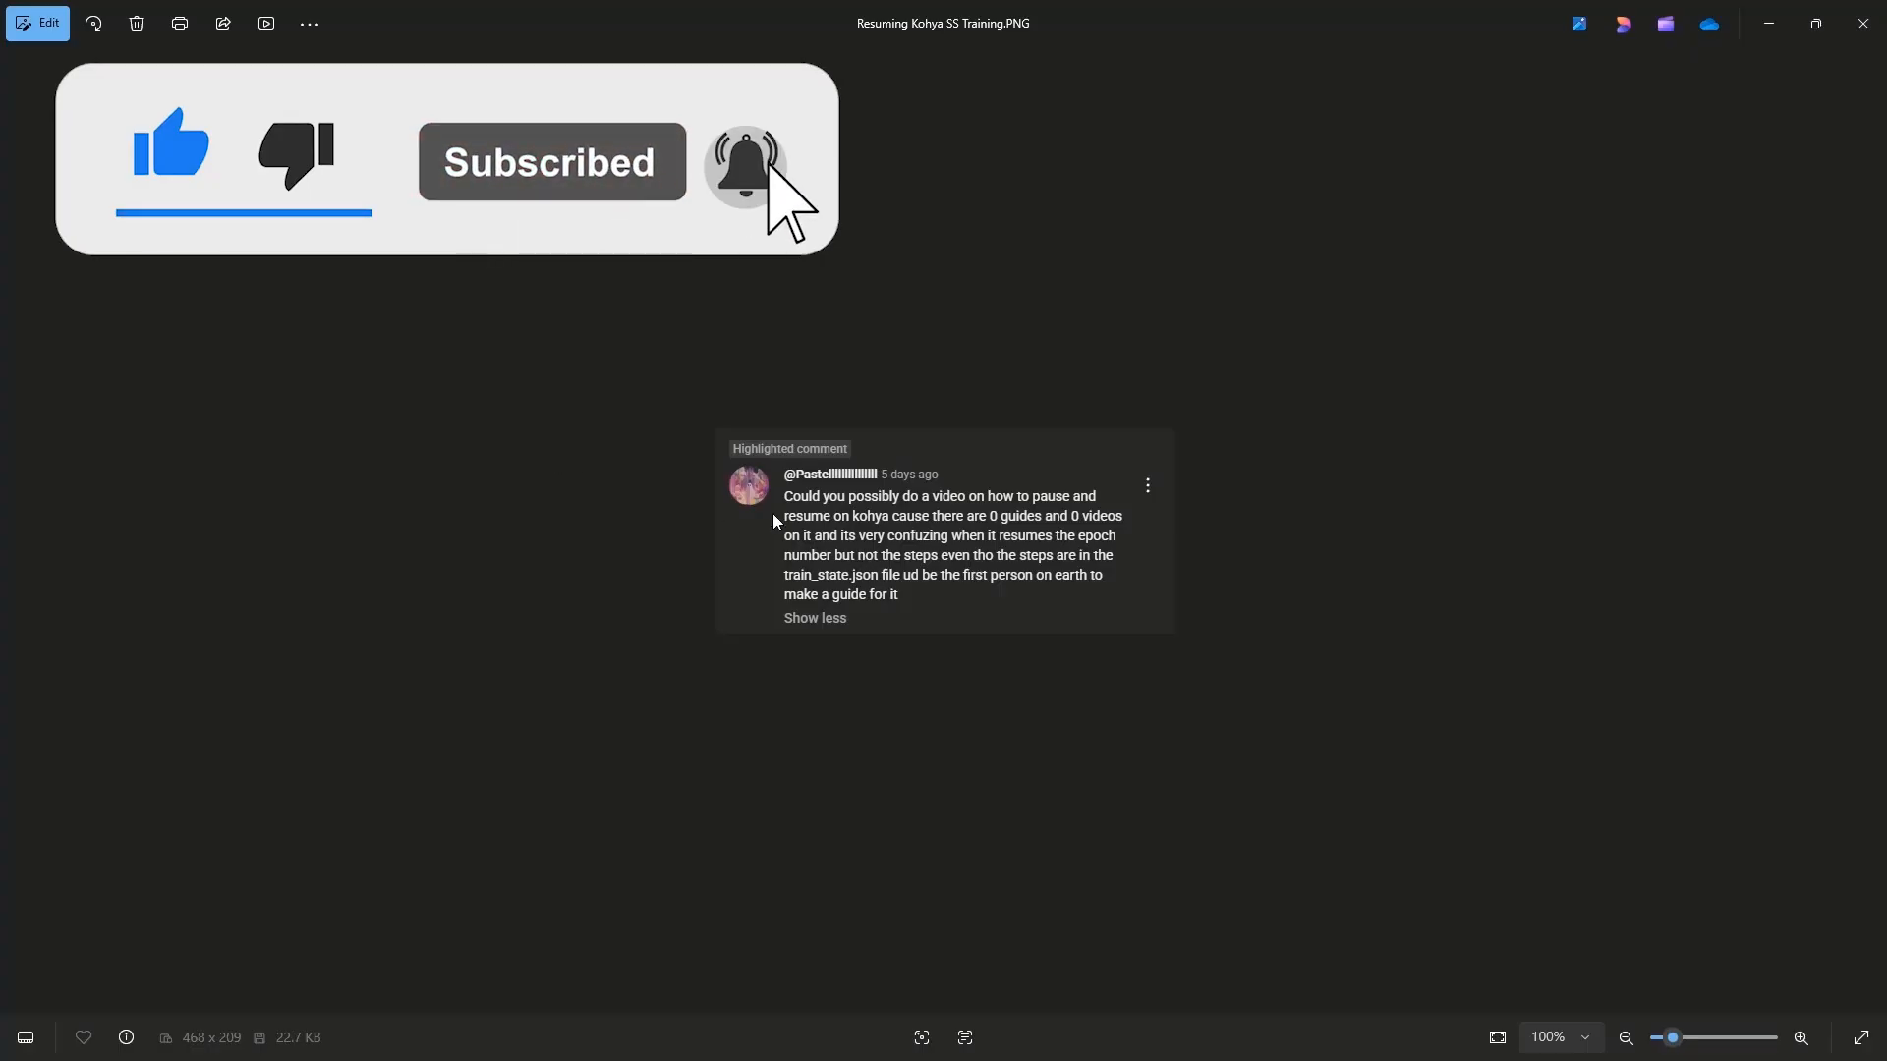
Zoom the viewer-comment screenshot to about 380% to read it, then close Photos
{"action": "scroll", "coordinate": [579, 472], "scroll_direction": "up", "scroll_amount": 5}
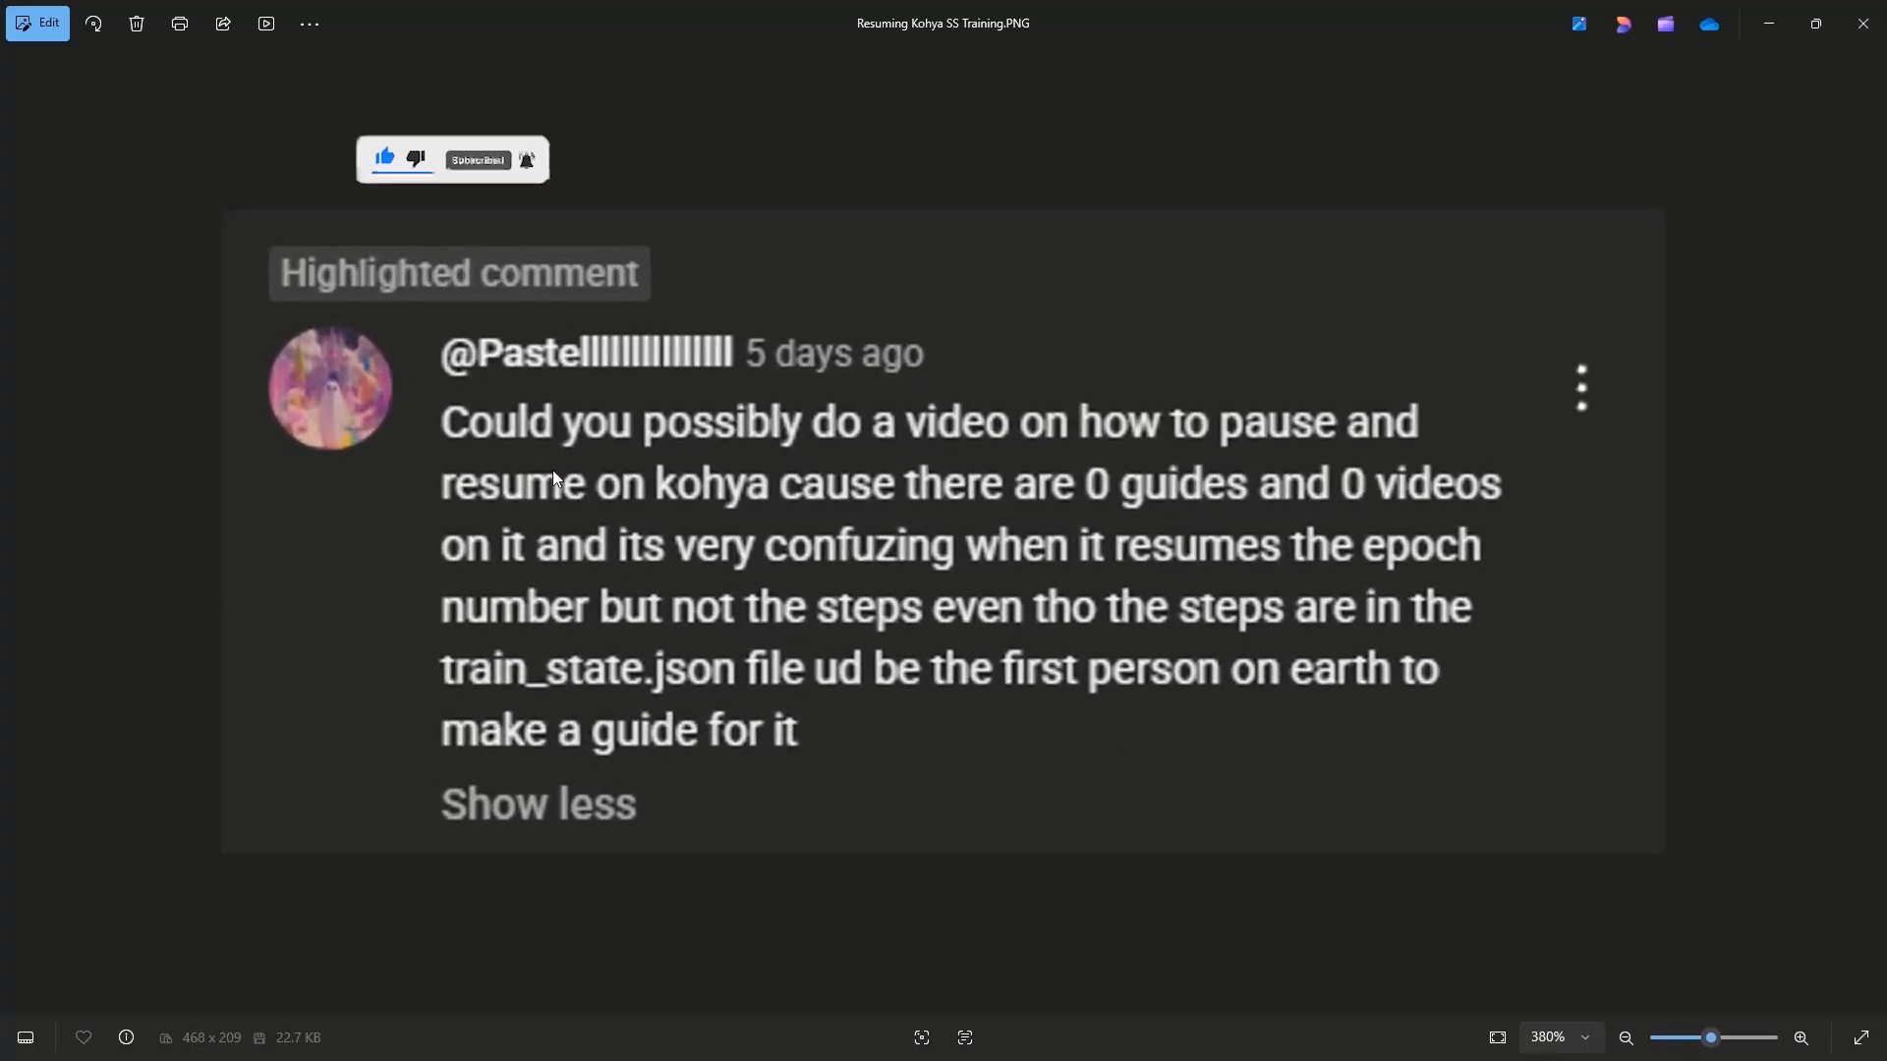
{"action": "scroll", "coordinate": [552, 469], "scroll_direction": "up", "scroll_amount": 2}
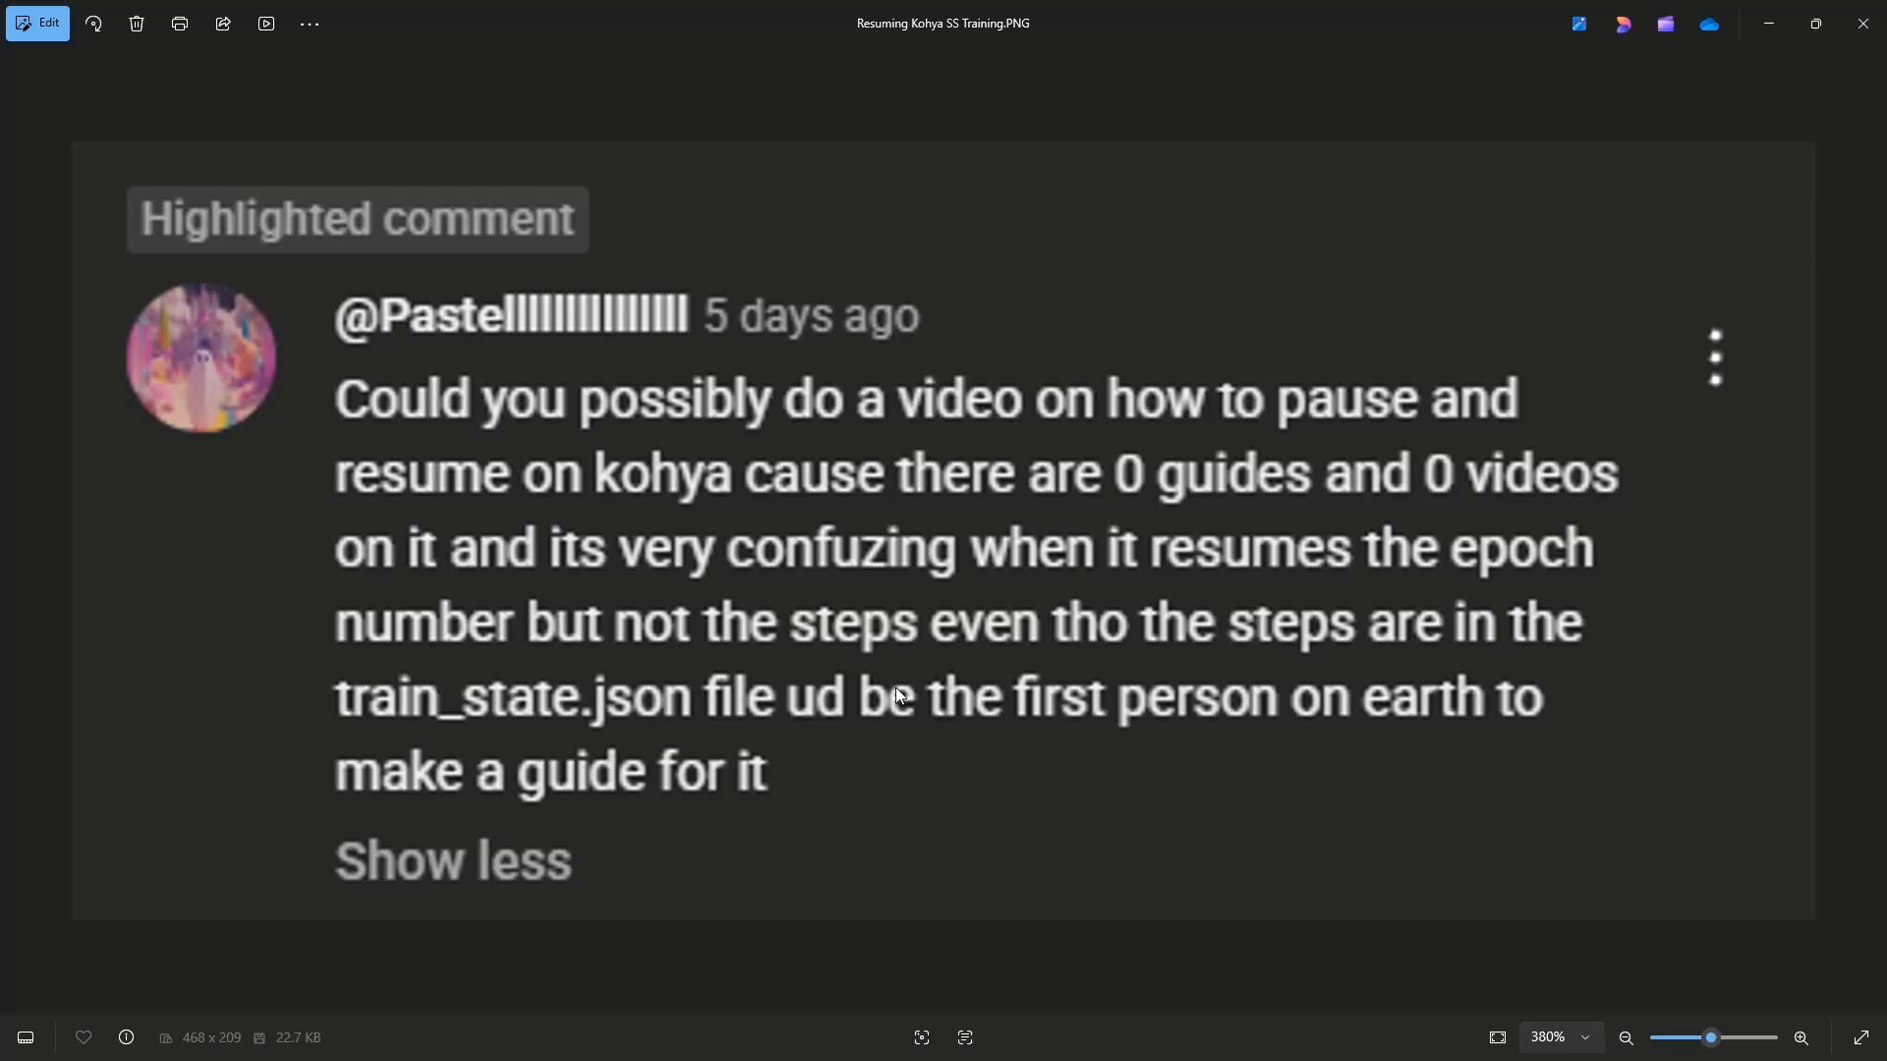
{"action": "left_click", "coordinate": [1863, 24]}
In File Explorer, open the img folder and then the 30_RyukoMatoi girl dataset folder
{"action": "left_click", "coordinate": [1306, 427]}
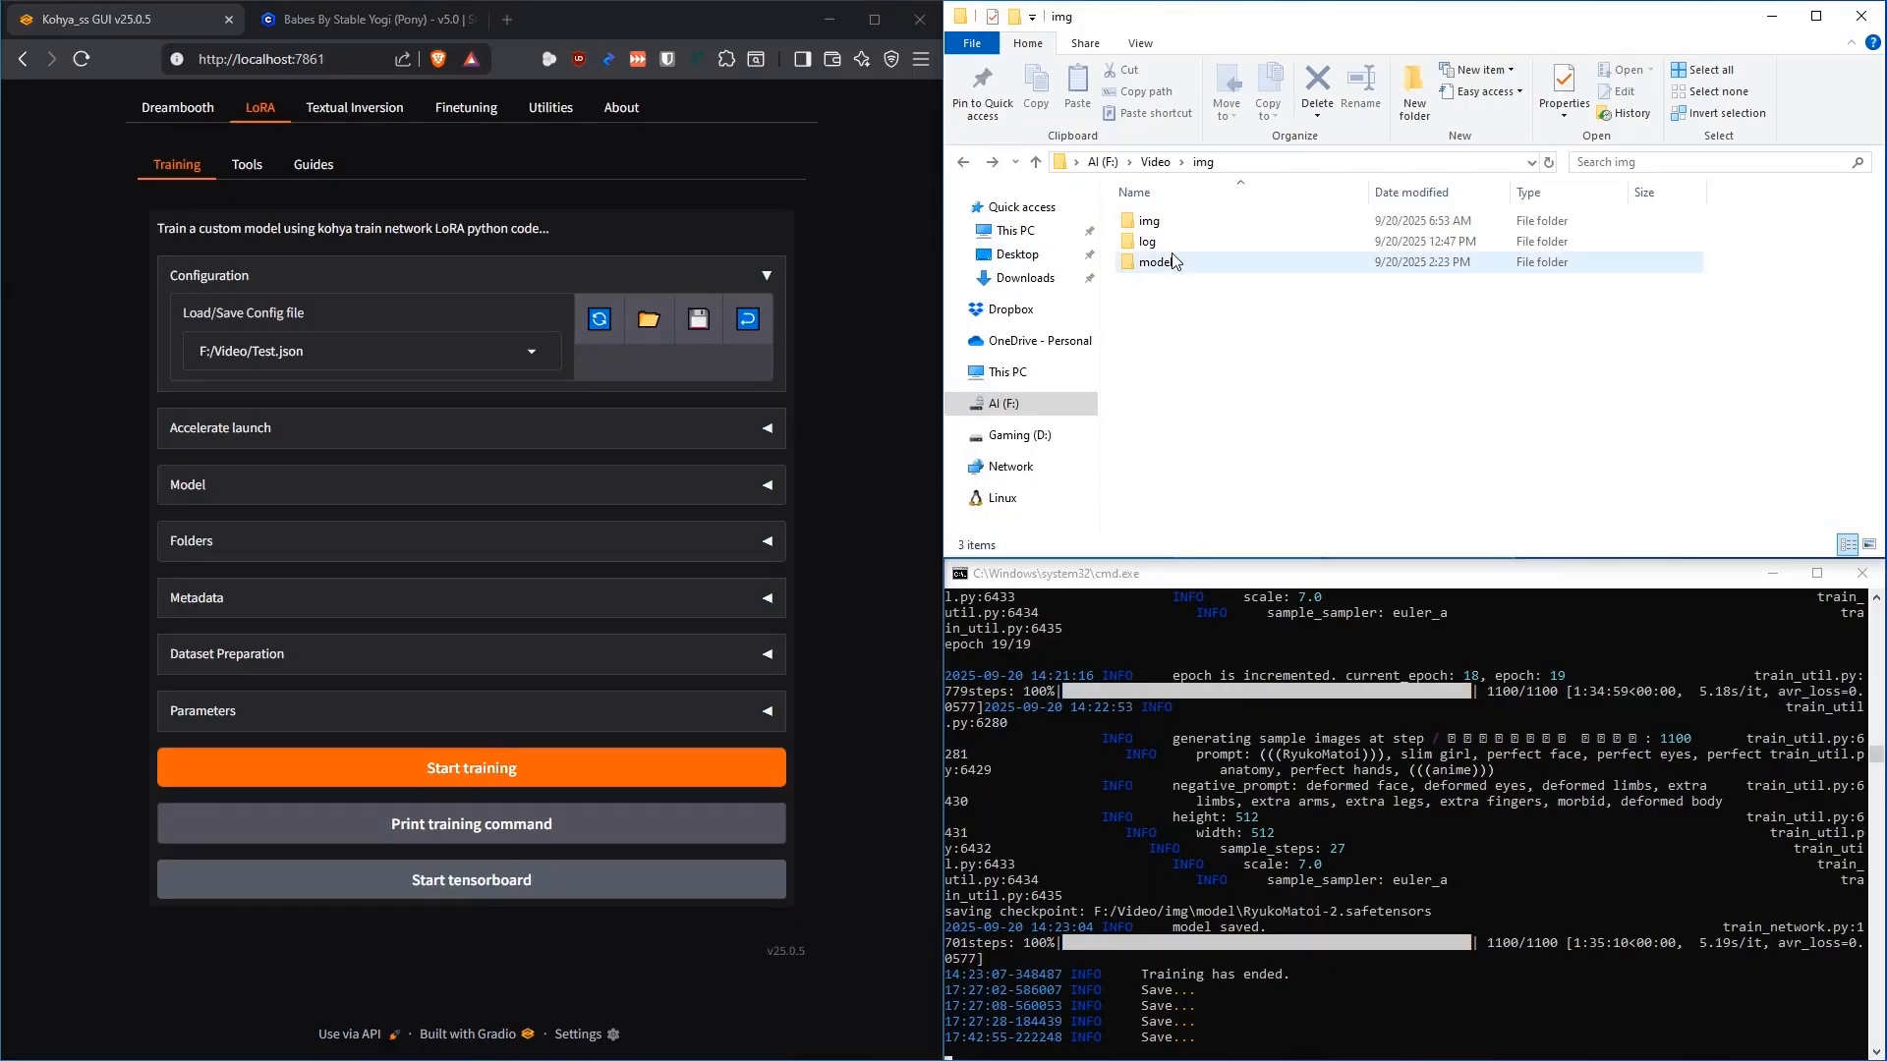
{"action": "left_click", "coordinate": [1155, 224]}
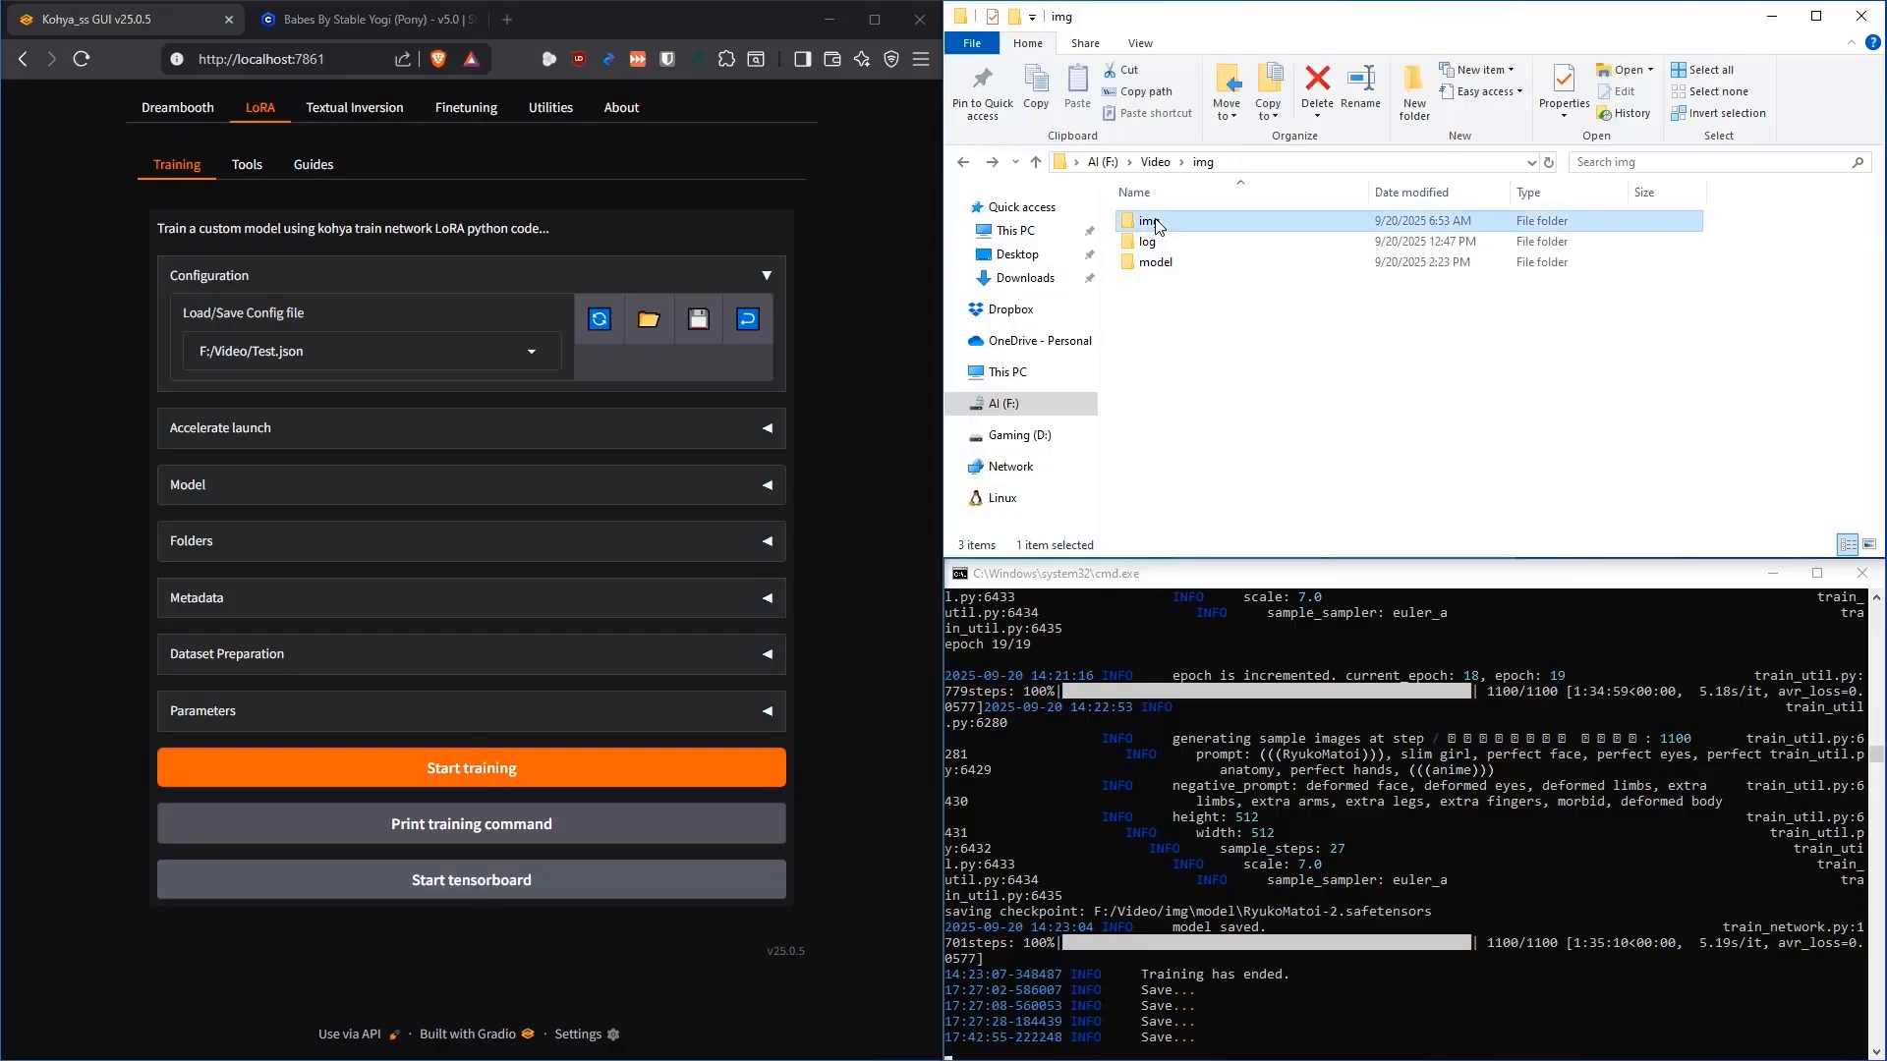
{"action": "double_click", "coordinate": [1156, 224]}
{"action": "left_click", "coordinate": [1207, 228]}
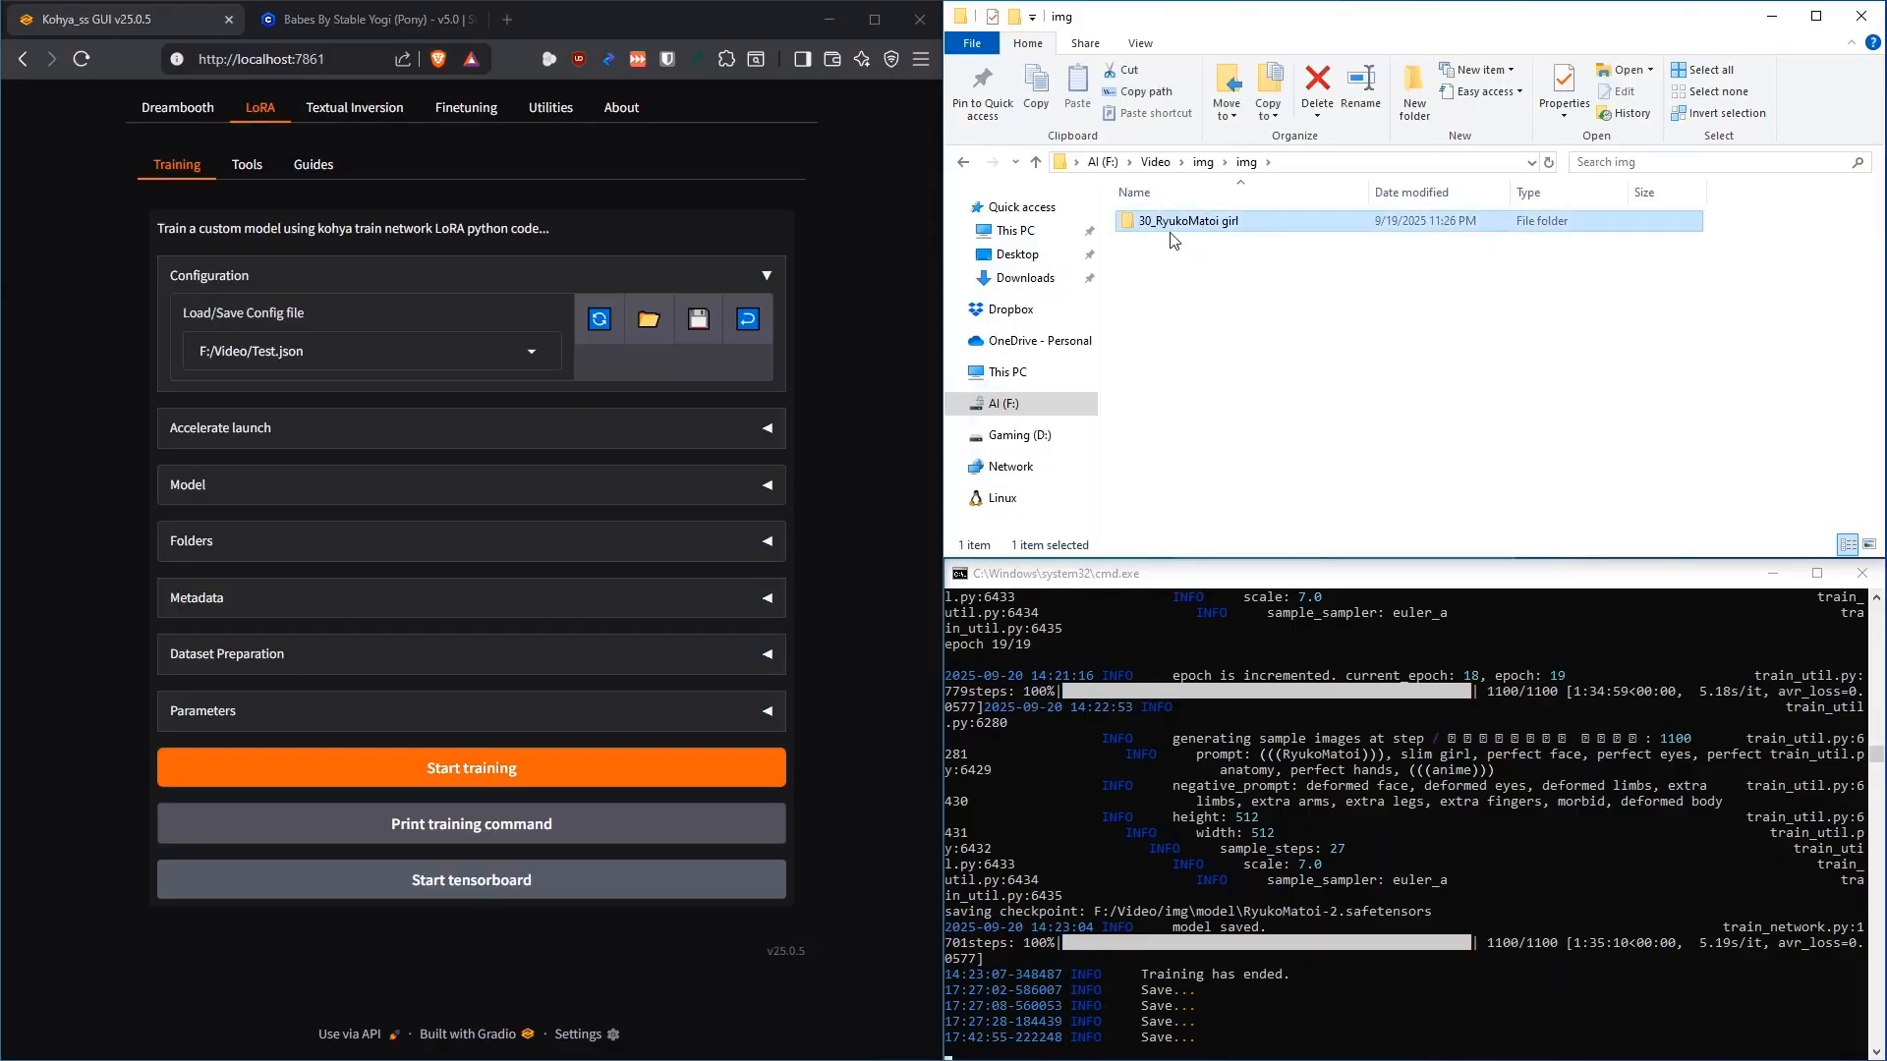
{"action": "mouse_move", "coordinate": [1211, 227]}
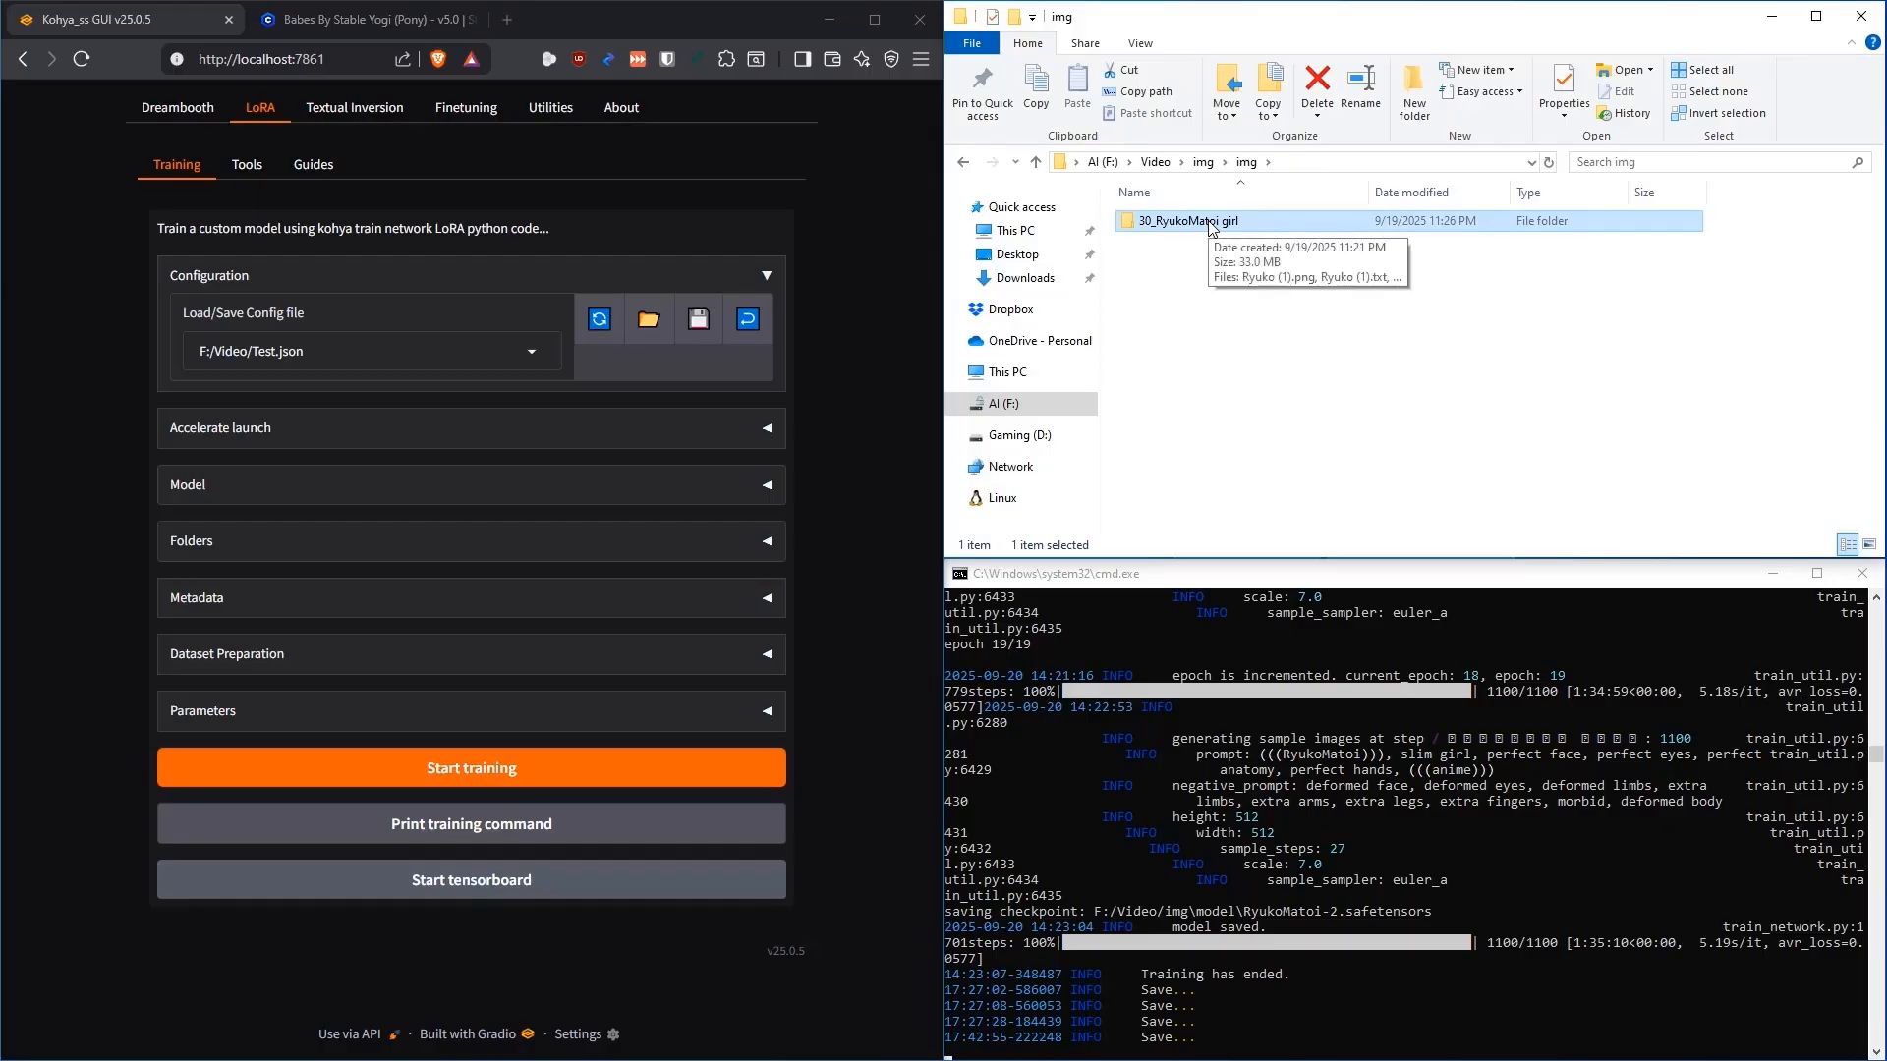
{"action": "left_click", "coordinate": [1218, 300]}
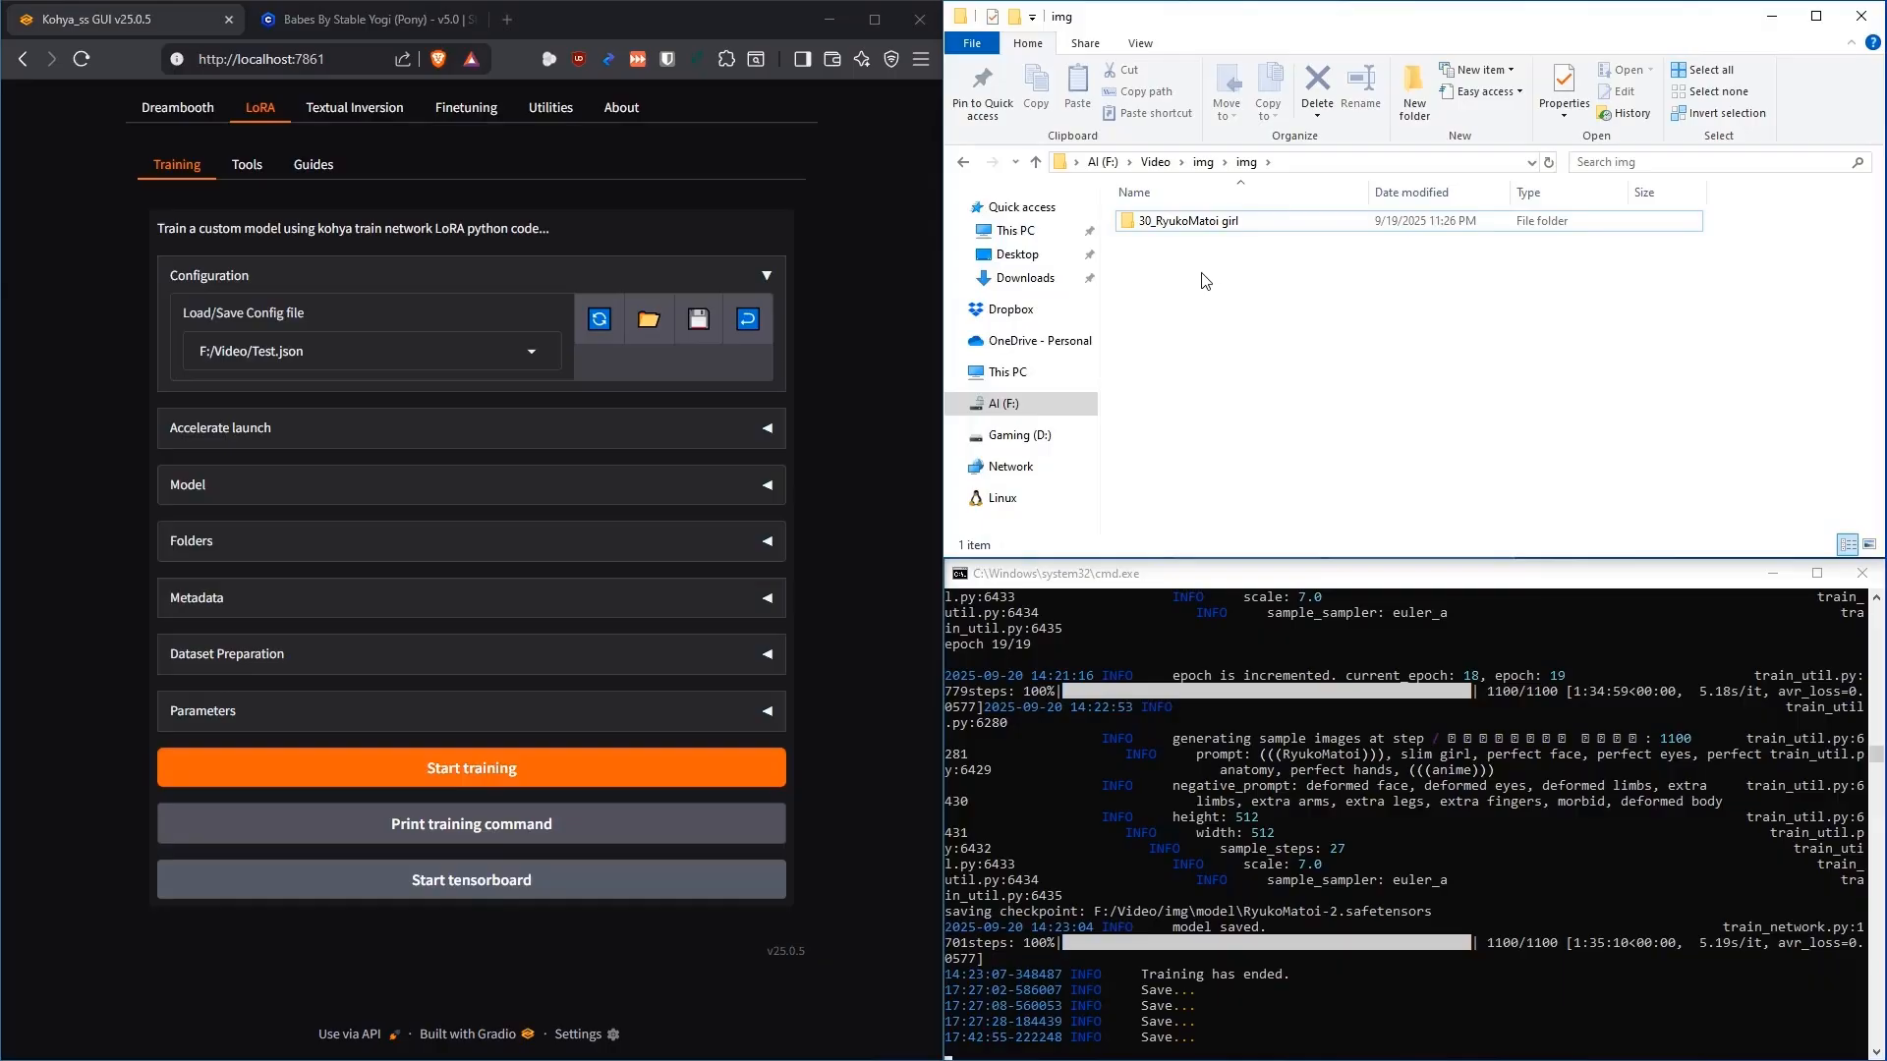
{"action": "double_click", "coordinate": [1191, 223]}
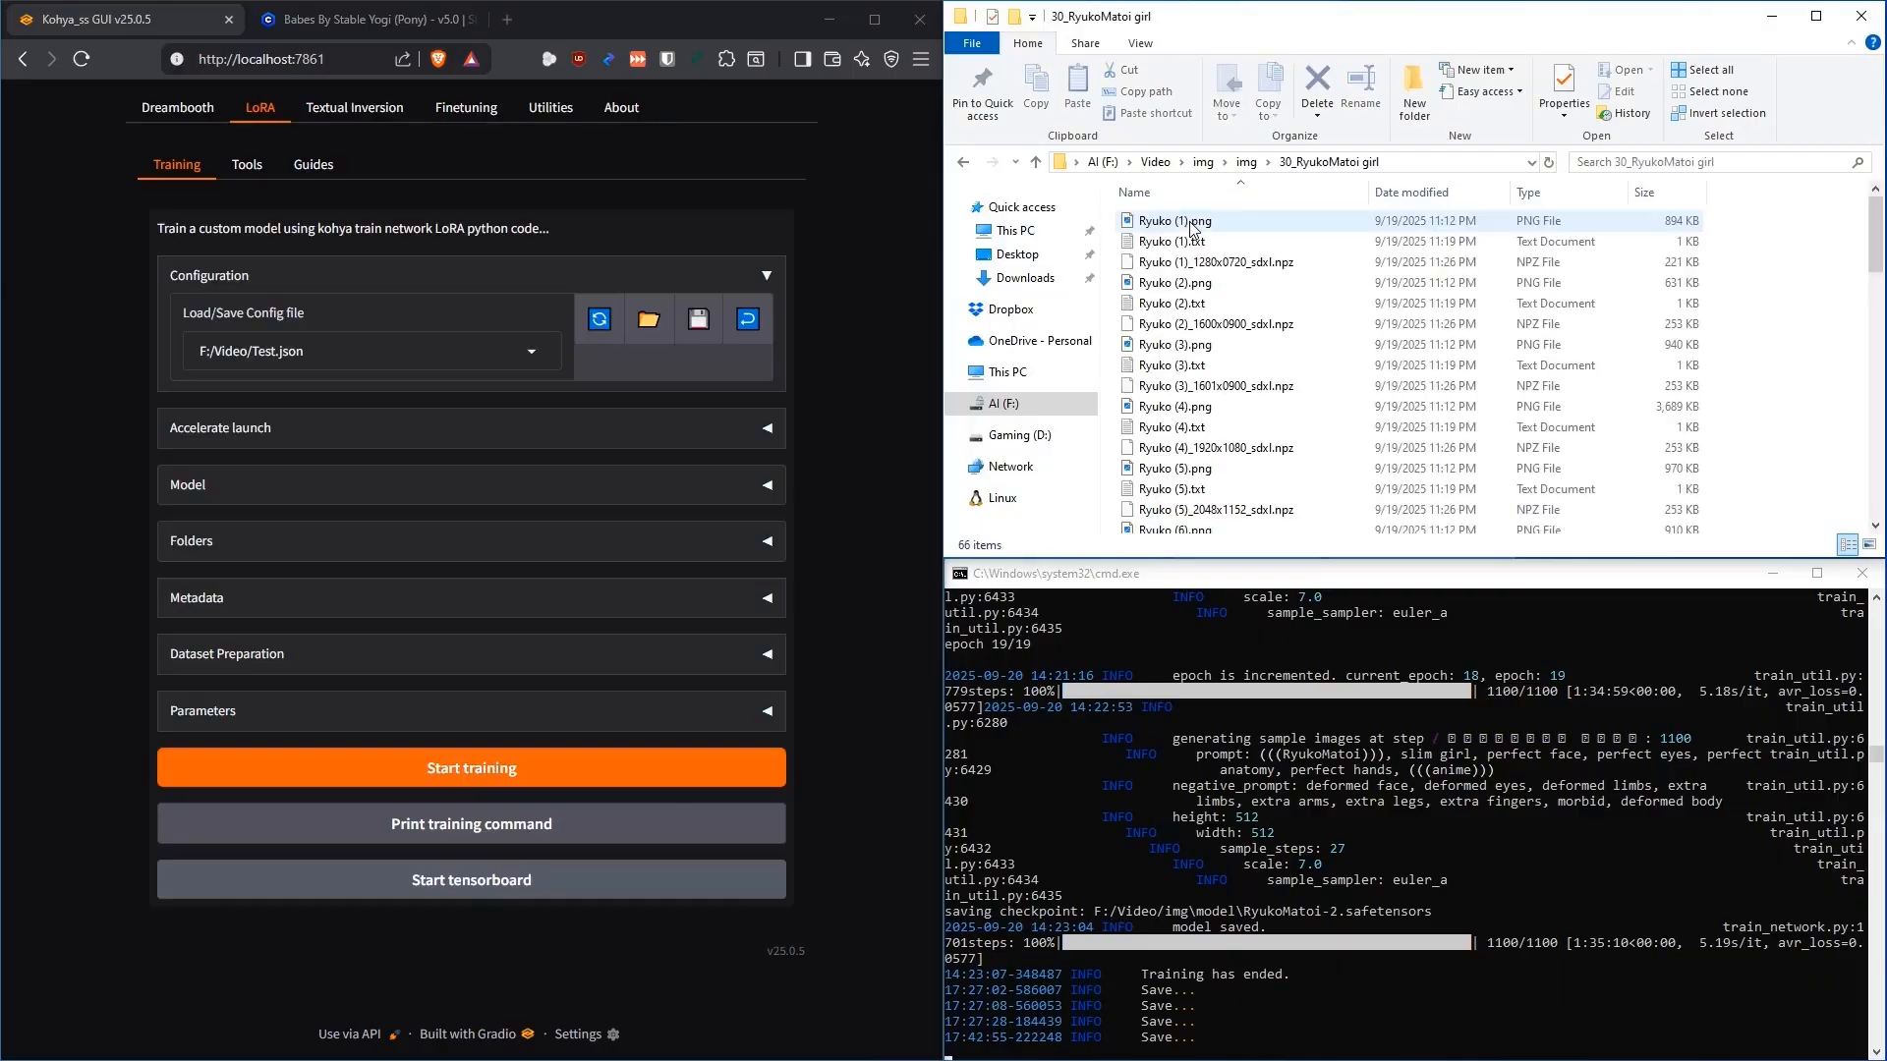
Preview Ryuko (1).png, browse the training images down to Ryuko (22).png, then go back to img
{"action": "double_click", "coordinate": [1188, 224]}
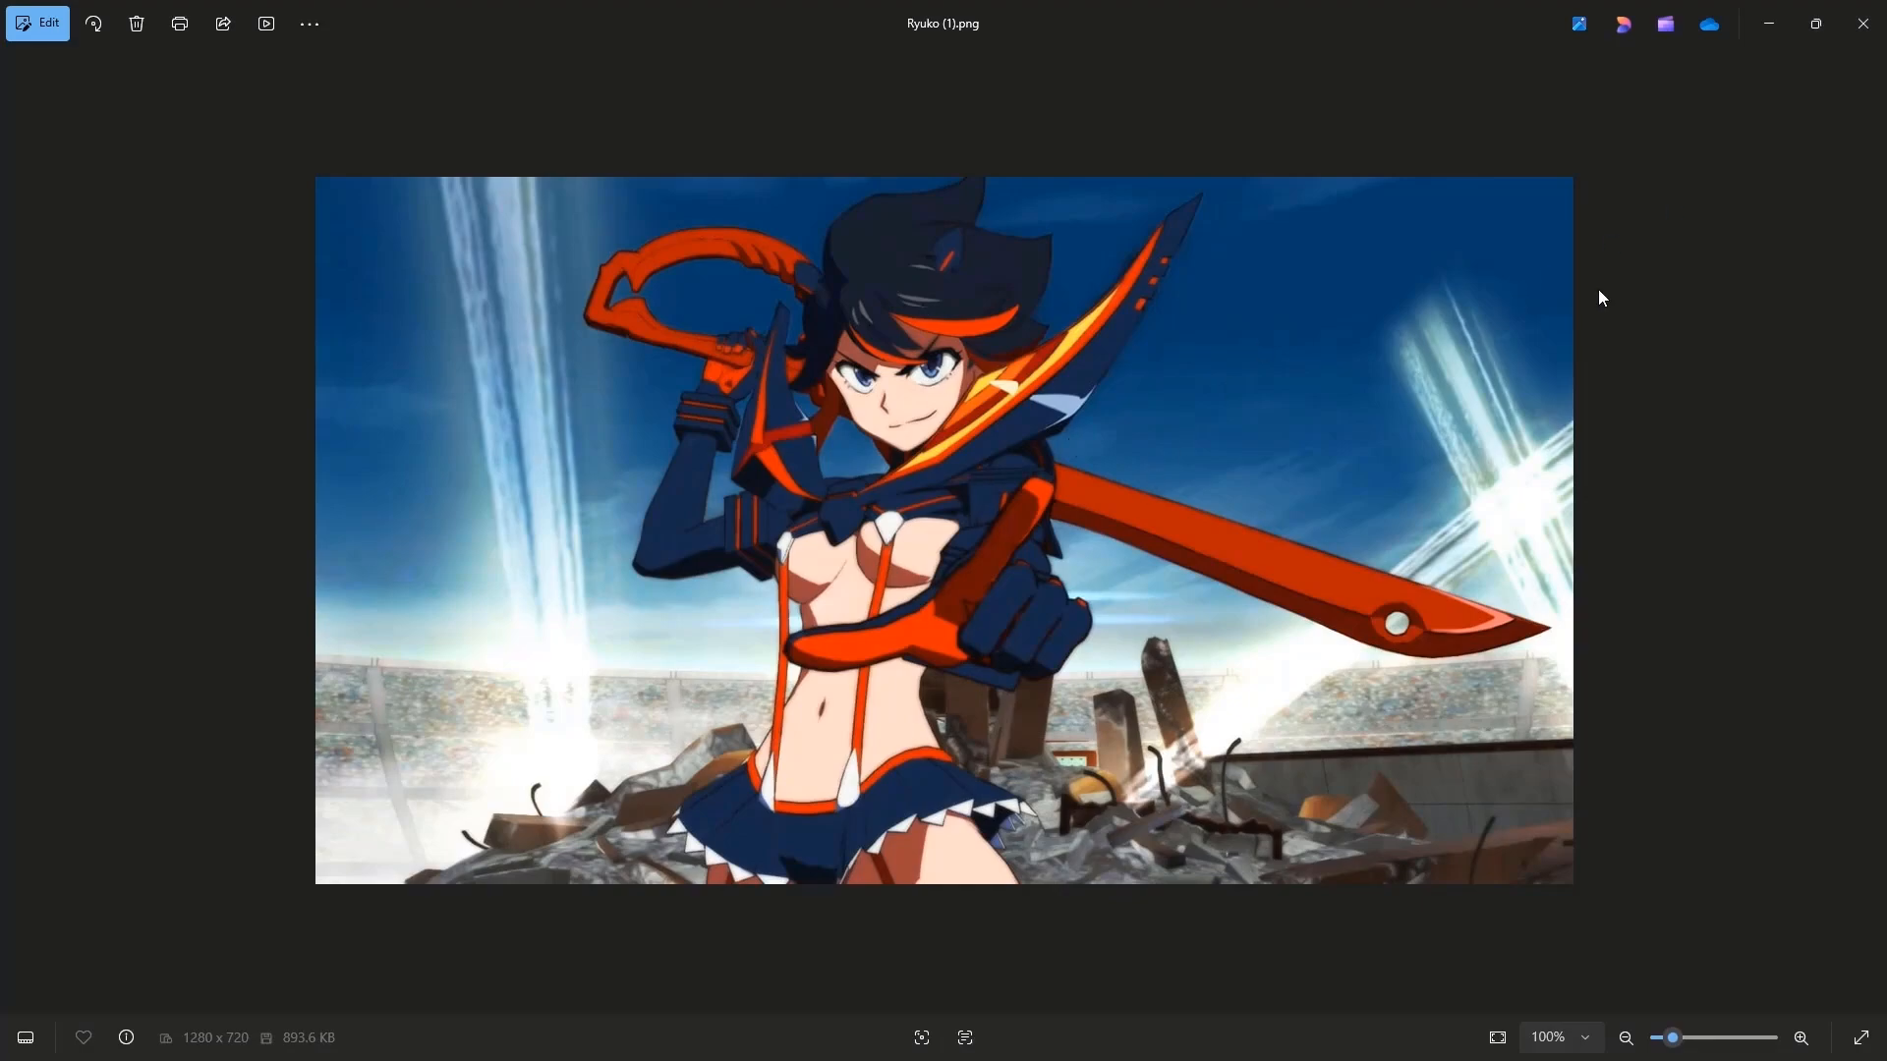
{"action": "left_click", "coordinate": [1862, 24]}
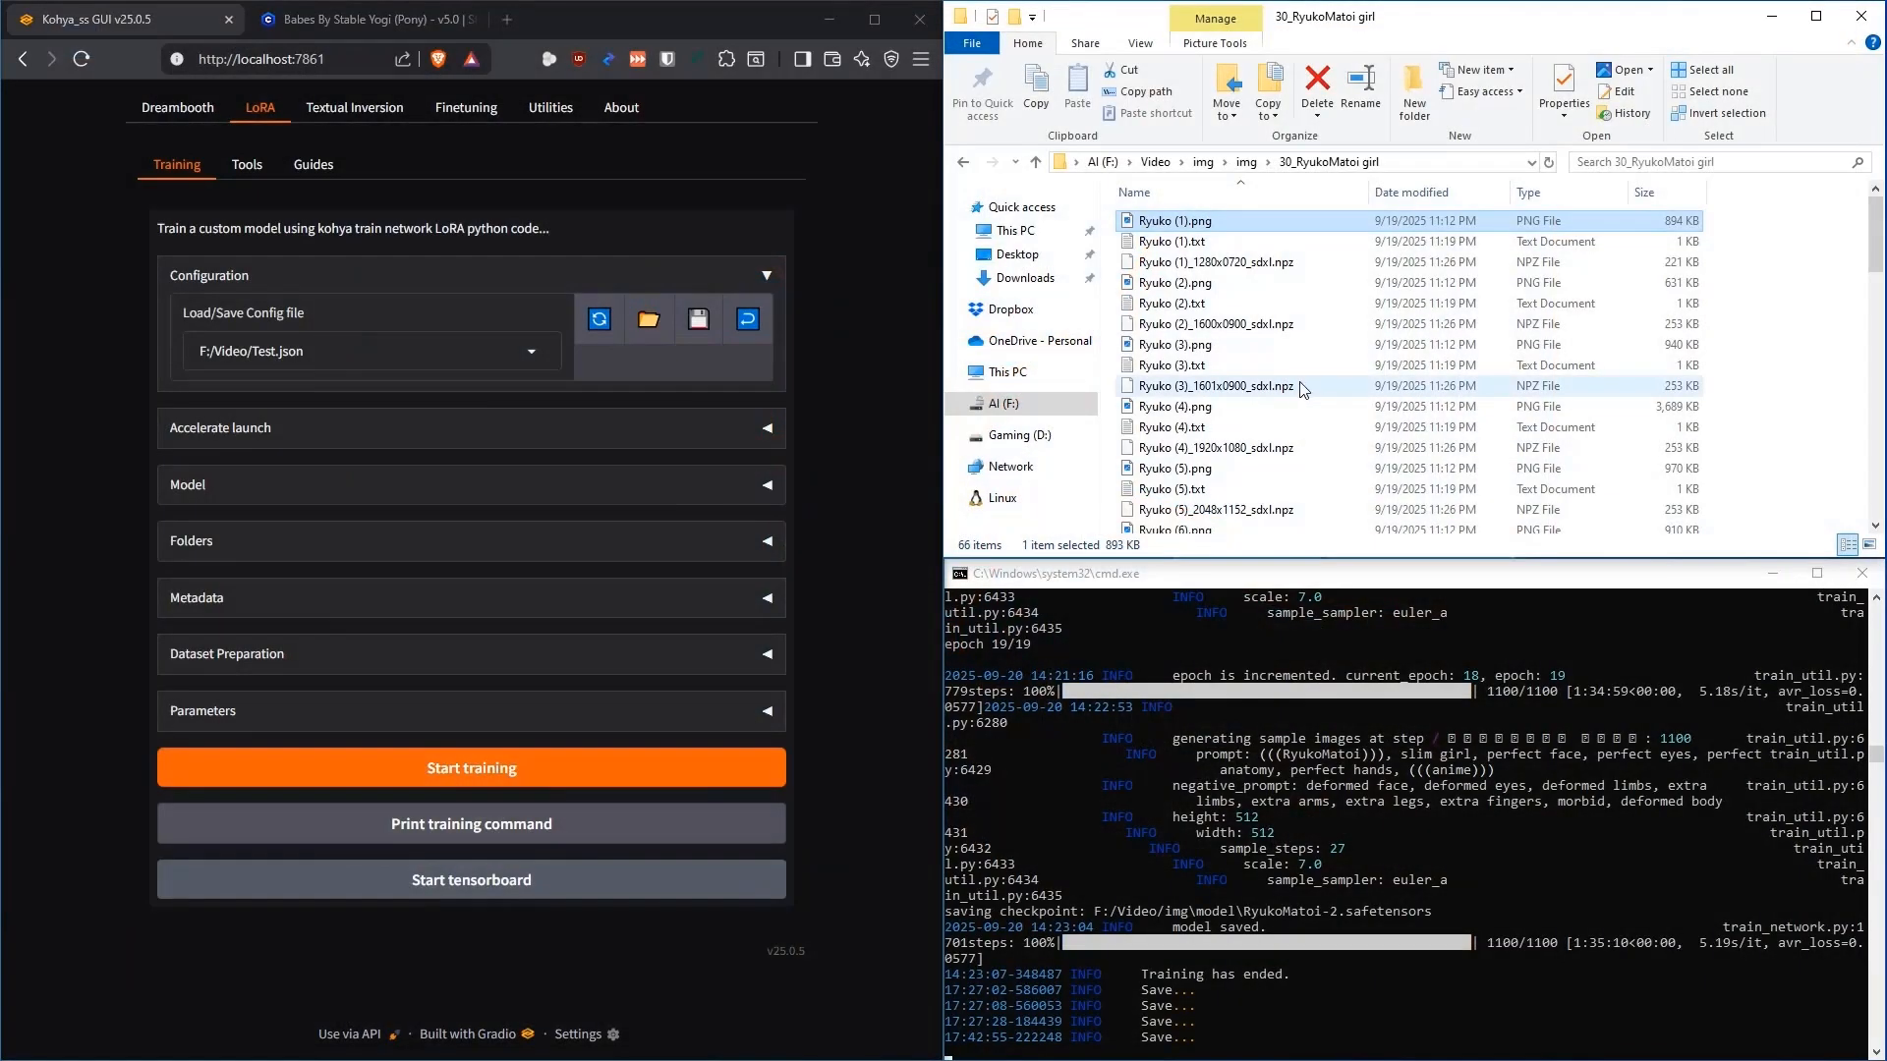
{"action": "scroll", "coordinate": [1305, 378], "scroll_direction": "down", "scroll_amount": 8}
{"action": "scroll", "coordinate": [1305, 377], "scroll_direction": "down", "scroll_amount": 1}
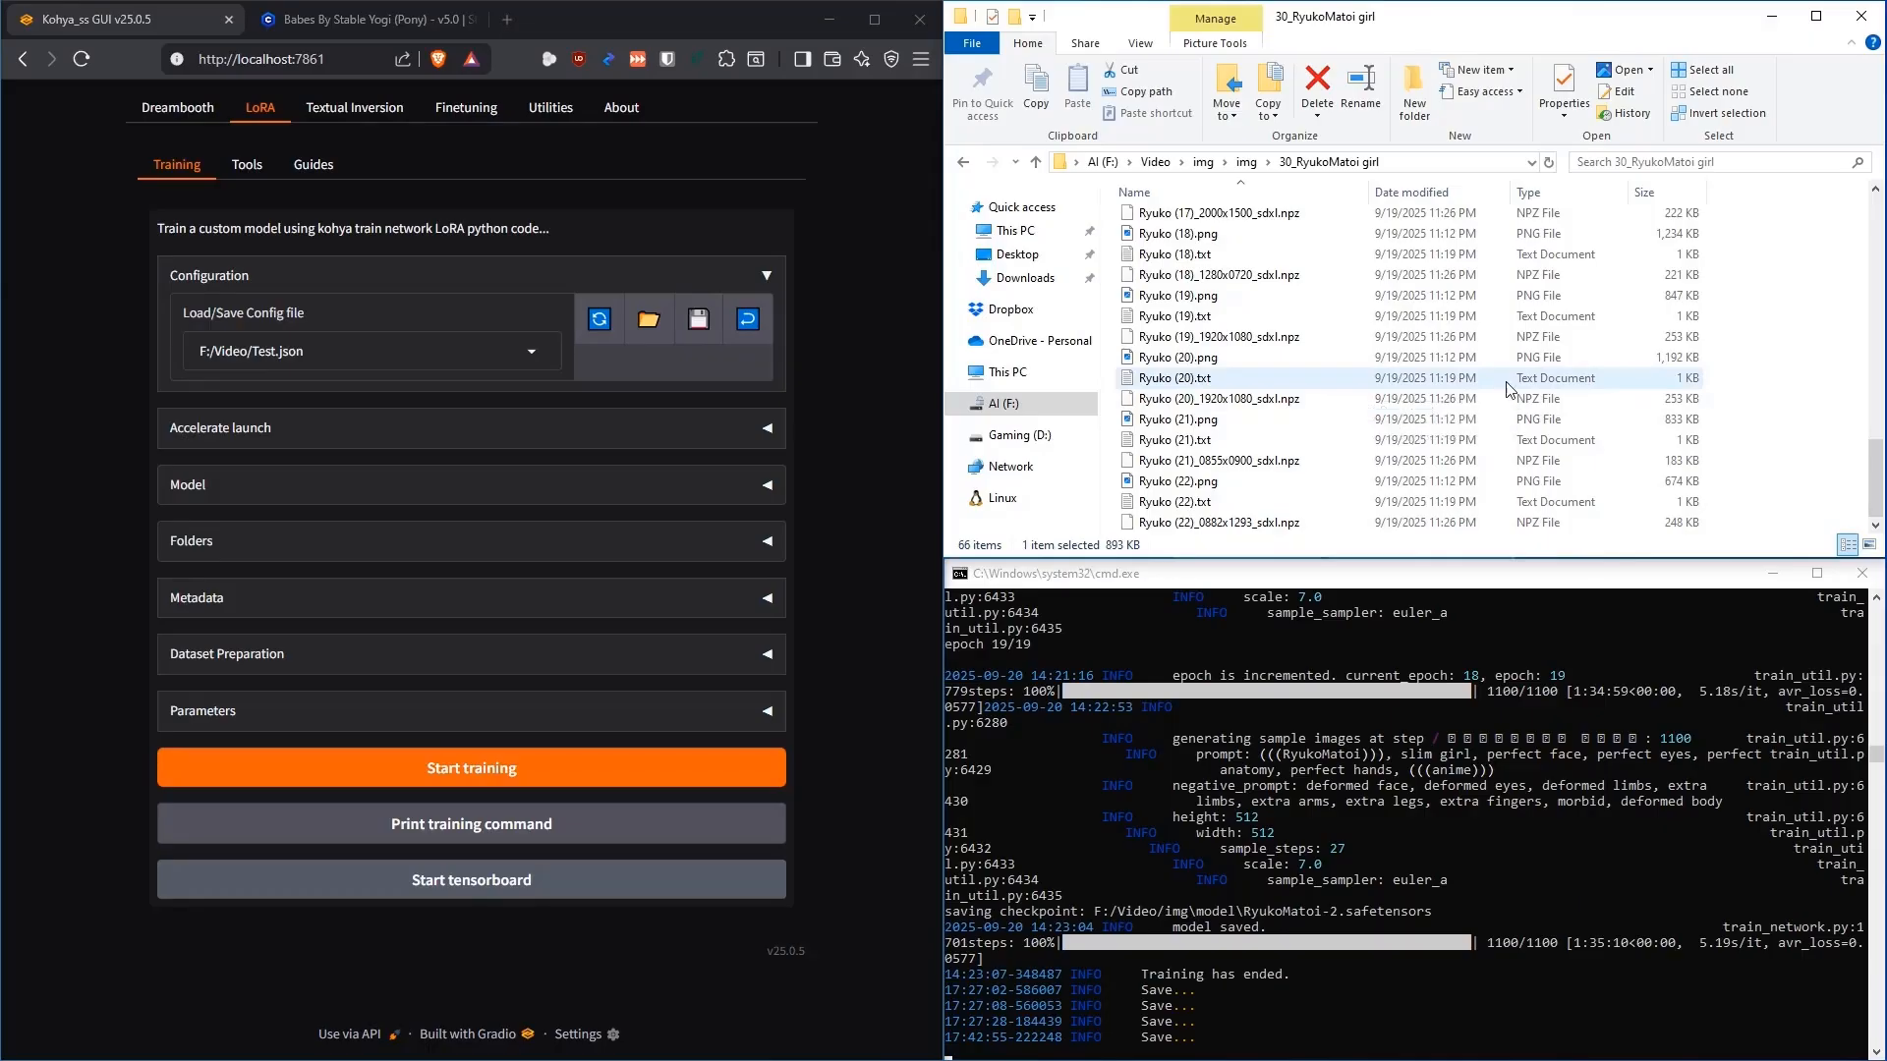
{"action": "left_click", "coordinate": [1758, 346]}
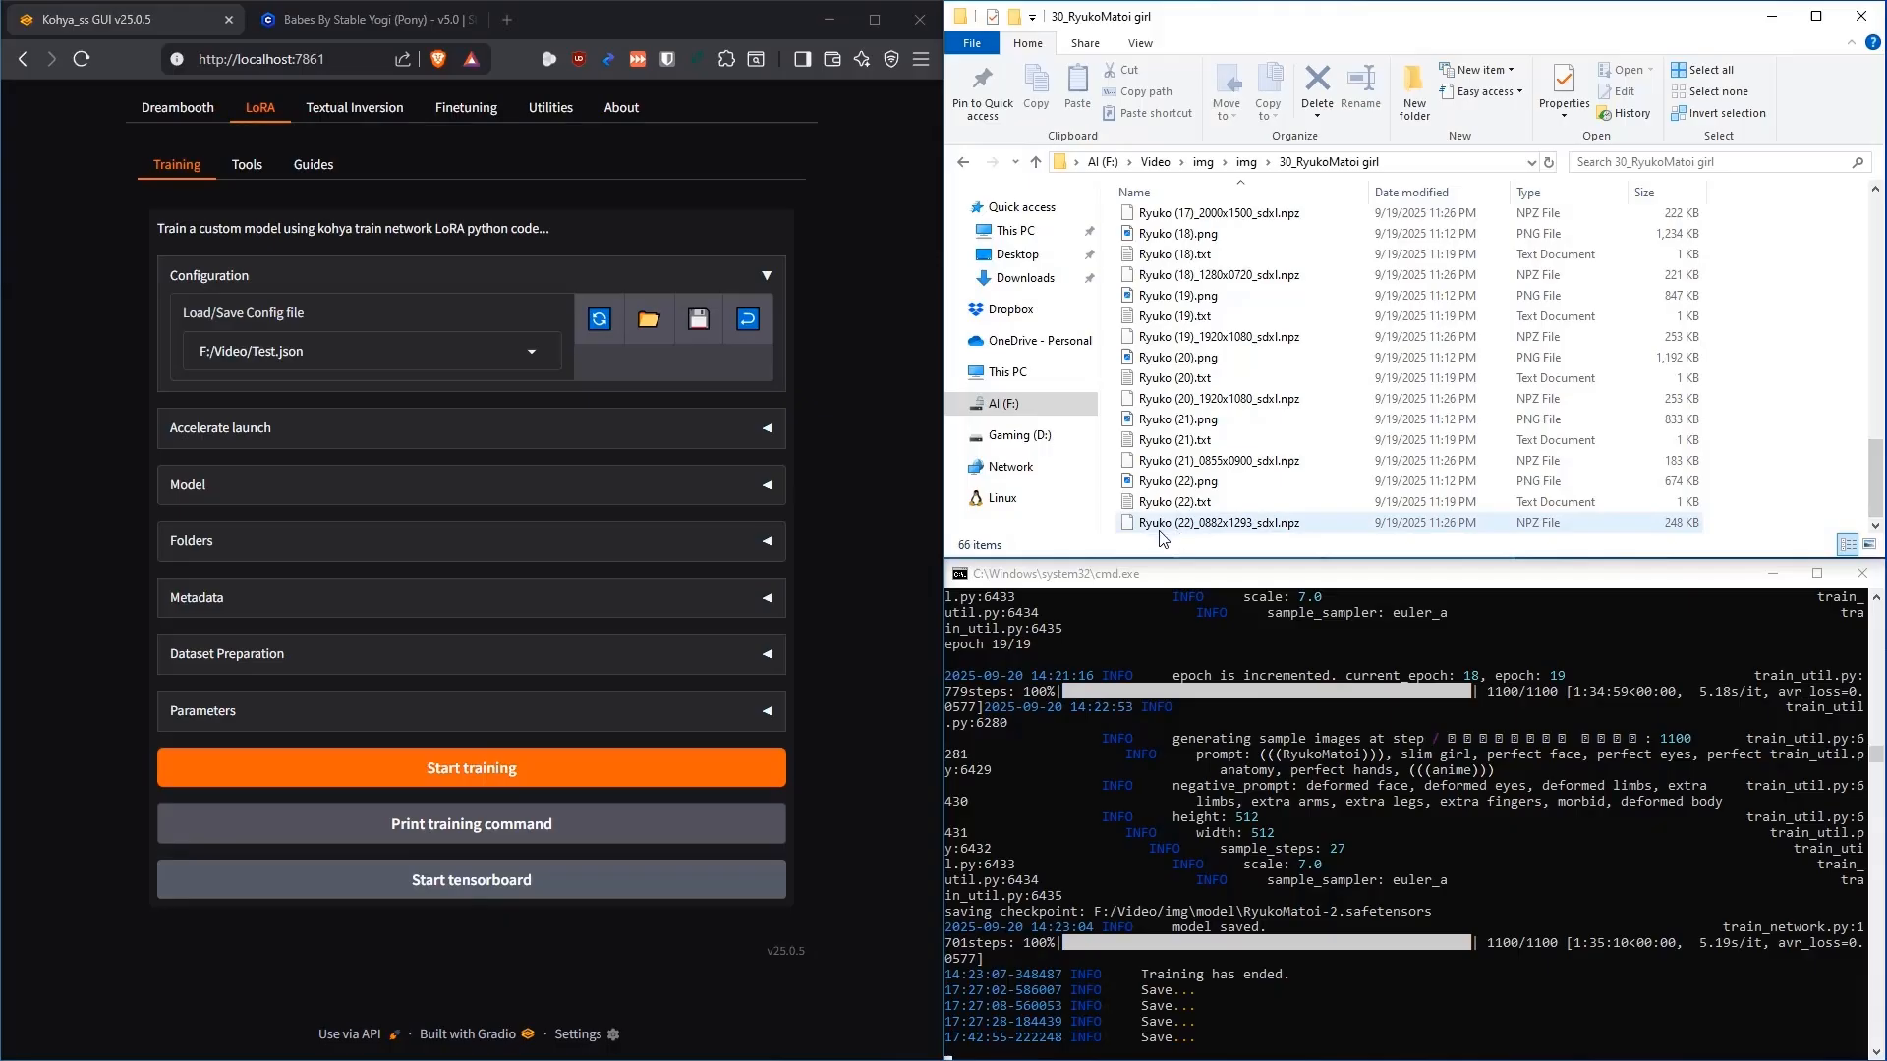
{"action": "left_click", "coordinate": [1175, 482]}
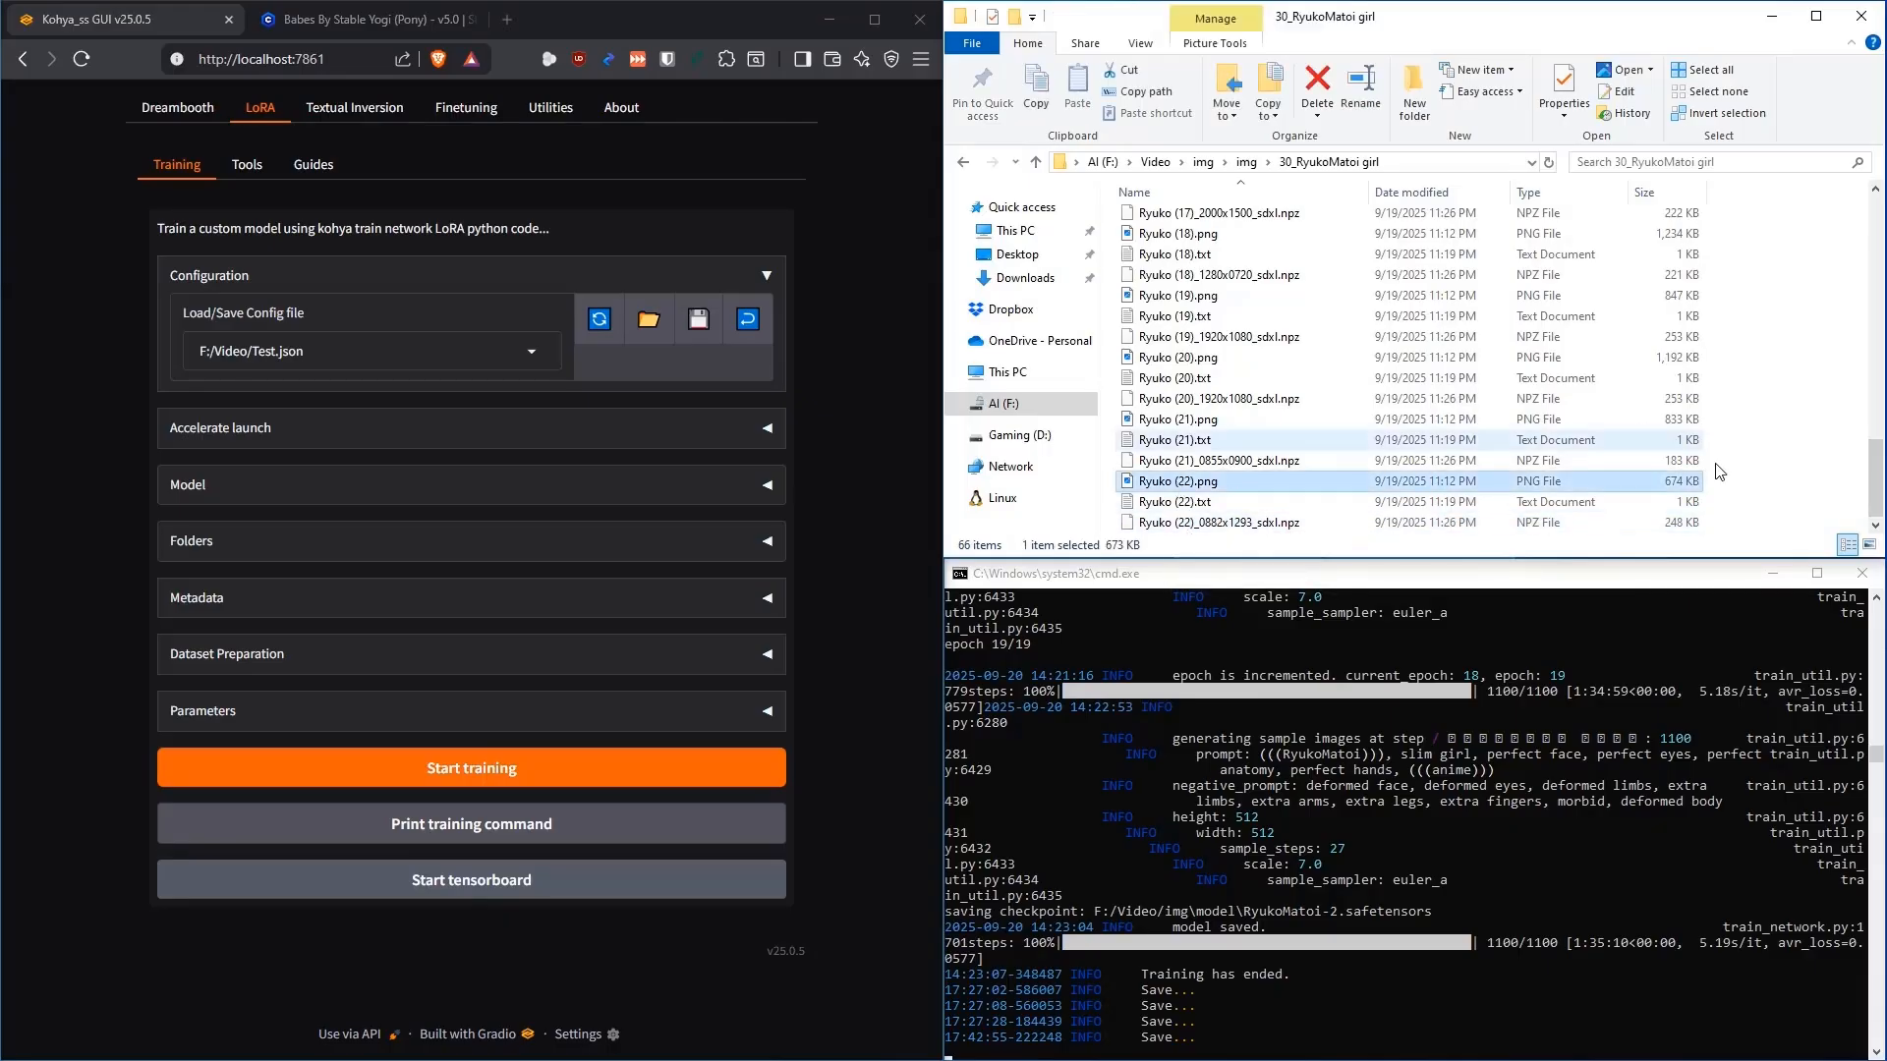
{"action": "left_click_drag", "start_coordinate": [1876, 490], "coordinate": [1852, 192]}
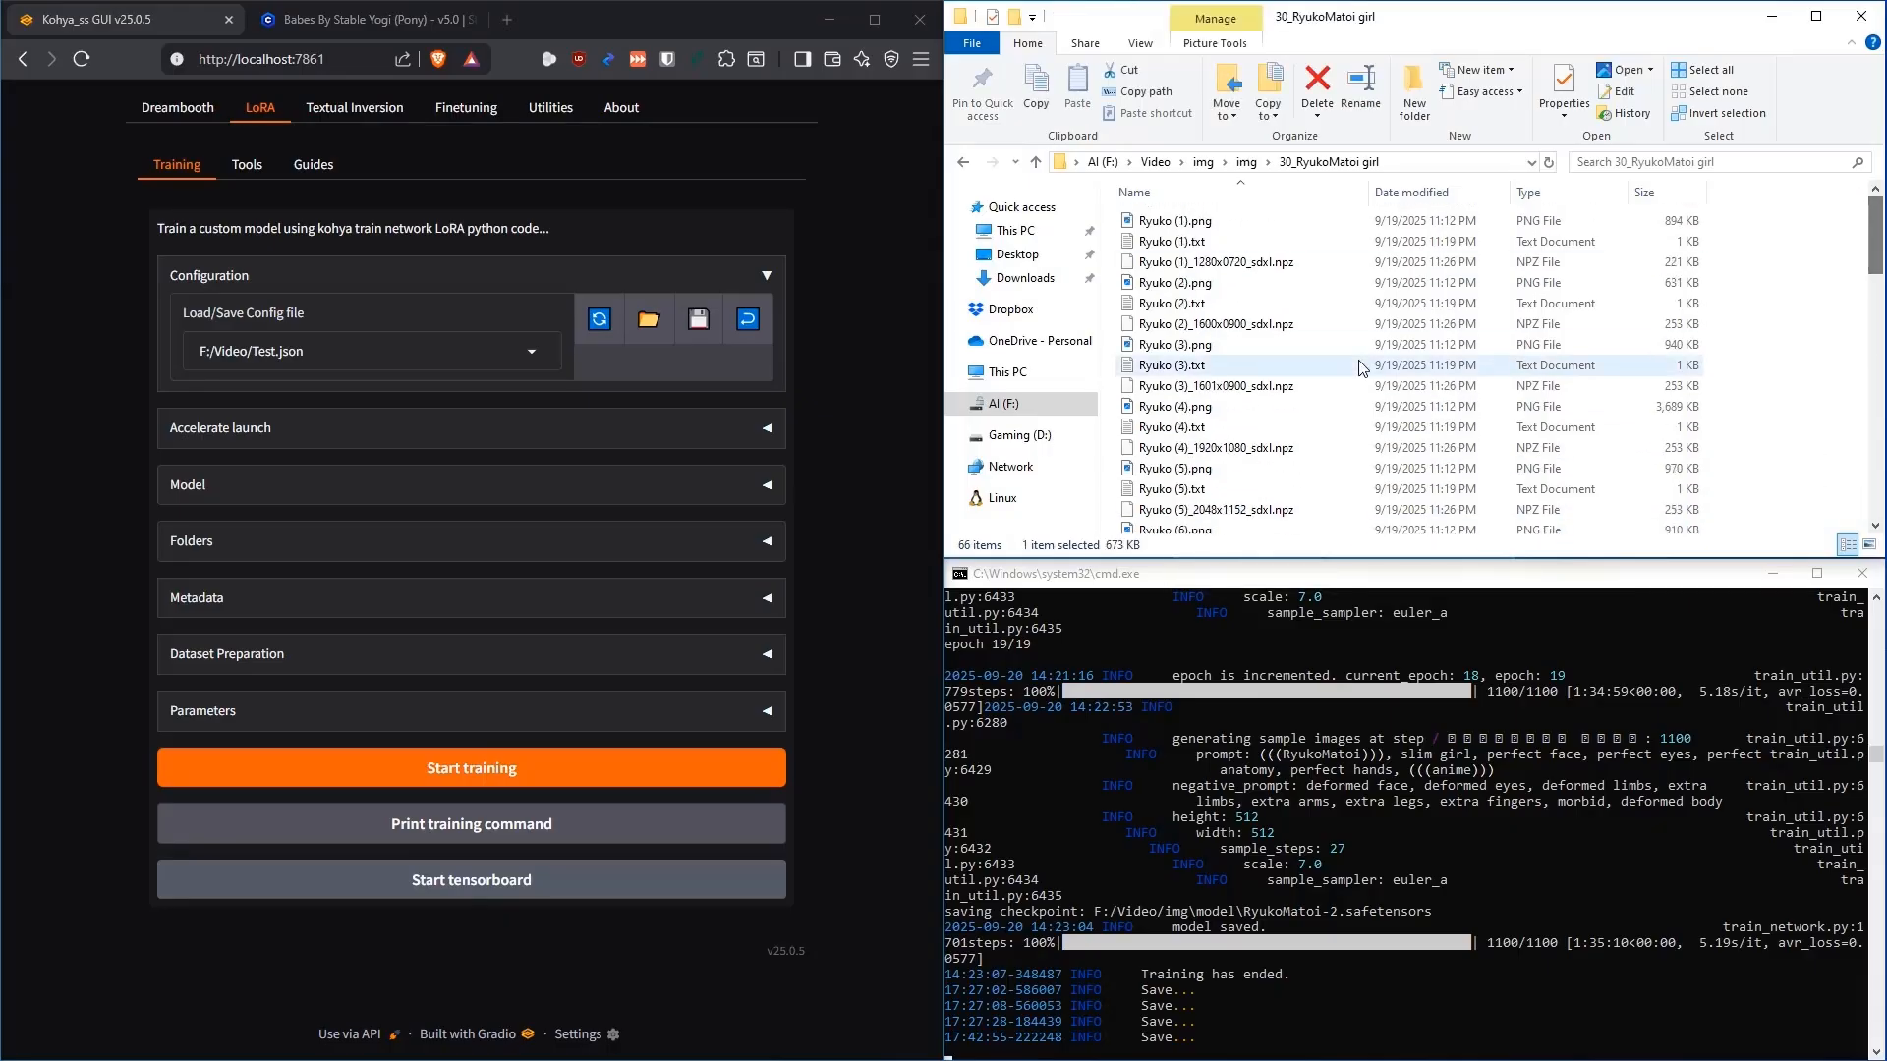
{"action": "key", "text": "alt+Left"}
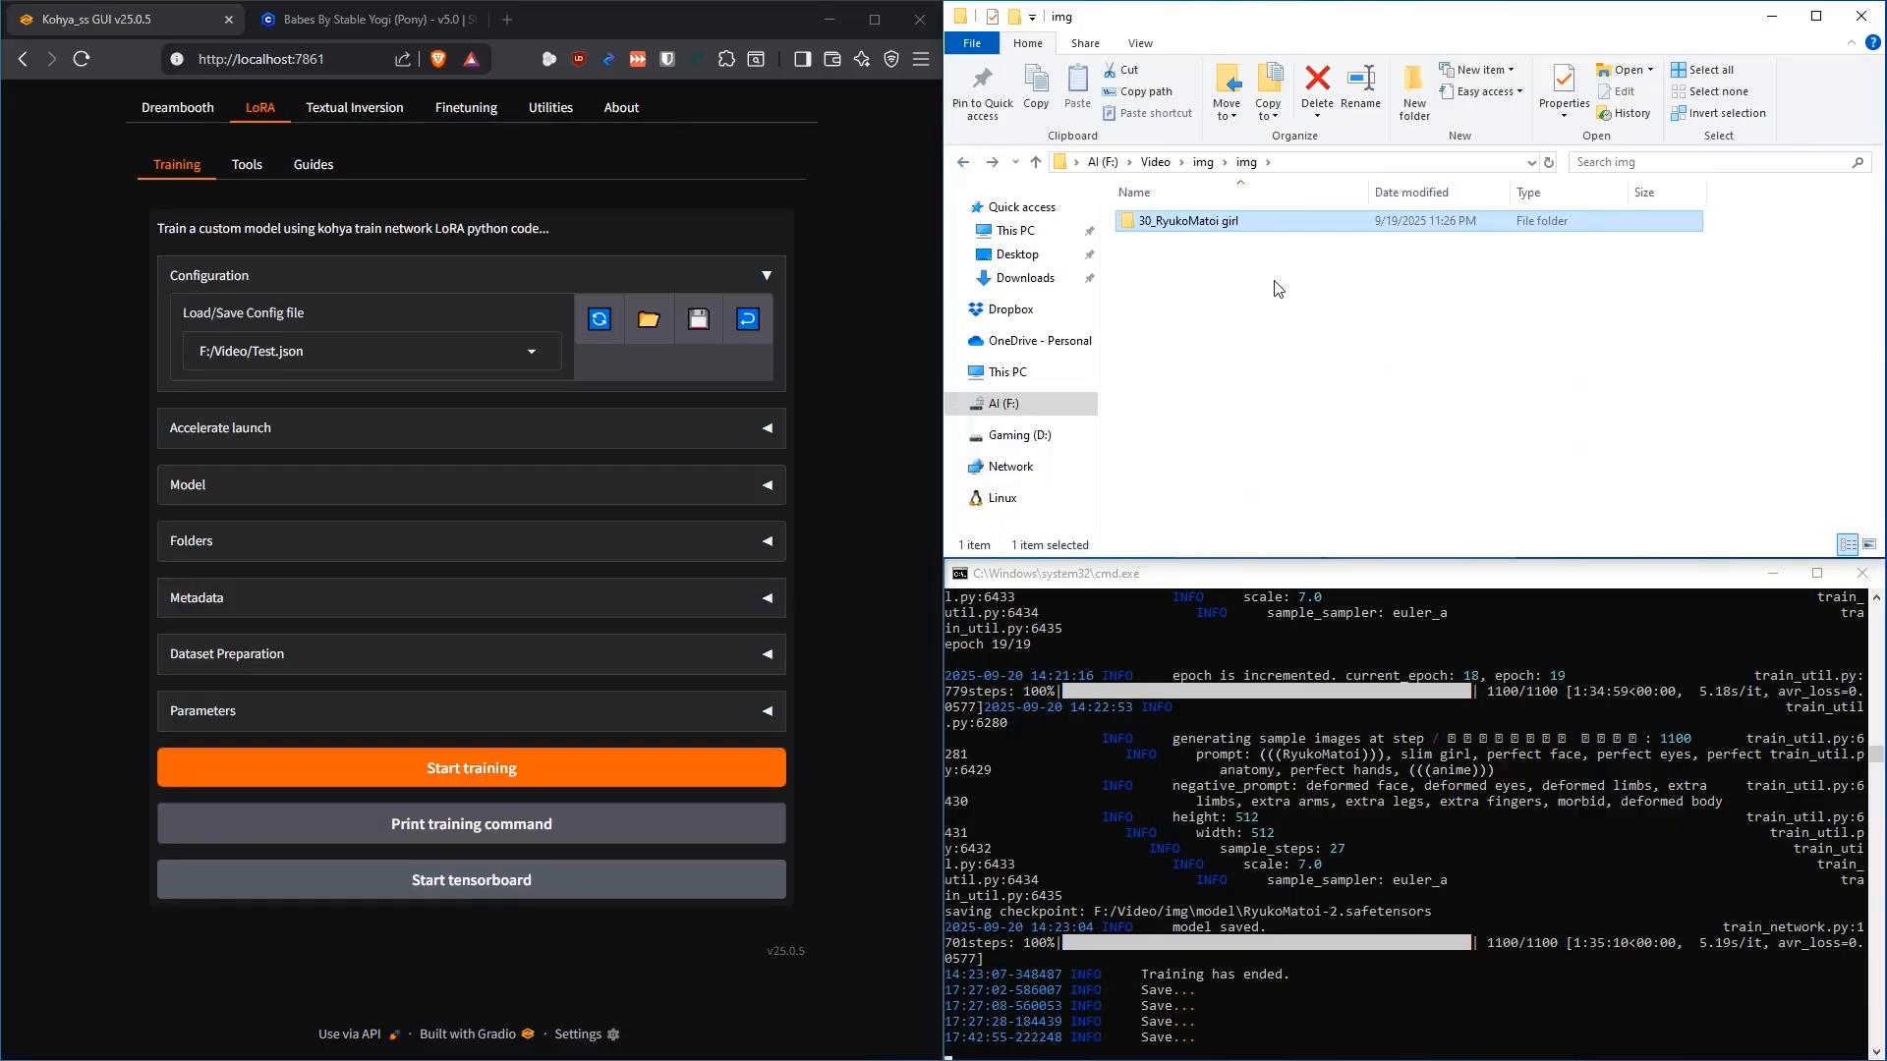
Select the 30_RyukoMatoi girl folder and return to F:\Video\img with its img, log and model folders
{"action": "left_click", "coordinate": [1165, 275]}
{"action": "left_click", "coordinate": [1142, 223]}
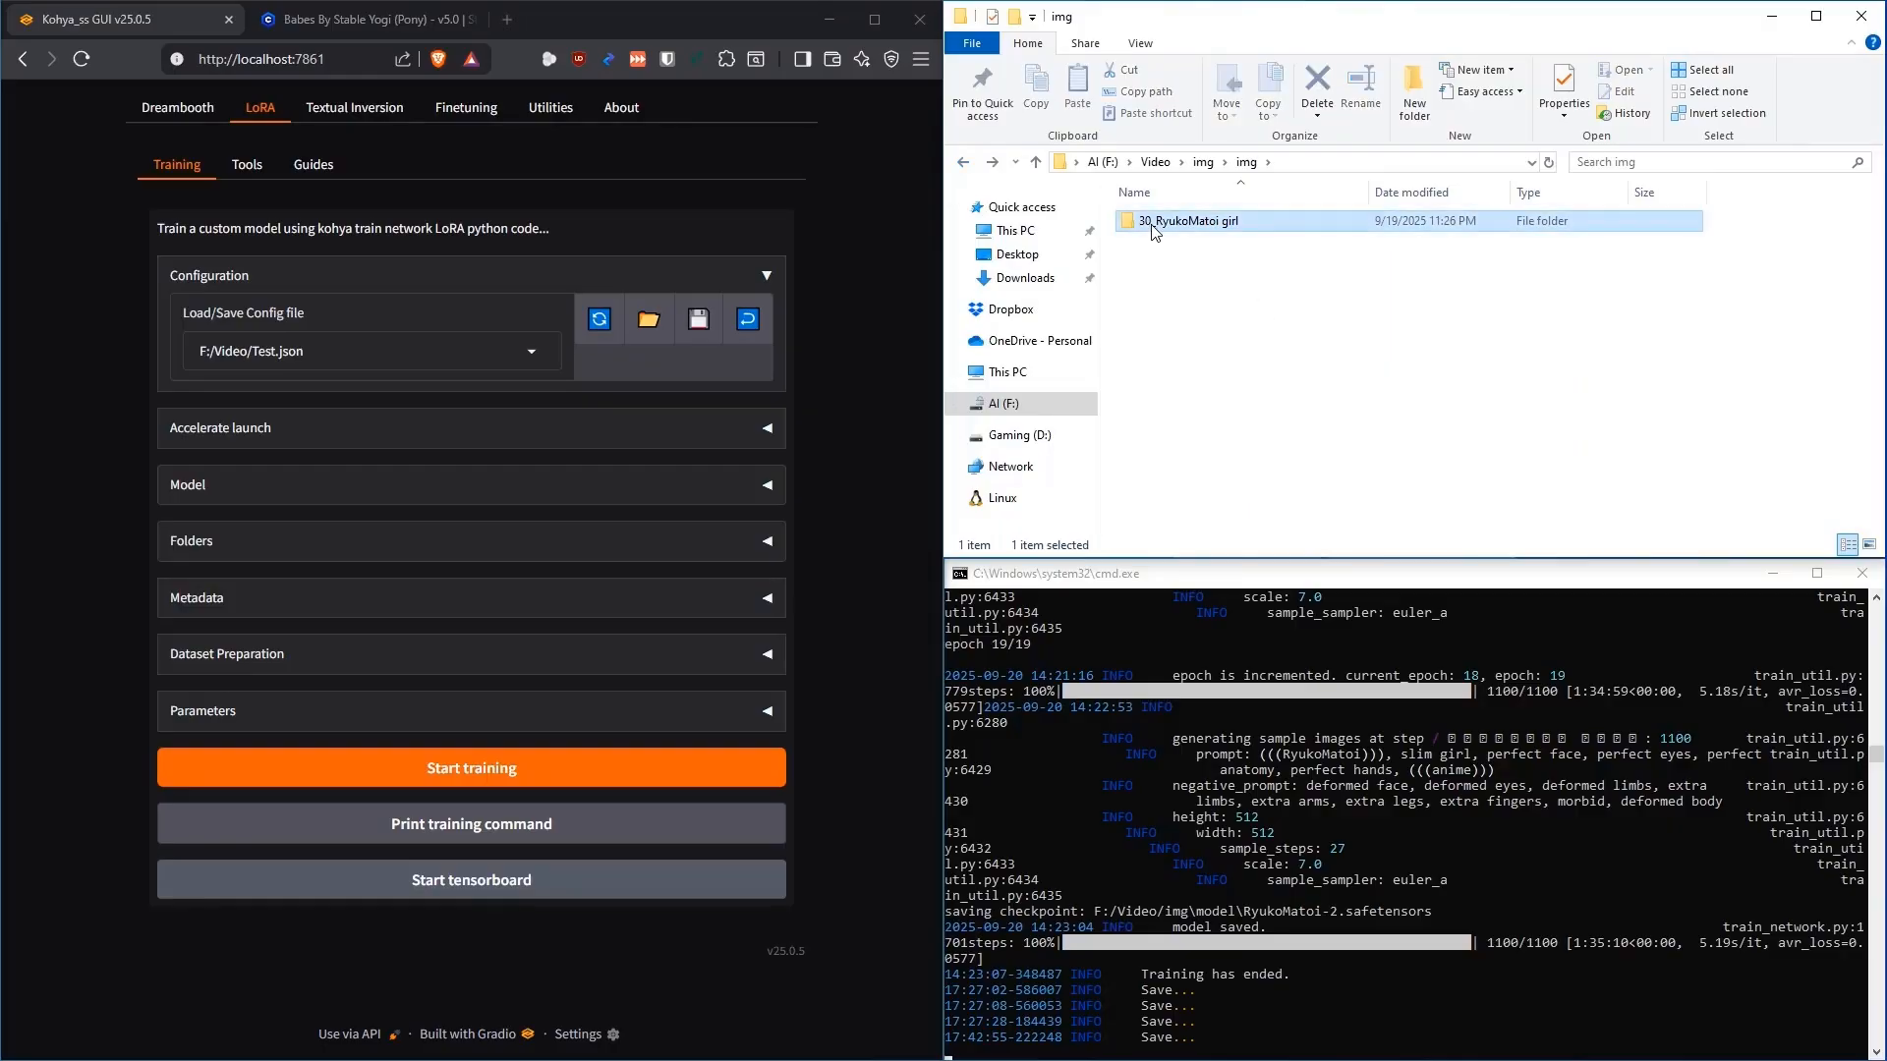
{"action": "mouse_move", "coordinate": [1148, 229]}
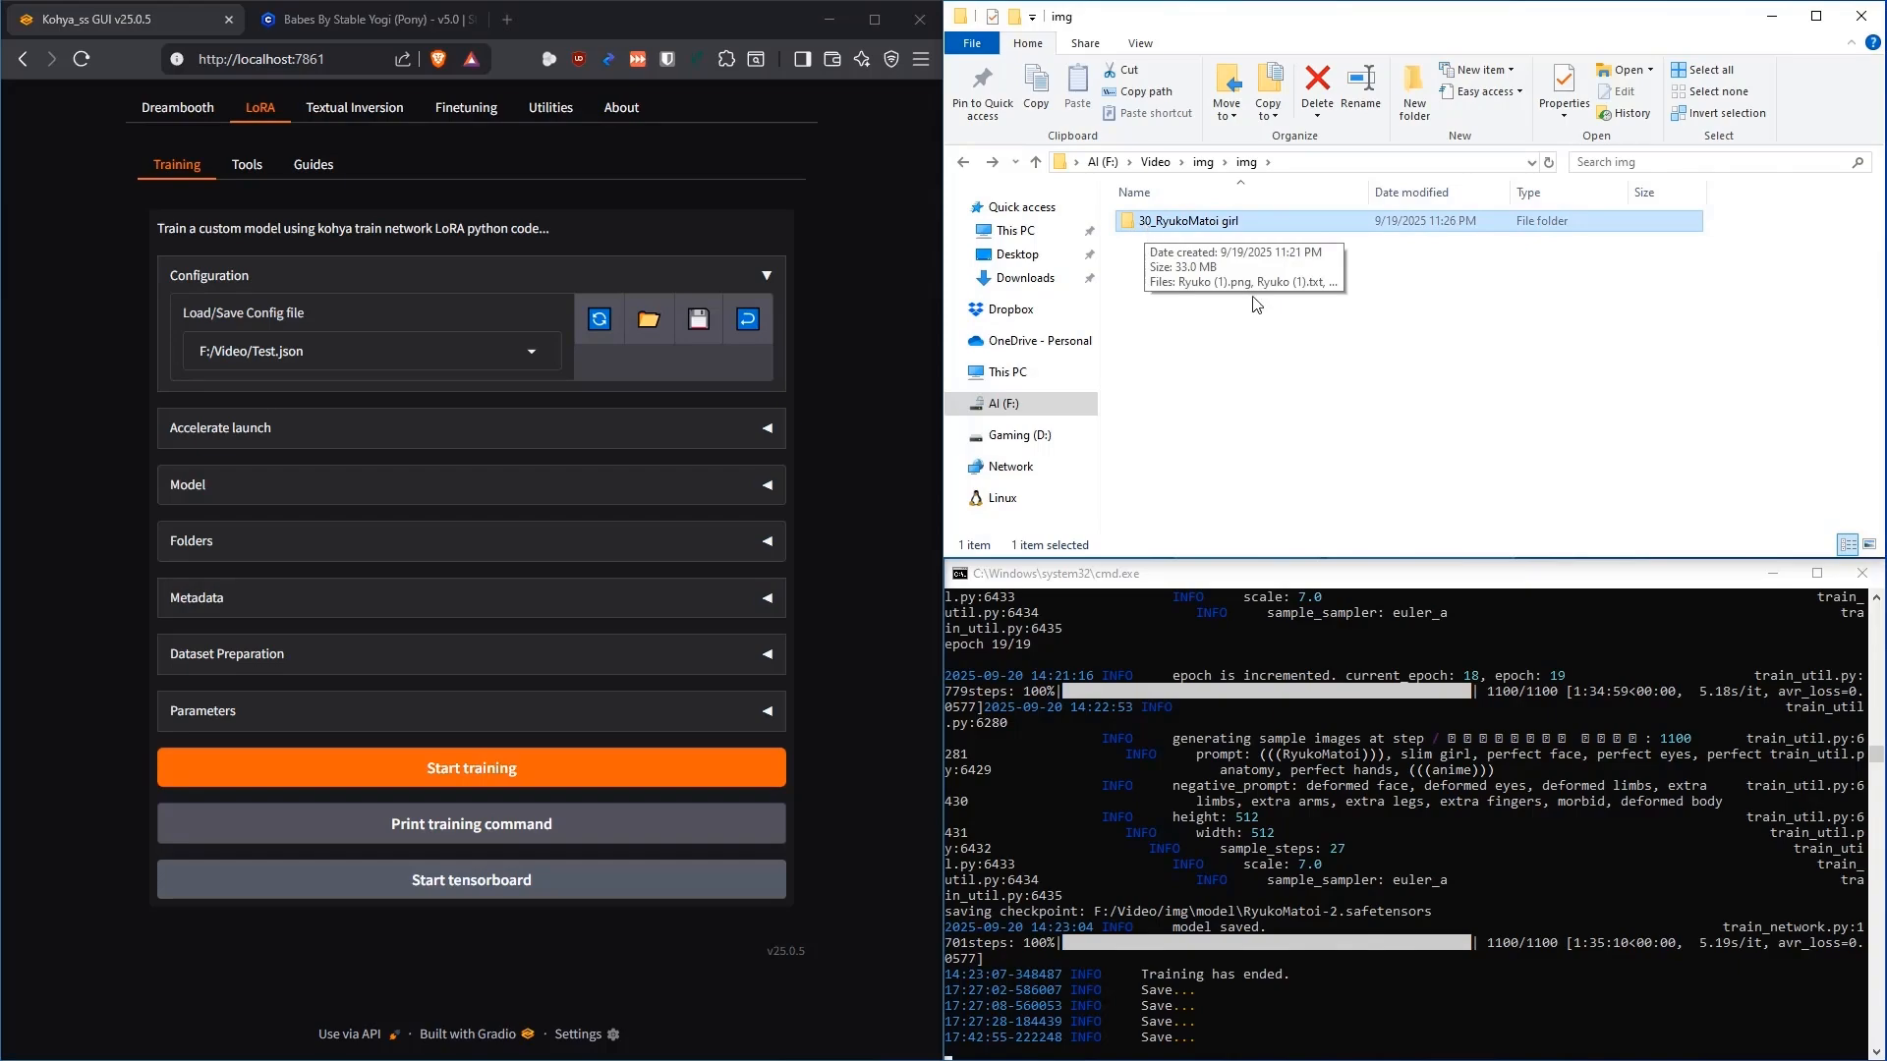
{"action": "left_click", "coordinate": [1232, 377]}
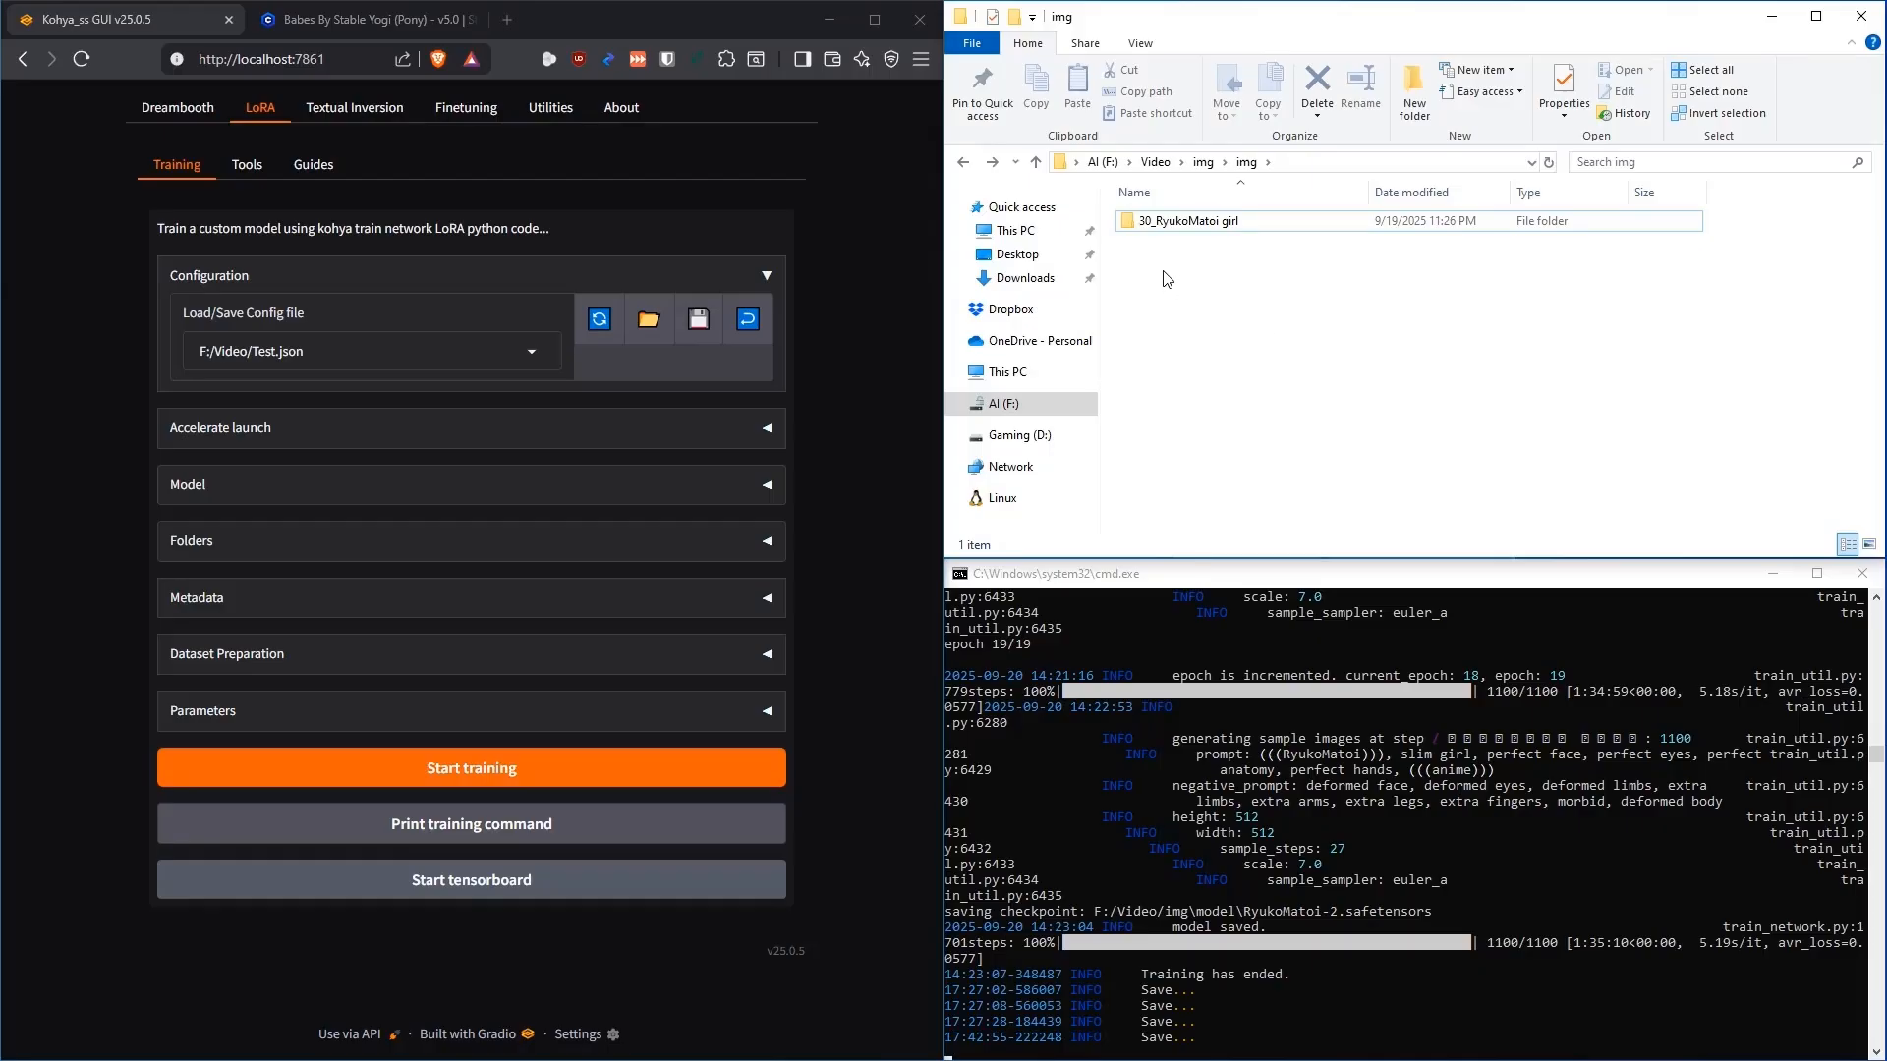
{"action": "left_click", "coordinate": [1155, 227]}
{"action": "left_click", "coordinate": [1192, 228]}
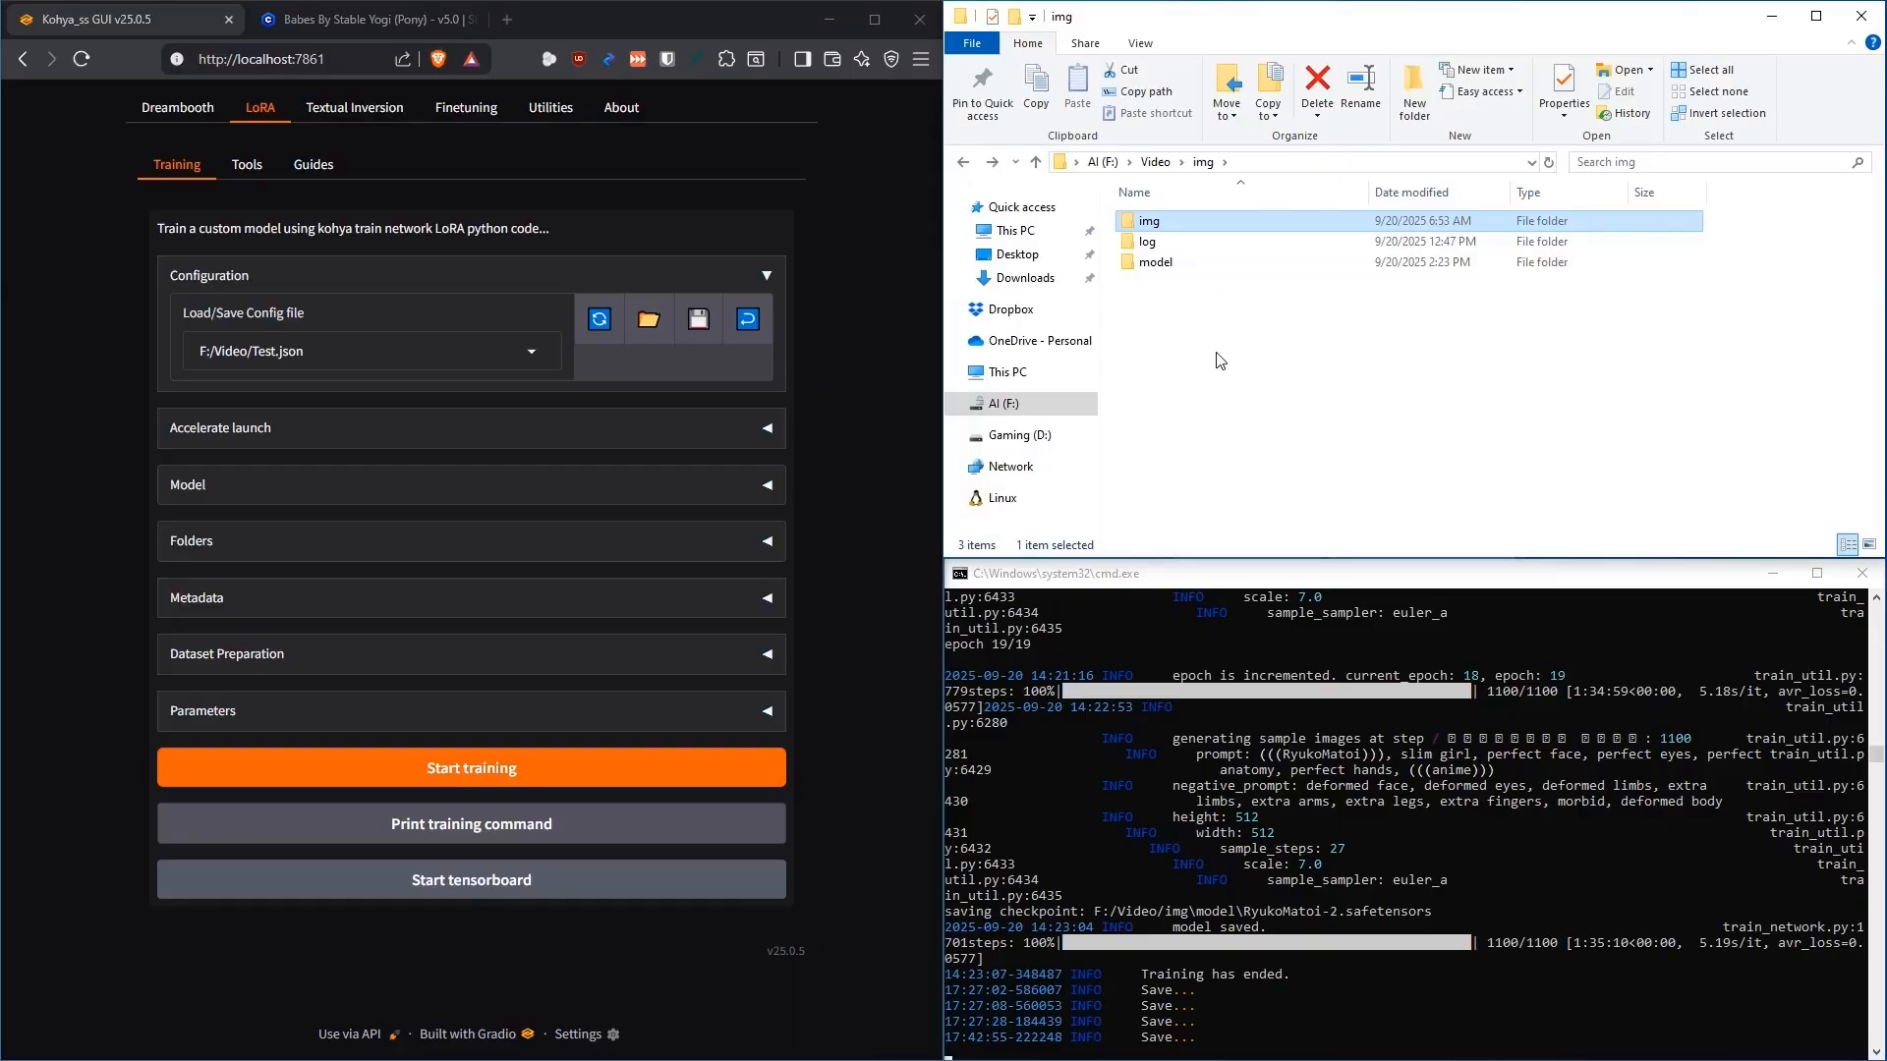
Open the model folder and compare the RyukoMatoi-000010, RyukoMatoi and RyukoMatoi-2 safetensors checkpoints
{"action": "double_click", "coordinate": [1167, 262]}
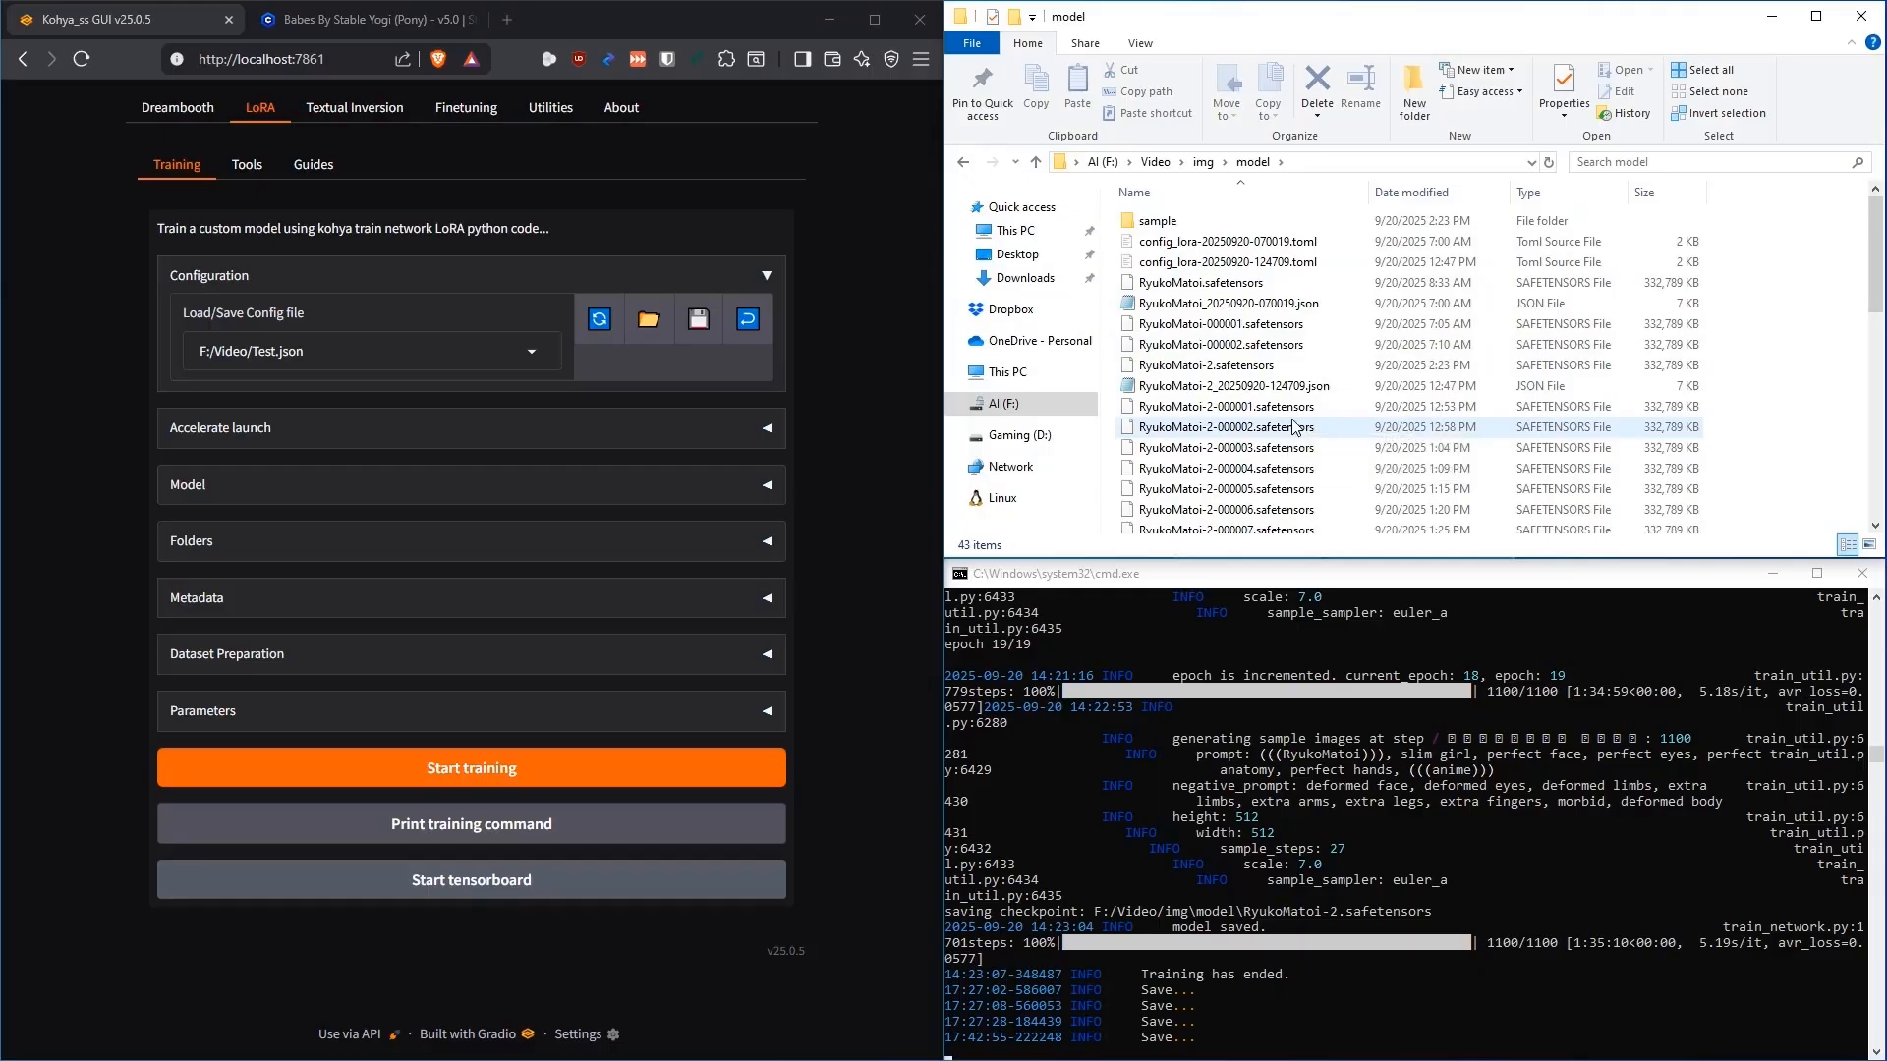
{"action": "scroll", "coordinate": [1314, 428], "scroll_direction": "down", "scroll_amount": 9}
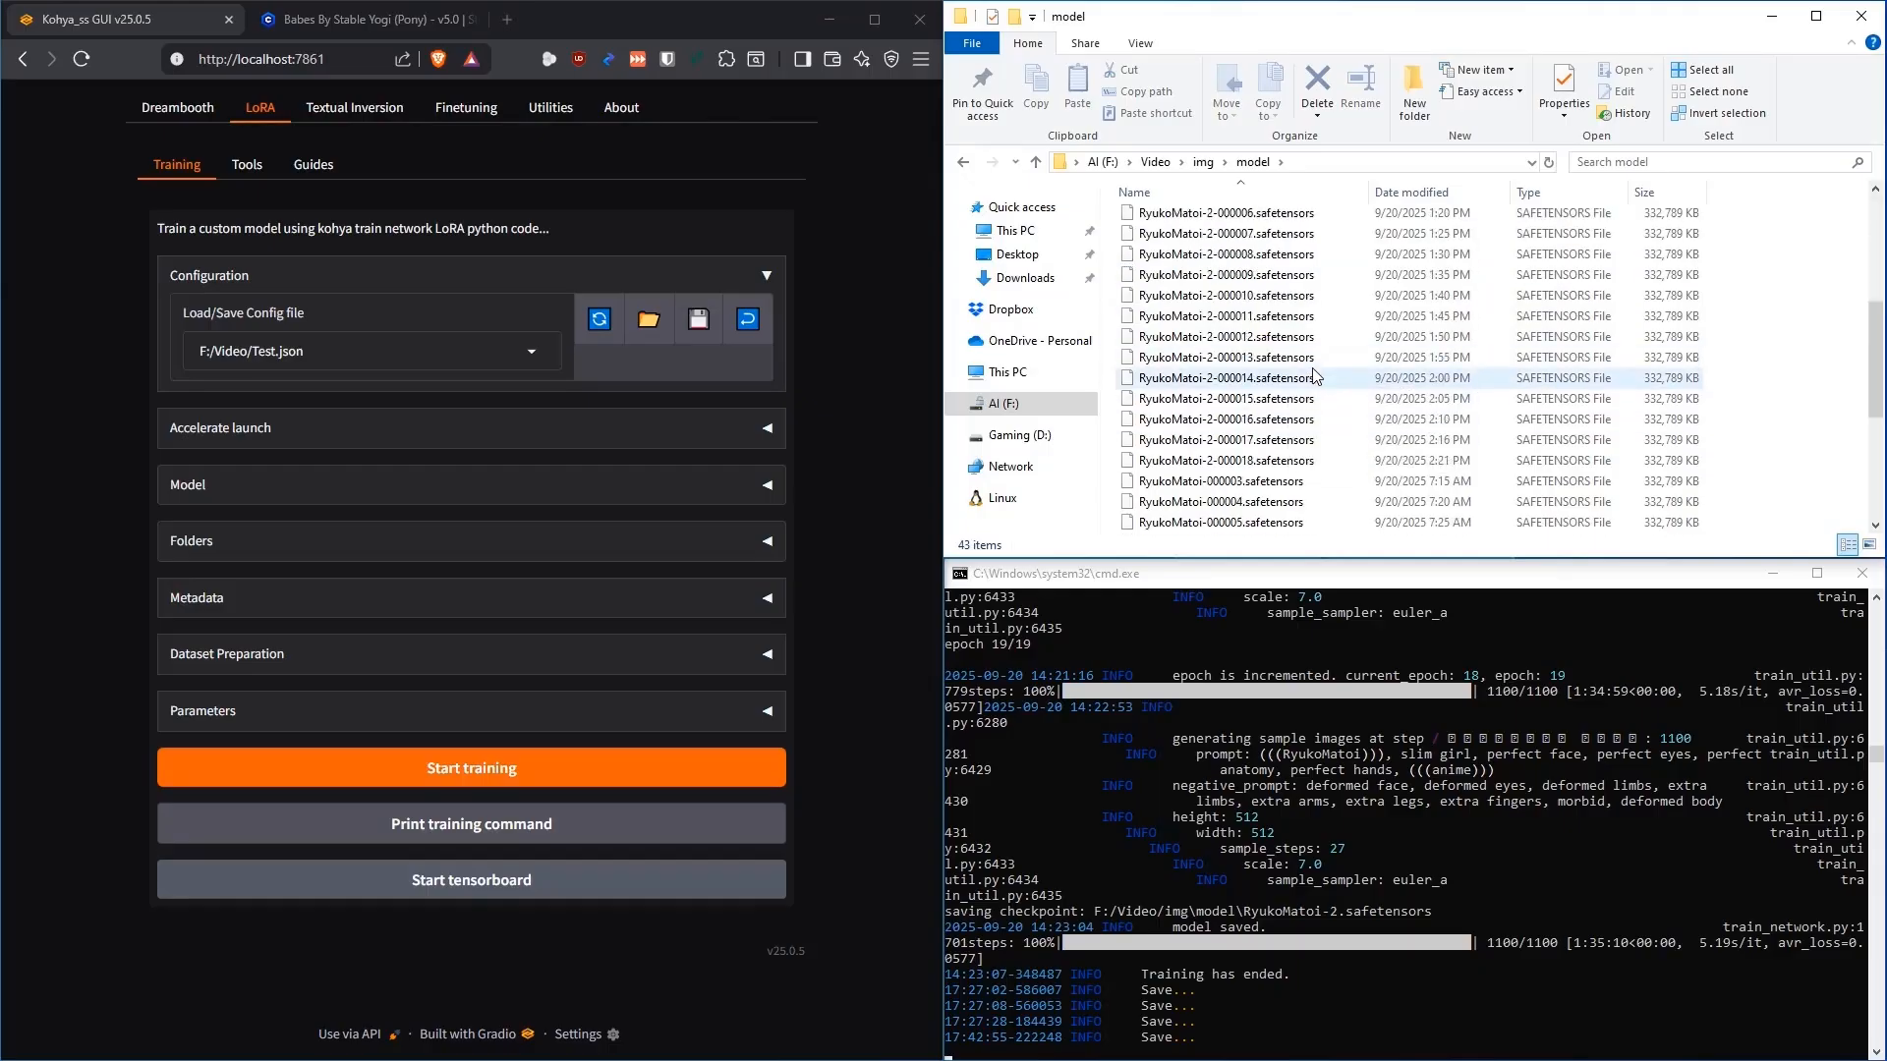
{"action": "left_click", "coordinate": [1215, 363]}
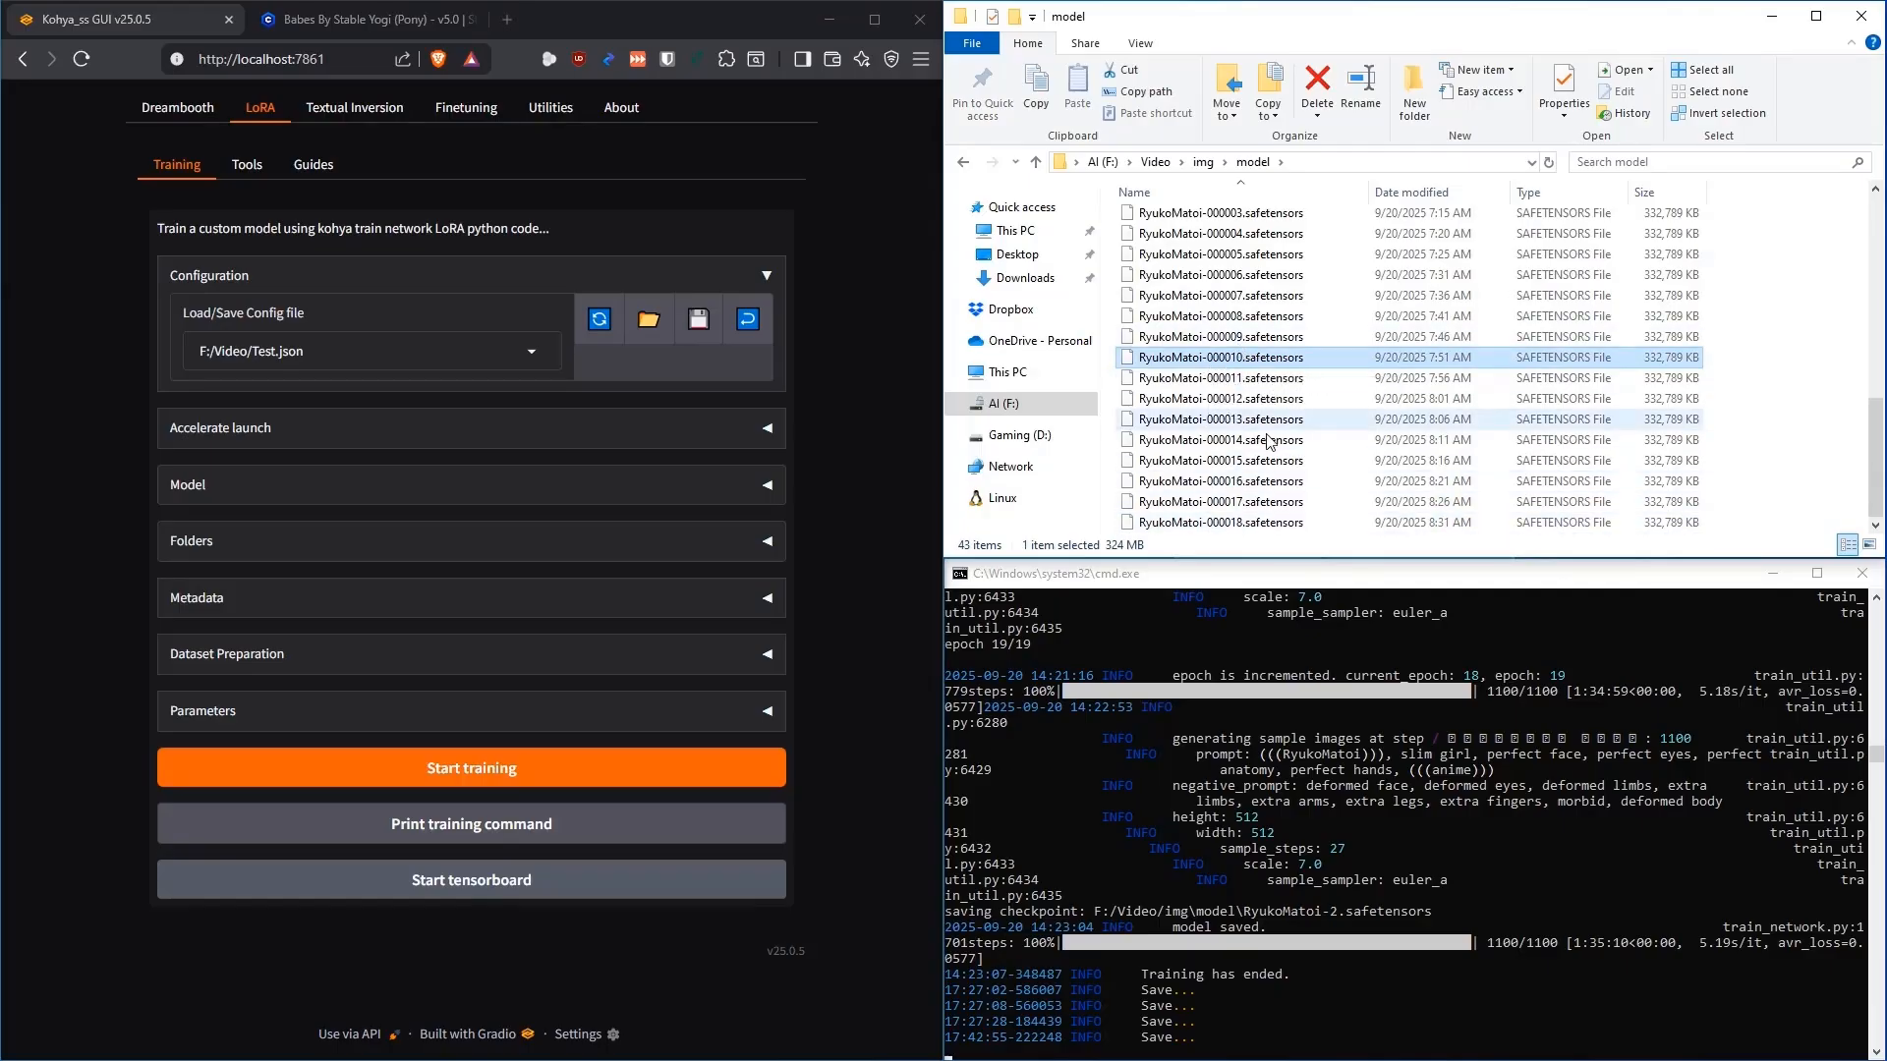
{"action": "scroll", "coordinate": [1270, 523], "scroll_direction": "up", "scroll_amount": 10}
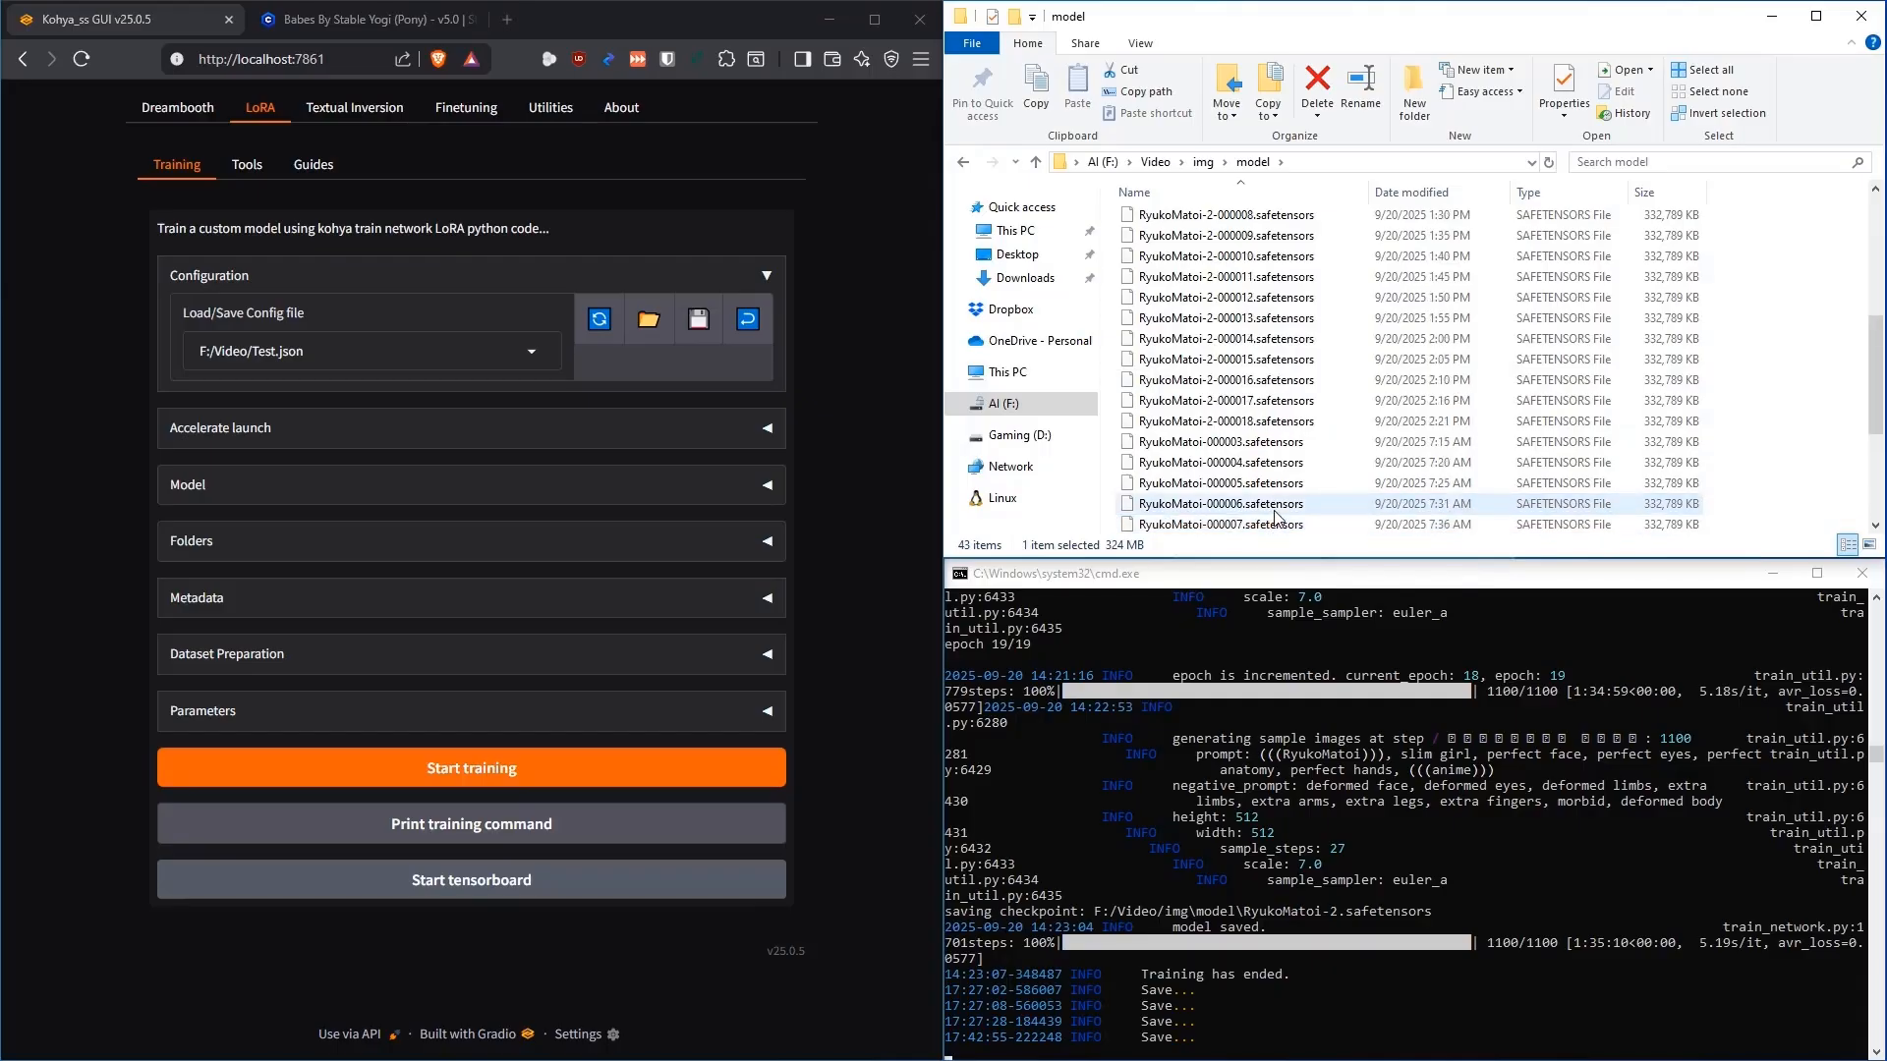
{"action": "left_click", "coordinate": [1224, 285]}
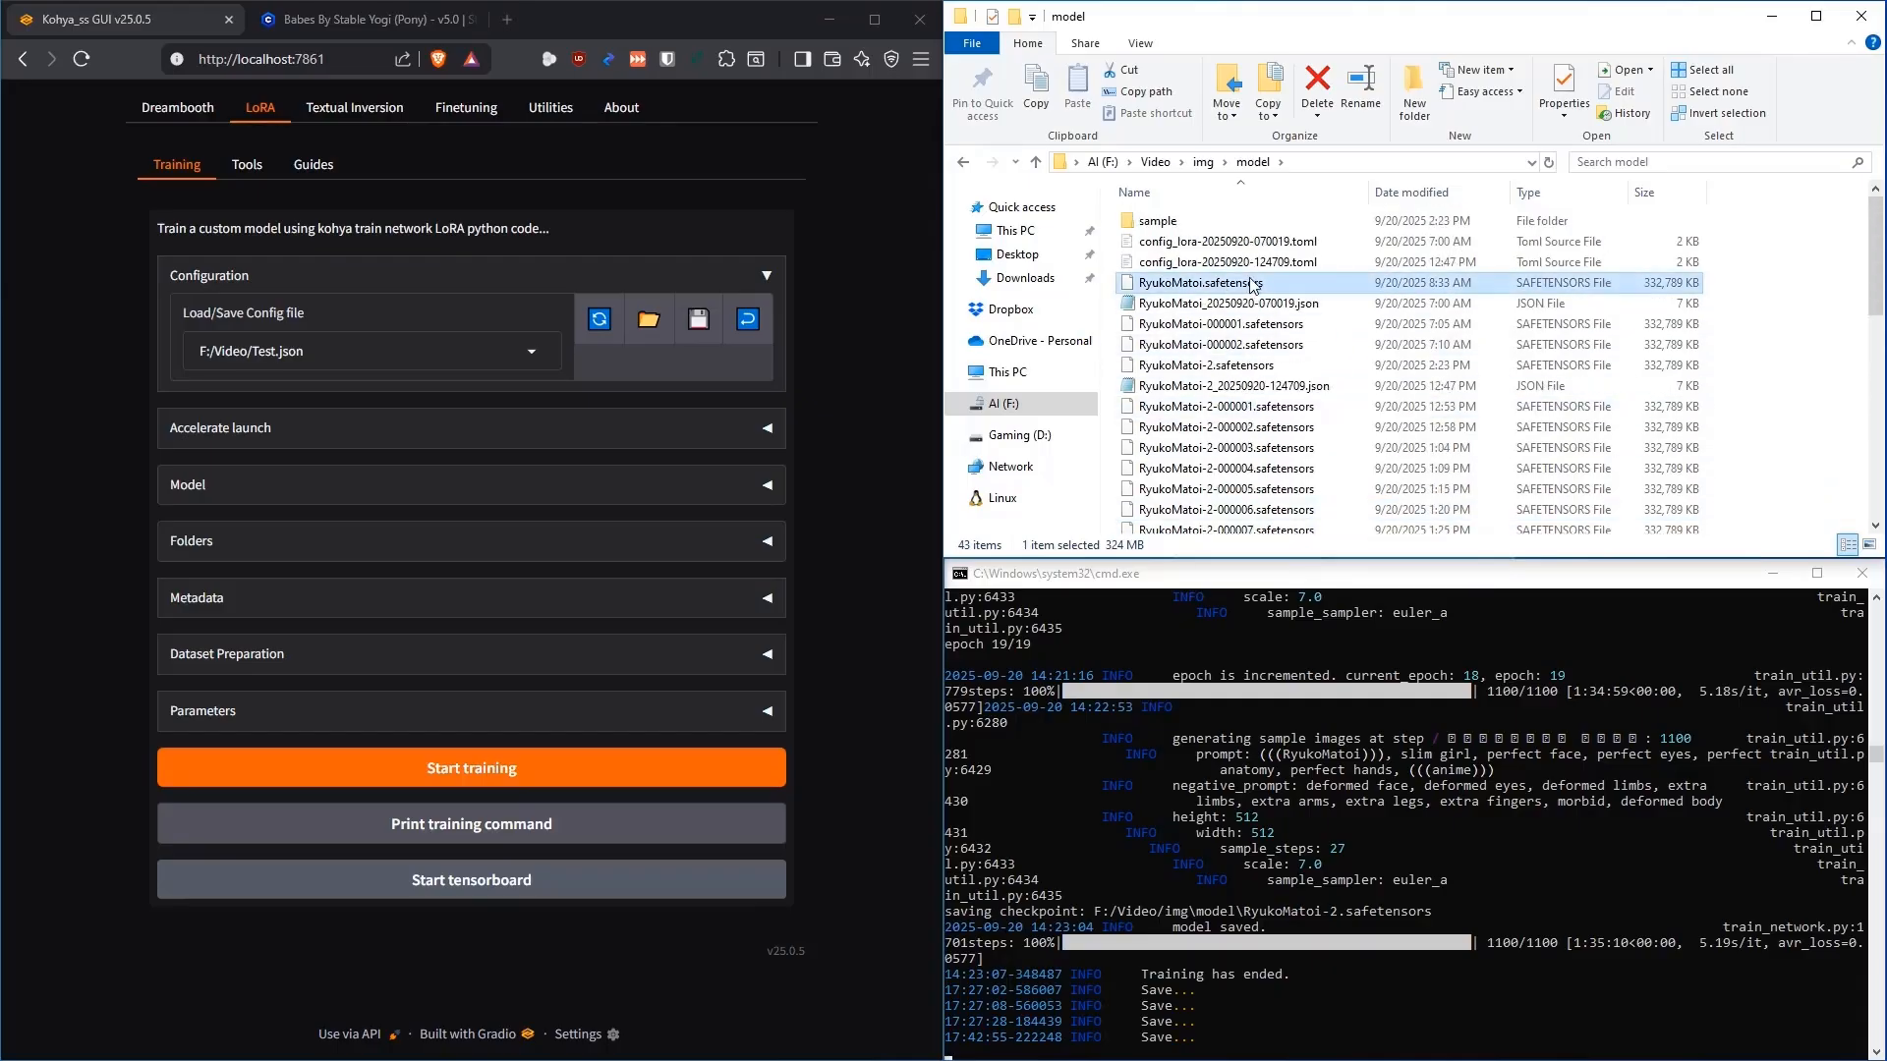
{"action": "scroll", "coordinate": [1281, 367], "scroll_direction": "down", "scroll_amount": 1}
{"action": "left_click", "coordinate": [1215, 322]}
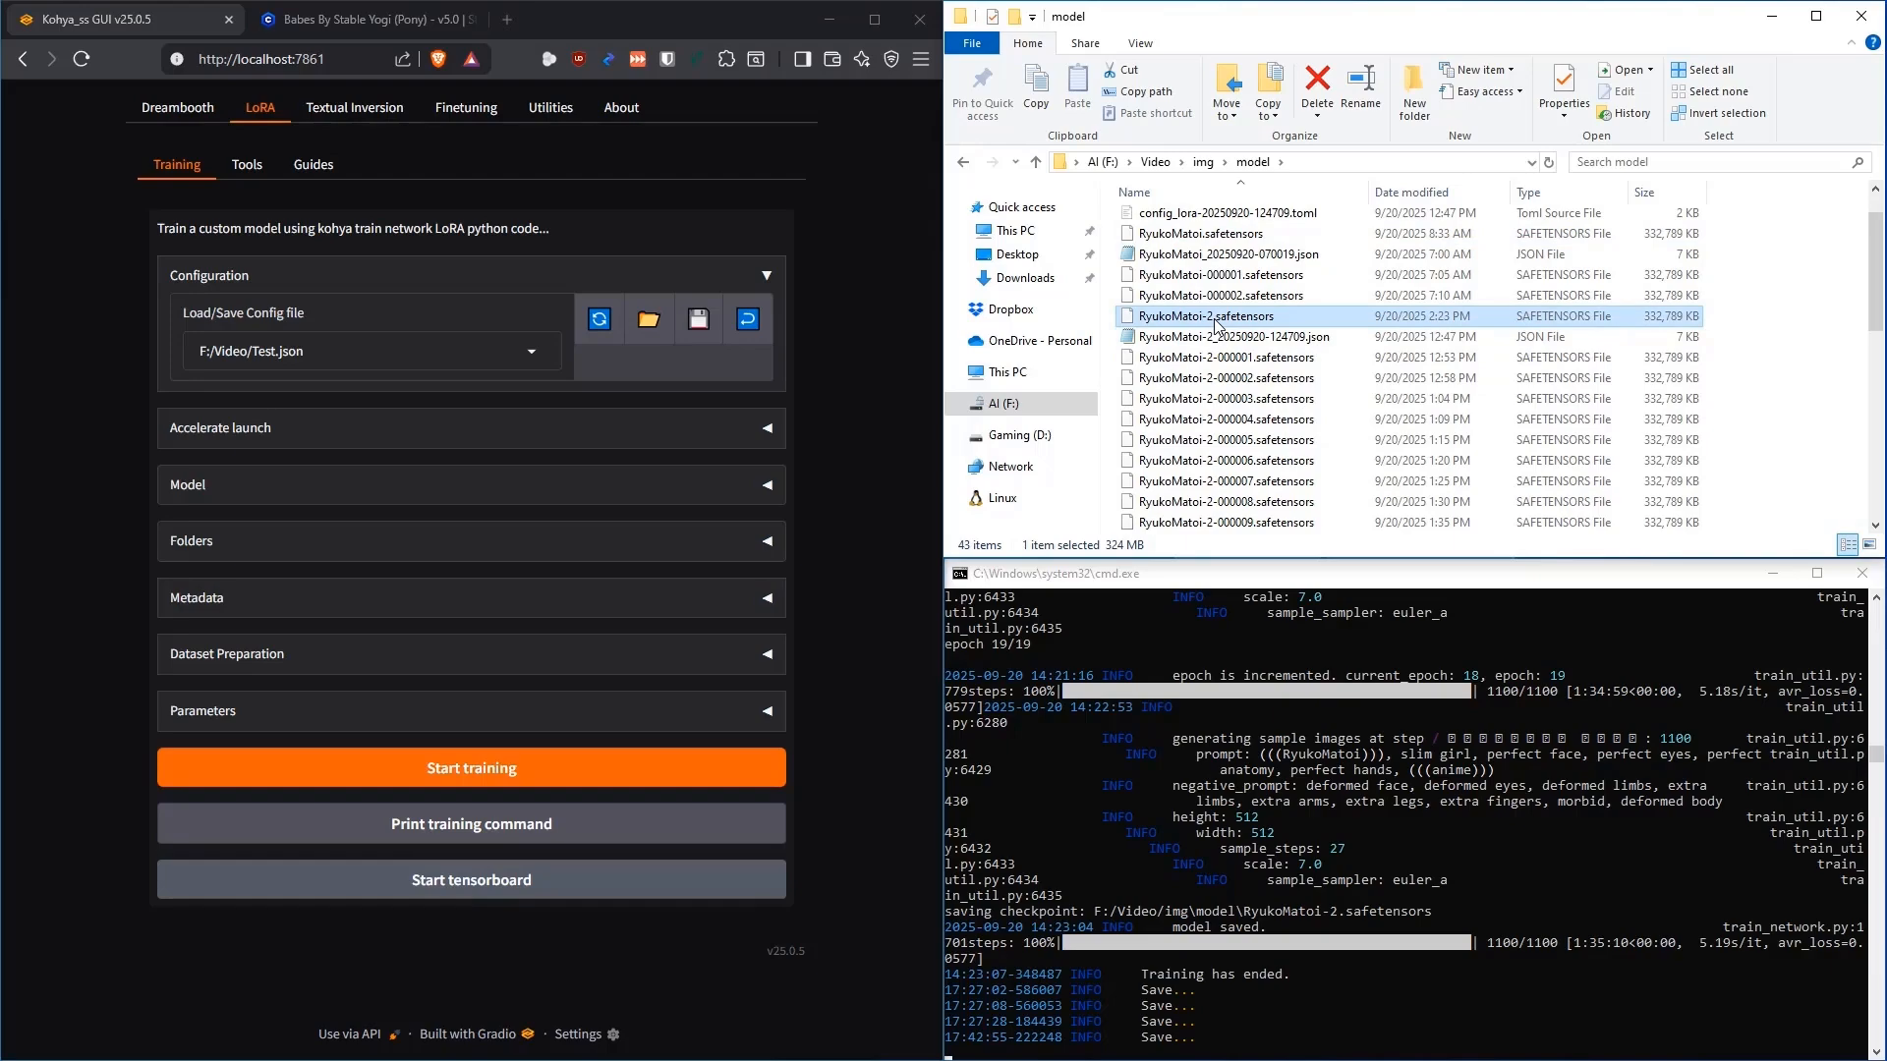
{"action": "left_click", "coordinate": [1208, 236]}
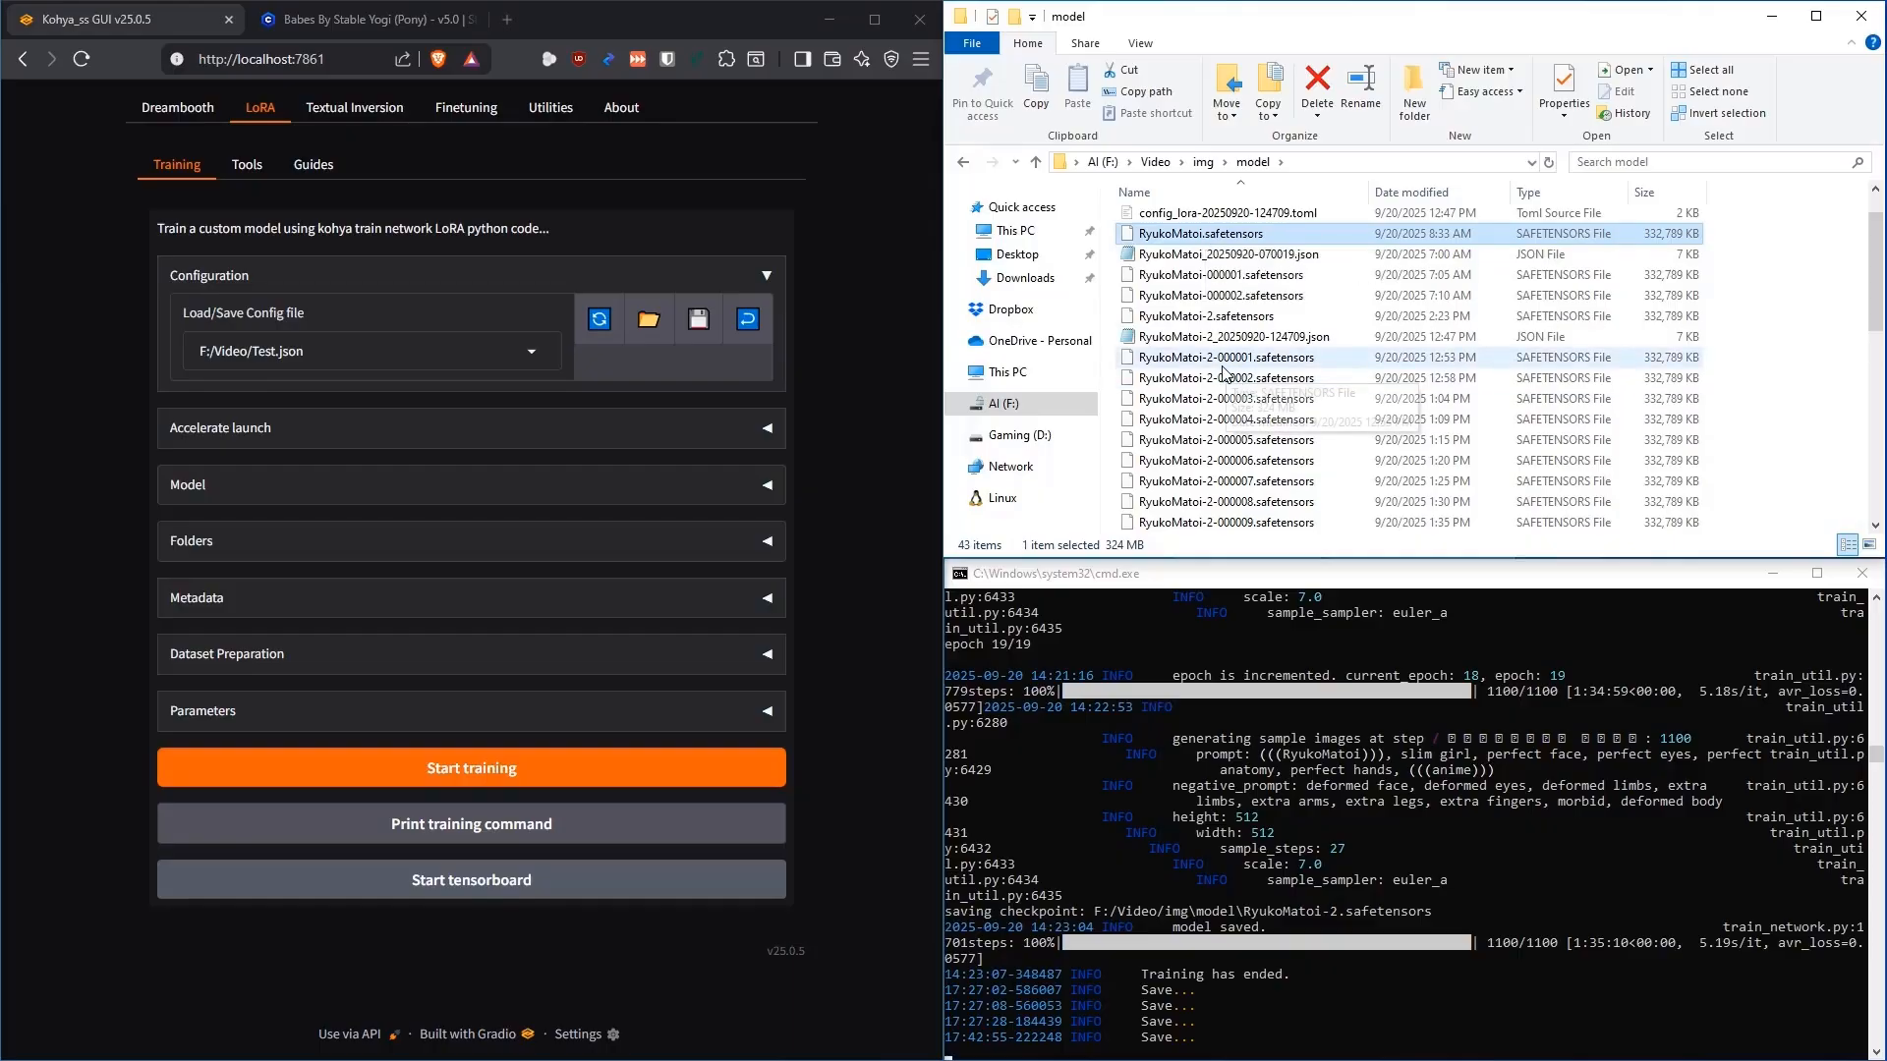
{"action": "scroll", "coordinate": [1225, 386], "scroll_direction": "down", "scroll_amount": 6}
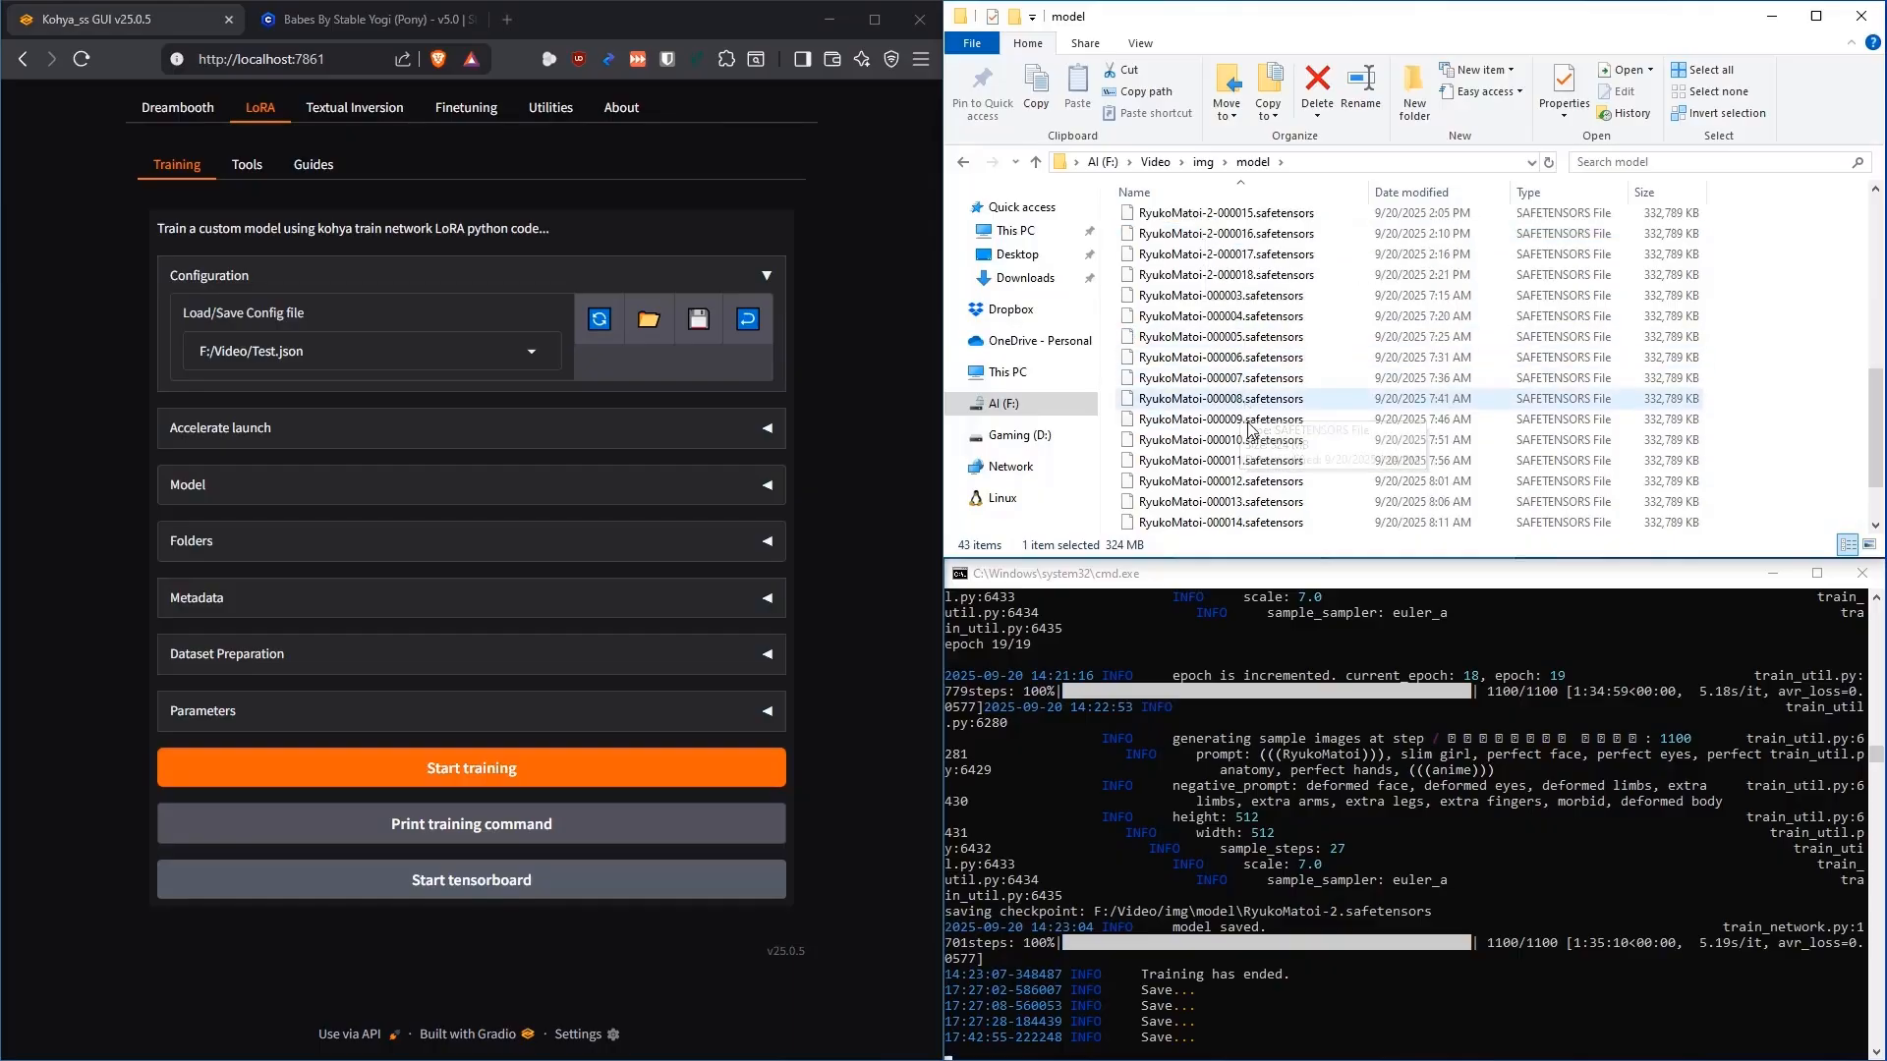
{"action": "scroll", "coordinate": [1278, 393], "scroll_direction": "up", "scroll_amount": 6}
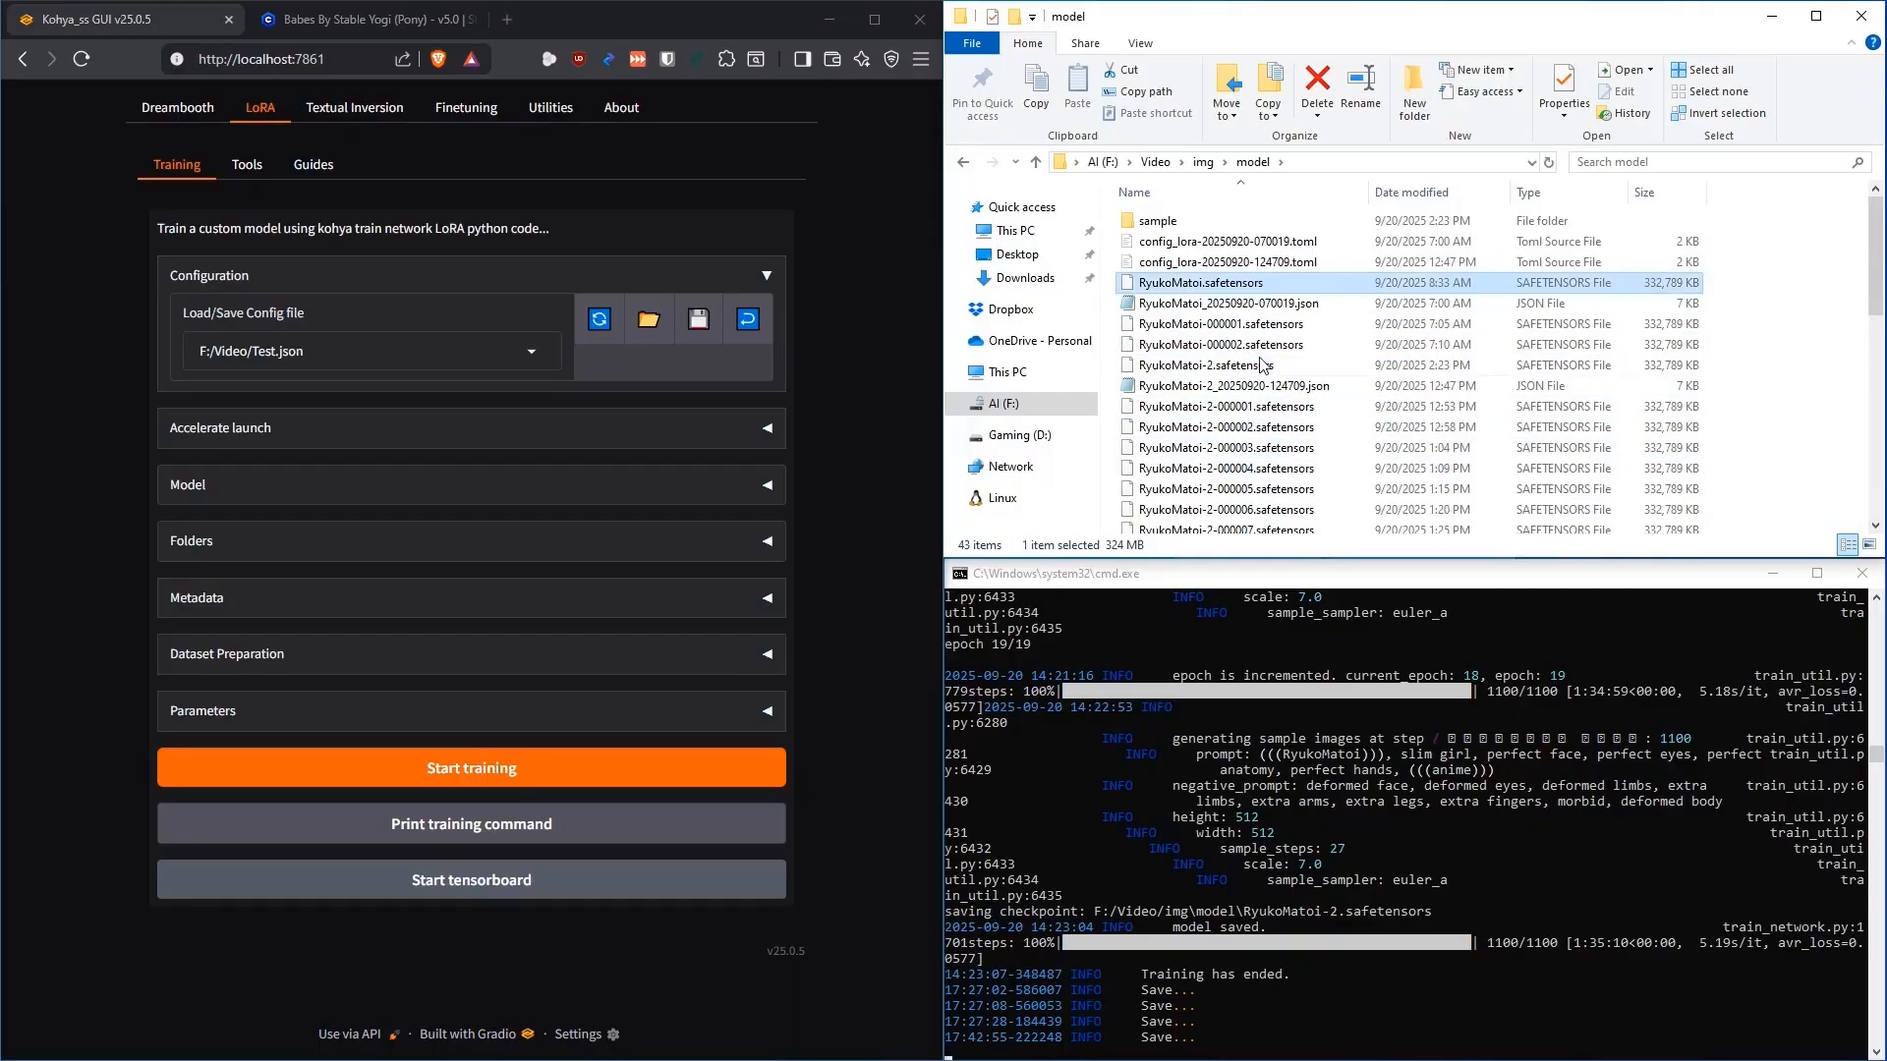
{"action": "left_click", "coordinate": [1177, 228]}
{"action": "scroll", "coordinate": [1177, 228], "scroll_direction": "up", "scroll_amount": 2}
Open the sample folder's prompt.txt and highlight the (((RyukoMatoi))) trigger word and slim girl description
{"action": "double_click", "coordinate": [1177, 228]}
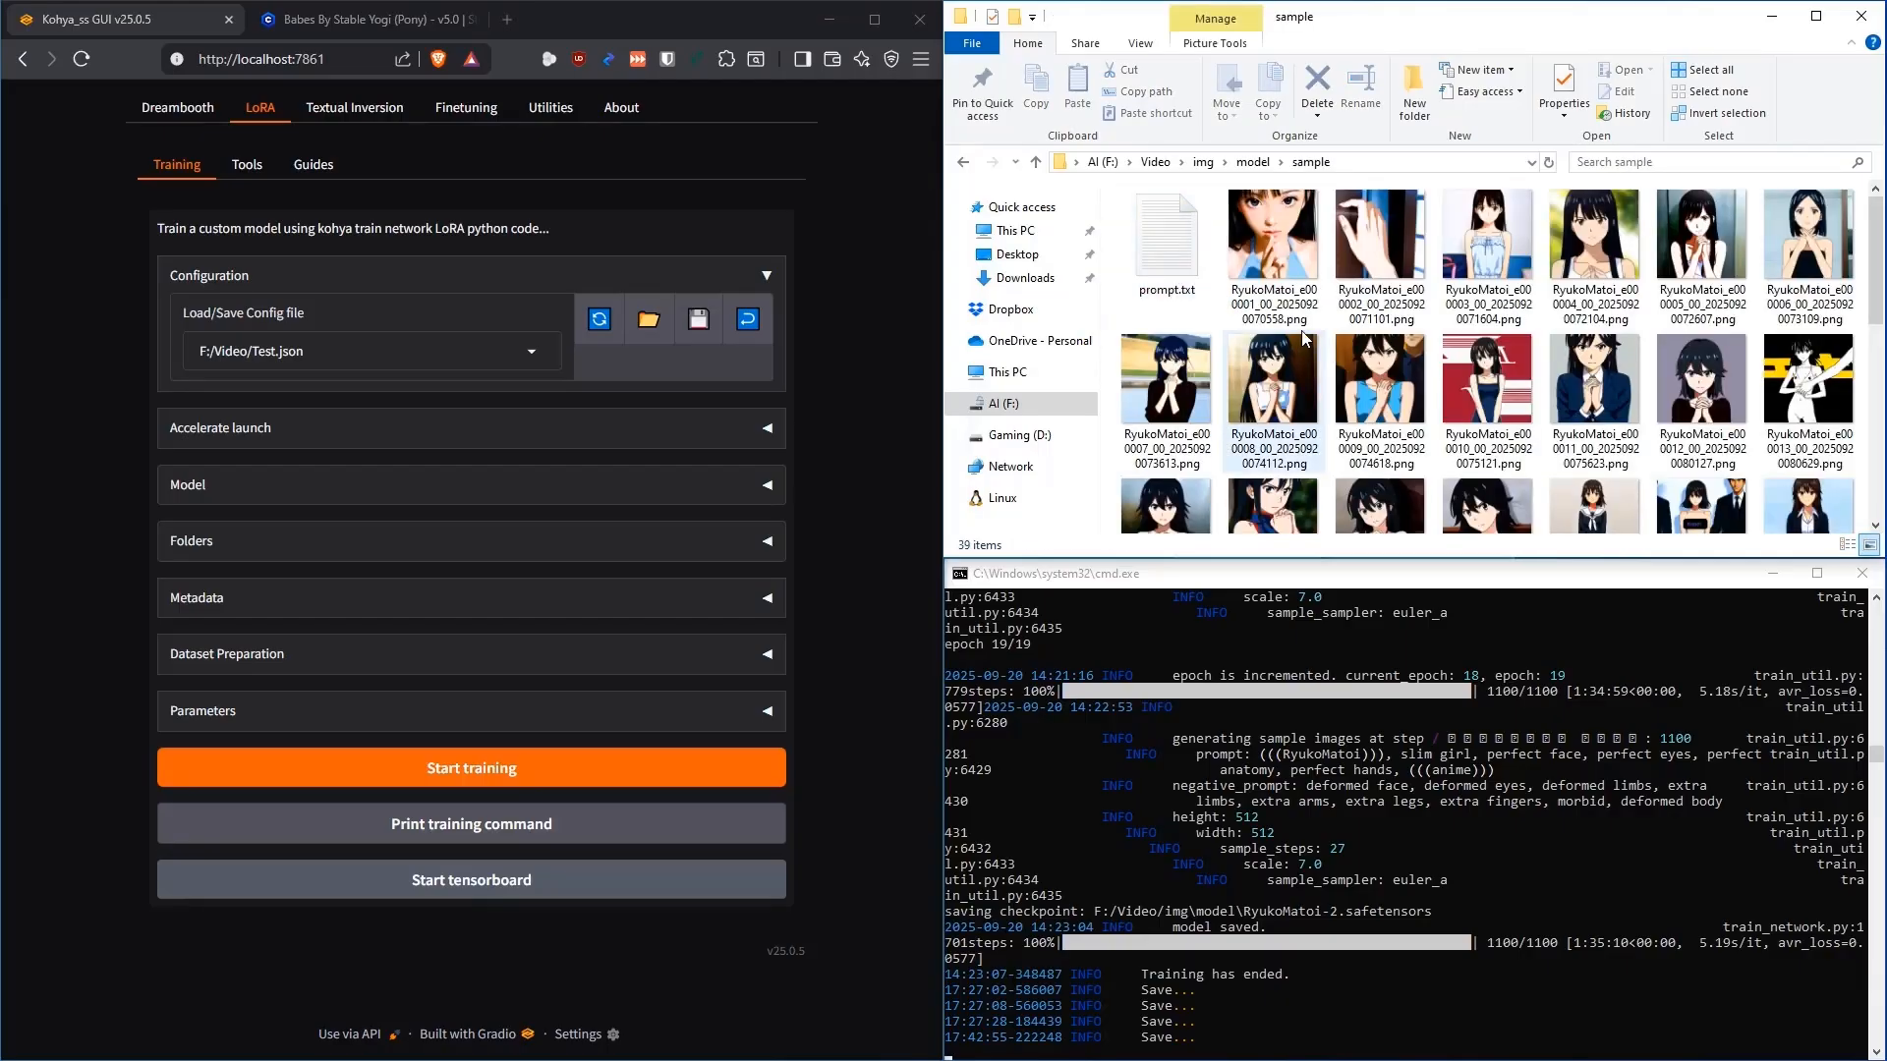
{"action": "double_click", "coordinate": [1159, 262]}
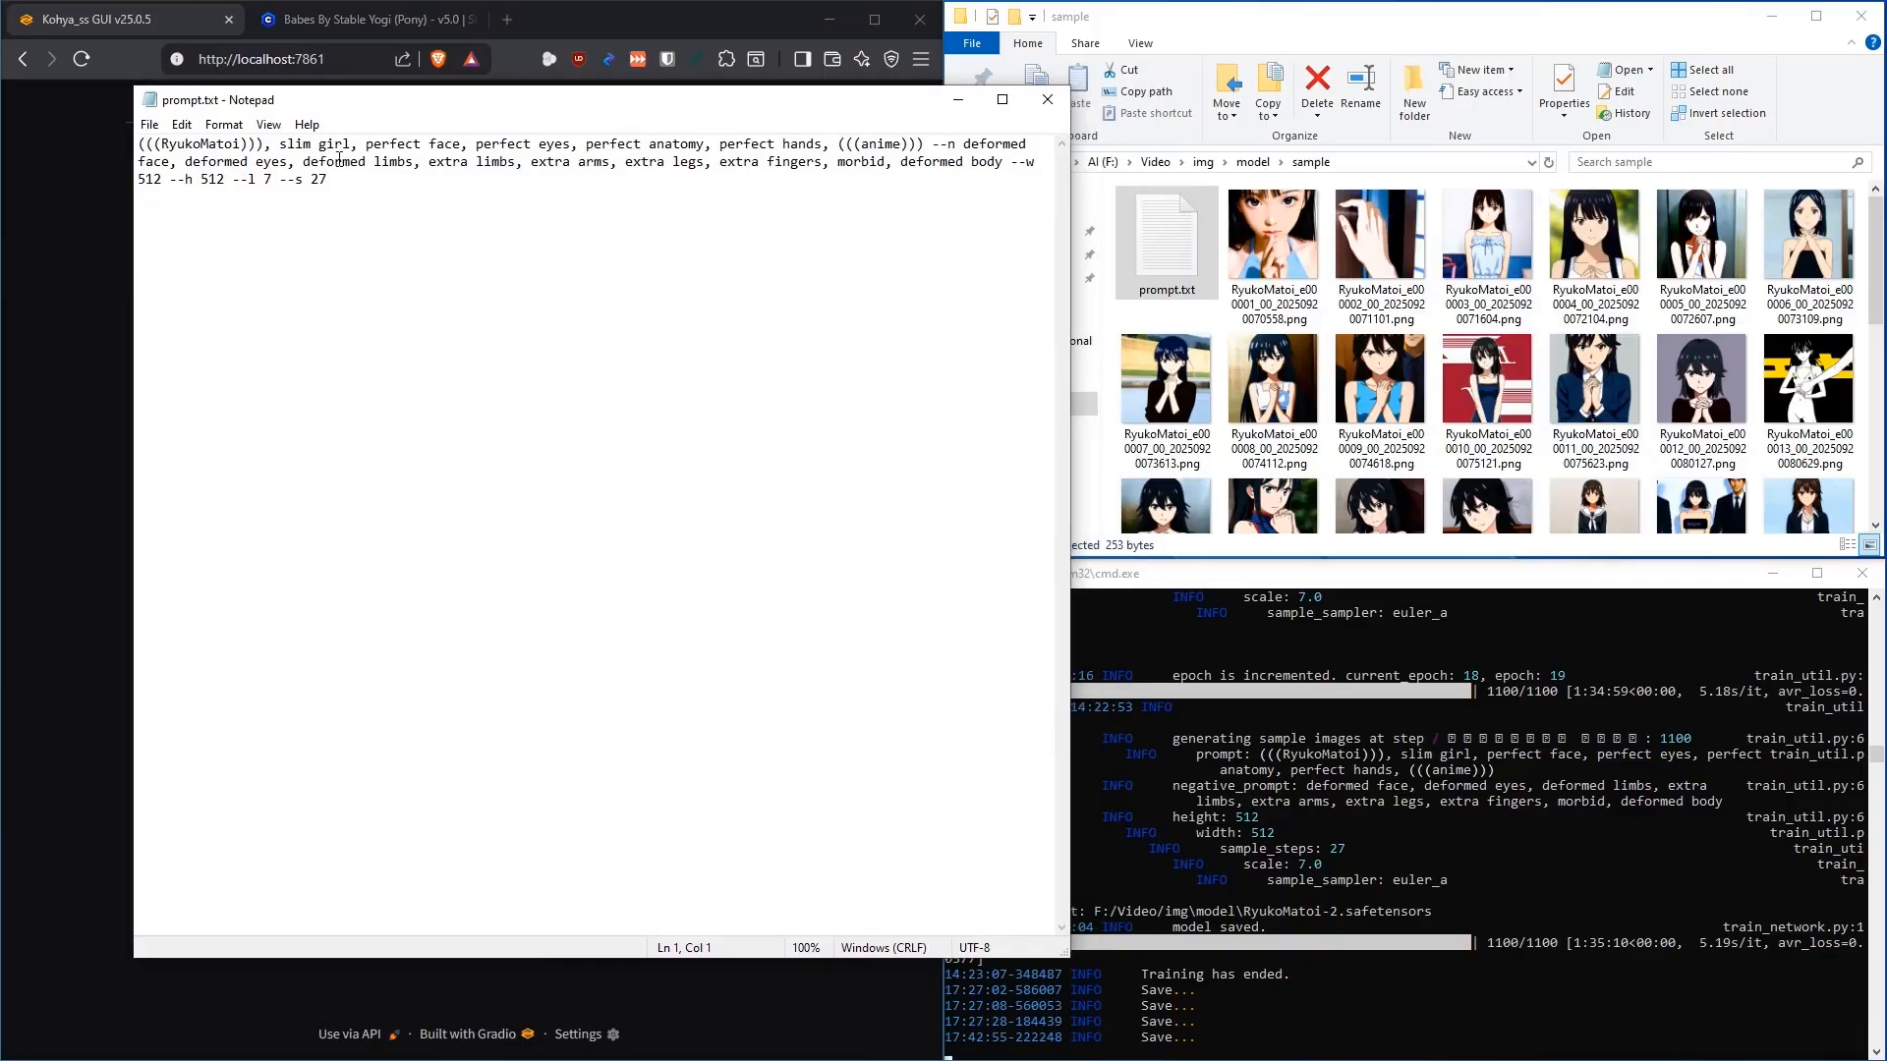
{"action": "left_click_drag", "start_coordinate": [263, 145], "coordinate": [139, 146]}
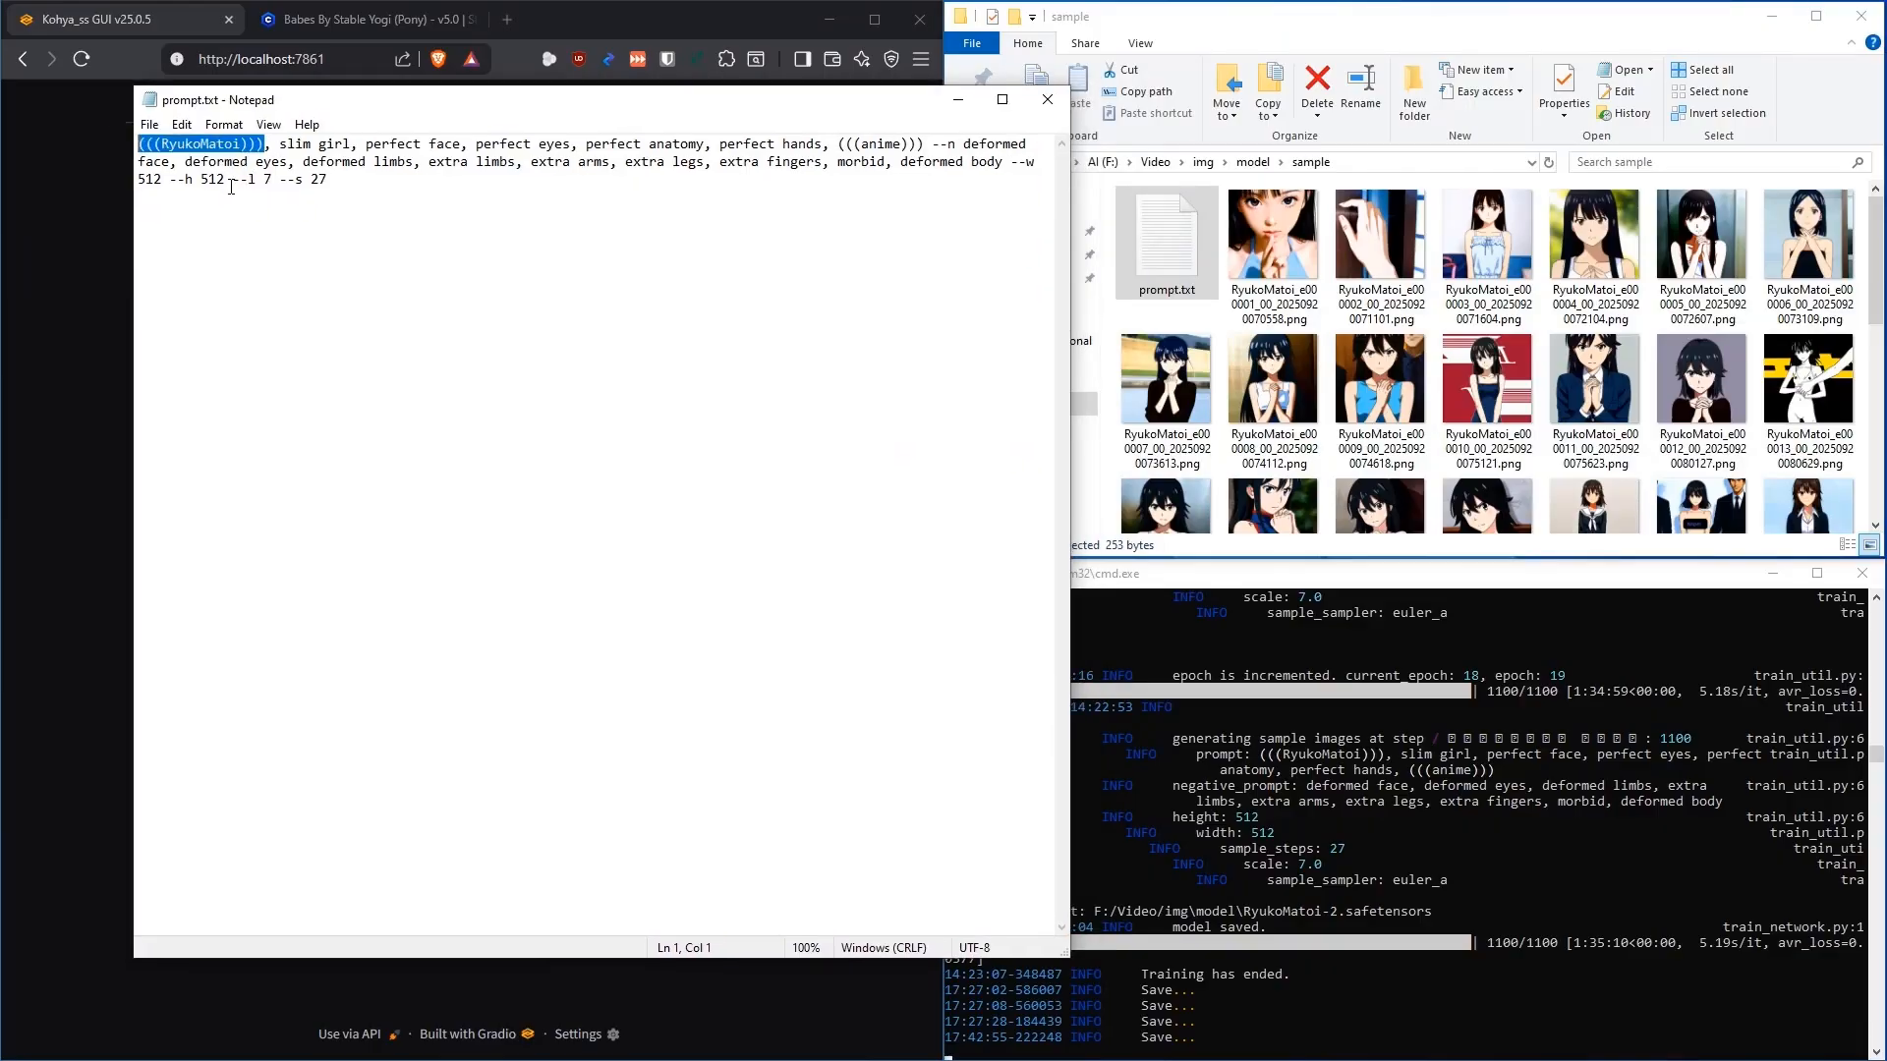
{"action": "left_click", "coordinate": [363, 255]}
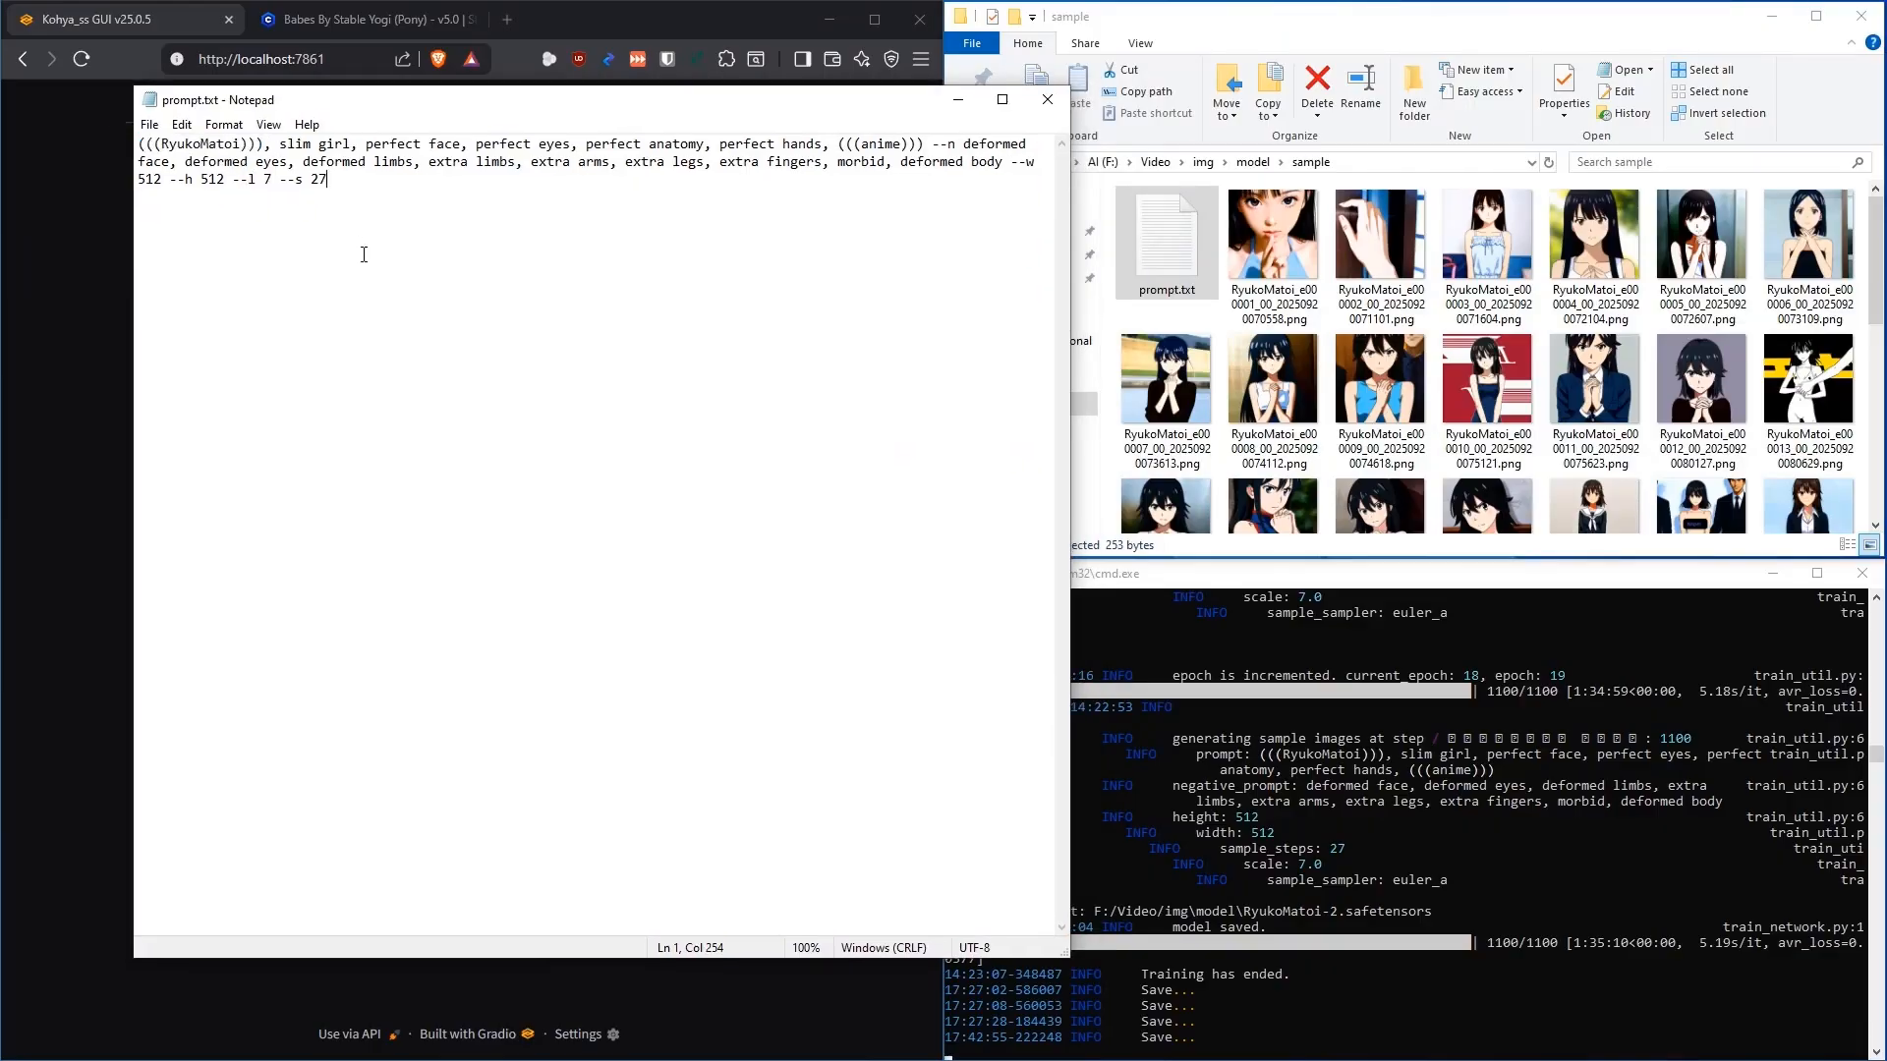
{"action": "left_click_drag", "start_coordinate": [246, 146], "coordinate": [160, 146]}
{"action": "left_click", "coordinate": [250, 145]}
{"action": "left_click_drag", "start_coordinate": [360, 147], "coordinate": [471, 146]}
{"action": "left_click", "coordinate": [516, 145]}
Highlight the negative prompt and the --l 7 setting, move Notepad aside, and close prompt.txt
{"action": "left_click_drag", "start_coordinate": [962, 144], "coordinate": [717, 193]}
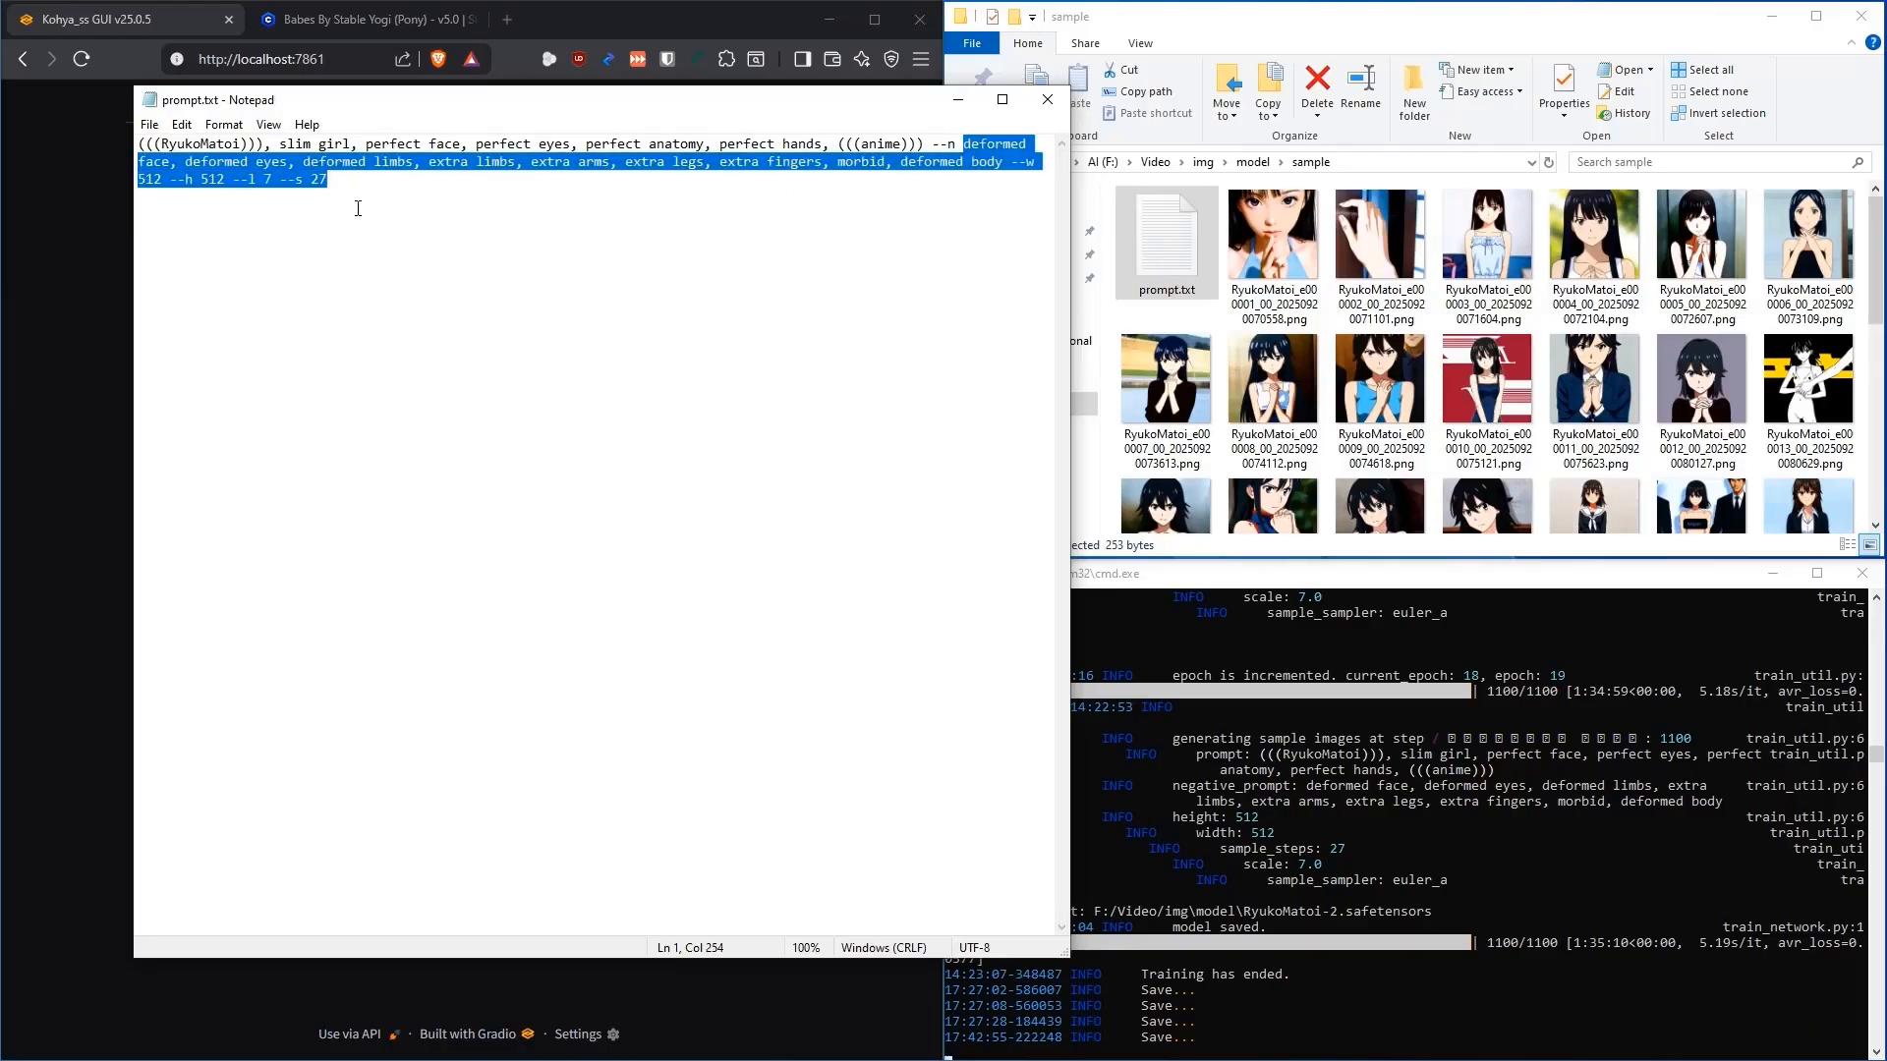
{"action": "left_click", "coordinate": [180, 164]}
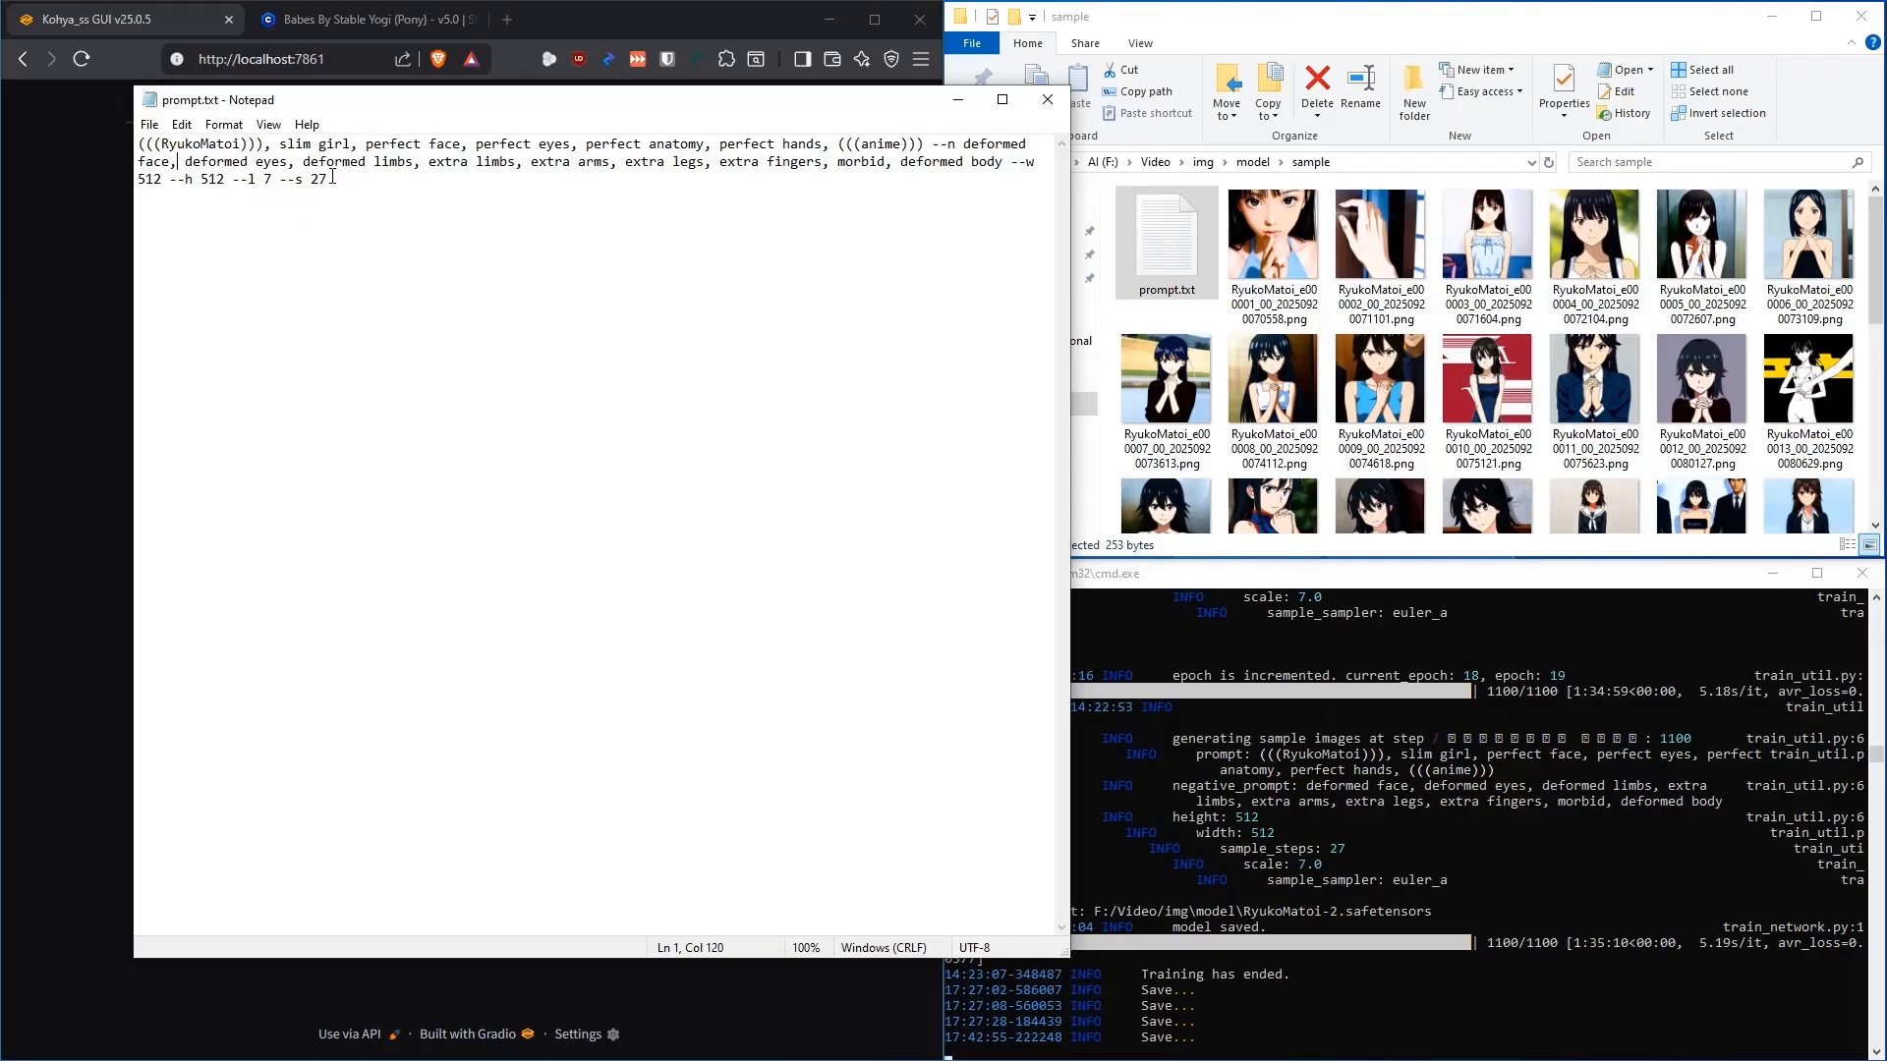
{"action": "double_click", "coordinate": [268, 179]}
{"action": "left_click", "coordinate": [272, 178]}
{"action": "left_click_drag", "start_coordinate": [272, 179], "coordinate": [232, 179]}
{"action": "left_click", "coordinate": [397, 198]}
{"action": "left_click_drag", "start_coordinate": [541, 100], "coordinate": [442, 112]}
{"action": "left_click_drag", "start_coordinate": [664, 120], "coordinate": [636, 119]}
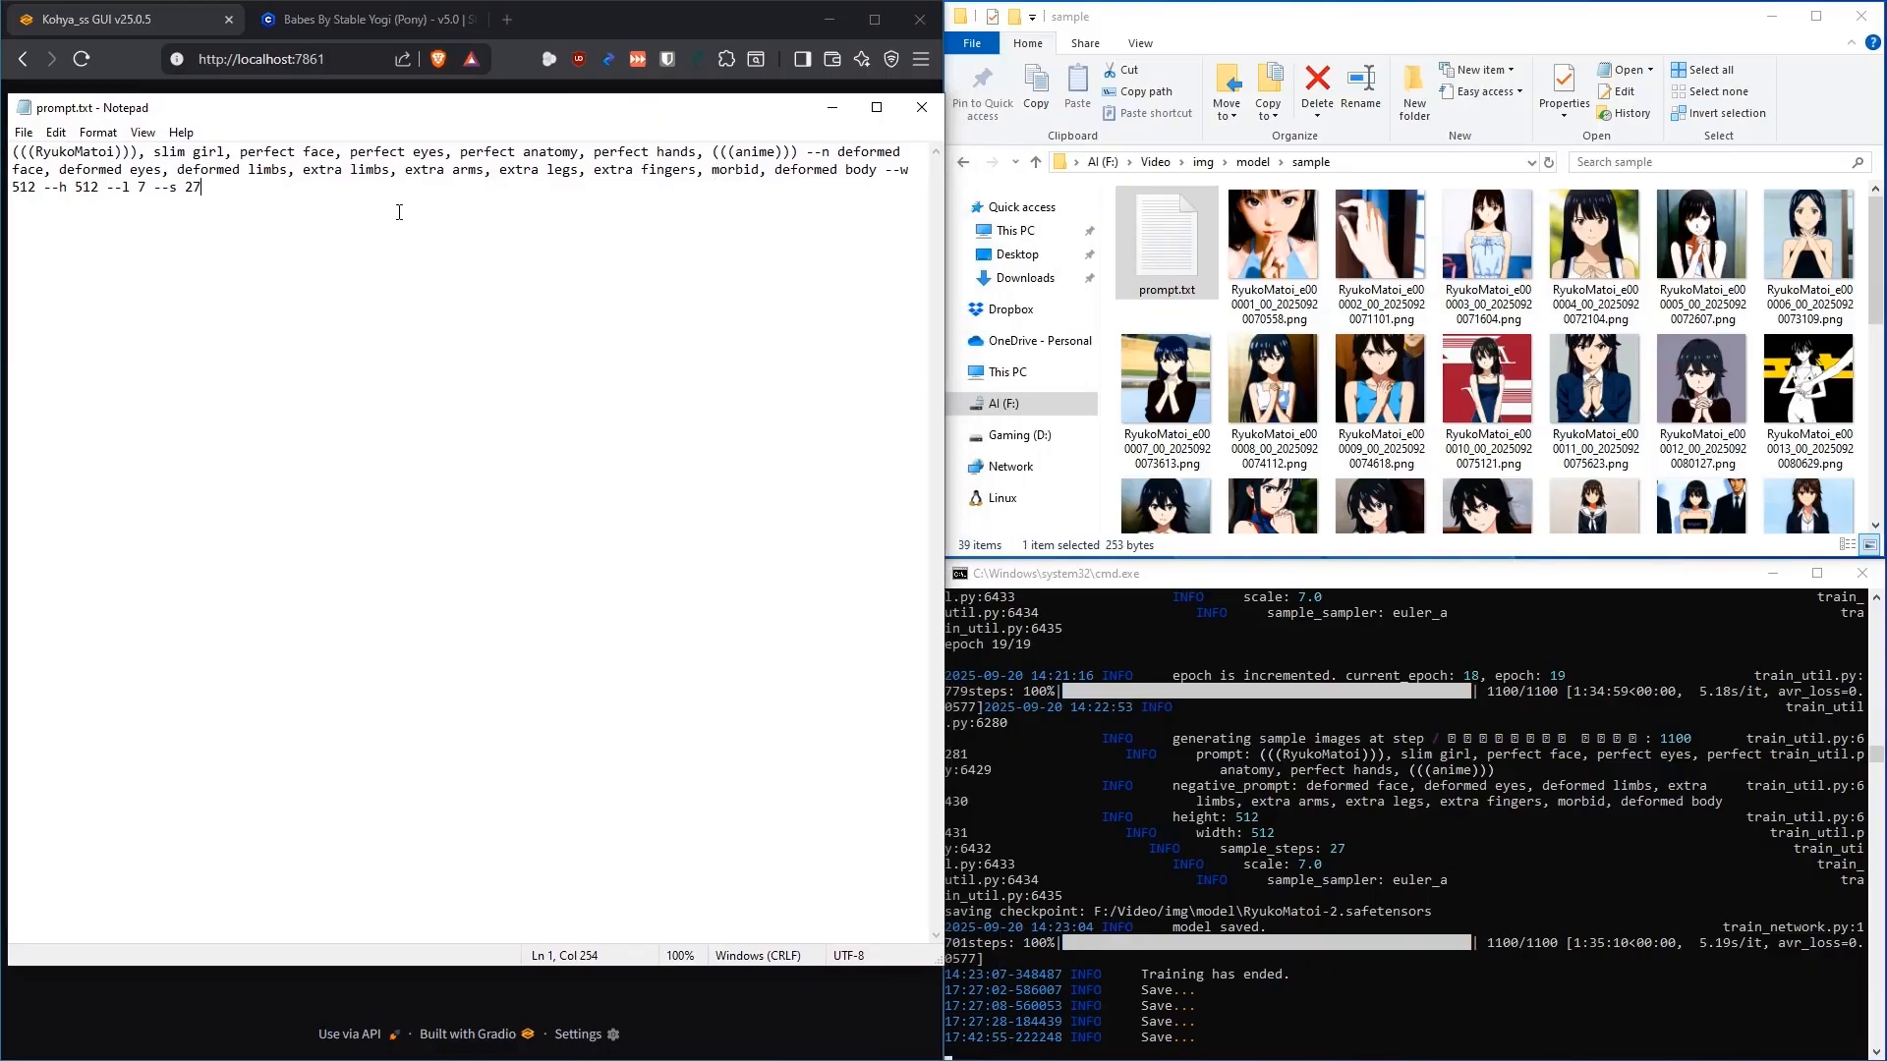
{"action": "left_click", "coordinate": [922, 108]}
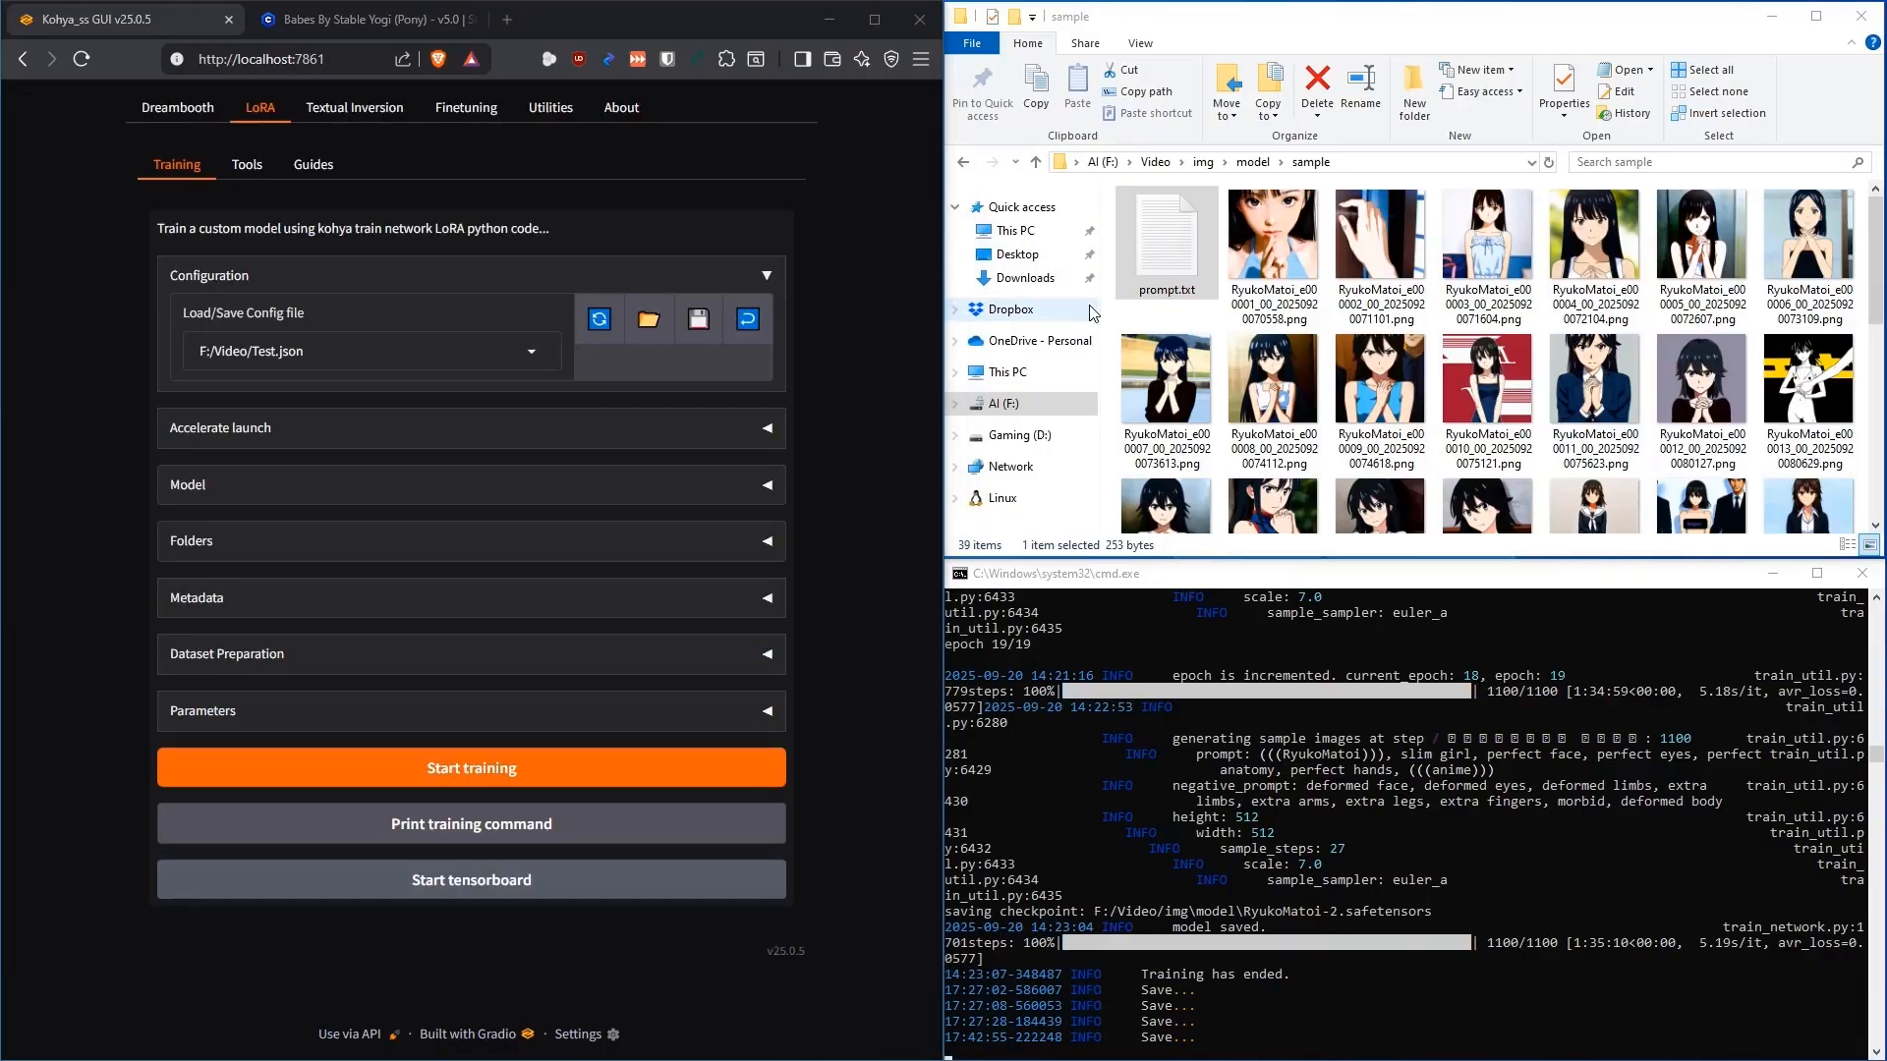
{"action": "left_click", "coordinate": [1234, 260]}
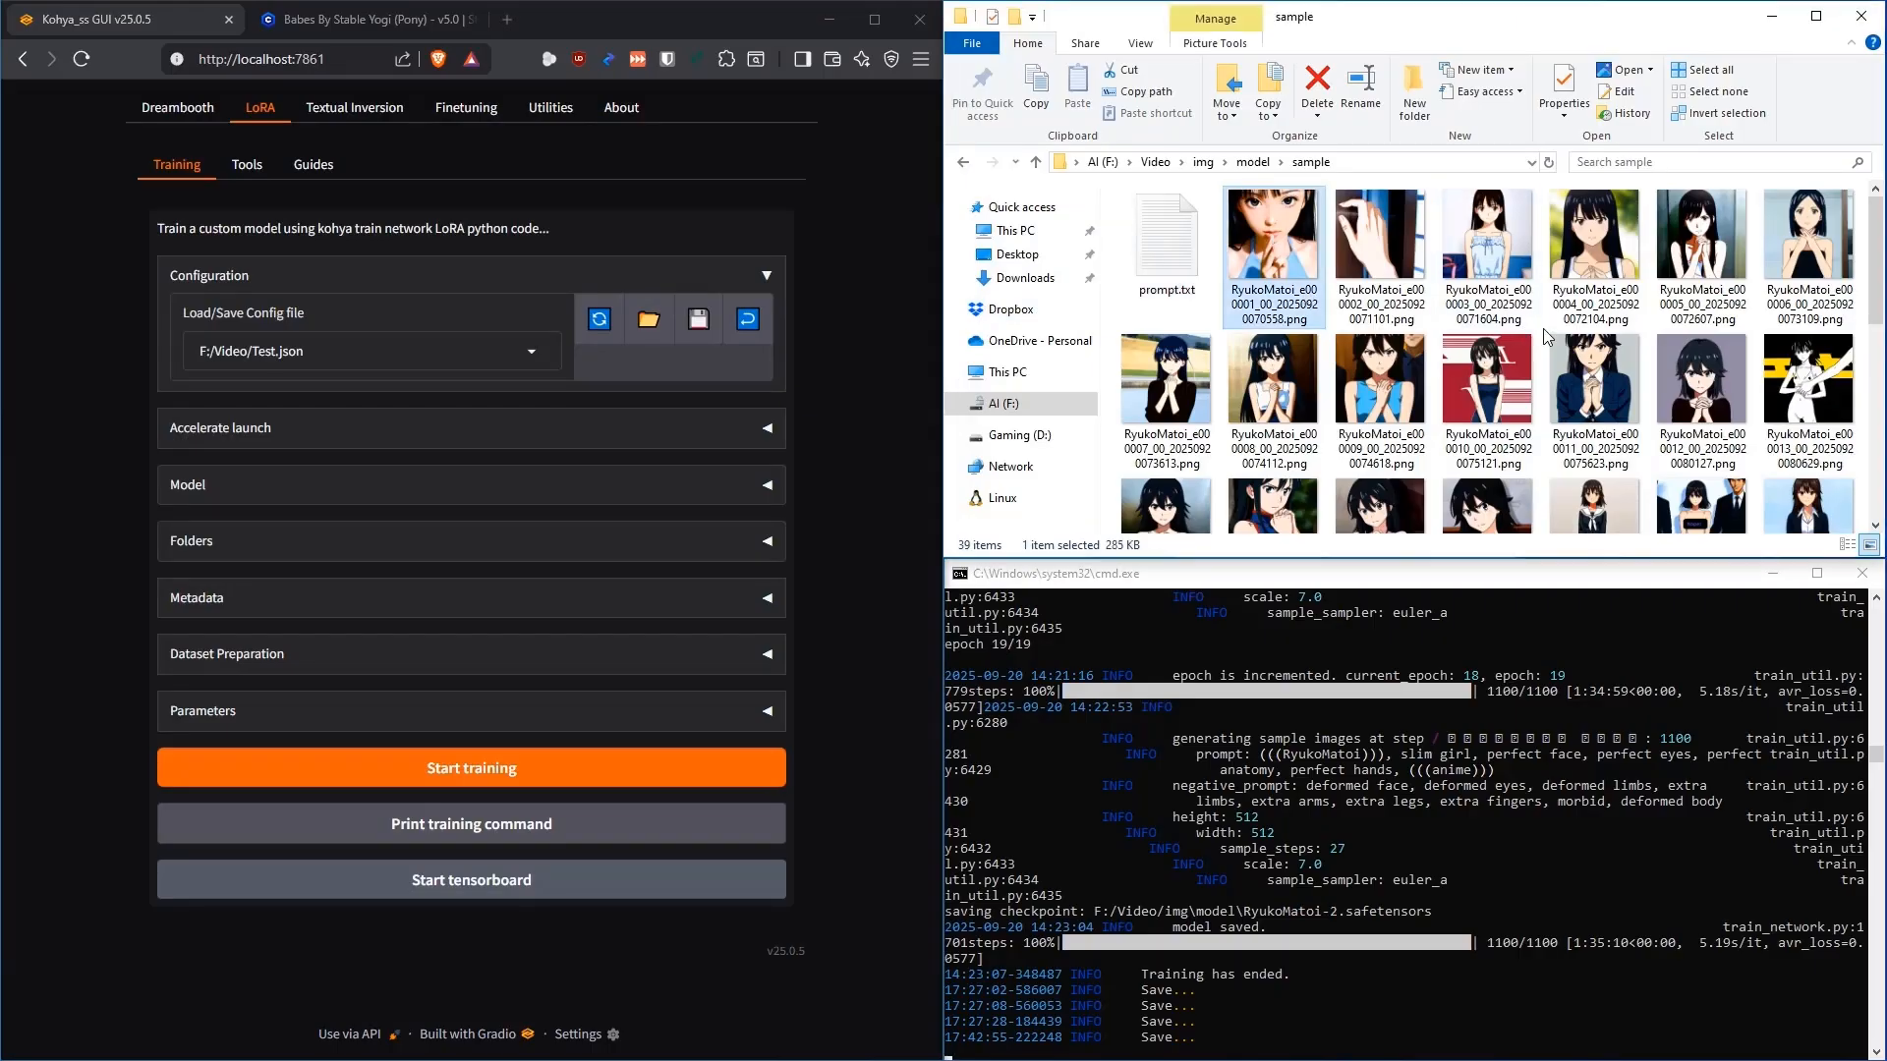
{"action": "double_click", "coordinate": [1279, 244]}
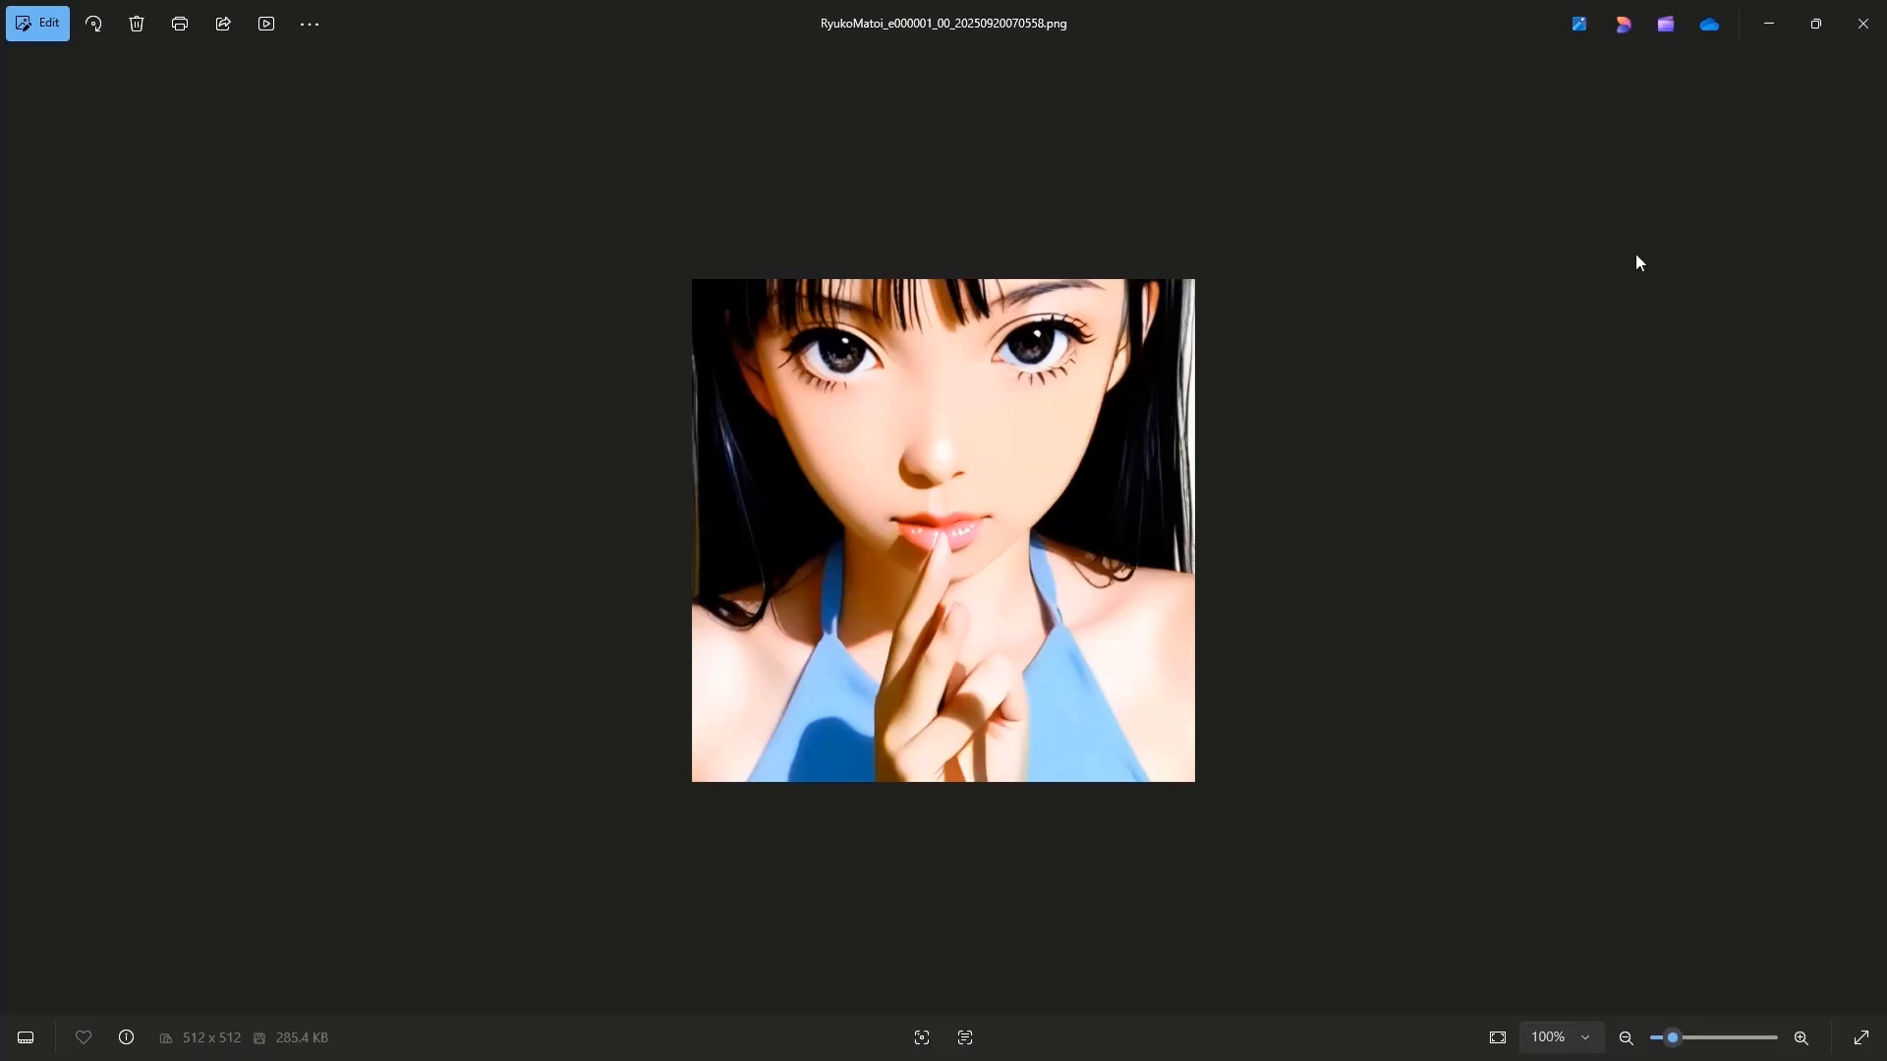
{"action": "left_click", "coordinate": [1862, 23]}
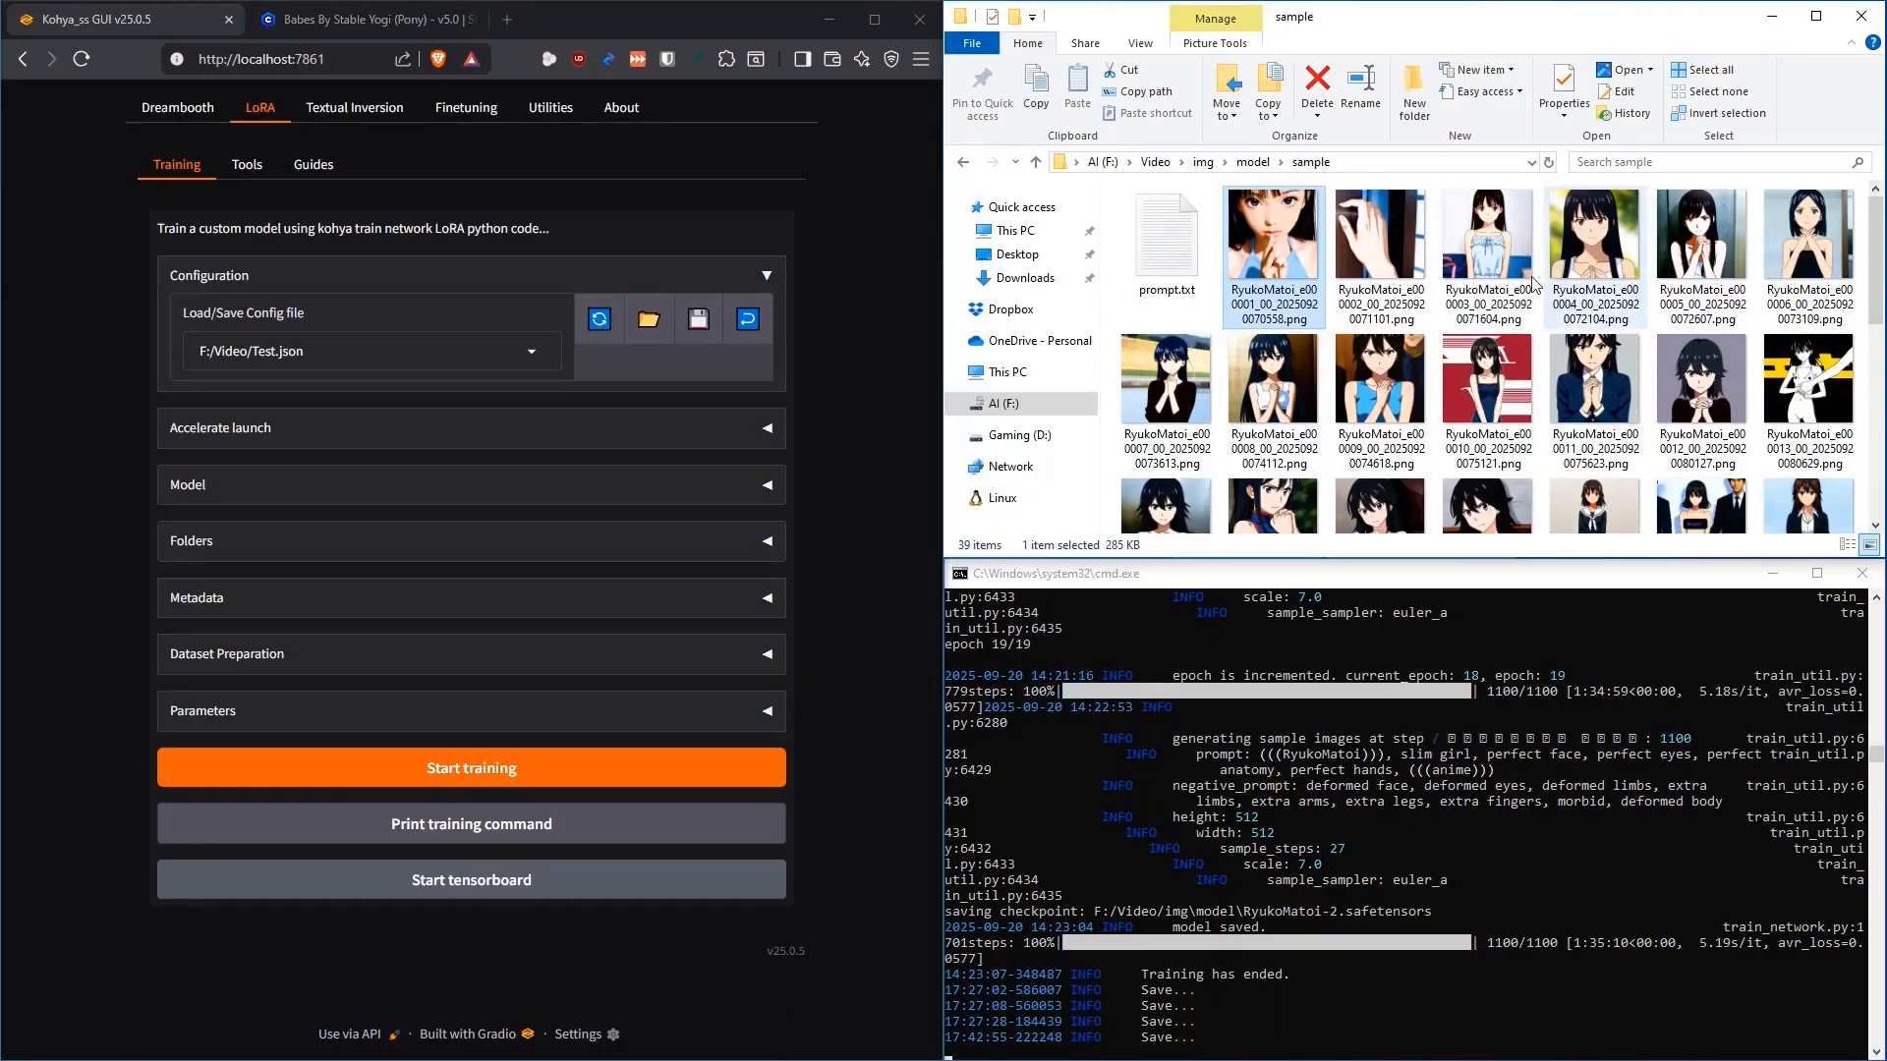
{"action": "scroll", "coordinate": [1554, 207], "scroll_direction": "down", "scroll_amount": 1}
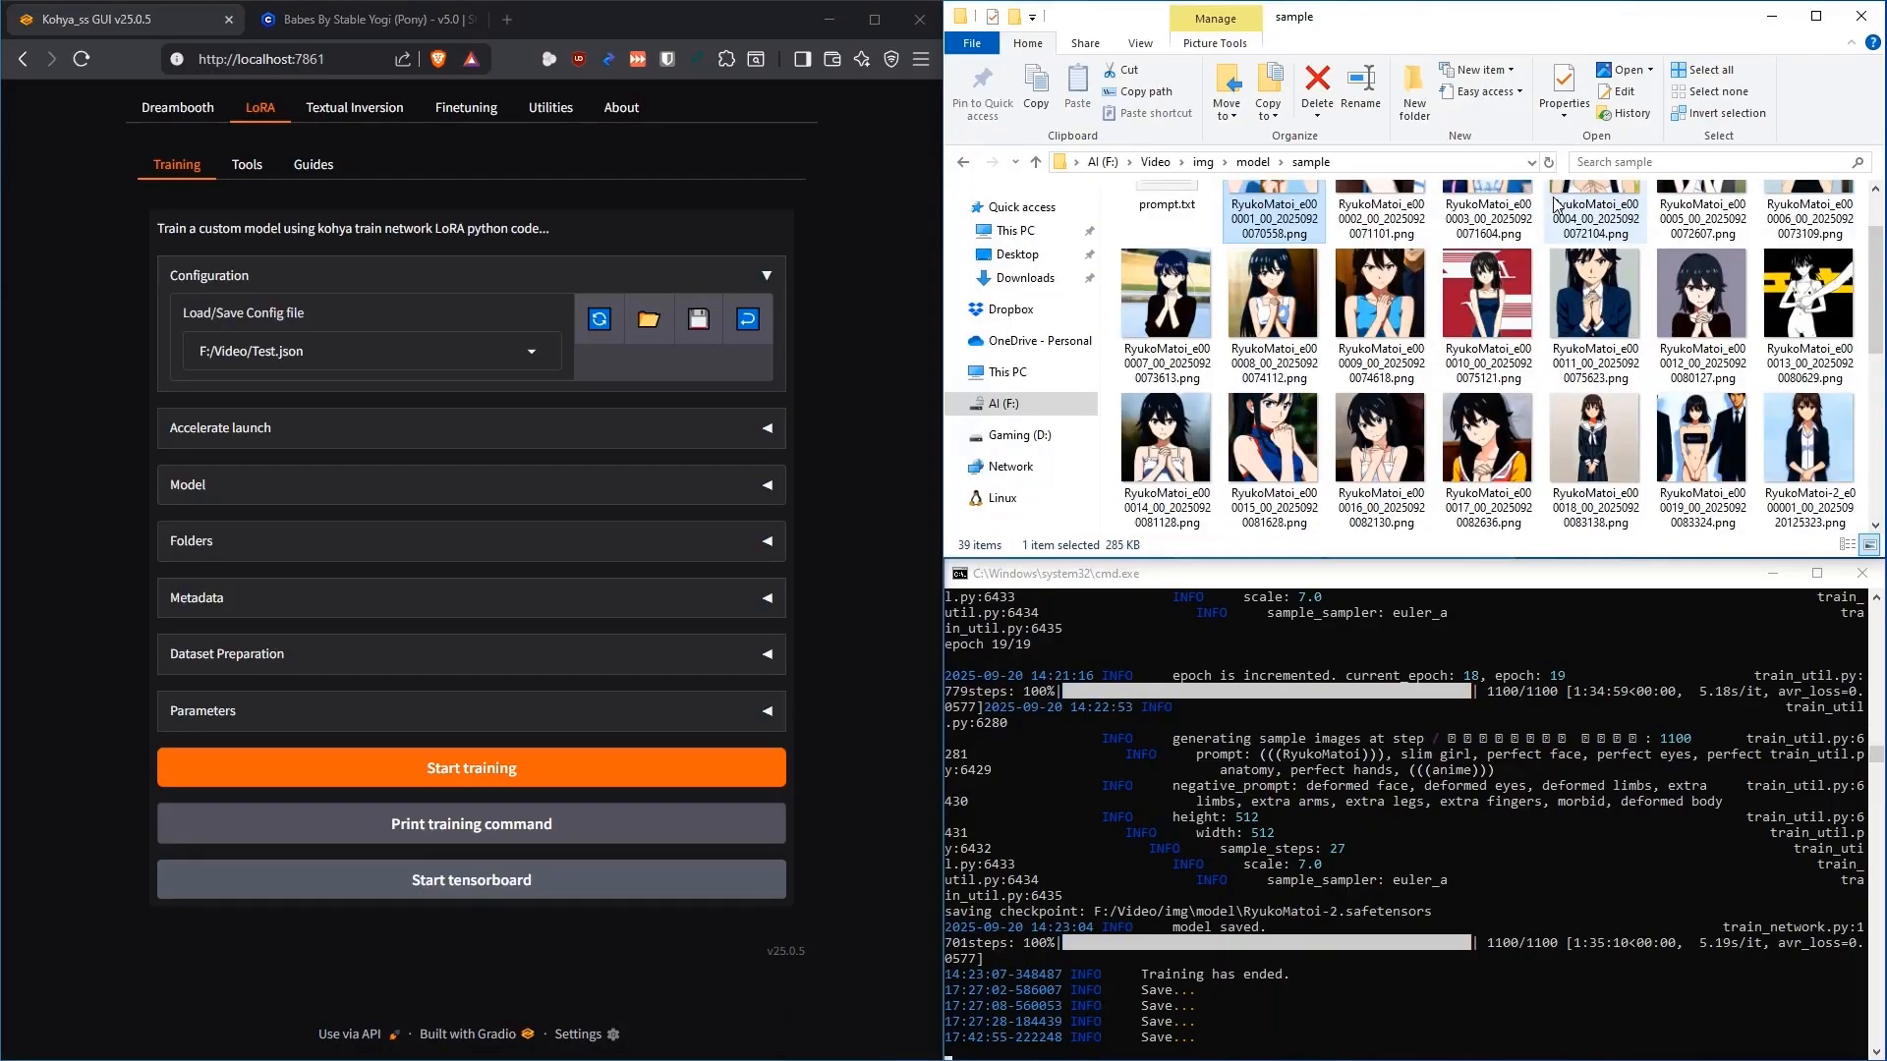
{"action": "double_click", "coordinate": [1502, 320]}
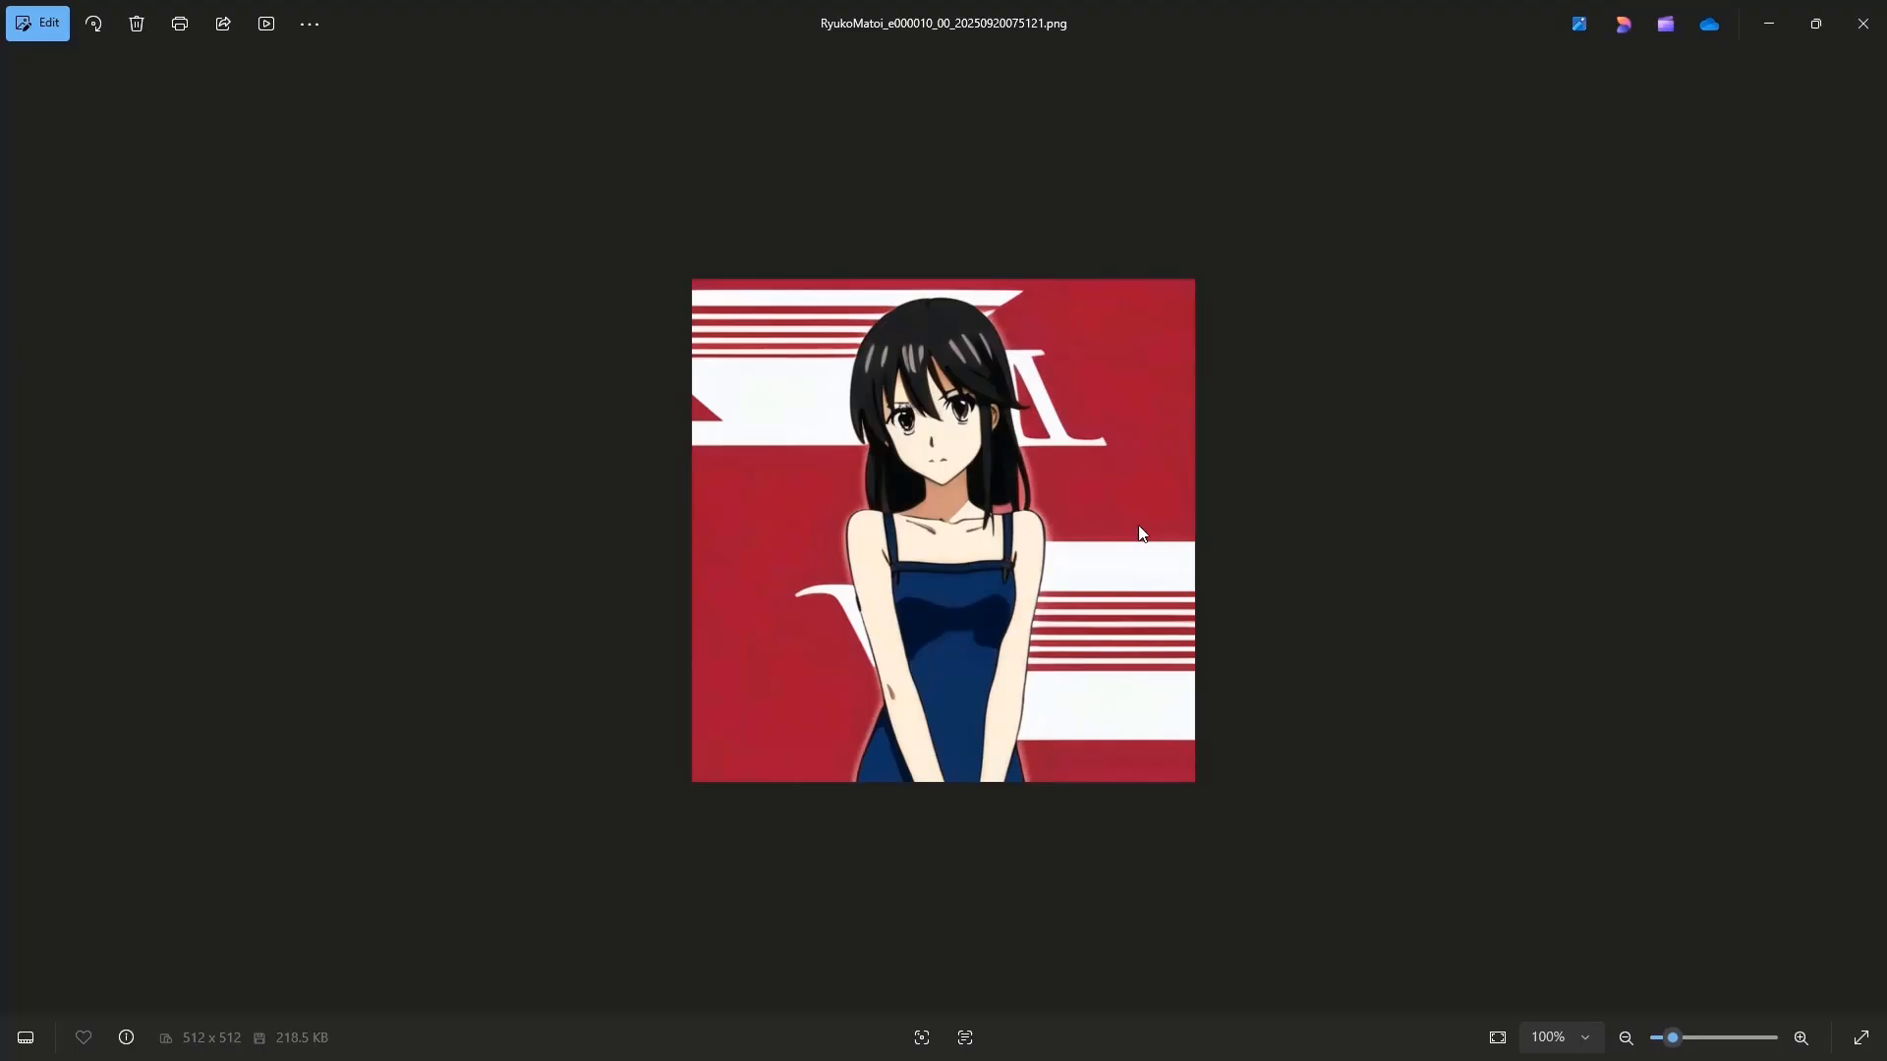
{"action": "left_click", "coordinate": [1863, 23]}
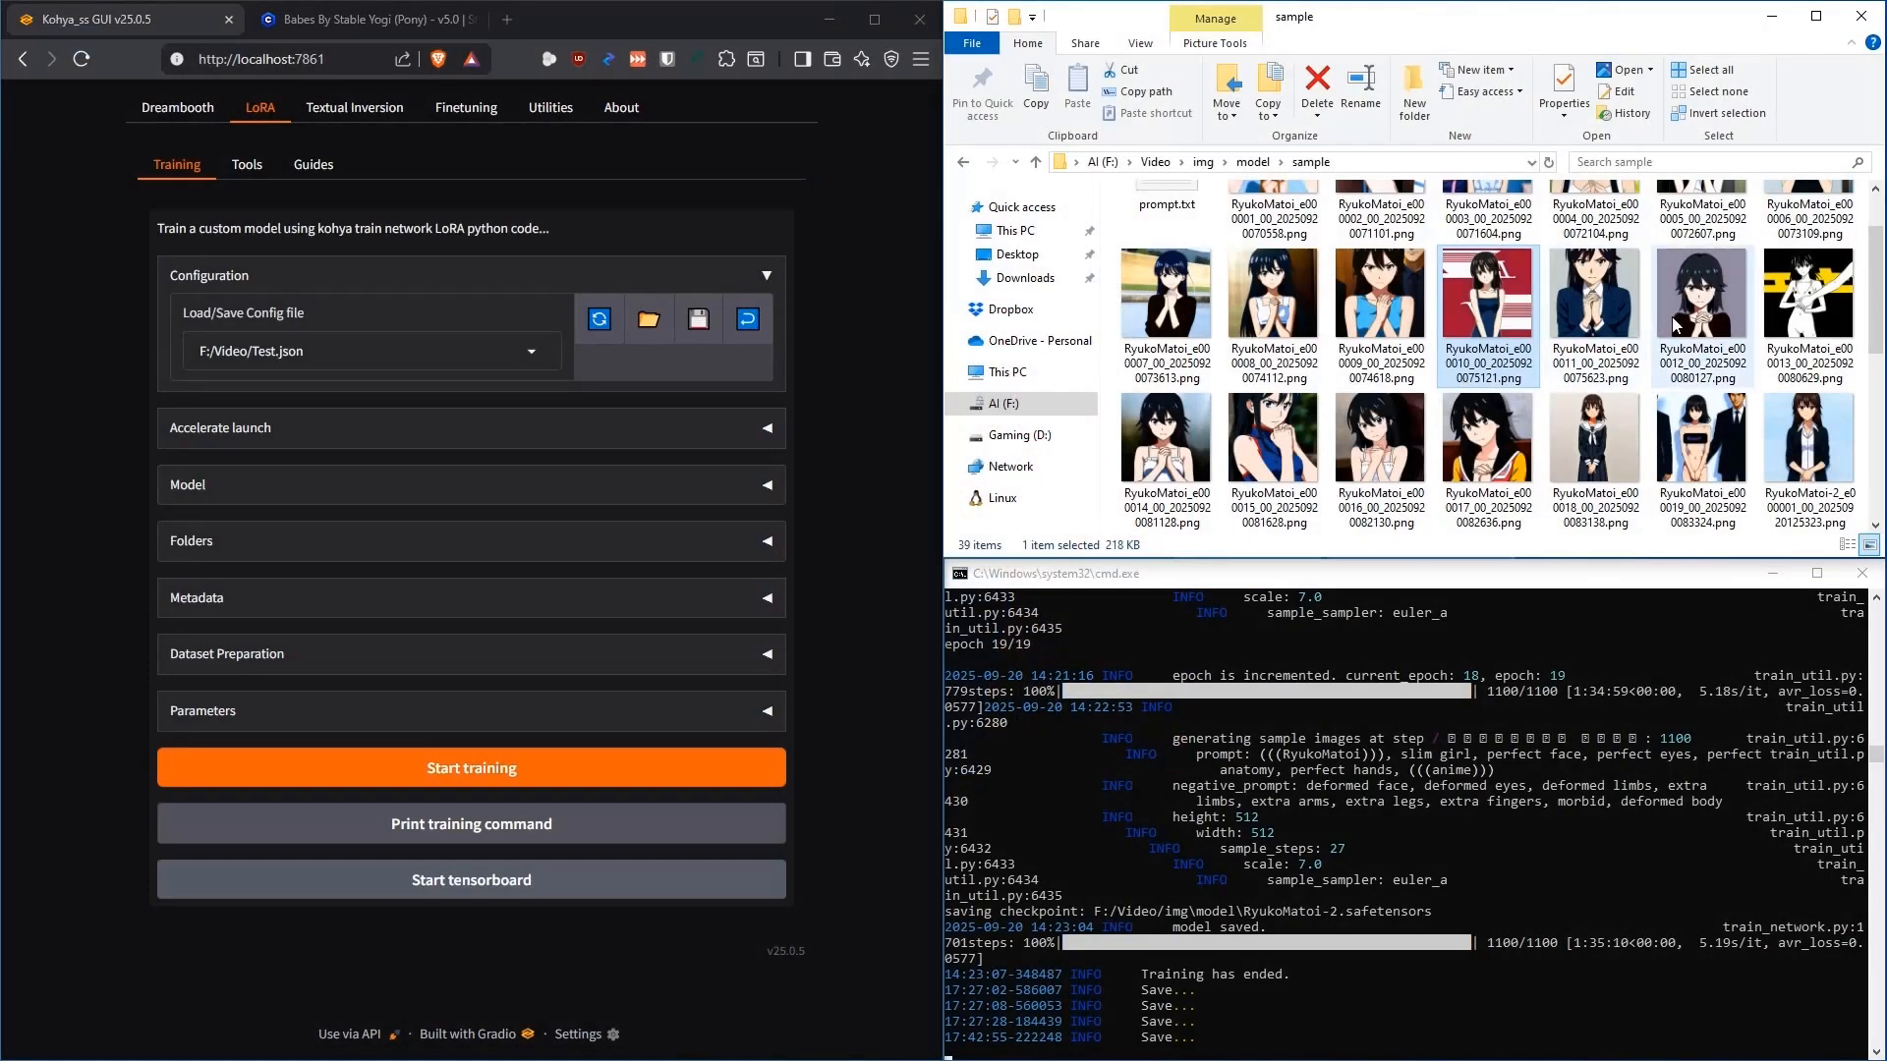
{"action": "double_click", "coordinate": [1596, 295]}
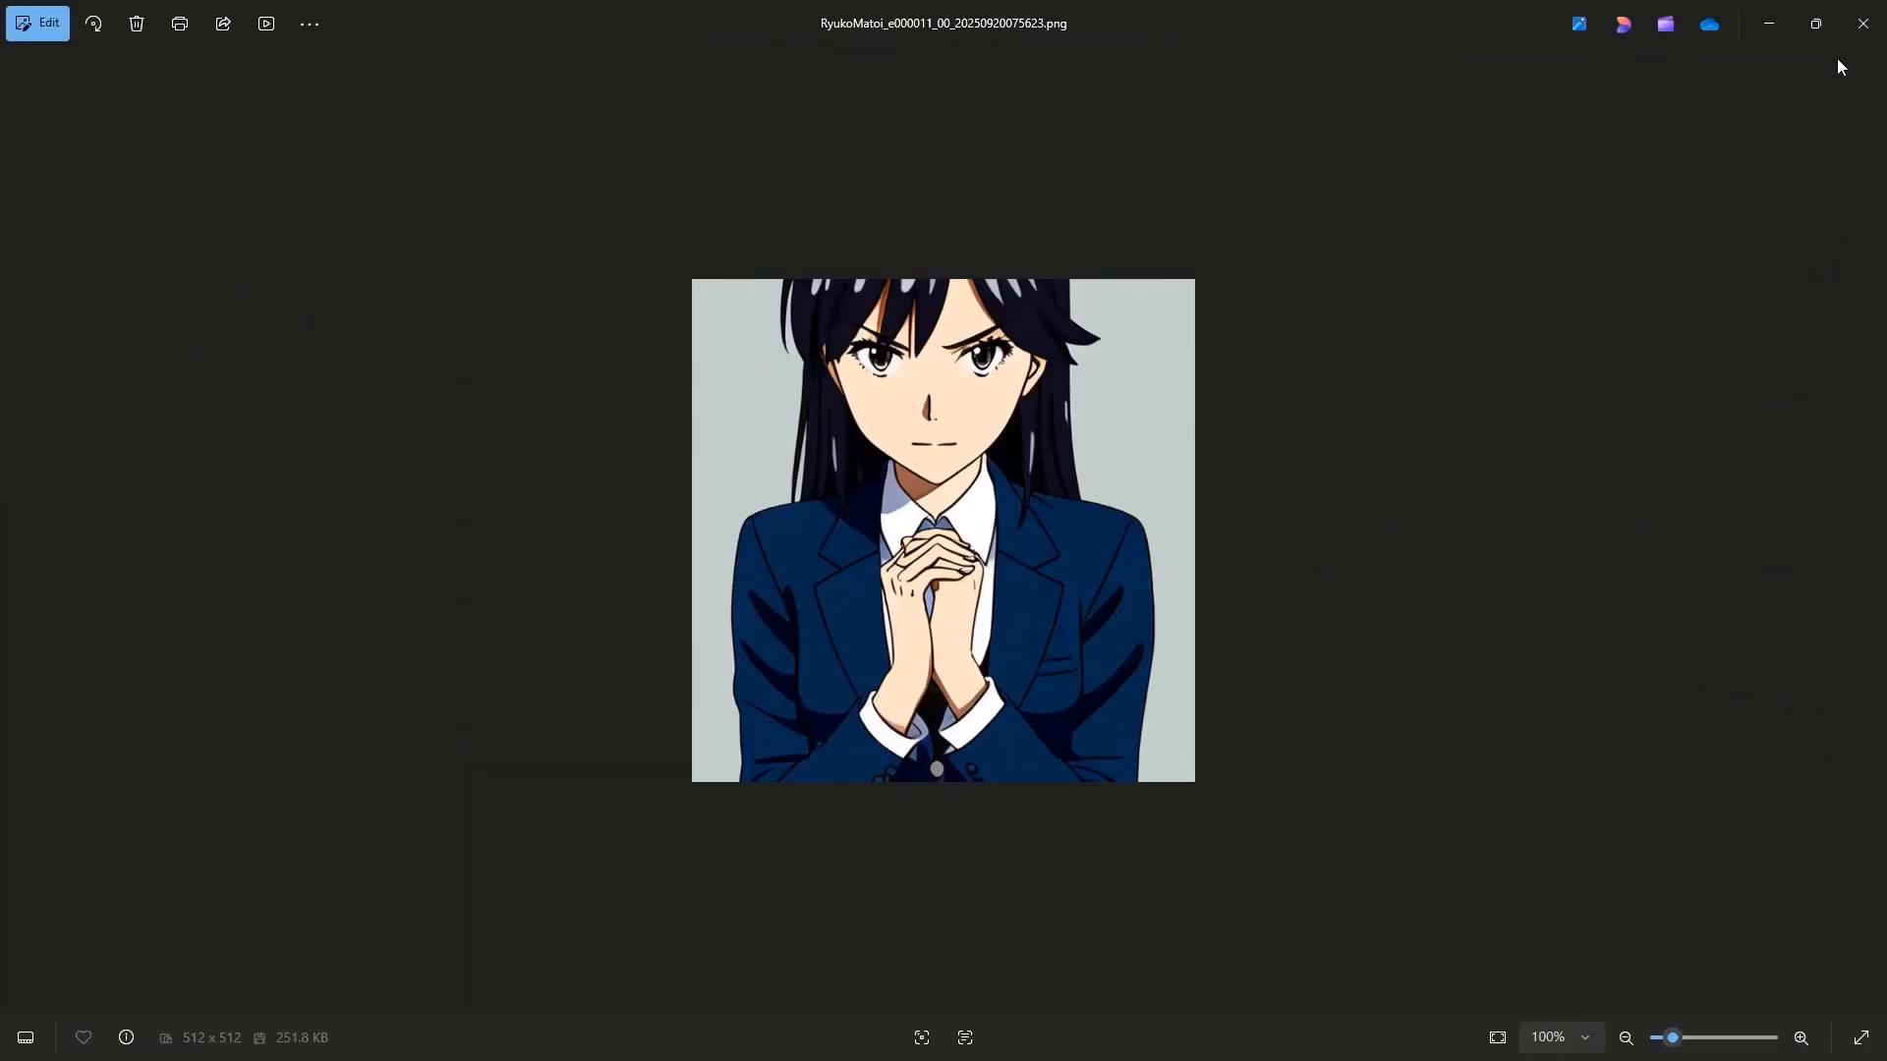
{"action": "left_click", "coordinate": [1862, 23]}
{"action": "double_click", "coordinate": [1710, 286]}
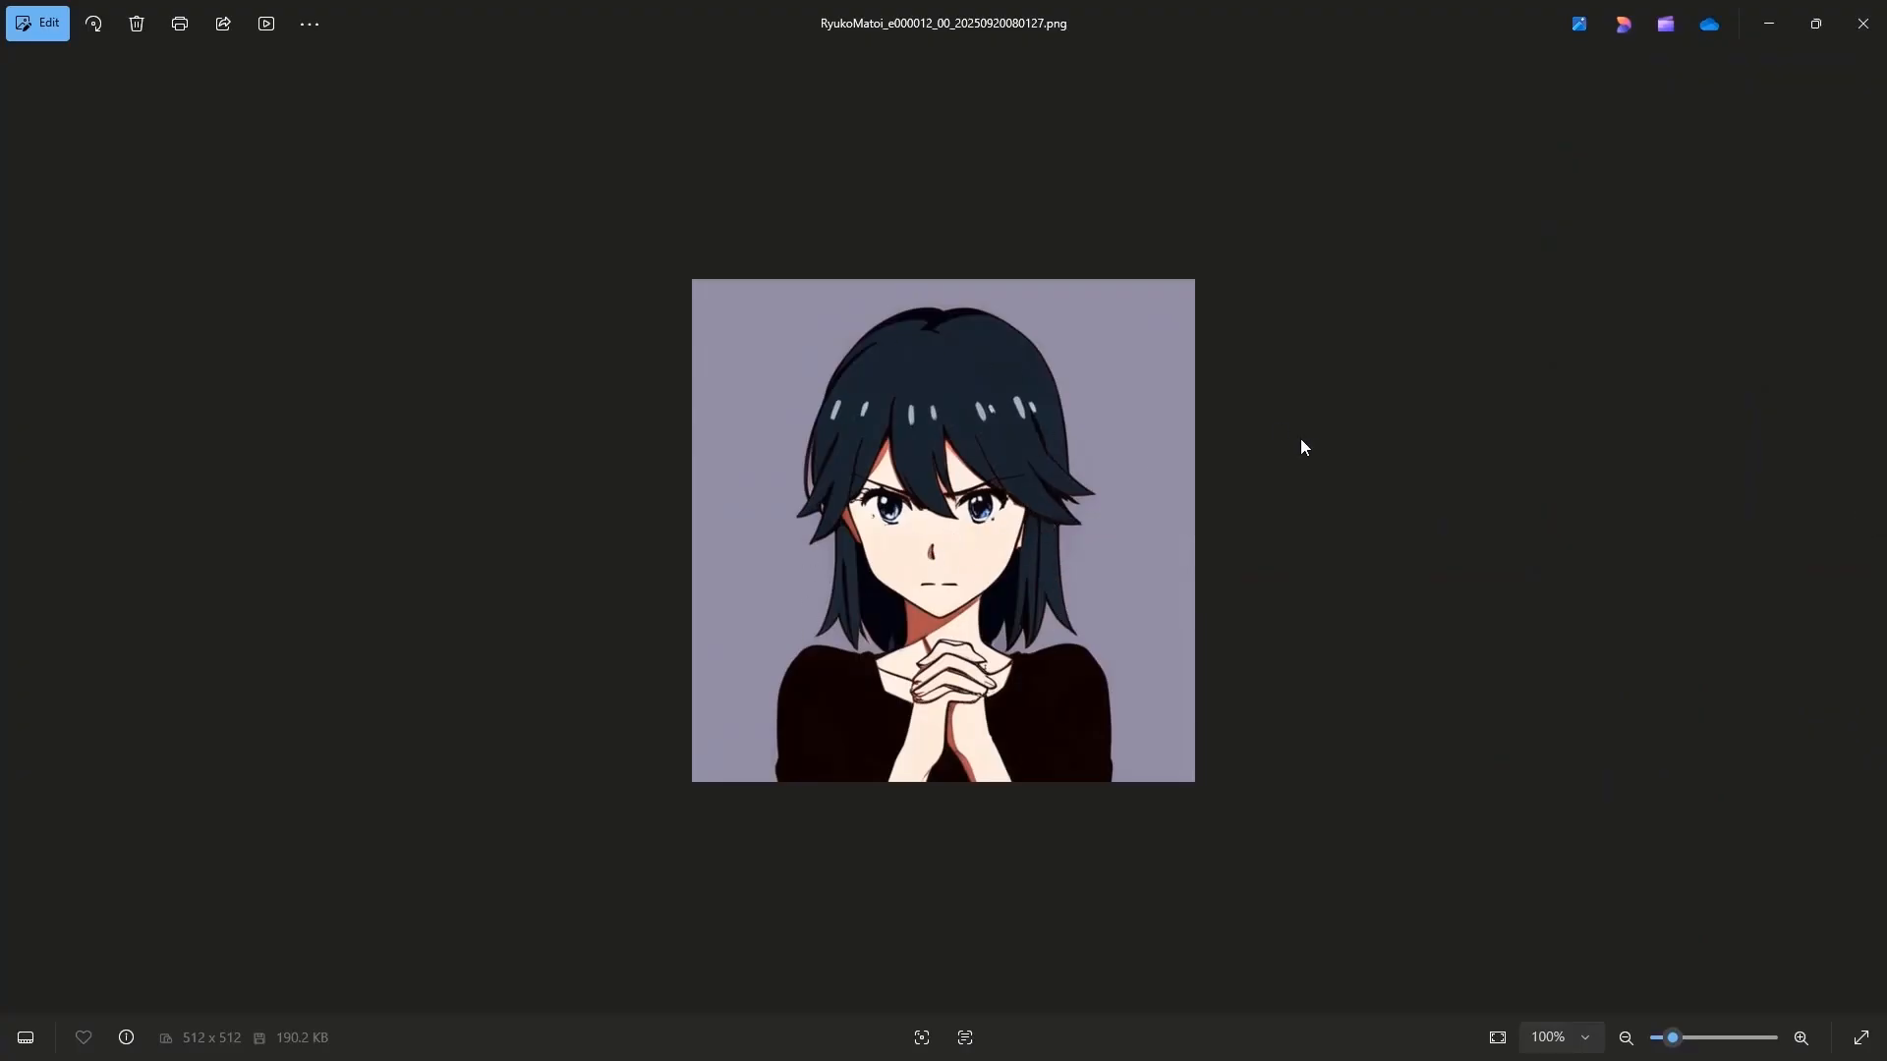
{"action": "left_click", "coordinate": [1863, 24]}
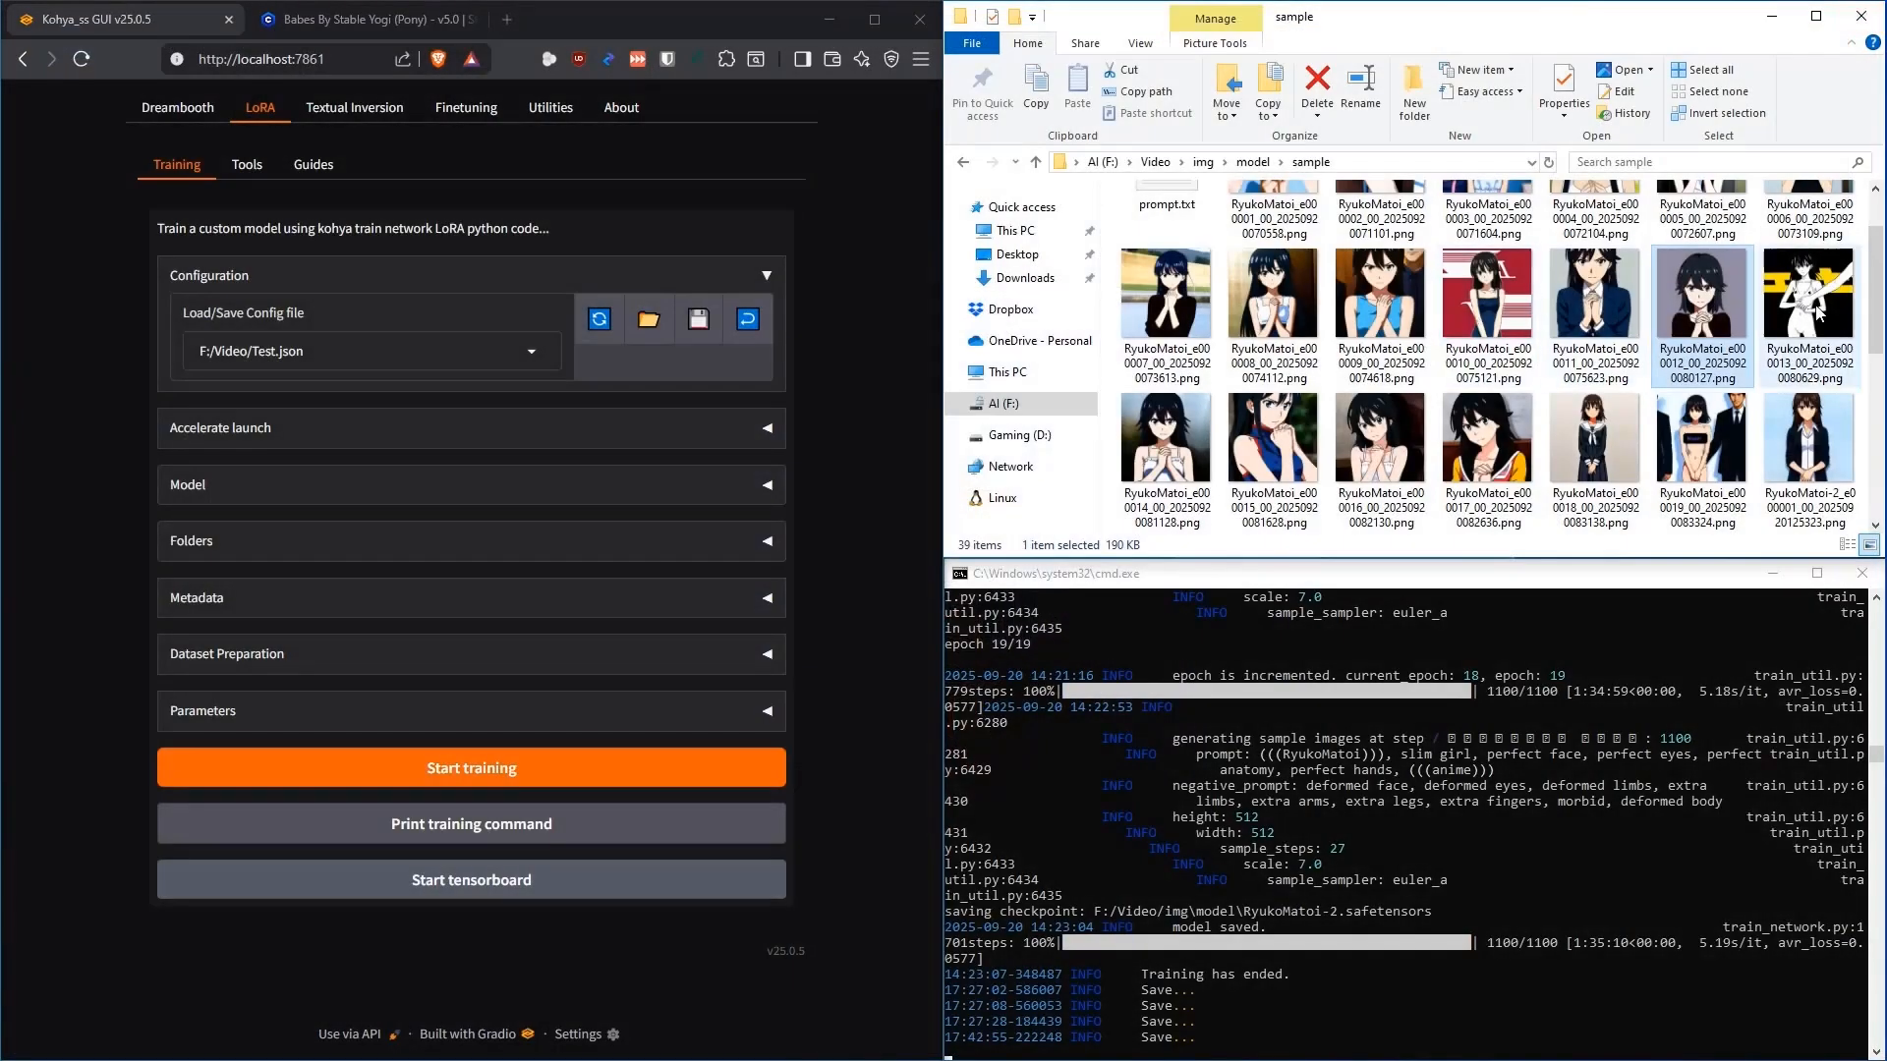
{"action": "double_click", "coordinate": [1818, 297]}
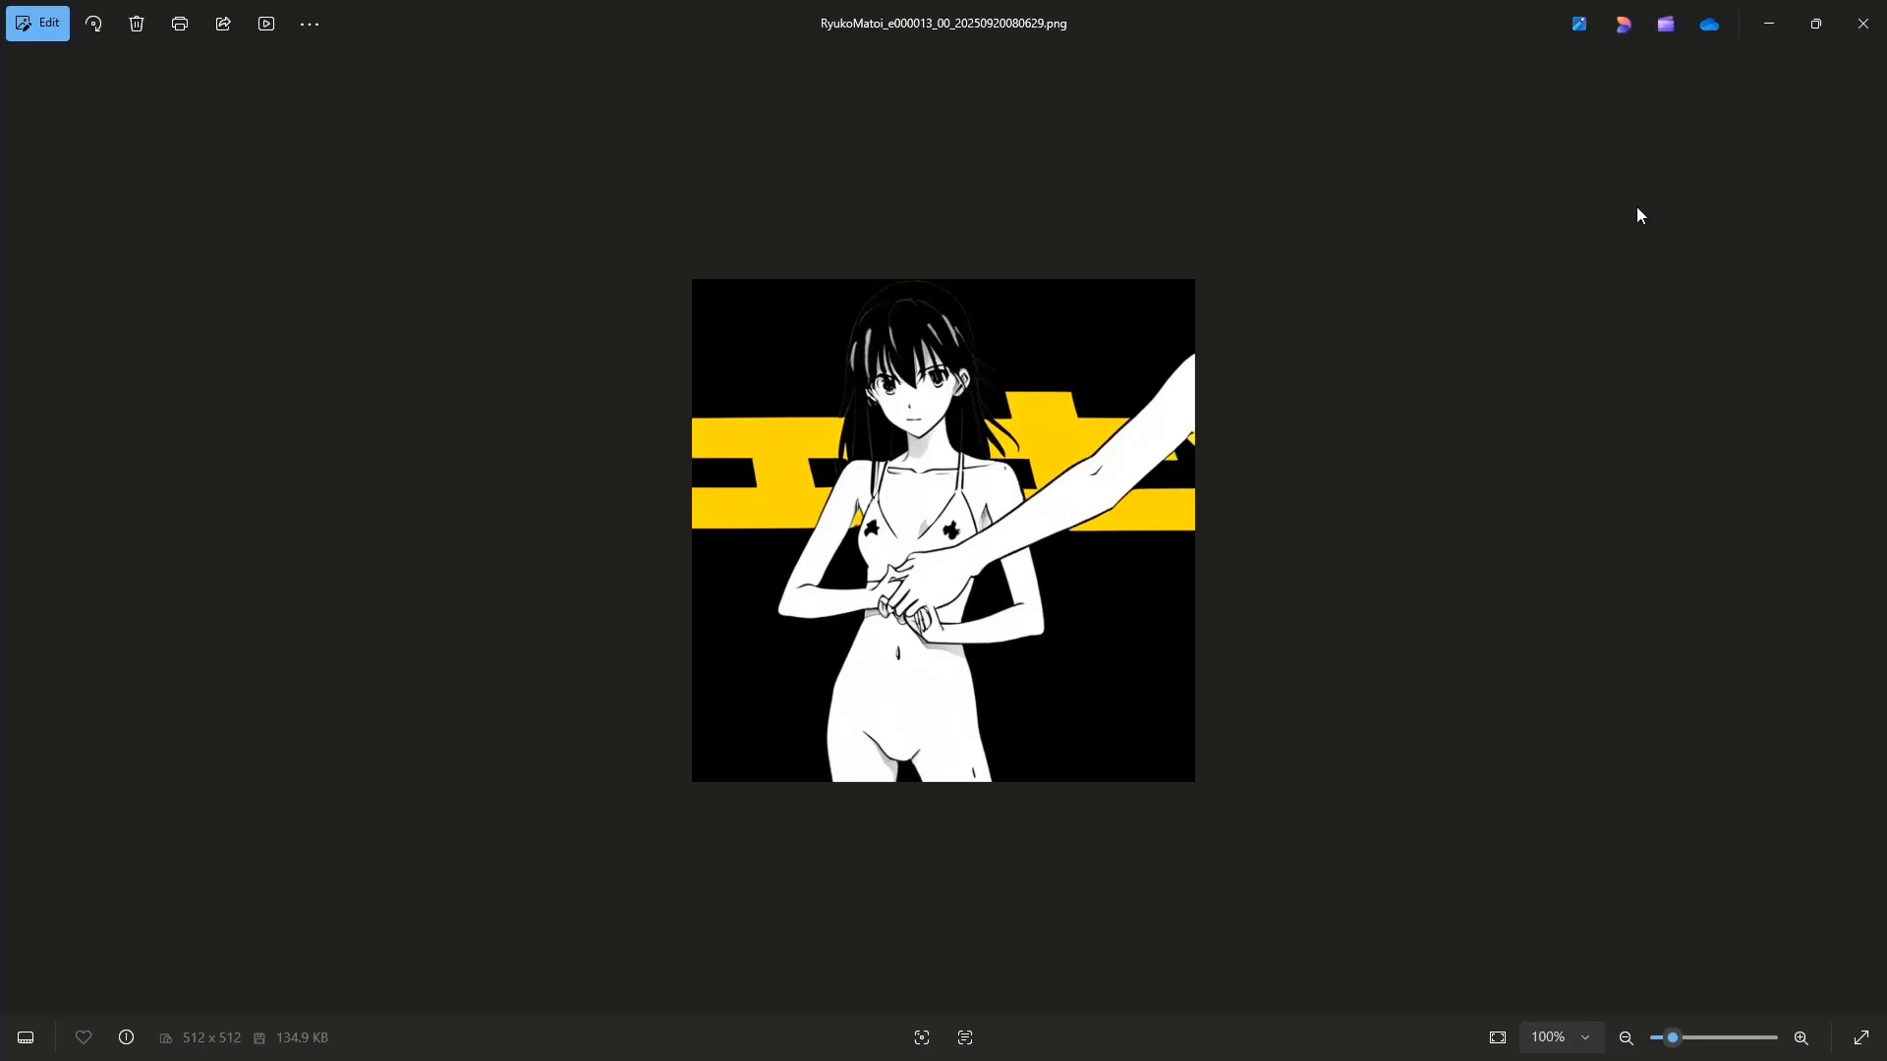
{"action": "left_click", "coordinate": [1863, 23]}
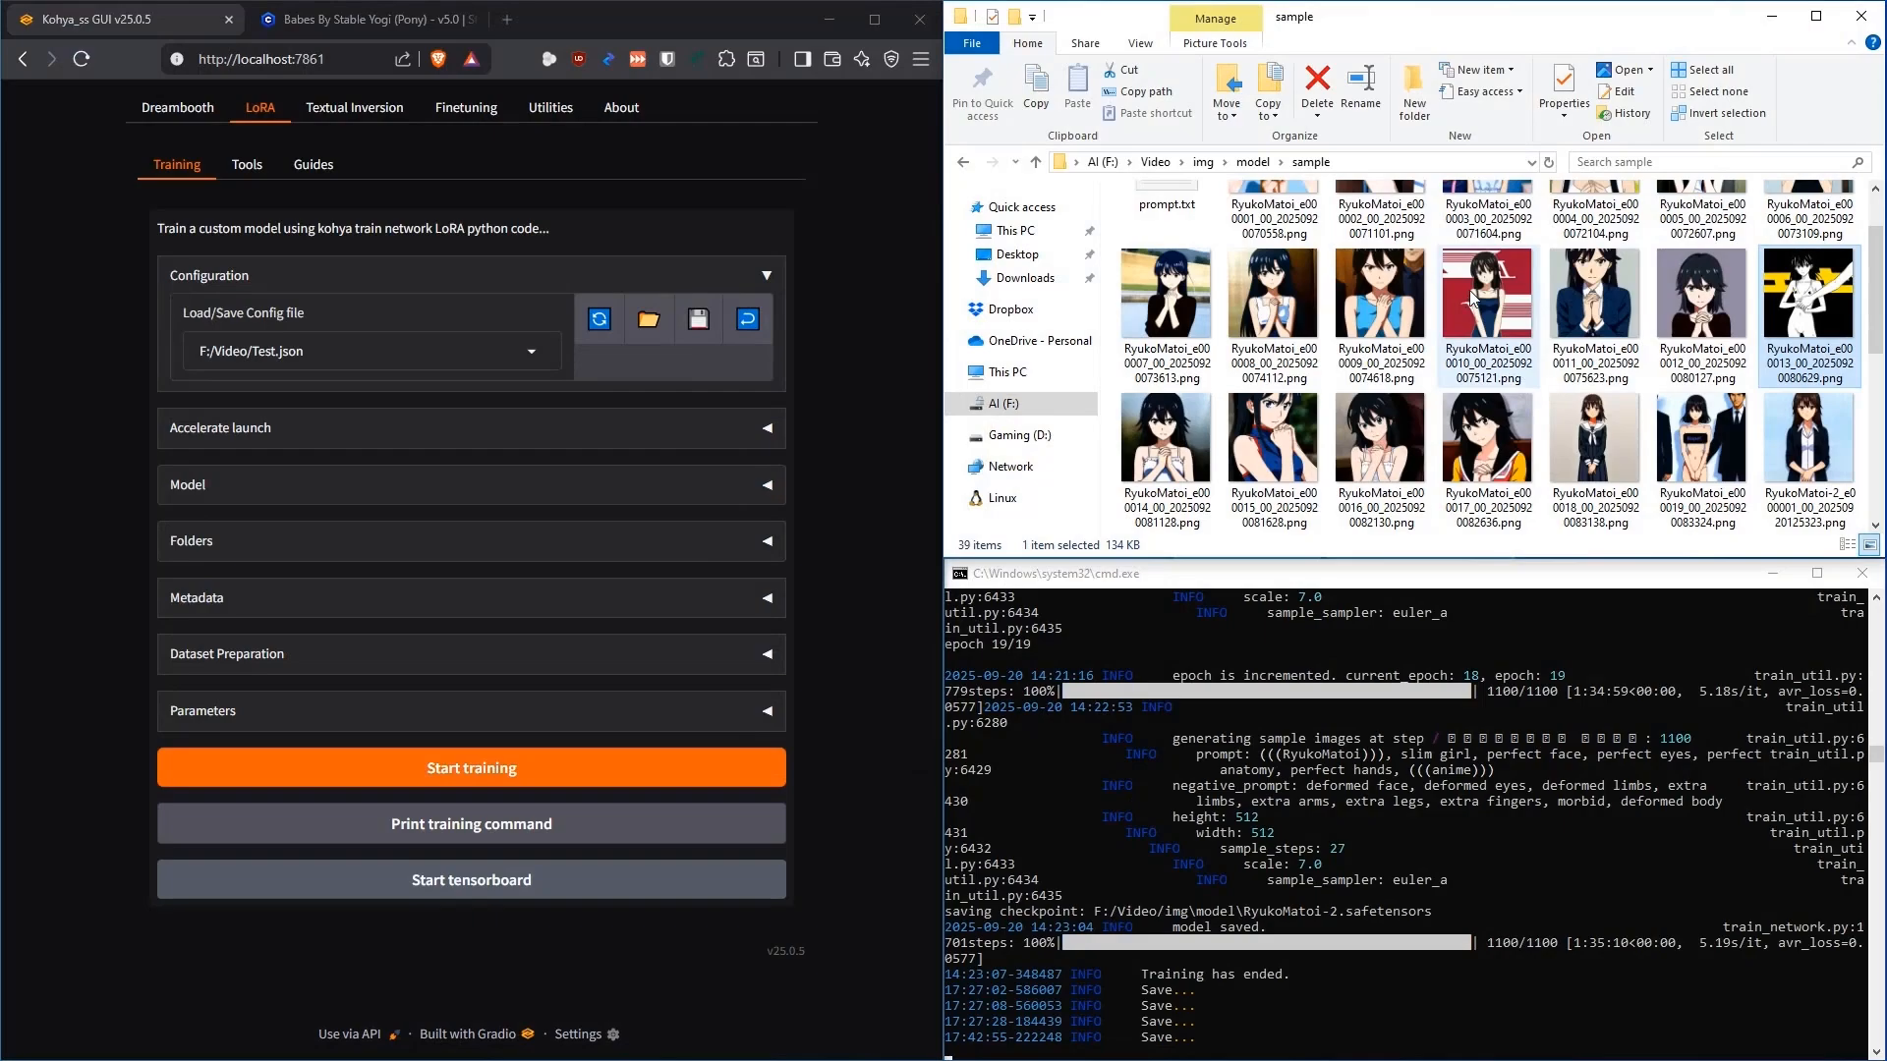
{"action": "double_click", "coordinate": [1166, 295]}
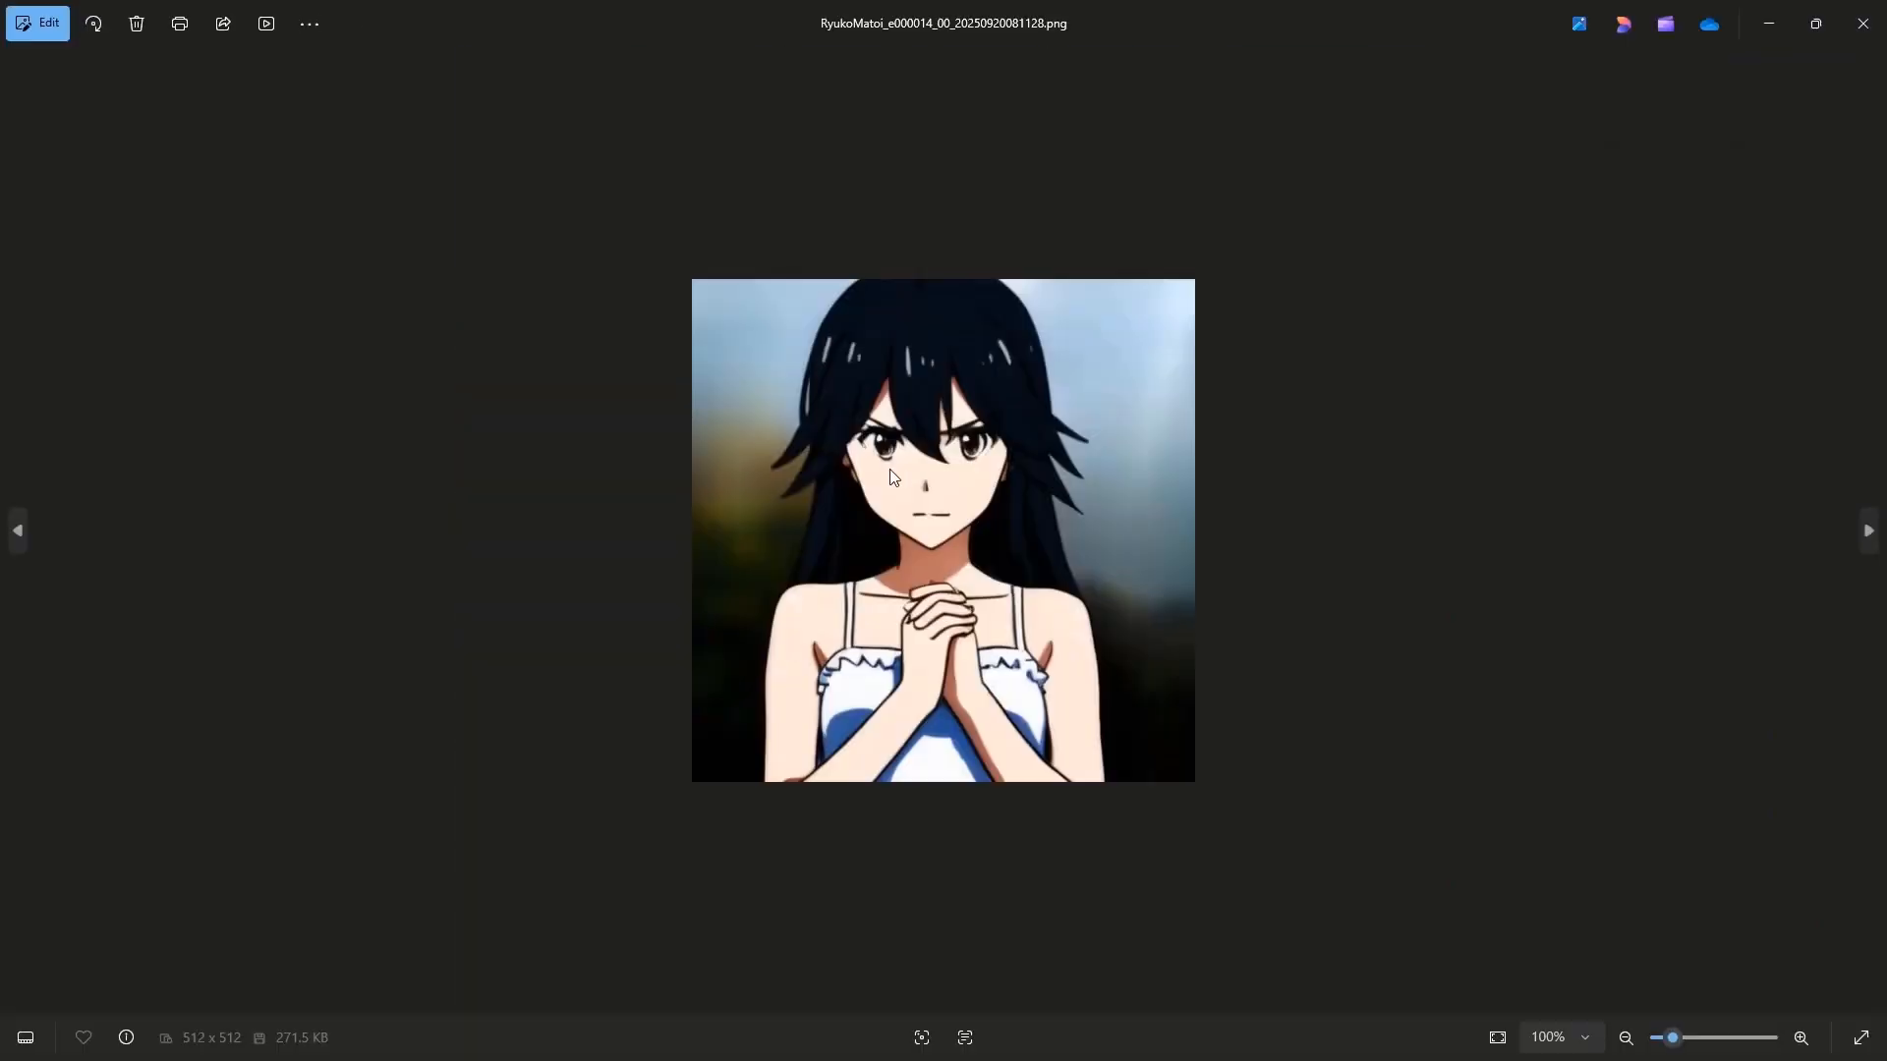
{"action": "left_click", "coordinate": [1863, 24]}
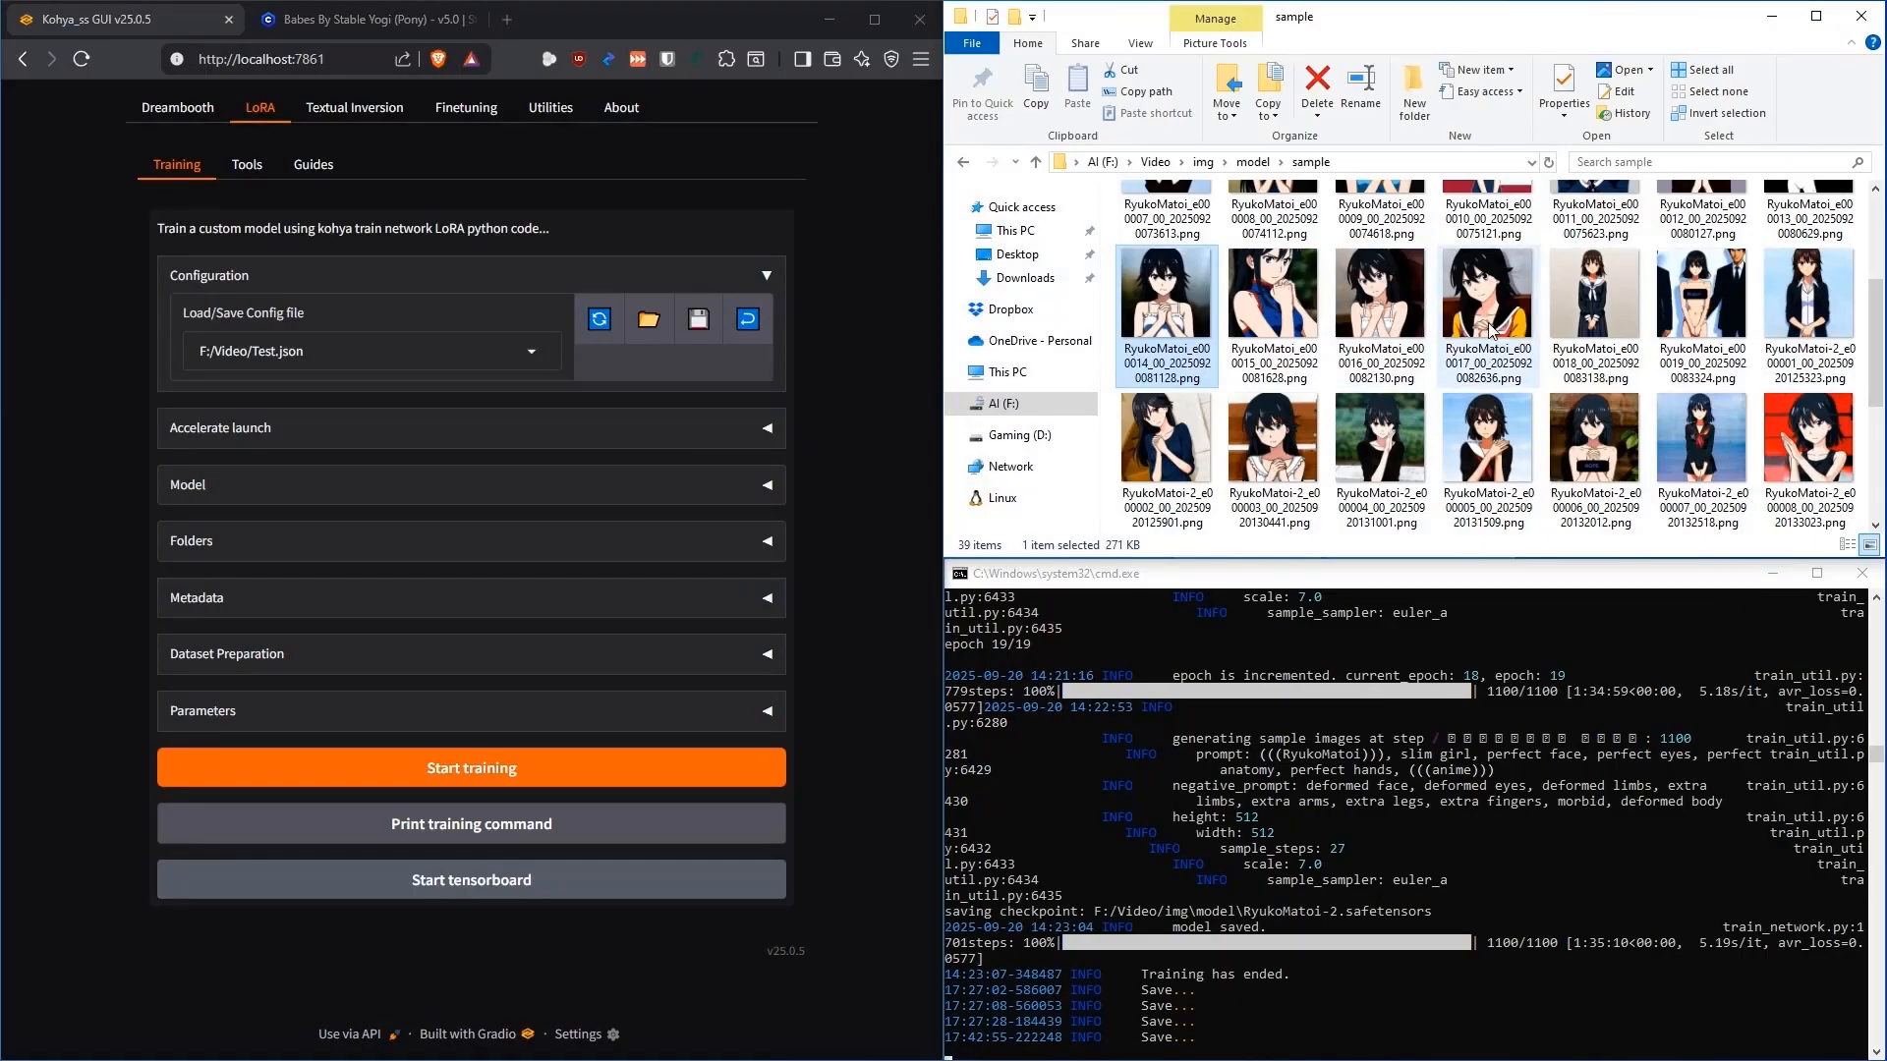
{"action": "left_click", "coordinate": [1488, 295]}
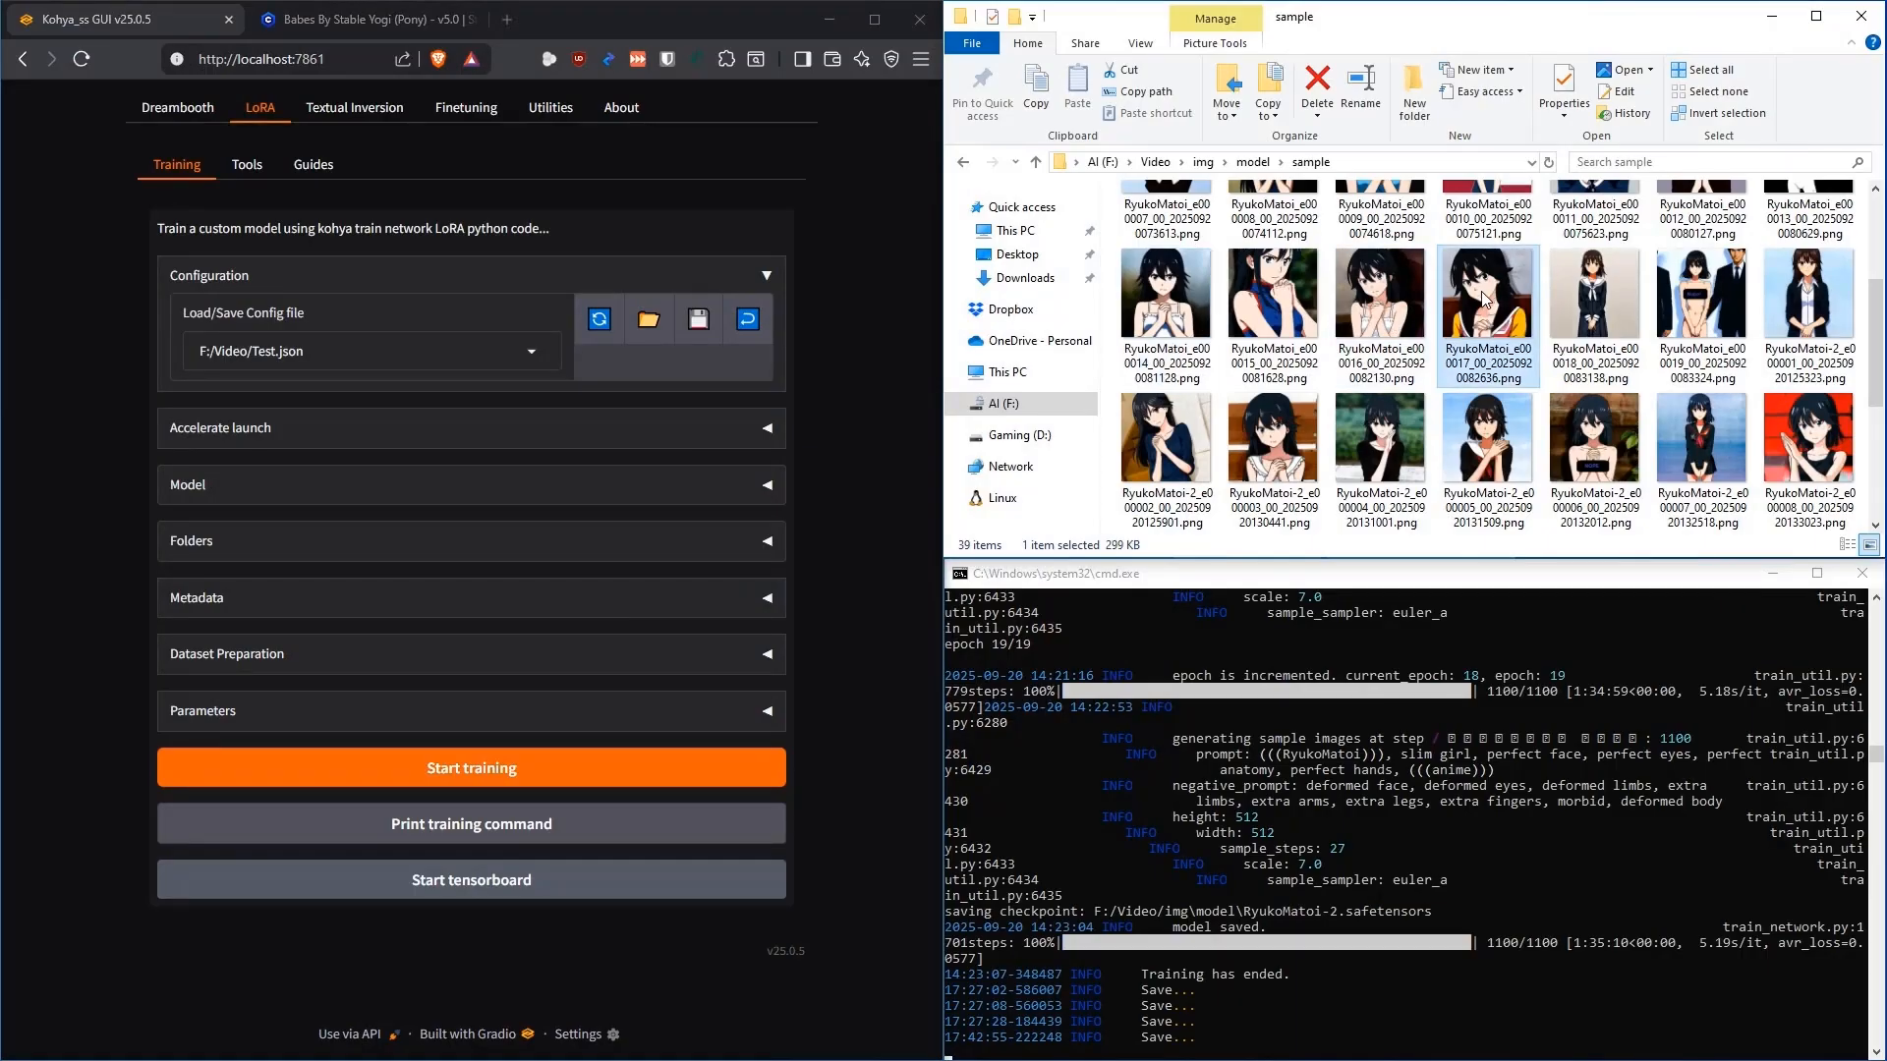
{"action": "double_click", "coordinate": [1462, 372]}
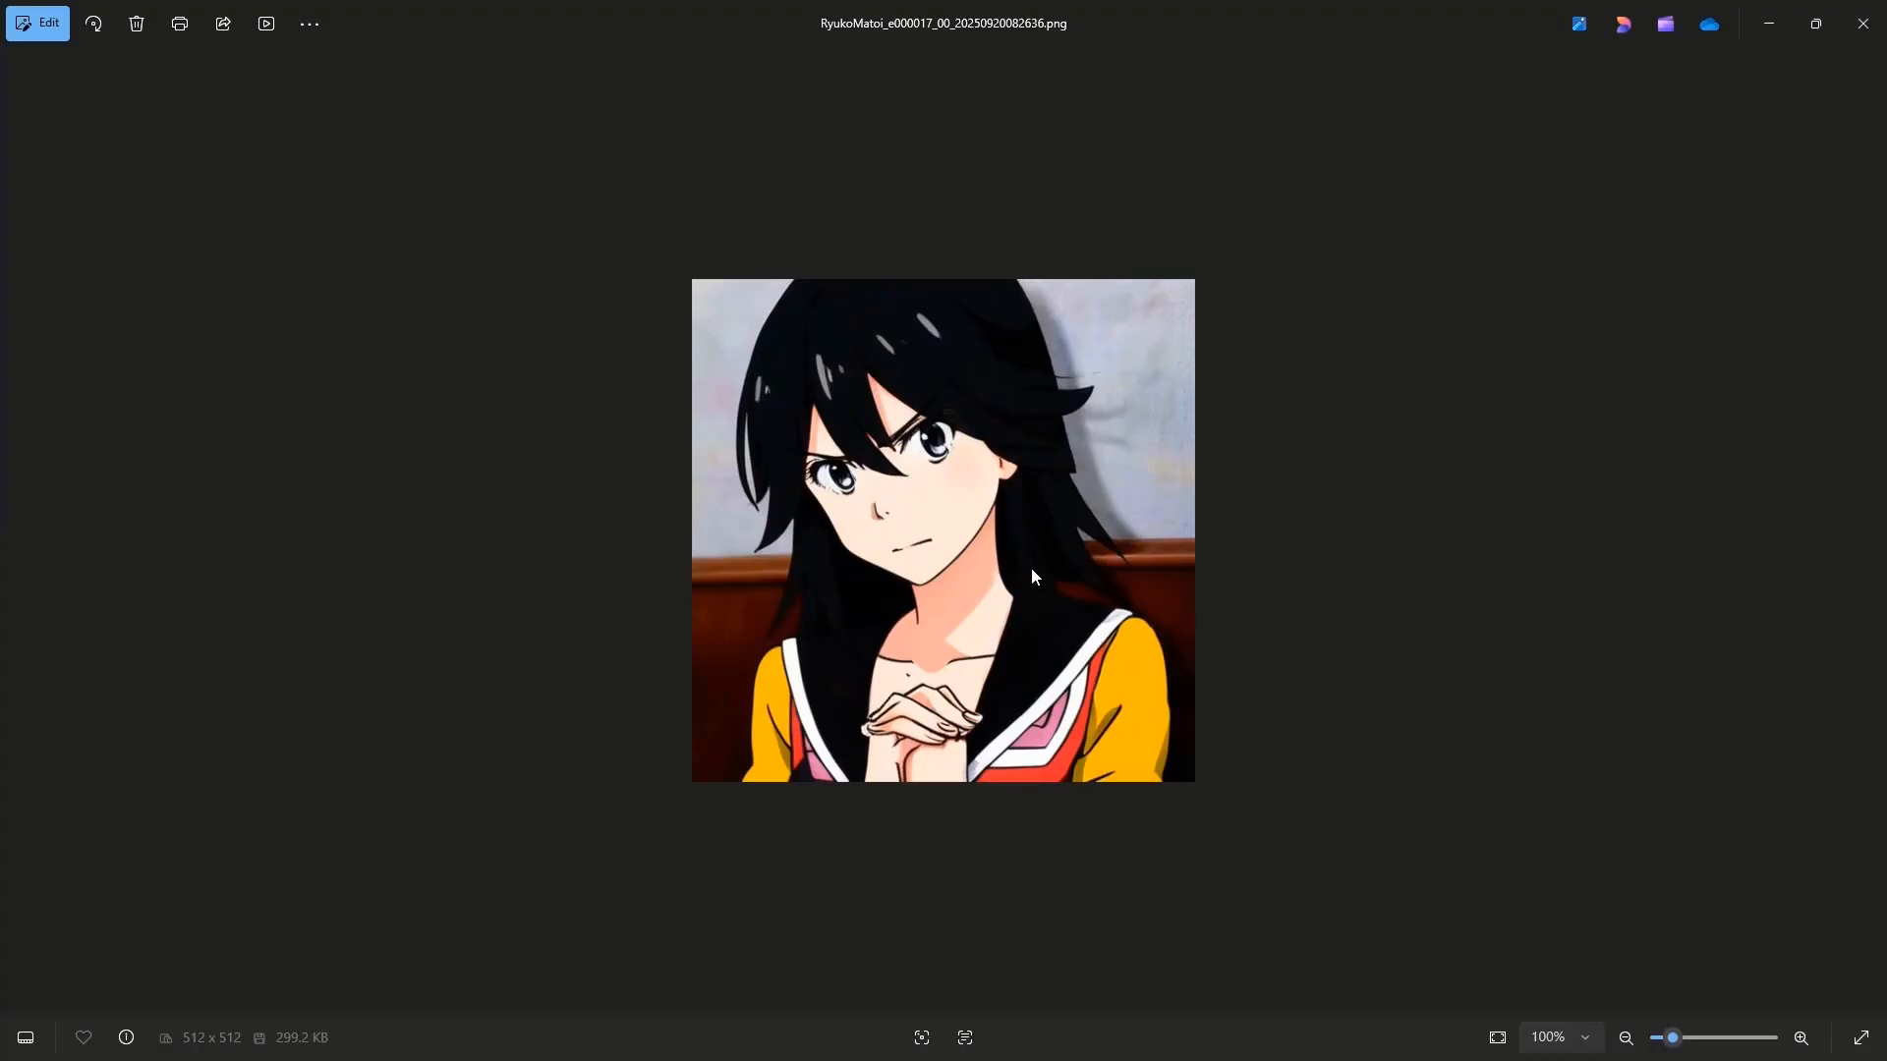
{"action": "left_click", "coordinate": [1862, 22]}
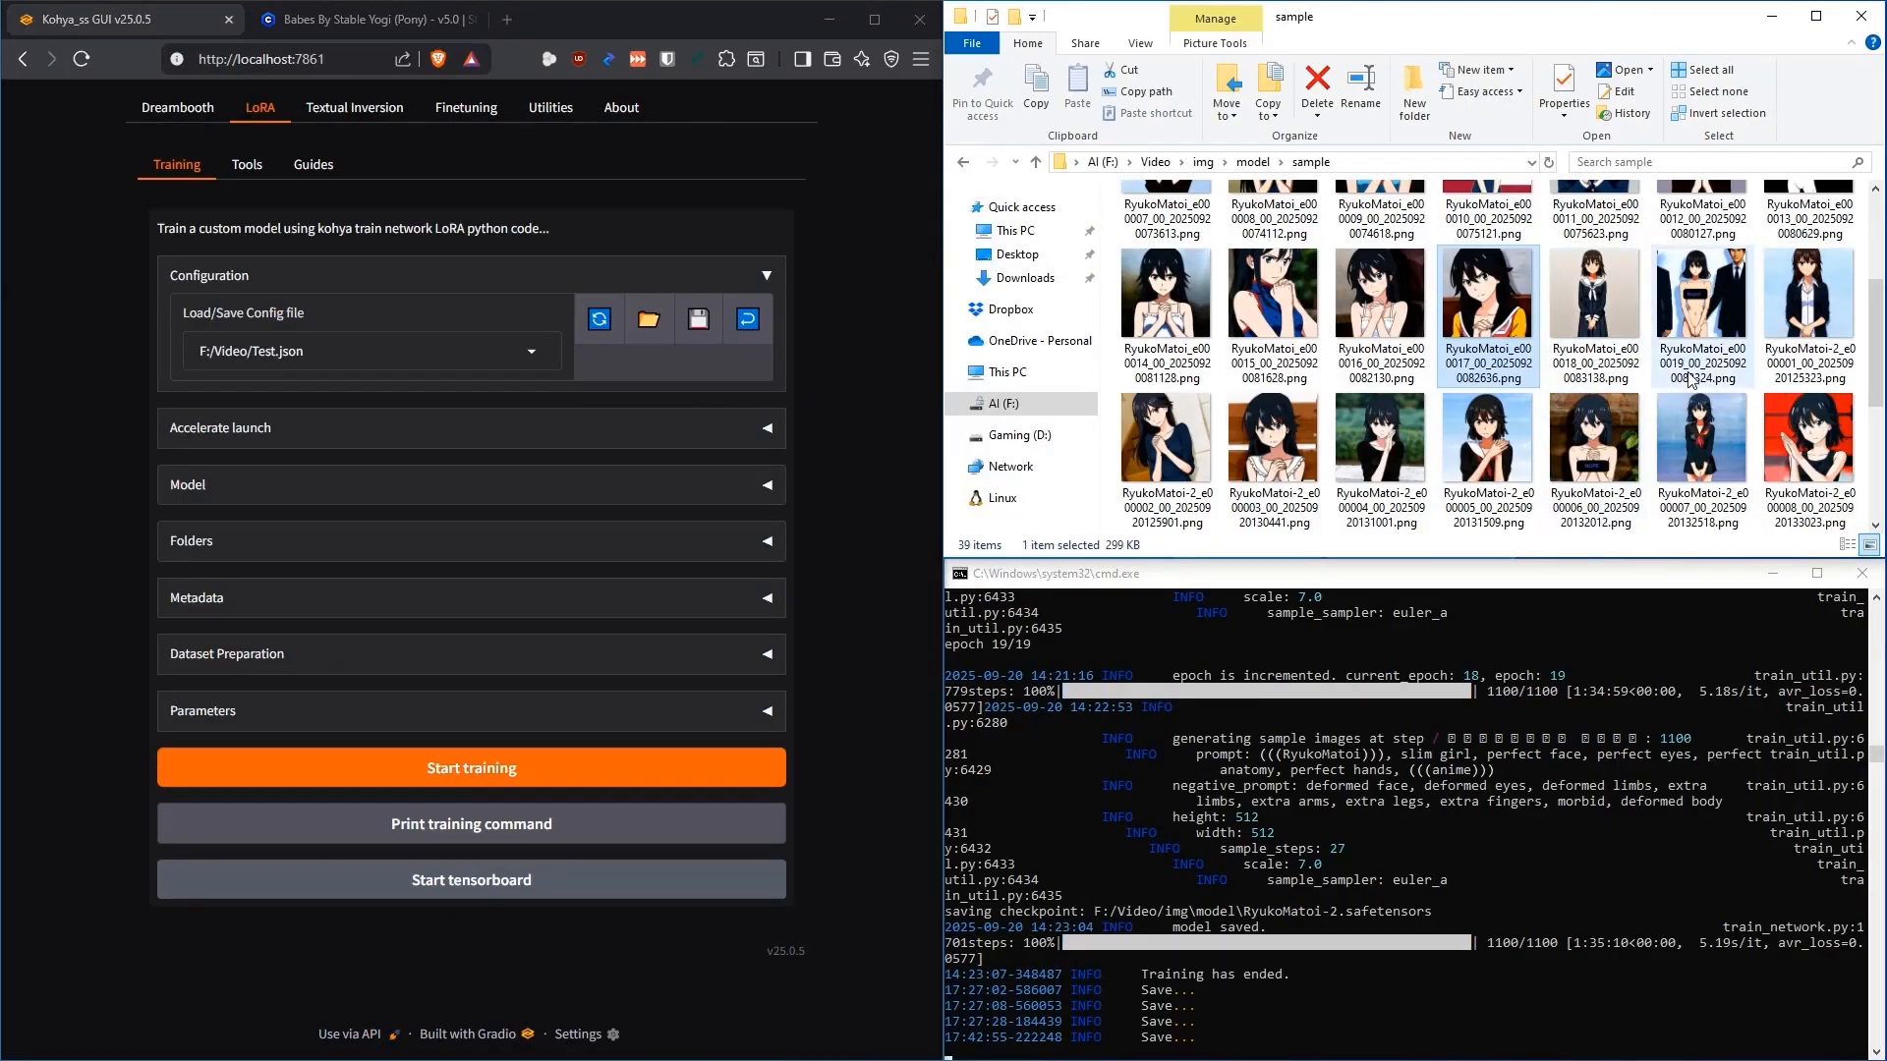
{"action": "left_click", "coordinate": [1705, 317]}
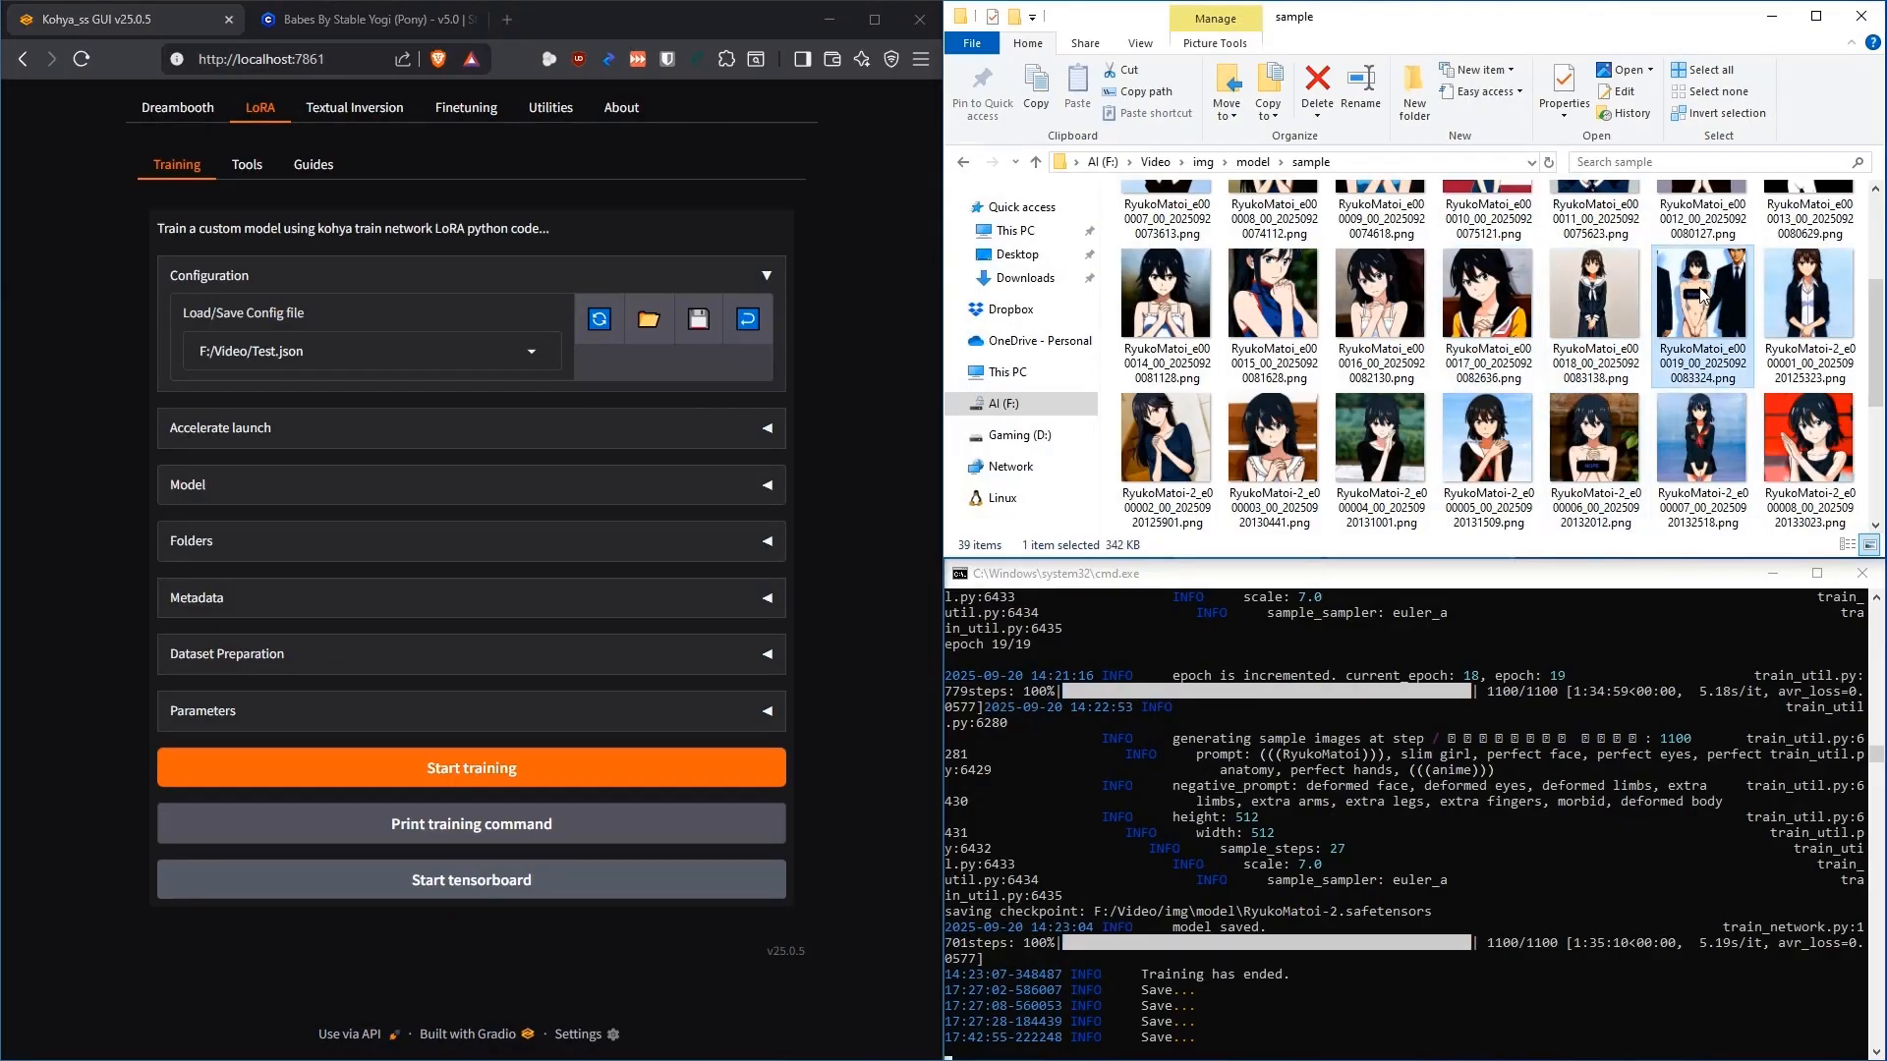
{"action": "mouse_move", "coordinate": [1701, 292]}
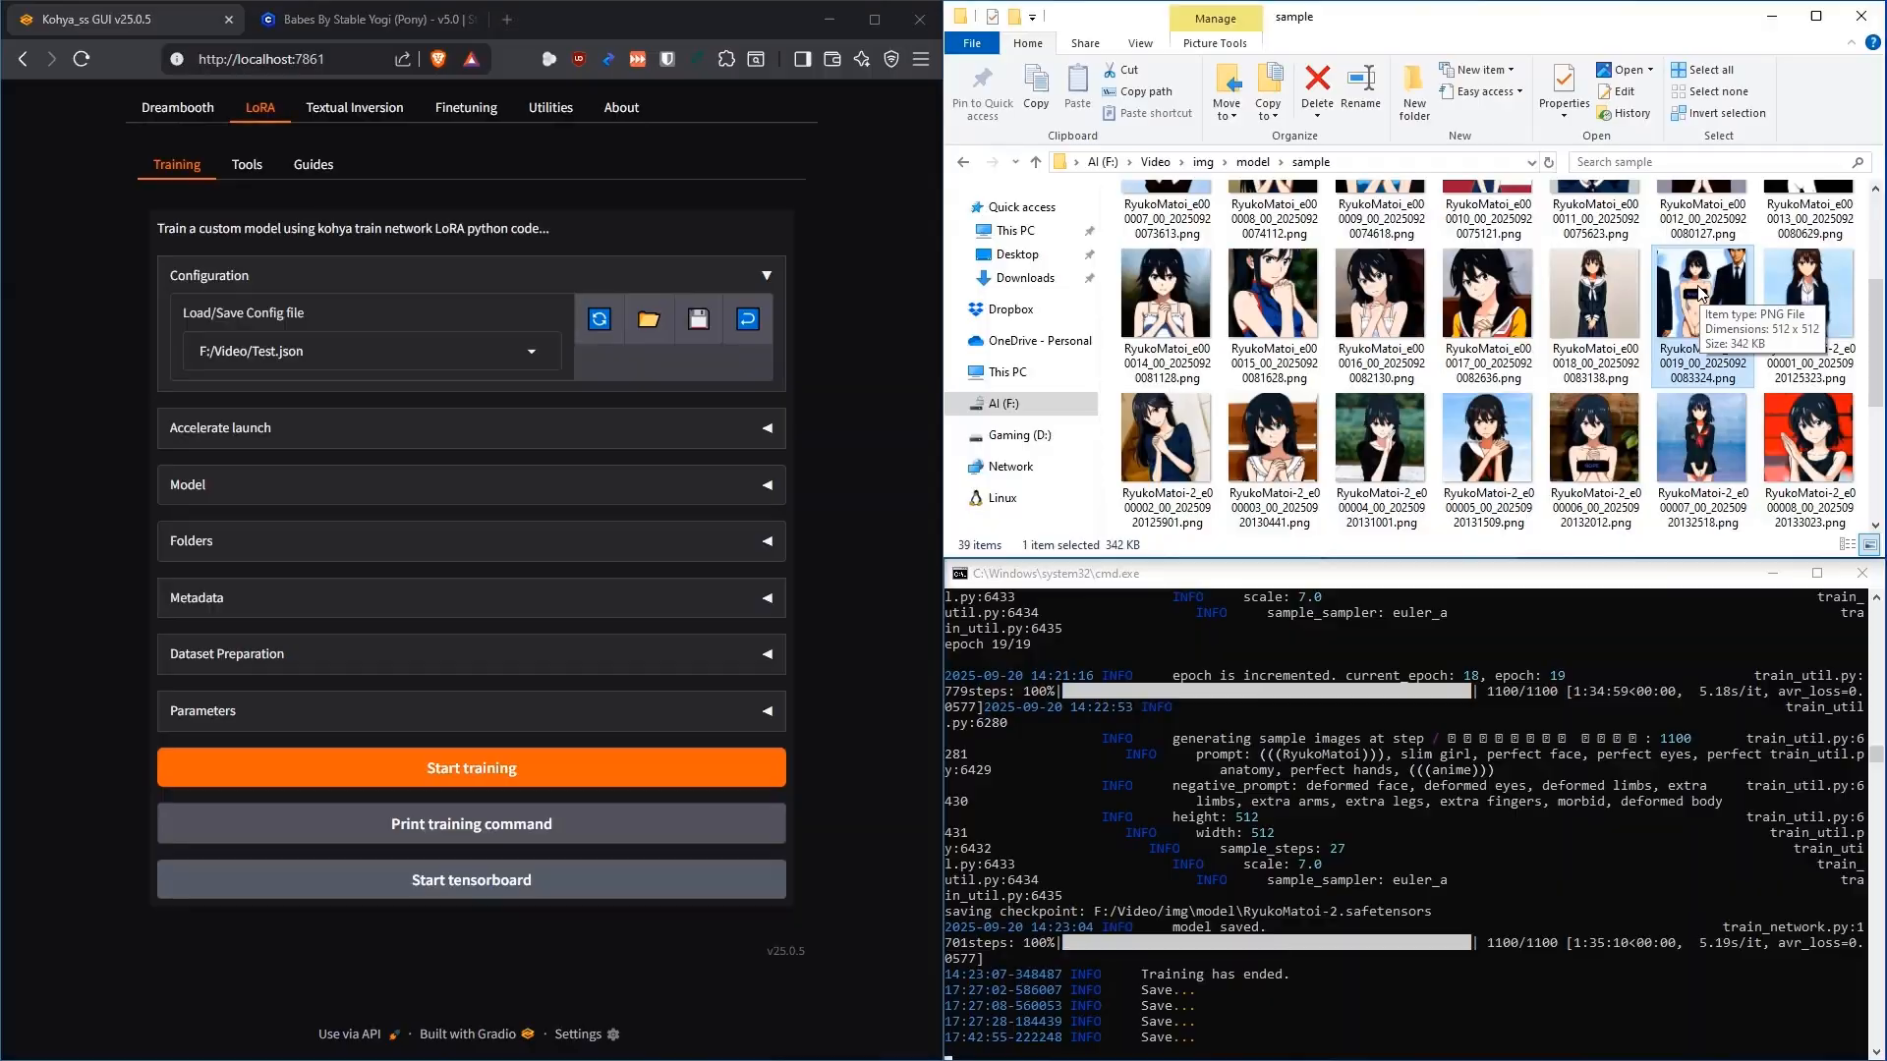
{"action": "double_click", "coordinate": [1701, 293]}
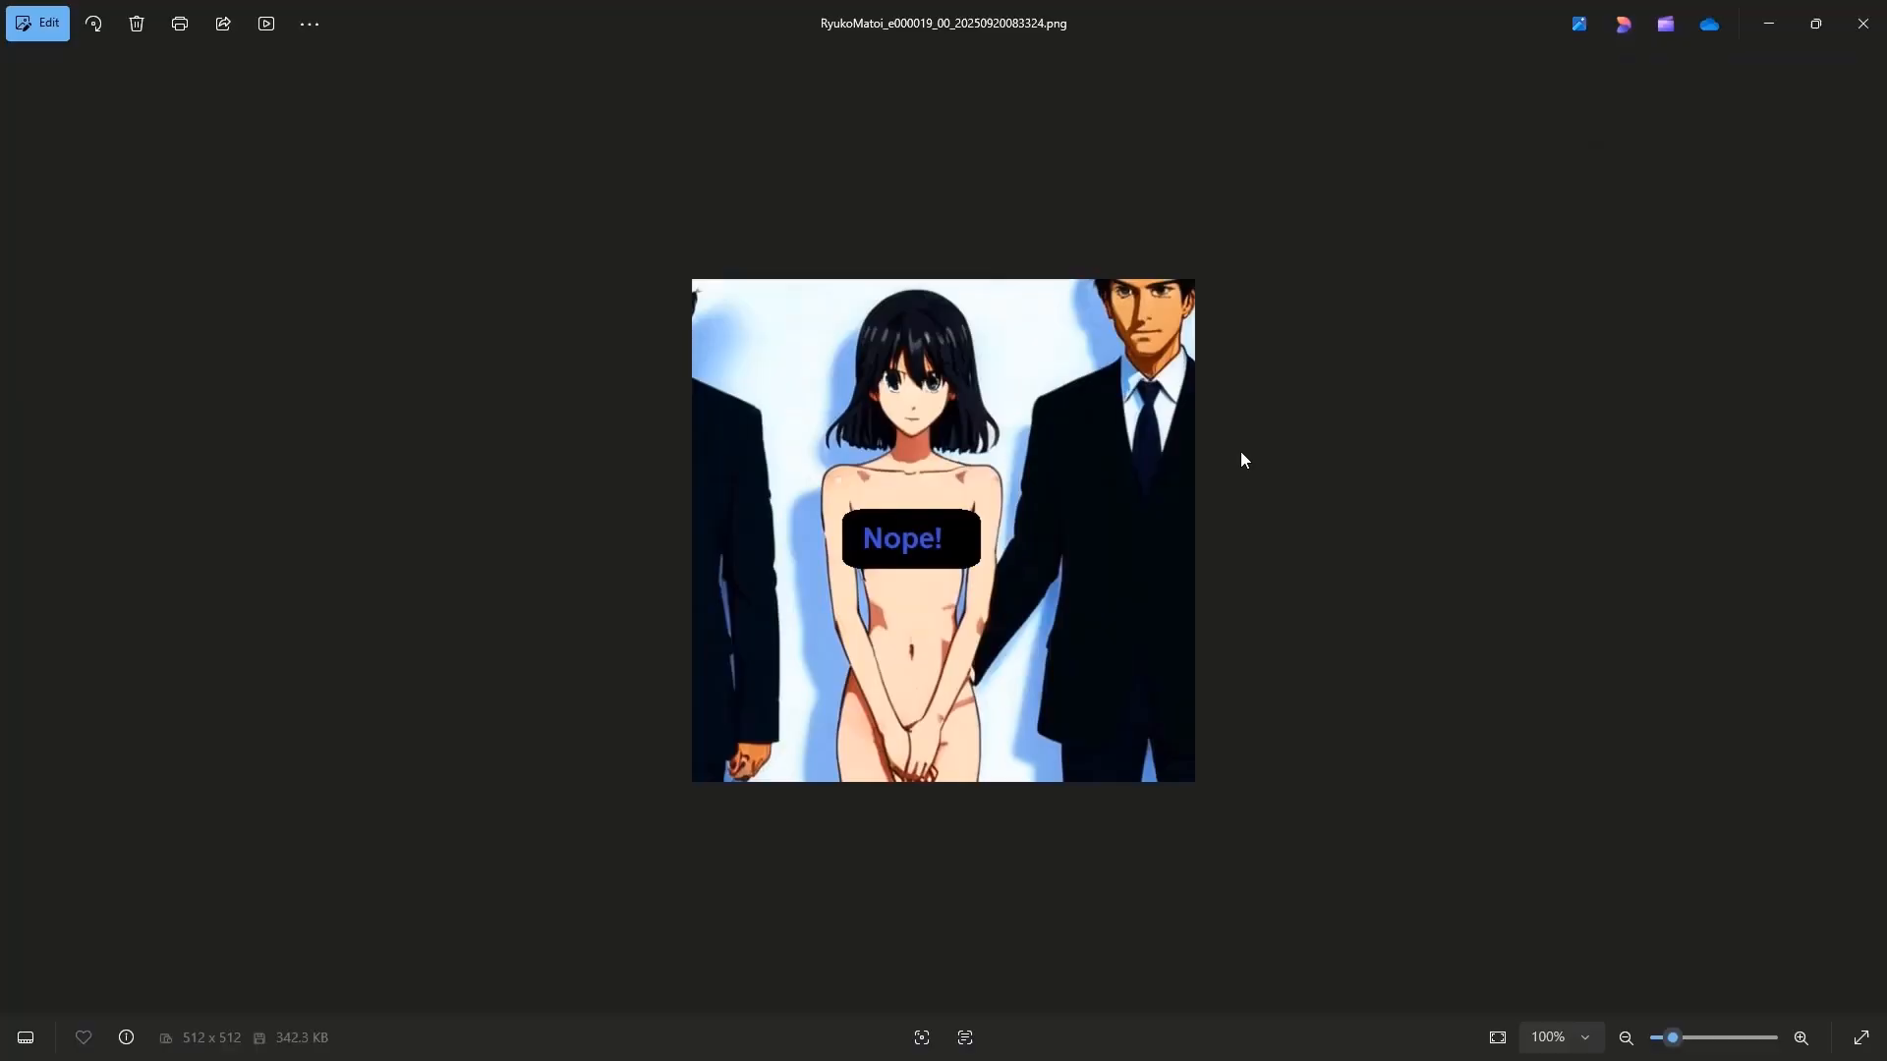
{"action": "left_click", "coordinate": [1869, 40]}
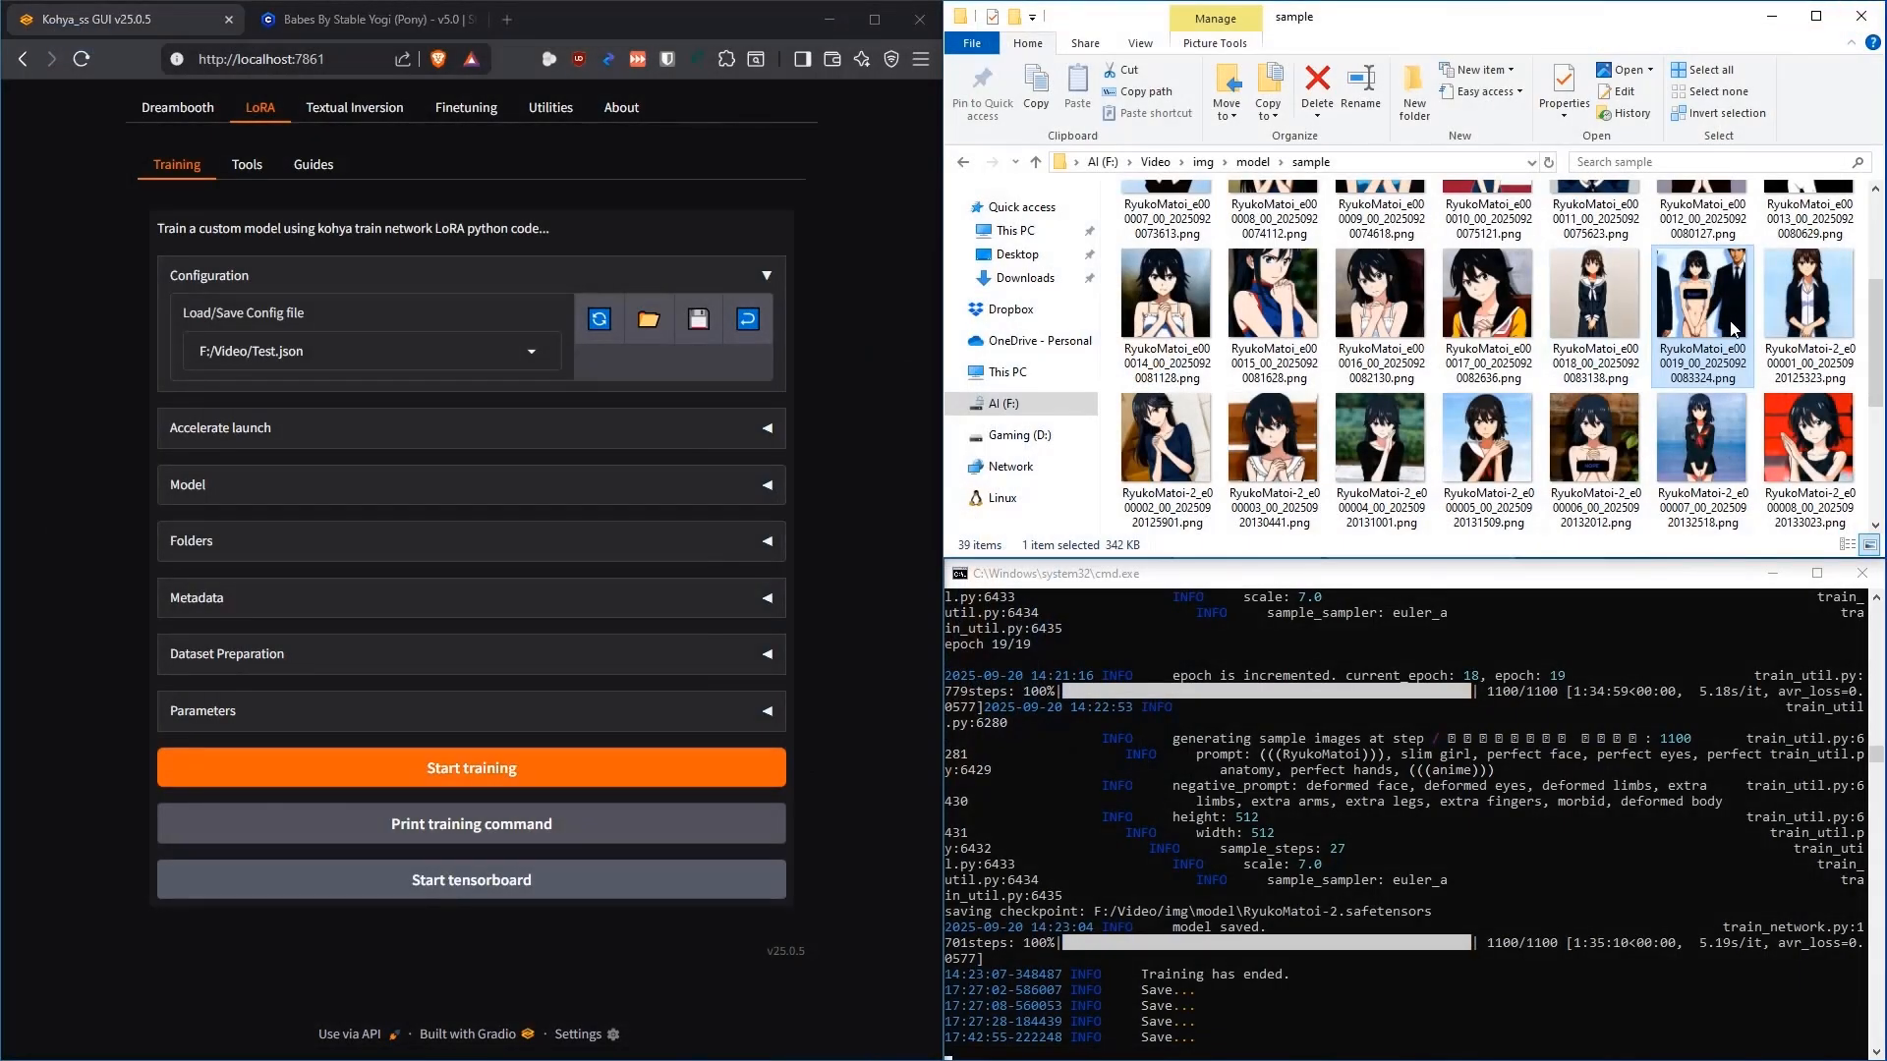
{"action": "left_click", "coordinate": [1809, 328]}
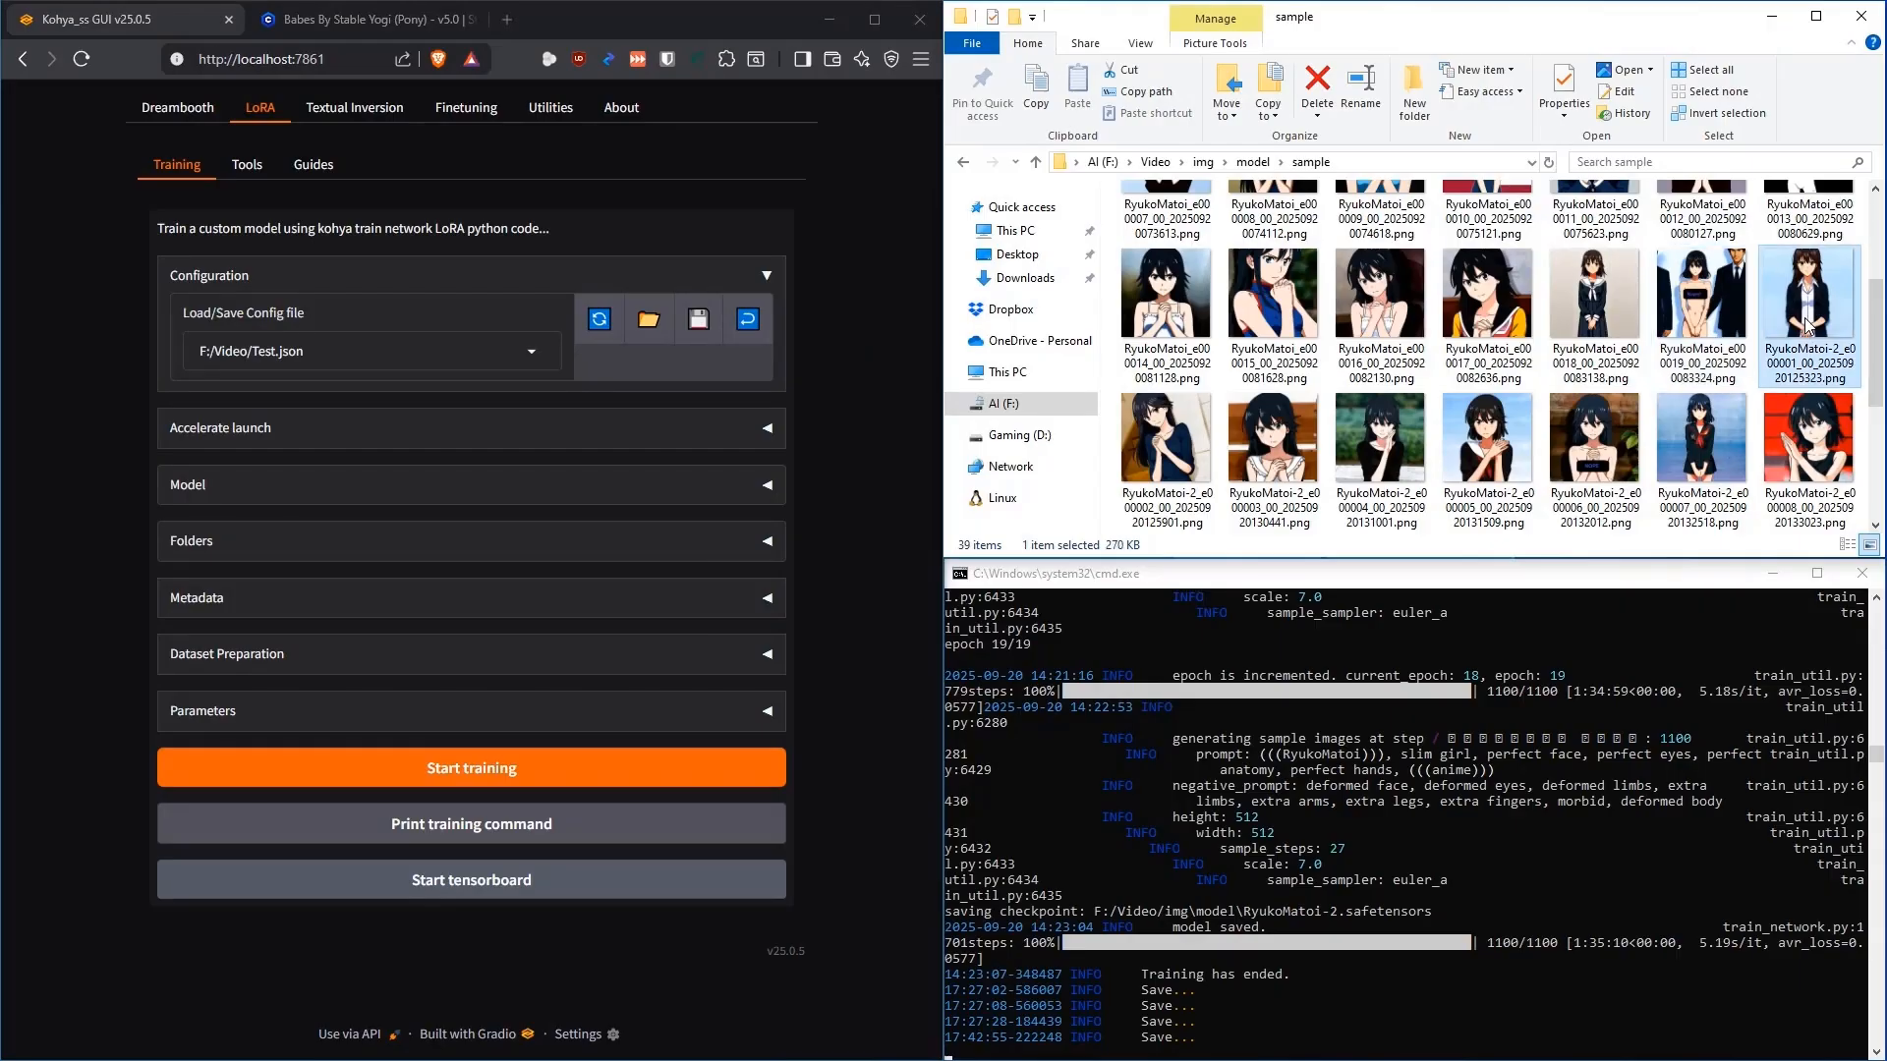
{"action": "left_click", "coordinate": [1699, 323]}
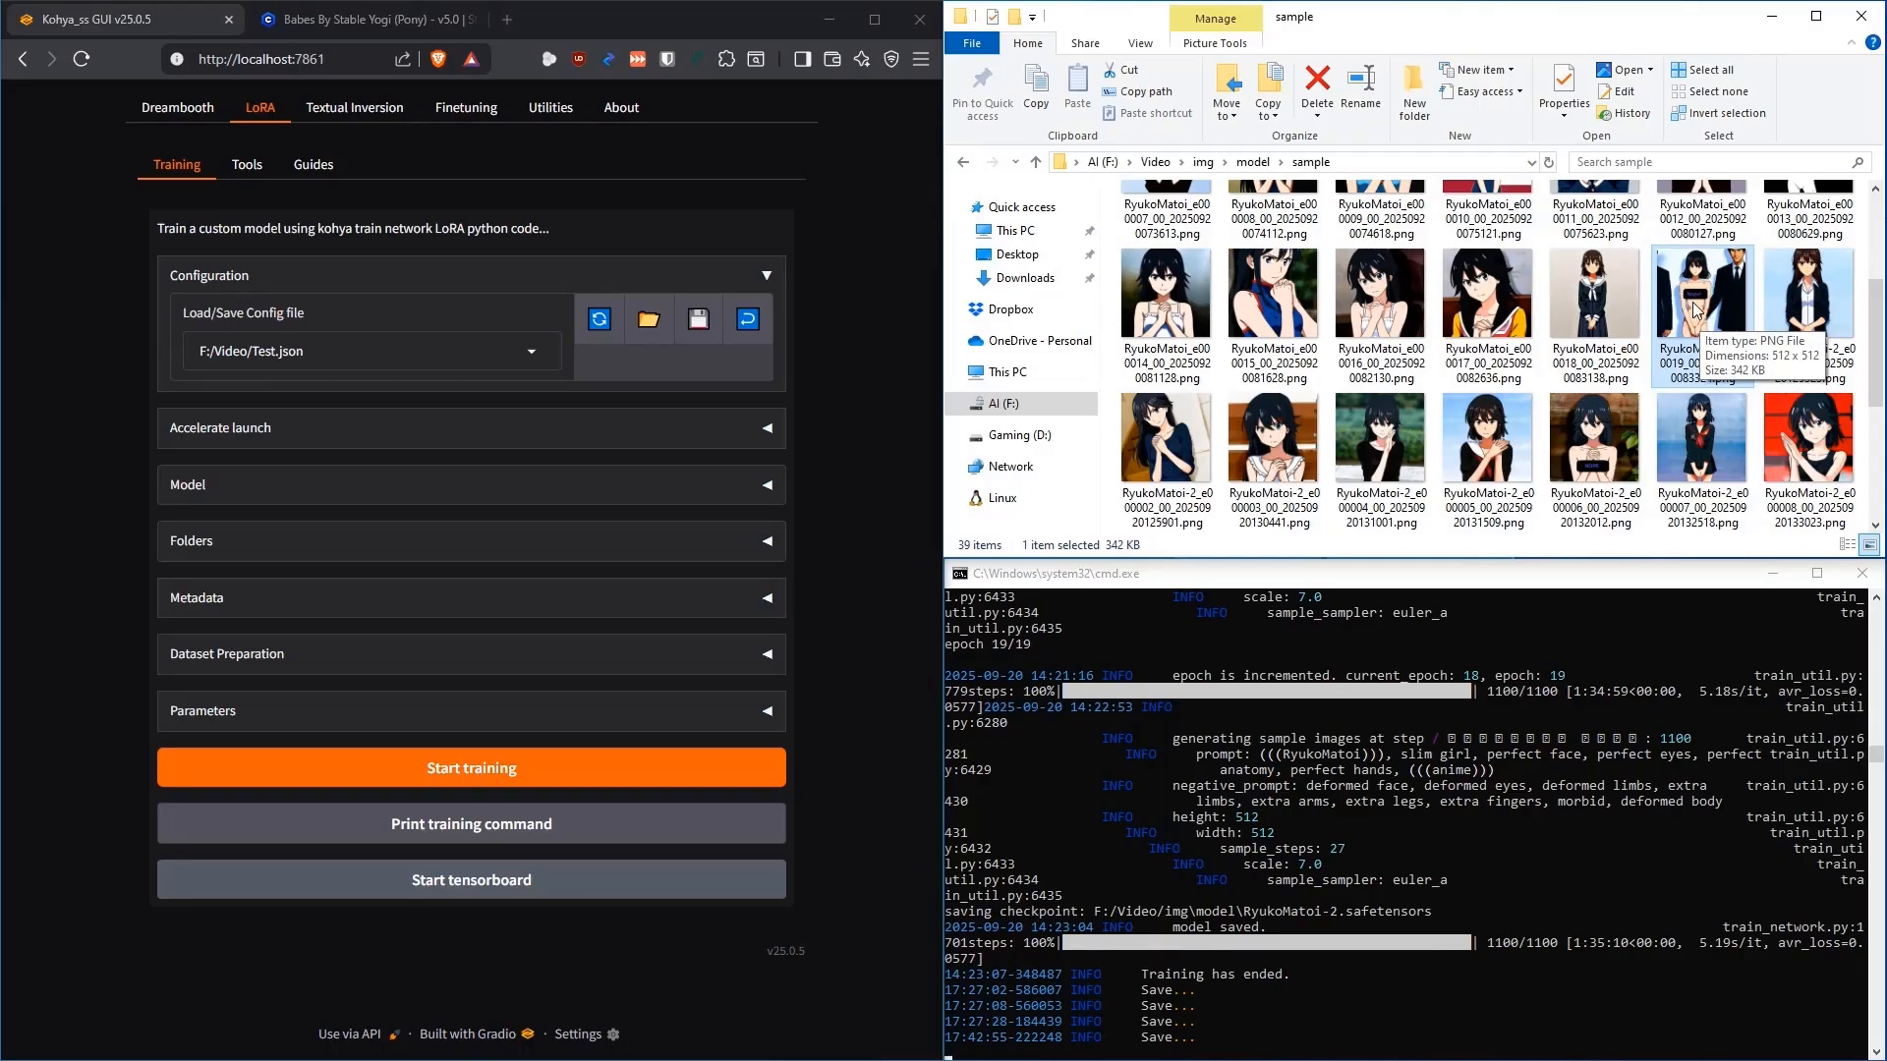
{"action": "left_click", "coordinate": [1812, 301]}
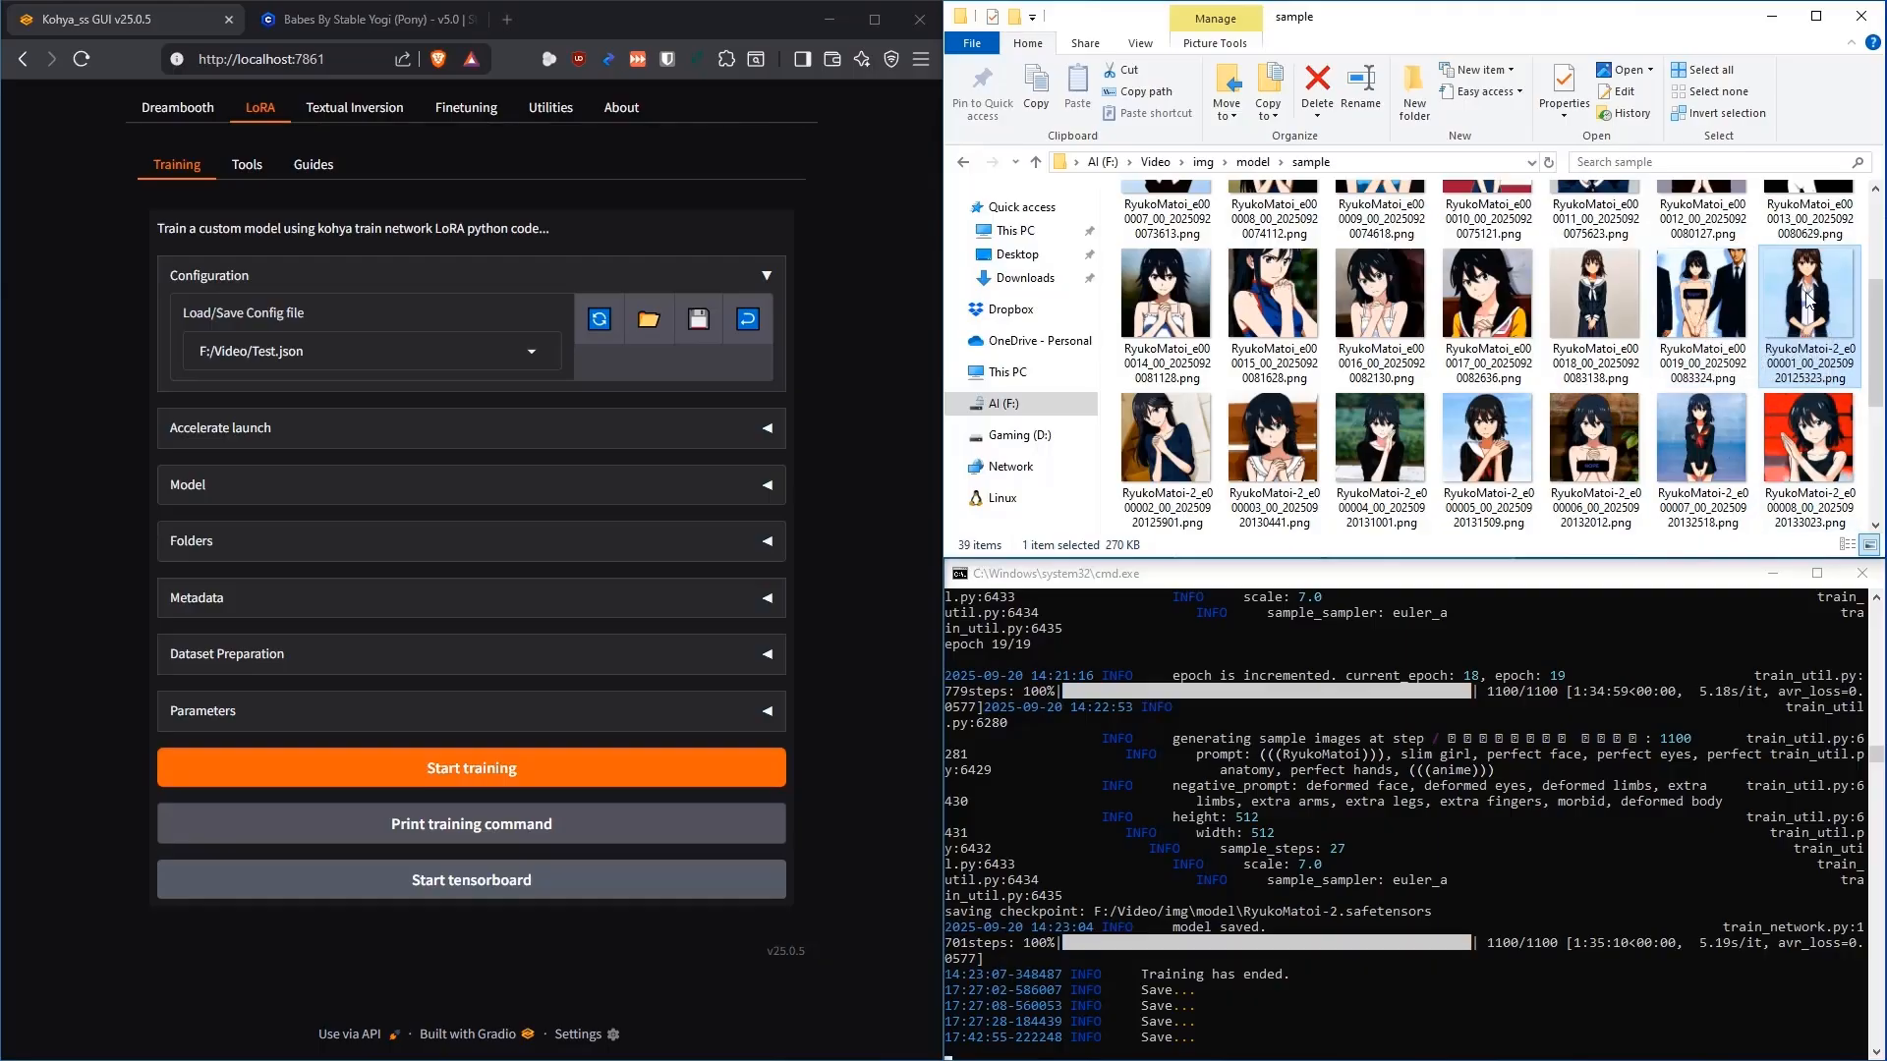
View the epoch 3 and epoch 7 sample images full-size in Photos
{"action": "double_click", "coordinate": [1274, 443]}
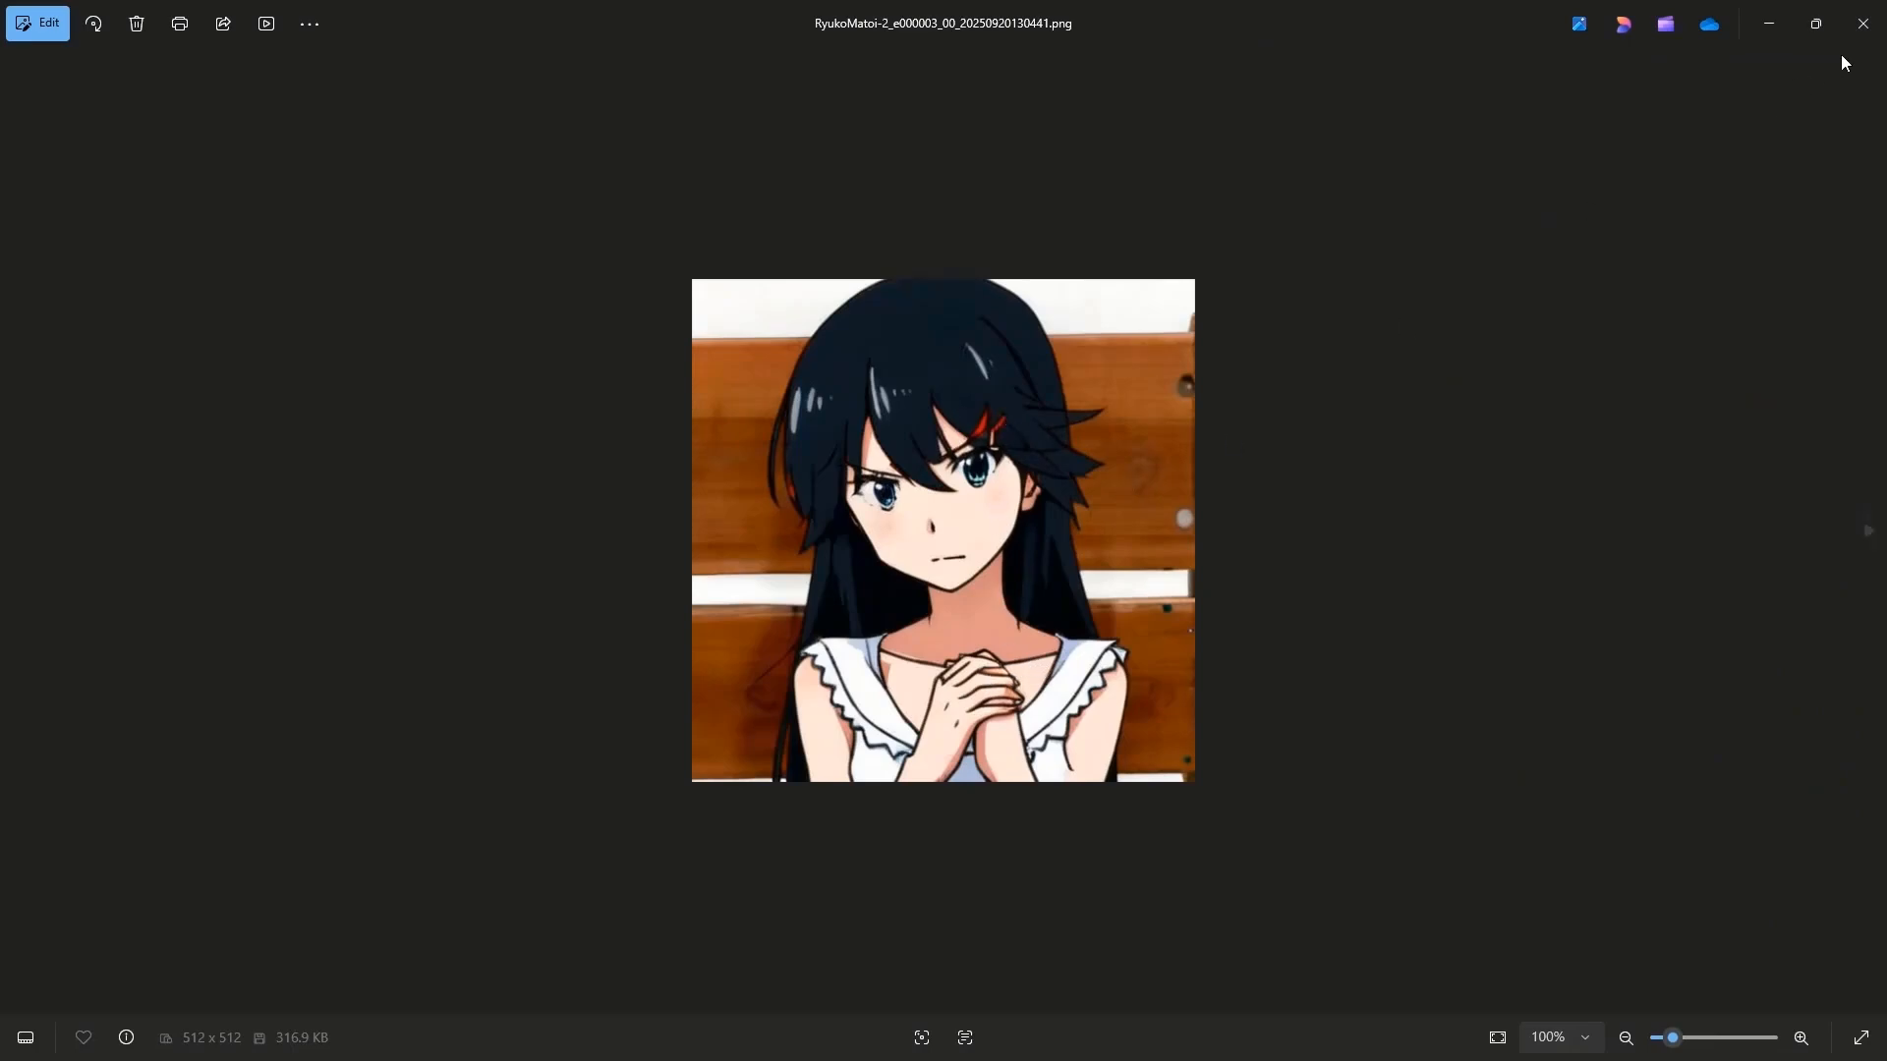
{"action": "left_click", "coordinate": [1862, 23]}
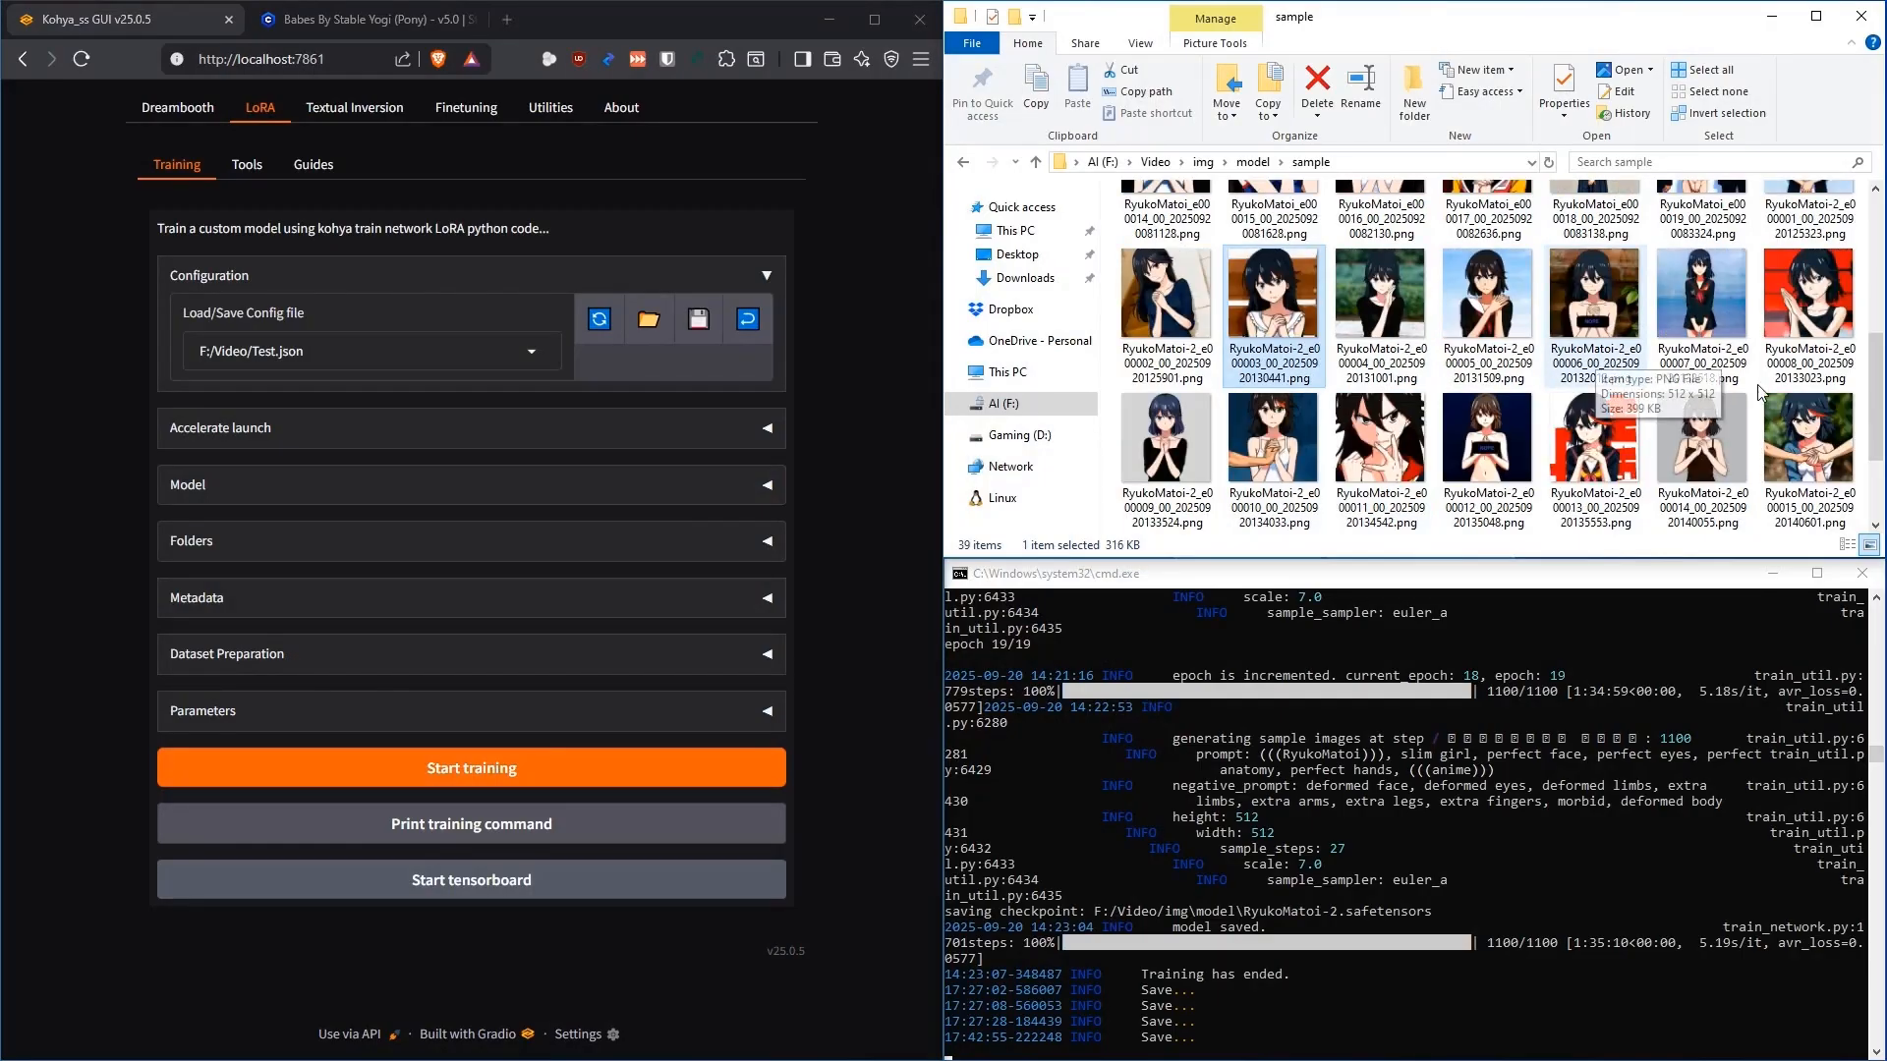
{"action": "double_click", "coordinate": [1706, 296]}
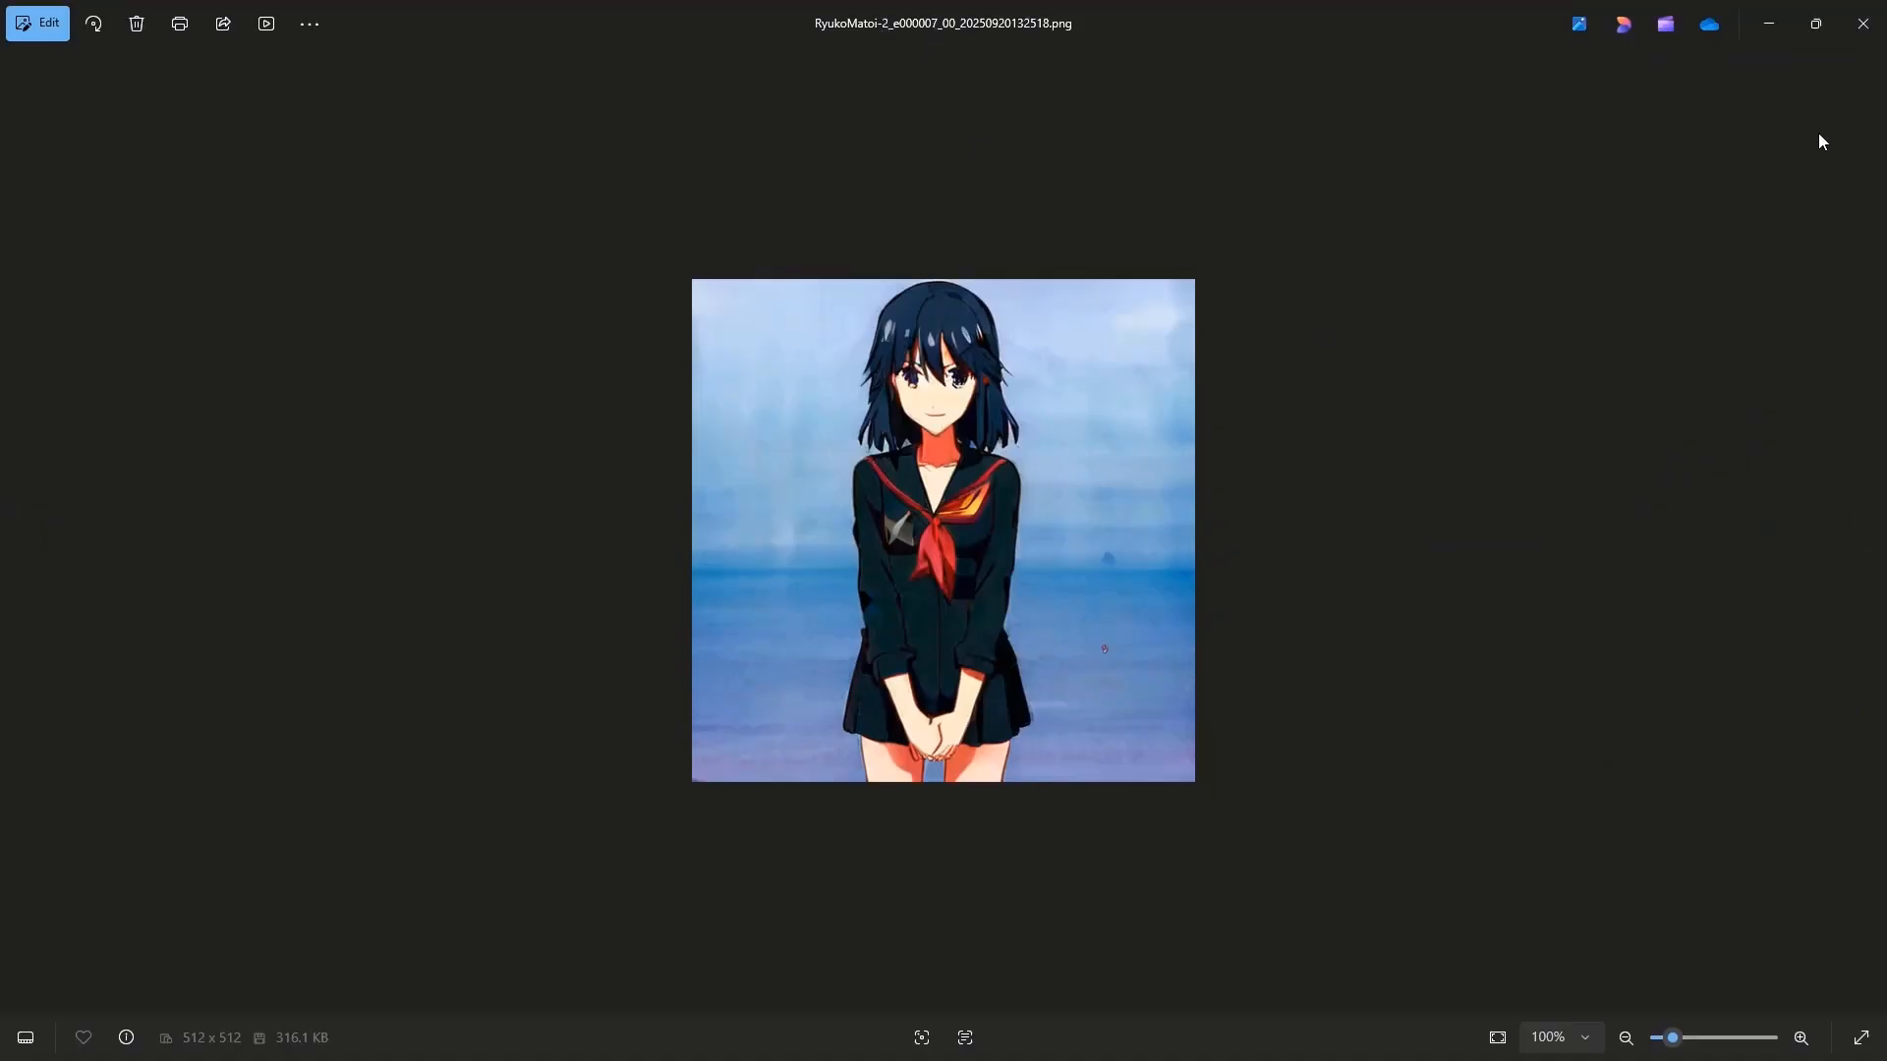
{"action": "left_click", "coordinate": [1864, 26]}
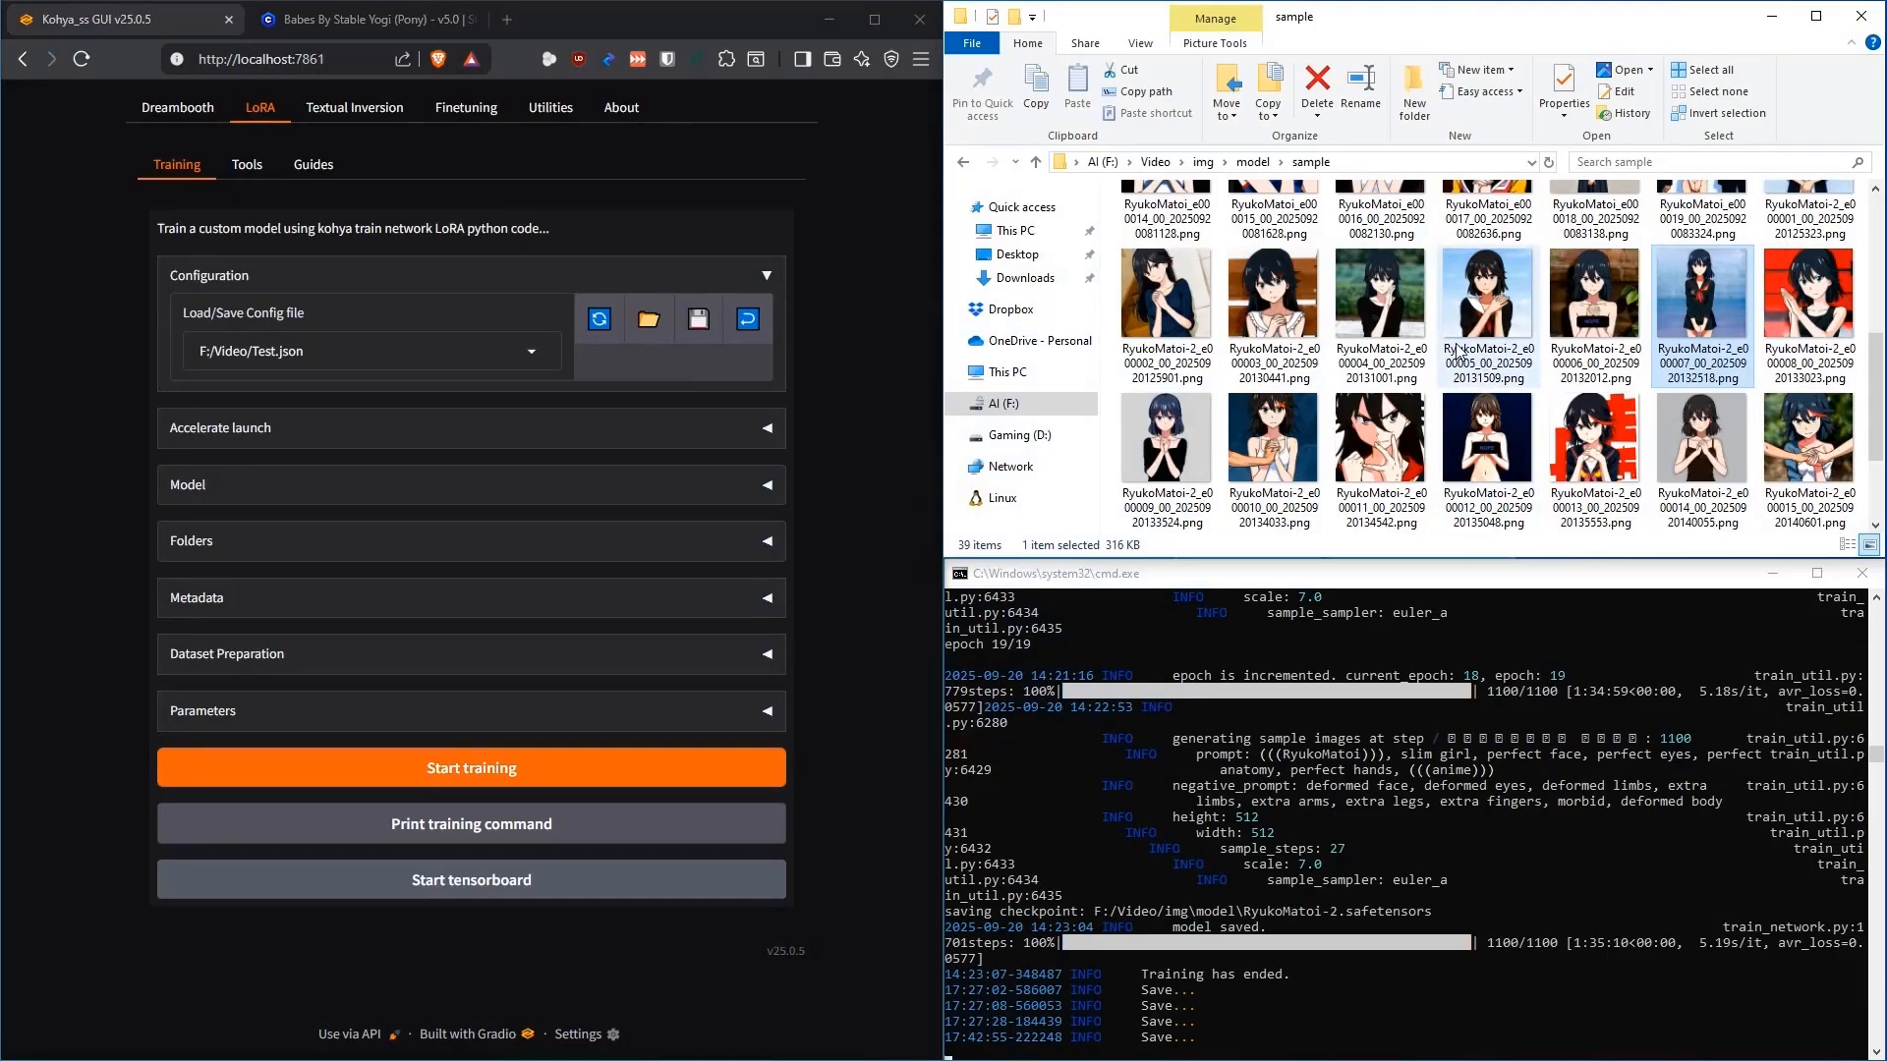
View the epoch 13 and epoch 15 samples full-size, then go back up to the model folder
{"action": "scroll", "coordinate": [1455, 356], "scroll_direction": "down", "scroll_amount": 1}
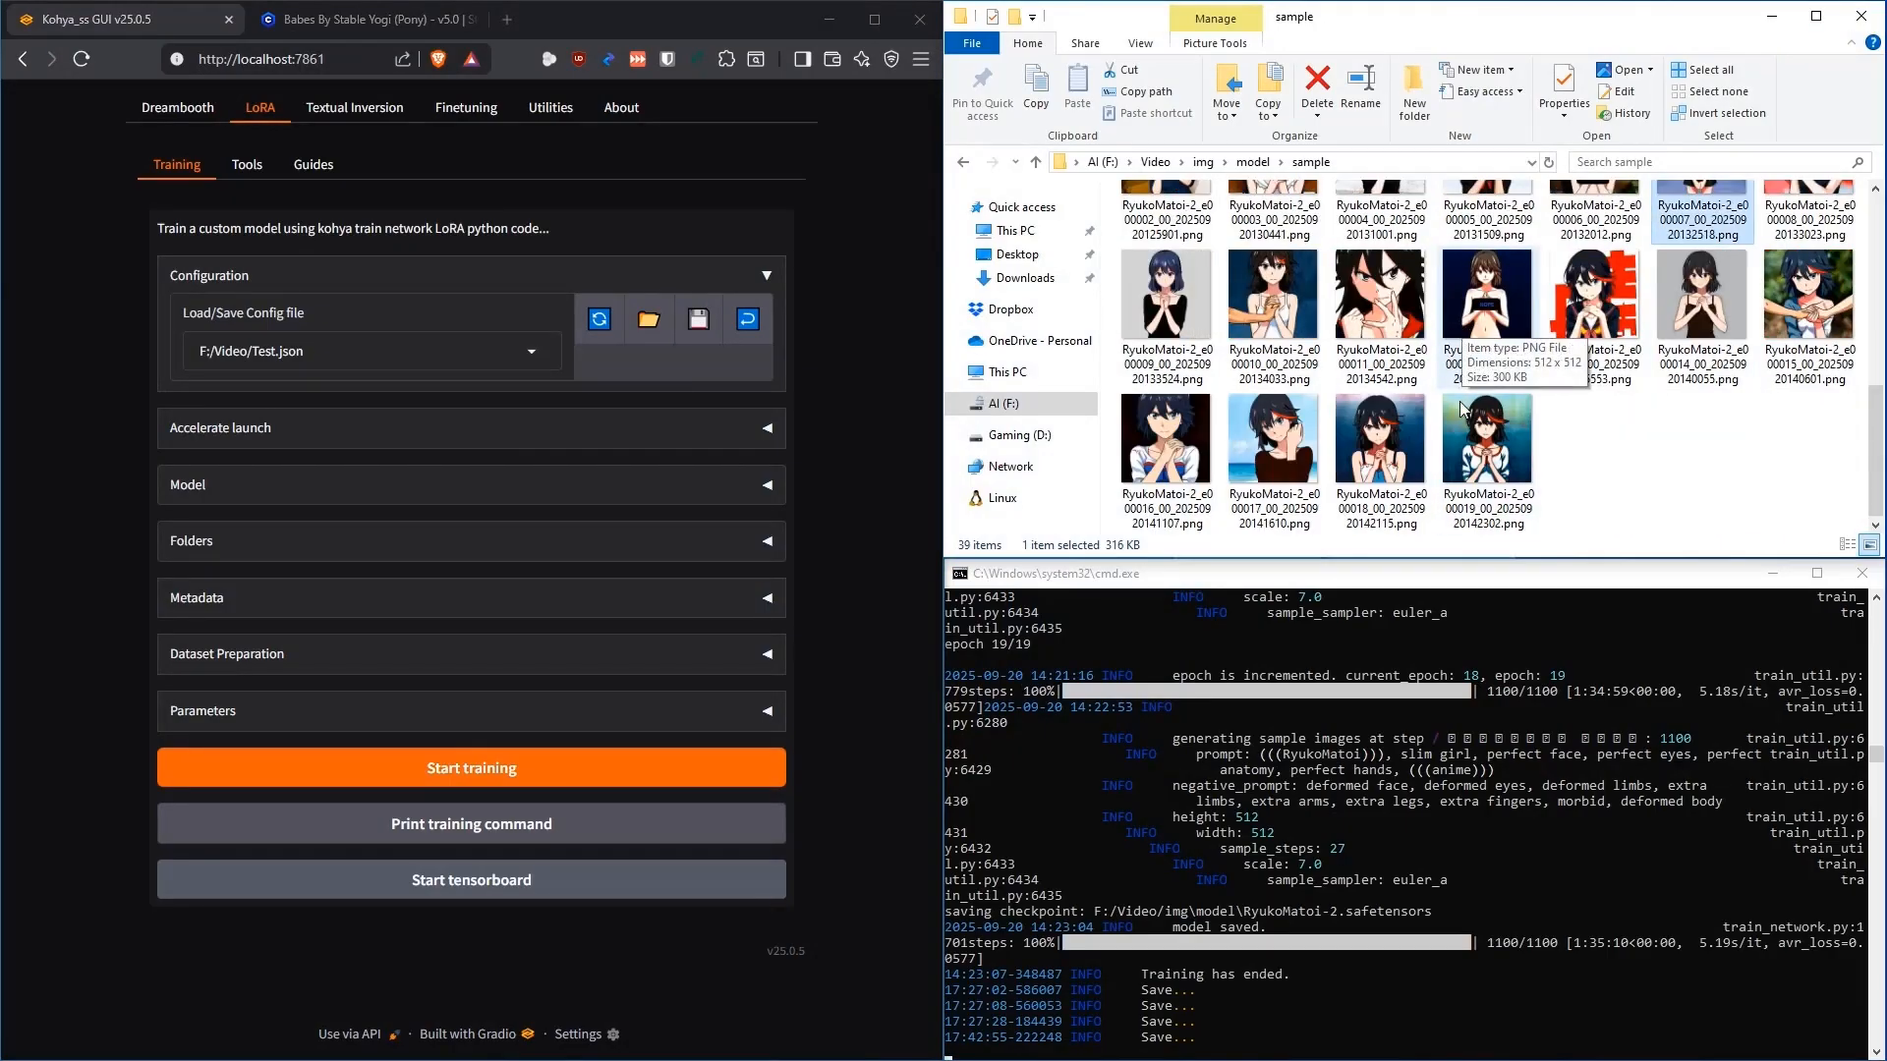
{"action": "left_click", "coordinate": [1602, 307]}
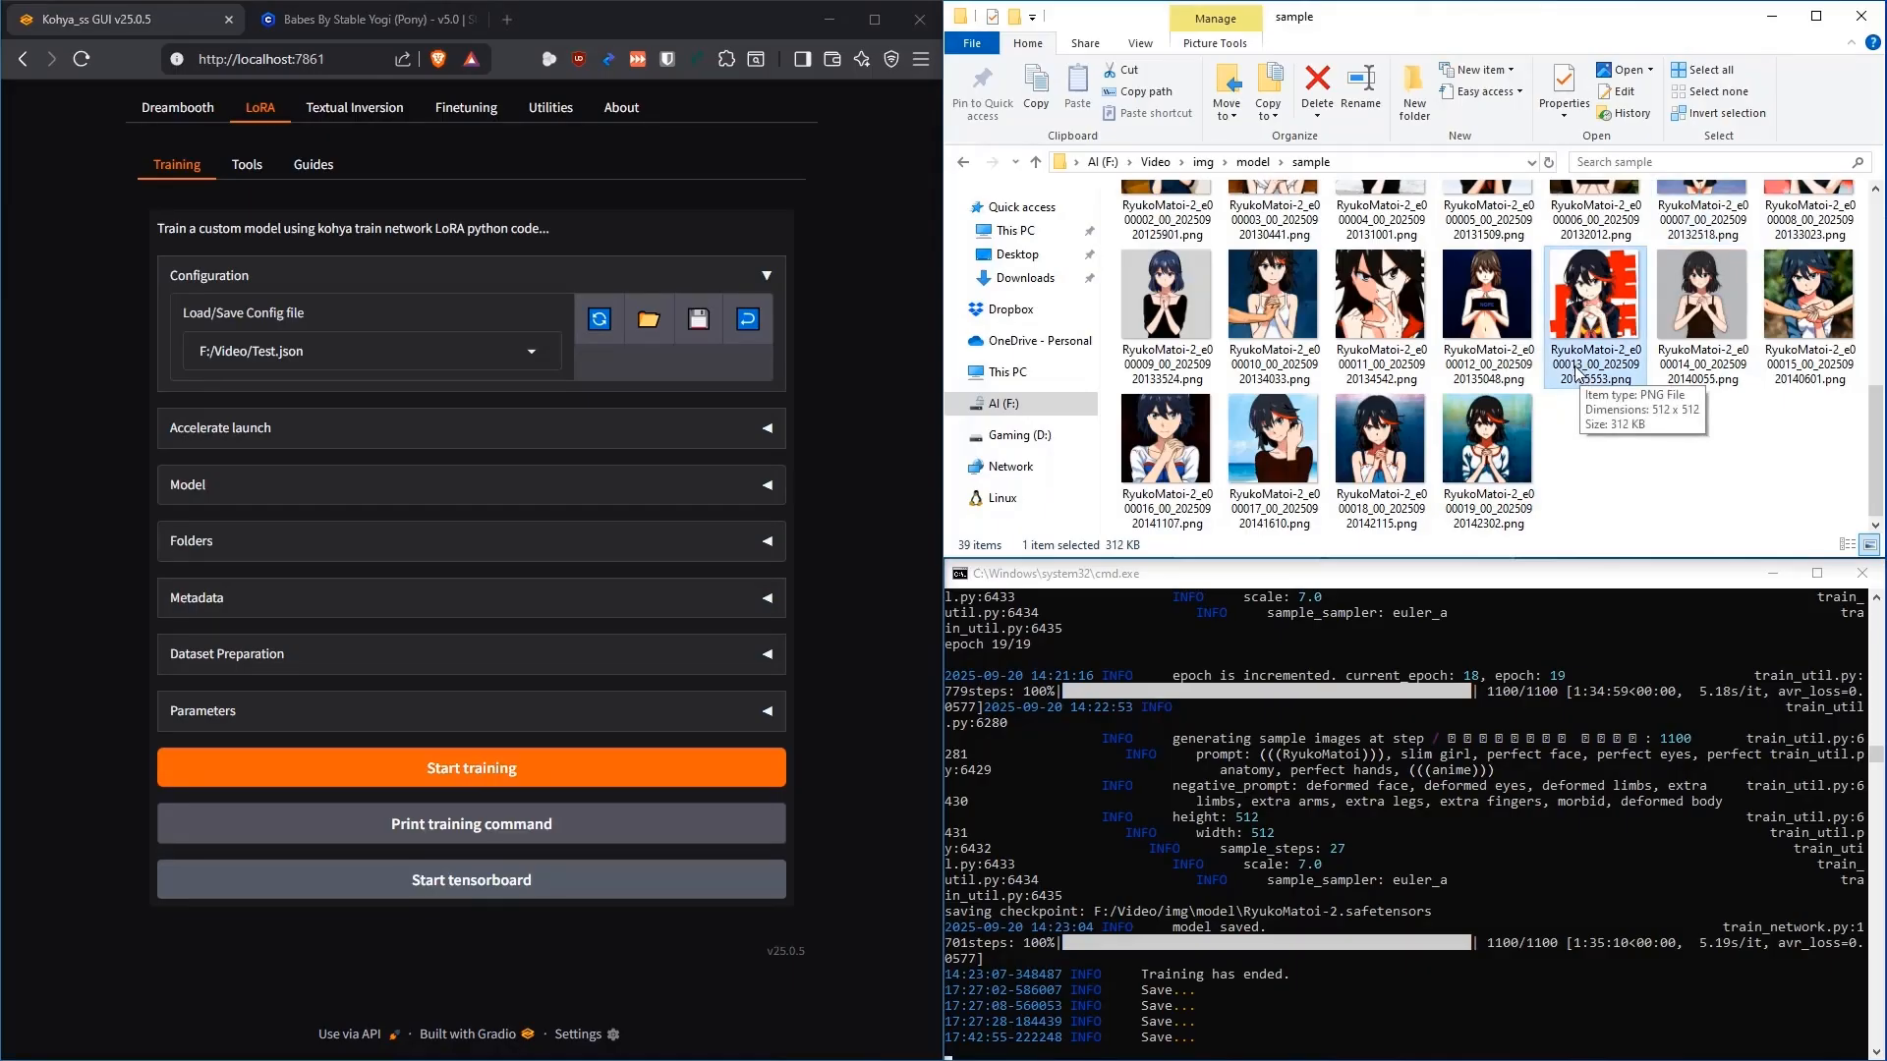
{"action": "double_click", "coordinate": [1590, 290]}
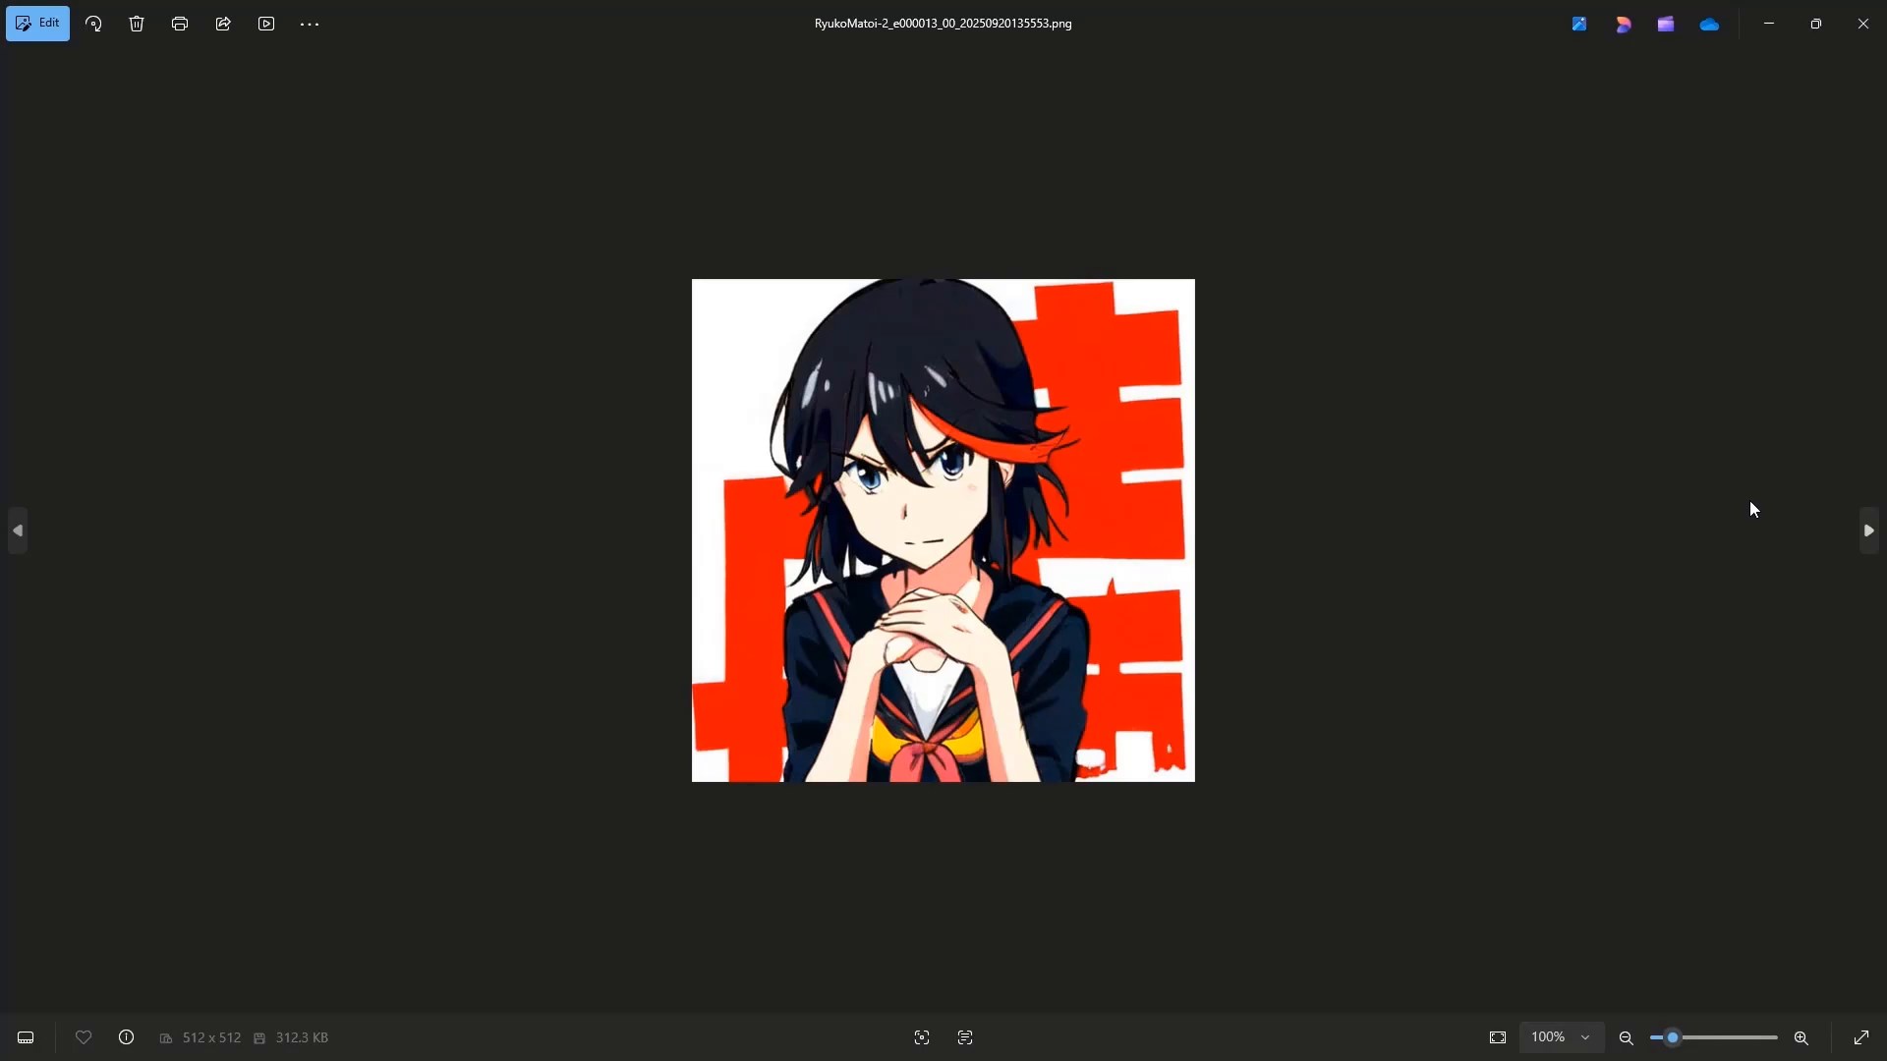
{"action": "left_click", "coordinate": [1863, 24]}
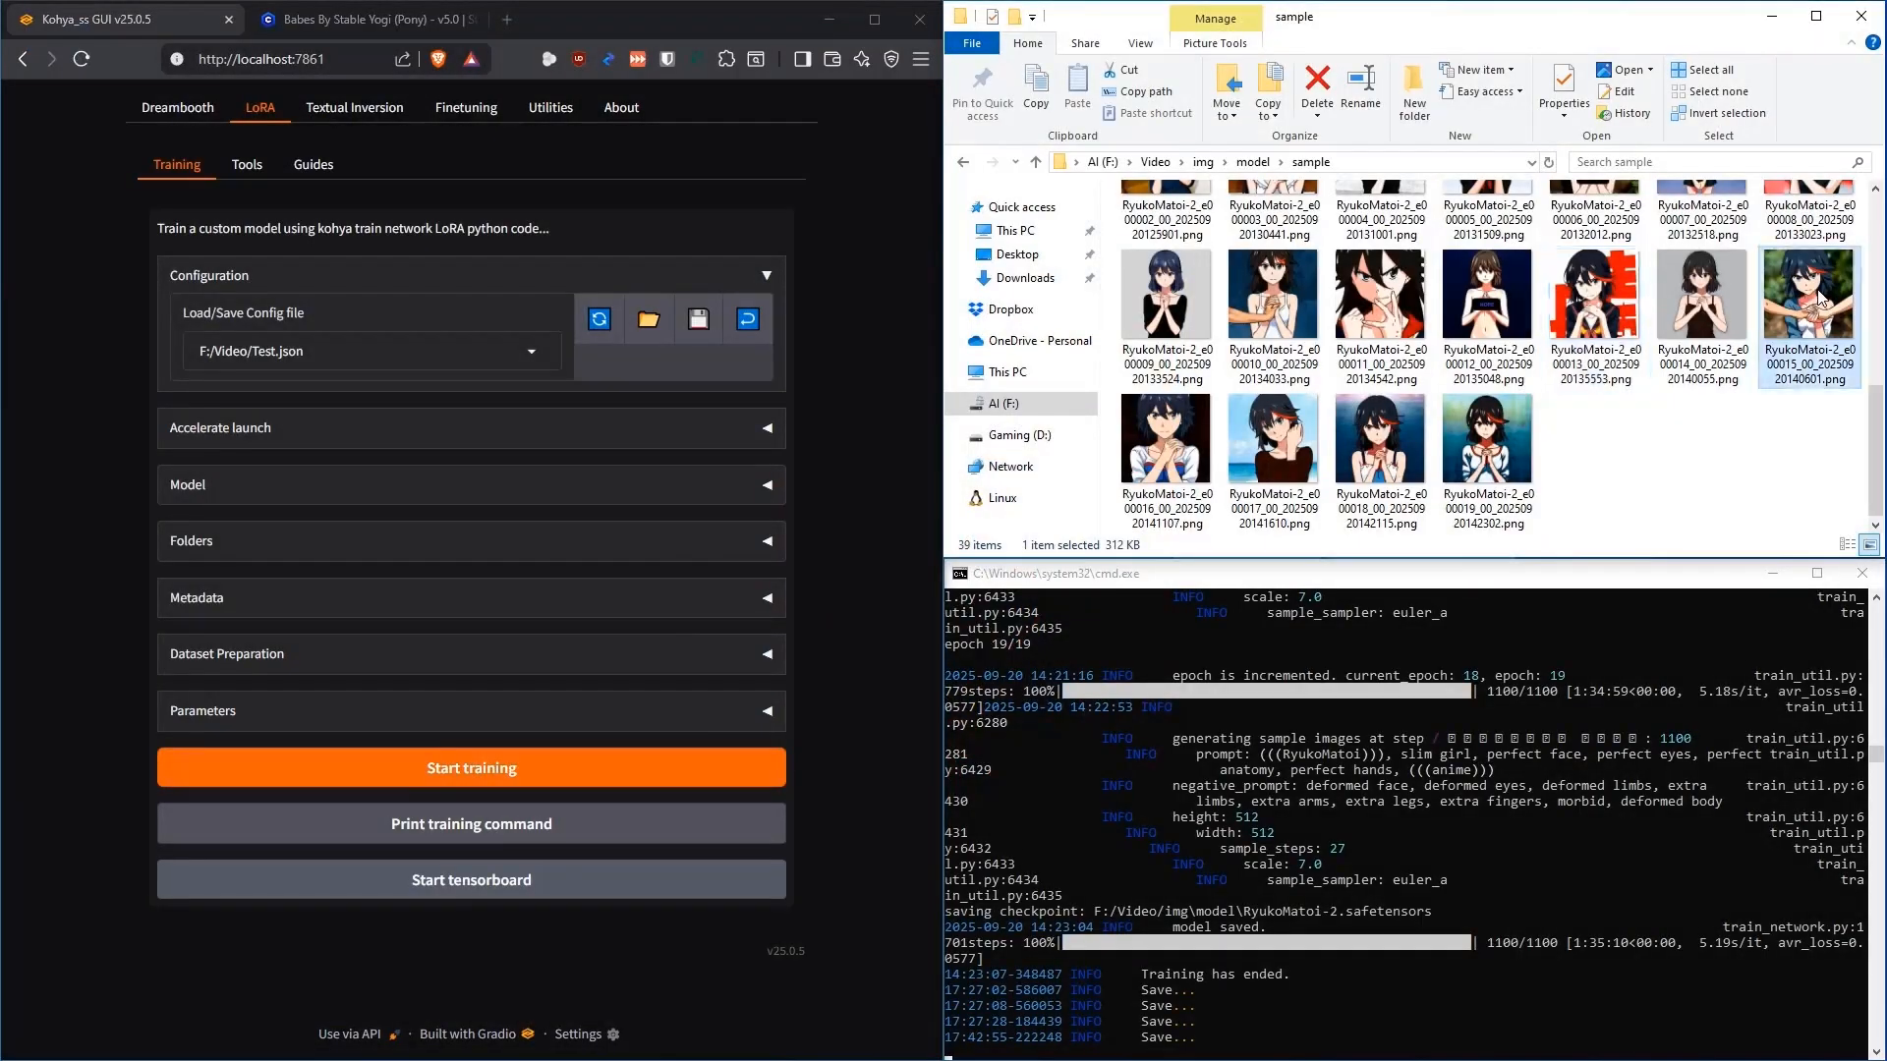
{"action": "double_click", "coordinate": [1819, 297]}
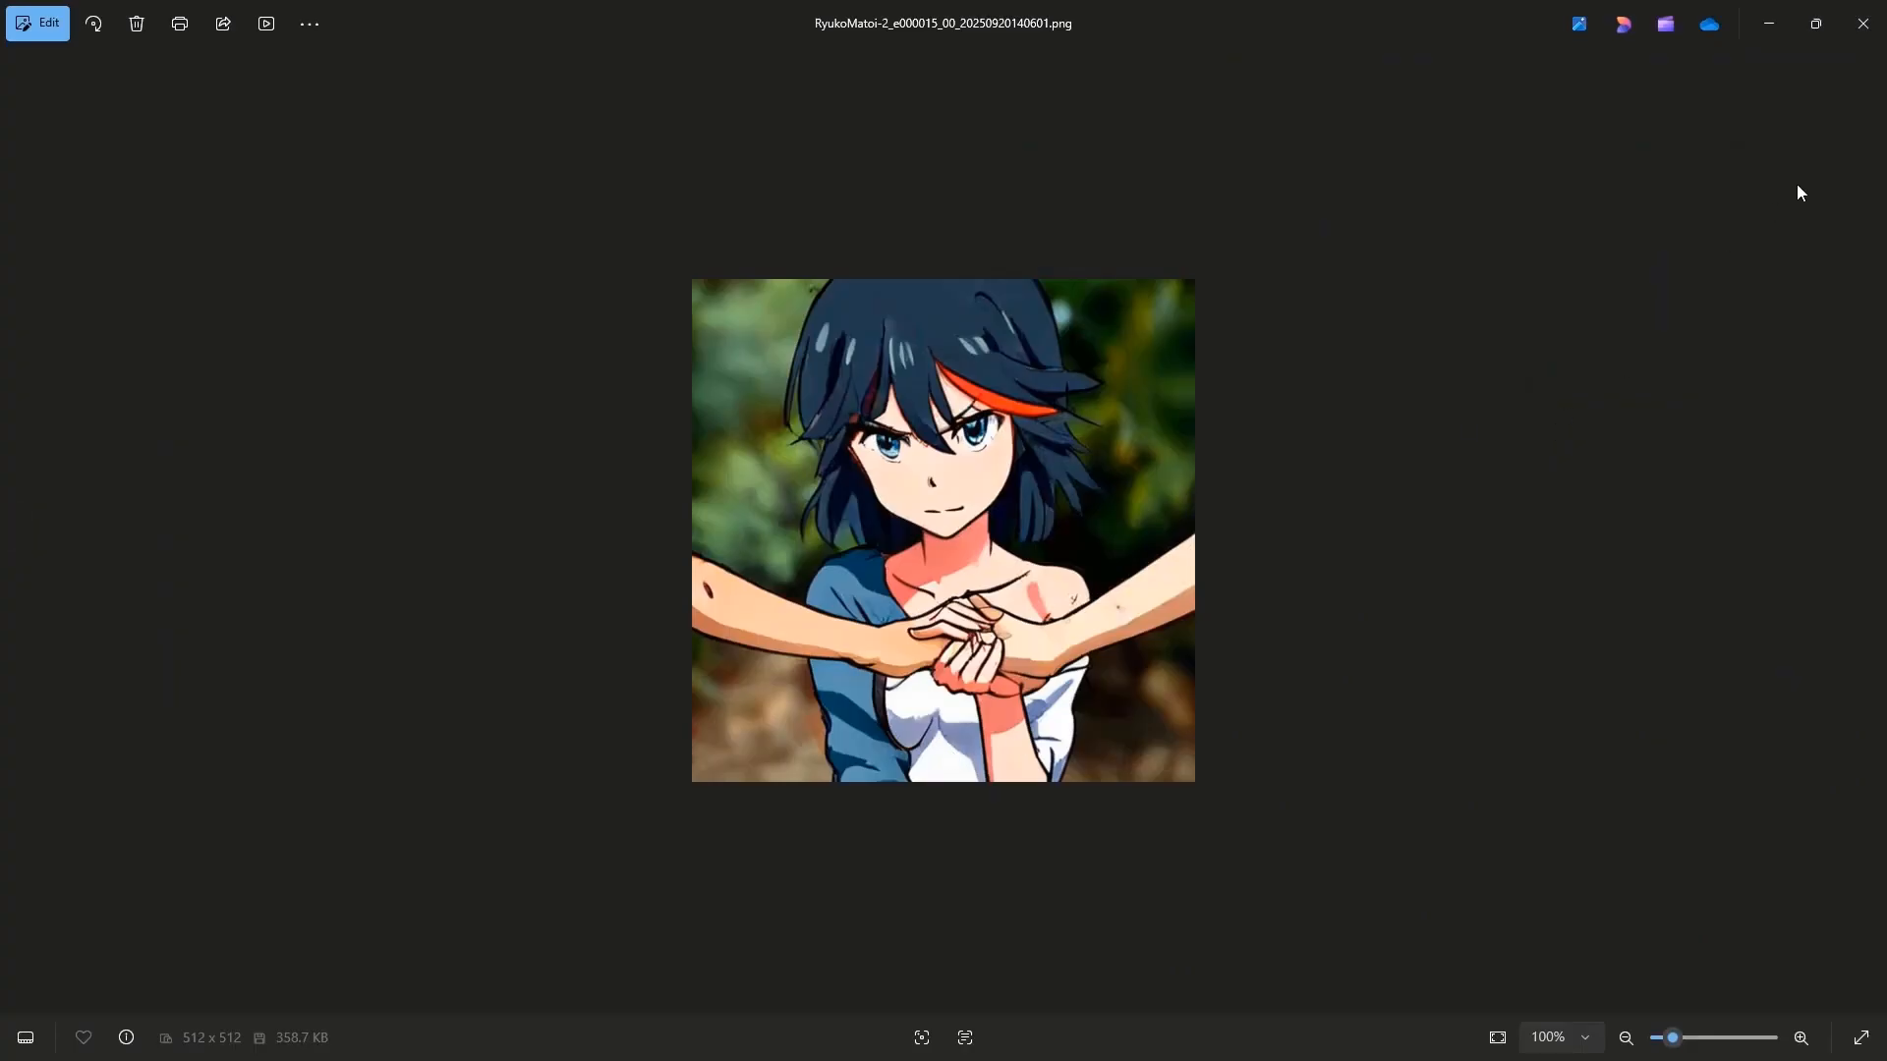
{"action": "left_click", "coordinate": [1863, 24]}
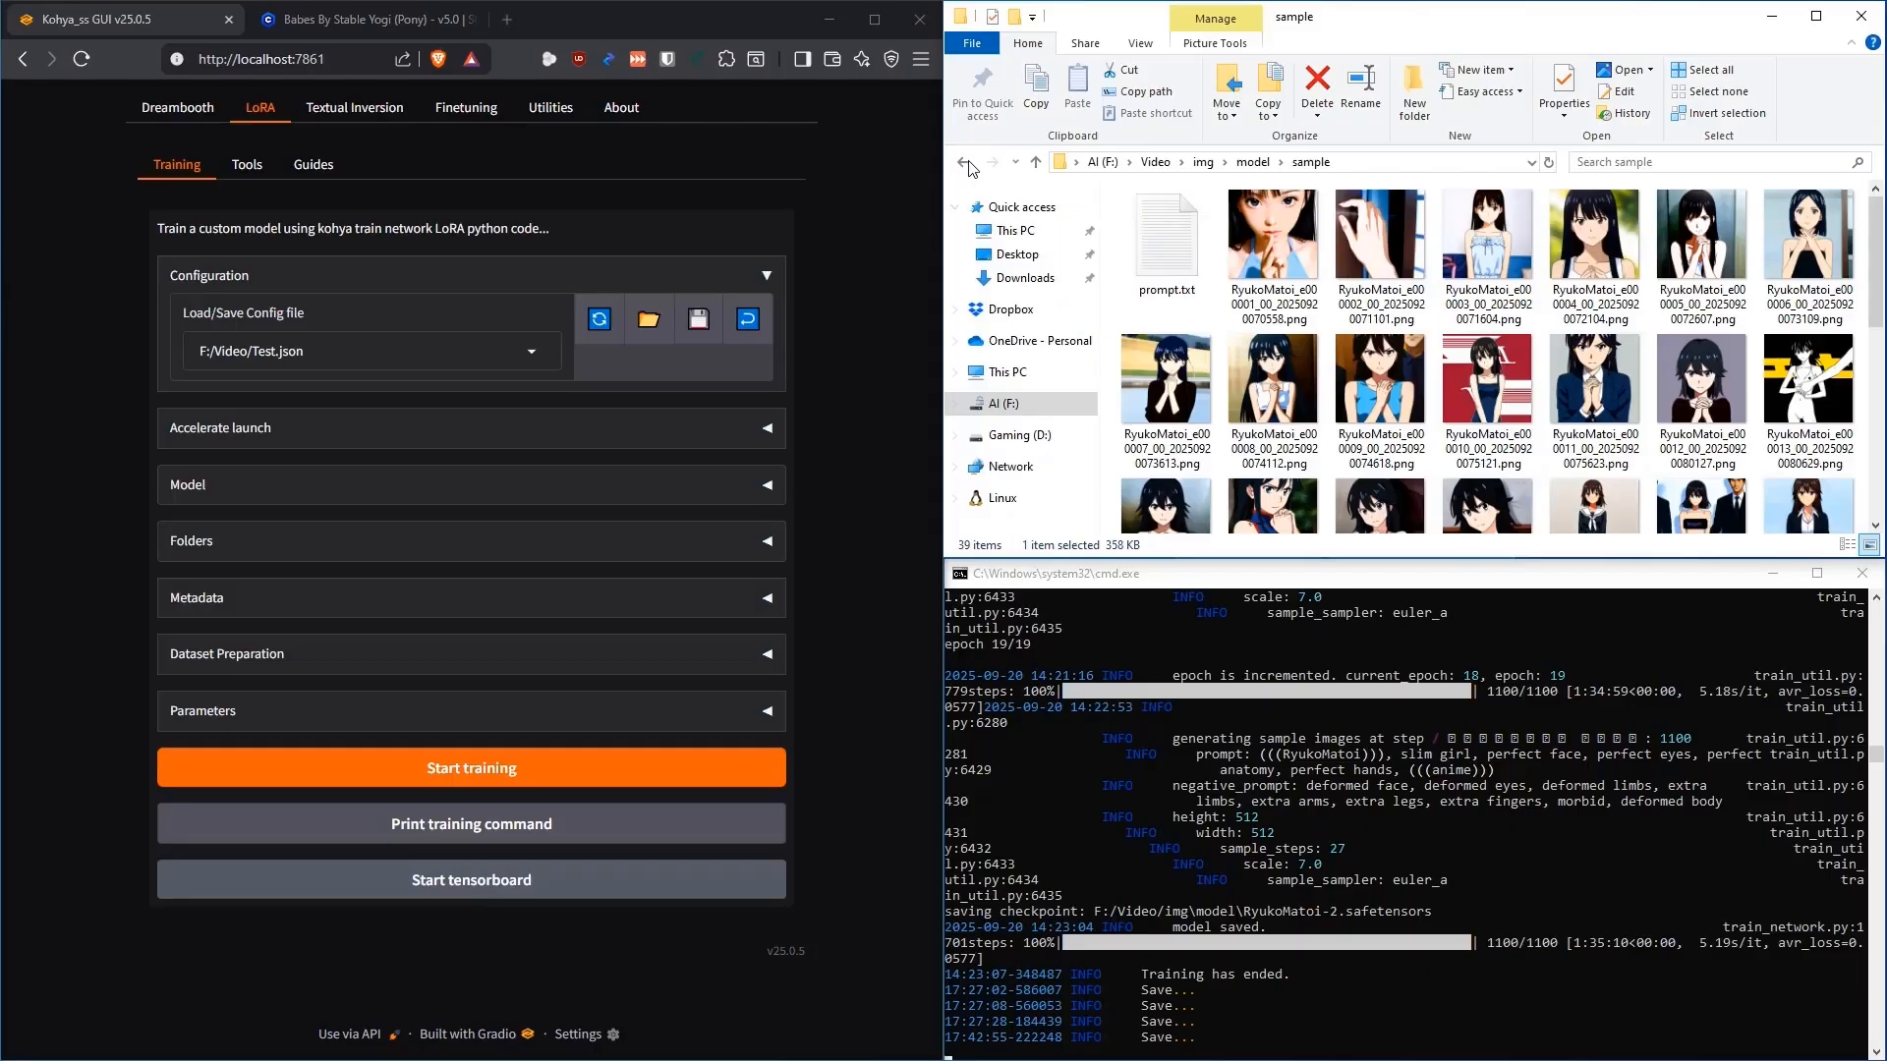
{"action": "left_click", "coordinate": [963, 162]}
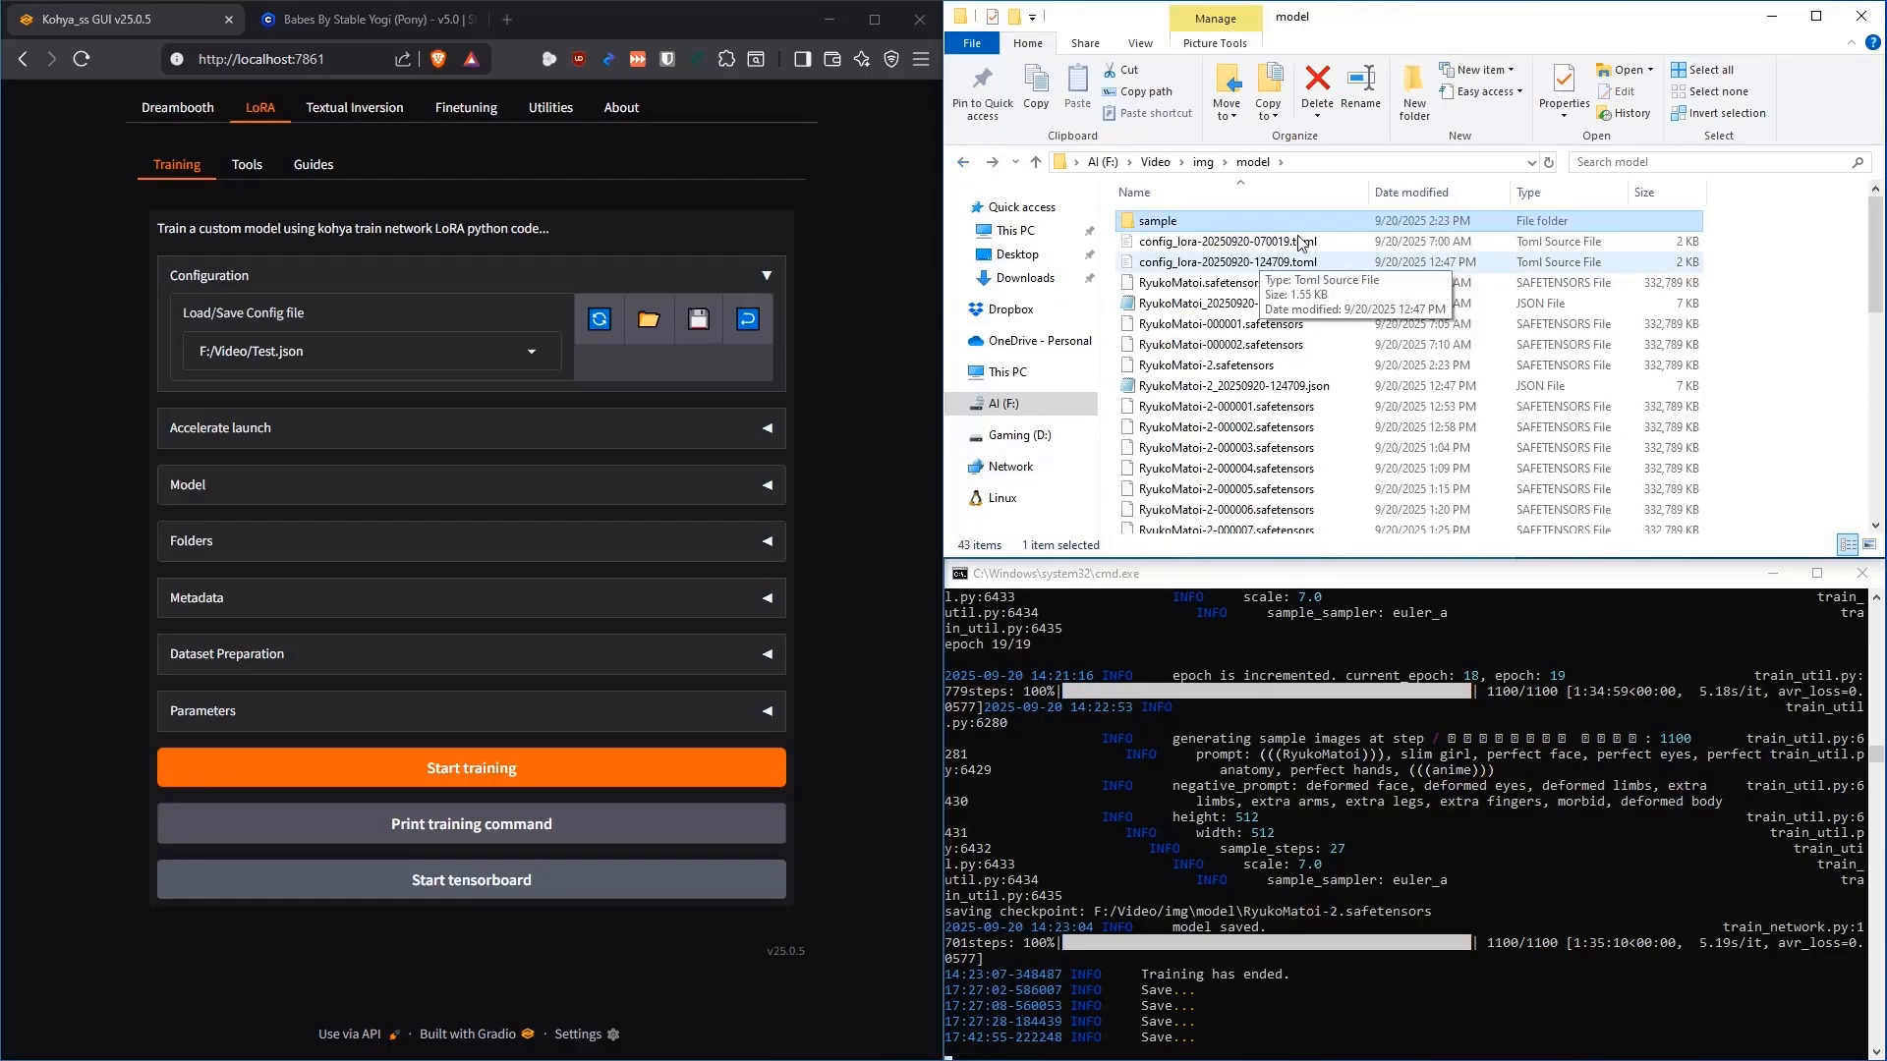
{"action": "left_click", "coordinate": [1265, 368]}
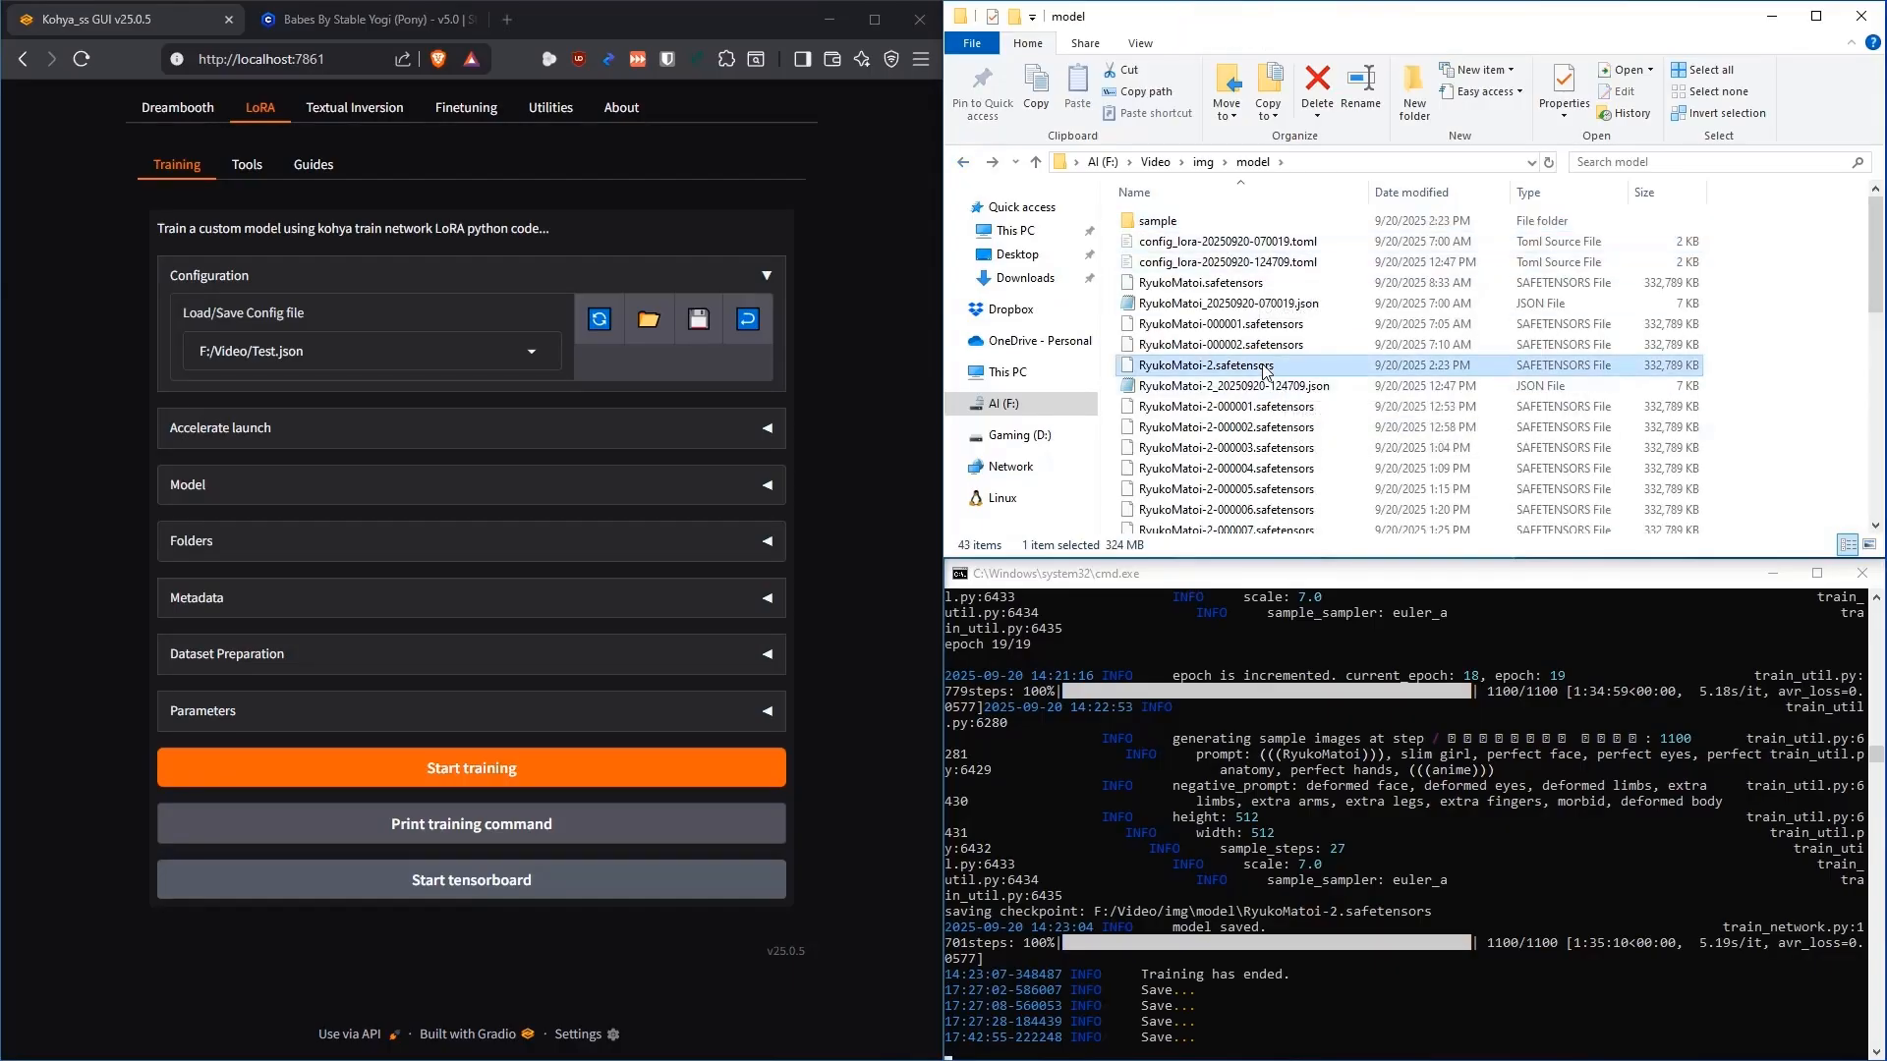
{"action": "left_click", "coordinate": [1240, 284]}
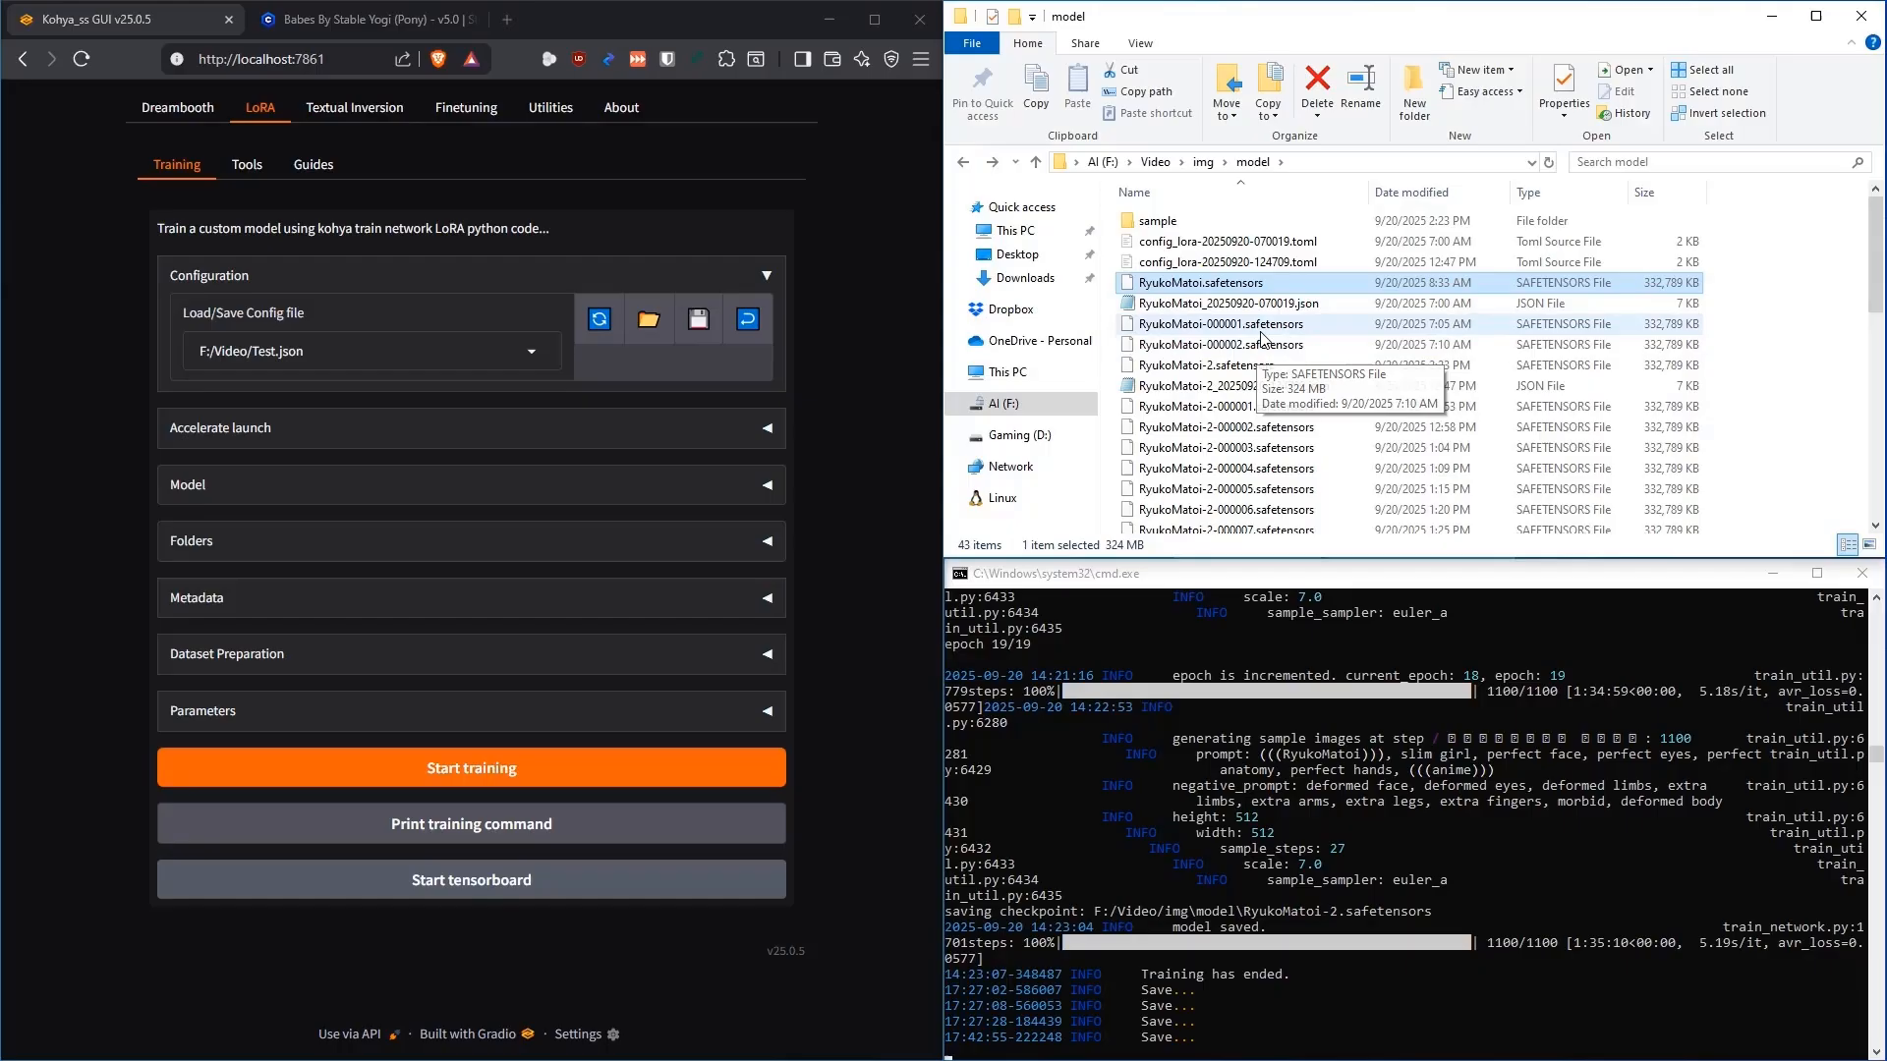
{"action": "scroll", "coordinate": [1313, 339], "scroll_direction": "down", "scroll_amount": 9}
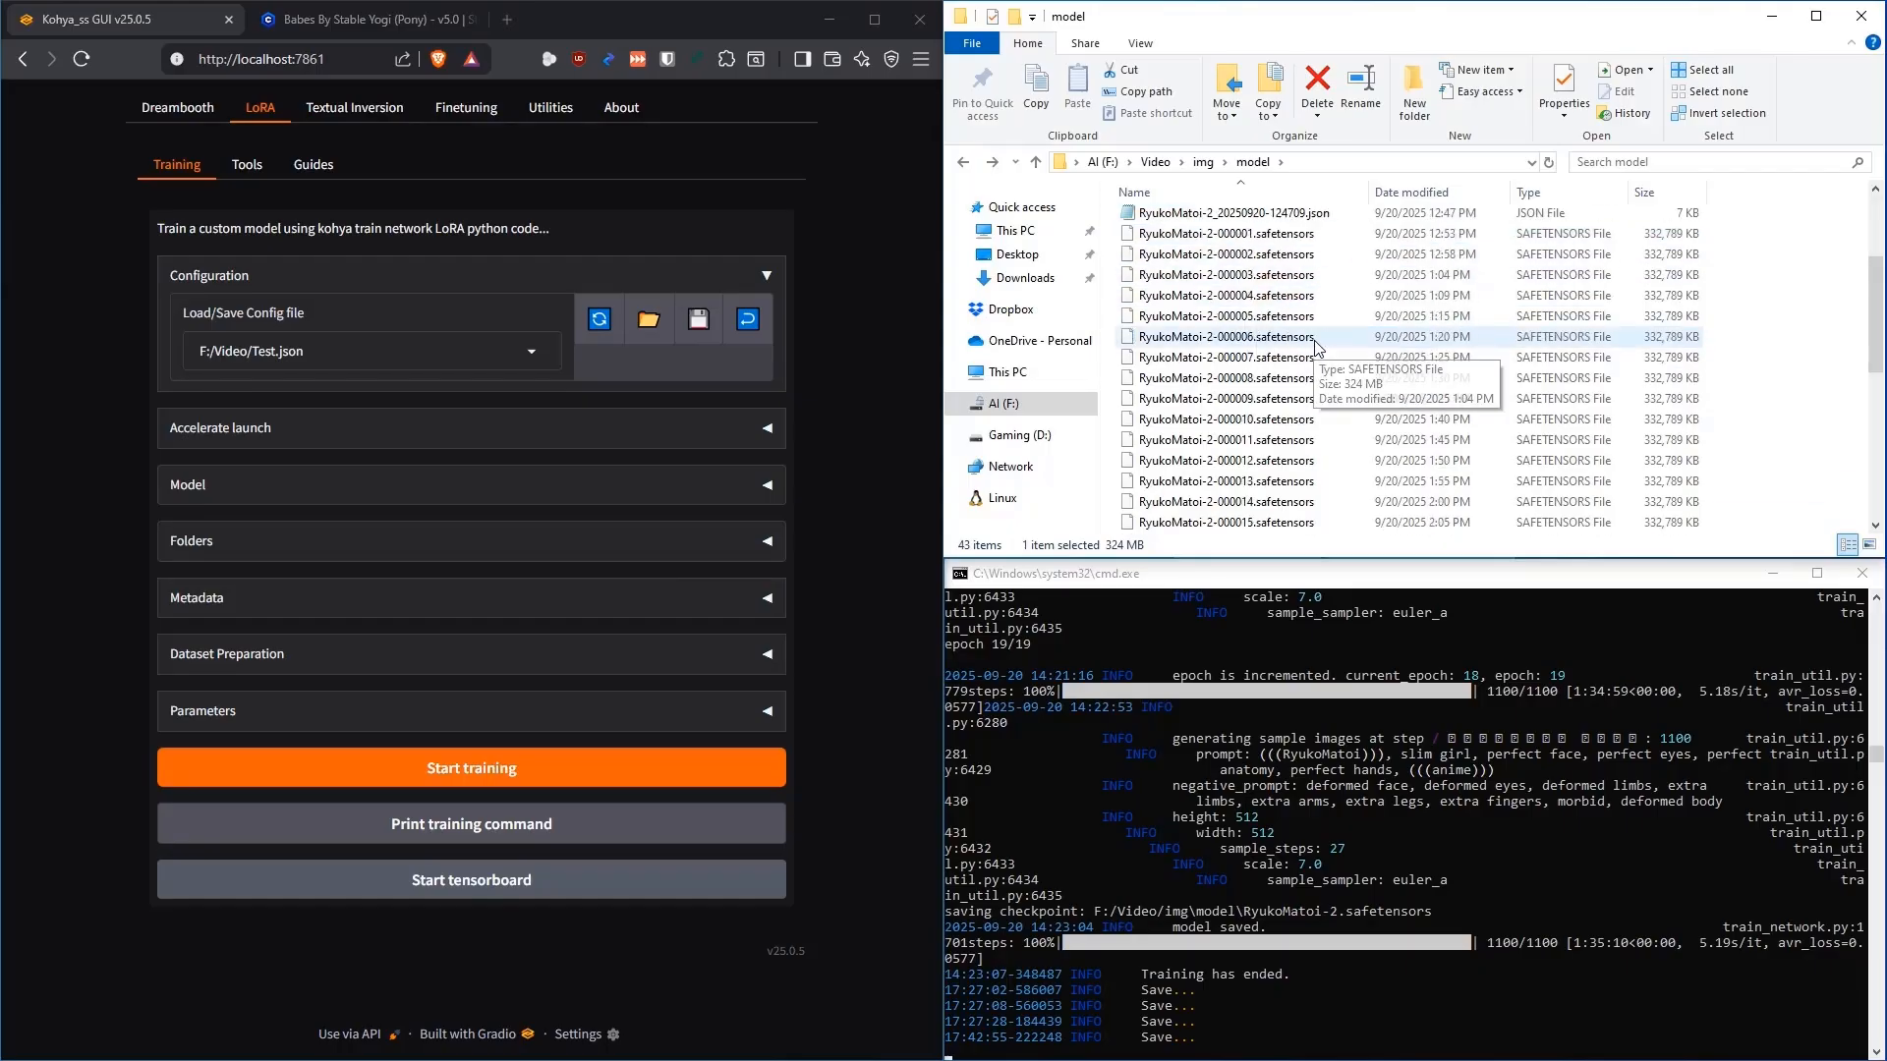
{"action": "scroll", "coordinate": [1238, 354], "scroll_direction": "up", "scroll_amount": 9}
{"action": "left_click", "coordinate": [1252, 305]}
{"action": "left_click", "coordinate": [1242, 286]}
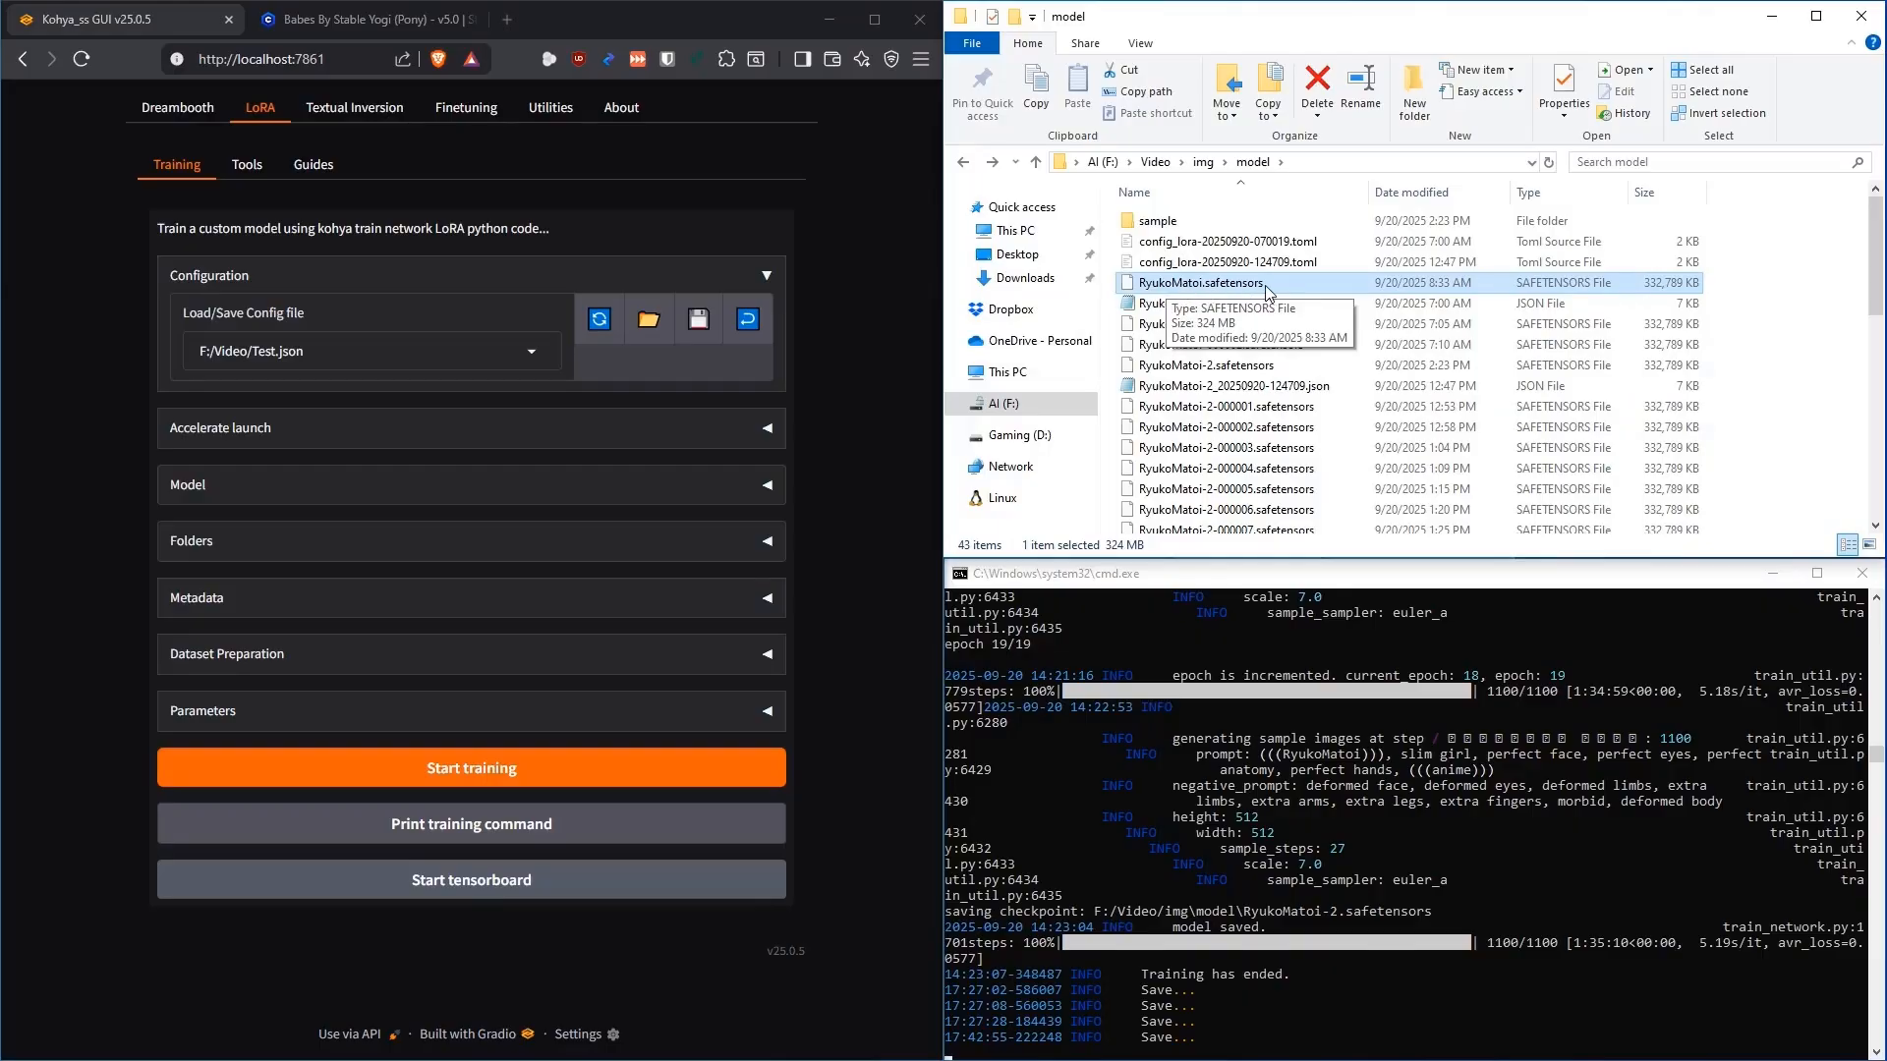
{"action": "left_click", "coordinate": [844, 377]}
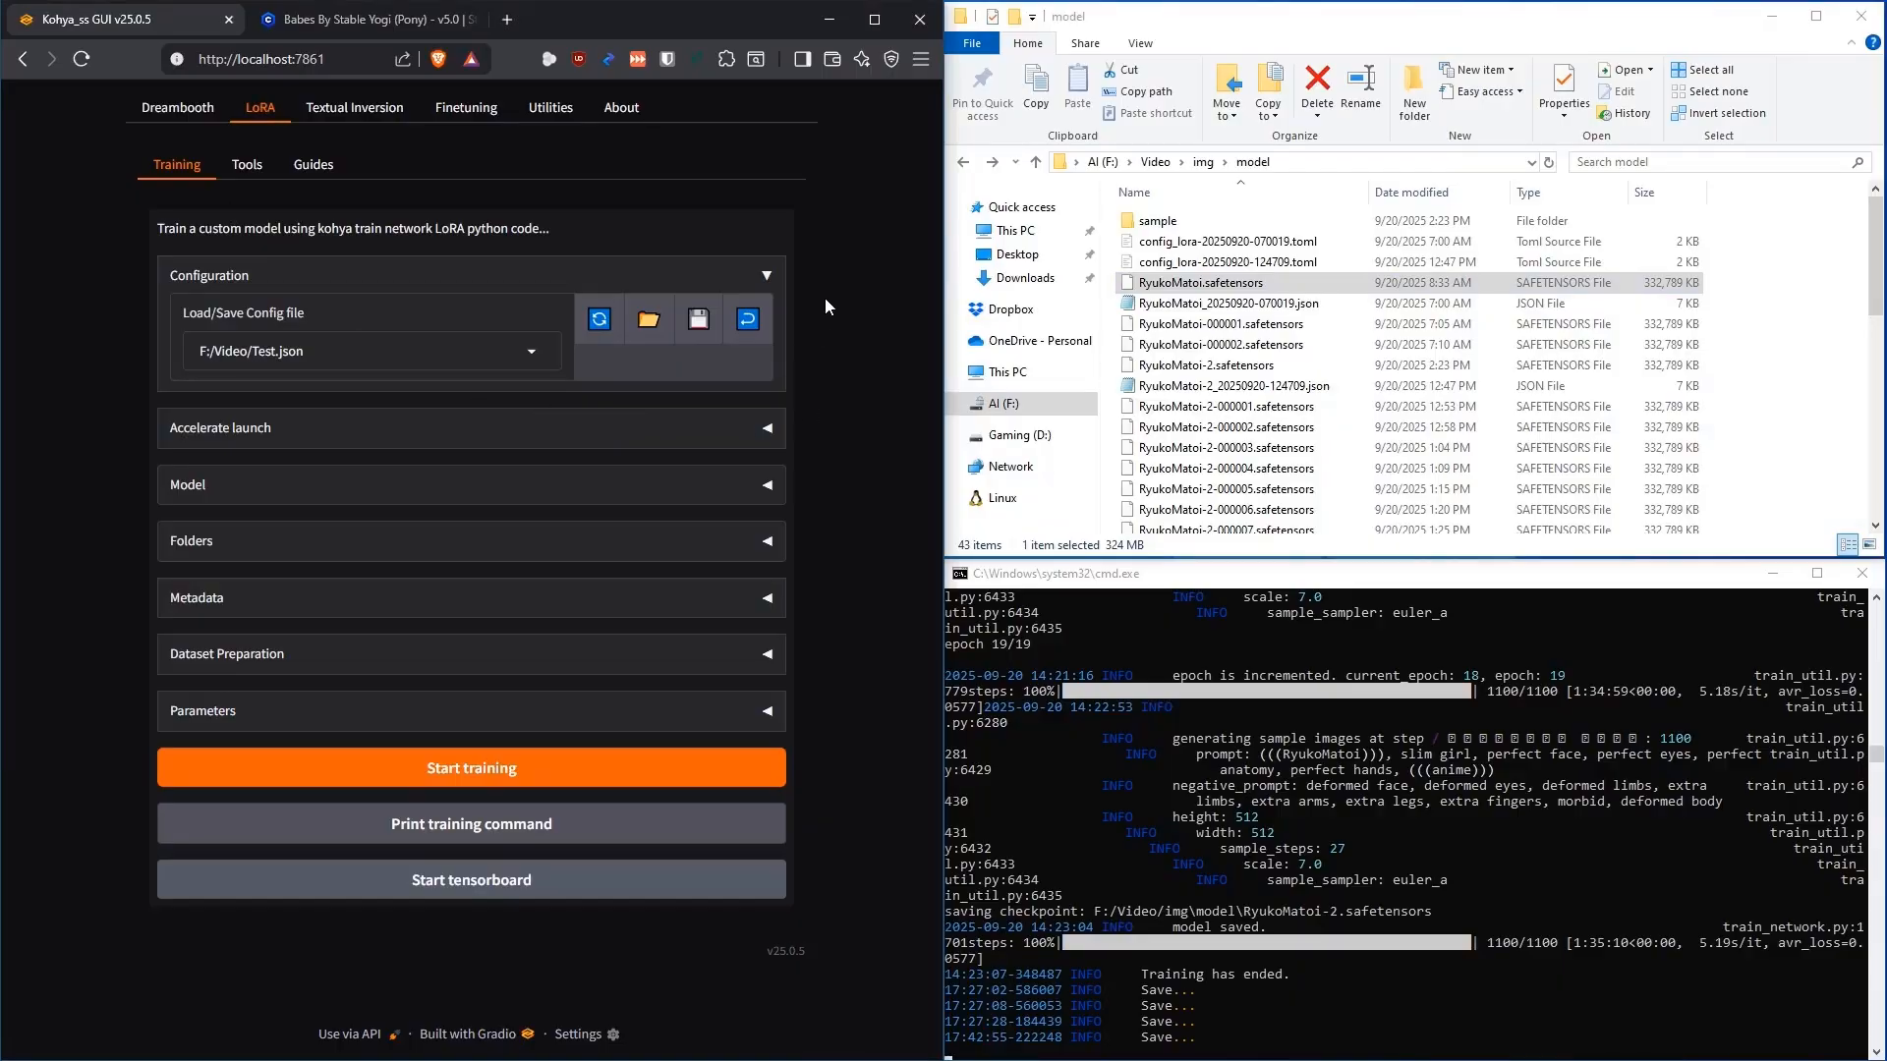
Expand the Model settings, then switch to the Babes By Stable Yogi (Pony) Civitai page
{"action": "left_click", "coordinate": [769, 486]}
{"action": "scroll", "coordinate": [845, 317], "scroll_direction": "down", "scroll_amount": 2}
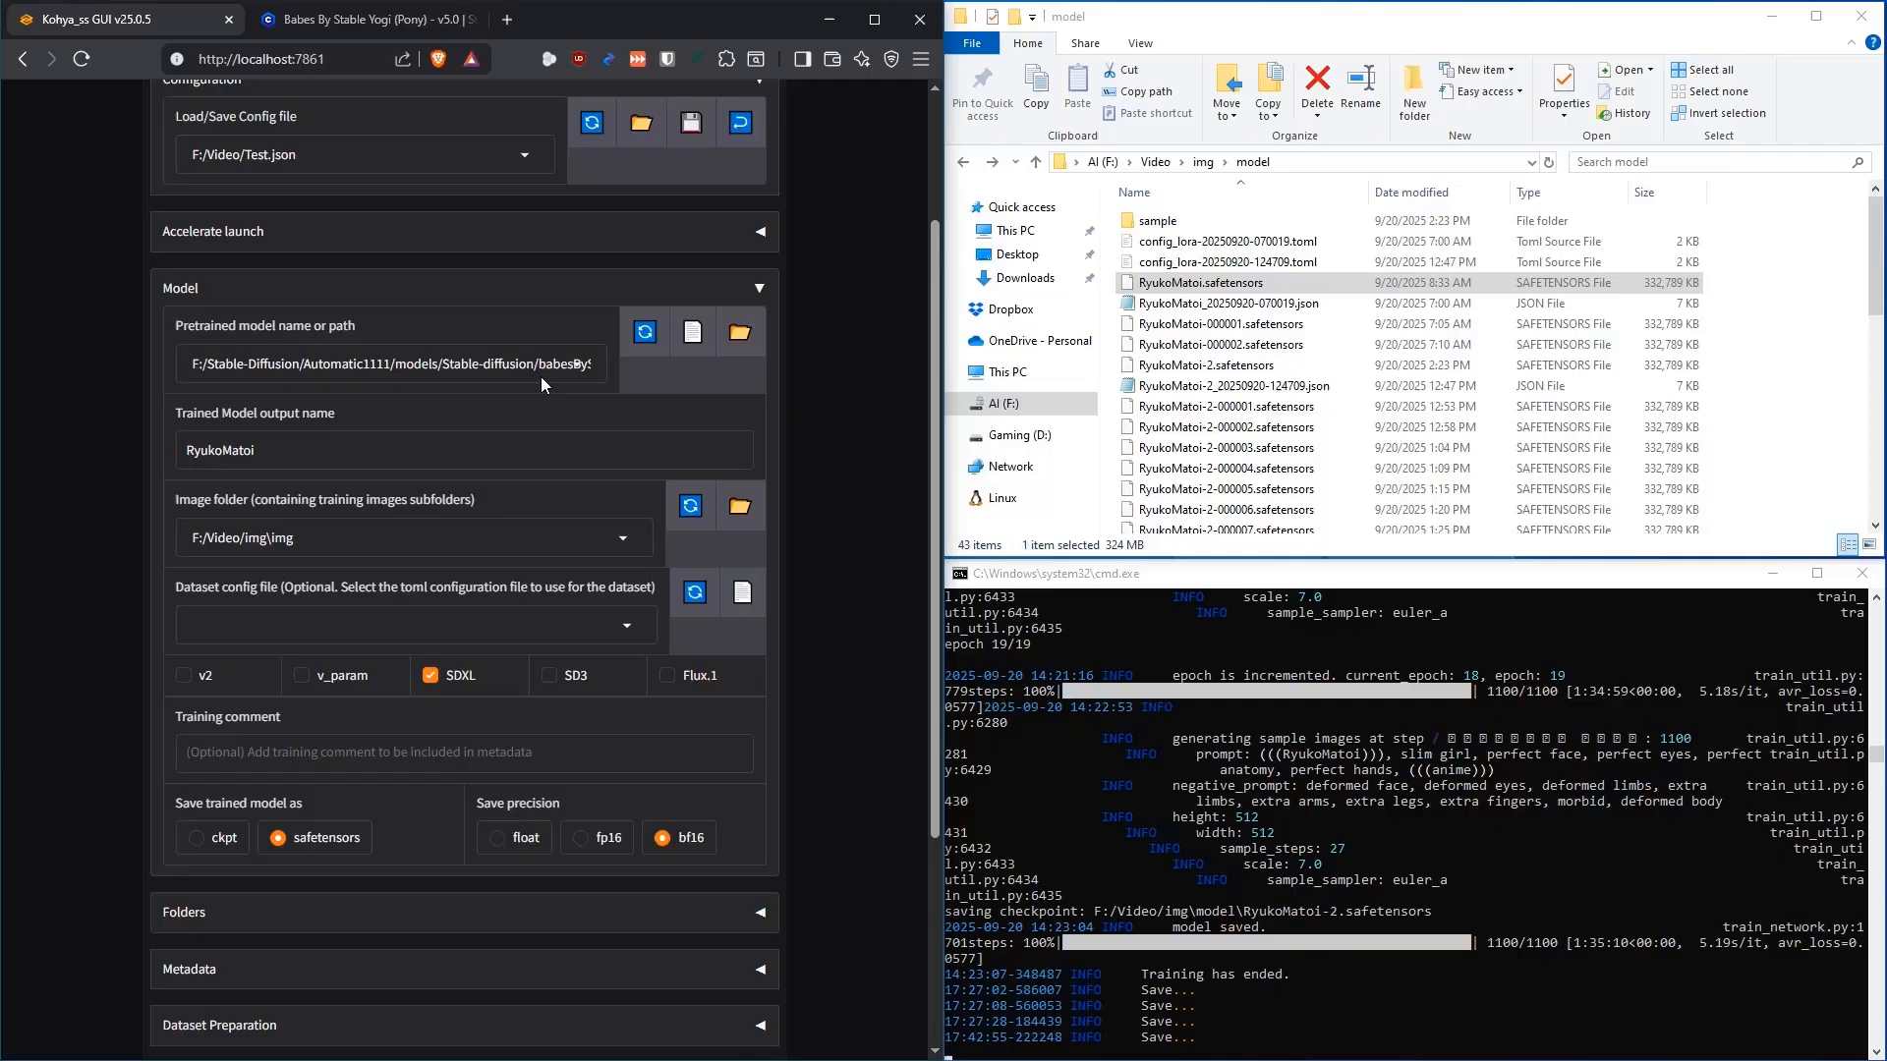
{"action": "left_click", "coordinate": [374, 20]}
{"action": "left_click_drag", "start_coordinate": [326, 221], "coordinate": [17, 220]}
{"action": "left_click", "coordinate": [460, 211]}
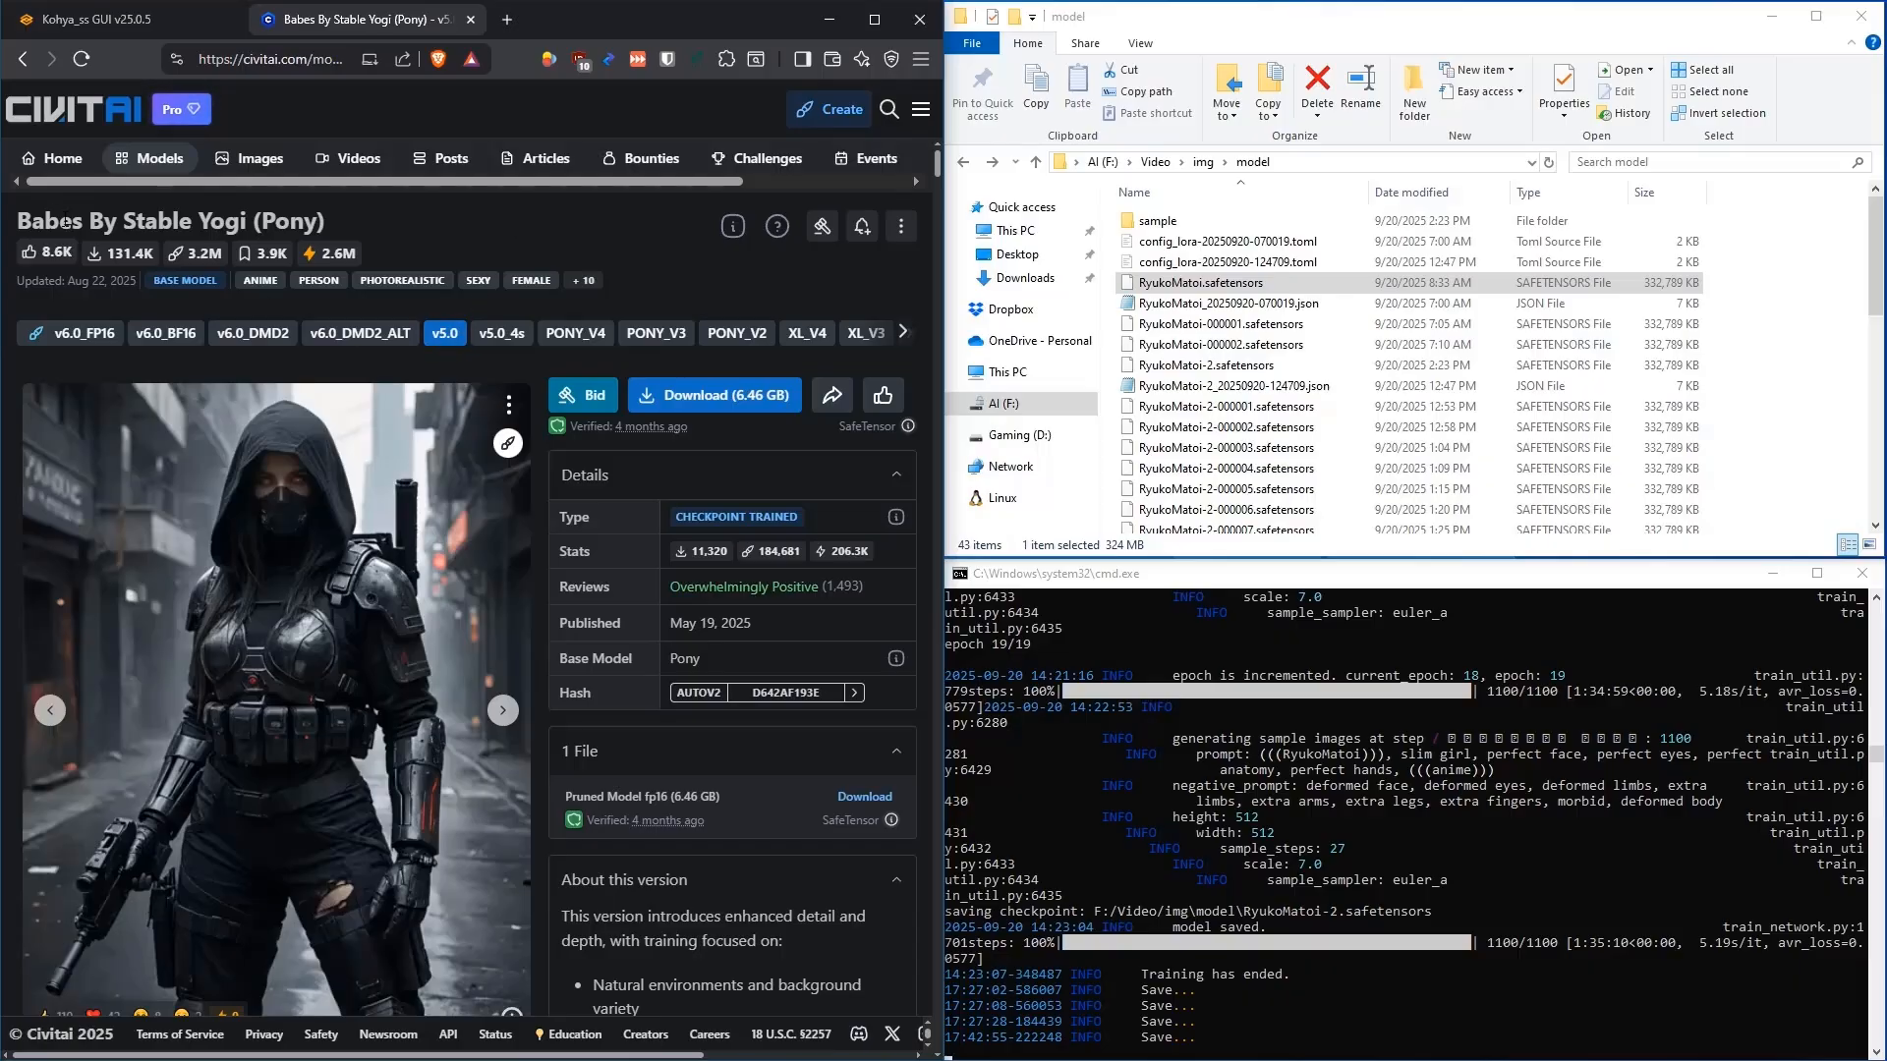
Scroll through the Babes By Stable Yogi (Pony) model page and its image gallery
{"action": "left_click_drag", "start_coordinate": [332, 227], "coordinate": [252, 224]}
{"action": "left_click", "coordinate": [470, 215]}
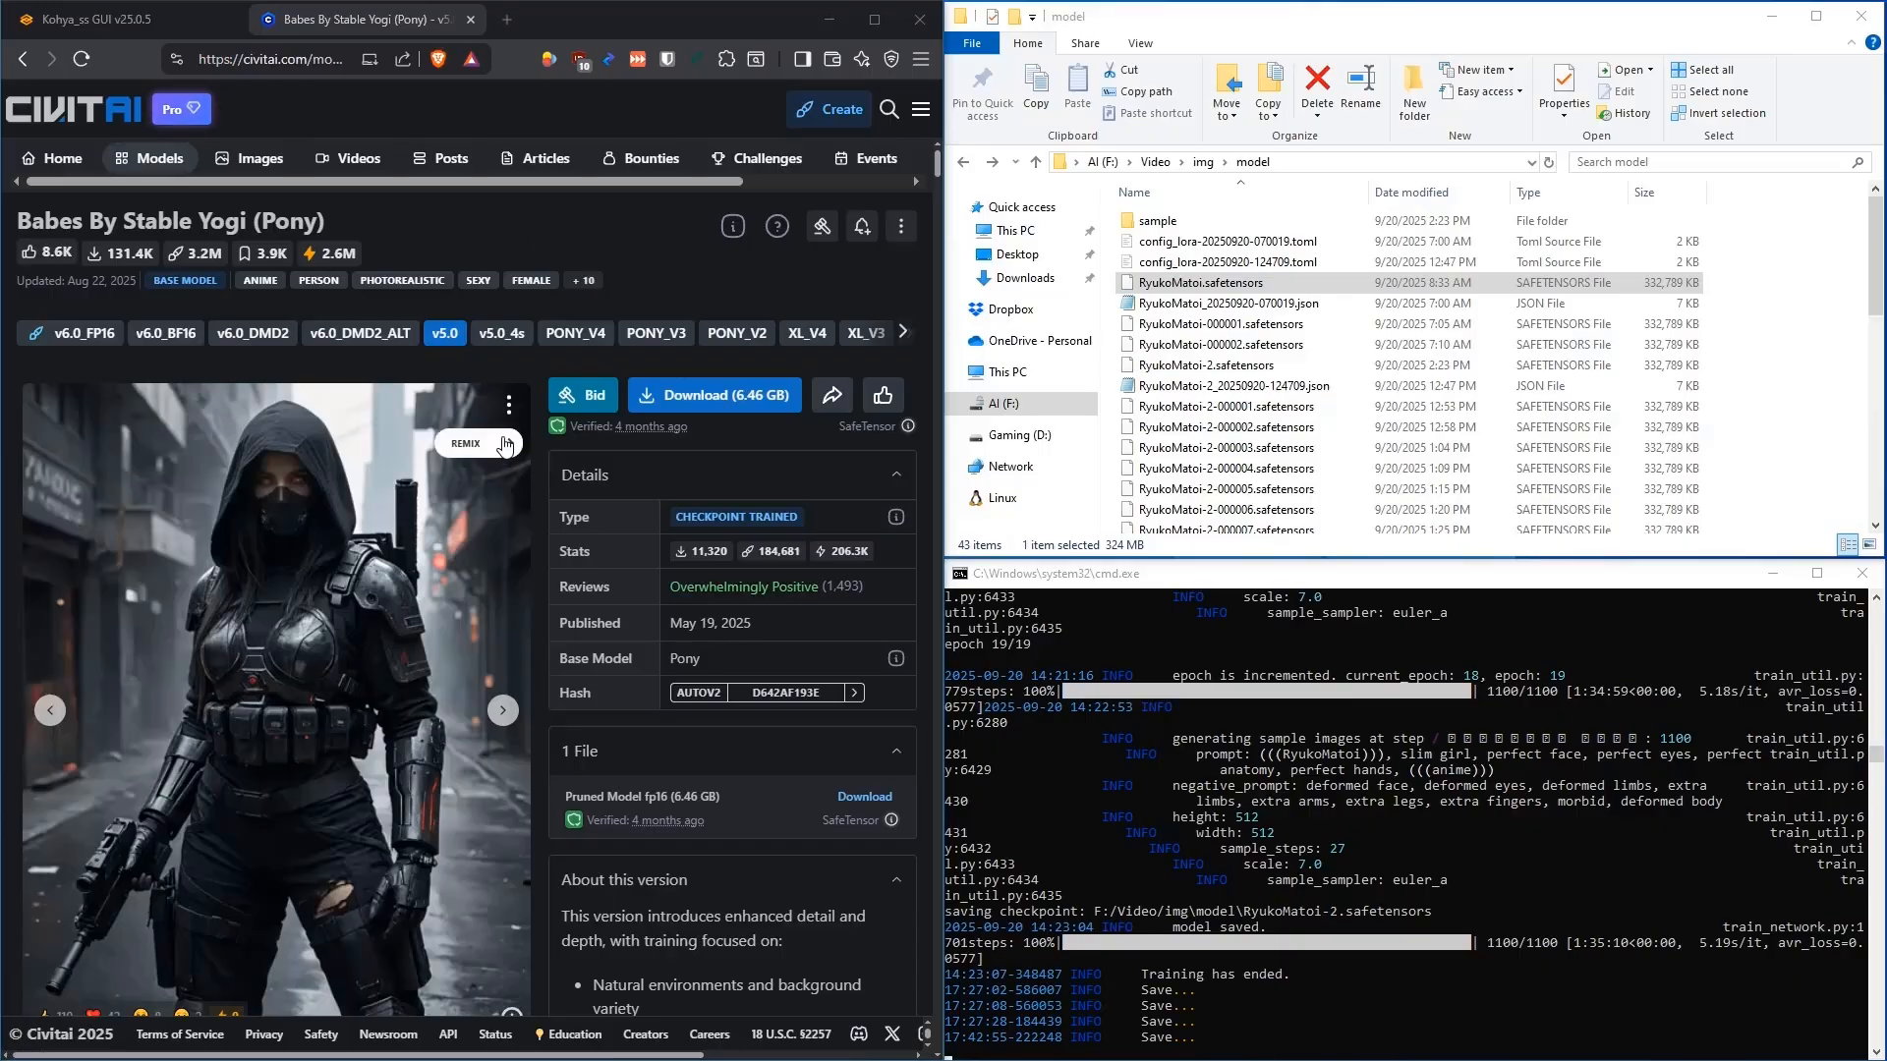
{"action": "scroll", "coordinate": [544, 500], "scroll_direction": "down", "scroll_amount": 6}
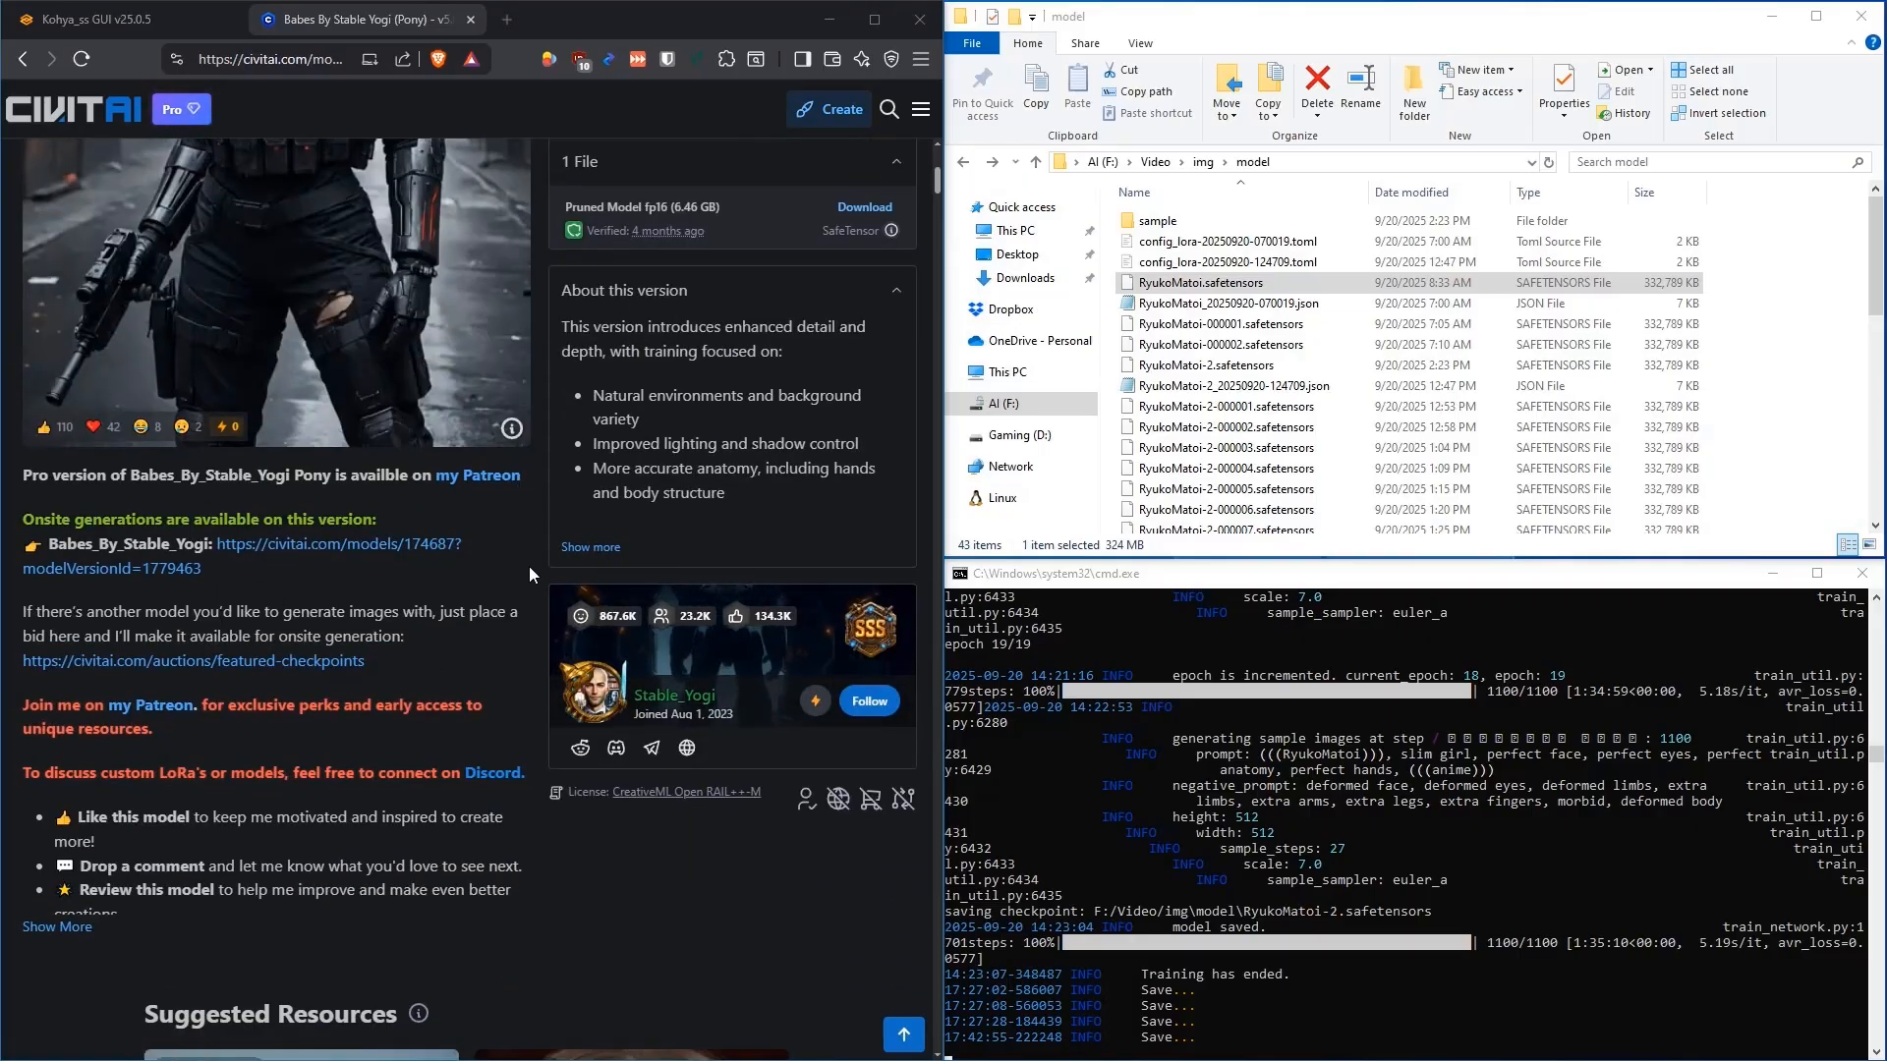
{"action": "scroll", "coordinate": [529, 590], "scroll_direction": "up", "scroll_amount": 2}
{"action": "scroll", "coordinate": [529, 591], "scroll_direction": "up", "scroll_amount": 2}
{"action": "scroll", "coordinate": [535, 595], "scroll_direction": "down", "scroll_amount": 5}
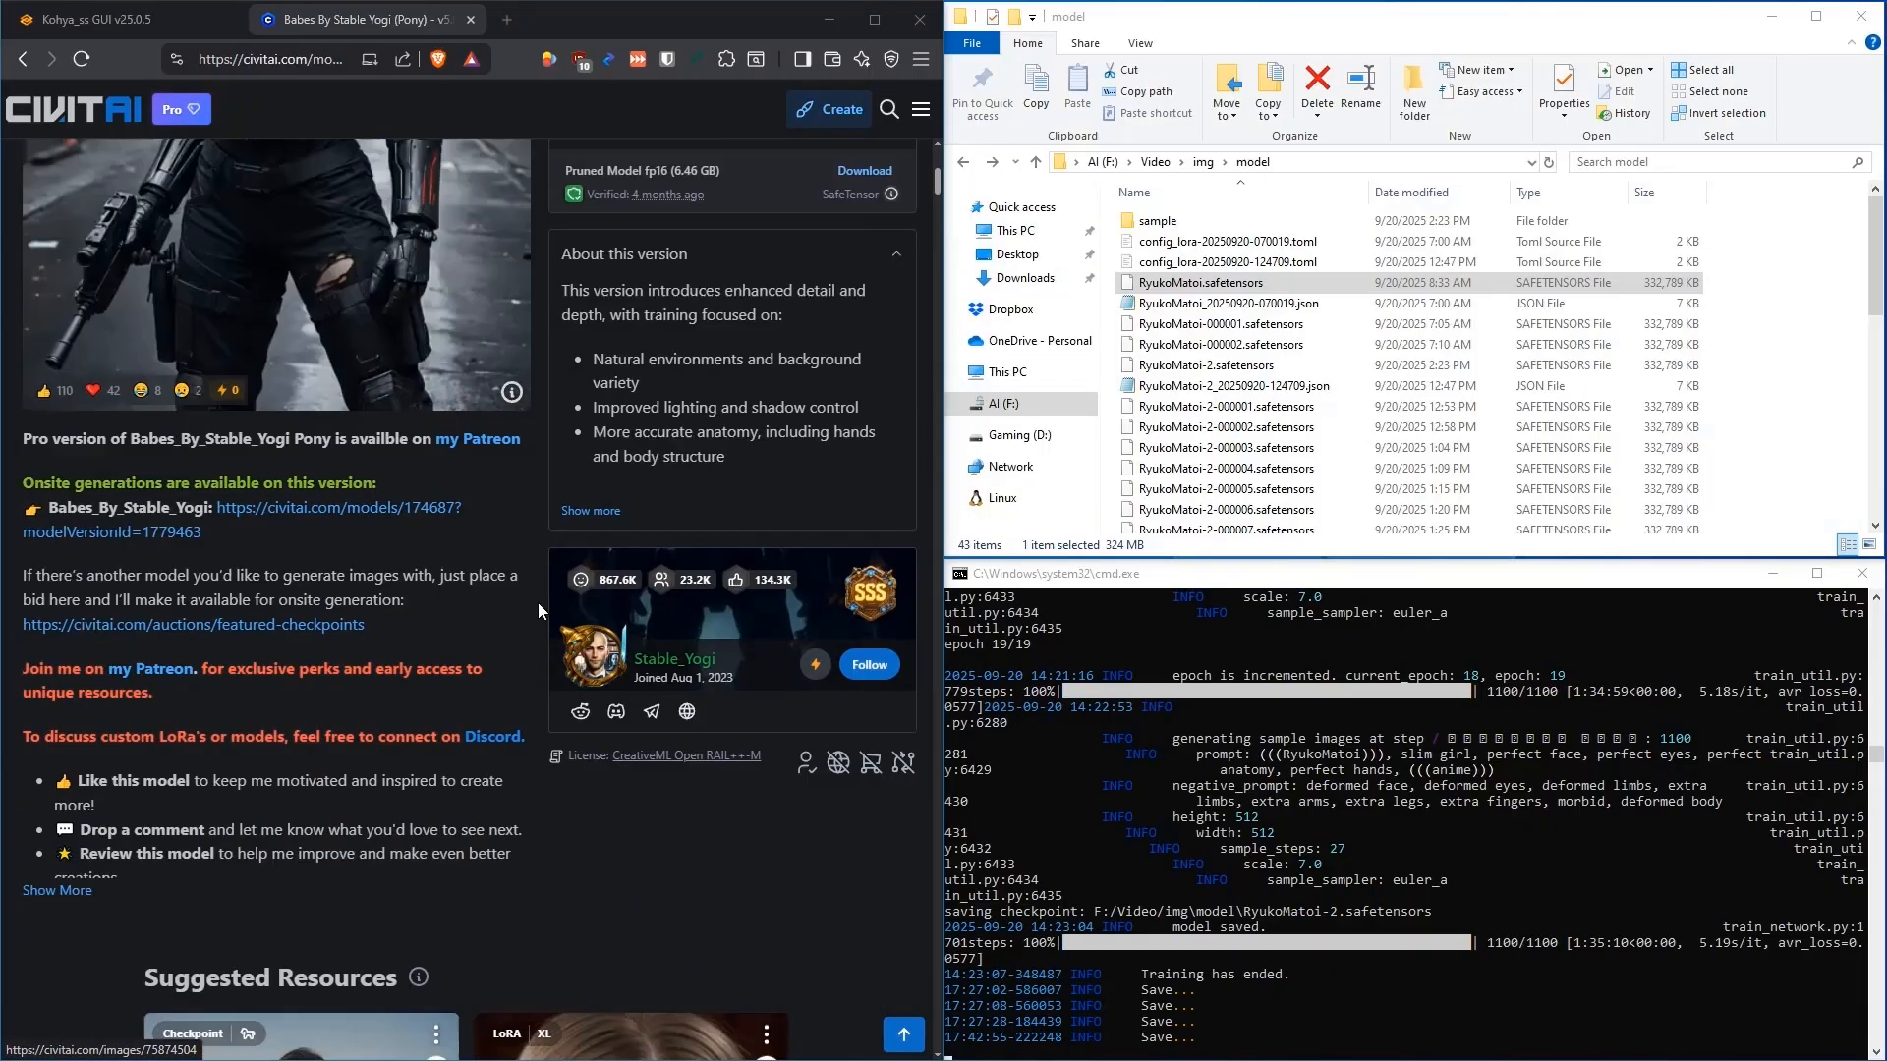
{"action": "scroll", "coordinate": [503, 574], "scroll_direction": "down", "scroll_amount": 15}
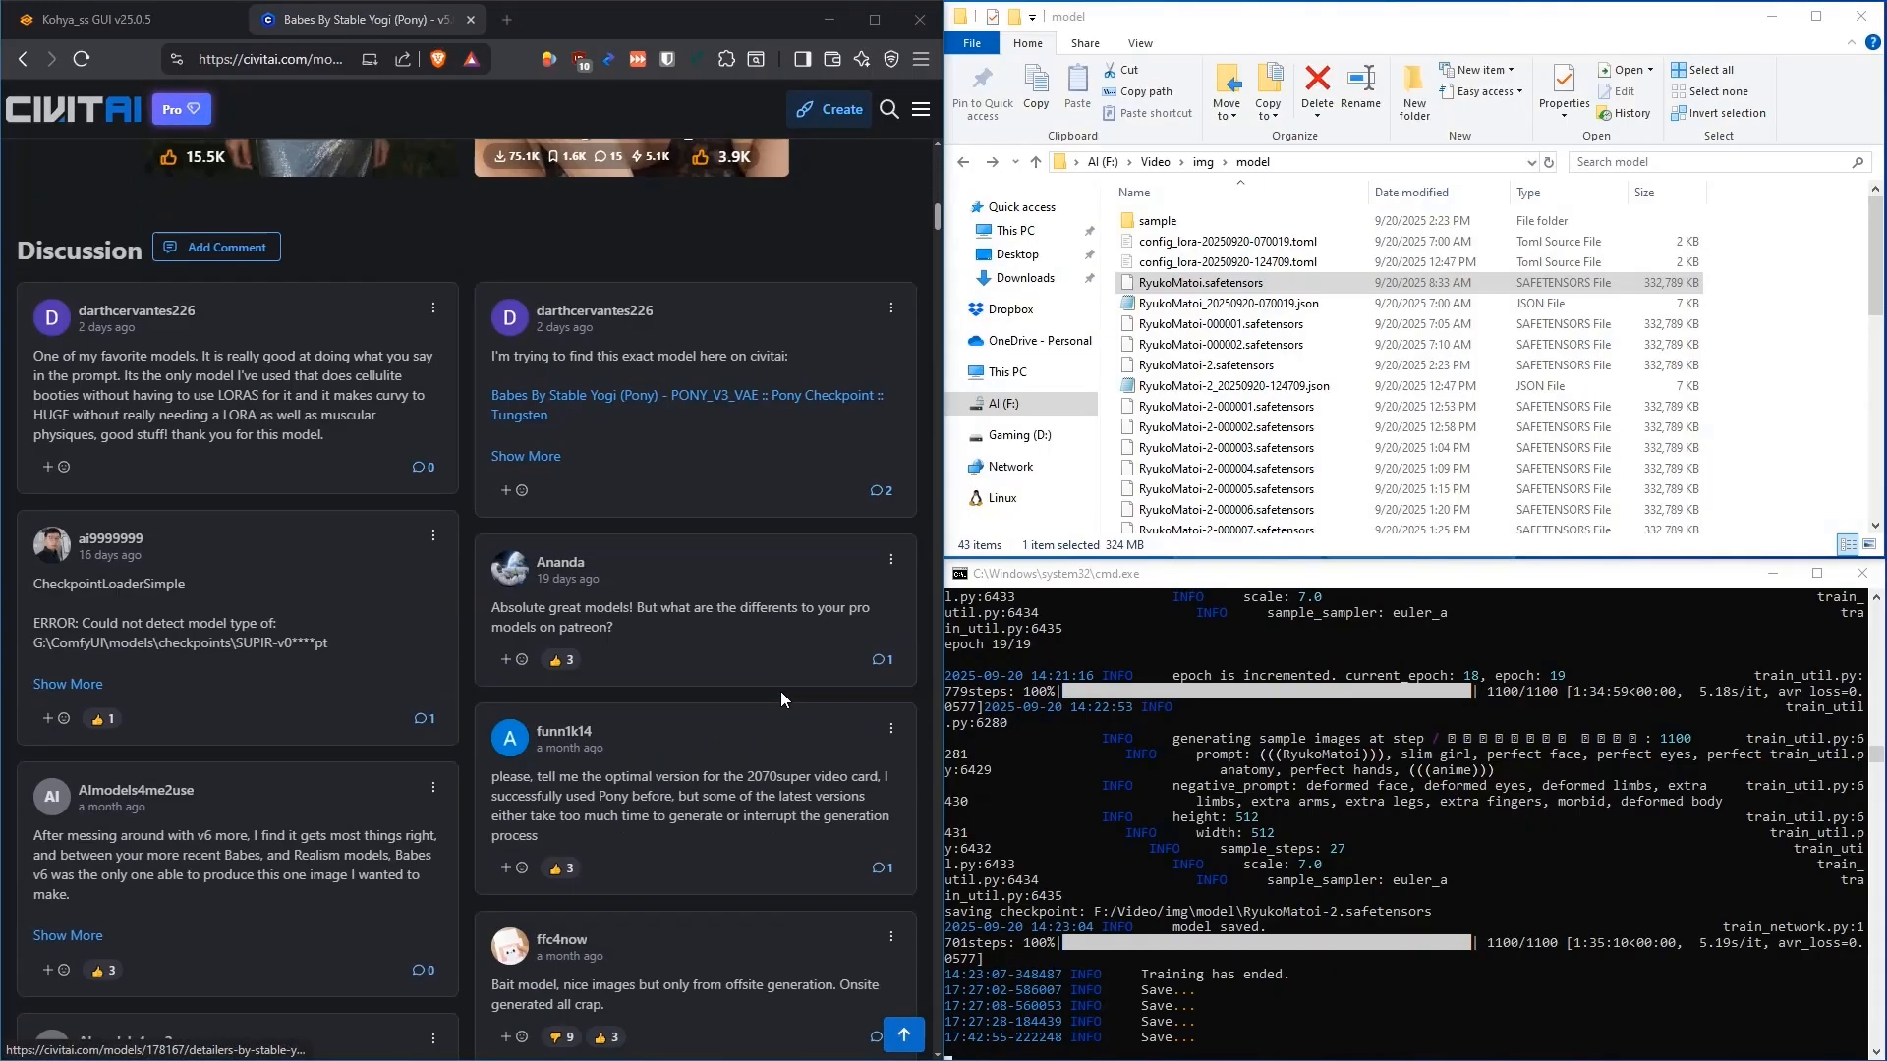
{"action": "scroll", "coordinate": [786, 683], "scroll_direction": "down", "scroll_amount": 6}
{"action": "scroll", "coordinate": [830, 634], "scroll_direction": "down", "scroll_amount": 1}
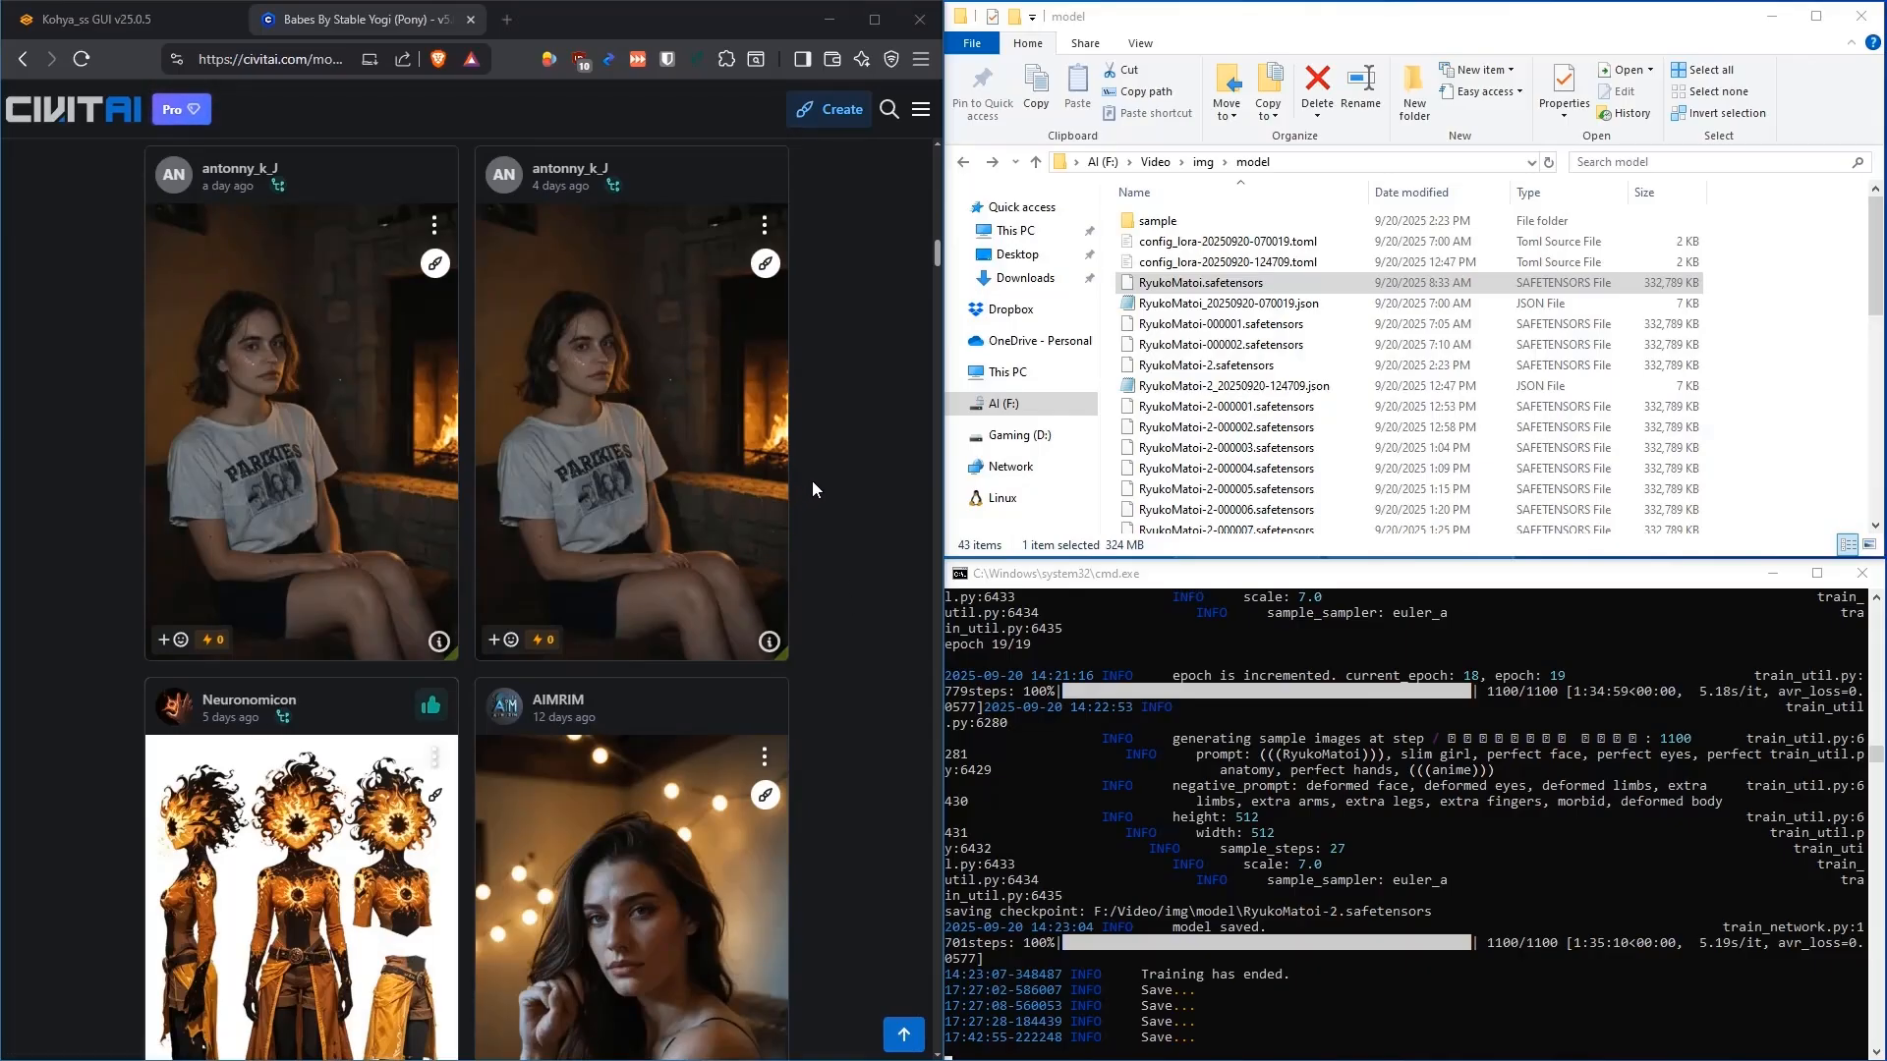
{"action": "scroll", "coordinate": [812, 486], "scroll_direction": "down", "scroll_amount": 1}
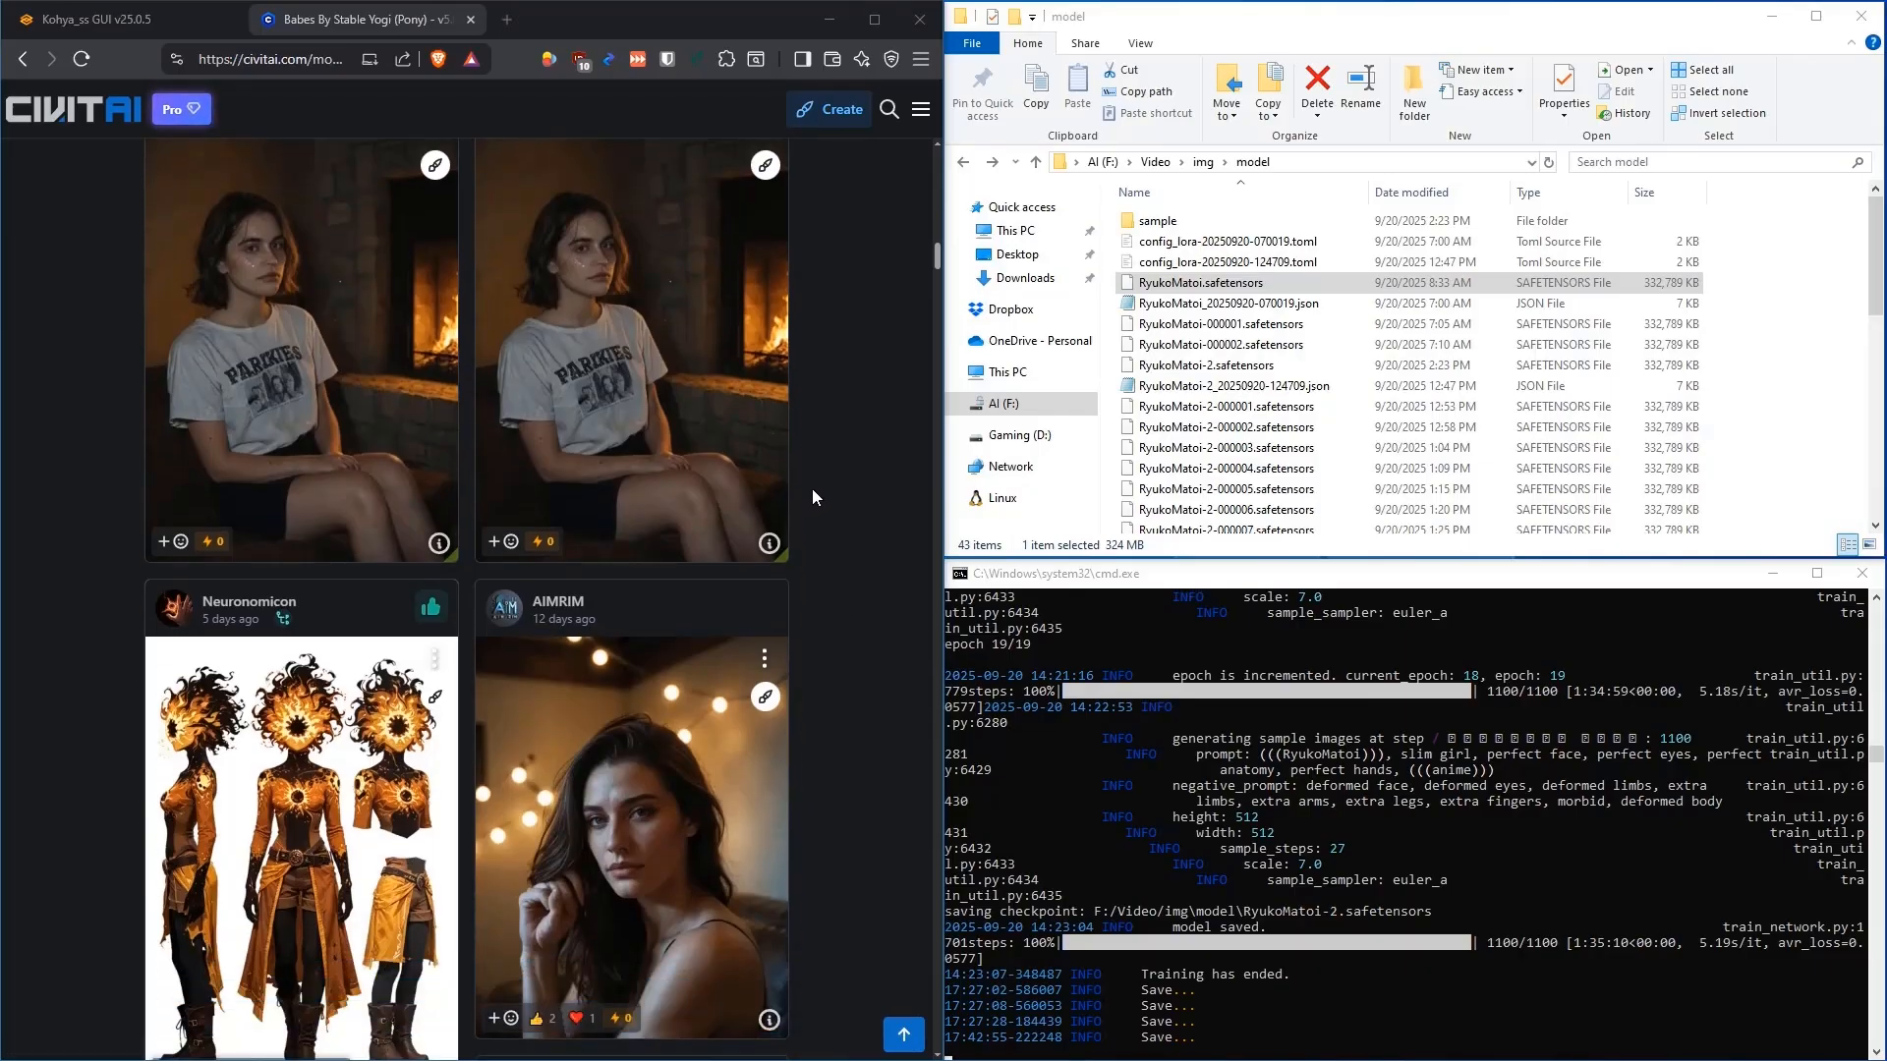
{"action": "scroll", "coordinate": [811, 487], "scroll_direction": "down", "scroll_amount": 5}
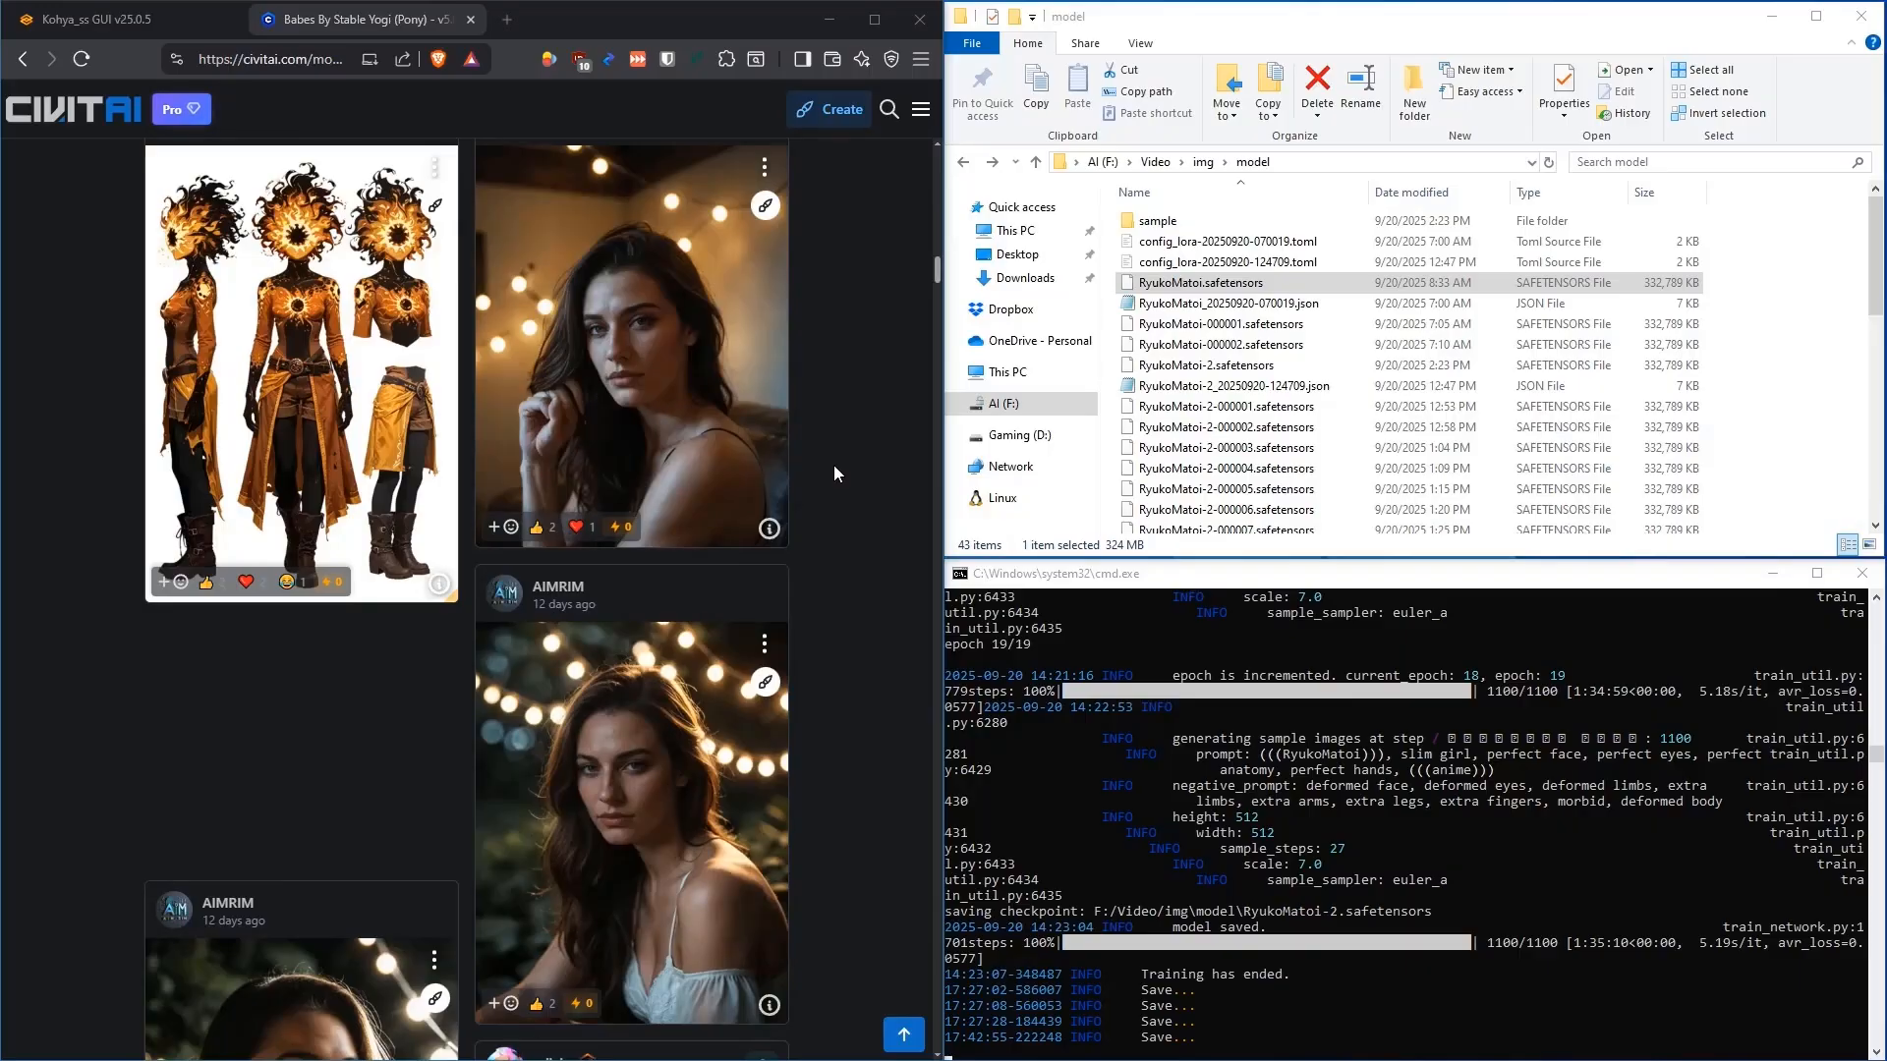
{"action": "scroll", "coordinate": [833, 474], "scroll_direction": "down", "scroll_amount": 1}
{"action": "scroll", "coordinate": [786, 491], "scroll_direction": "up", "scroll_amount": 2}
{"action": "scroll", "coordinate": [753, 510], "scroll_direction": "down", "scroll_amount": 3}
{"action": "scroll", "coordinate": [837, 450], "scroll_direction": "down", "scroll_amount": 8}
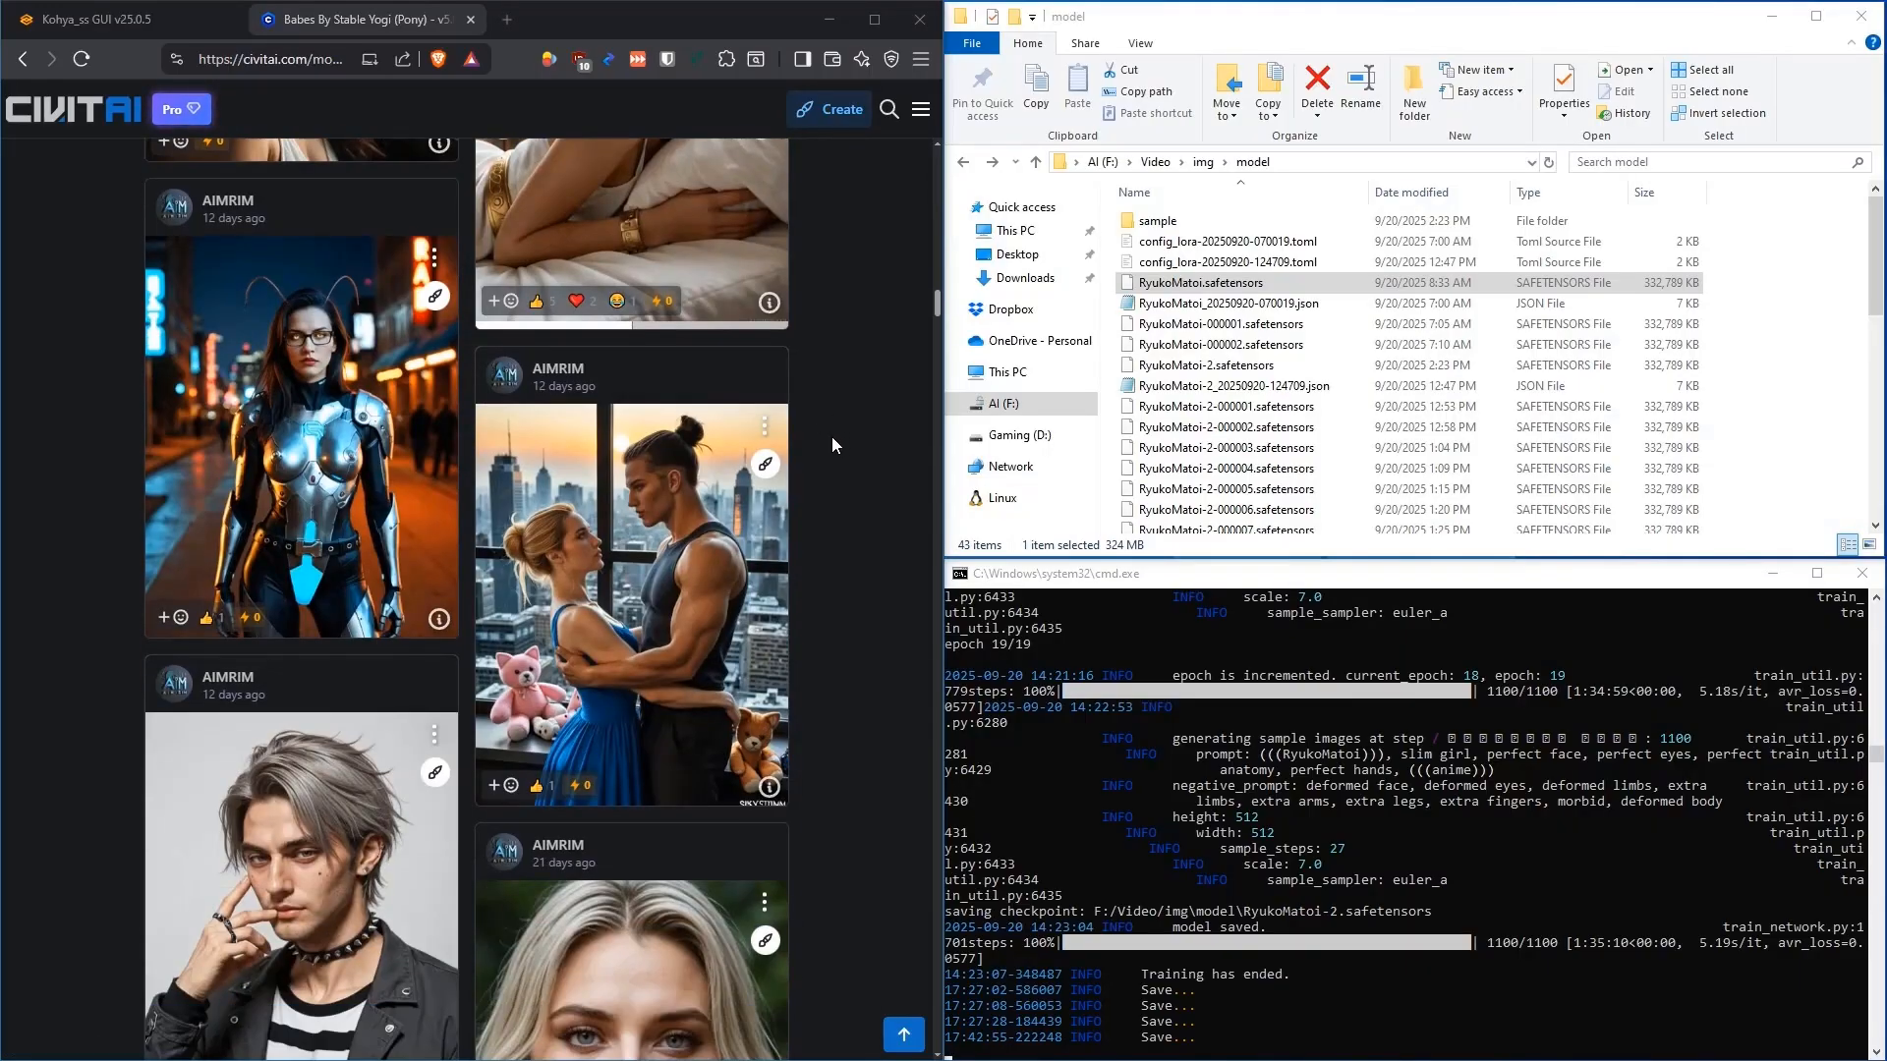
{"action": "scroll", "coordinate": [832, 435], "scroll_direction": "down", "scroll_amount": 5}
{"action": "scroll", "coordinate": [829, 445], "scroll_direction": "down", "scroll_amount": 2}
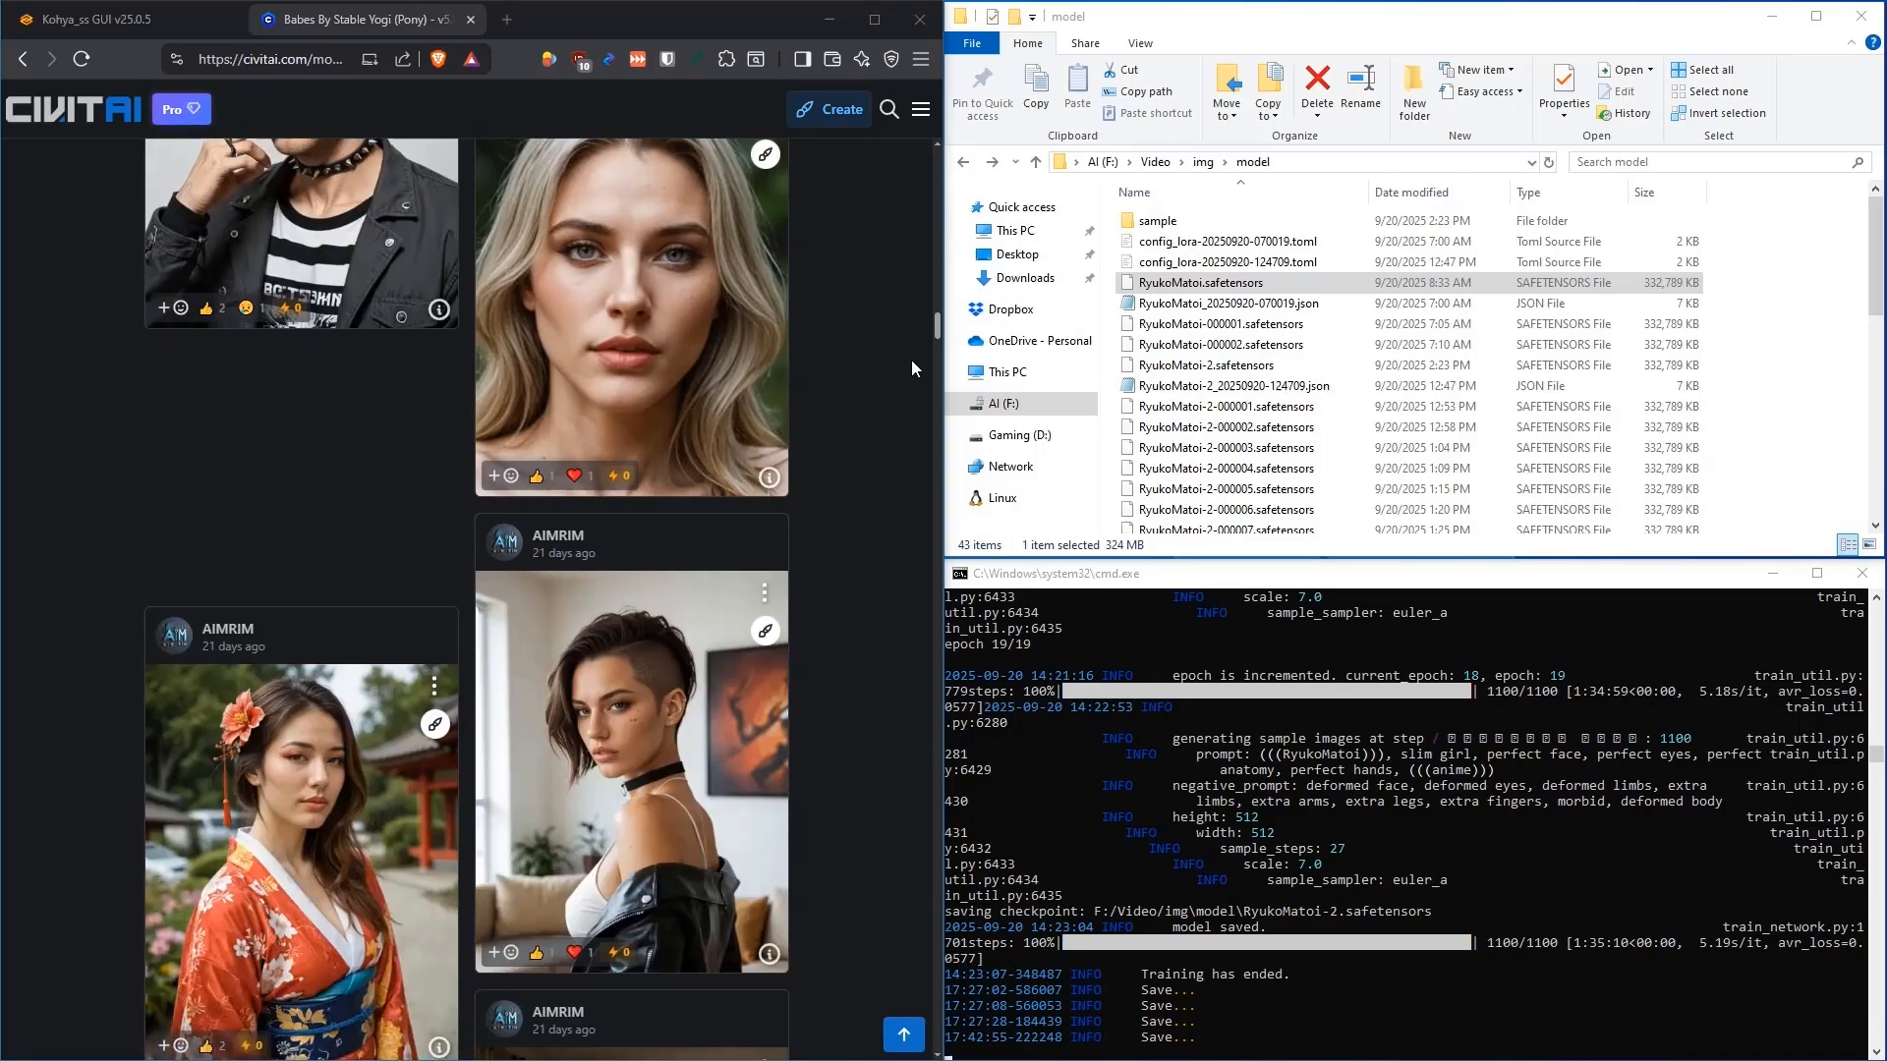
{"action": "left_click_drag", "start_coordinate": [935, 329], "coordinate": [912, 175]}
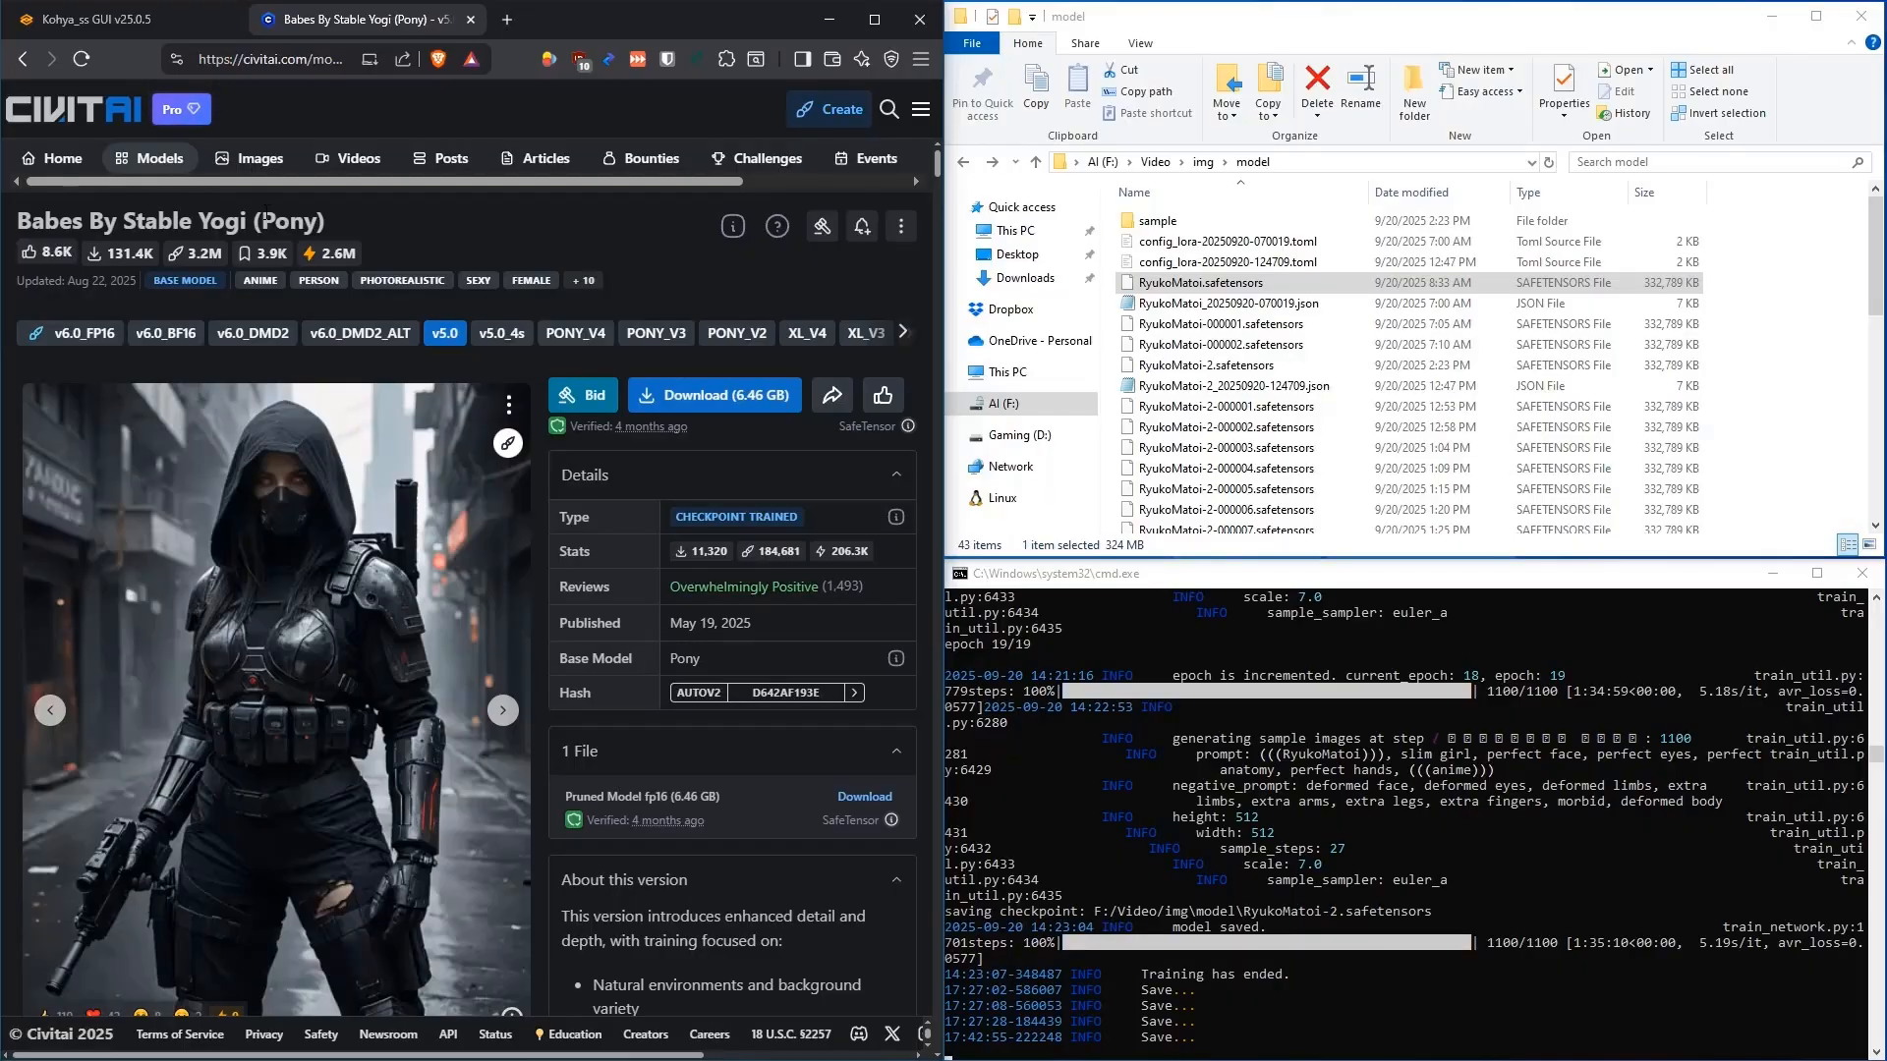
Back at the top, note the model title and return to the Kohya_ss GUI tab
{"action": "left_click_drag", "start_coordinate": [334, 222], "coordinate": [24, 220]}
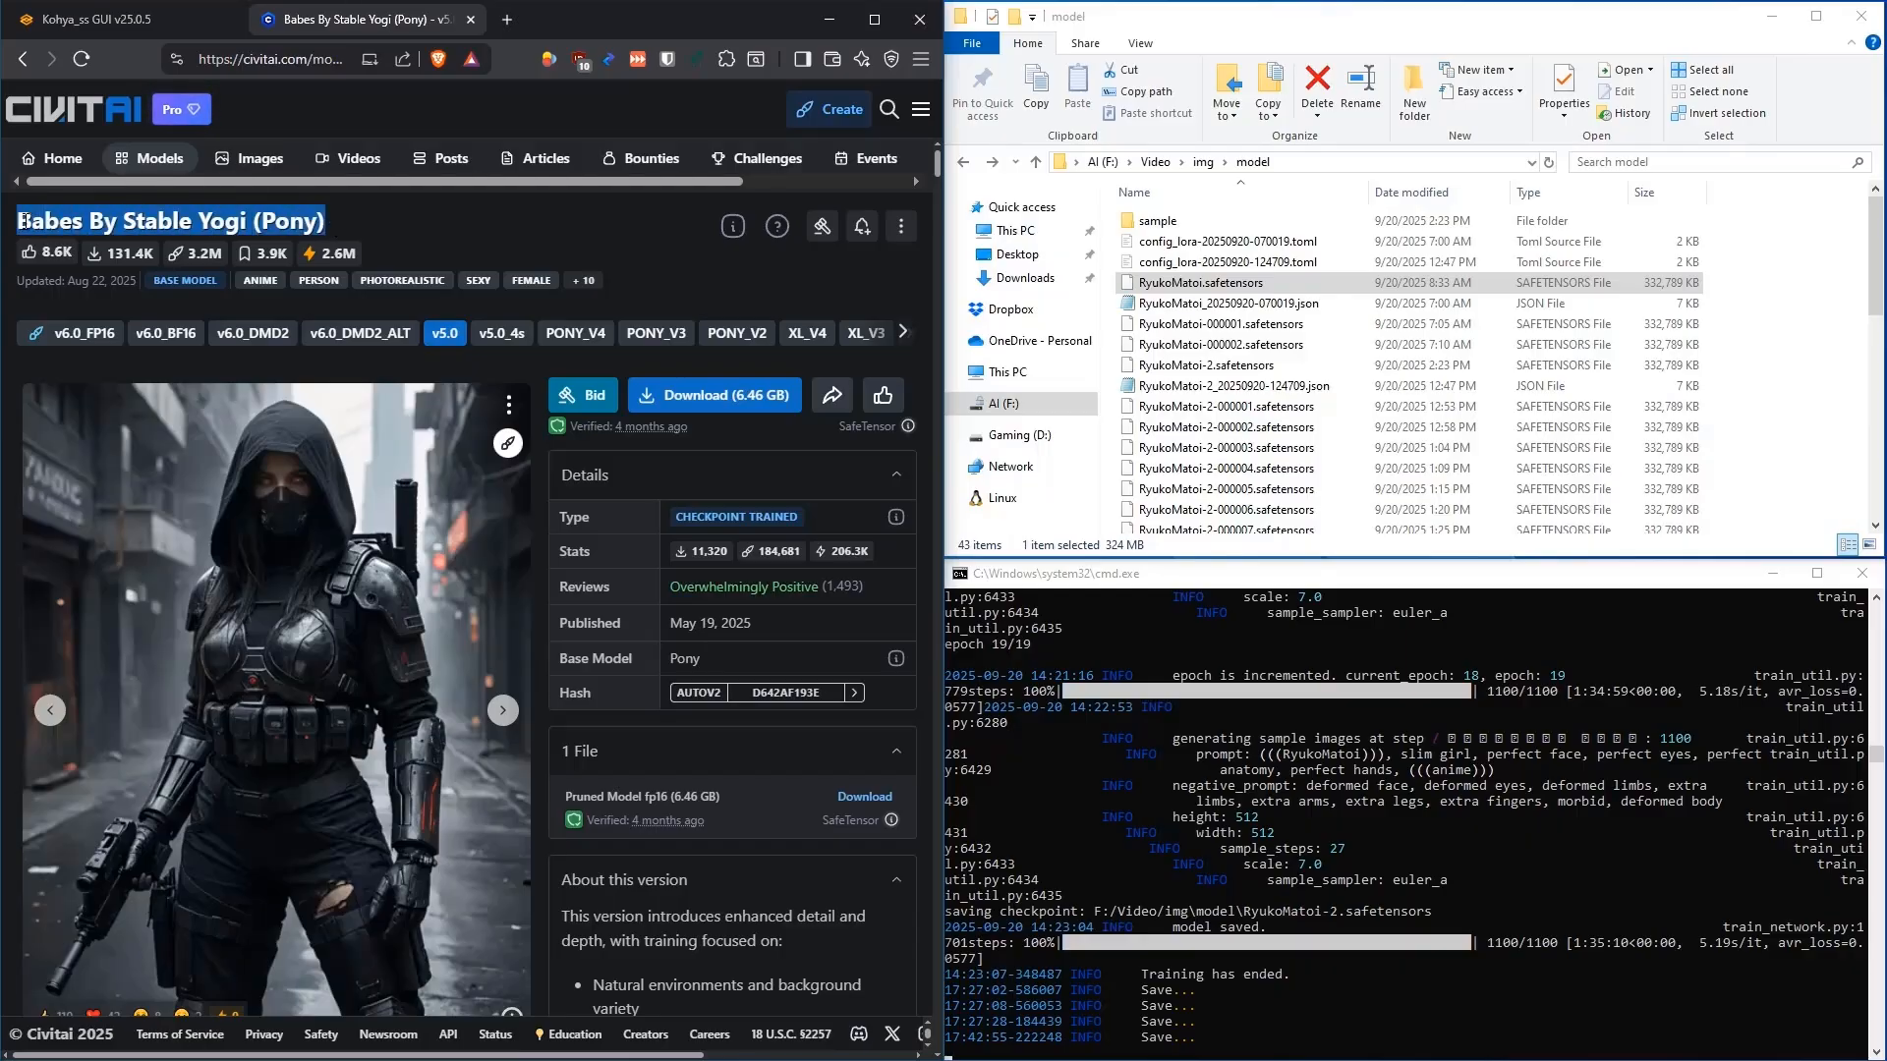
{"action": "left_click", "coordinate": [374, 231]}
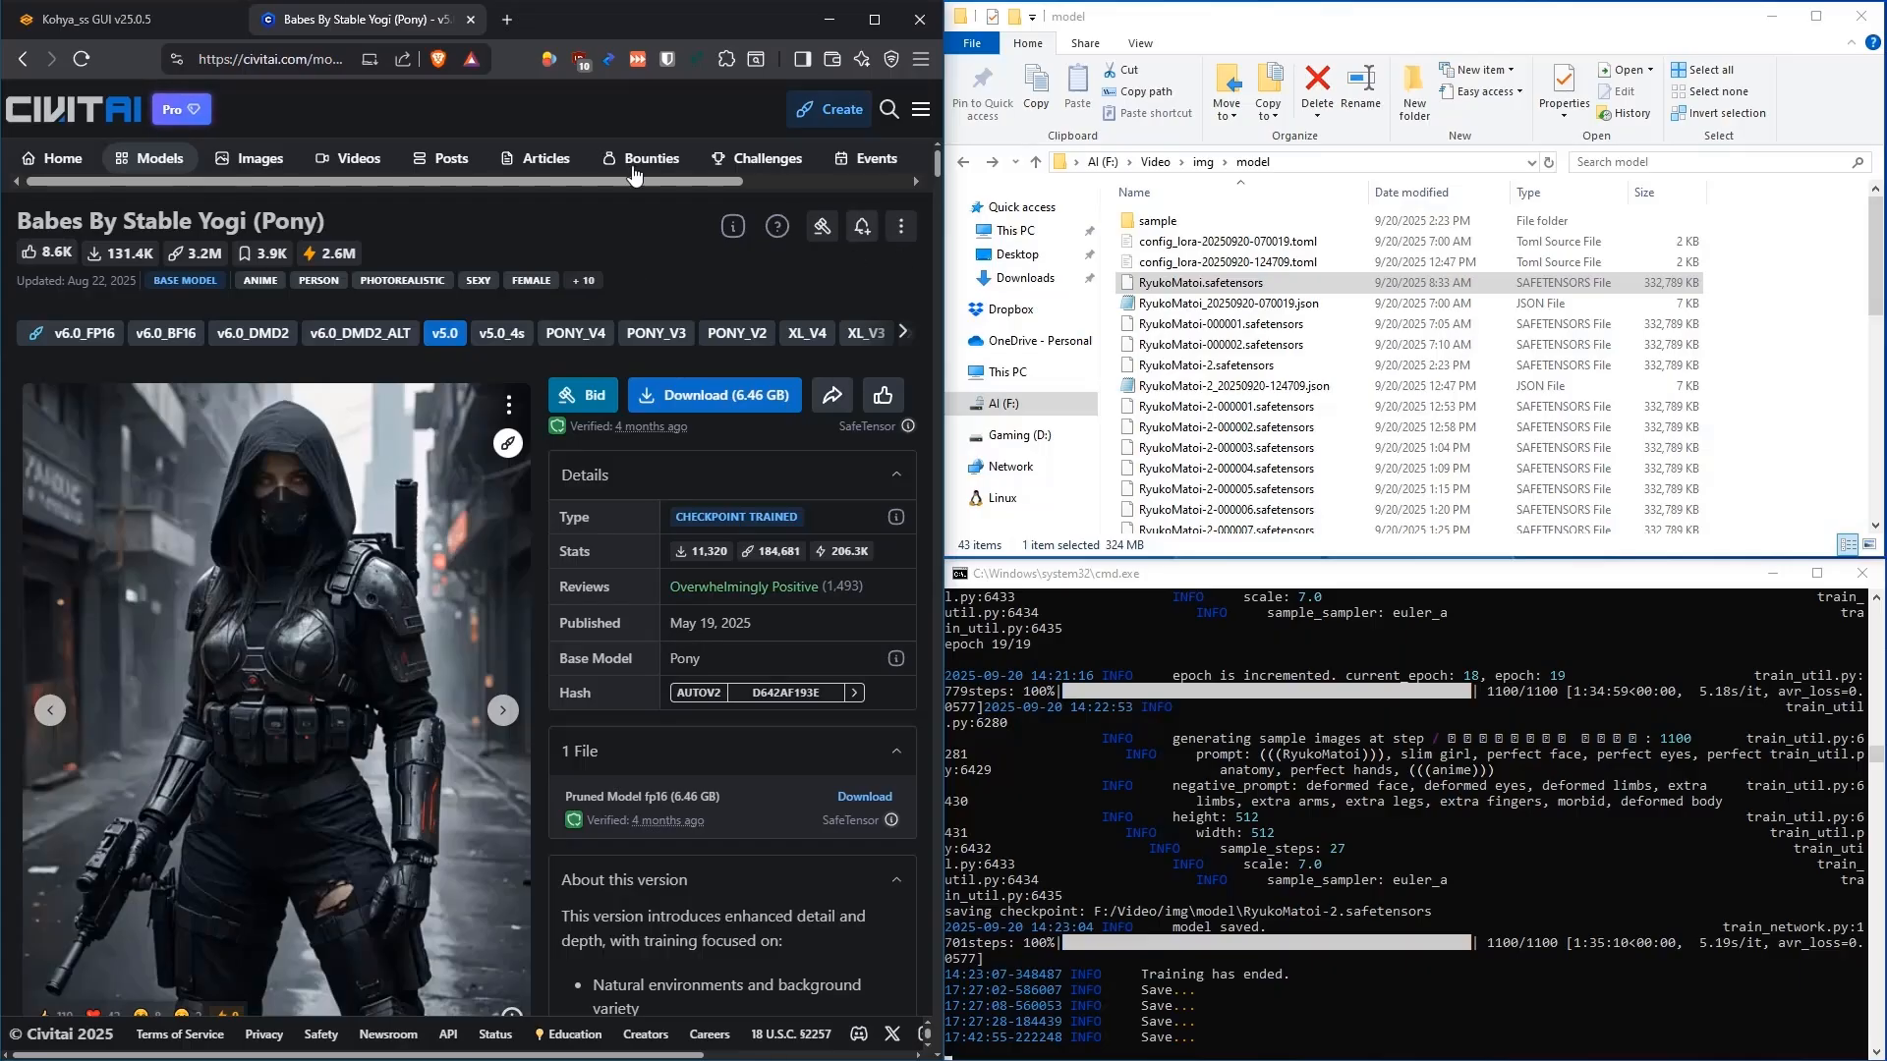
{"action": "left_click", "coordinate": [99, 19]}
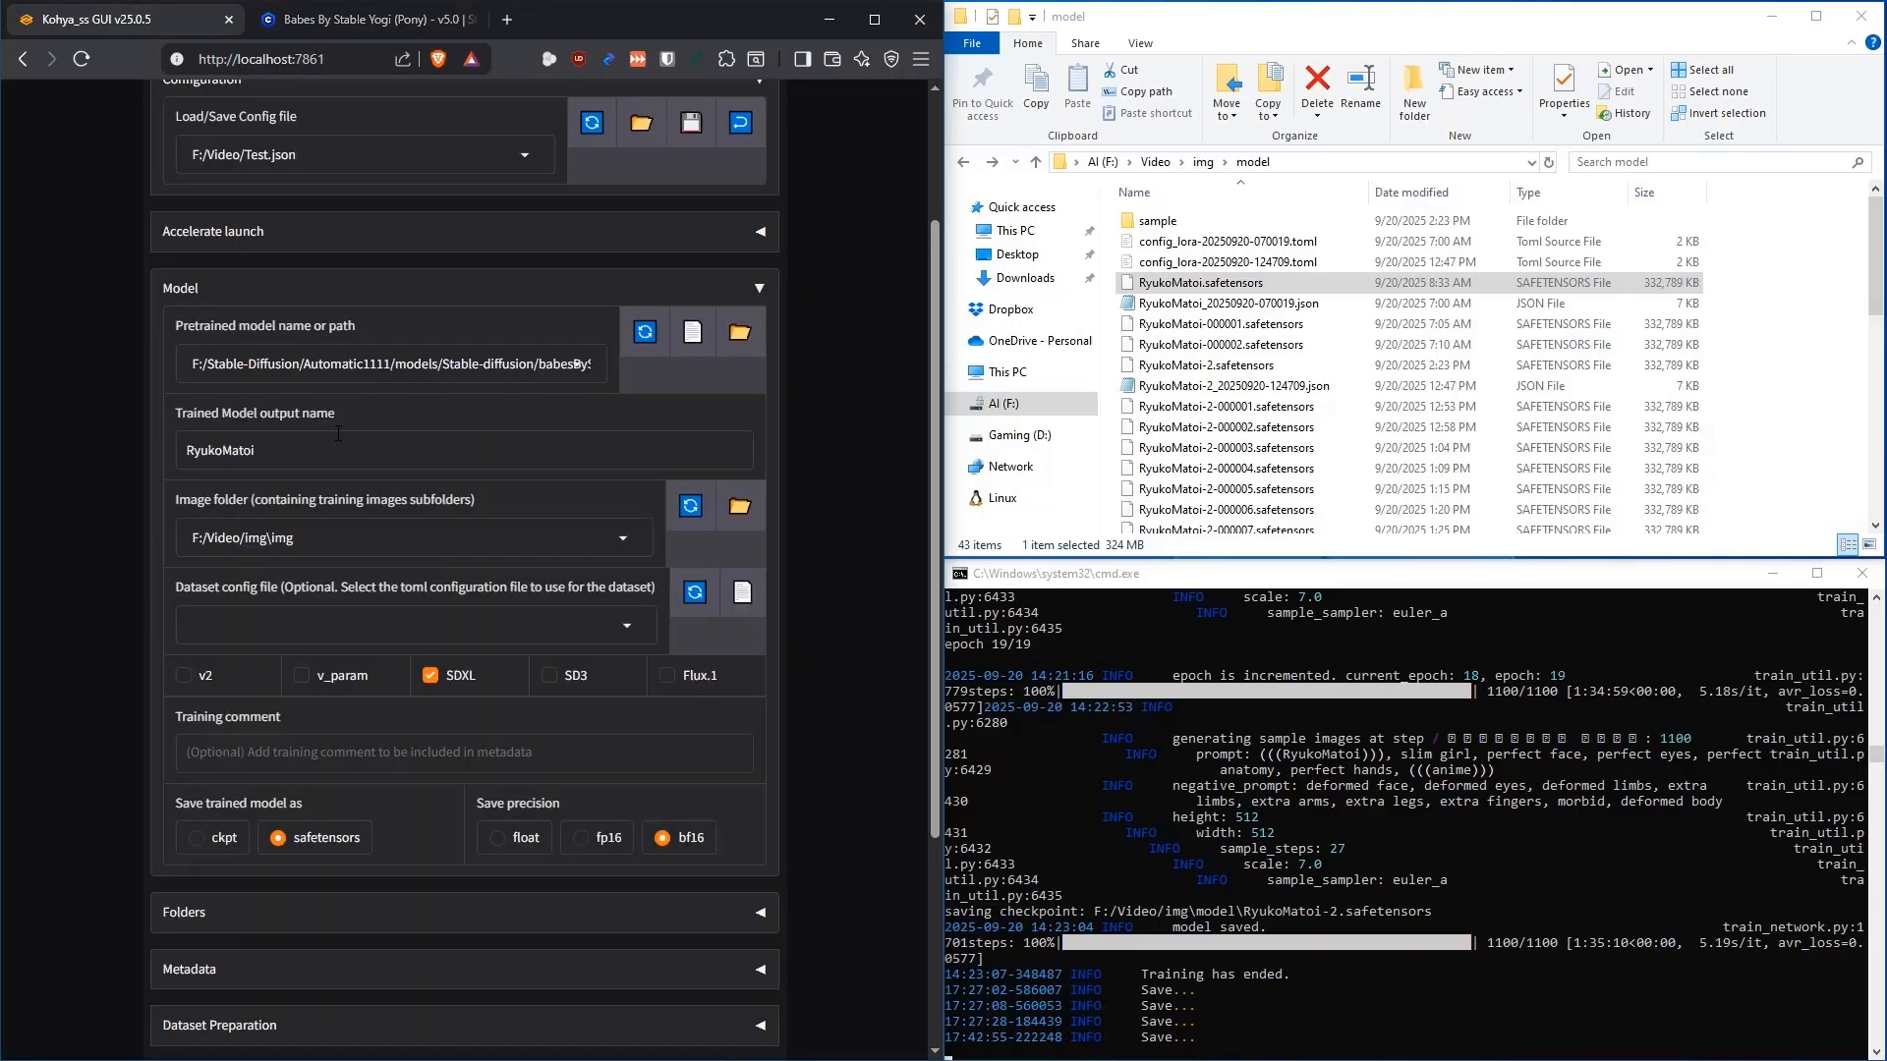
Compare the RyukoMatoi output name with the saved RyukoMatoi.safetensors, then collapse the Model section
{"action": "left_click_drag", "start_coordinate": [288, 455], "coordinate": [118, 452]}
{"action": "left_click", "coordinate": [1191, 285]}
{"action": "left_click", "coordinate": [439, 431]}
{"action": "left_click", "coordinate": [760, 290]}
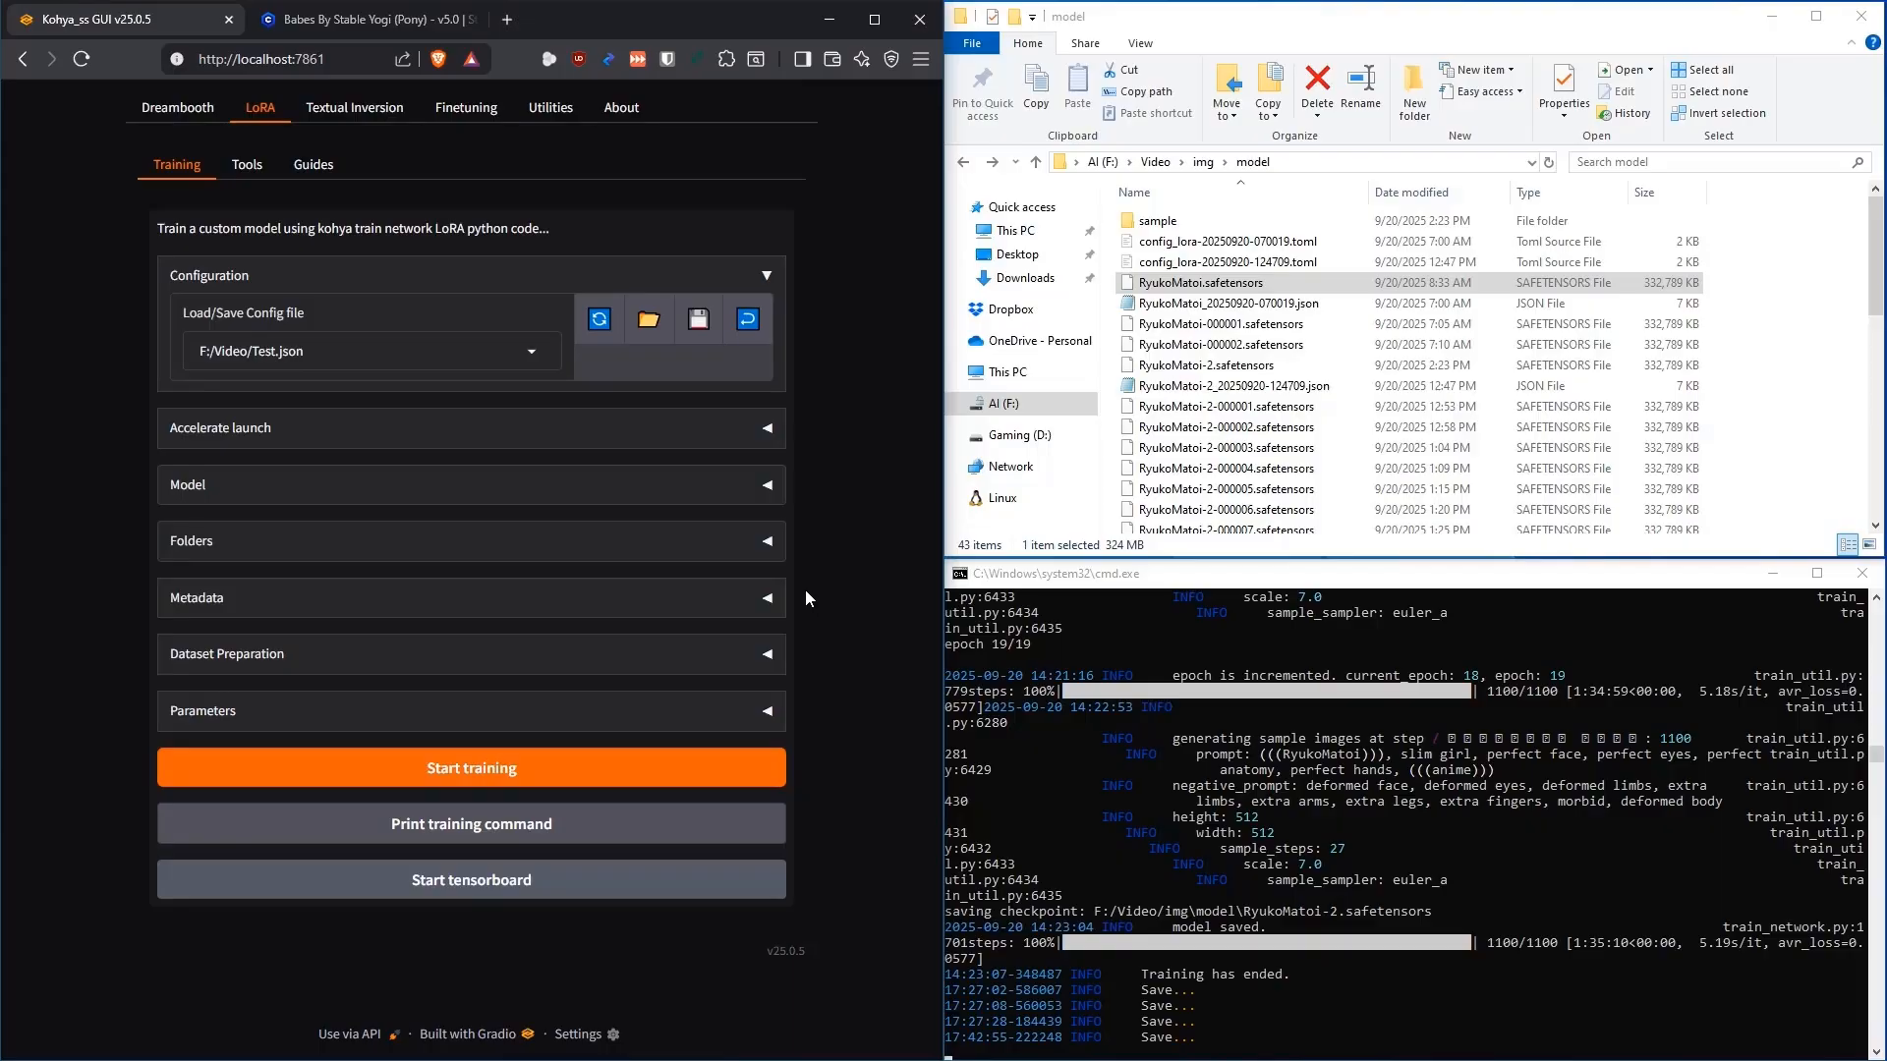
Expand Parameters and Samples to show 1-epoch euler_a sampling with the RyukoMatoi prompt, opening the sample folder
{"action": "left_click", "coordinate": [768, 710]}
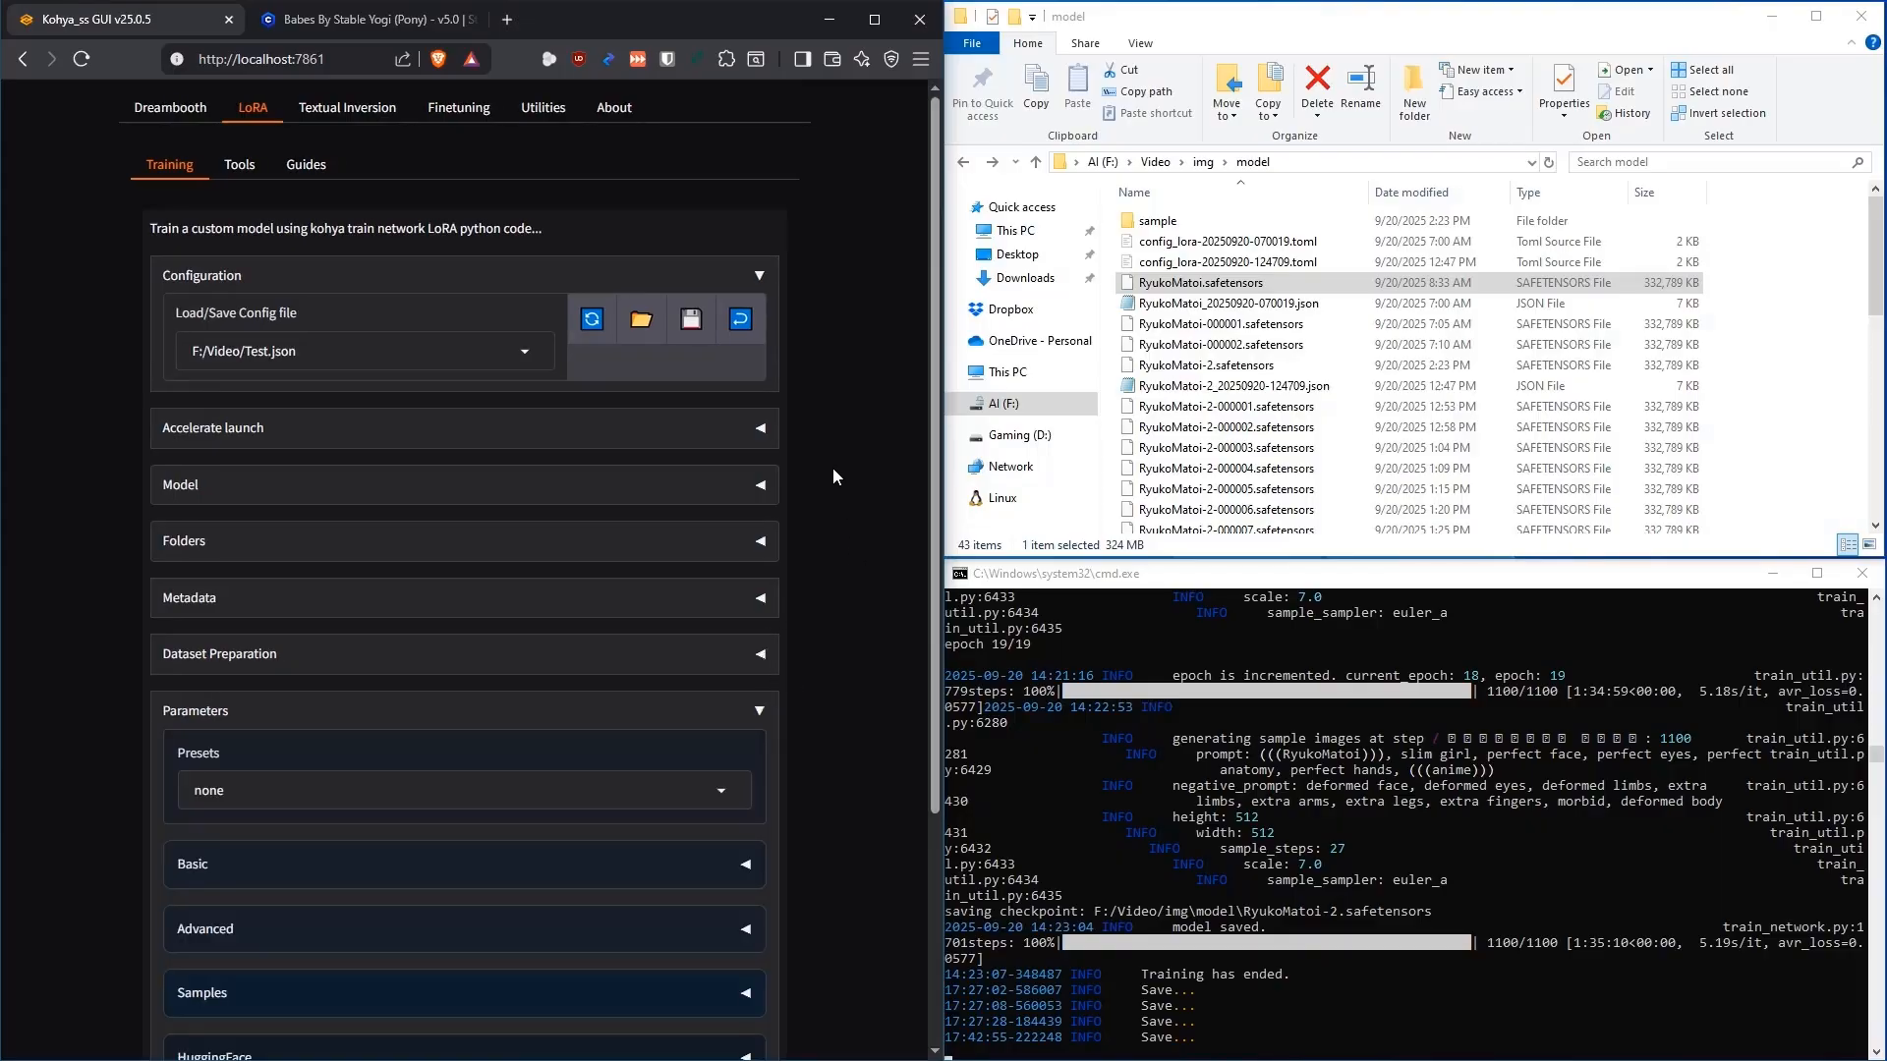
{"action": "scroll", "coordinate": [835, 462], "scroll_direction": "down", "scroll_amount": 3}
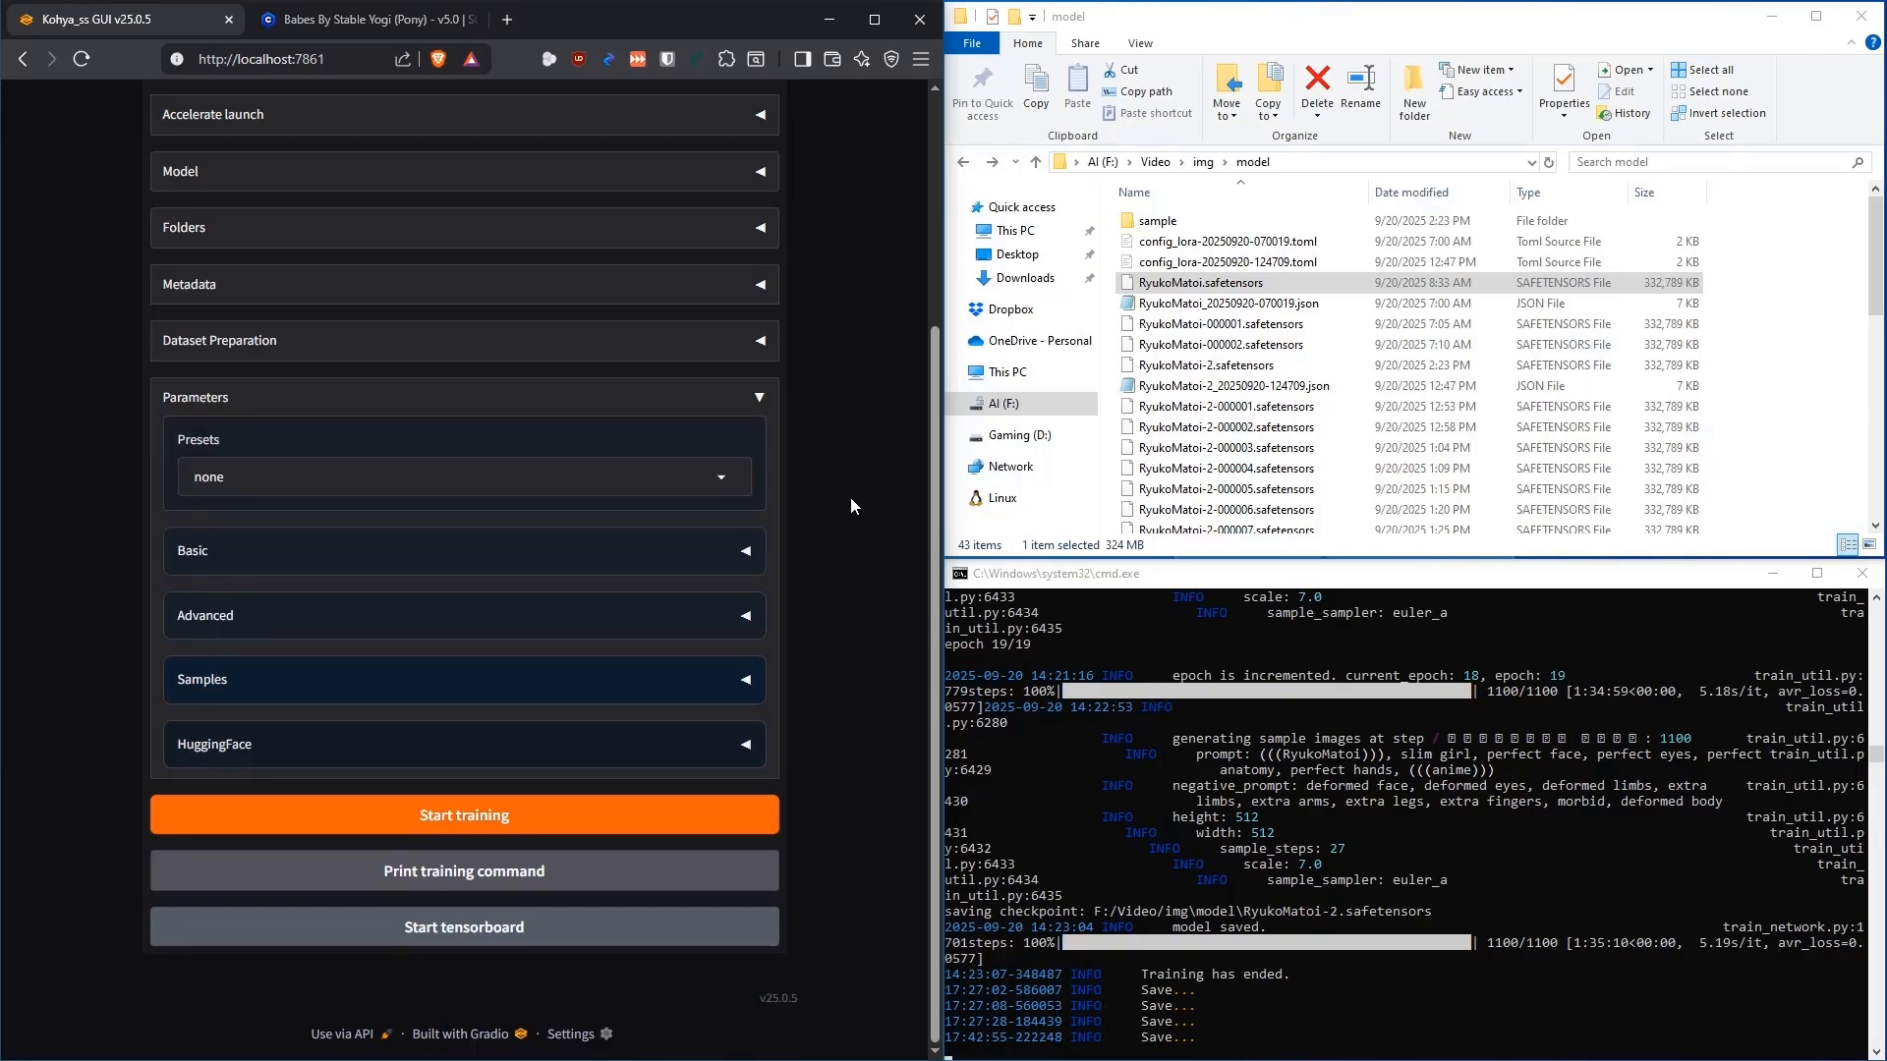
{"action": "key", "text": "Up"}
{"action": "key", "text": "Up"}
{"action": "key", "text": "Up"}
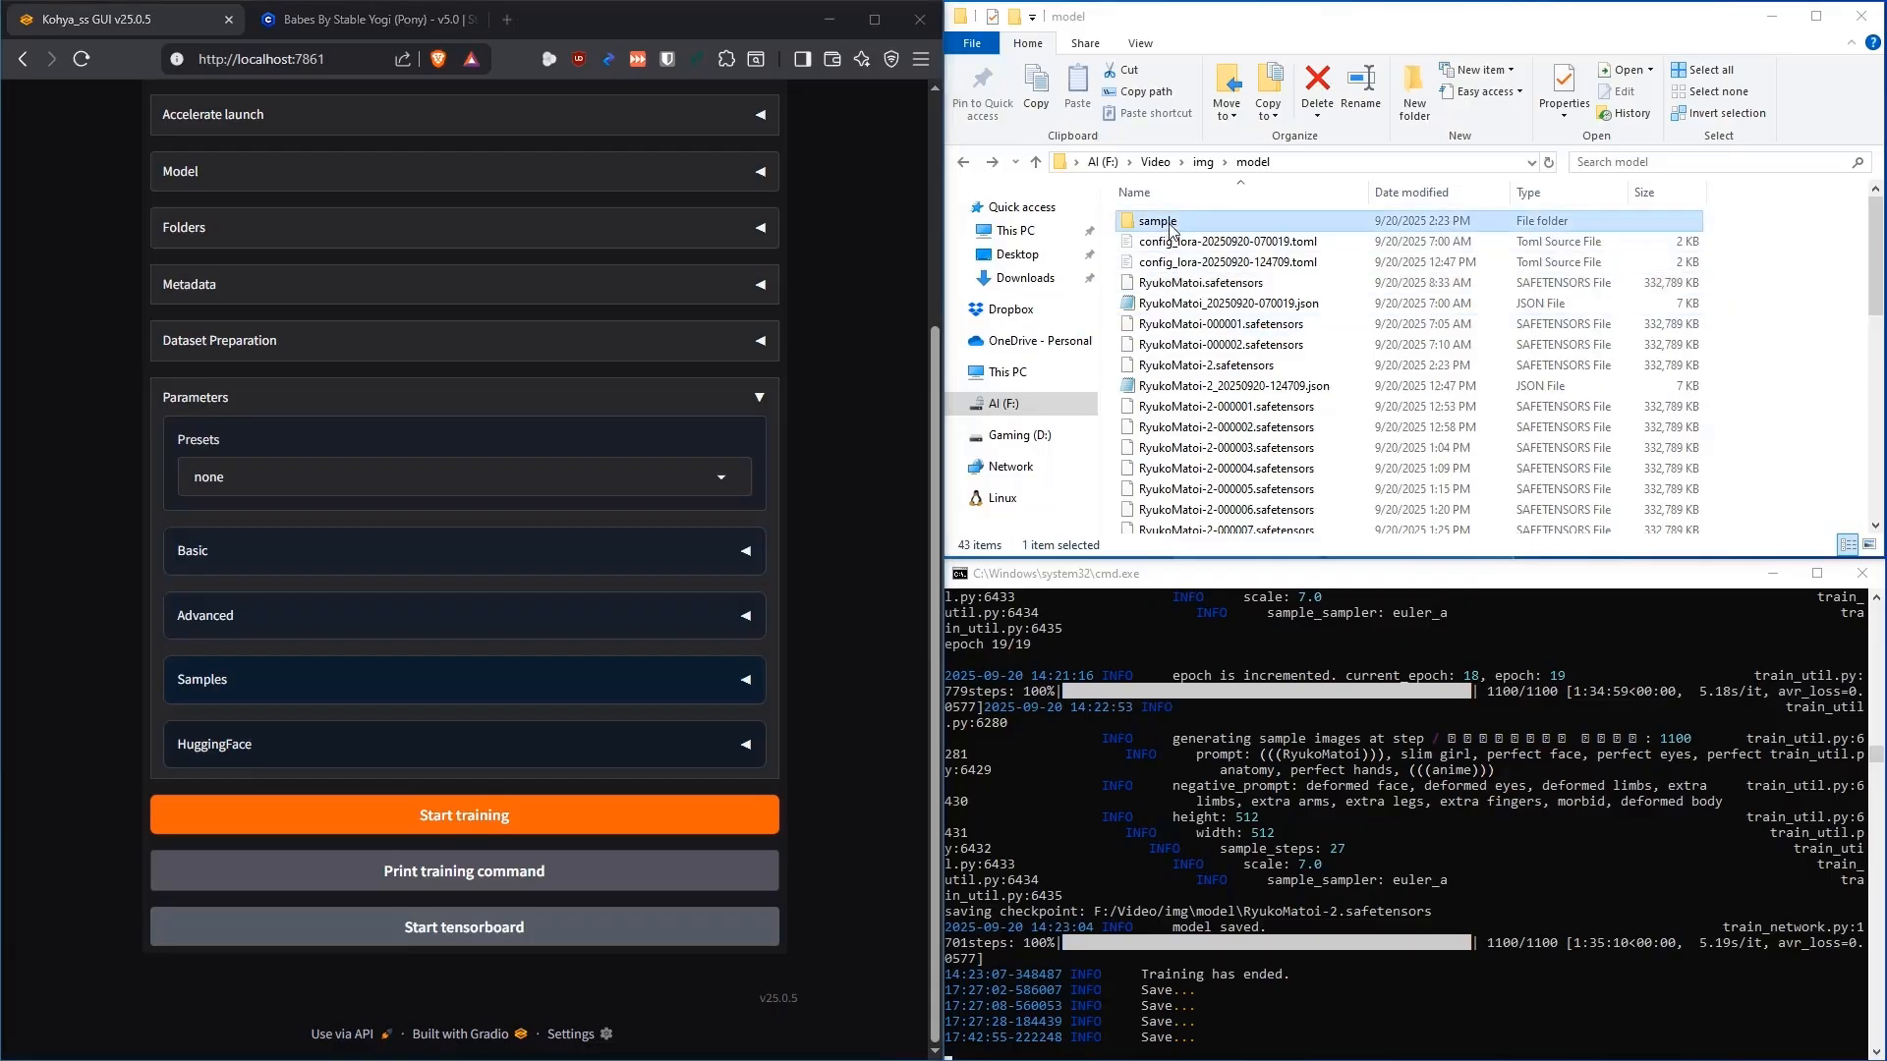
{"action": "key", "text": "Return"}
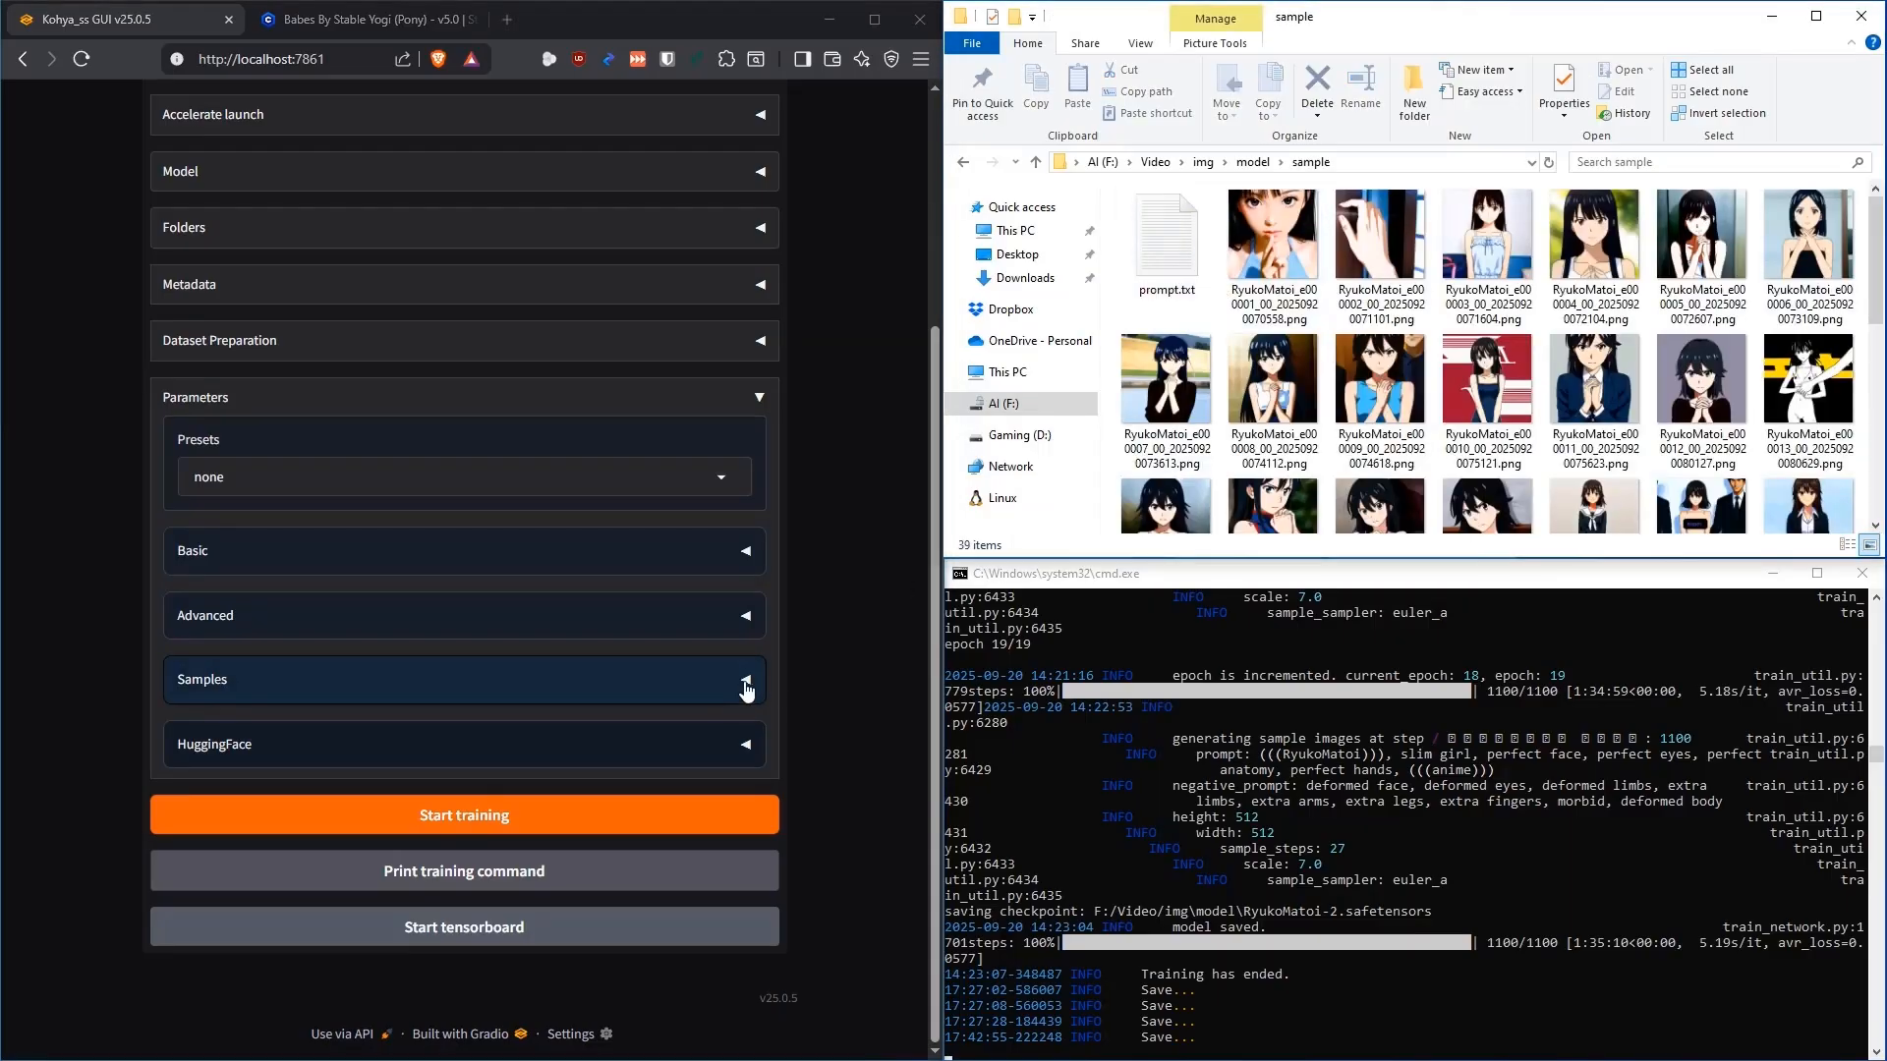
{"action": "left_click", "coordinate": [745, 682]}
{"action": "scroll", "coordinate": [836, 593], "scroll_direction": "down", "scroll_amount": 1}
{"action": "scroll", "coordinate": [836, 594], "scroll_direction": "down", "scroll_amount": 2}
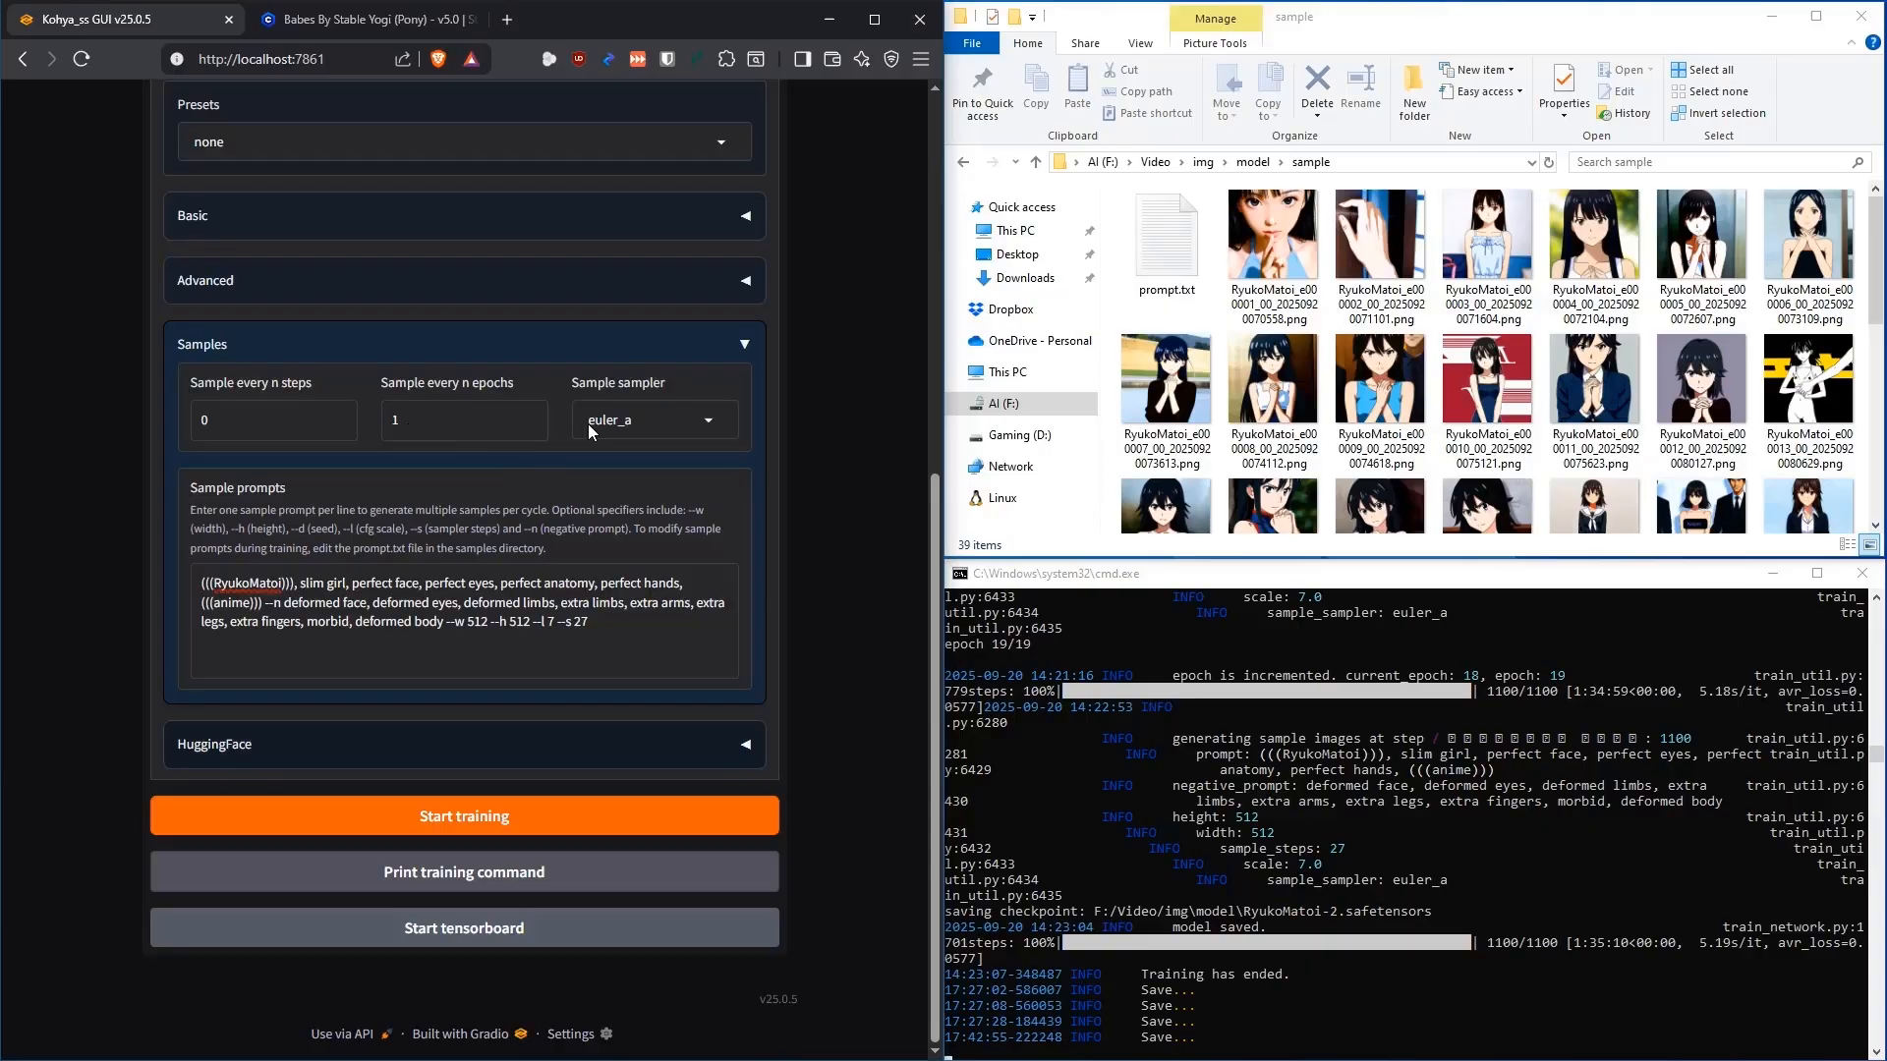
Select the whole sample prompt and compare it with prompt.txt in the sample folder
{"action": "left_click", "coordinate": [617, 634]}
{"action": "key", "text": "ctrl+a"}
{"action": "left_click", "coordinate": [610, 620]}
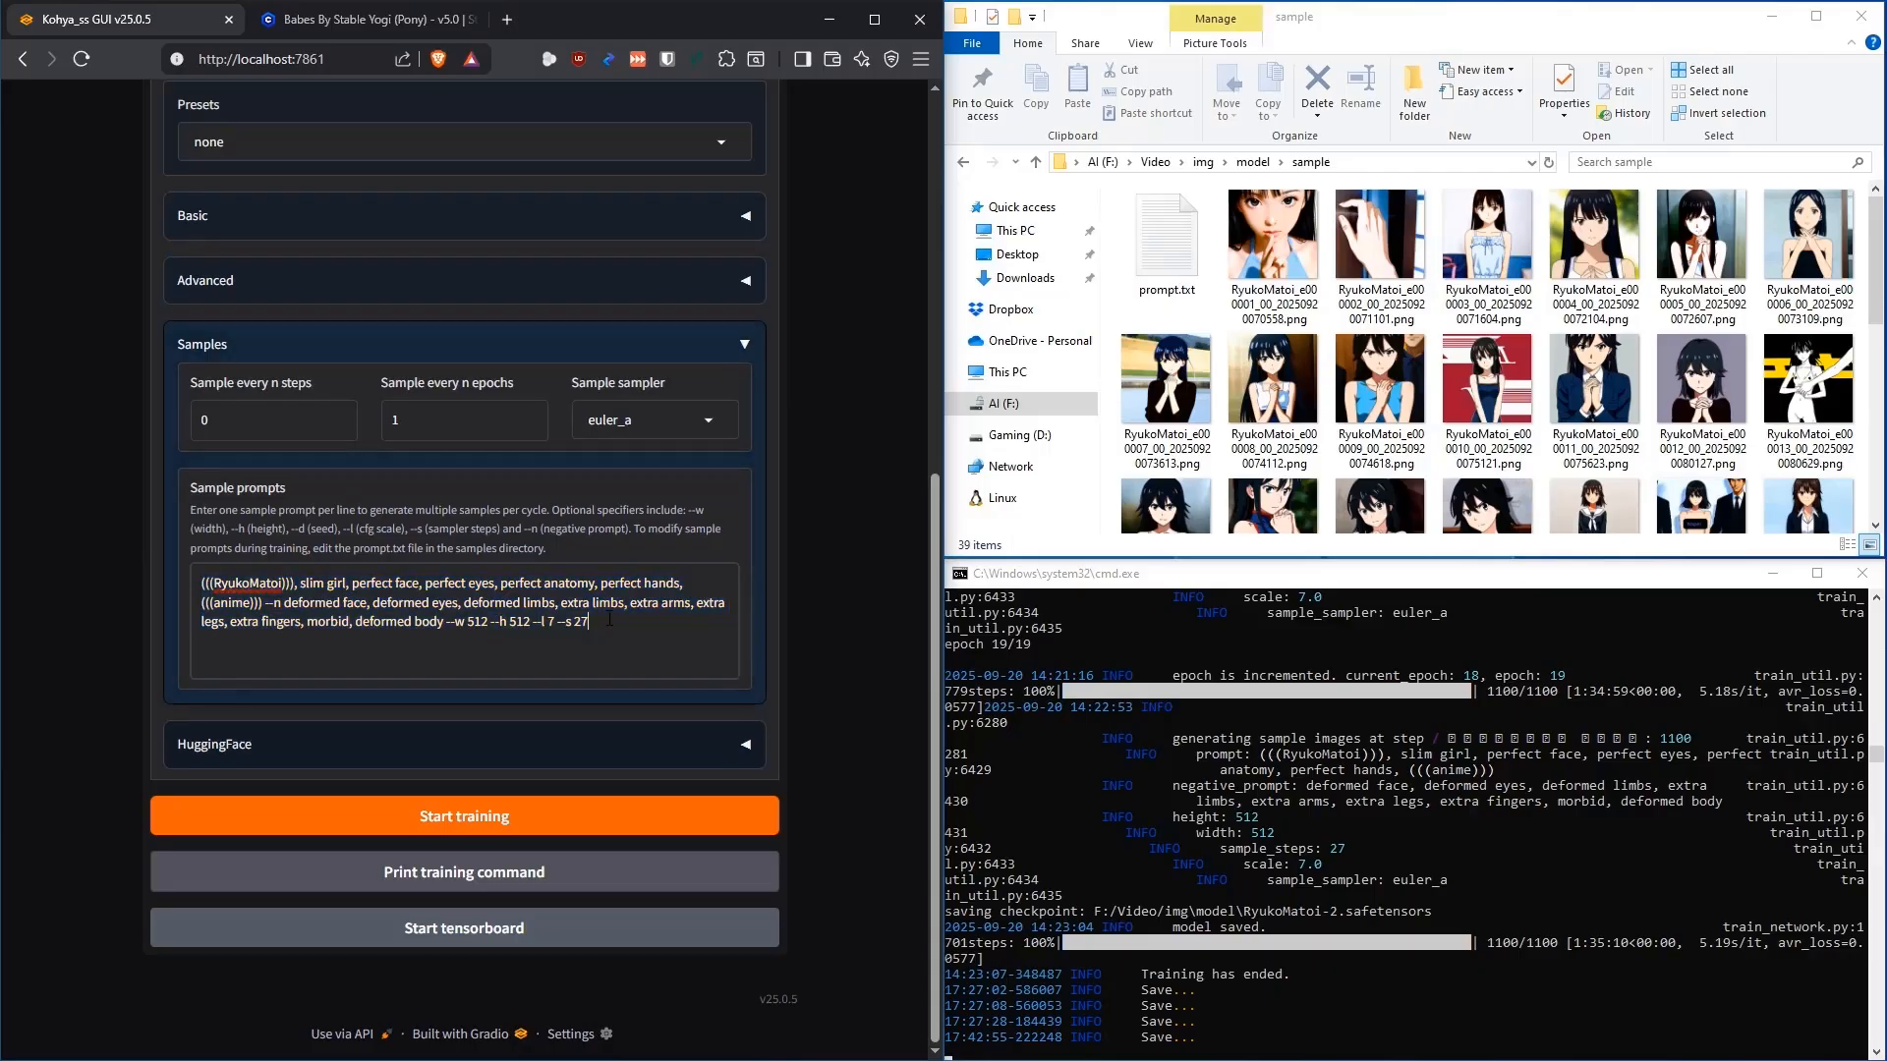
{"action": "left_click", "coordinate": [1150, 233]}
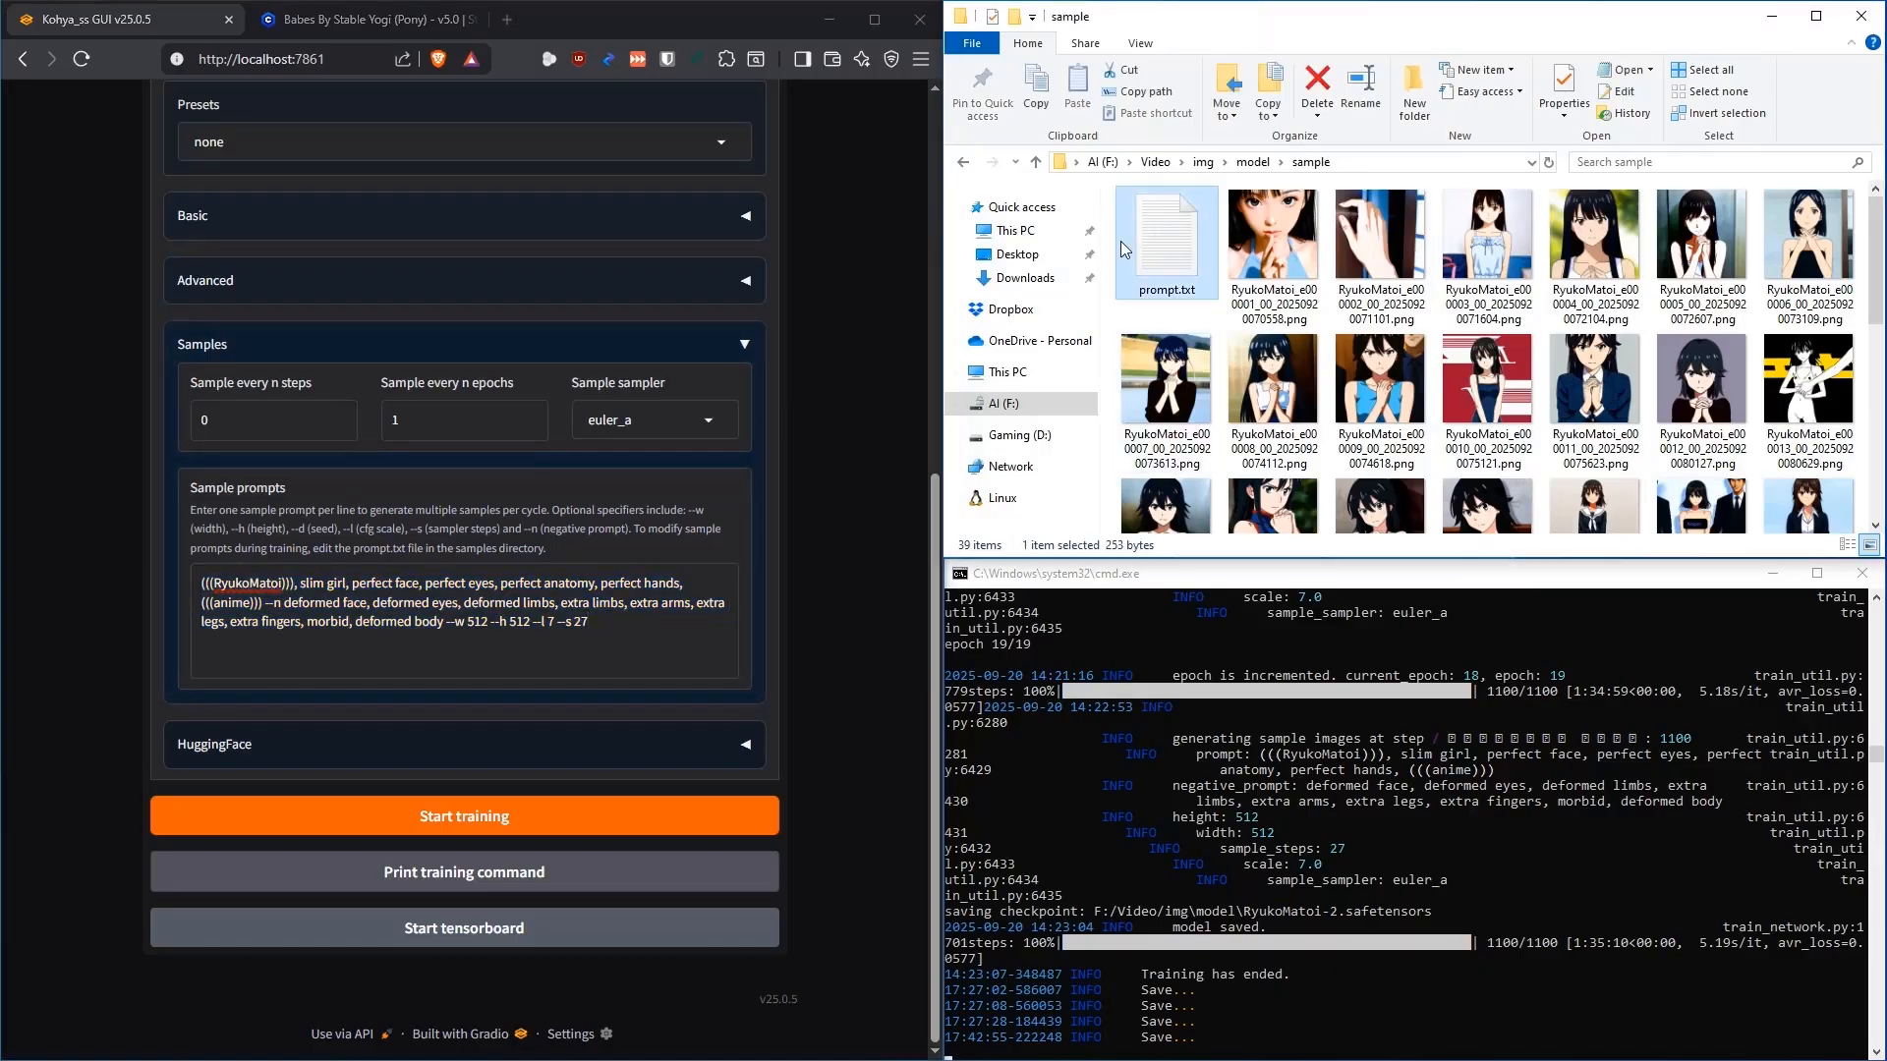
{"action": "left_click", "coordinate": [570, 670]}
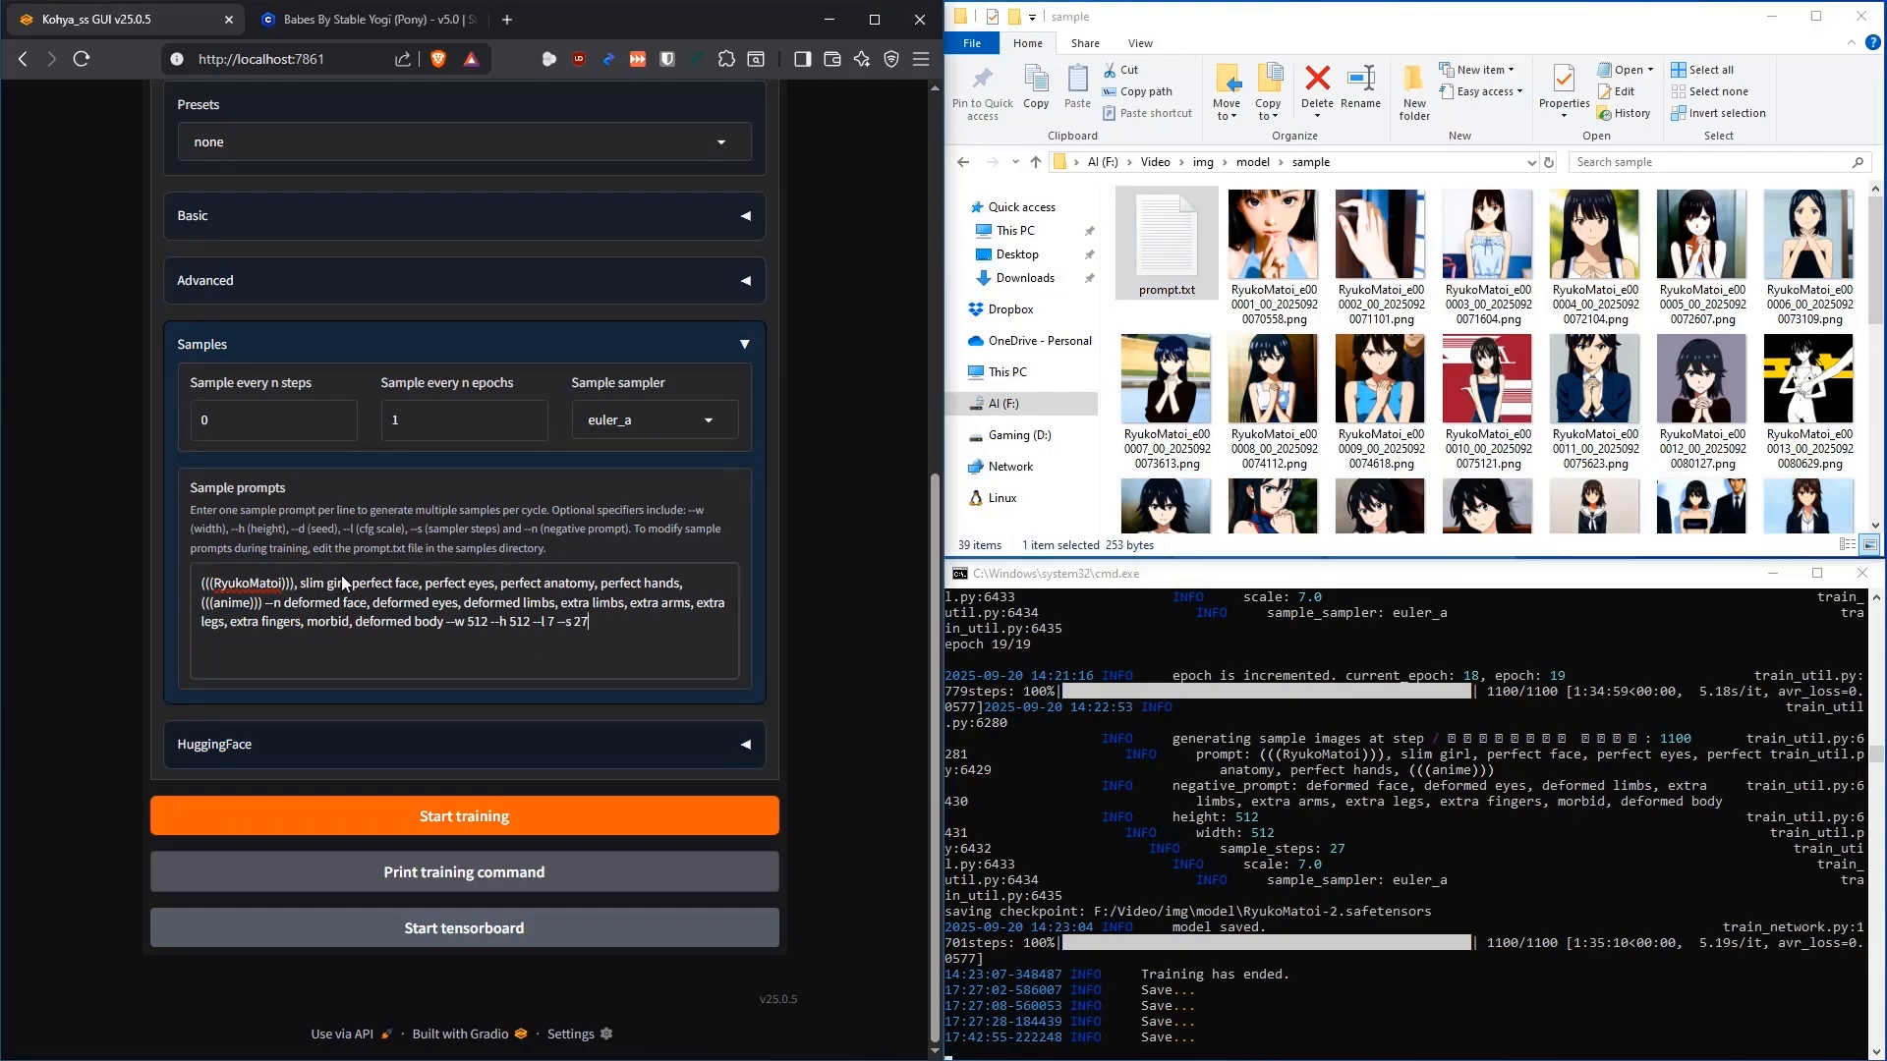
Highlight the prompt's positive terms, negative terms and 512 height, then collapse Samples
{"action": "left_click_drag", "start_coordinate": [265, 604], "coordinate": [168, 562]}
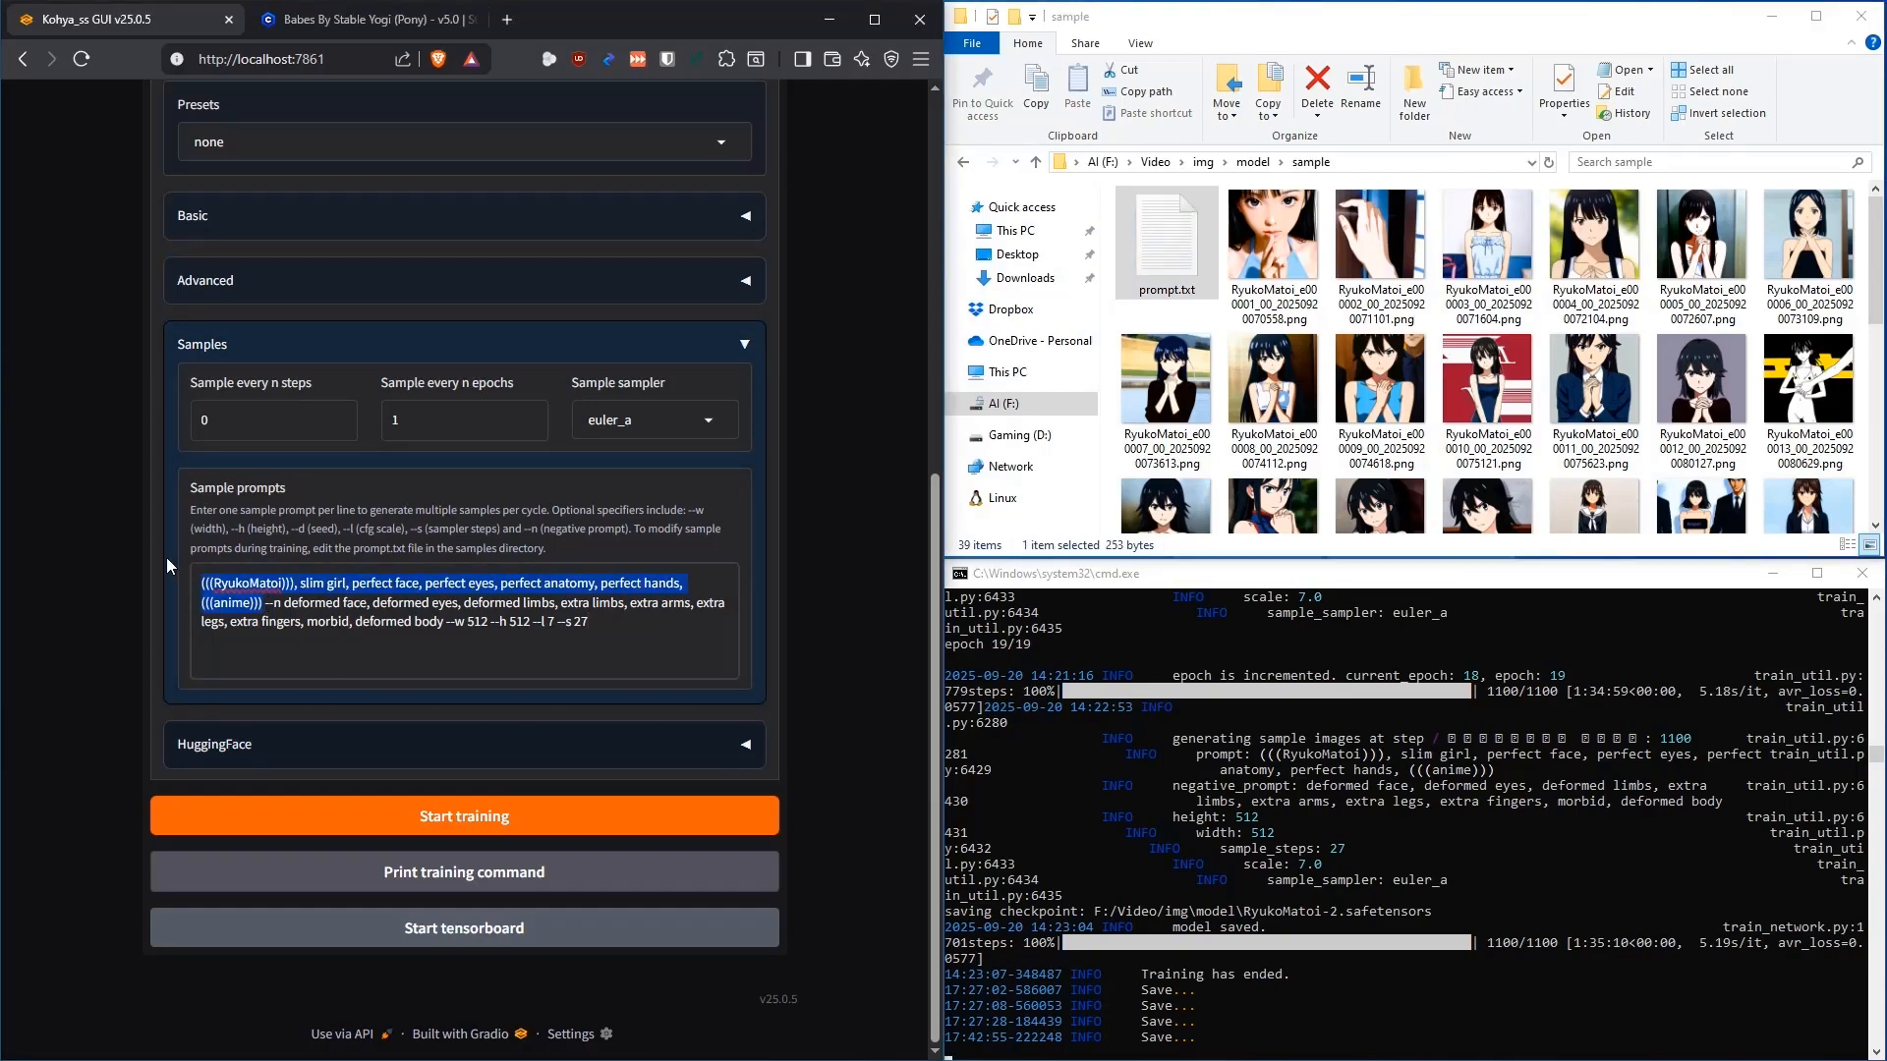
{"action": "left_click_drag", "start_coordinate": [284, 606], "coordinate": [443, 629]}
{"action": "left_click", "coordinate": [487, 634]}
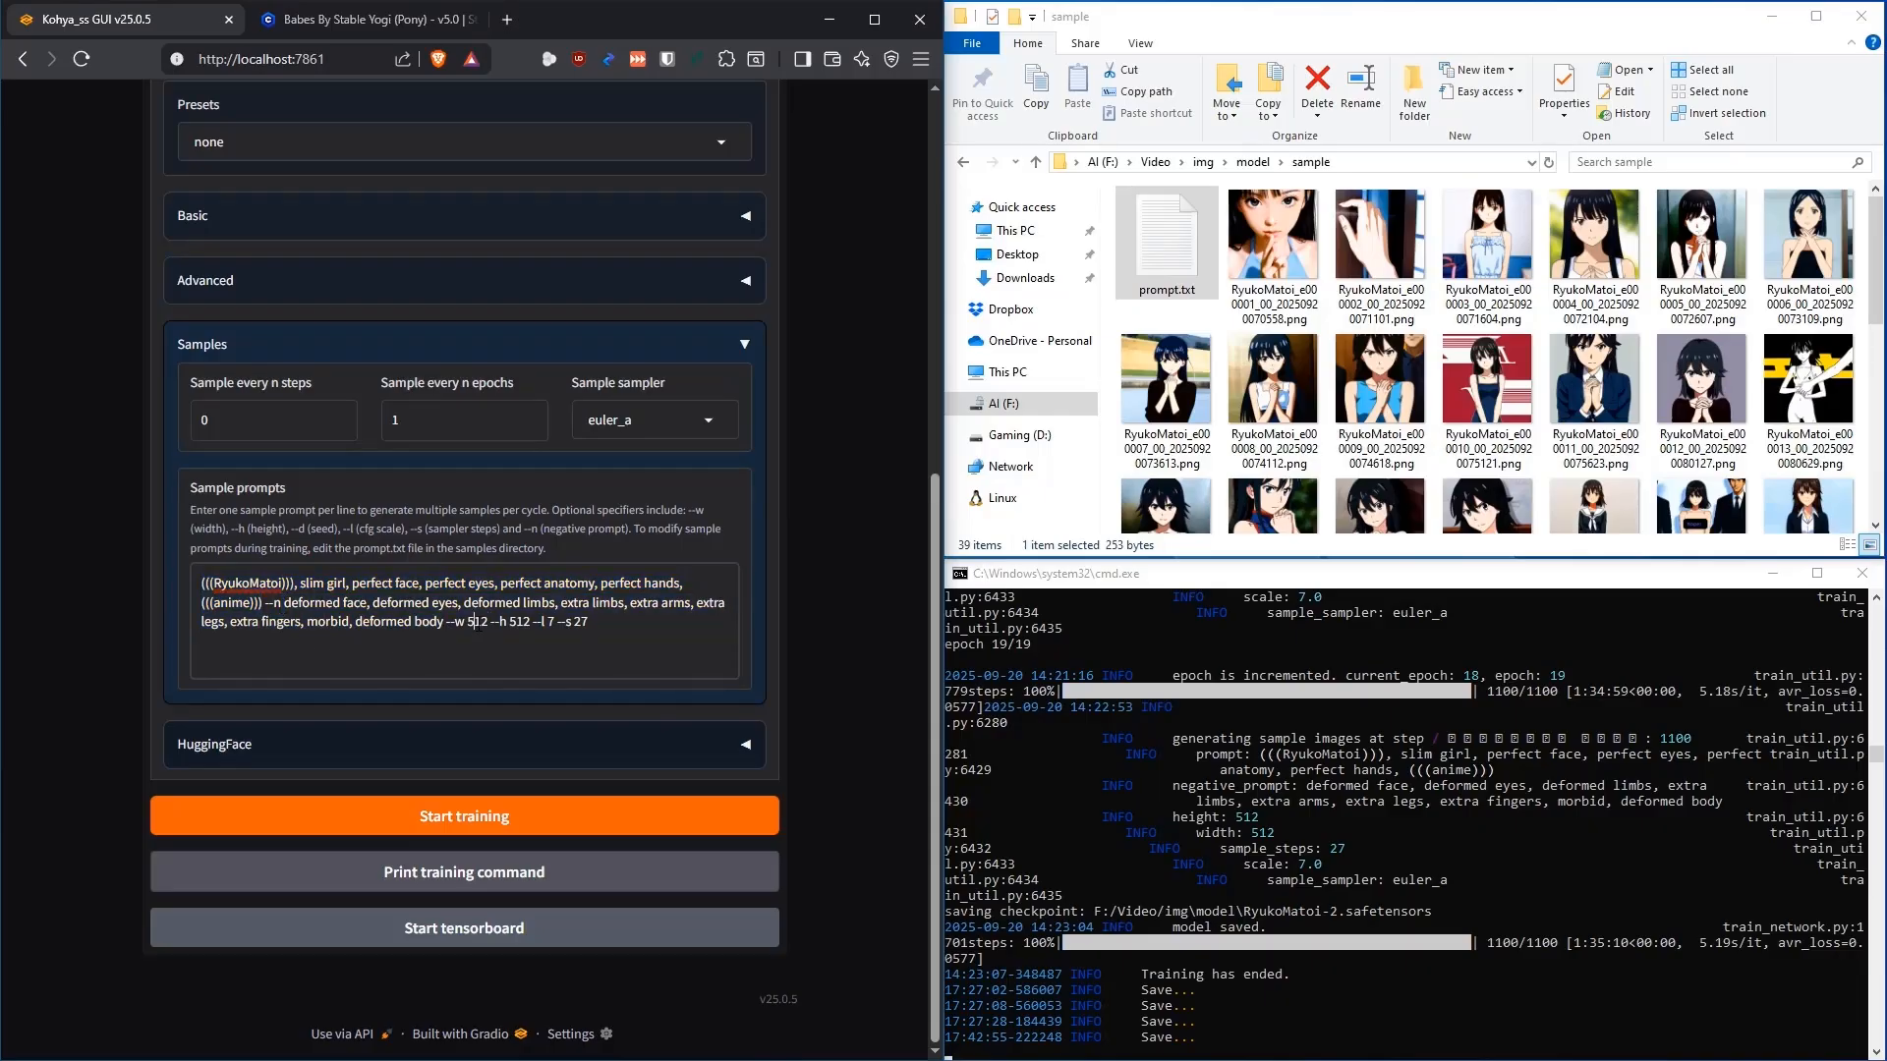
{"action": "double_click", "coordinate": [520, 621]}
{"action": "left_click", "coordinate": [597, 621]}
{"action": "left_click", "coordinate": [742, 347]}
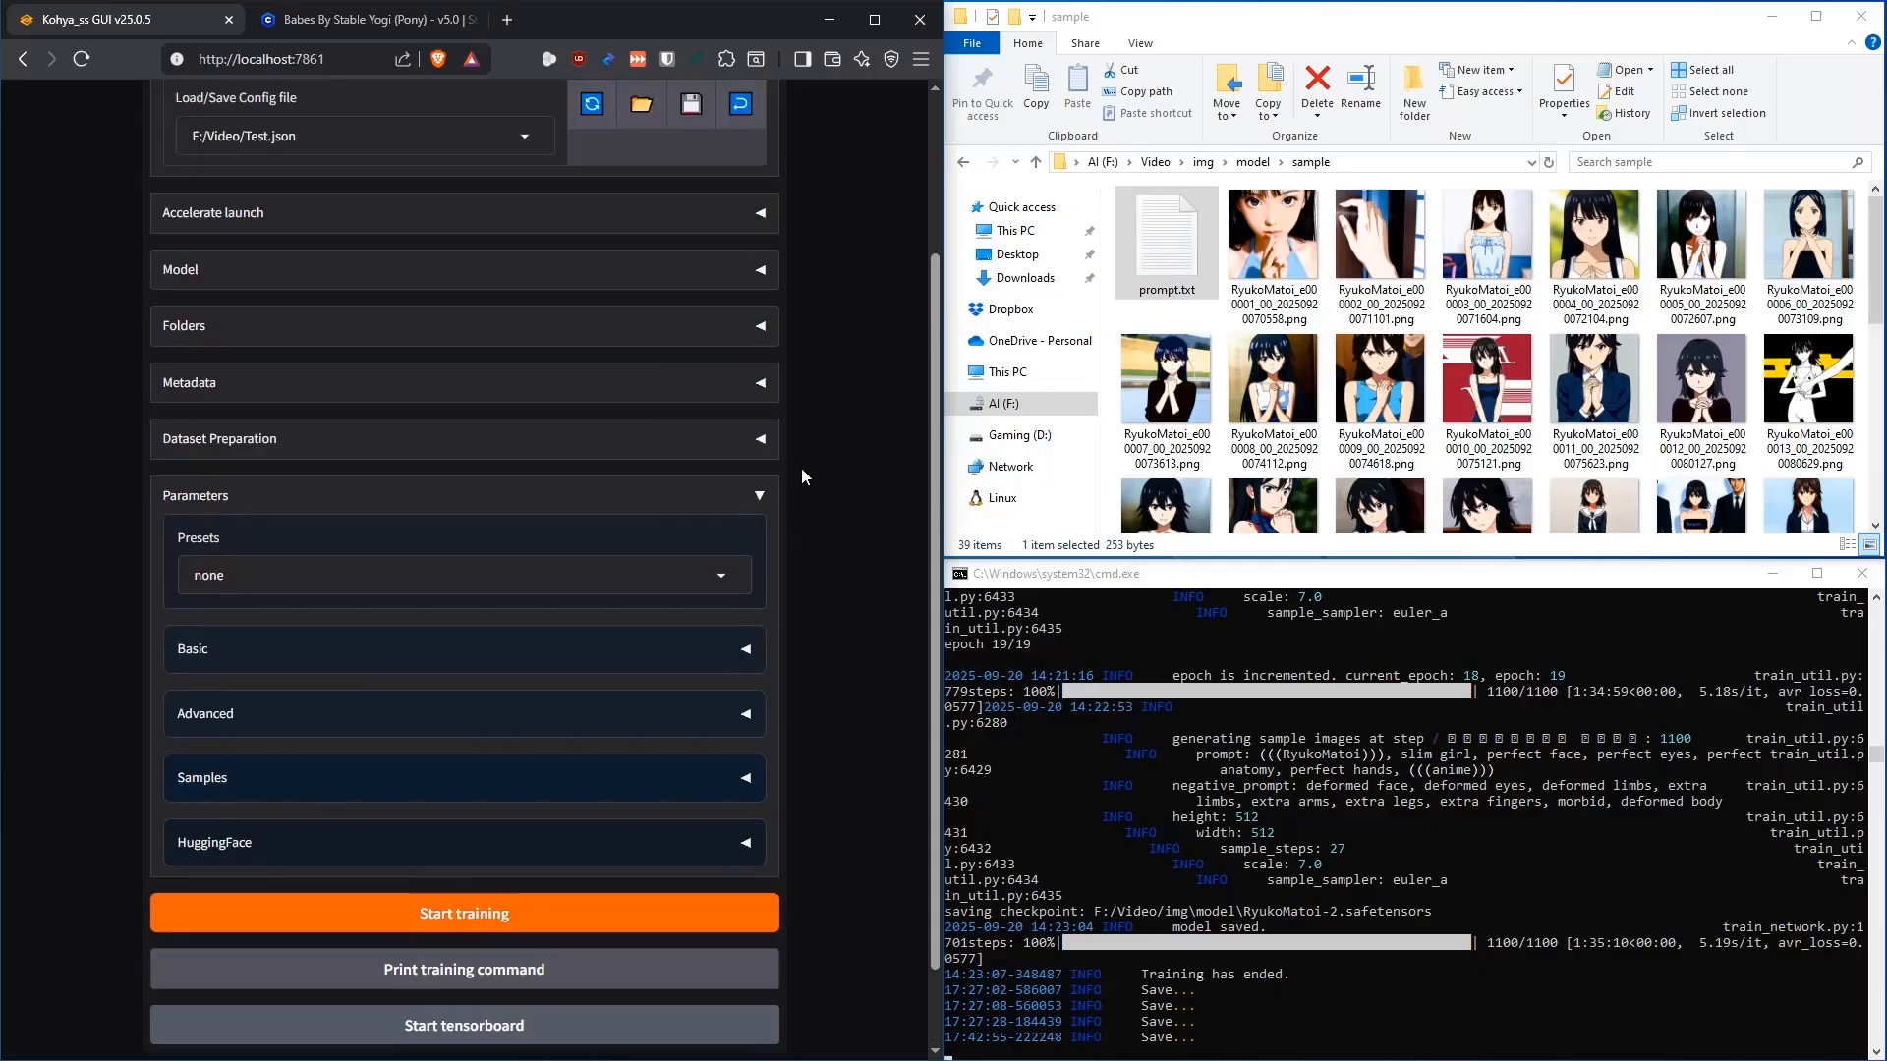
Expand Basic parameters and review Network Rank 64, Alpha 32, batch size 12, 20 epochs, AdamW8bit
{"action": "scroll", "coordinate": [829, 425], "scroll_direction": "down", "scroll_amount": 1}
{"action": "left_click", "coordinate": [756, 554]}
{"action": "scroll", "coordinate": [834, 404], "scroll_direction": "down", "scroll_amount": 3}
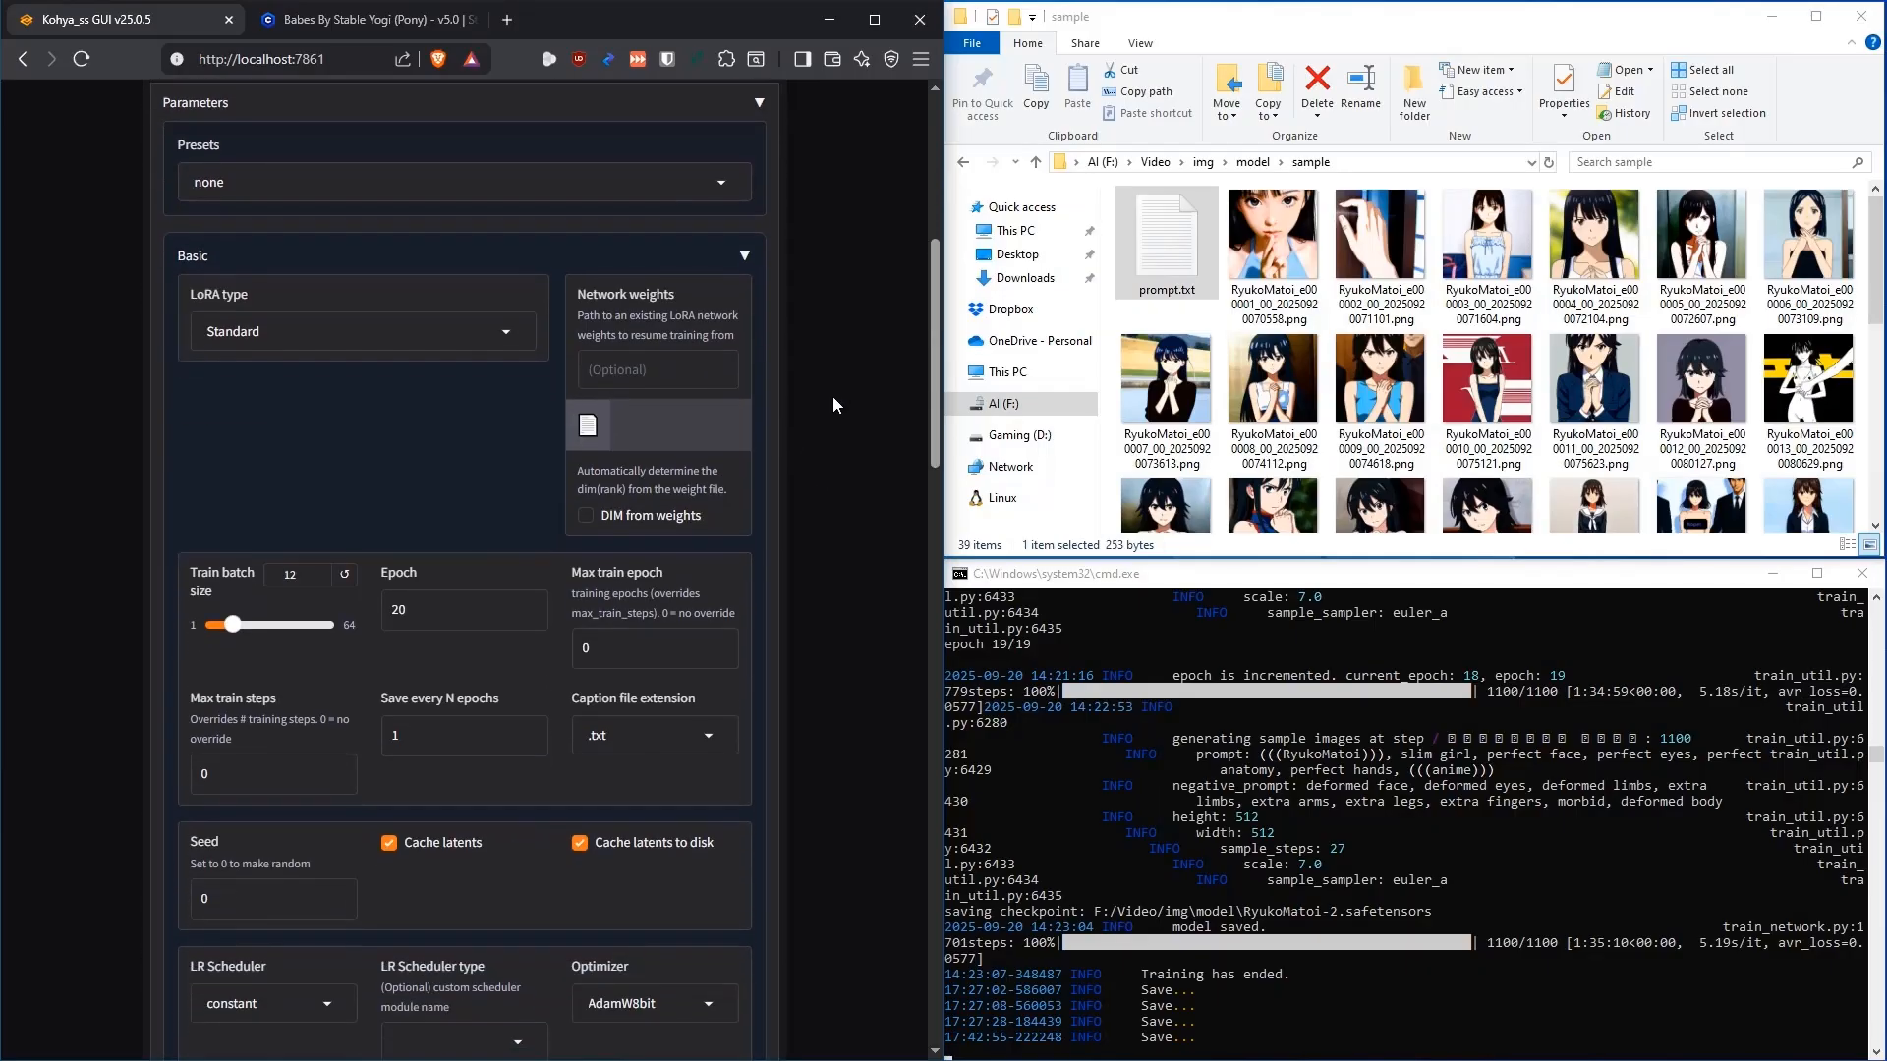
{"action": "scroll", "coordinate": [831, 401], "scroll_direction": "down", "scroll_amount": 1}
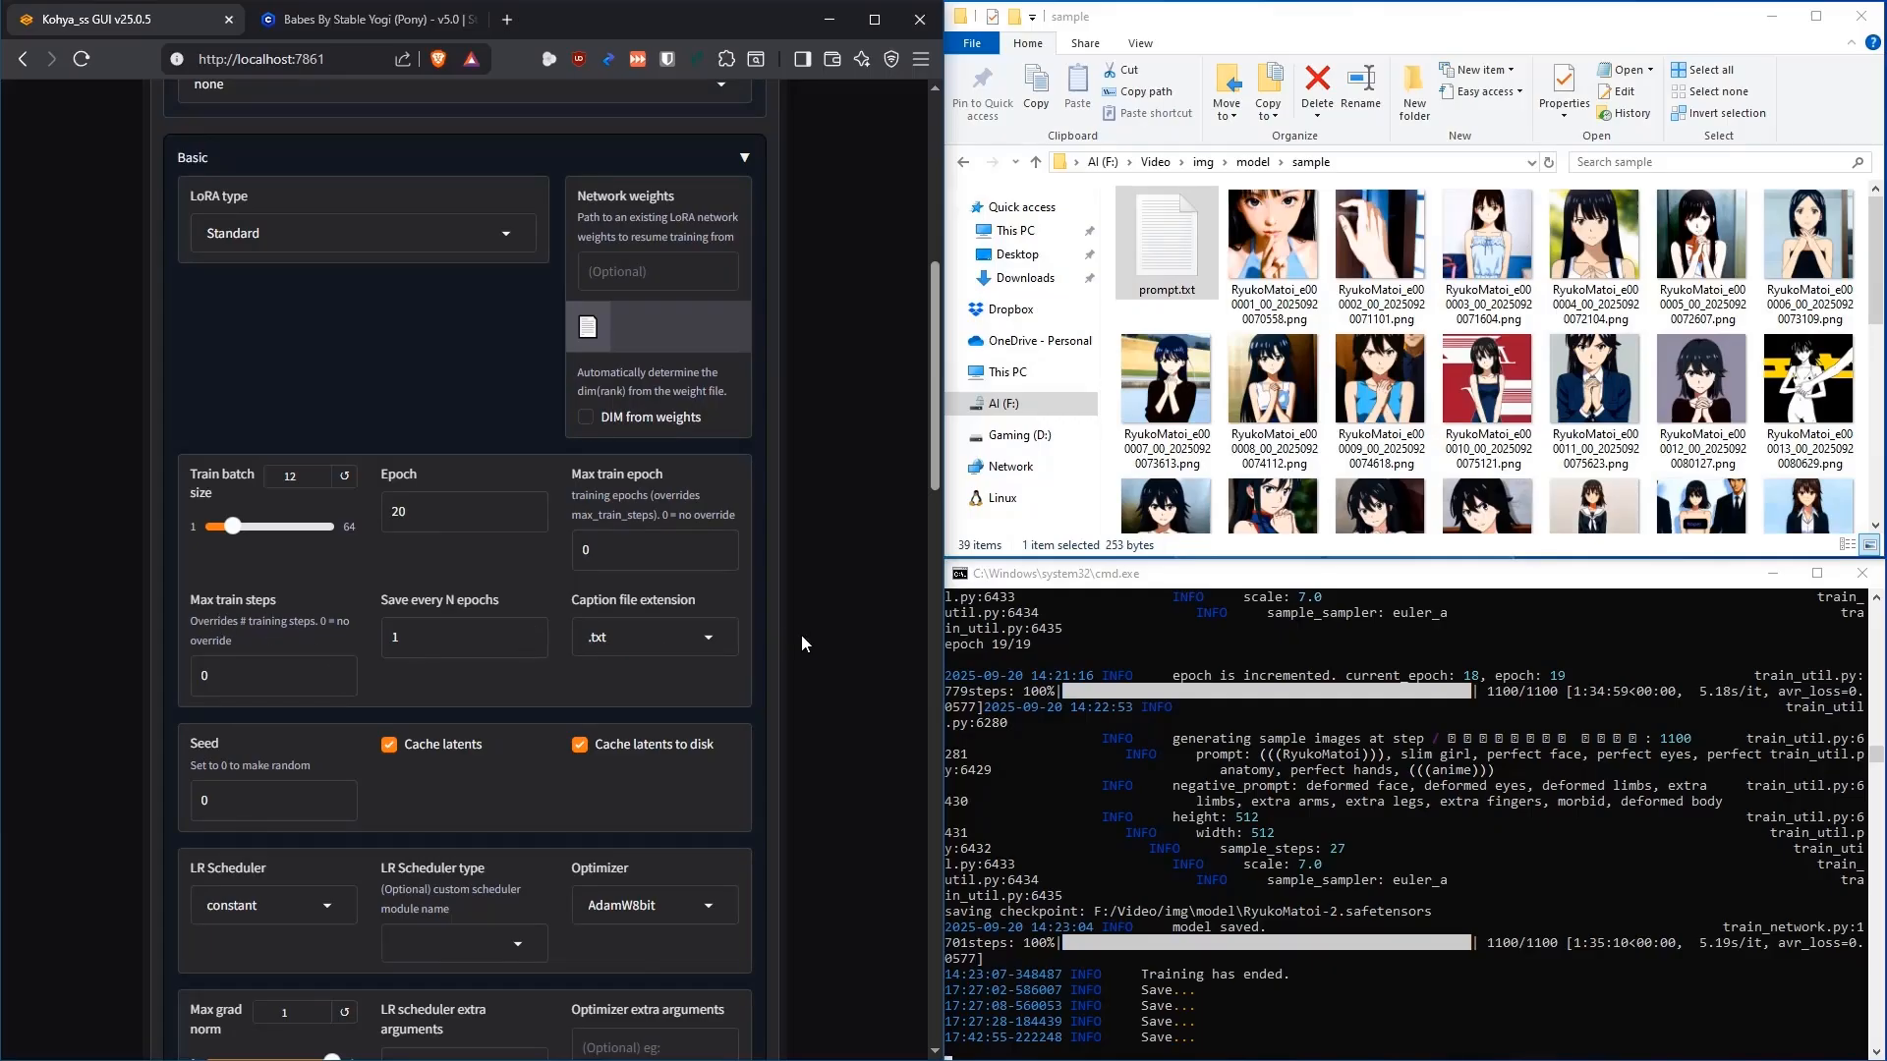
{"action": "scroll", "coordinate": [766, 511], "scroll_direction": "down", "scroll_amount": 12}
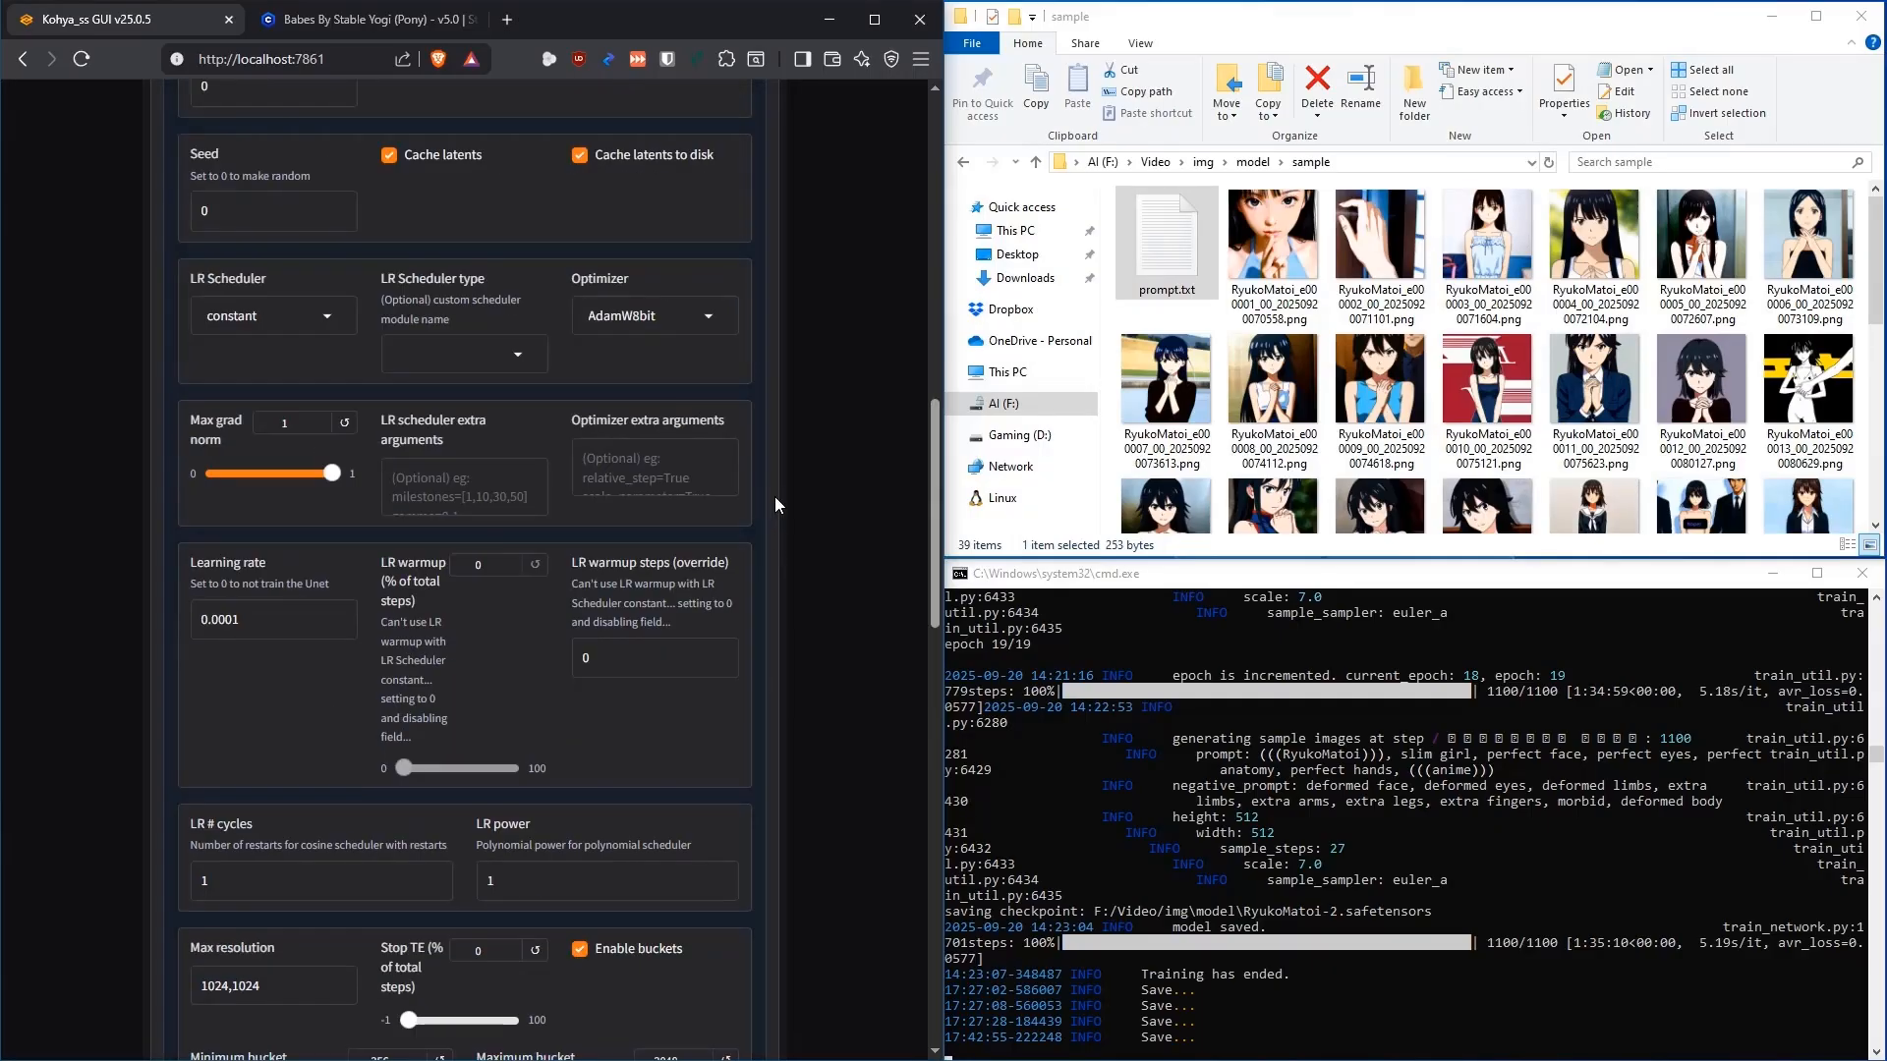
{"action": "scroll", "coordinate": [801, 480], "scroll_direction": "down", "scroll_amount": 2}
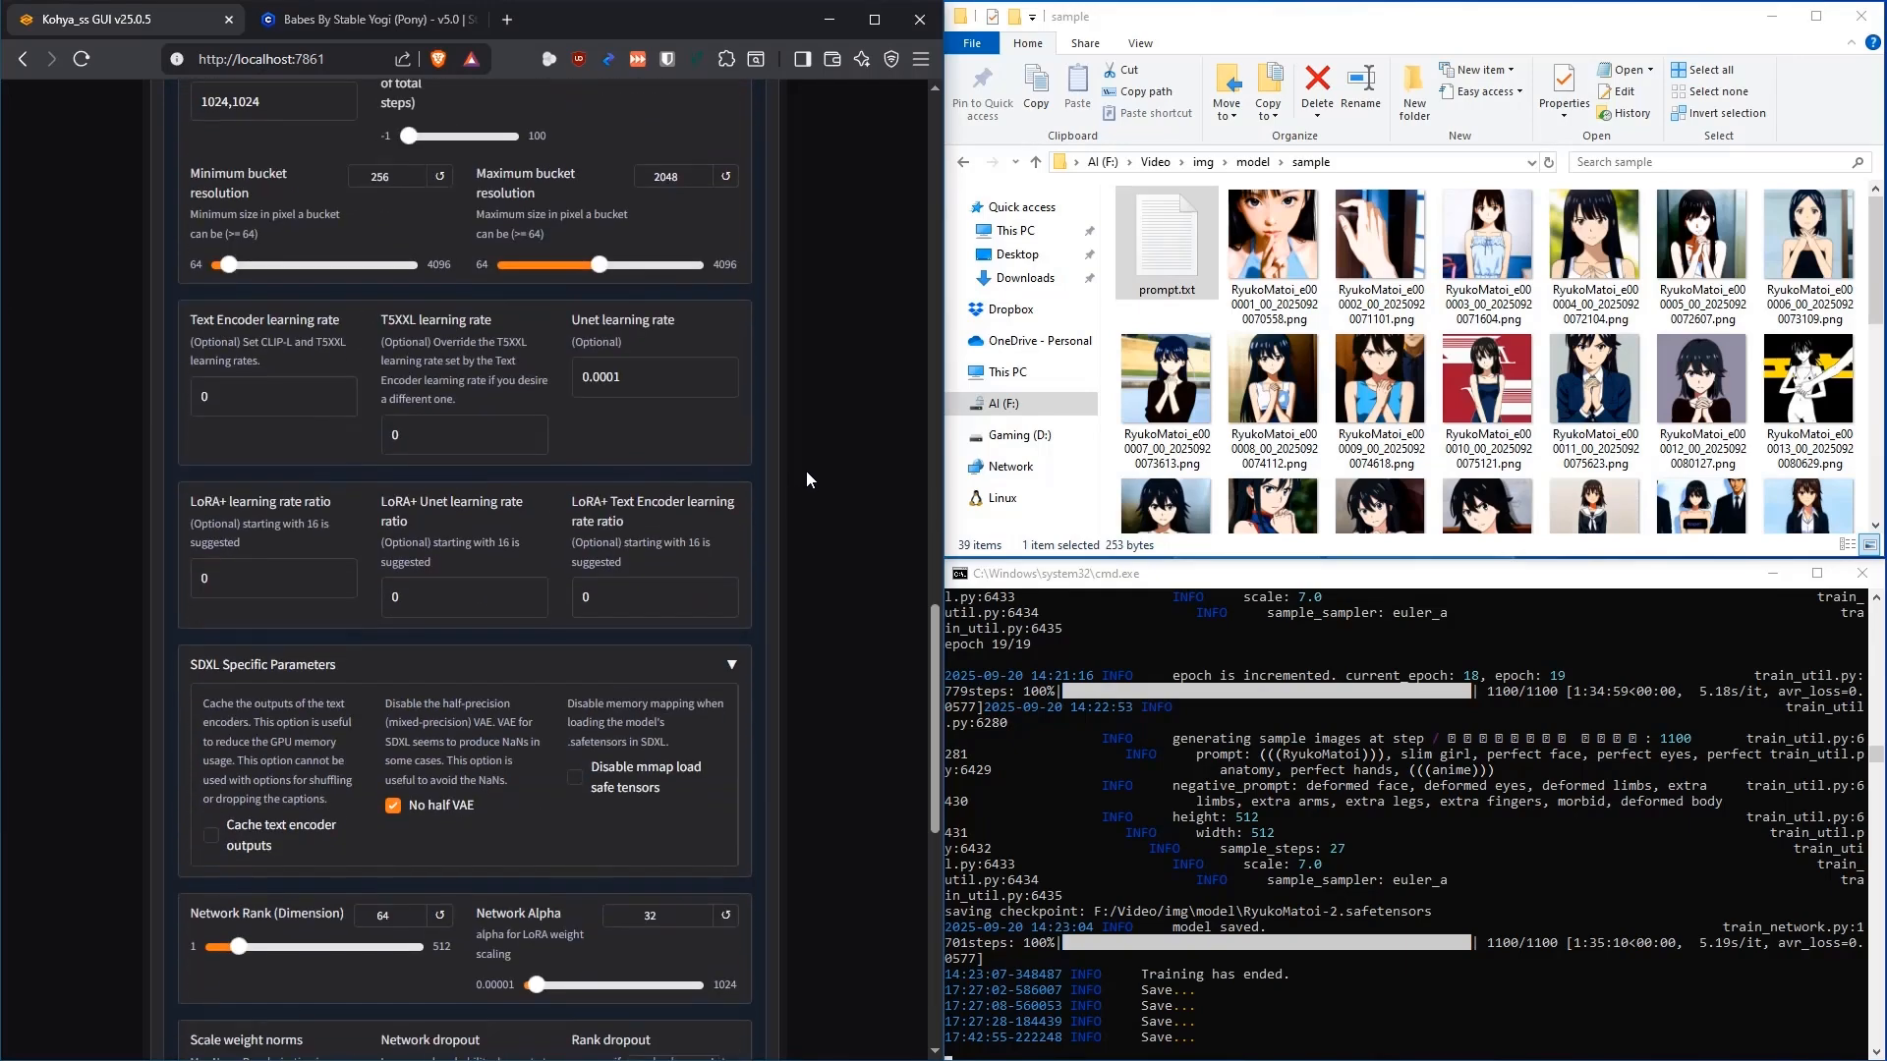
{"action": "scroll", "coordinate": [806, 470], "scroll_direction": "up", "scroll_amount": 2}
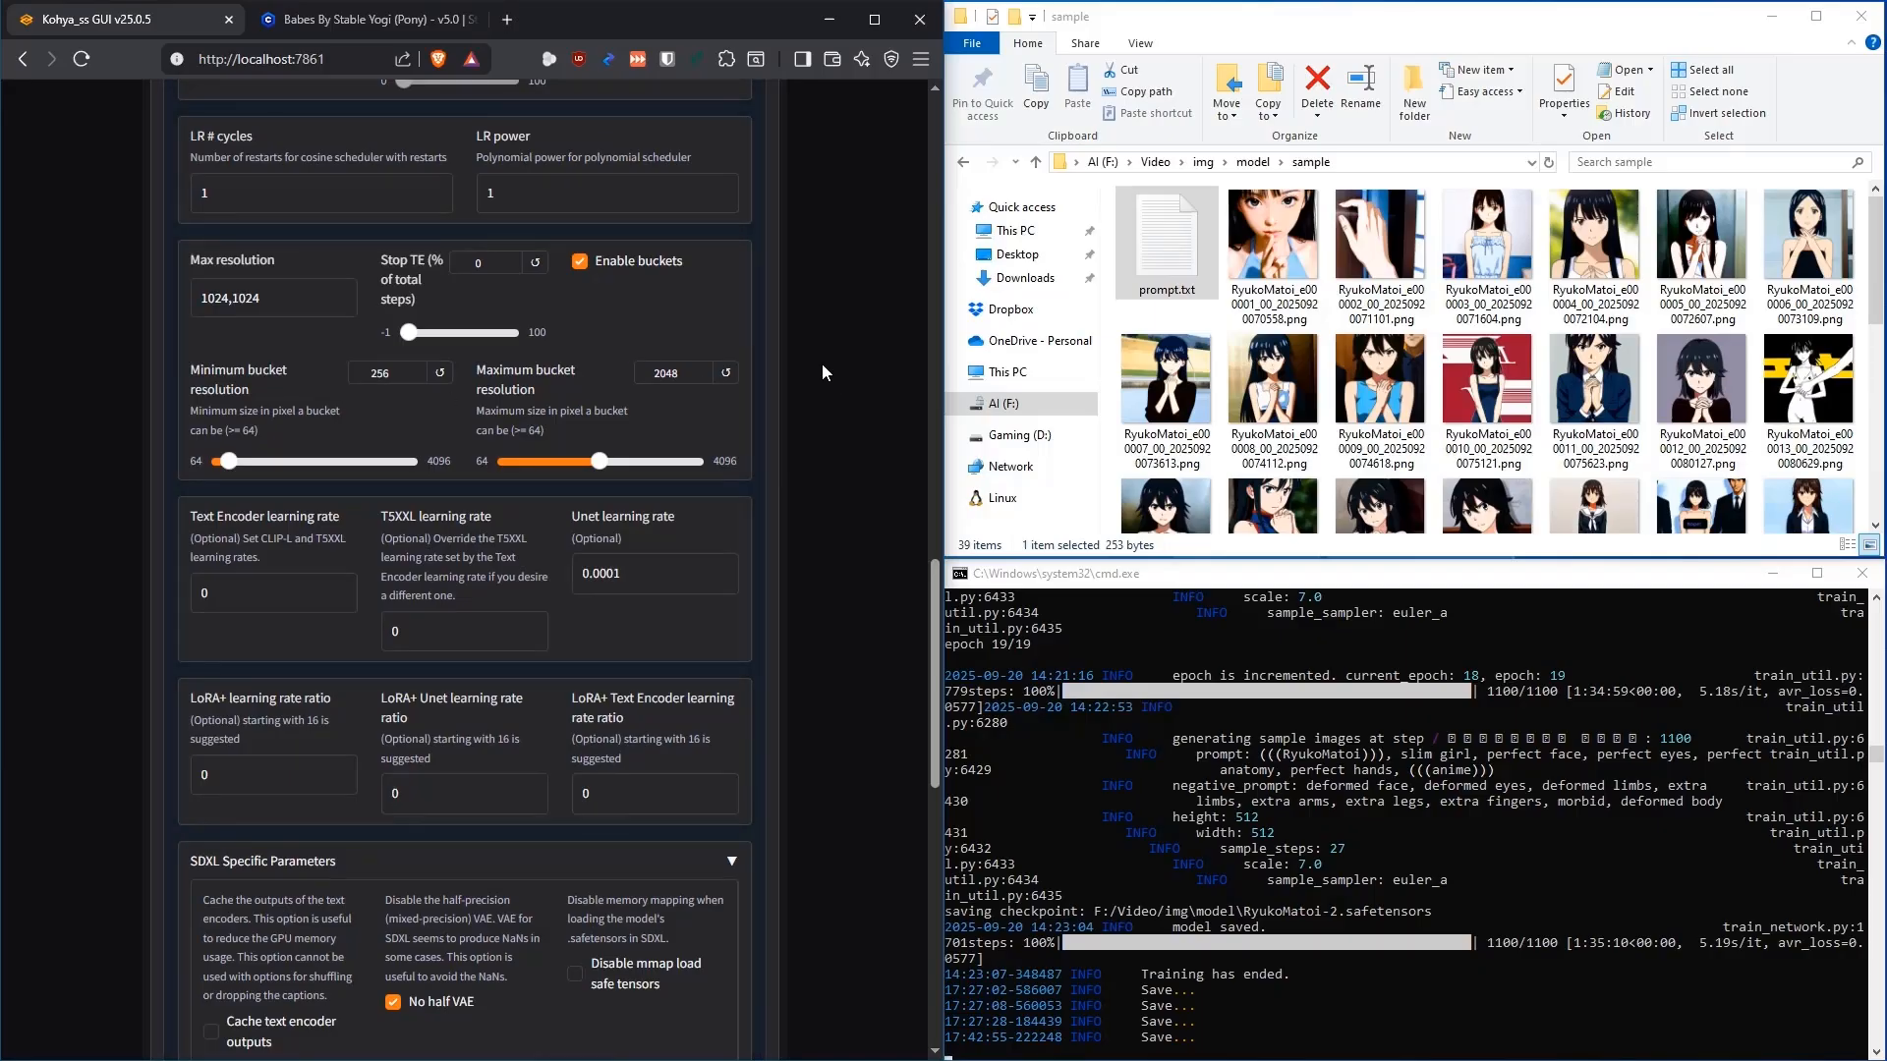
{"action": "scroll", "coordinate": [825, 363], "scroll_direction": "down", "scroll_amount": 8}
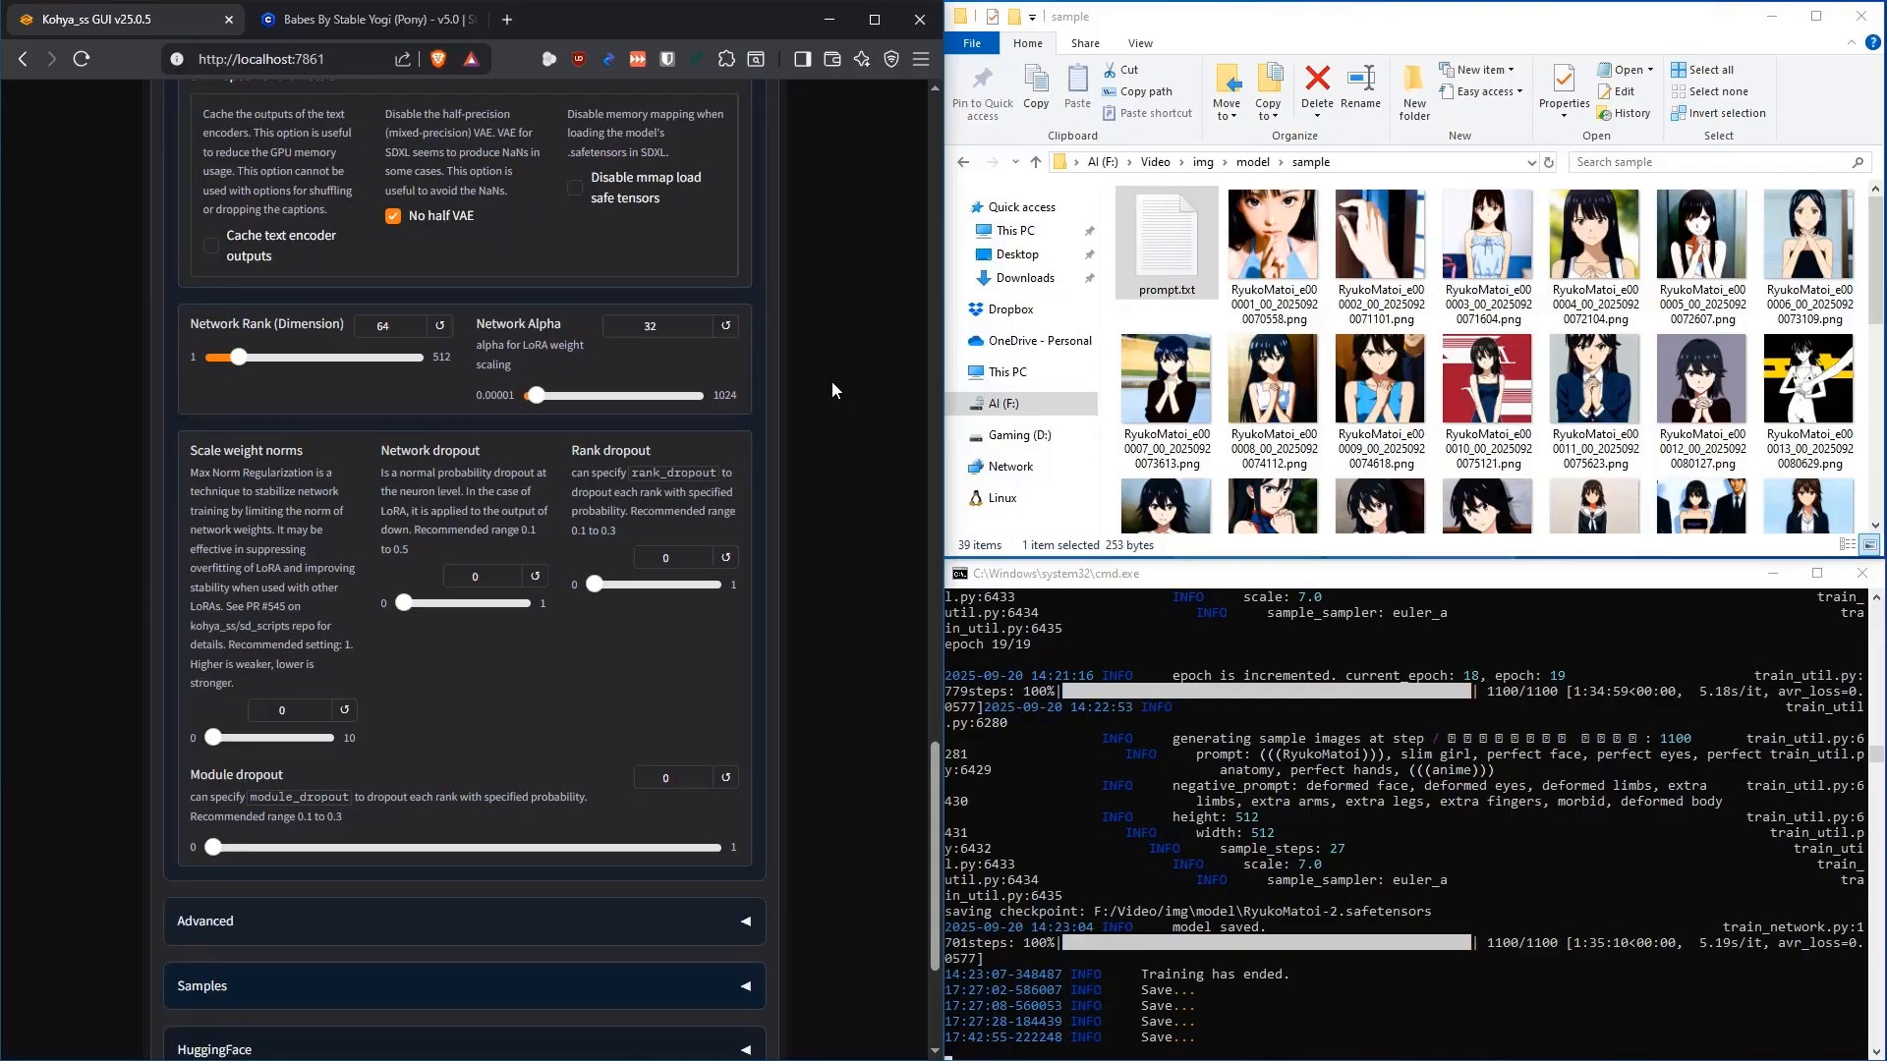
{"action": "scroll", "coordinate": [818, 383], "scroll_direction": "up", "scroll_amount": 1}
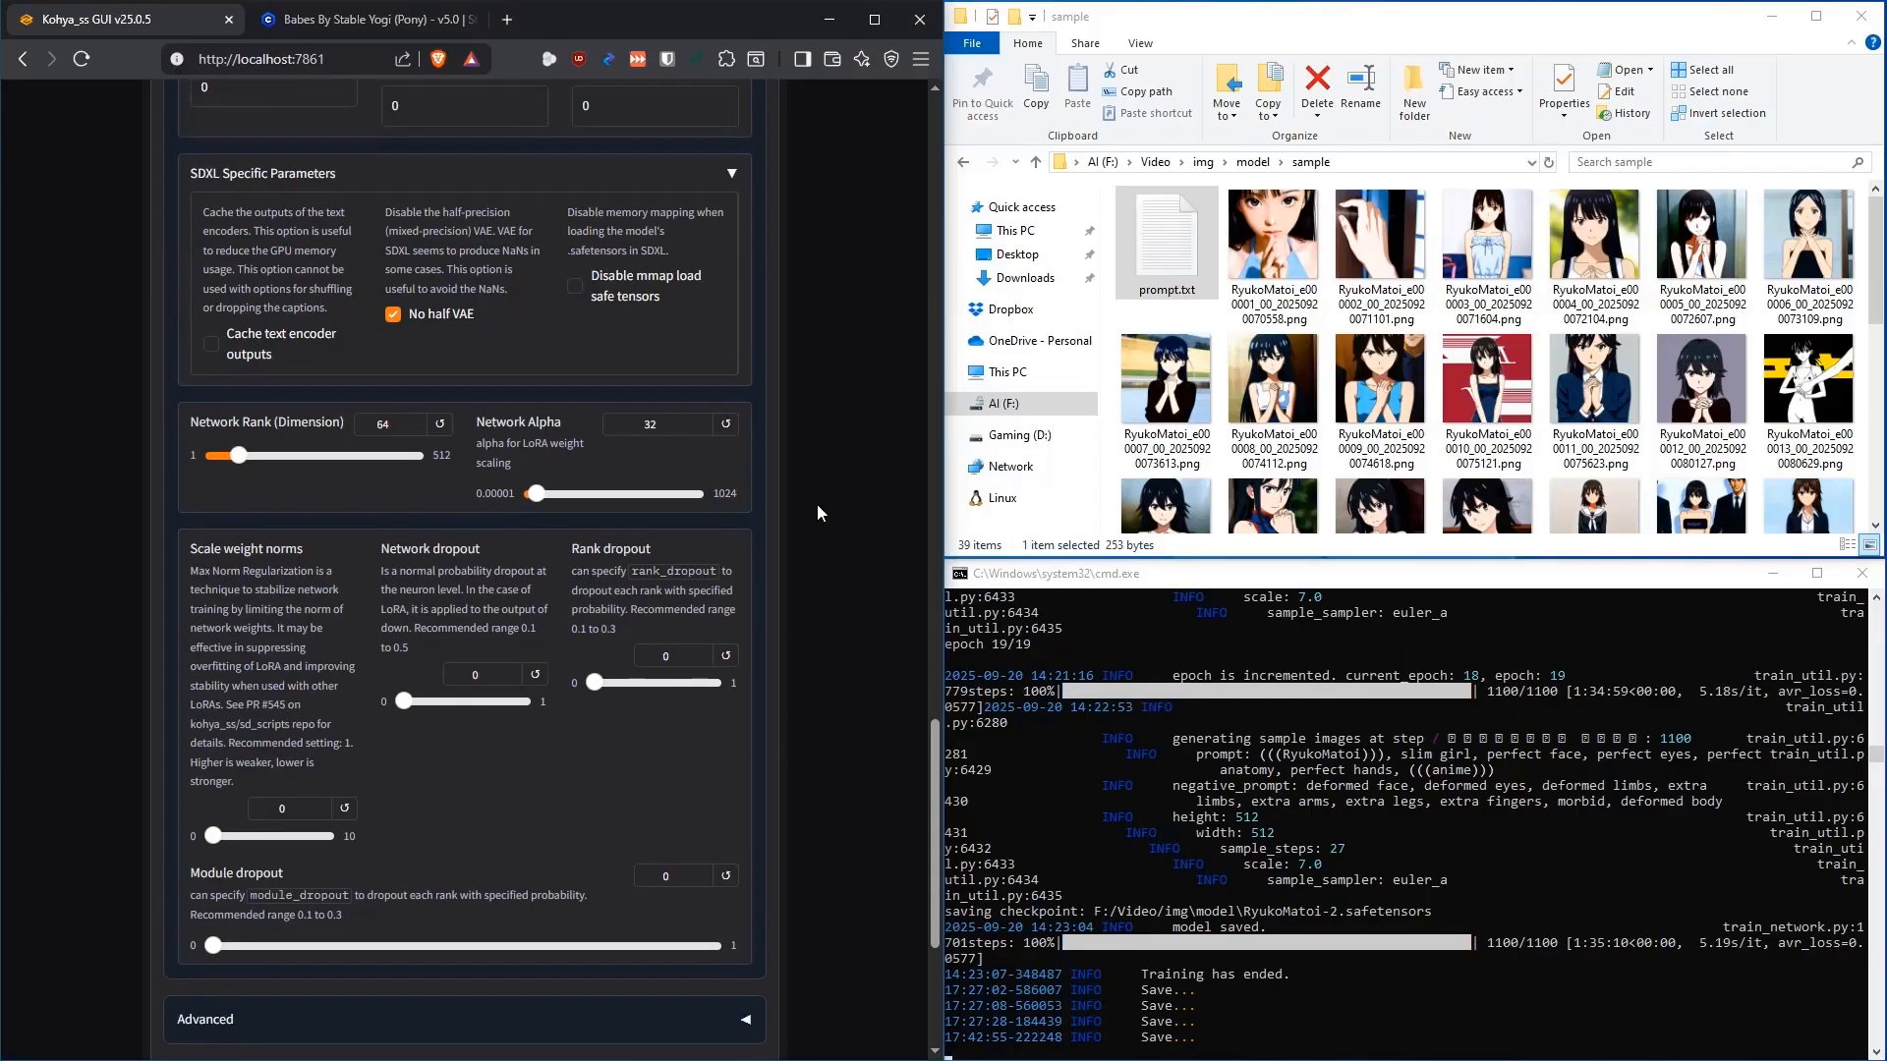
{"action": "scroll", "coordinate": [817, 504], "scroll_direction": "up", "scroll_amount": 15}
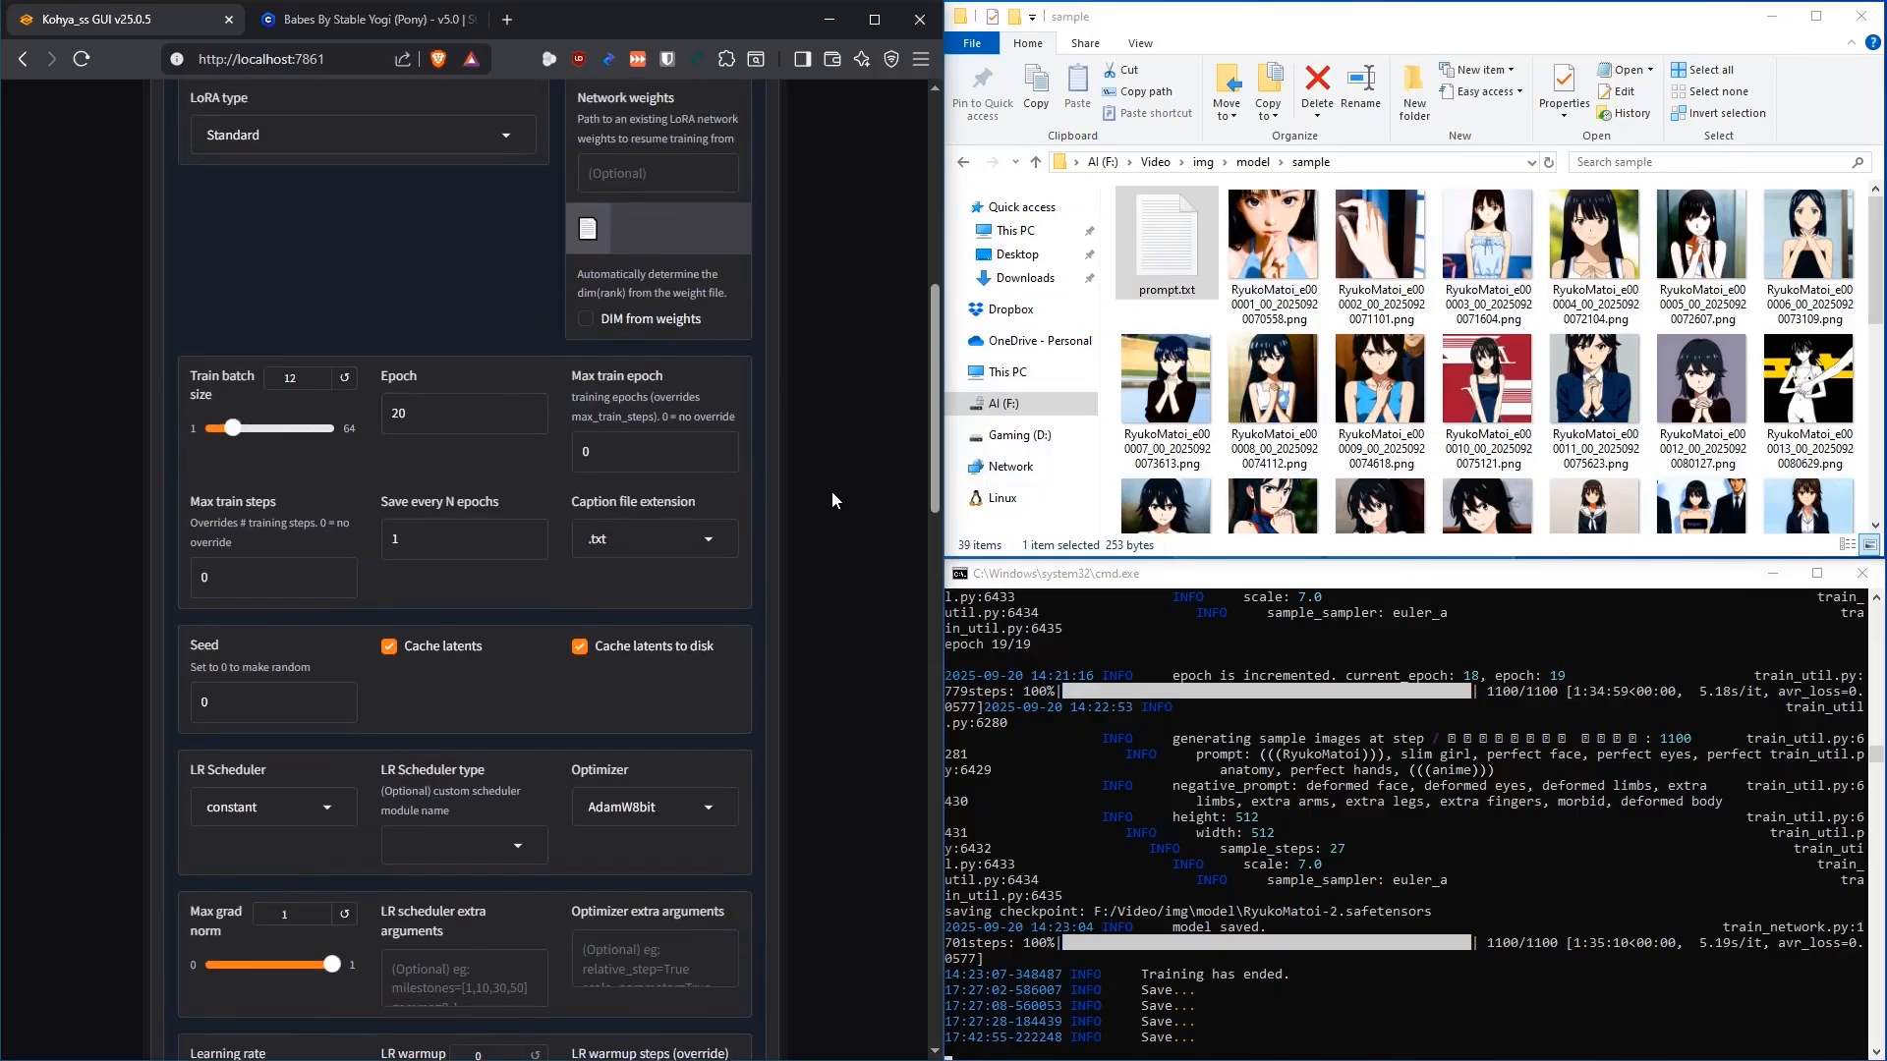
{"action": "scroll", "coordinate": [831, 491], "scroll_direction": "up", "scroll_amount": 4}
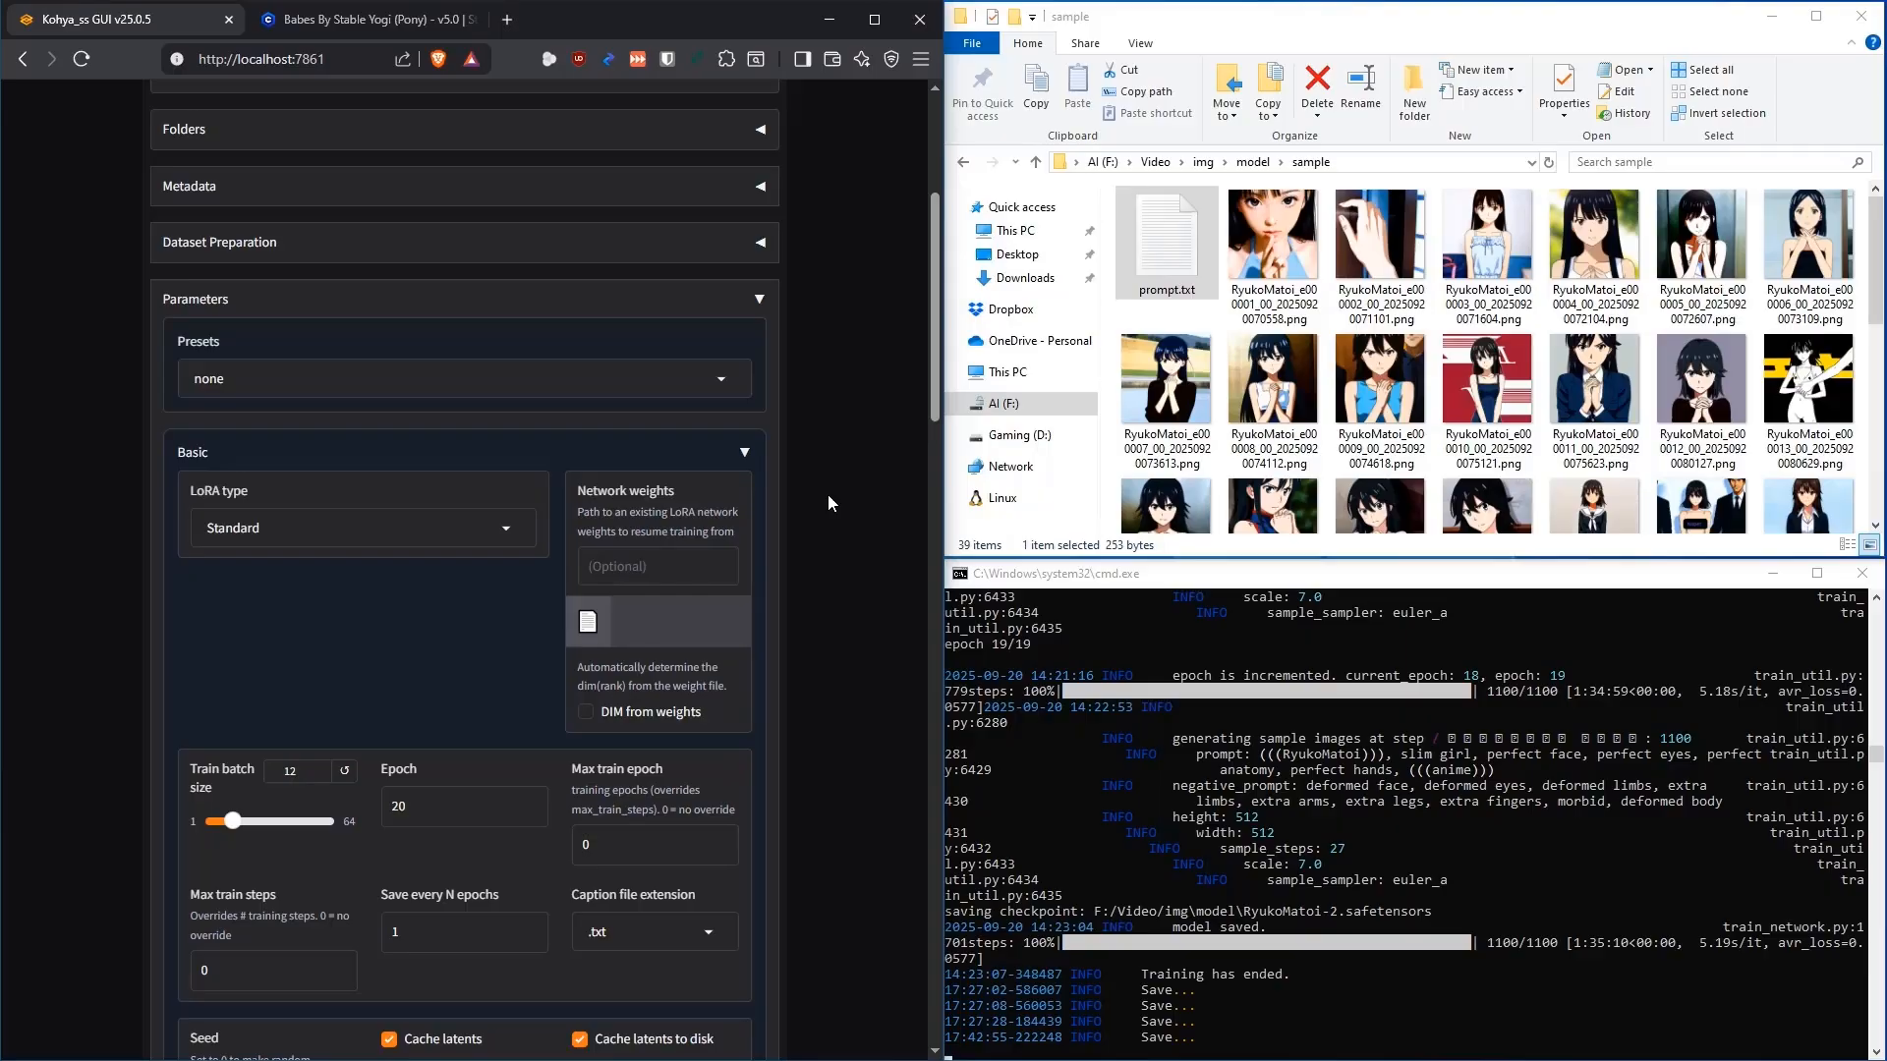
Set Network weights to F:/Video/img/model/RyukoMatoi.safetensors using the file browser
{"action": "left_click", "coordinate": [965, 162]}
{"action": "left_click", "coordinate": [587, 485]}
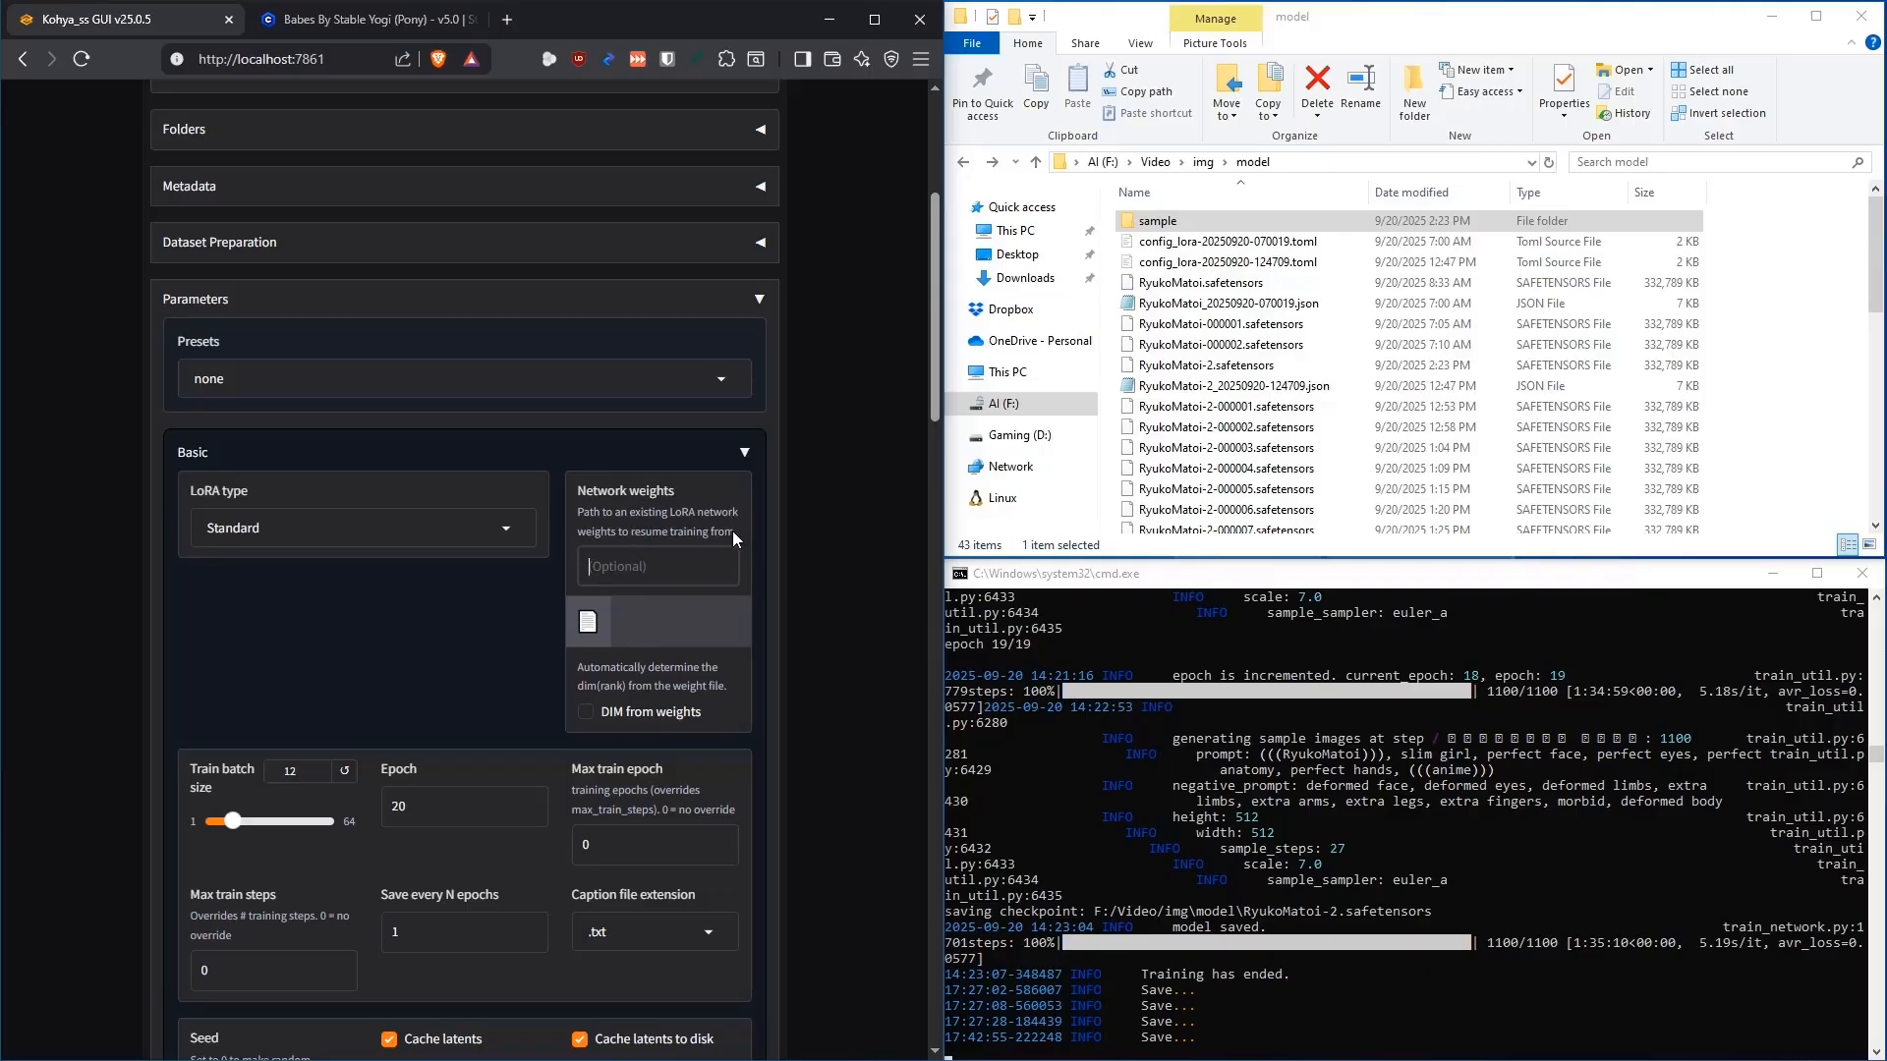
{"action": "left_click", "coordinate": [589, 622]}
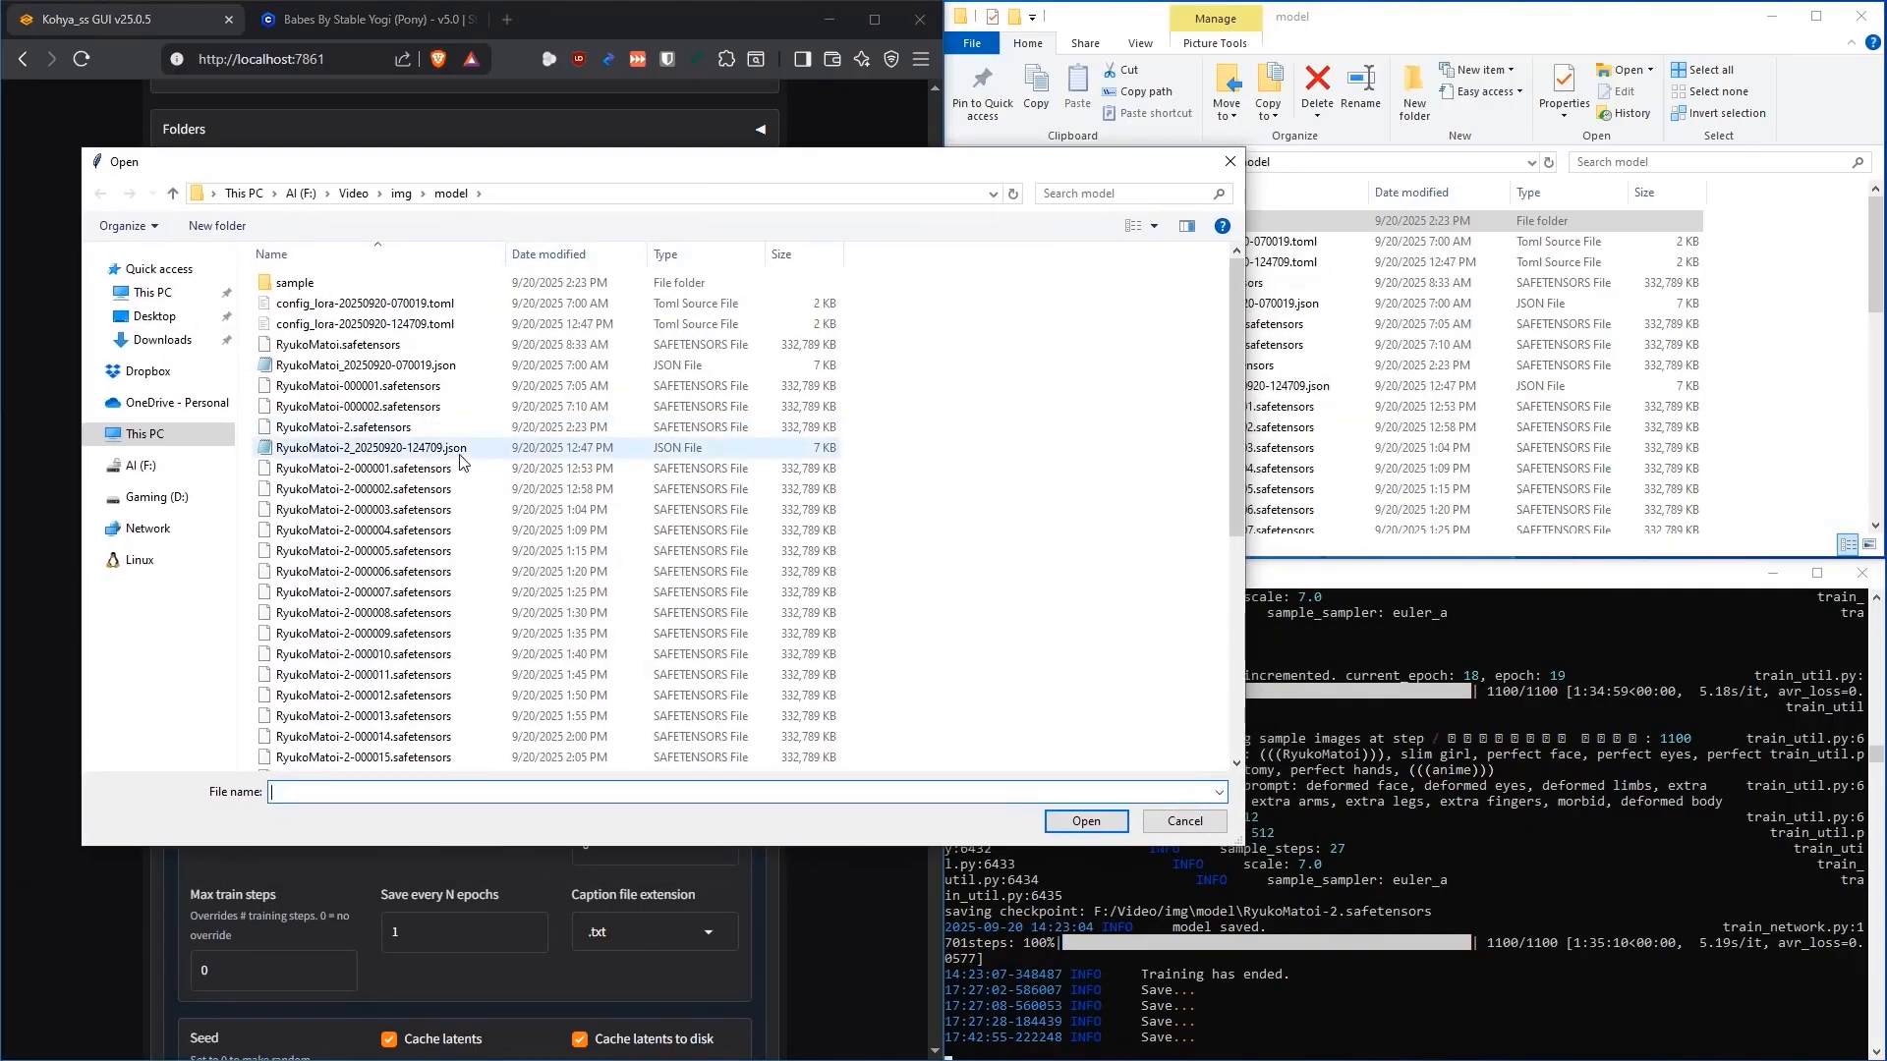
{"action": "left_click", "coordinate": [300, 348]}
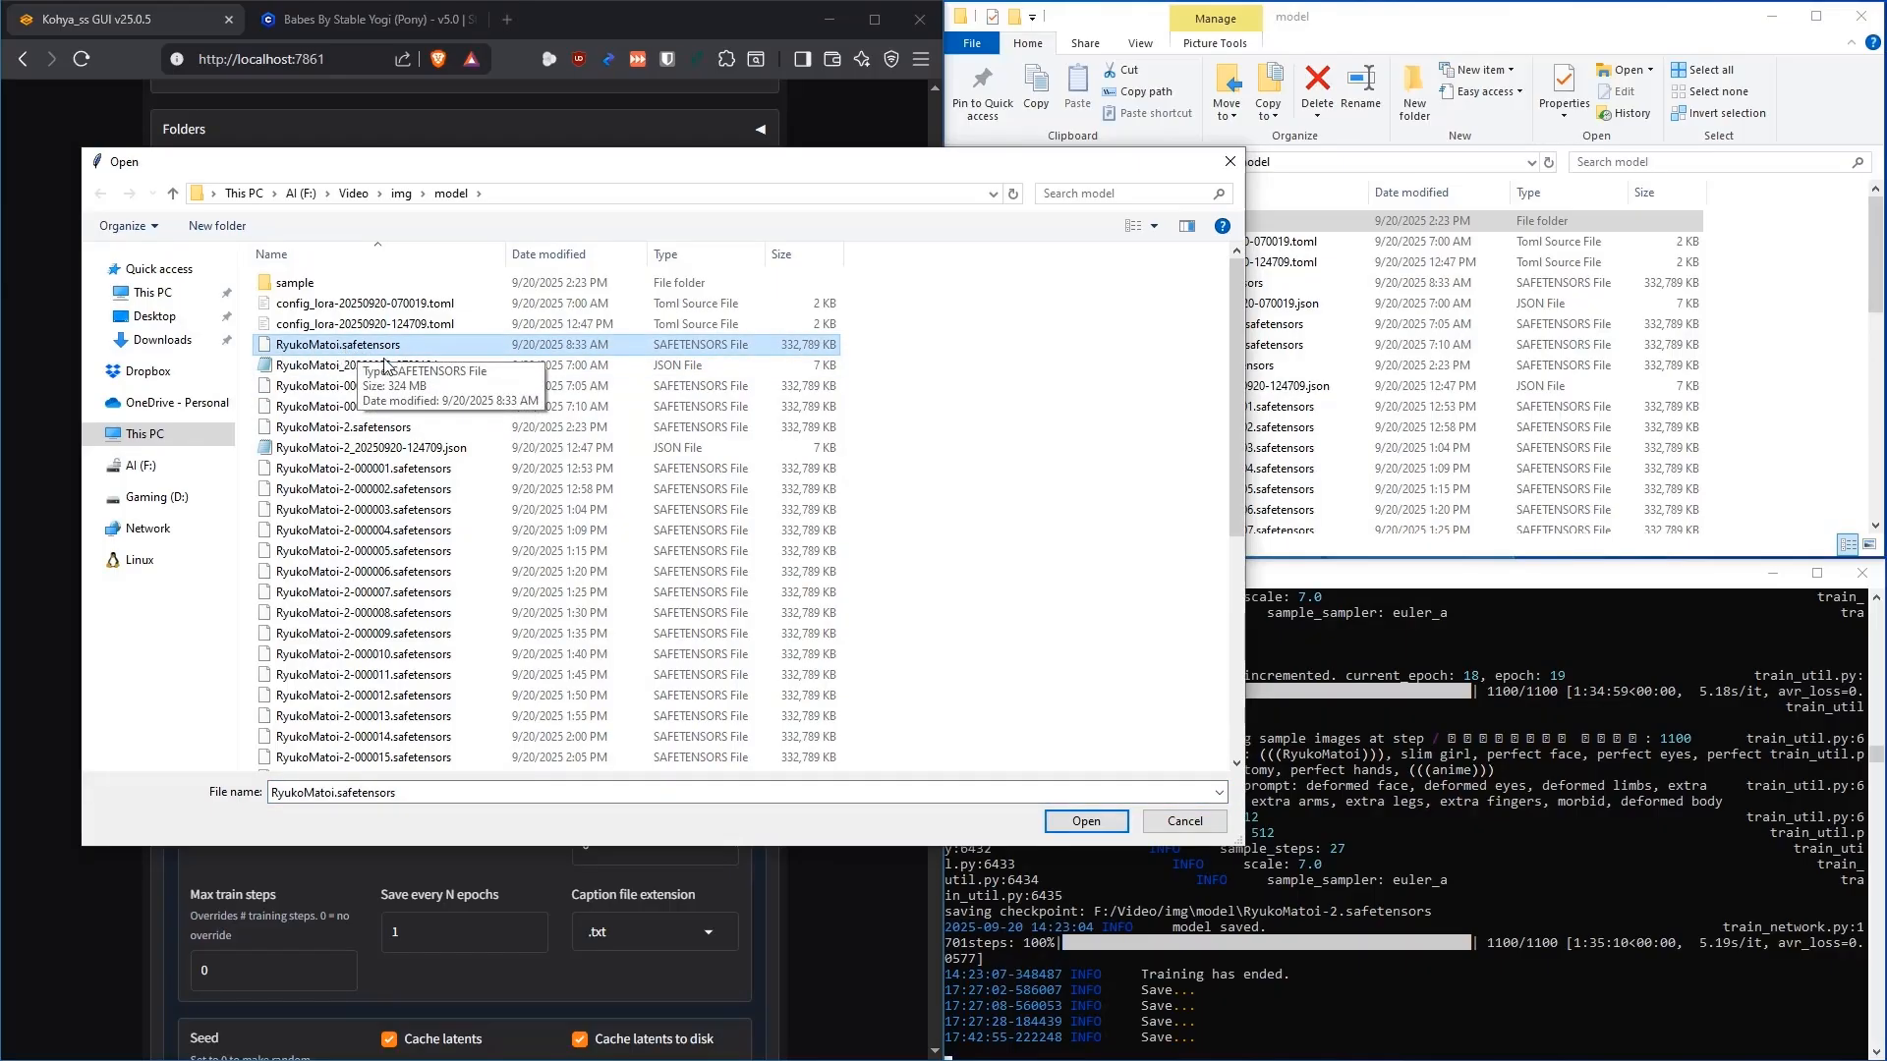
{"action": "left_click", "coordinate": [1085, 821]}
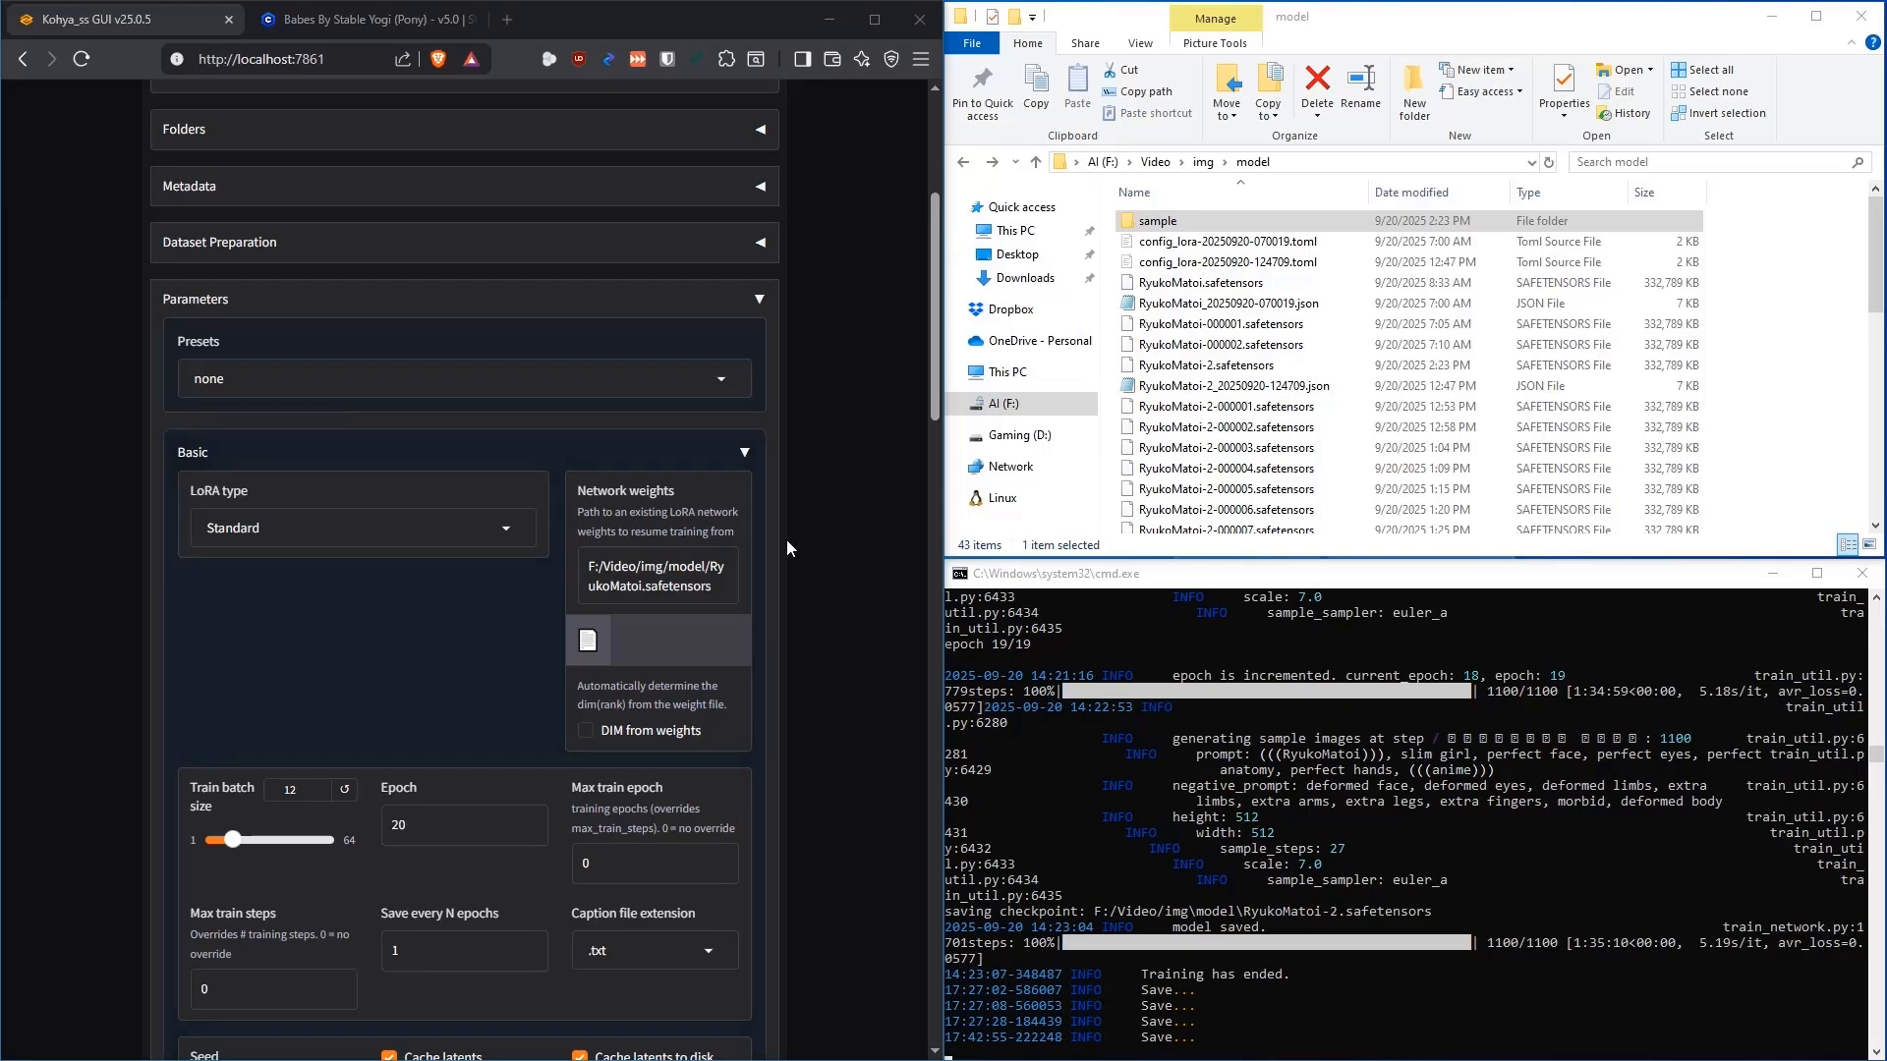
Append -3 to the trained model output name so it reads RyukoMatoi-3
{"action": "scroll", "coordinate": [800, 532], "scroll_direction": "up", "scroll_amount": 1}
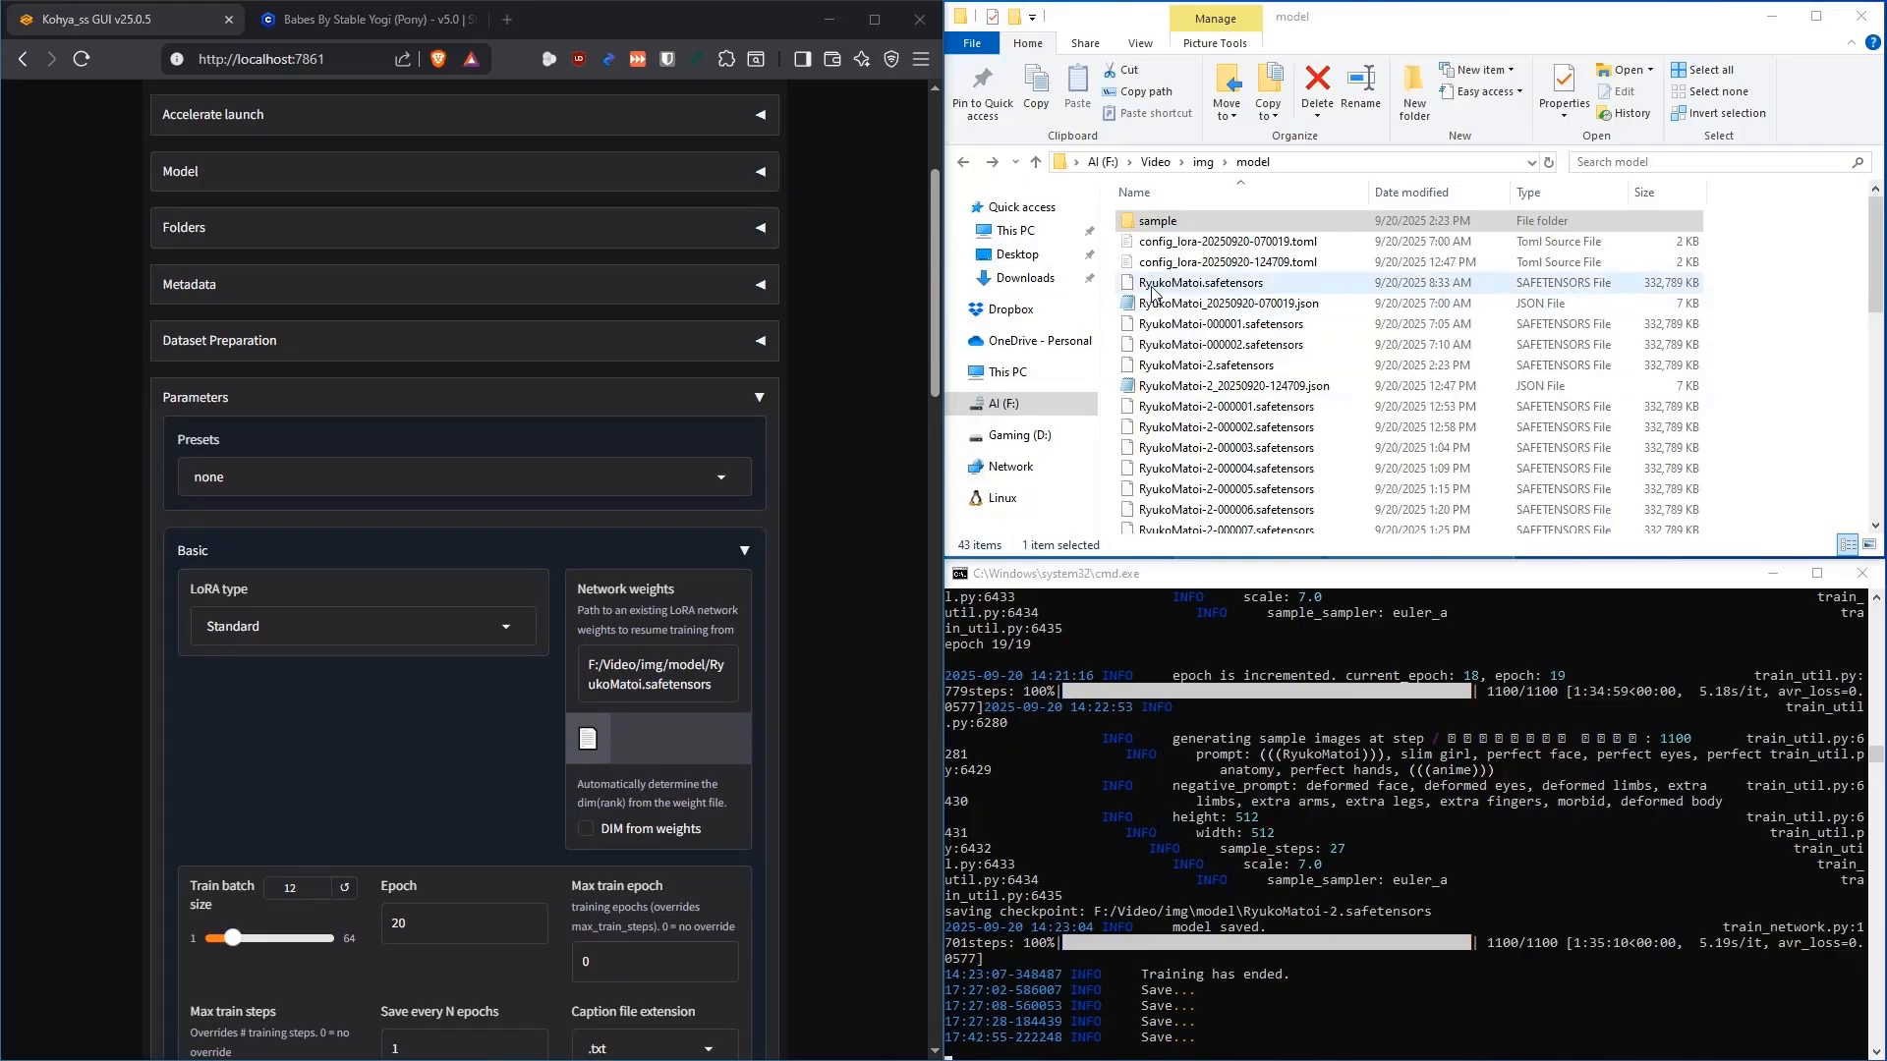
{"action": "scroll", "coordinate": [816, 423], "scroll_direction": "up", "scroll_amount": 1}
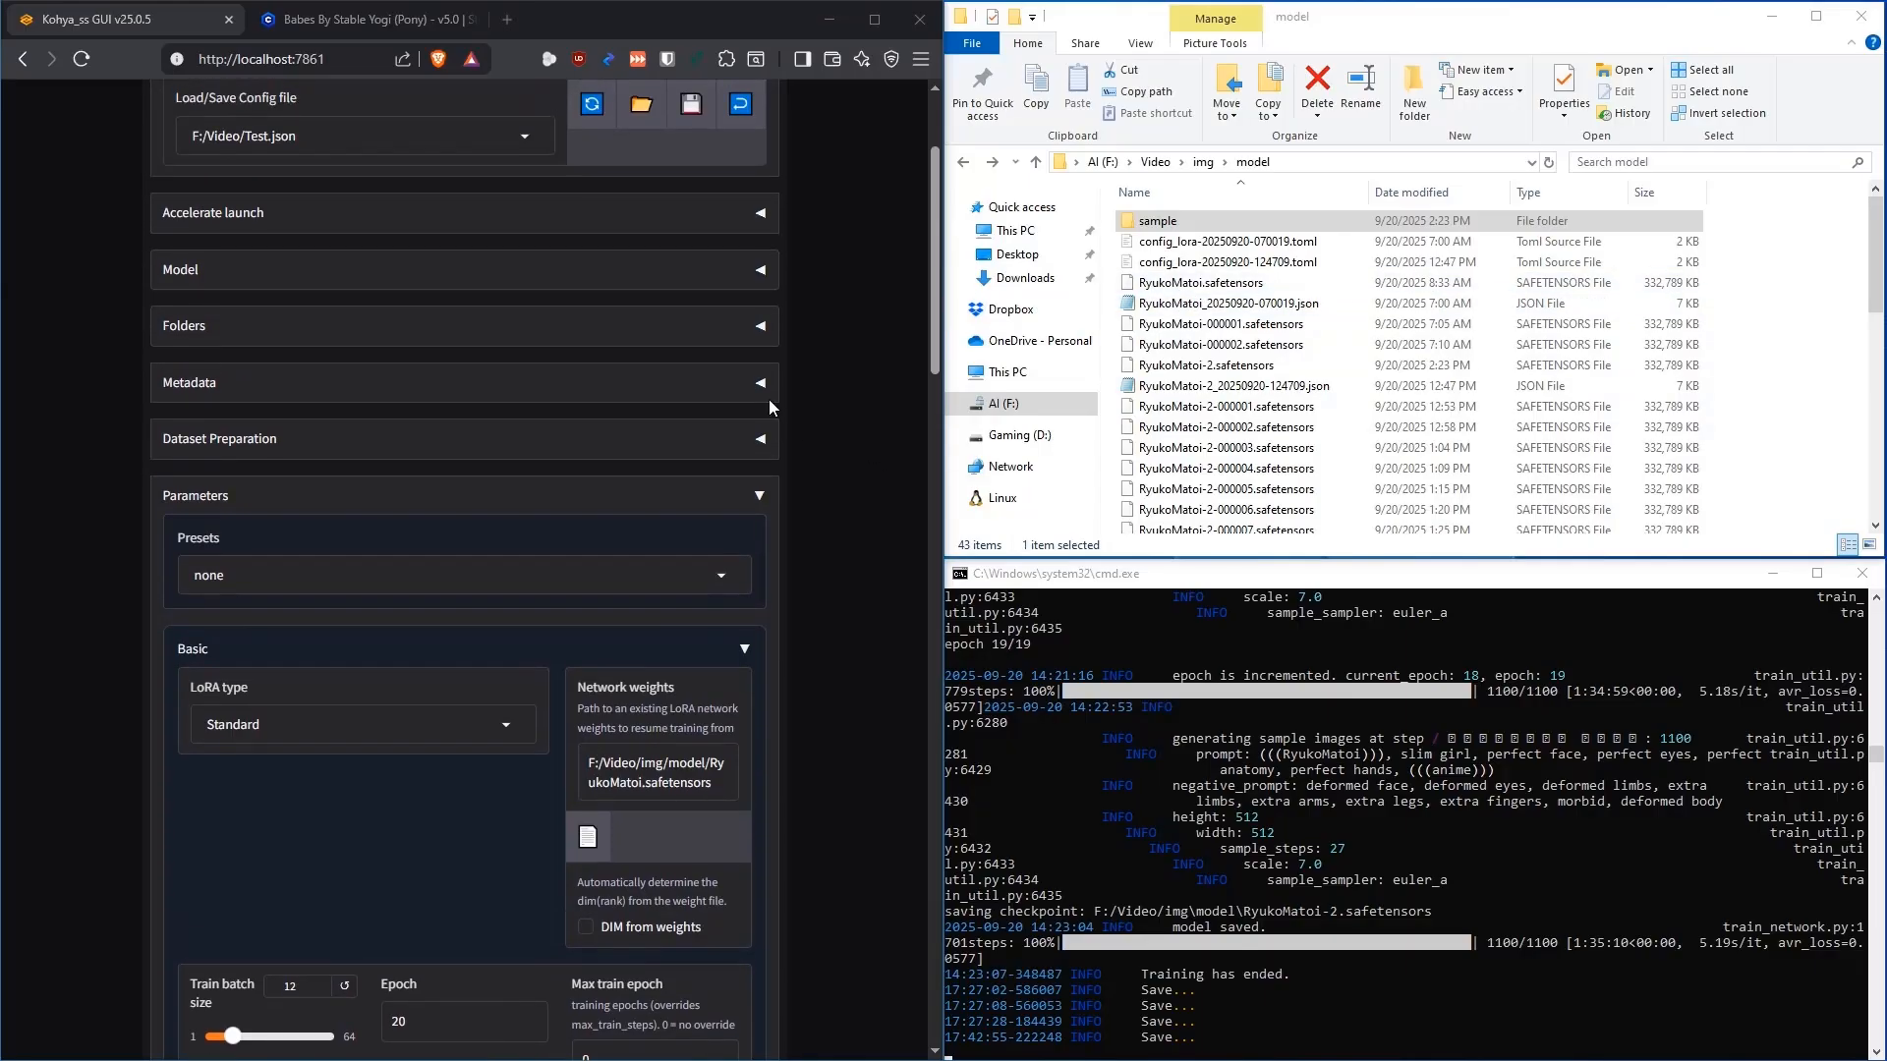
{"action": "left_click", "coordinate": [760, 269]}
{"action": "left_click", "coordinate": [401, 432]}
{"action": "type", "text": "-3"}
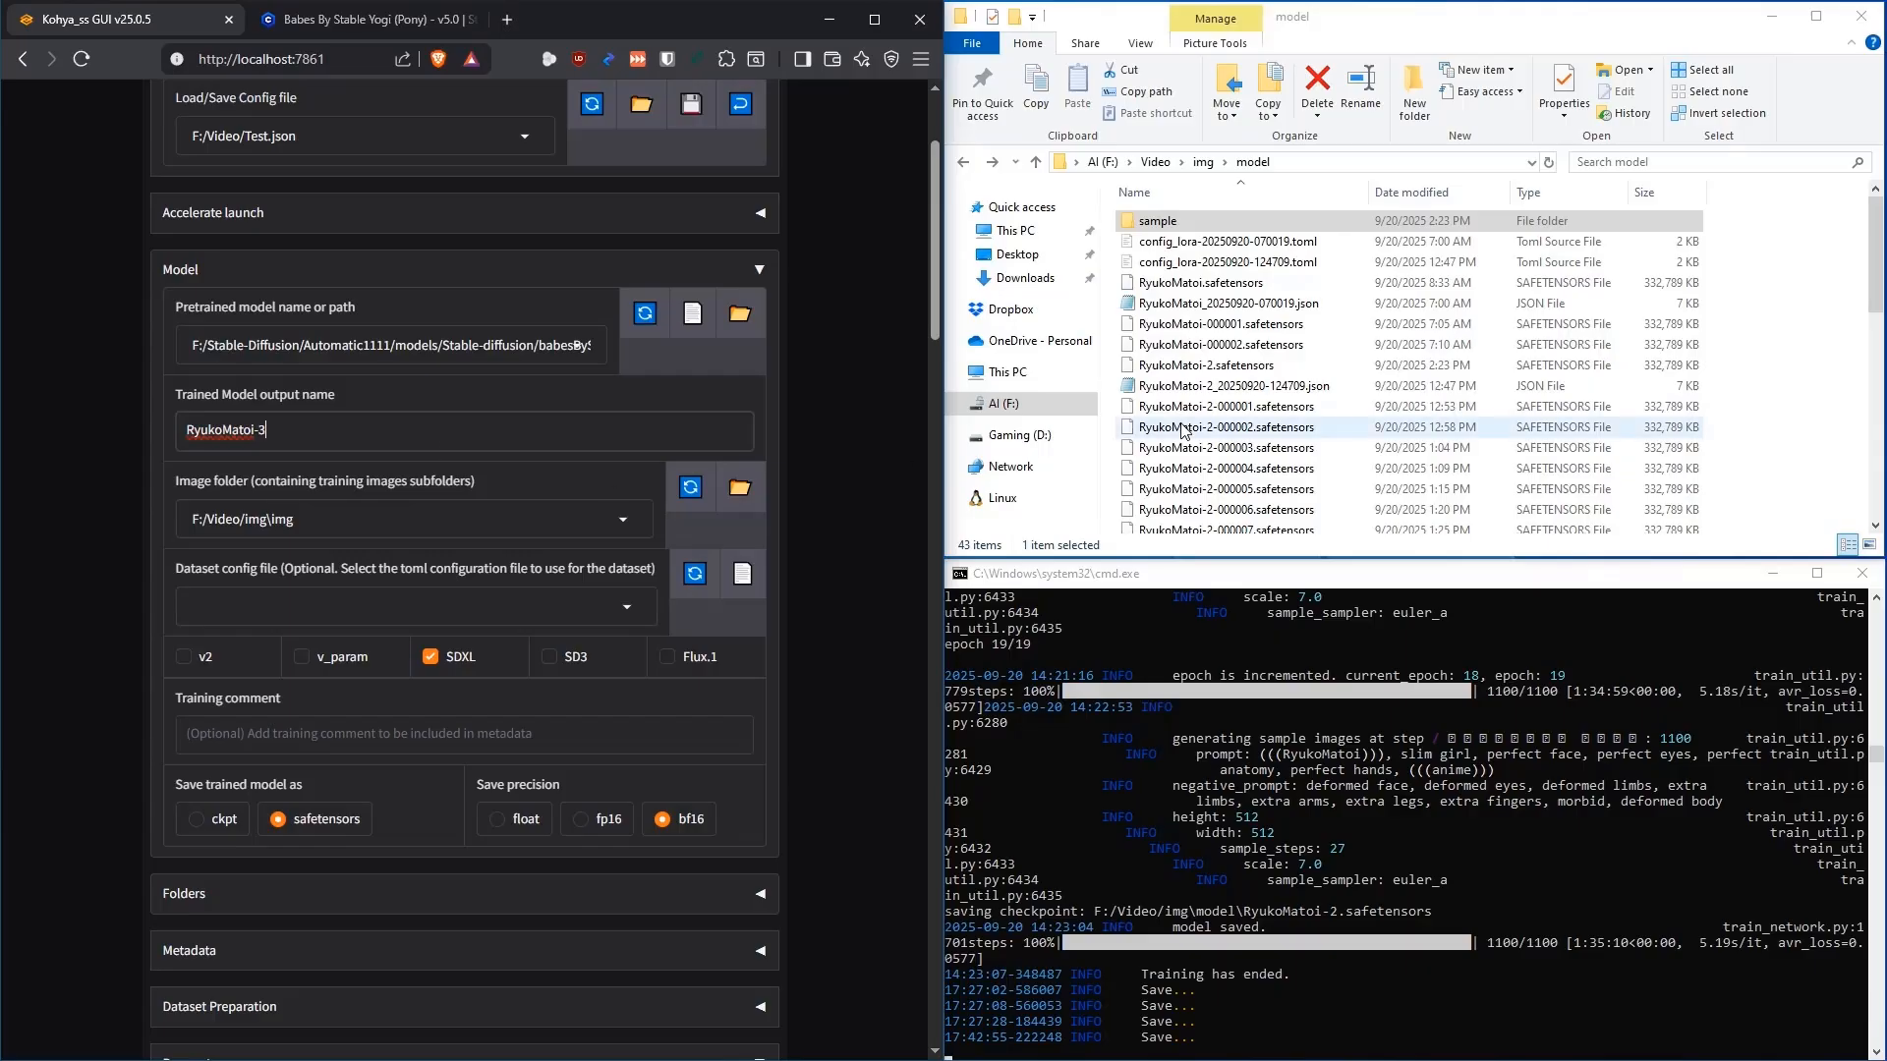
{"action": "scroll", "coordinate": [1209, 403], "scroll_direction": "down", "scroll_amount": 1}
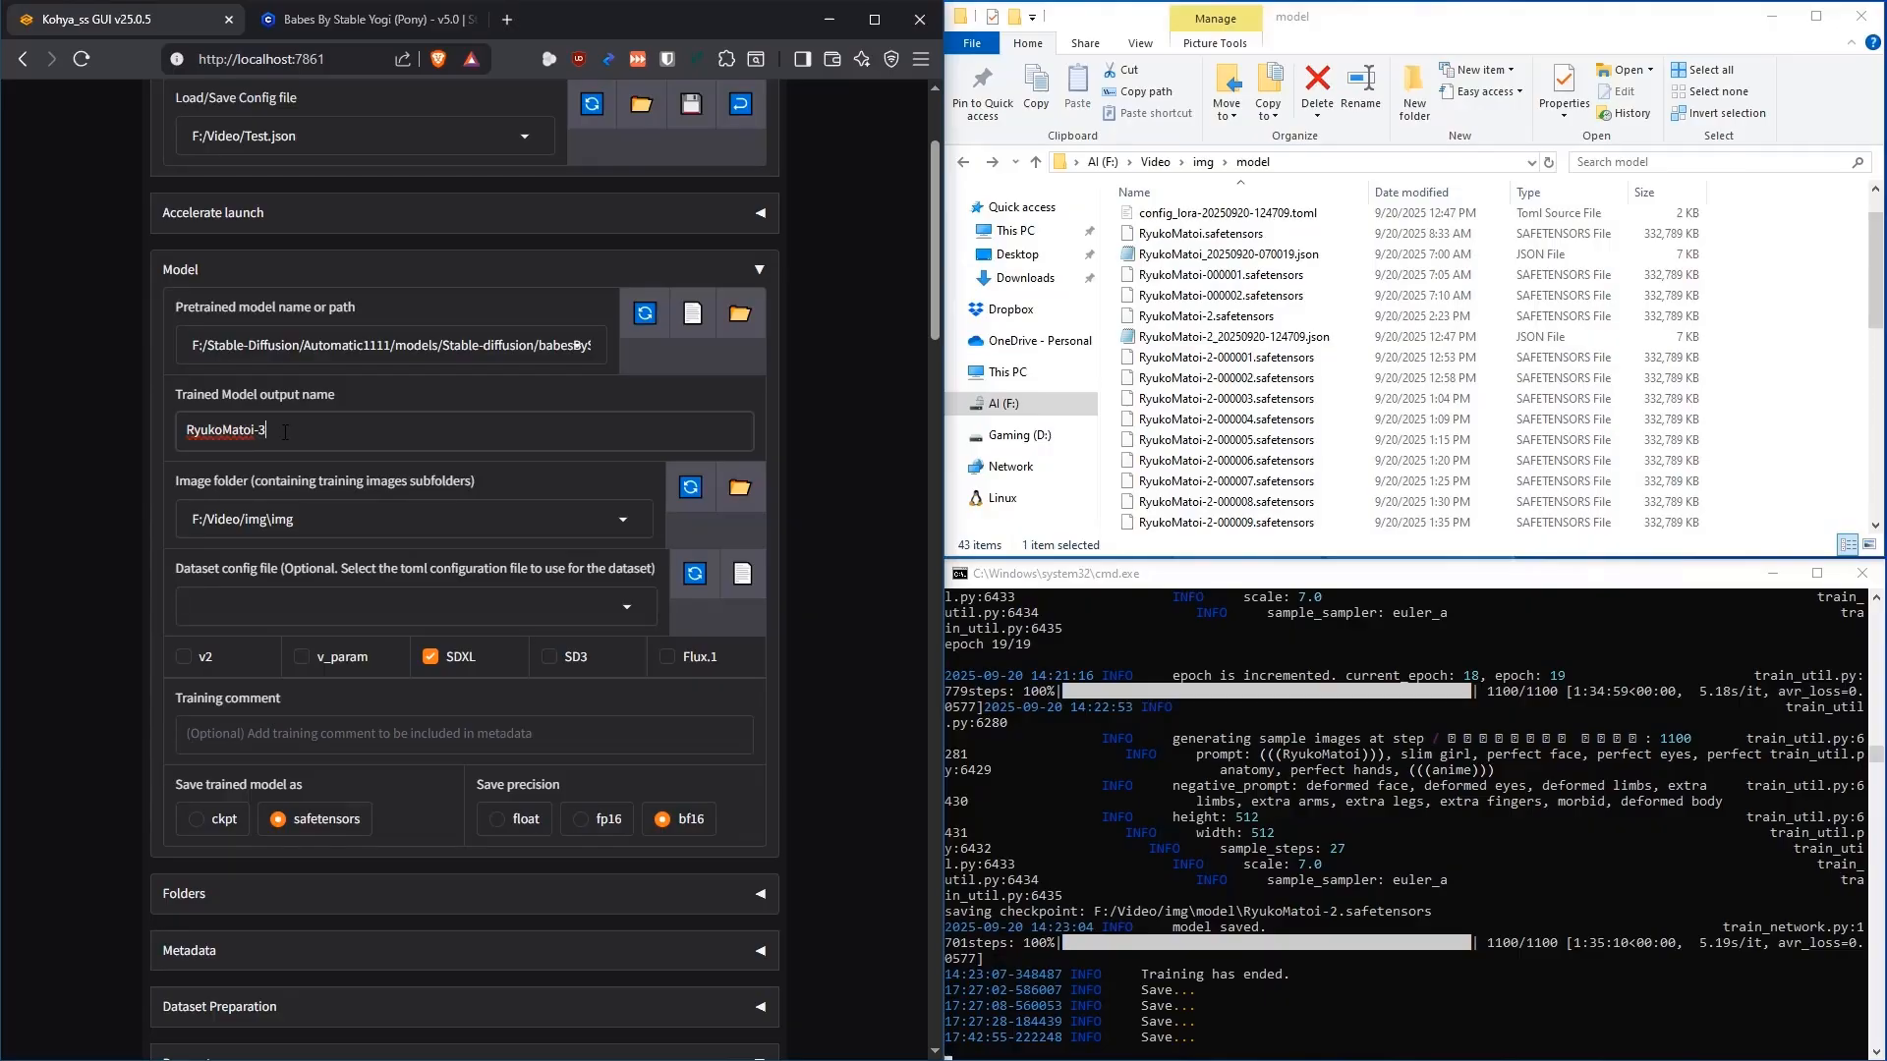
{"action": "left_click", "coordinate": [767, 269]}
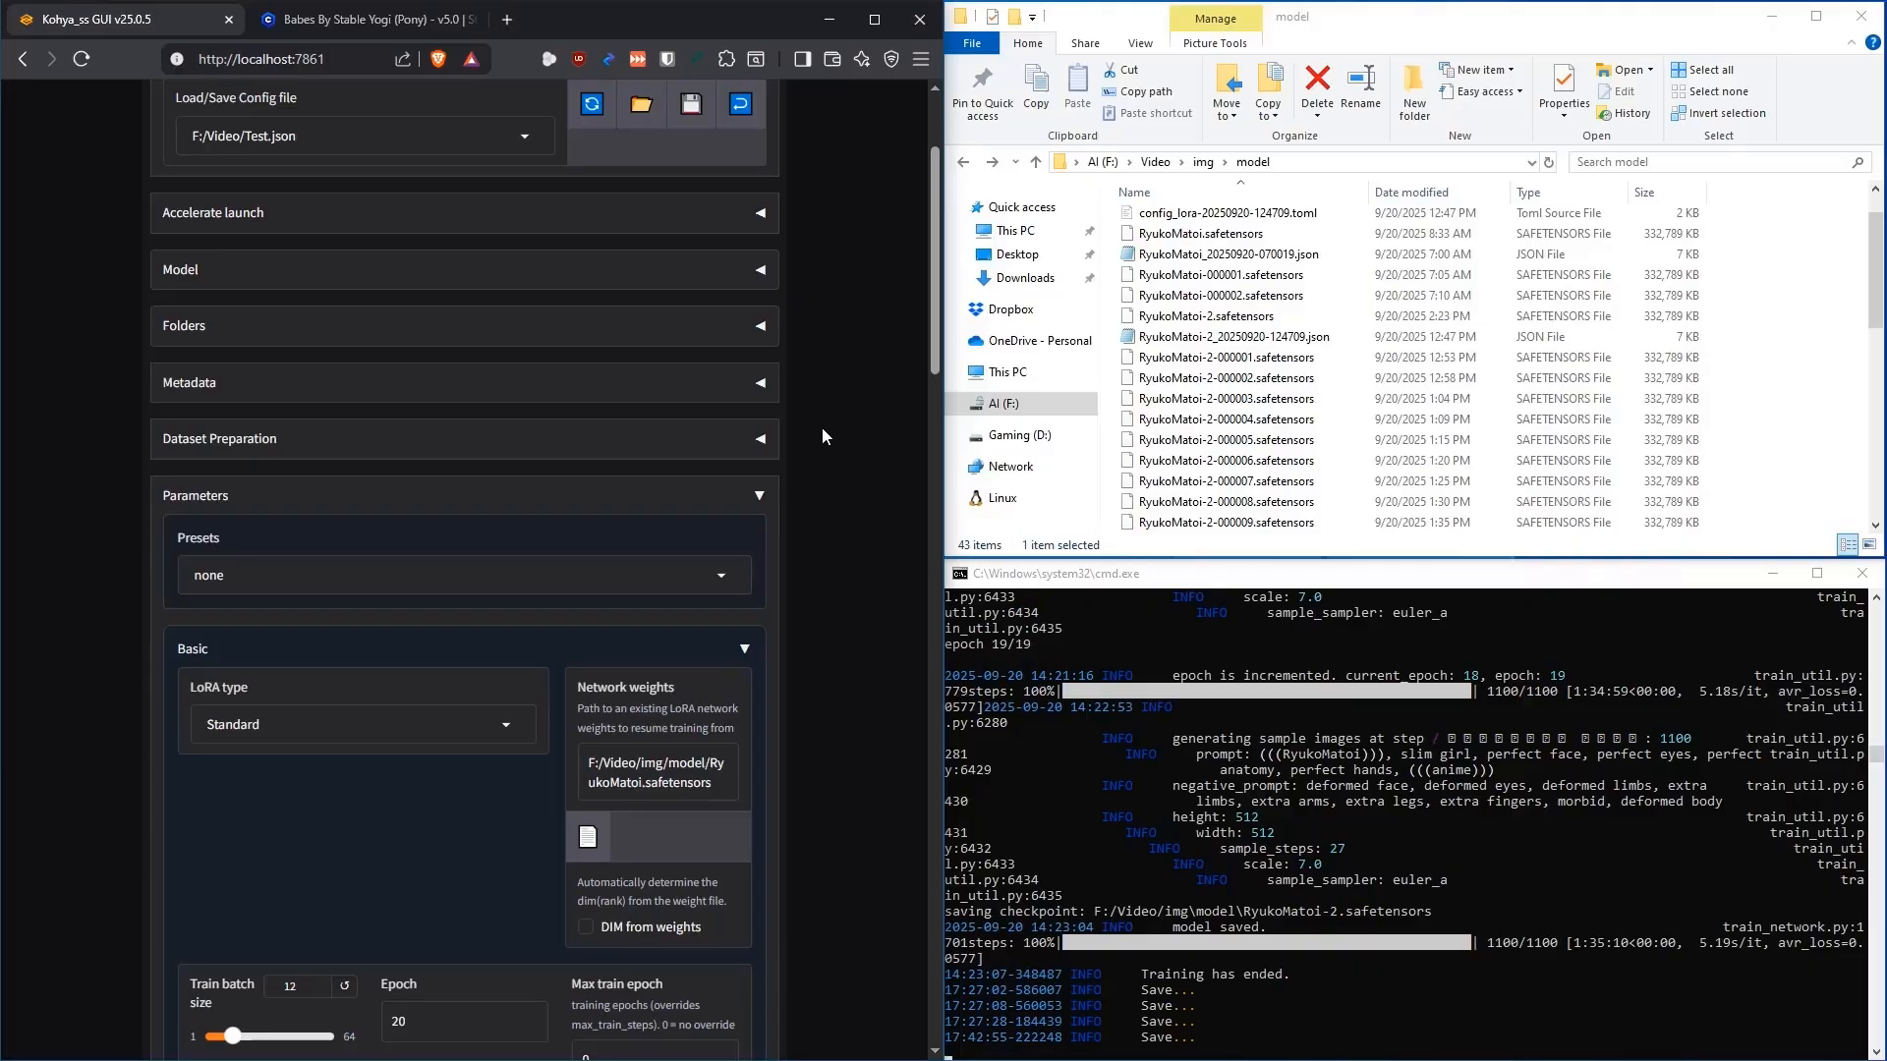
Collapse, re-expand, then collapse again the Basic parameter settings
{"action": "scroll", "coordinate": [826, 422], "scroll_direction": "down", "scroll_amount": 2}
{"action": "left_click", "coordinate": [752, 452]}
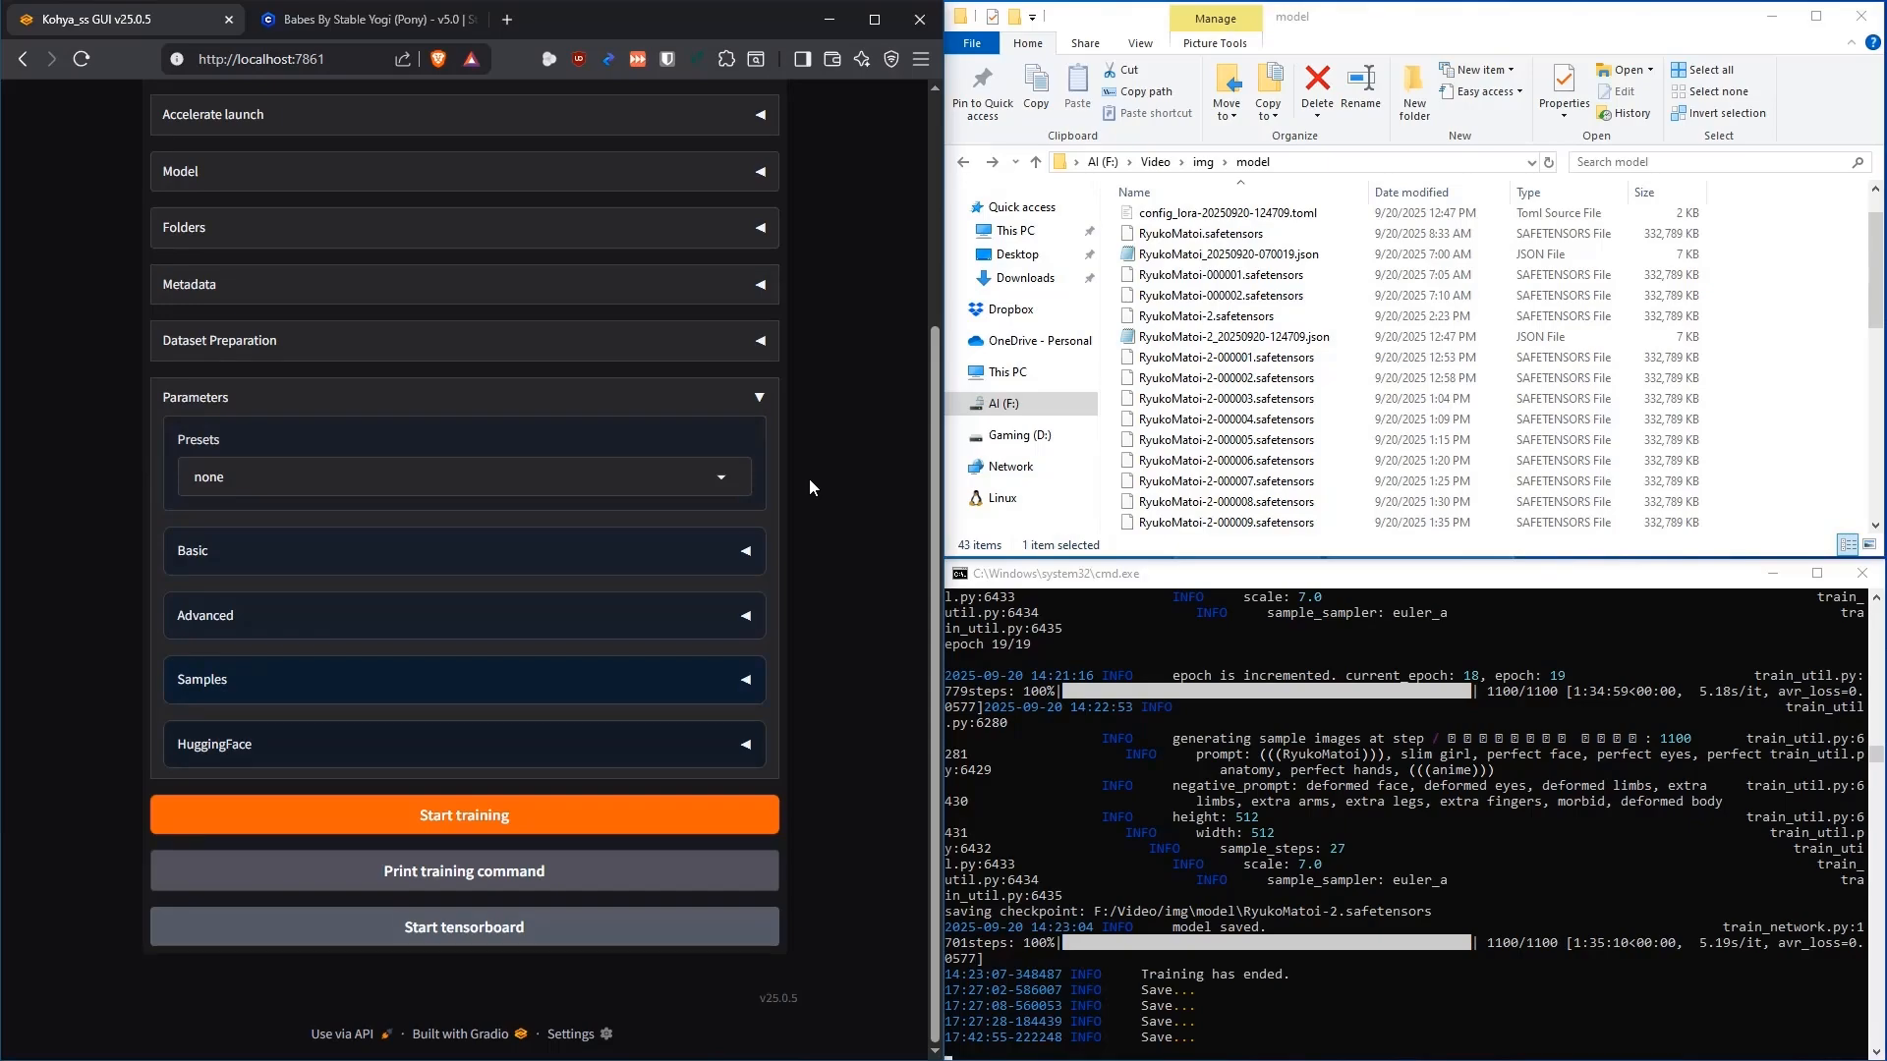
{"action": "left_click", "coordinate": [749, 548]}
{"action": "scroll", "coordinate": [786, 506], "scroll_direction": "down", "scroll_amount": 2}
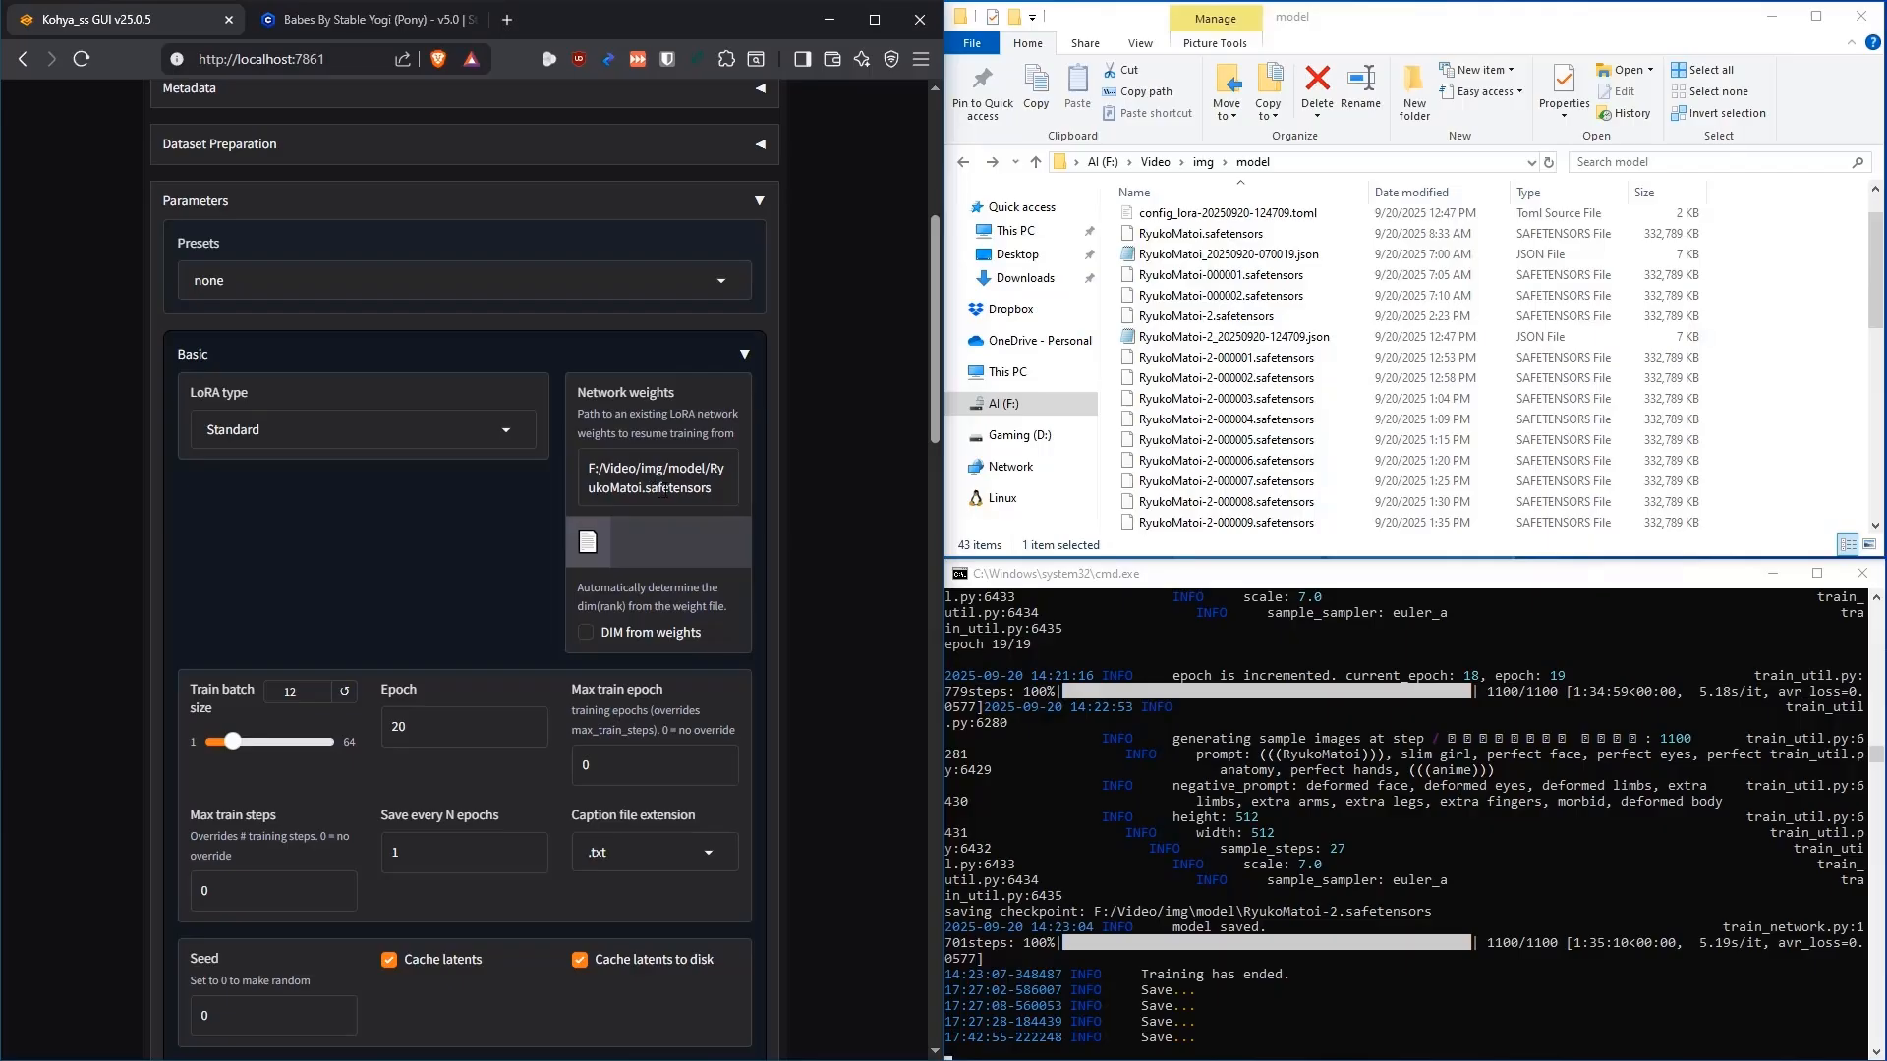
{"action": "left_click", "coordinate": [744, 354]}
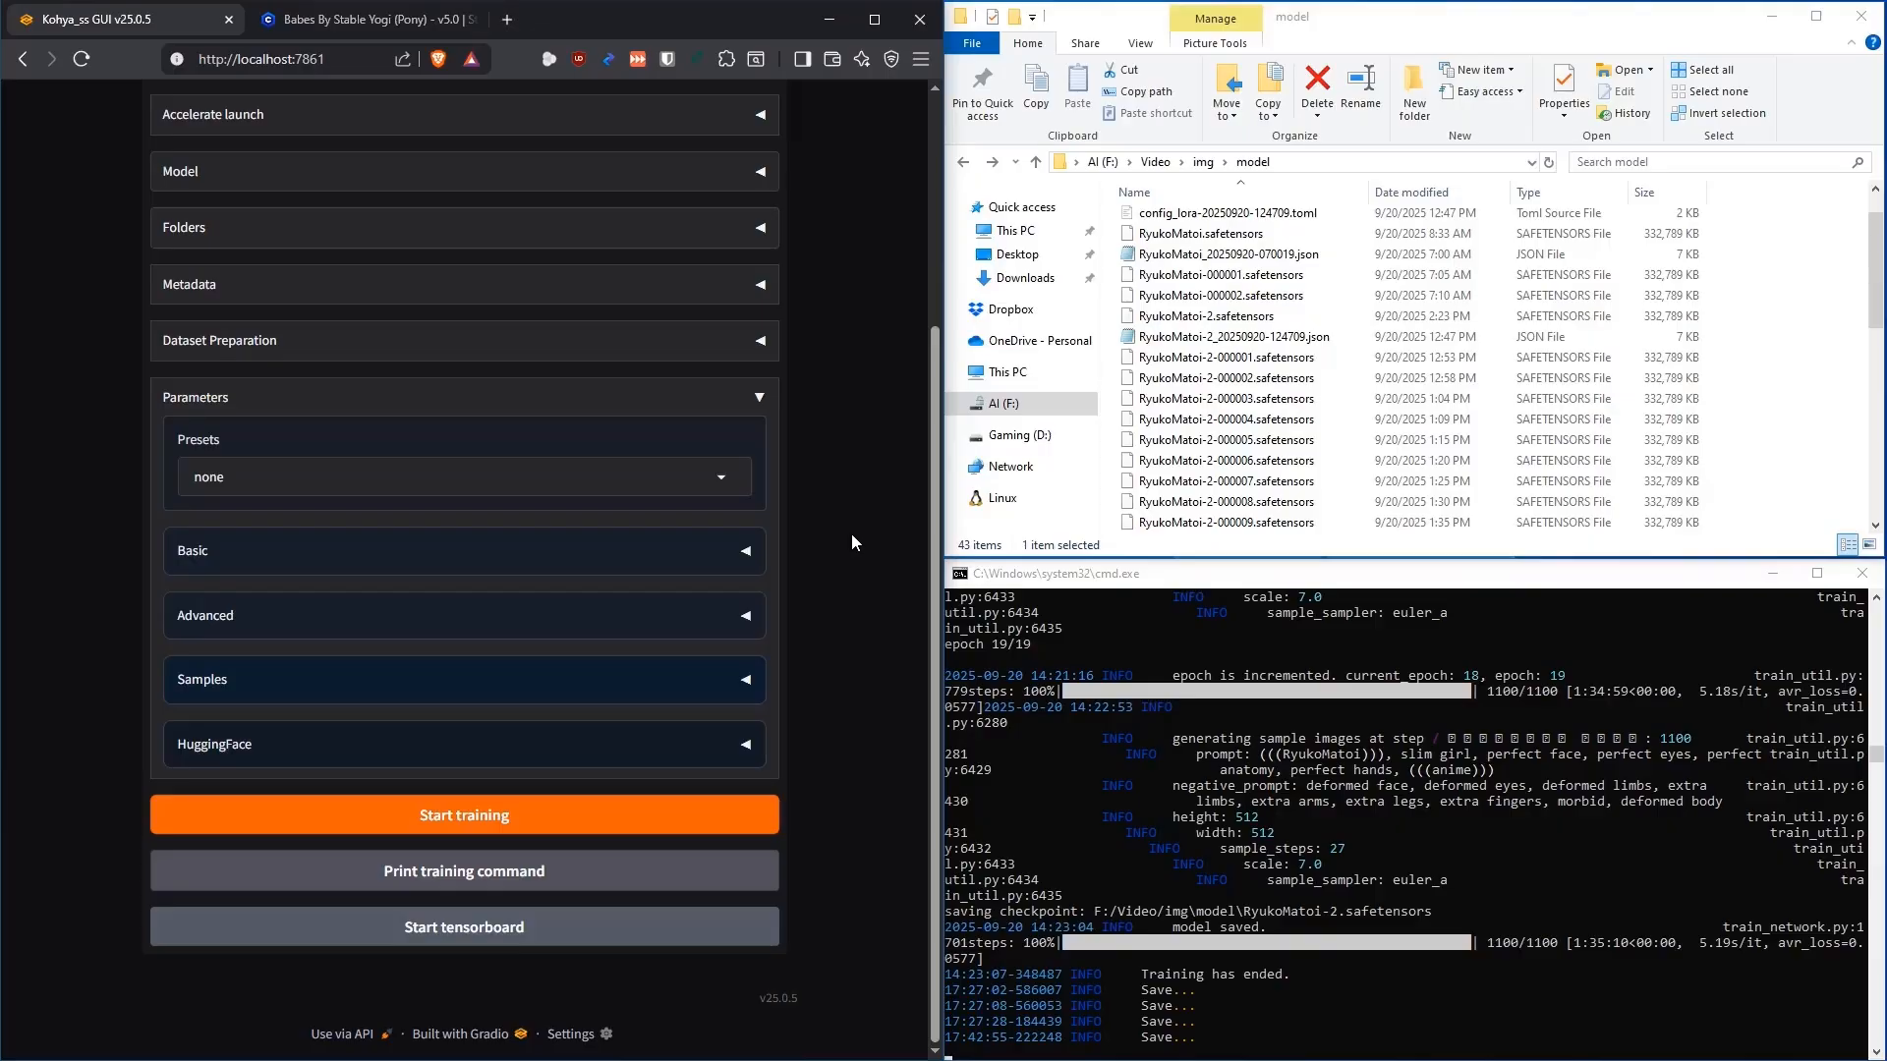
Open the sample folder in Explorer, showing its epoch subfolder and prompt.txt
{"action": "scroll", "coordinate": [1209, 344], "scroll_direction": "up", "scroll_amount": 1}
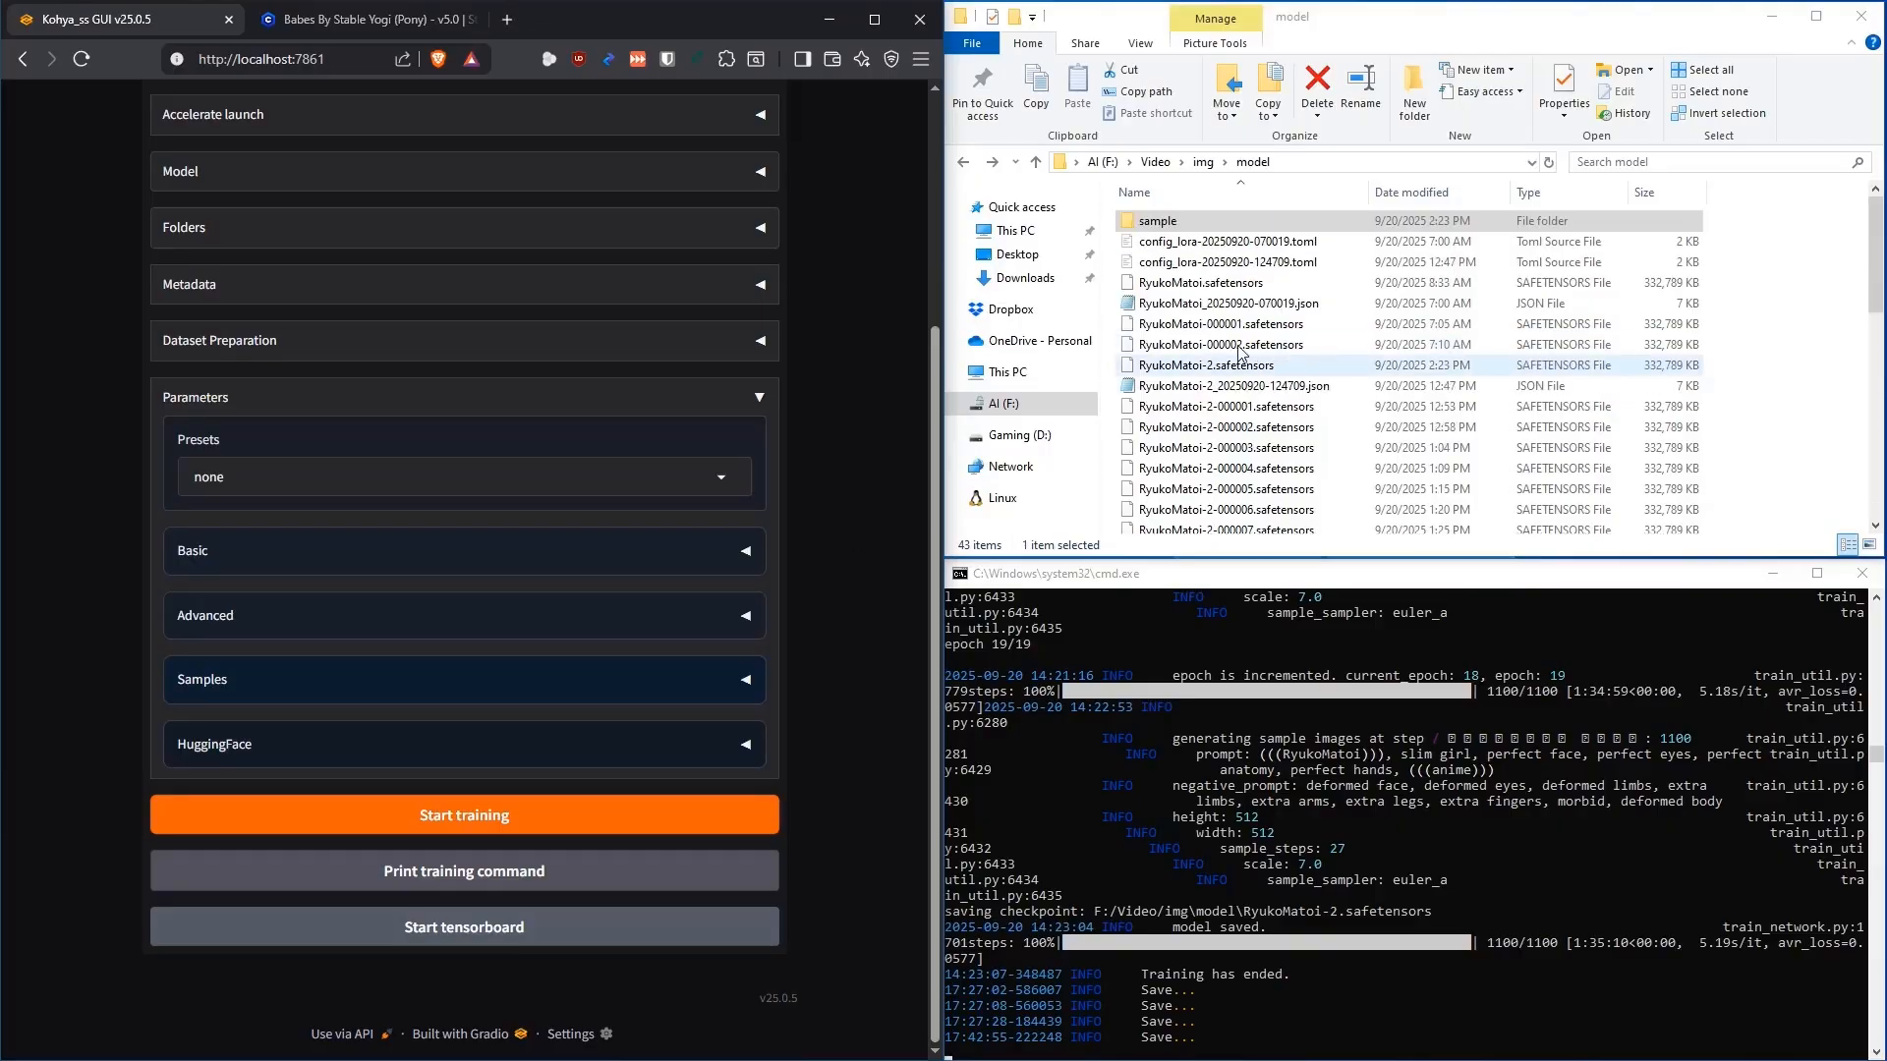
{"action": "double_click", "coordinate": [1192, 228]}
{"action": "scroll", "coordinate": [1192, 295], "scroll_direction": "down", "scroll_amount": 5}
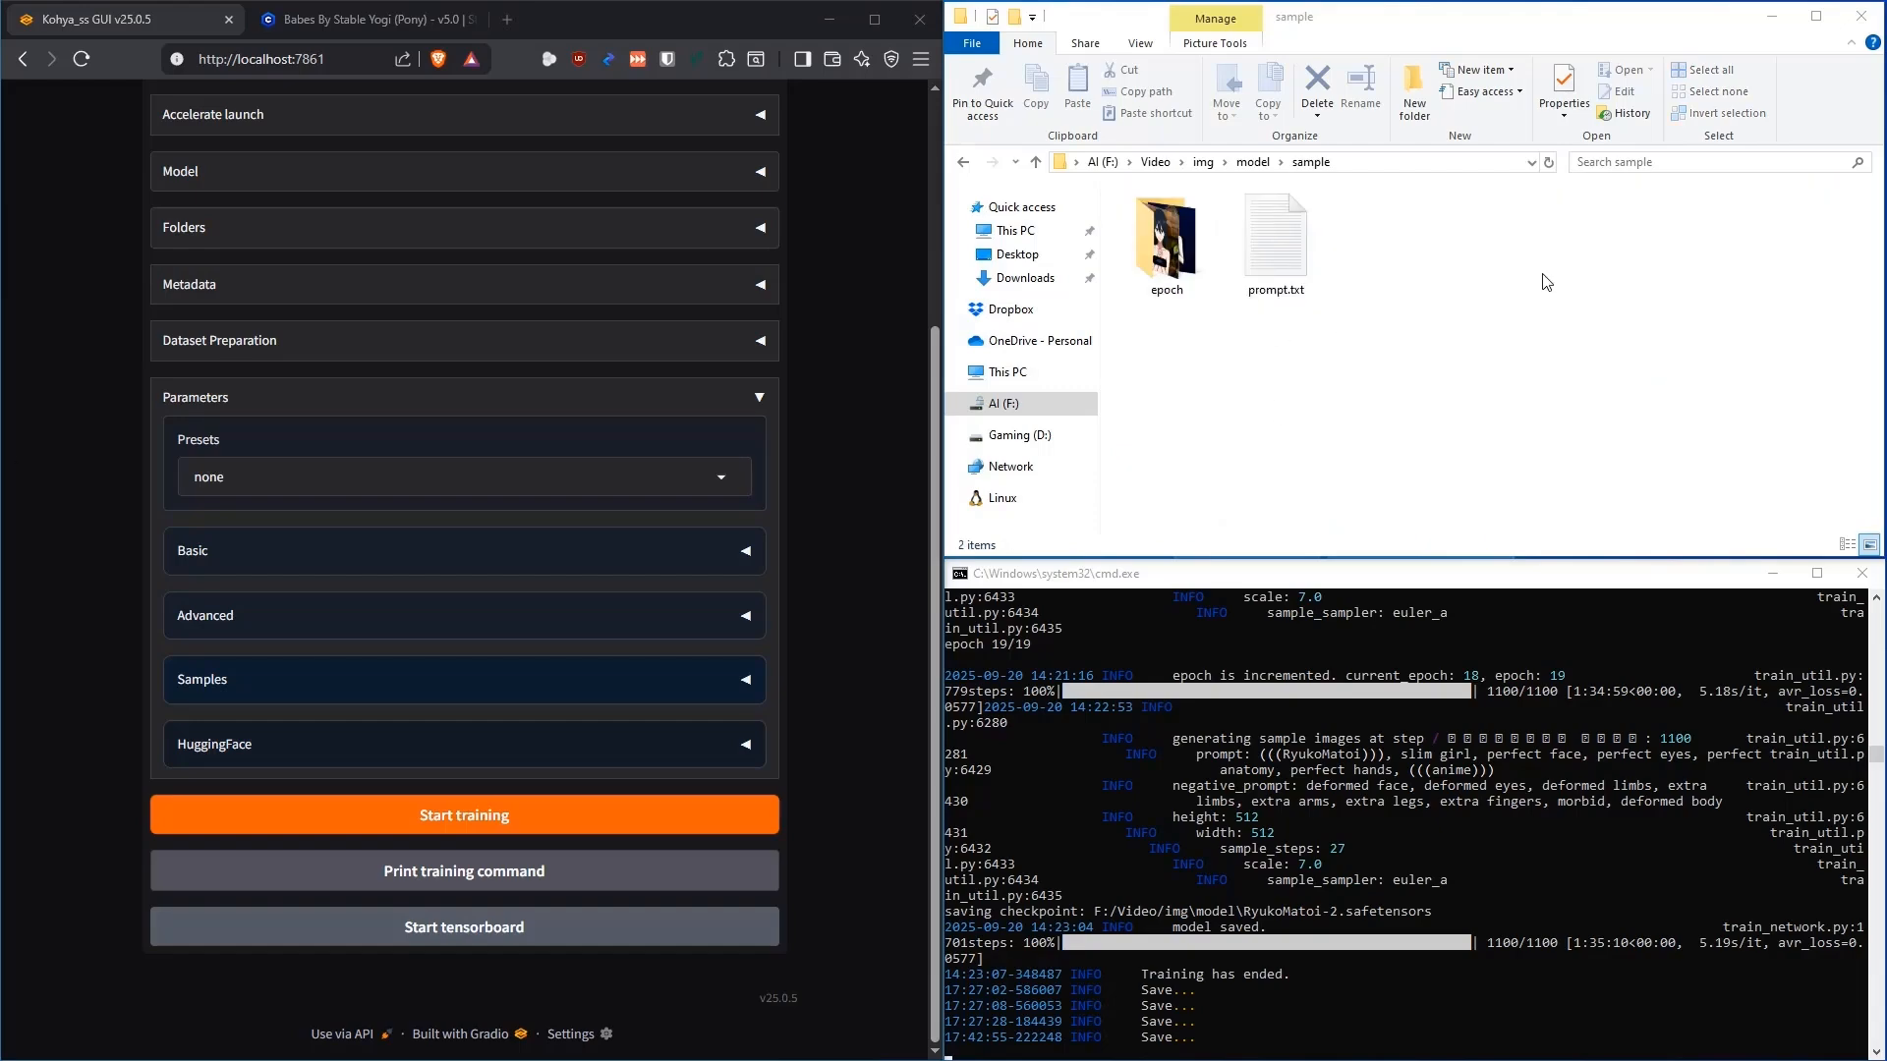
{"action": "left_click", "coordinate": [1223, 352]}
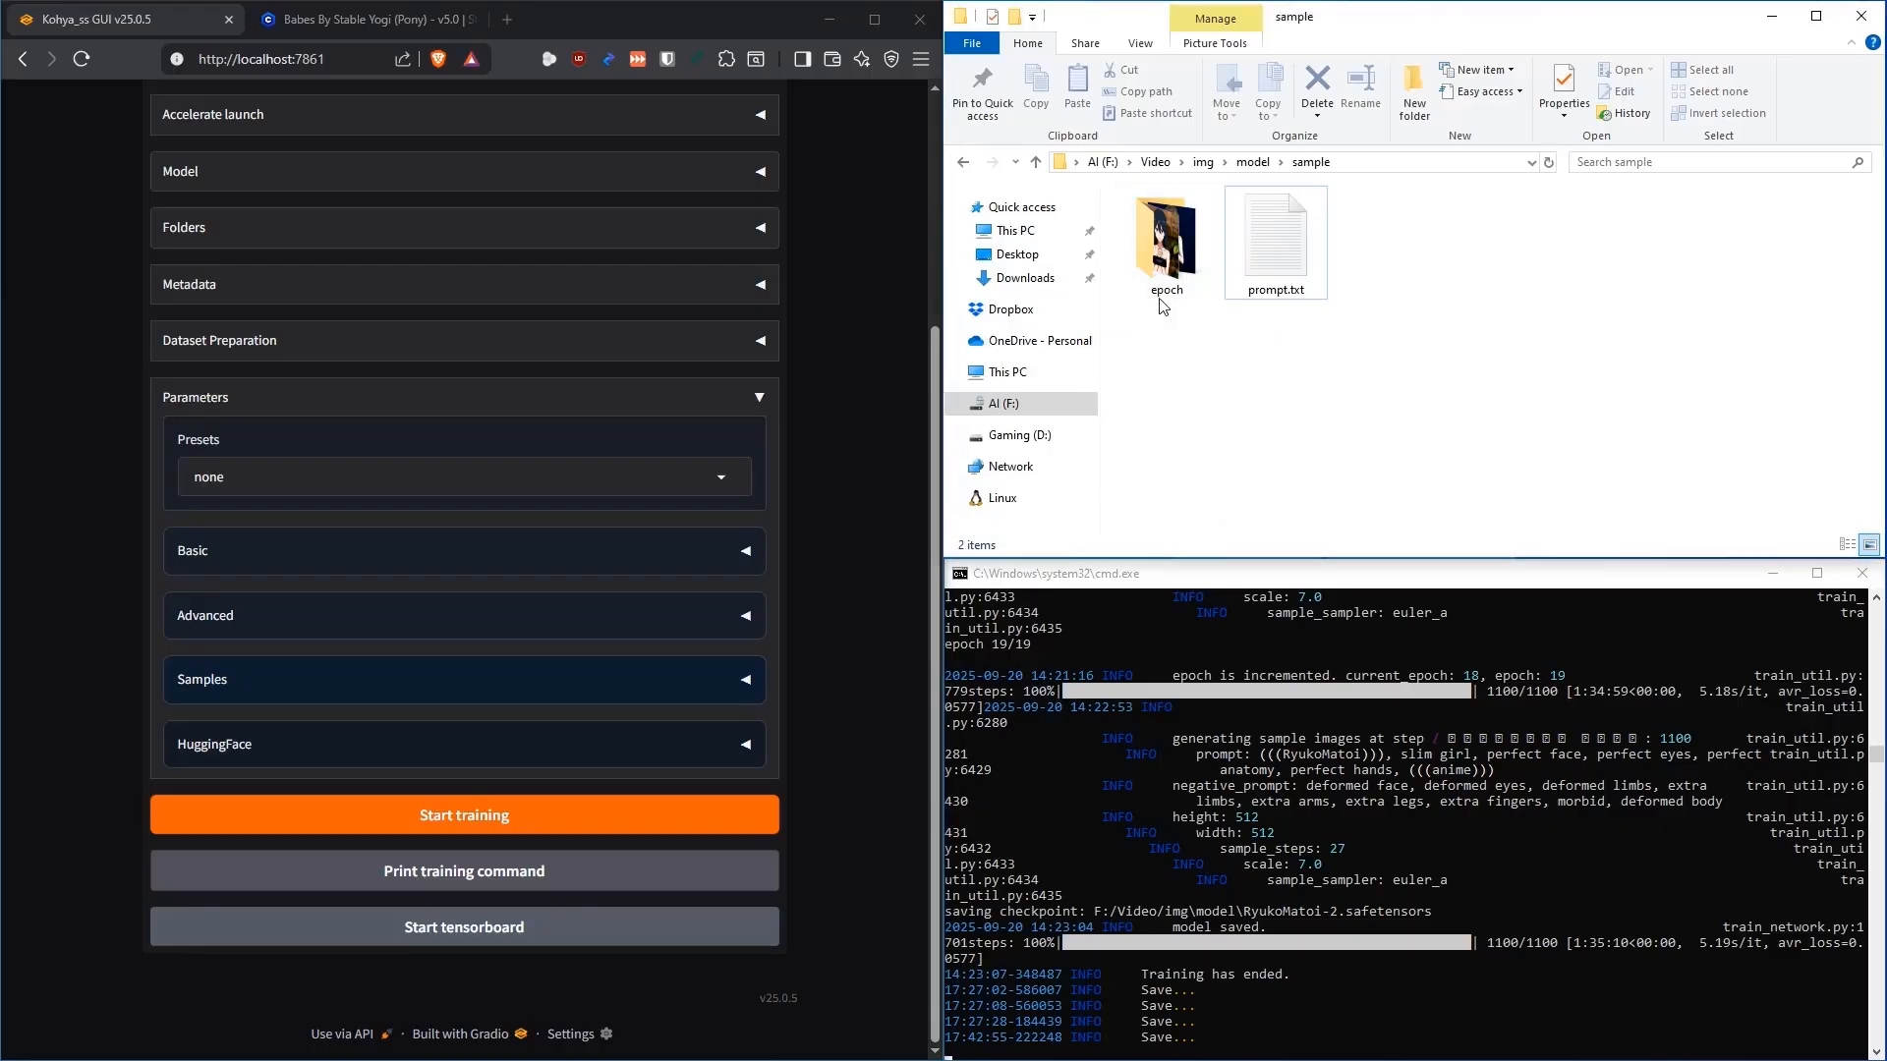
Delete every old training file below the sample folder in the model folder
{"action": "left_click", "coordinate": [963, 162]}
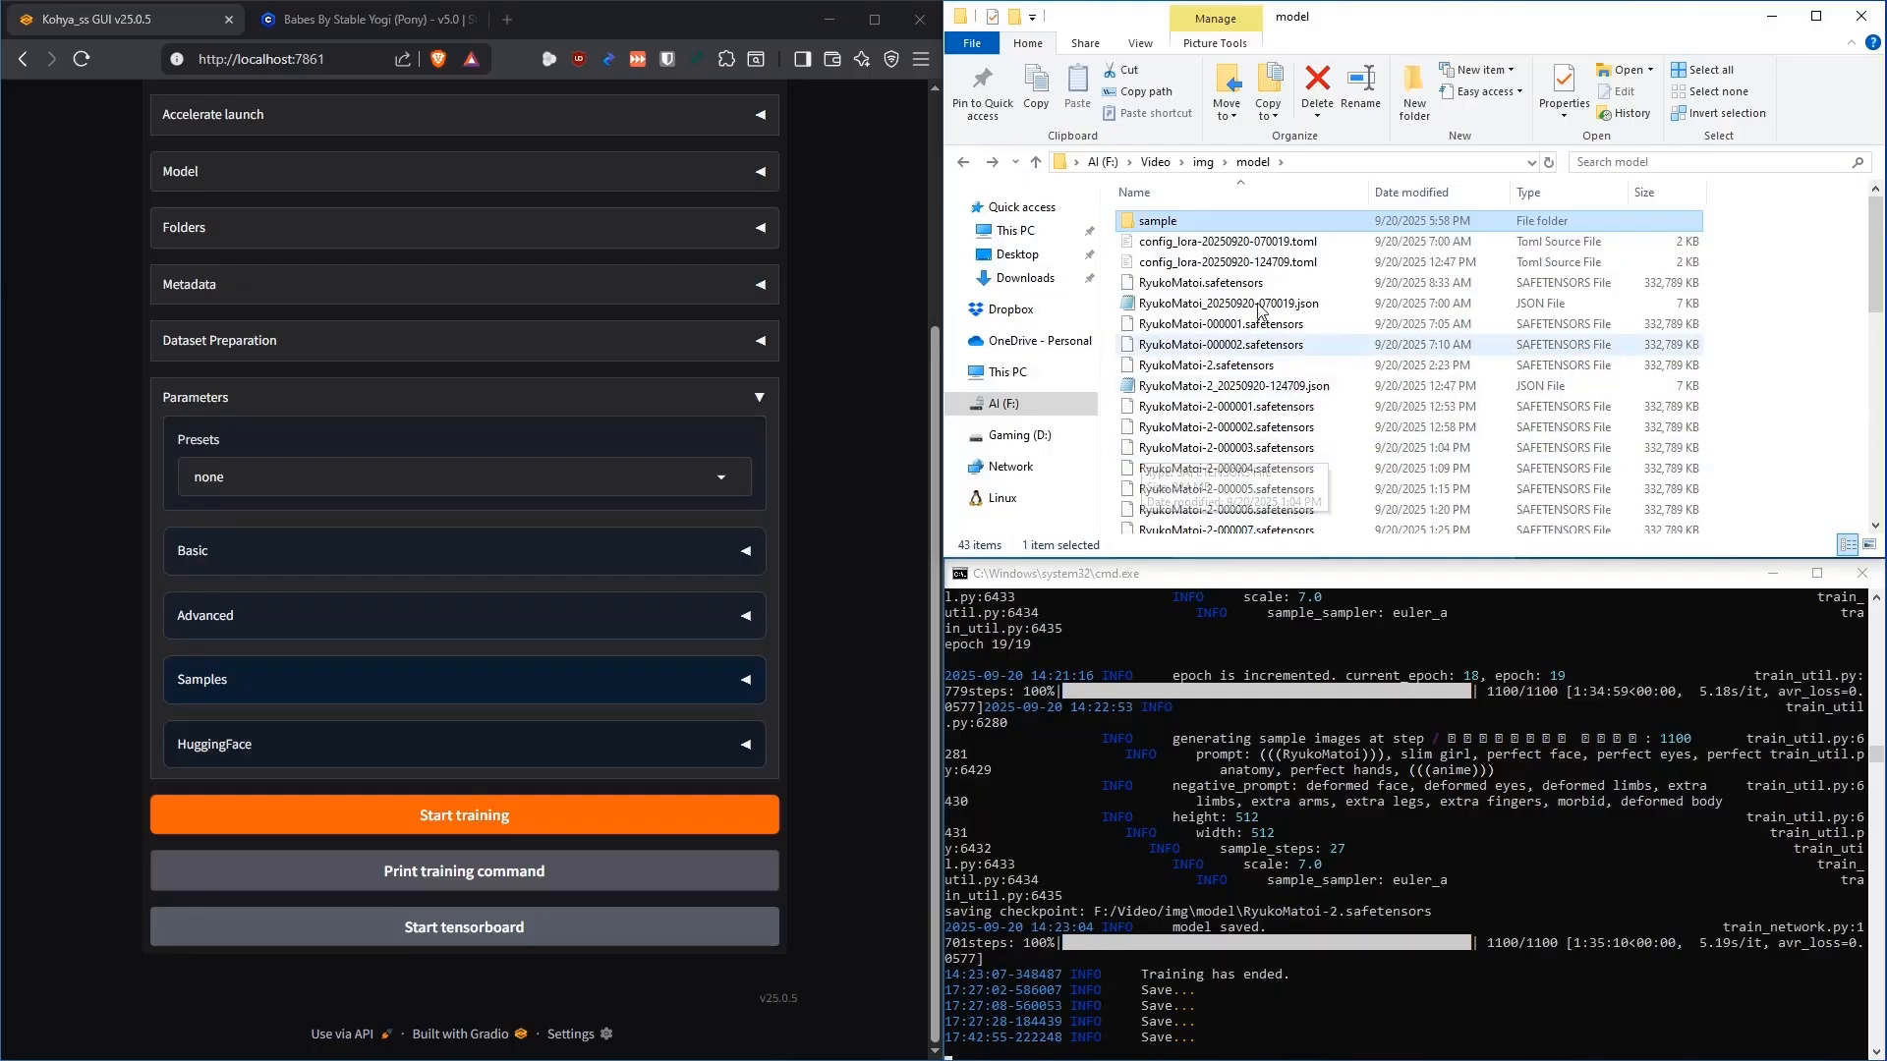
{"action": "left_click", "coordinate": [1271, 244]}
{"action": "scroll", "coordinate": [1322, 418], "scroll_direction": "down", "scroll_amount": 3}
{"action": "scroll", "coordinate": [1317, 498], "scroll_direction": "down", "scroll_amount": 4}
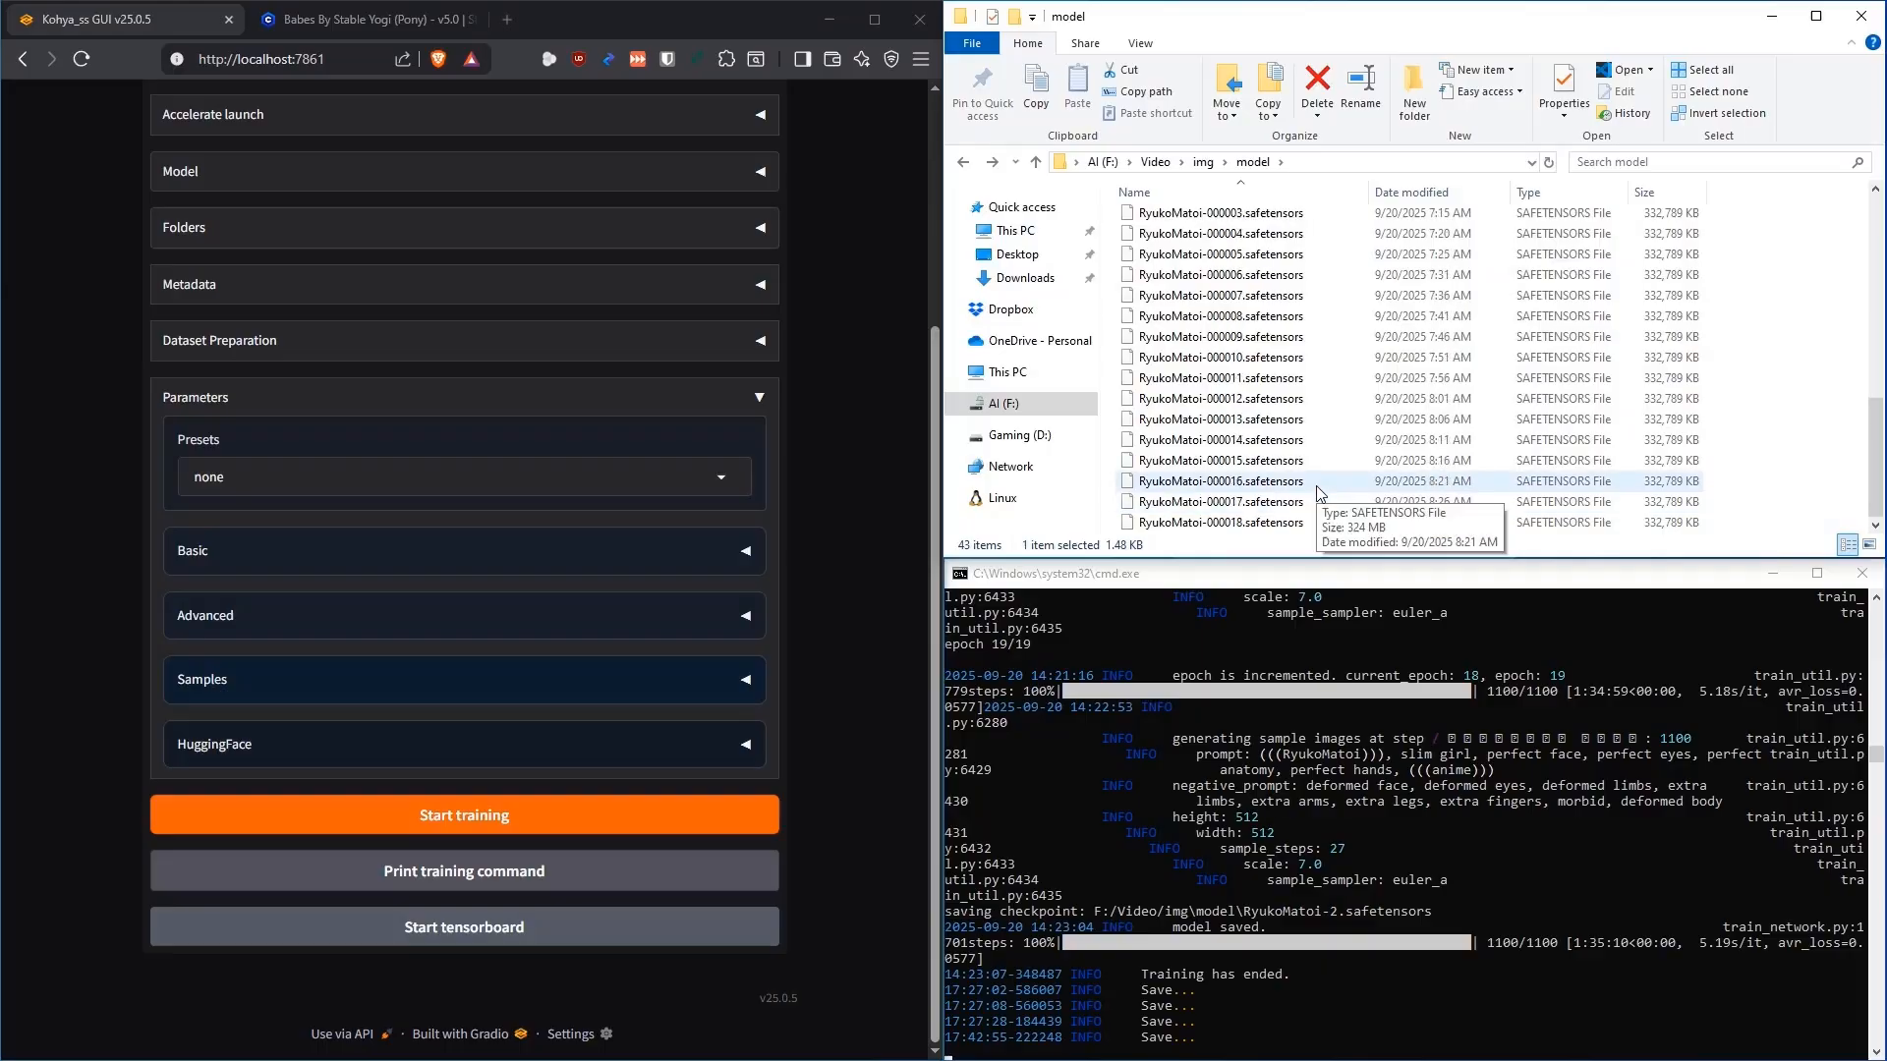
{"action": "scroll", "coordinate": [1277, 422], "scroll_direction": "up", "scroll_amount": 7}
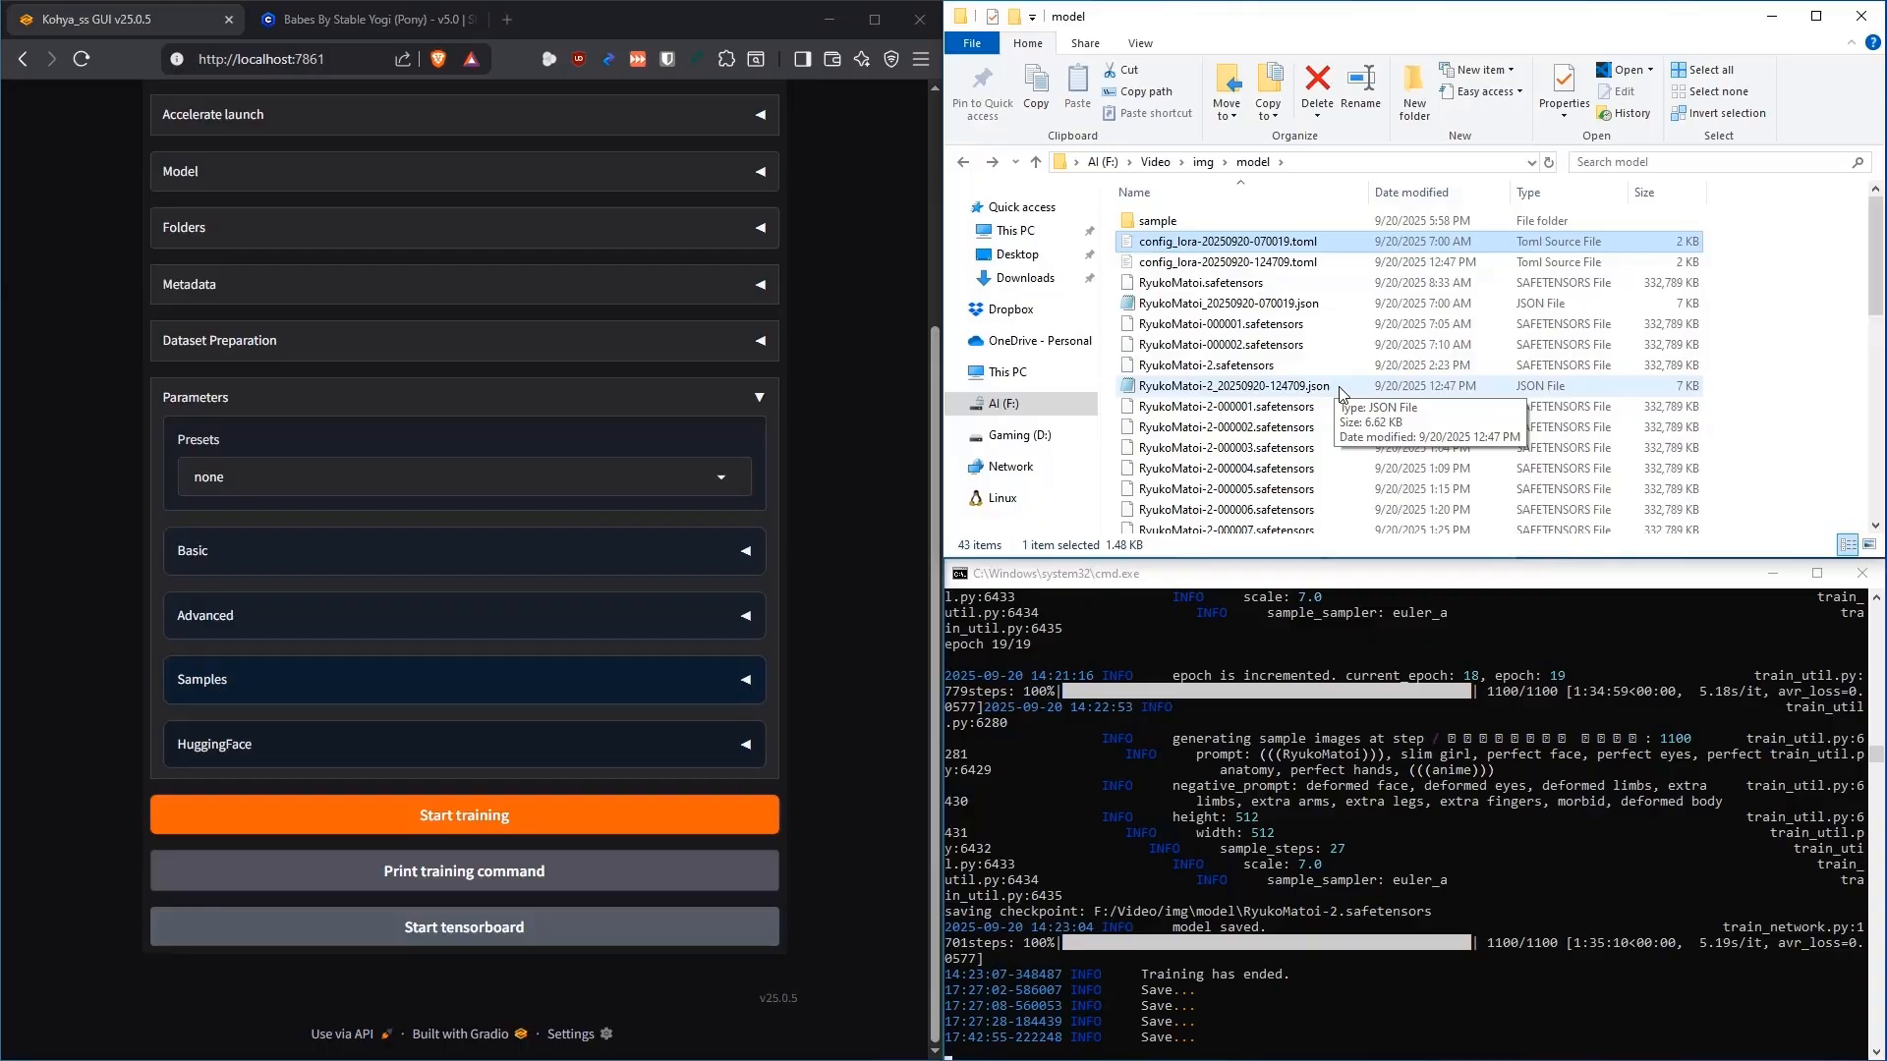
{"action": "key", "text": "shift+End"}
{"action": "key", "text": "Delete"}
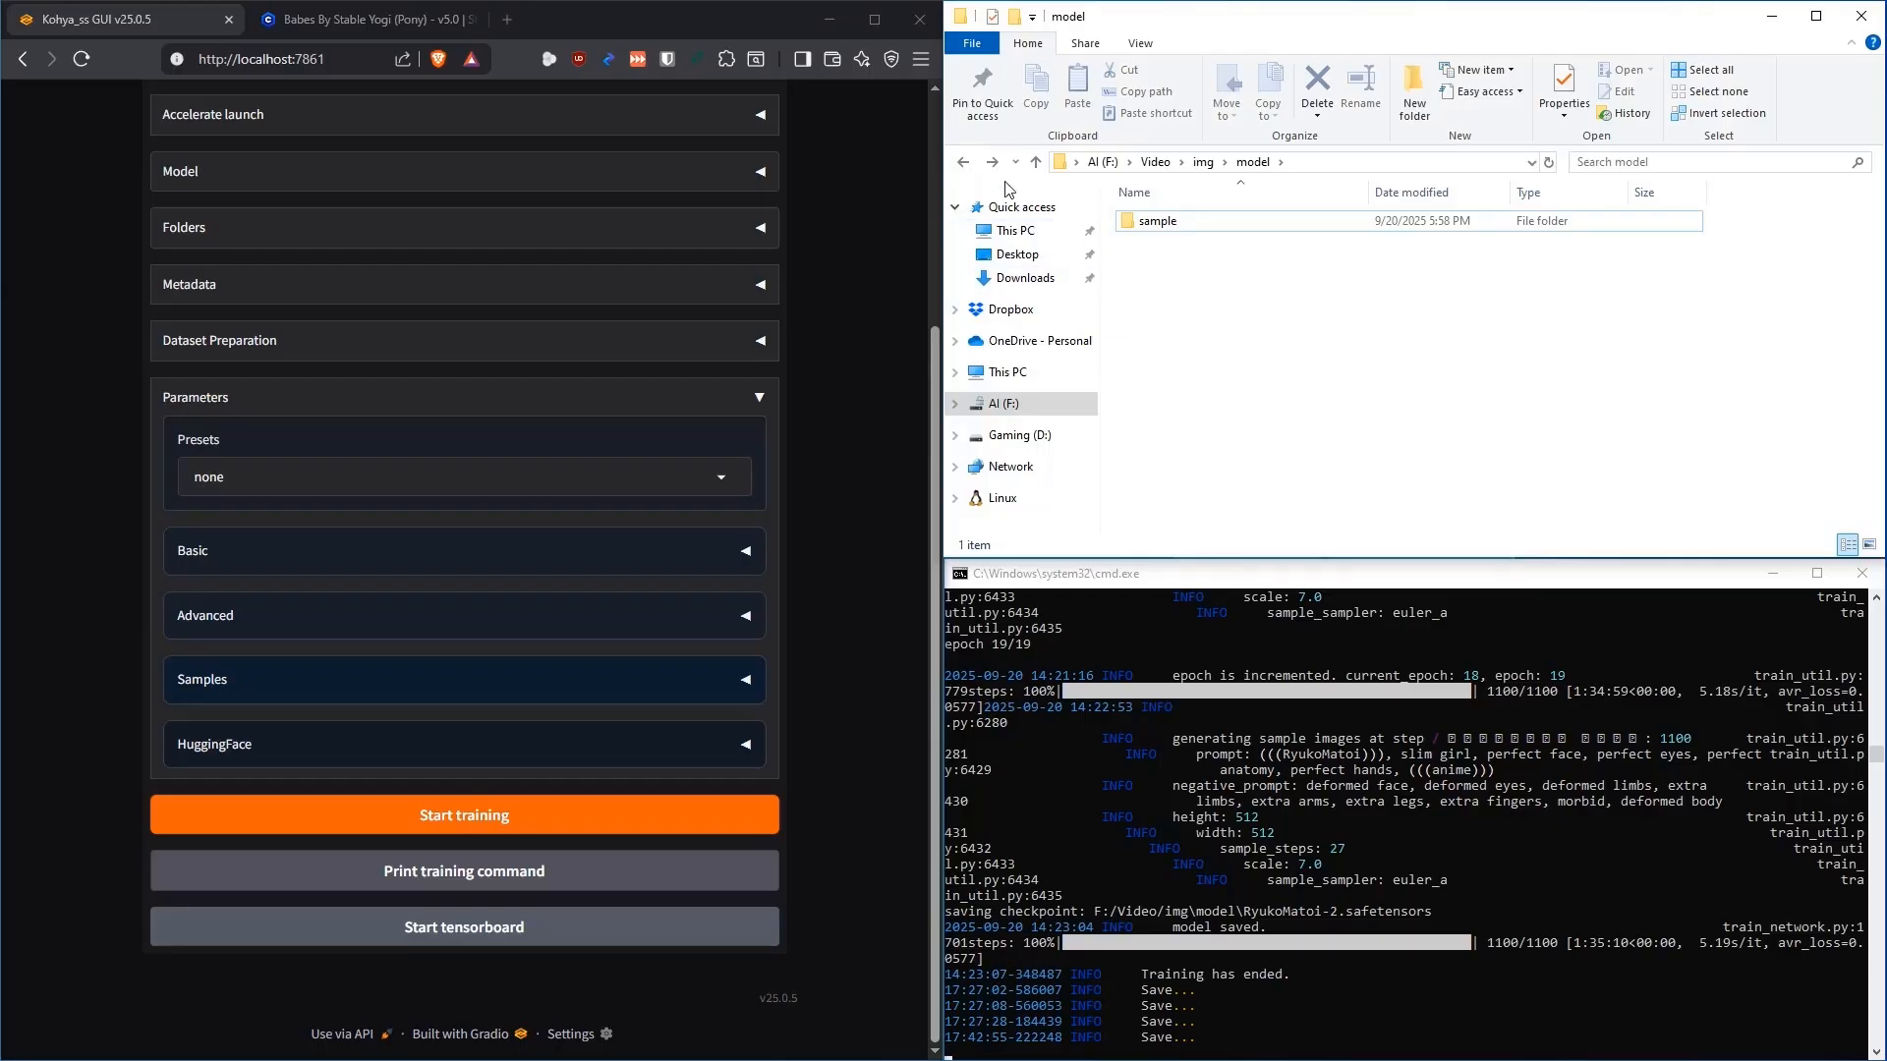
Delete all dated log folders inside log, check img, then reopen the model folder
{"action": "left_click", "coordinate": [963, 161]}
{"action": "double_click", "coordinate": [1163, 250]}
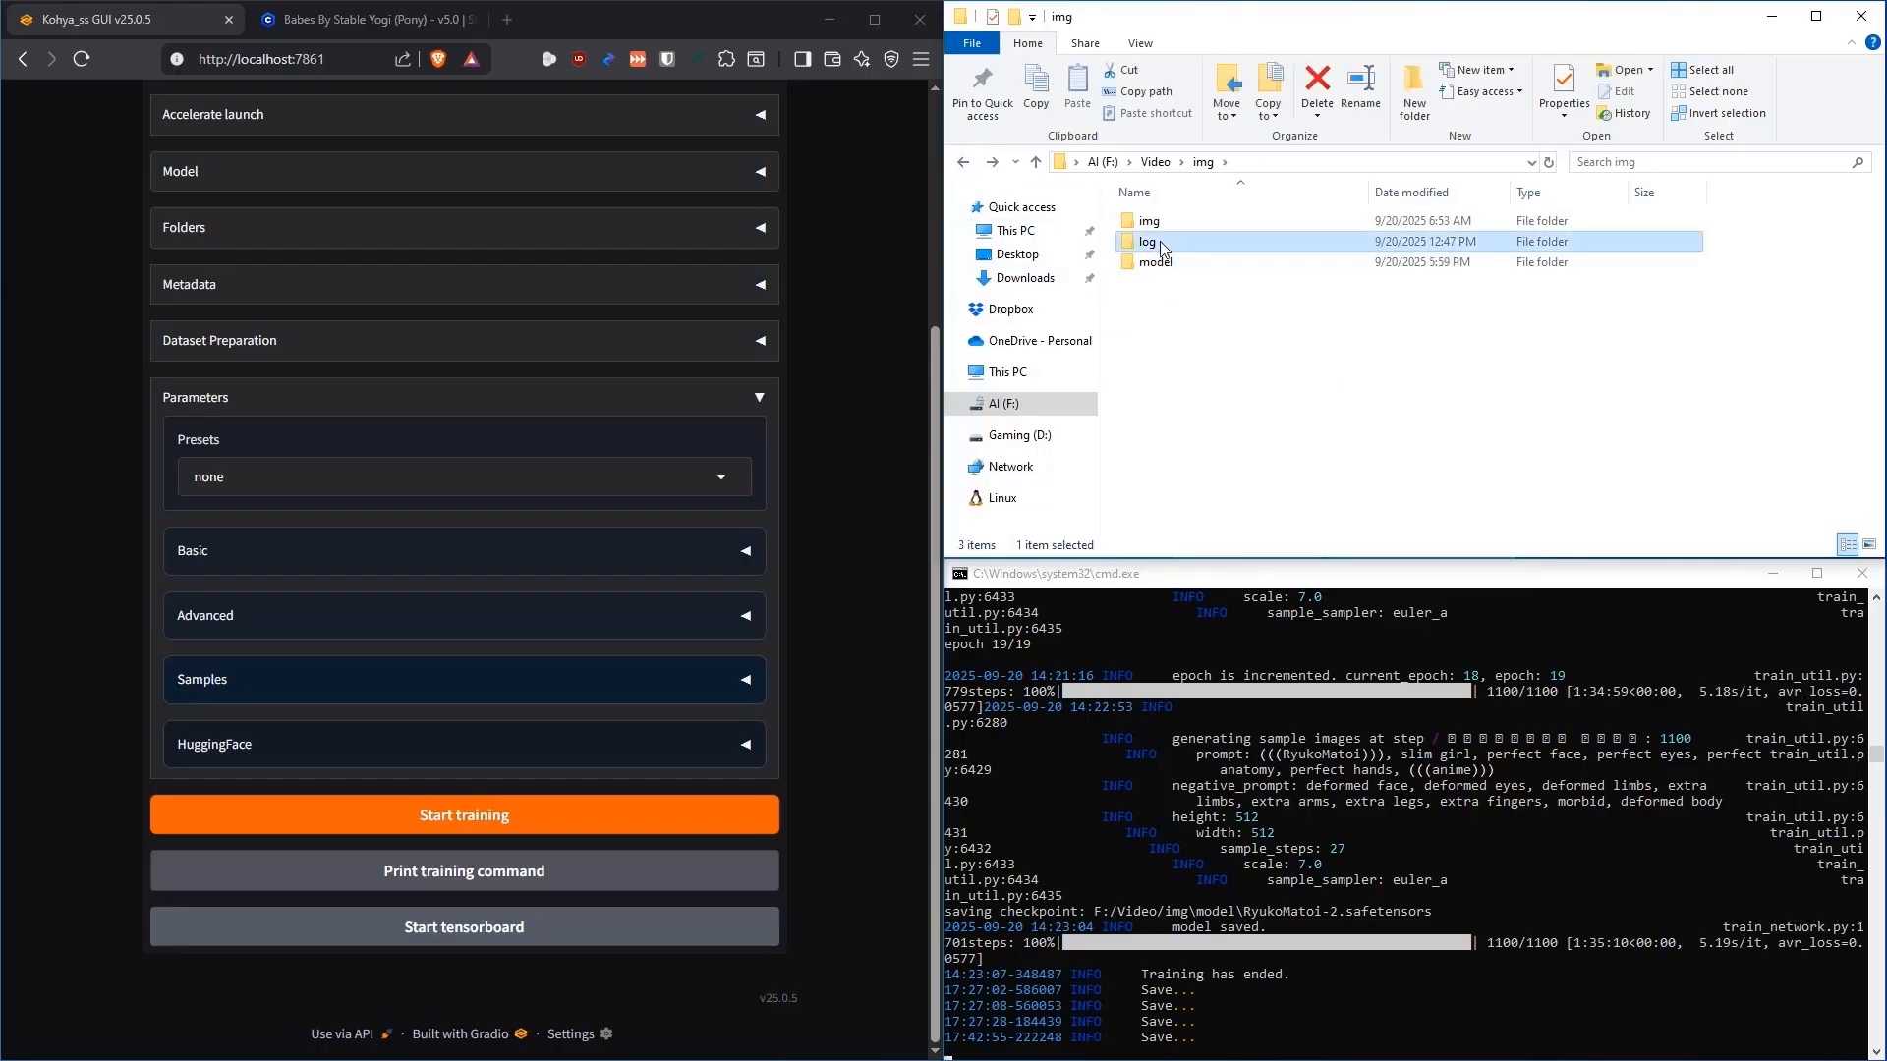
{"action": "key", "text": "ctrl+a"}
{"action": "left_click", "coordinate": [1317, 84]}
{"action": "left_click", "coordinate": [964, 161]}
{"action": "double_click", "coordinate": [1156, 222]}
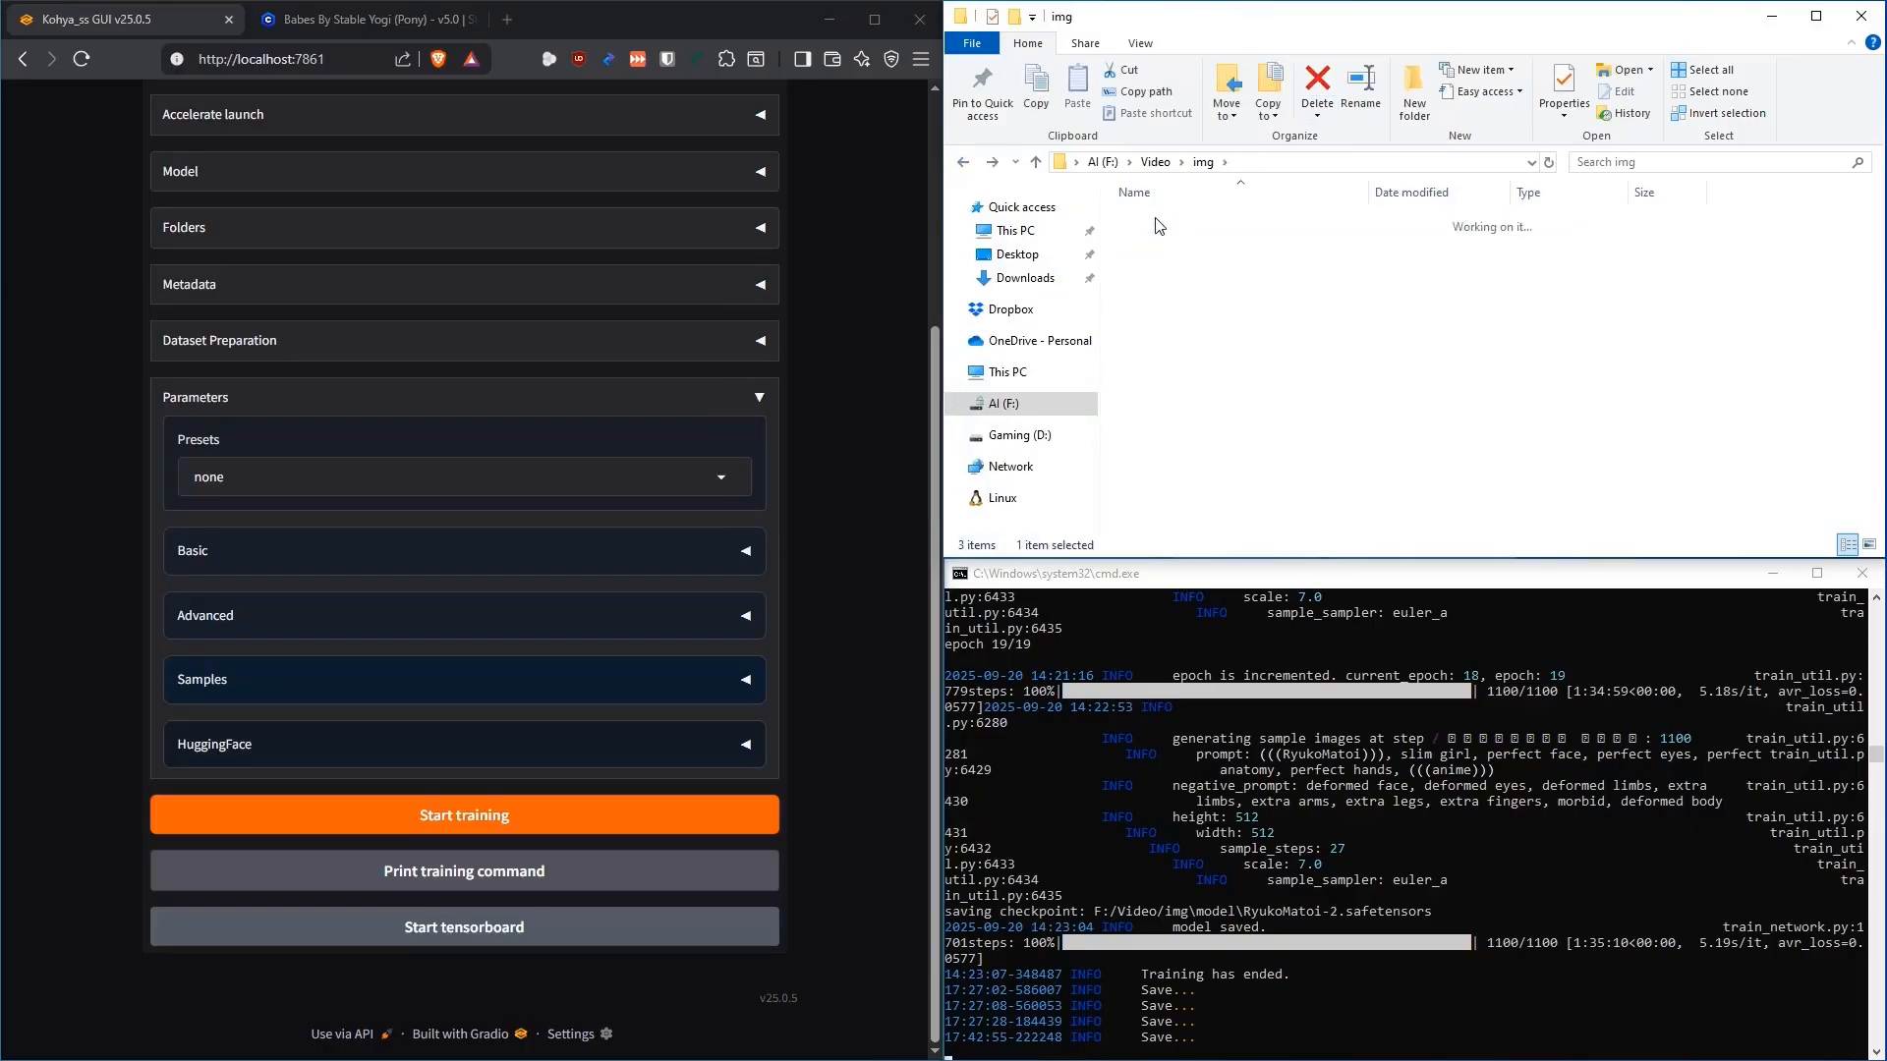
{"action": "left_click", "coordinate": [963, 161]}
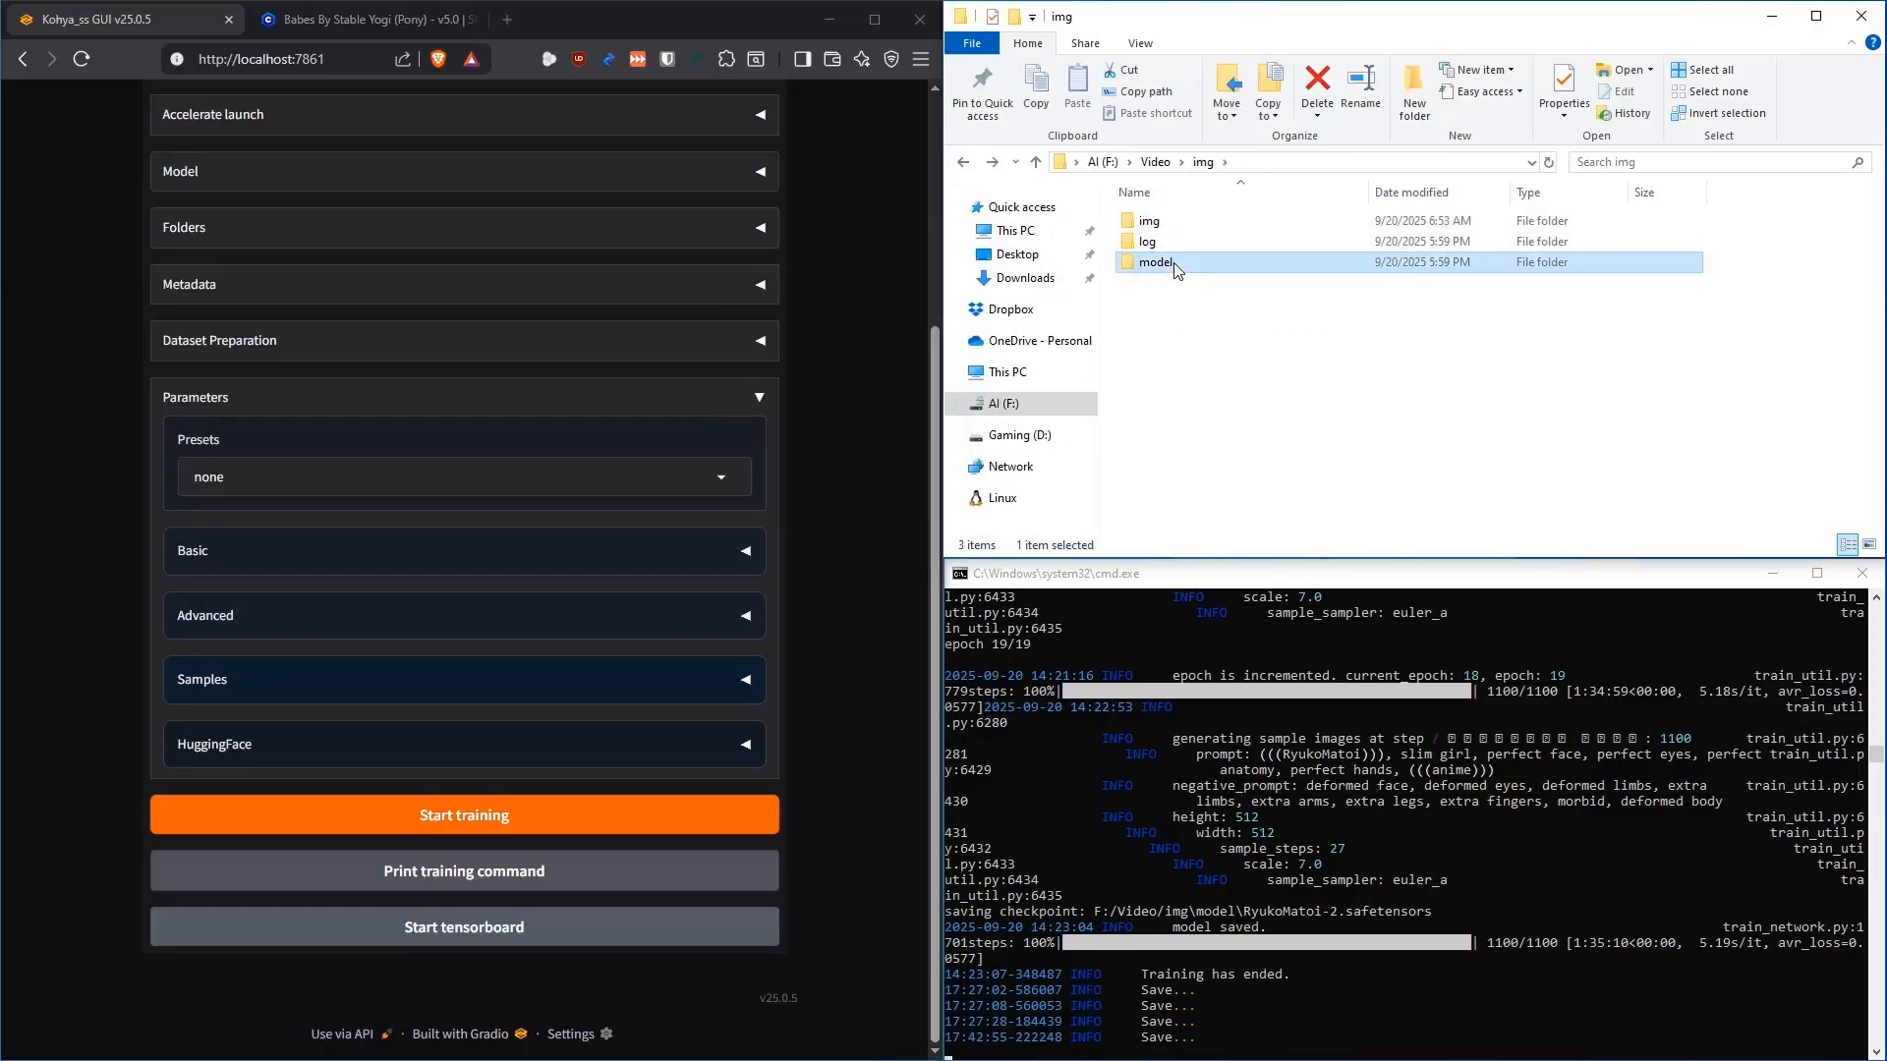
{"action": "double_click", "coordinate": [1160, 262]}
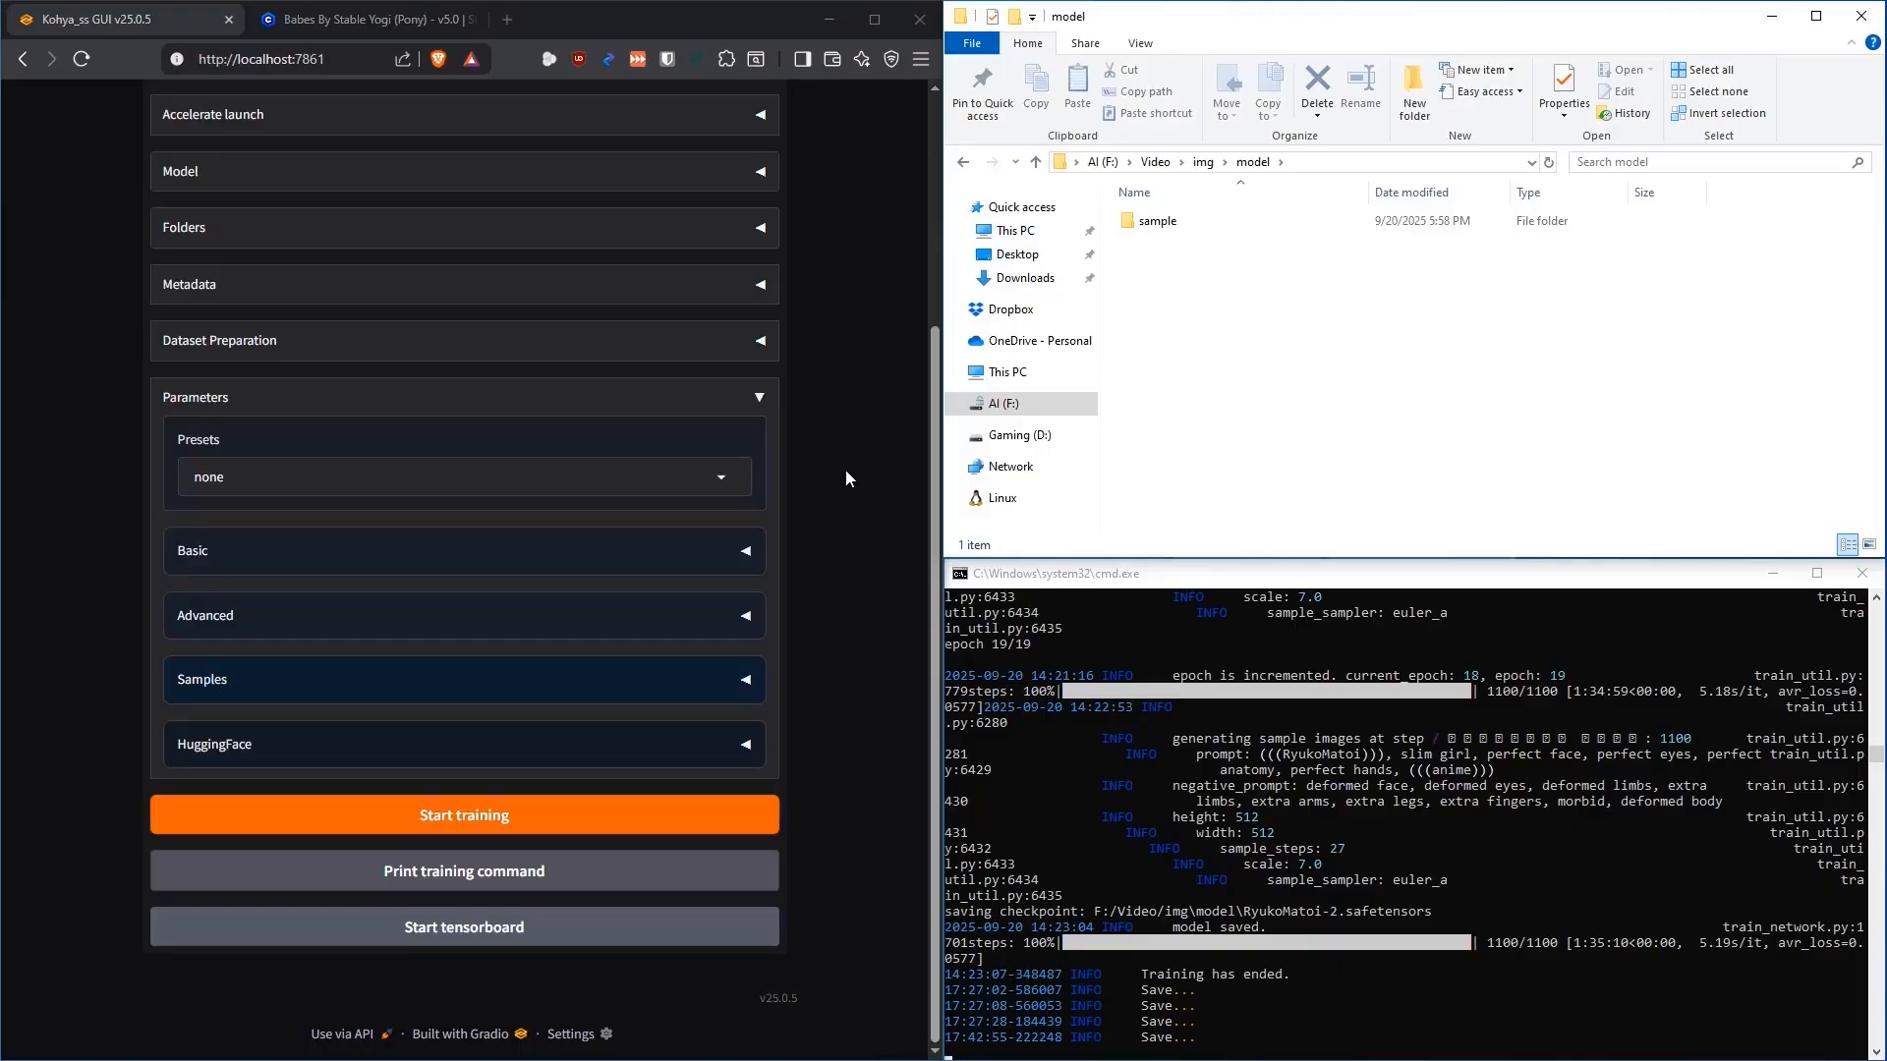
Remove the trailing -3 so the trained model output name reads RyukoMatoi
{"action": "scroll", "coordinate": [858, 472], "scroll_direction": "up", "scroll_amount": 3}
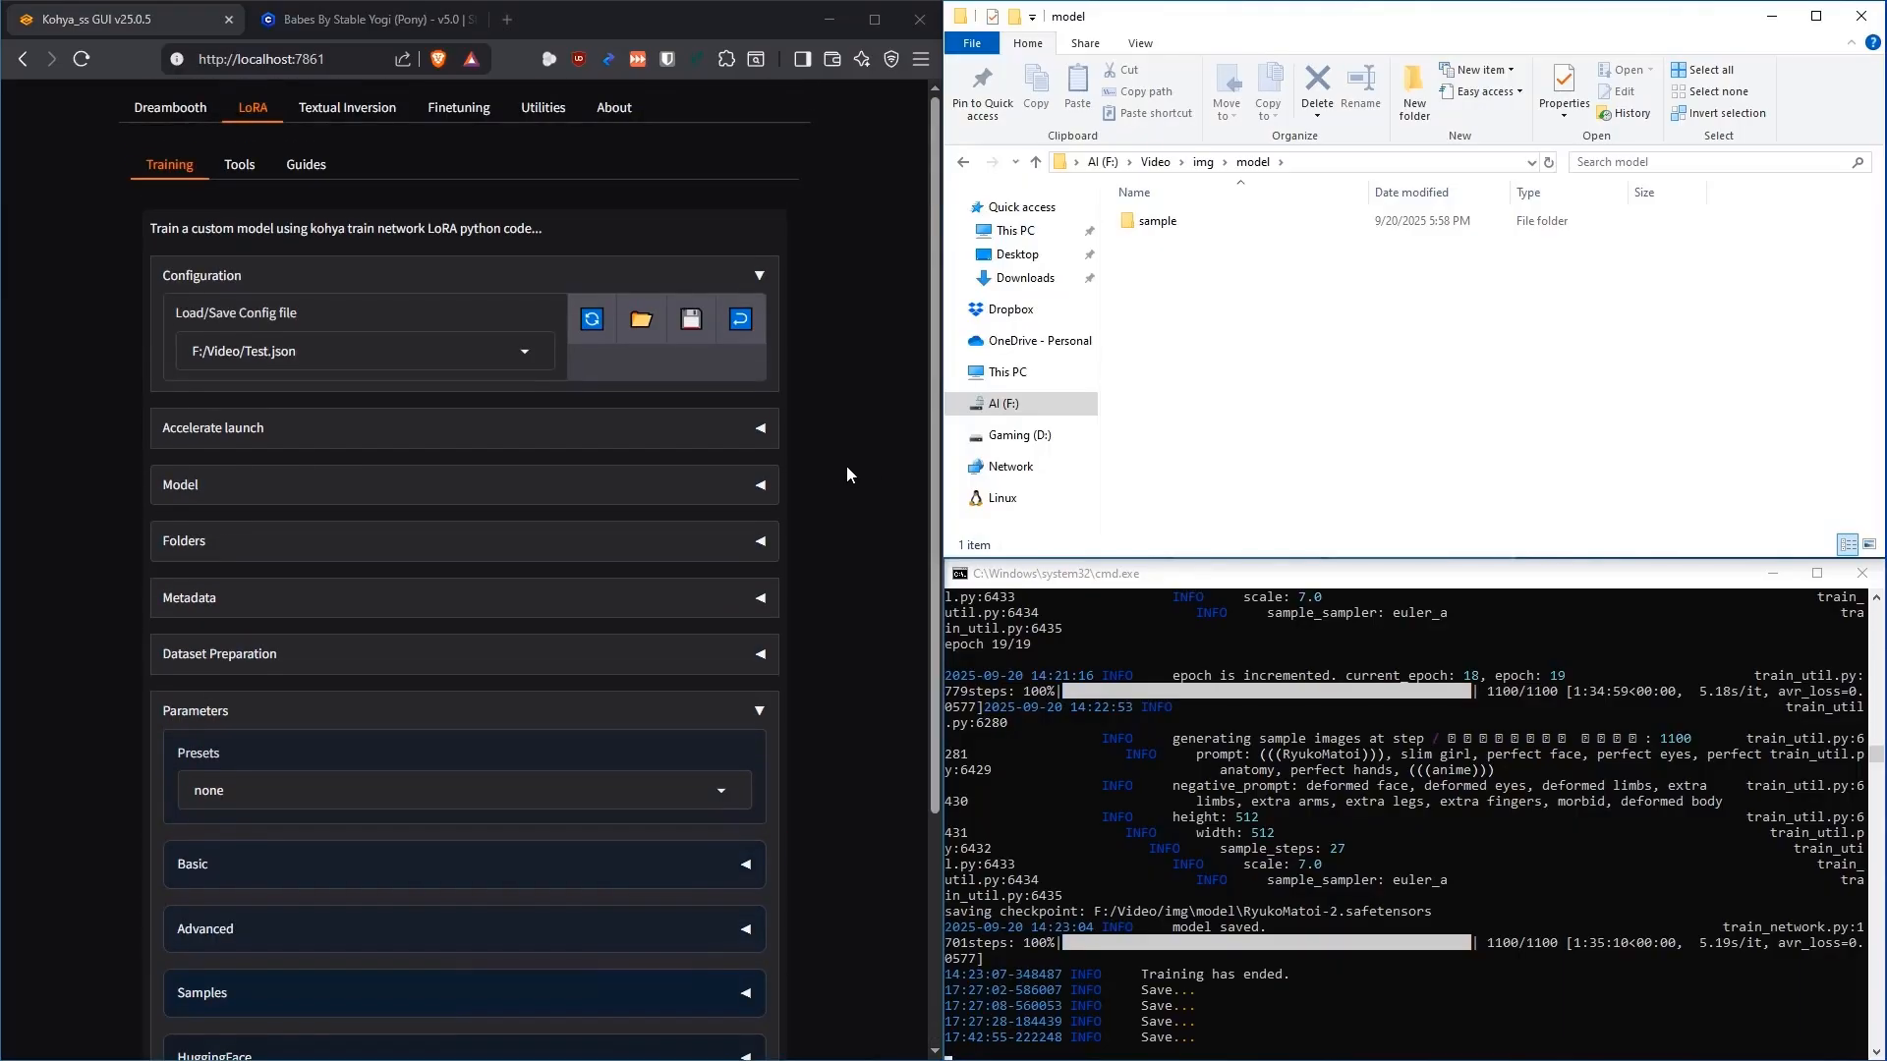
{"action": "scroll", "coordinate": [836, 428], "scroll_direction": "down", "scroll_amount": 1}
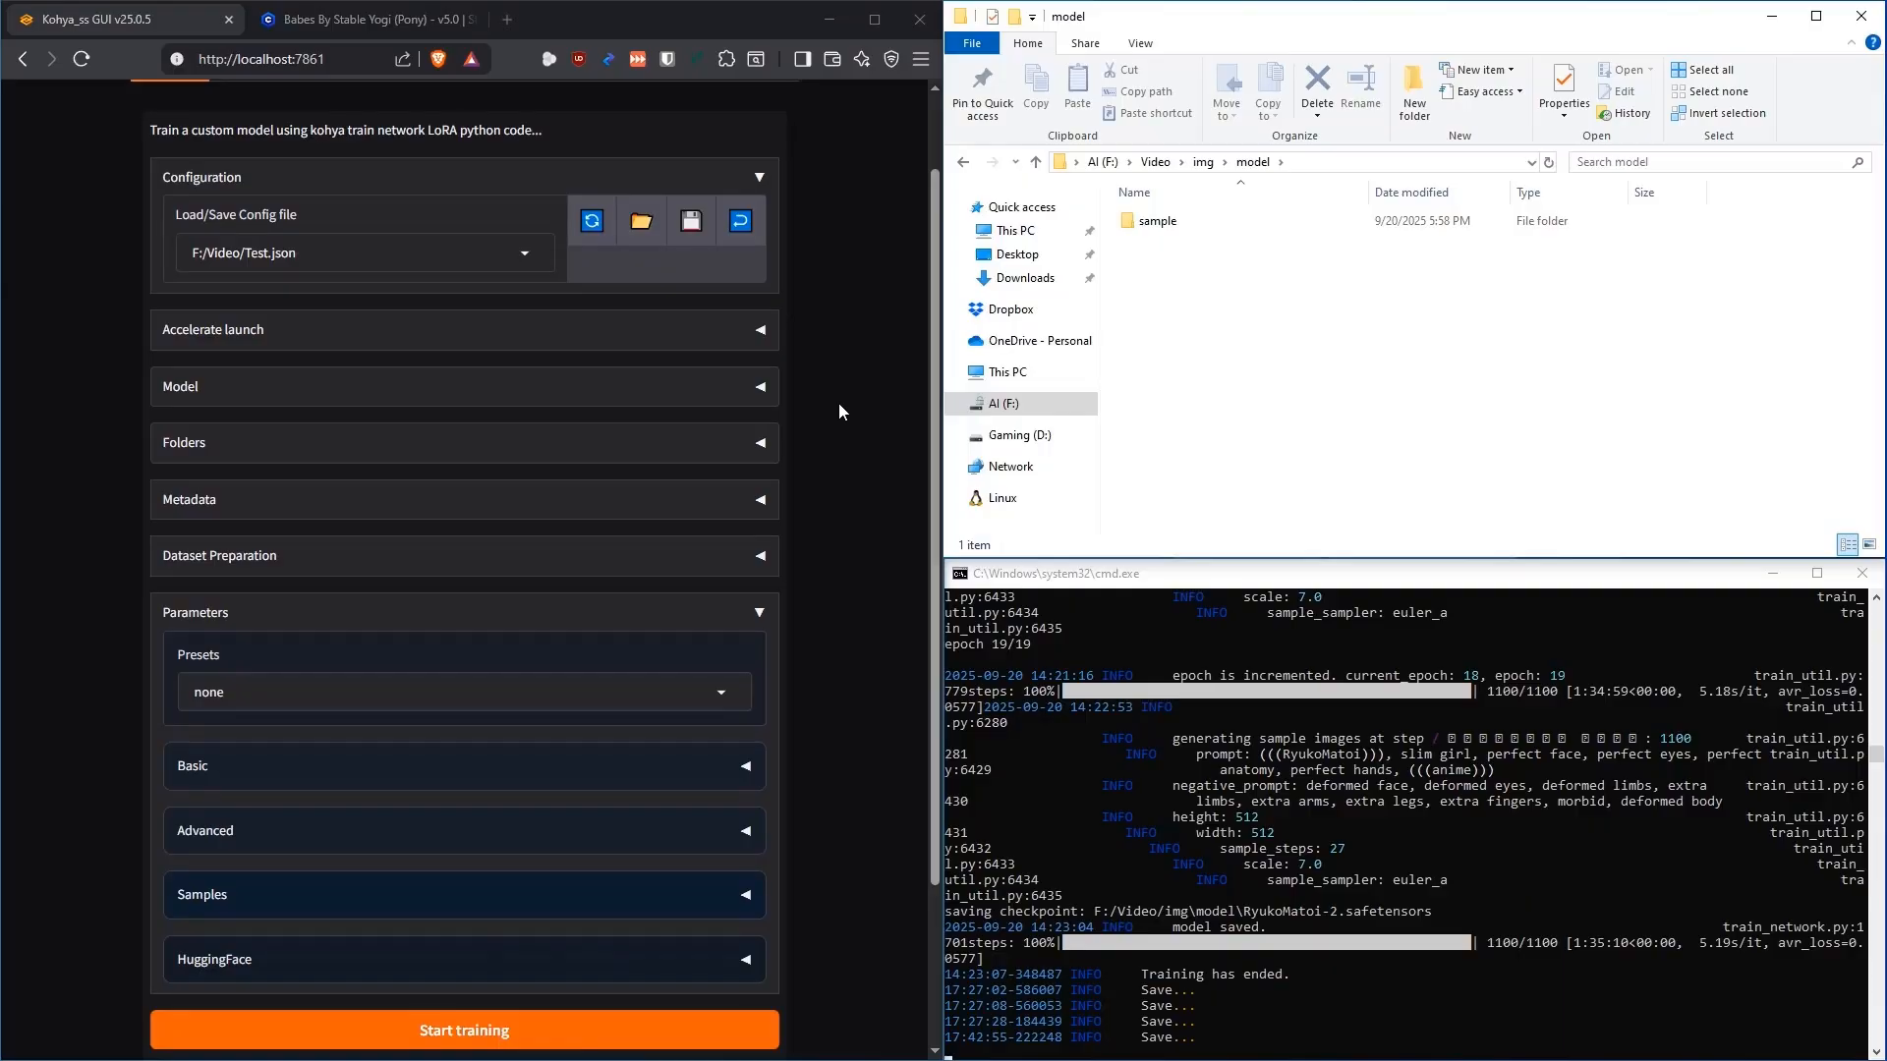
{"action": "left_click", "coordinate": [760, 386]}
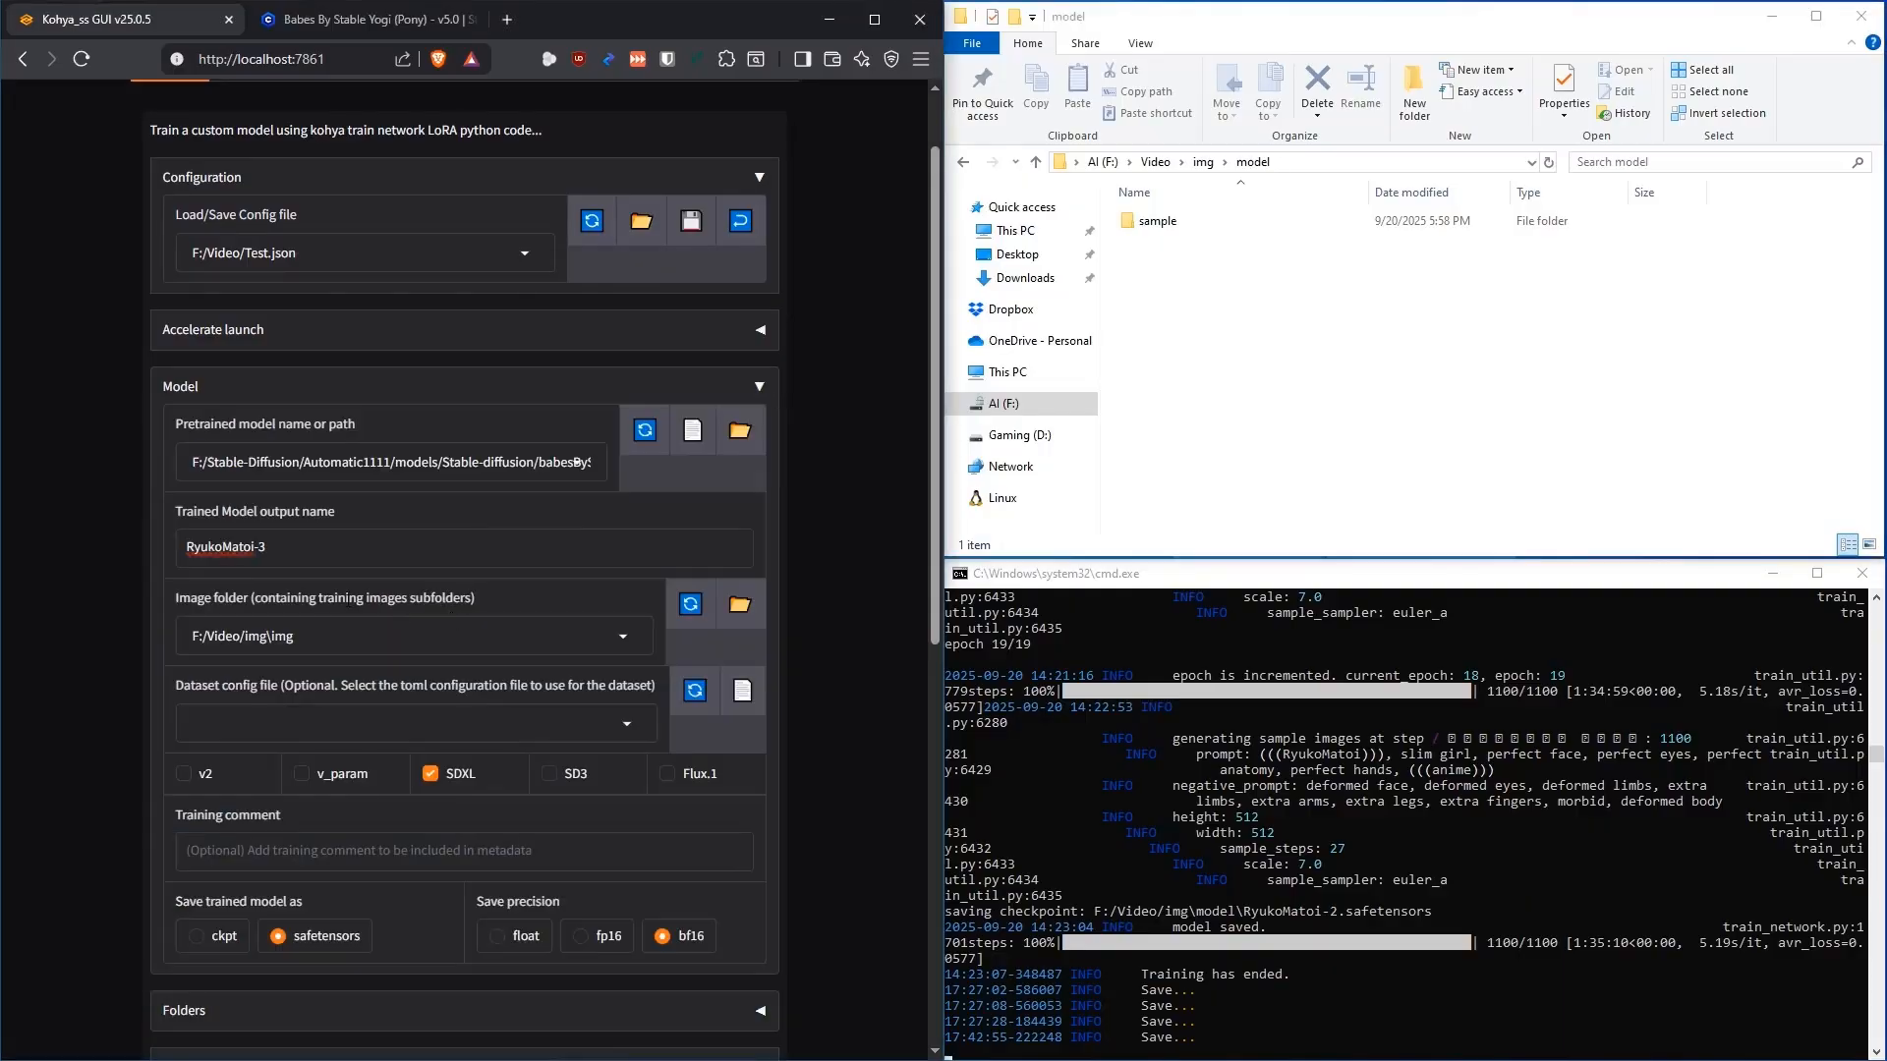
{"action": "left_click_drag", "start_coordinate": [258, 547], "coordinate": [337, 560]}
{"action": "key", "text": "BackSpace"}
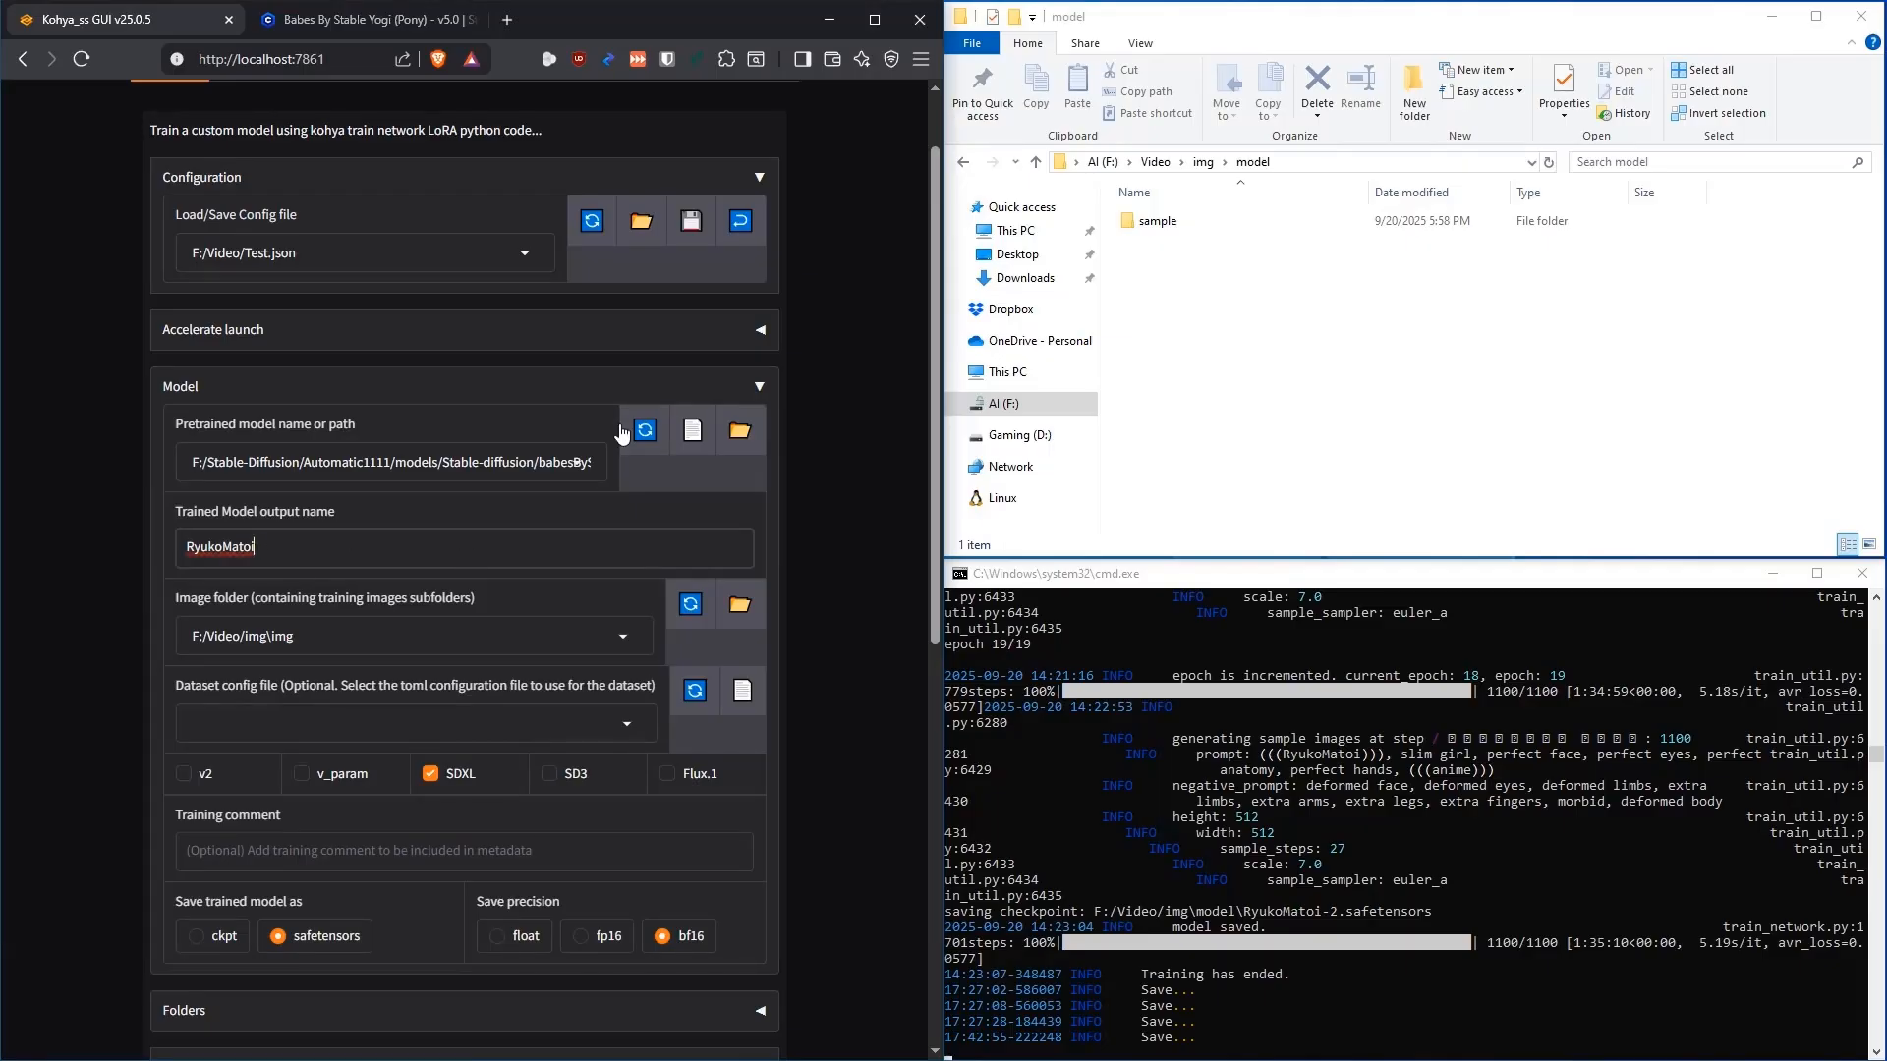
{"action": "scroll", "coordinate": [498, 485], "scroll_direction": "down", "scroll_amount": 1}
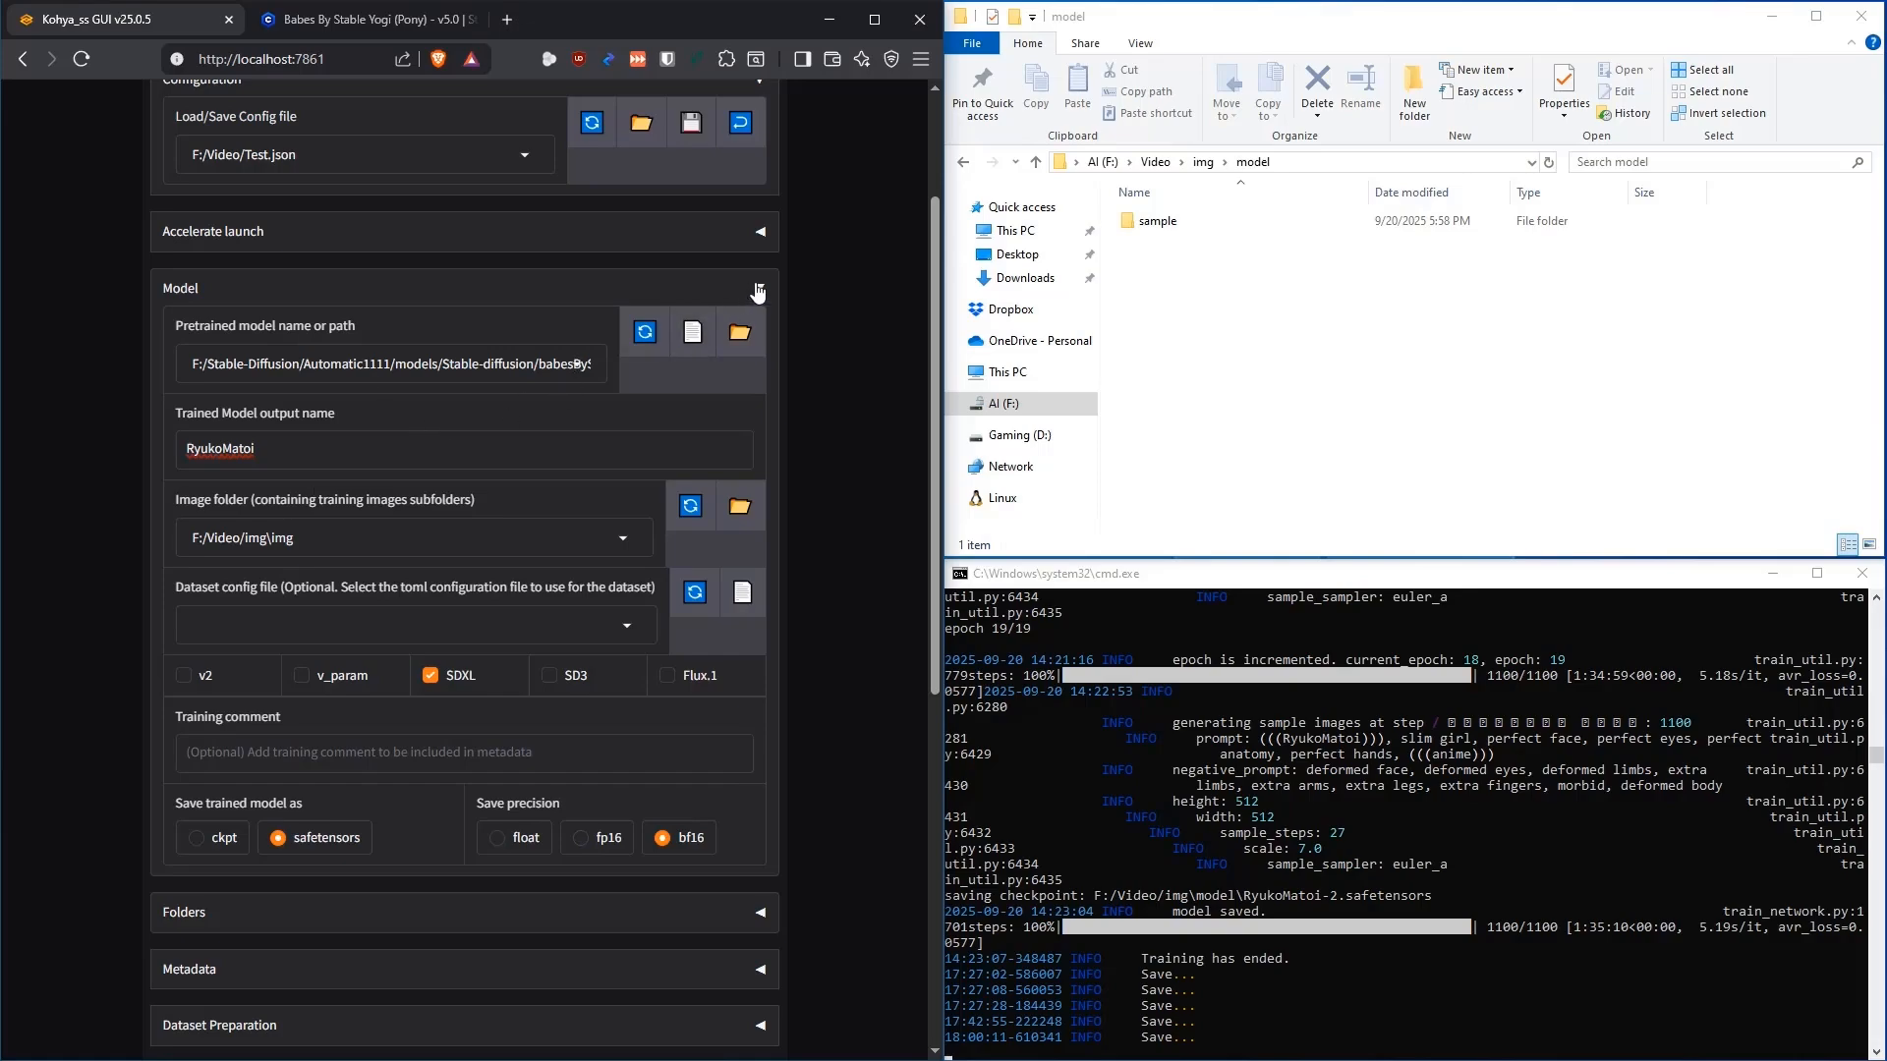
{"action": "left_click", "coordinate": [759, 288]}
Erase the path in the Basic parameters' Network weights field
{"action": "scroll", "coordinate": [817, 422], "scroll_direction": "down", "scroll_amount": 1}
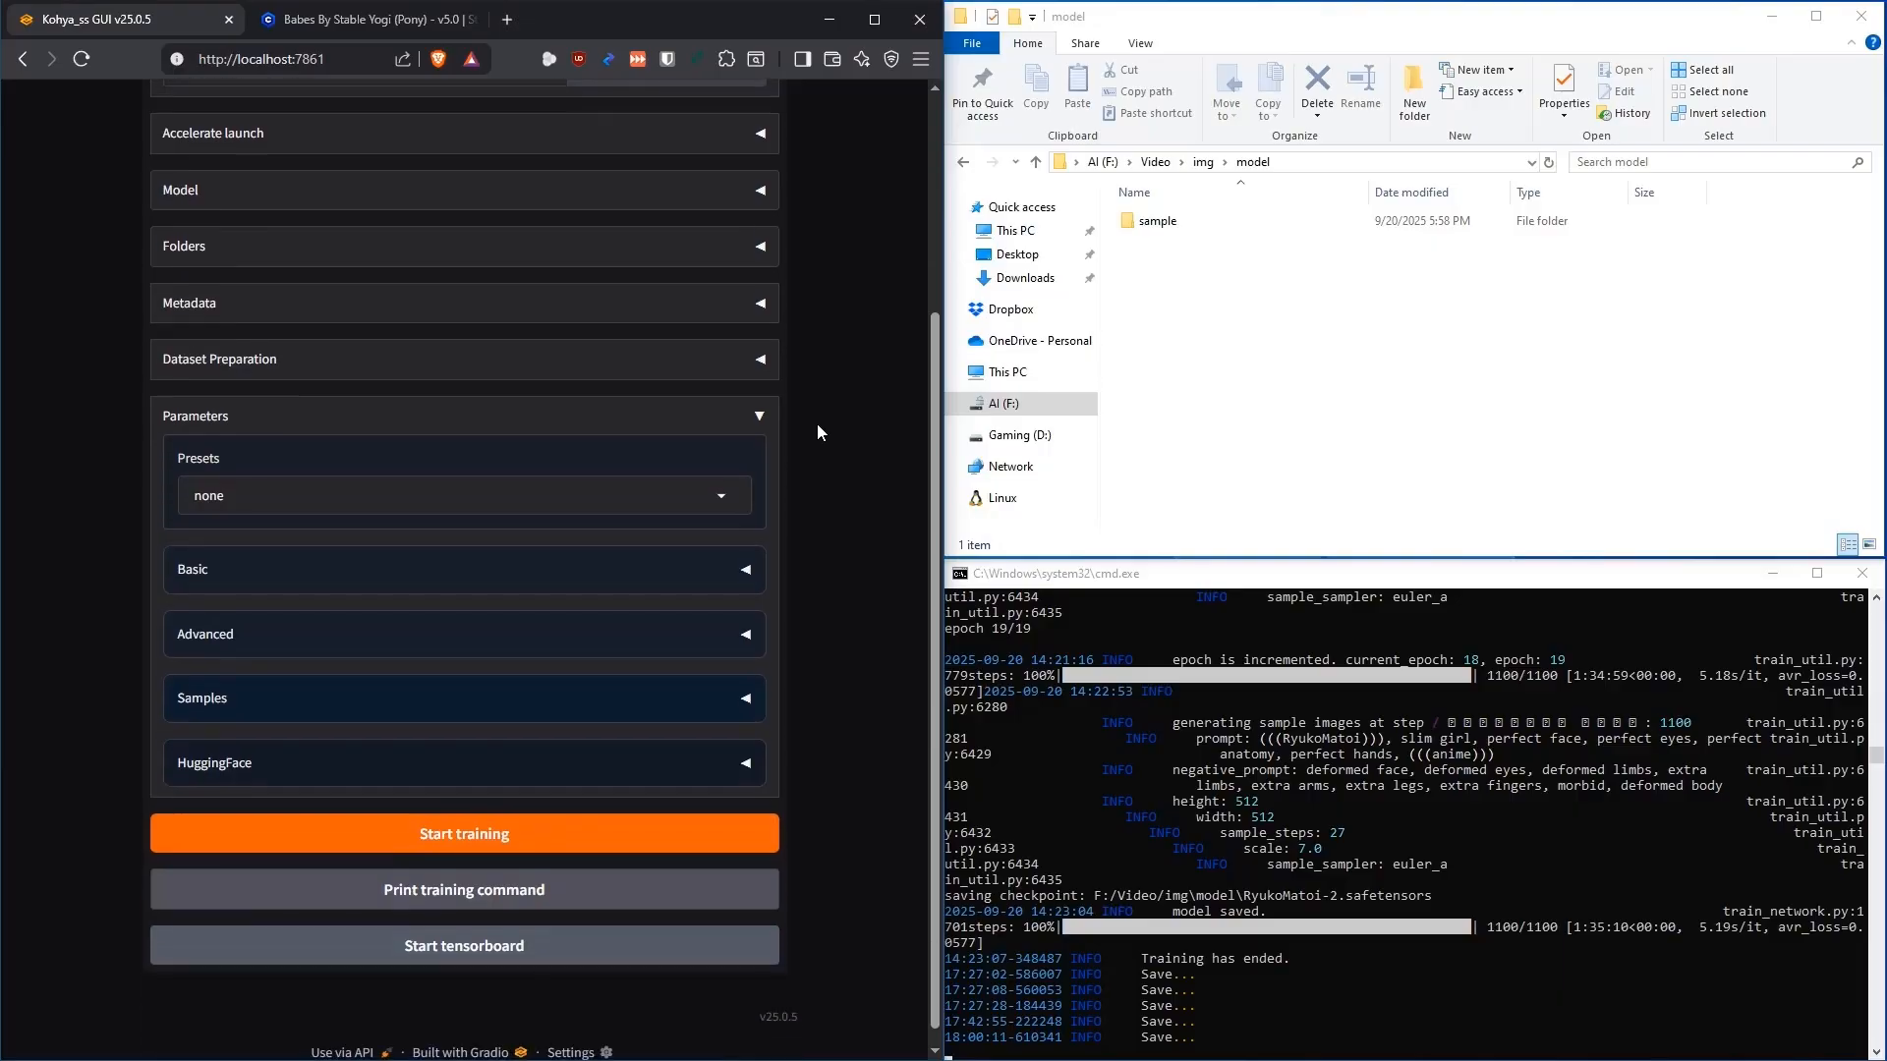
{"action": "left_click", "coordinate": [749, 571]}
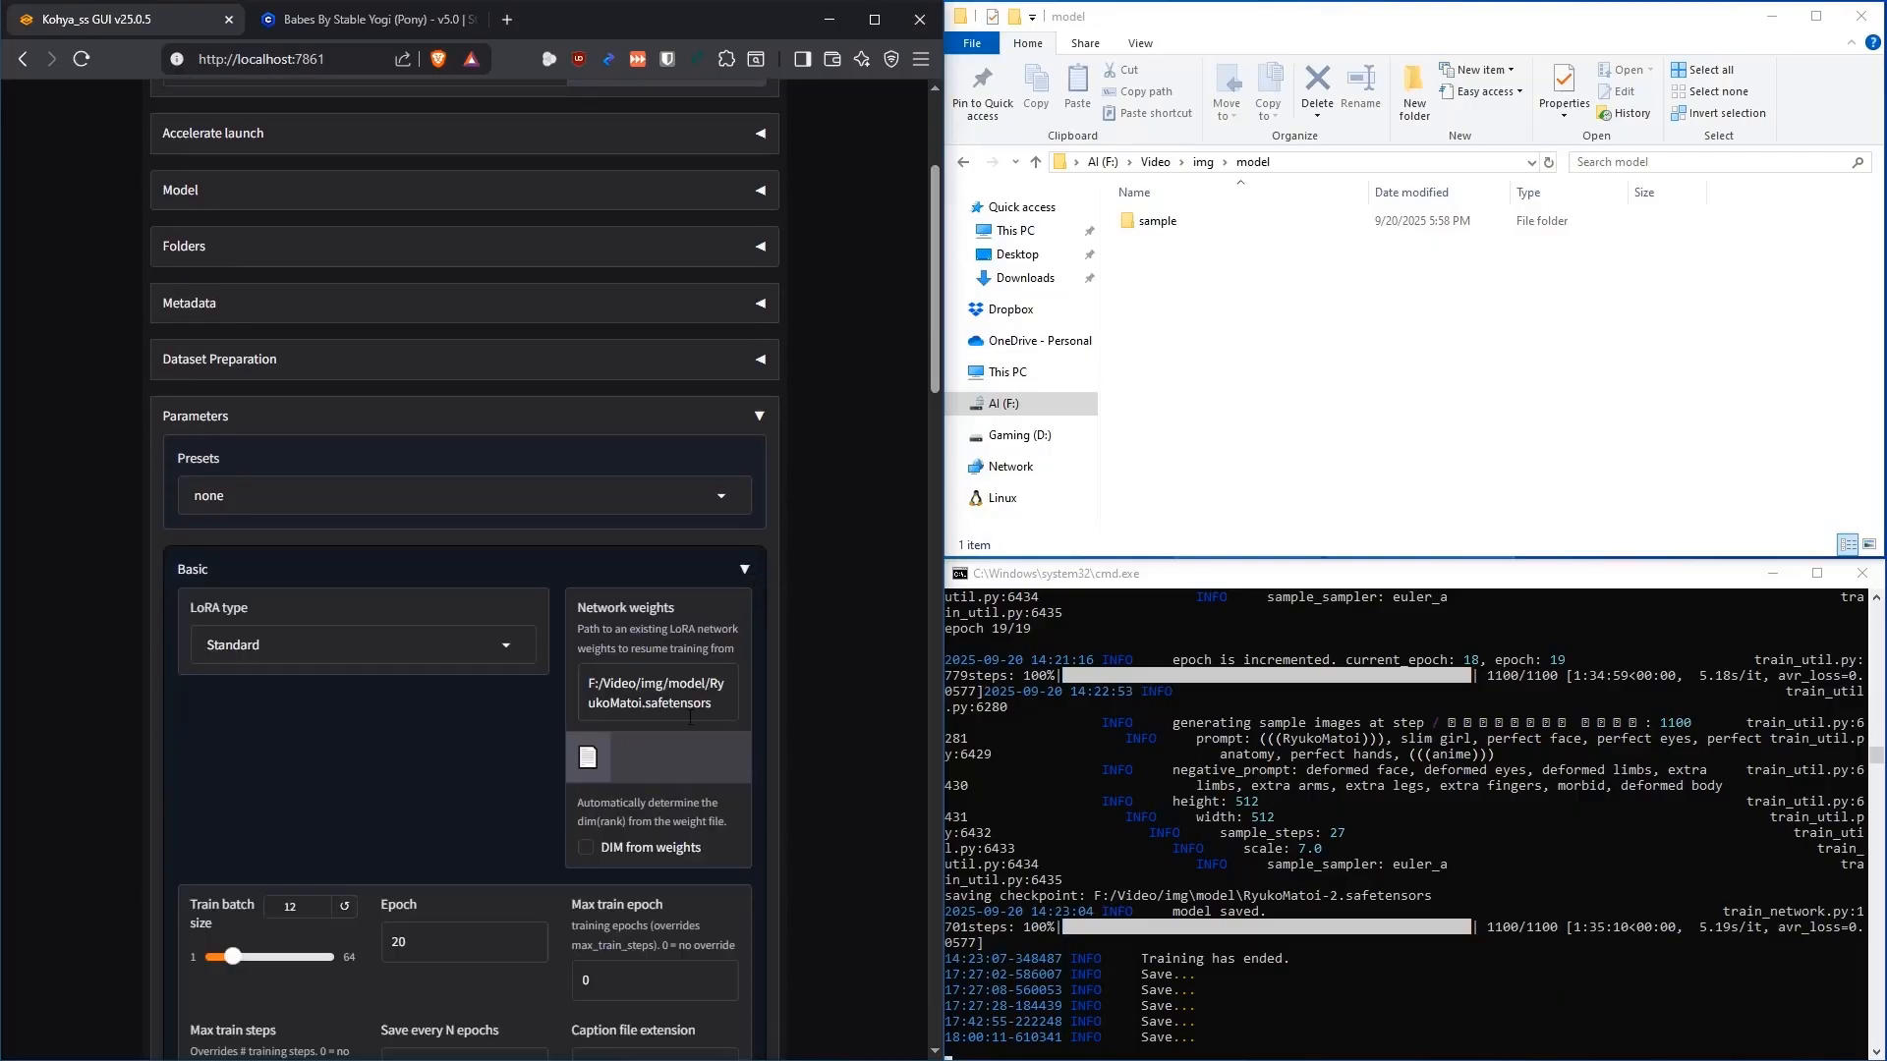
{"action": "left_click_drag", "start_coordinate": [720, 703], "coordinate": [502, 625]}
{"action": "key", "text": "BackSpace"}
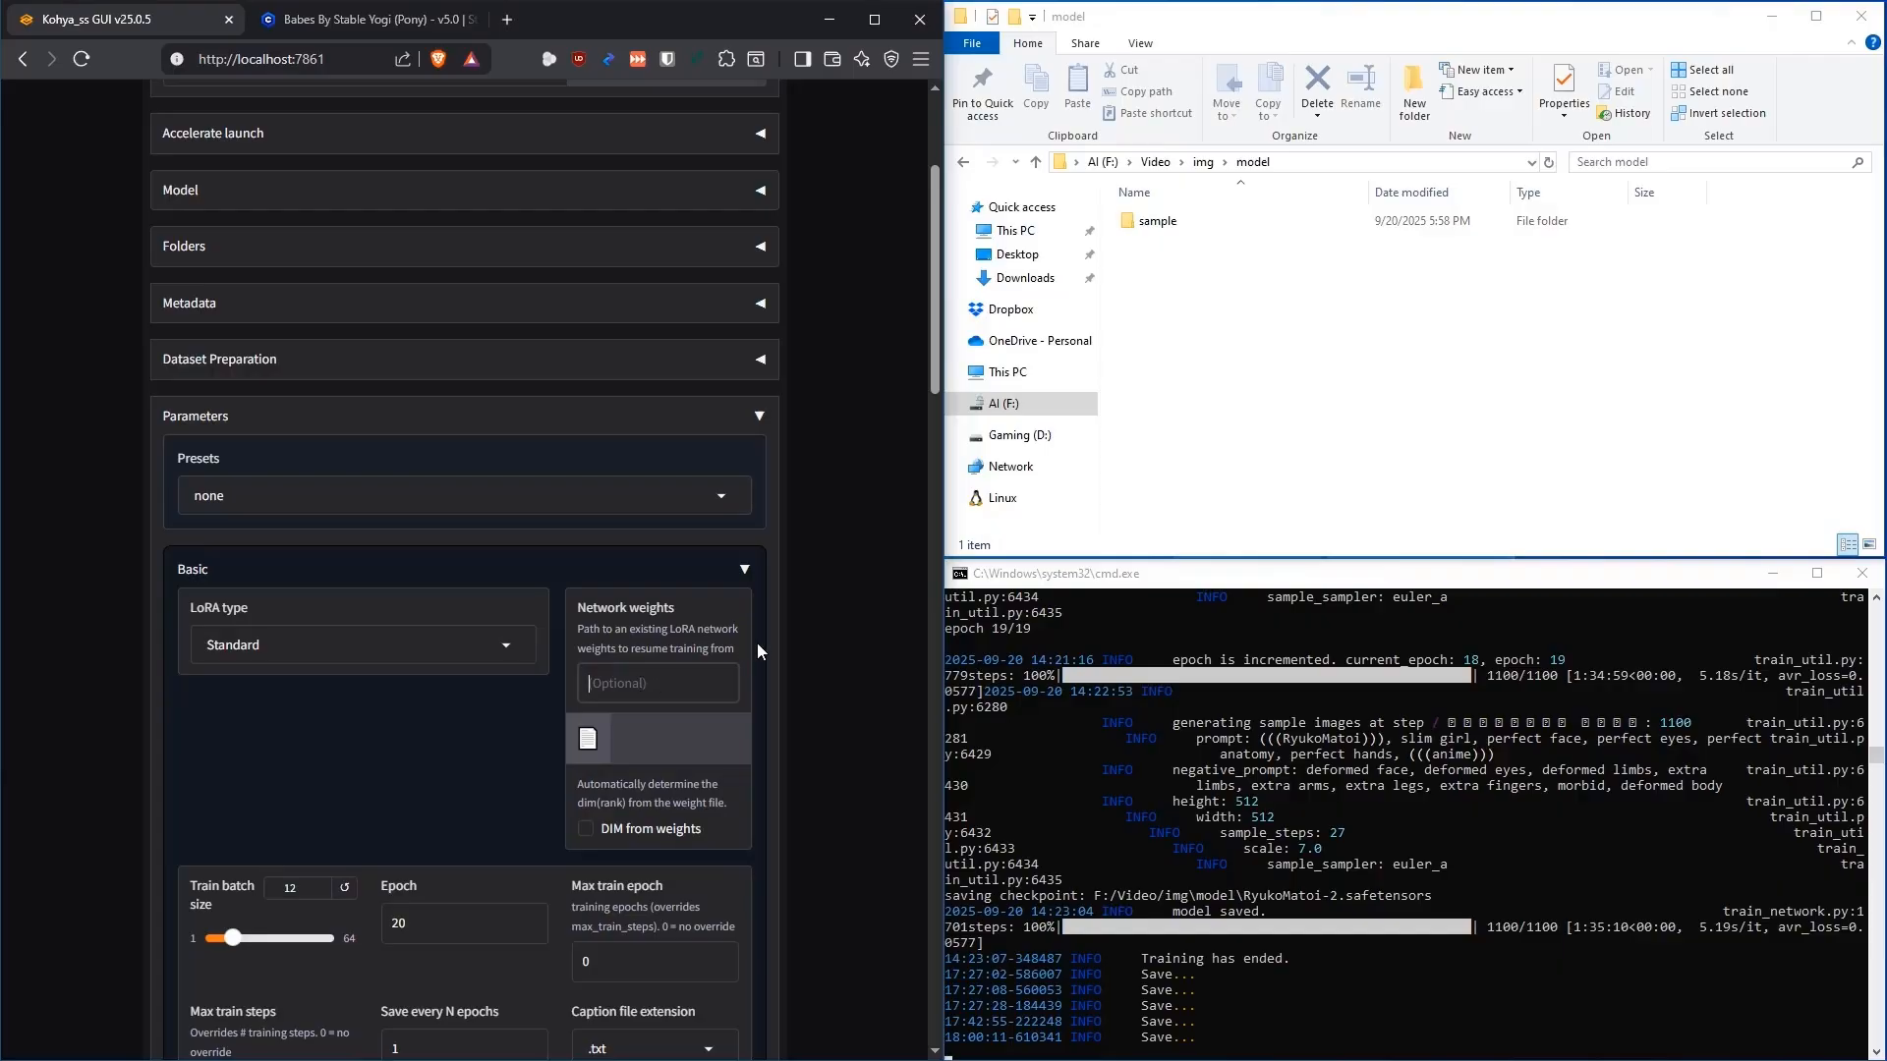
Save the training configuration to F:/Video/Test.json and collapse Basic parameters
{"action": "scroll", "coordinate": [827, 452], "scroll_direction": "up", "scroll_amount": 3}
{"action": "left_click", "coordinate": [693, 328]}
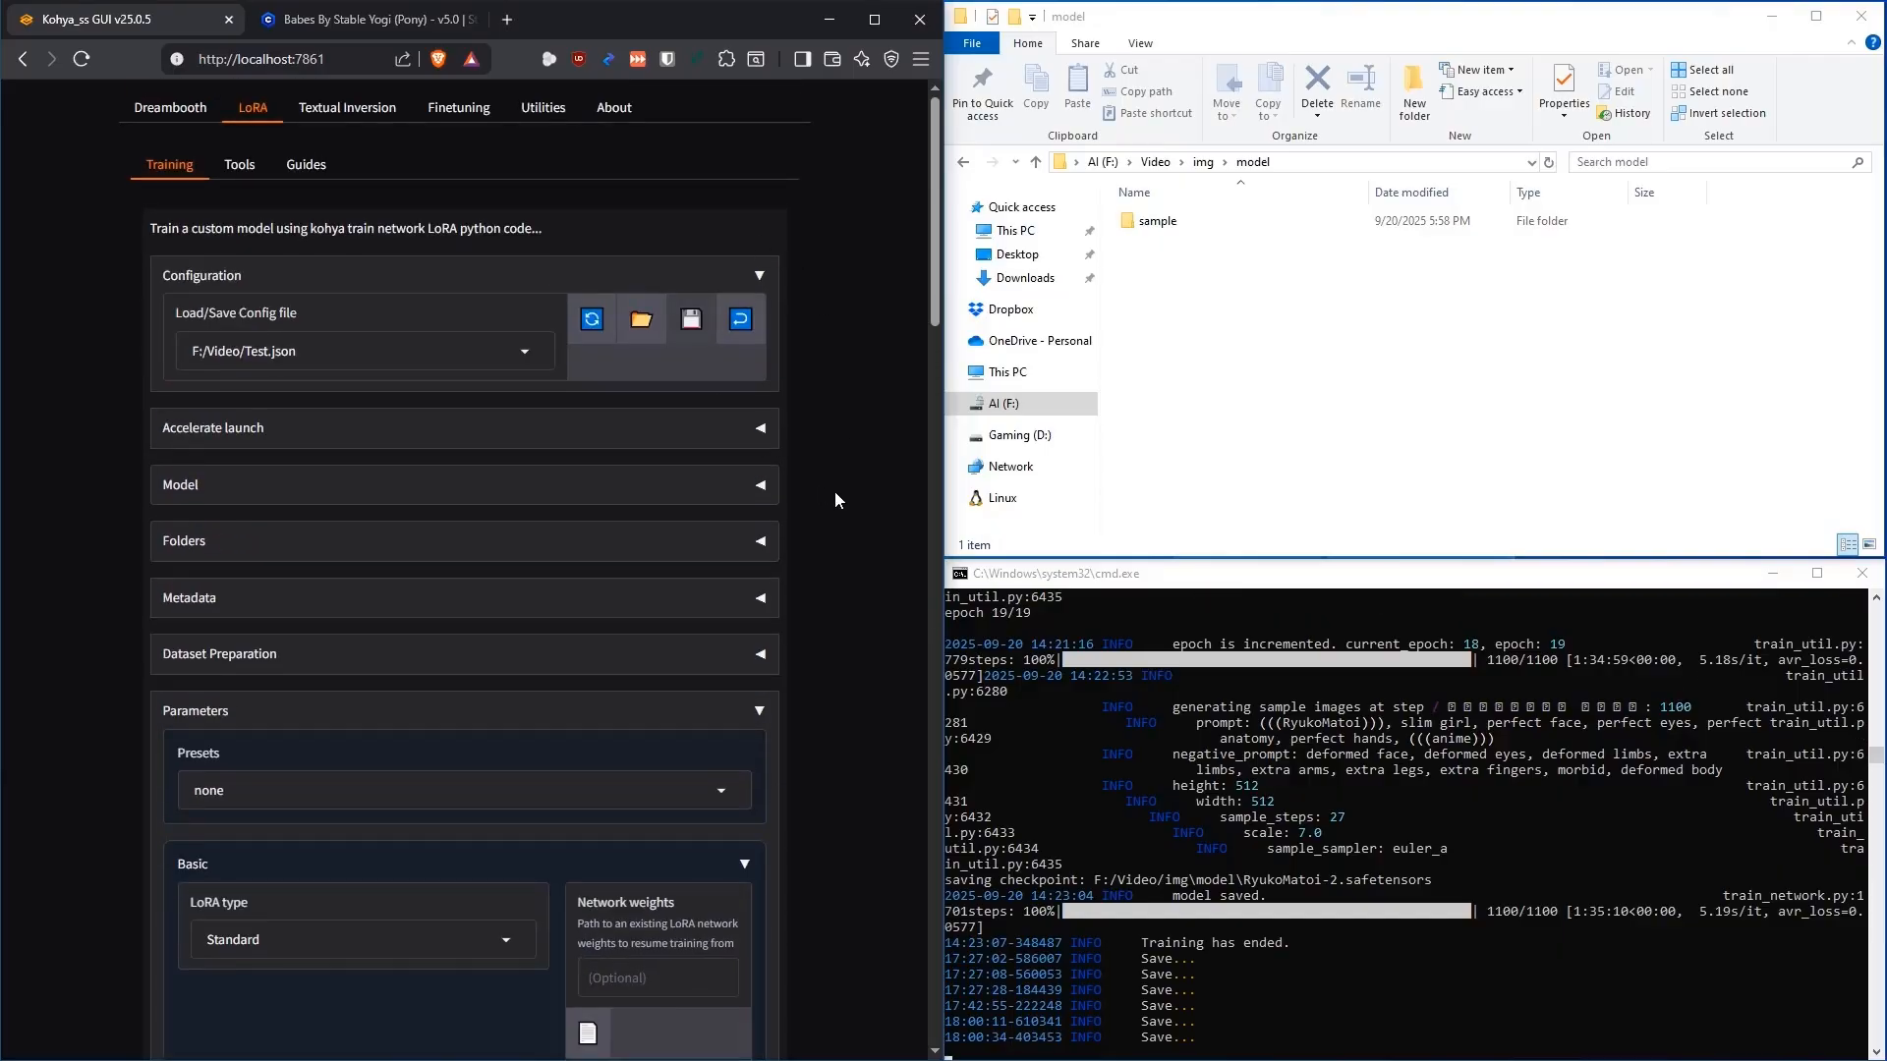
{"action": "scroll", "coordinate": [834, 492], "scroll_direction": "down", "scroll_amount": 7}
{"action": "scroll", "coordinate": [816, 448], "scroll_direction": "down", "scroll_amount": 9}
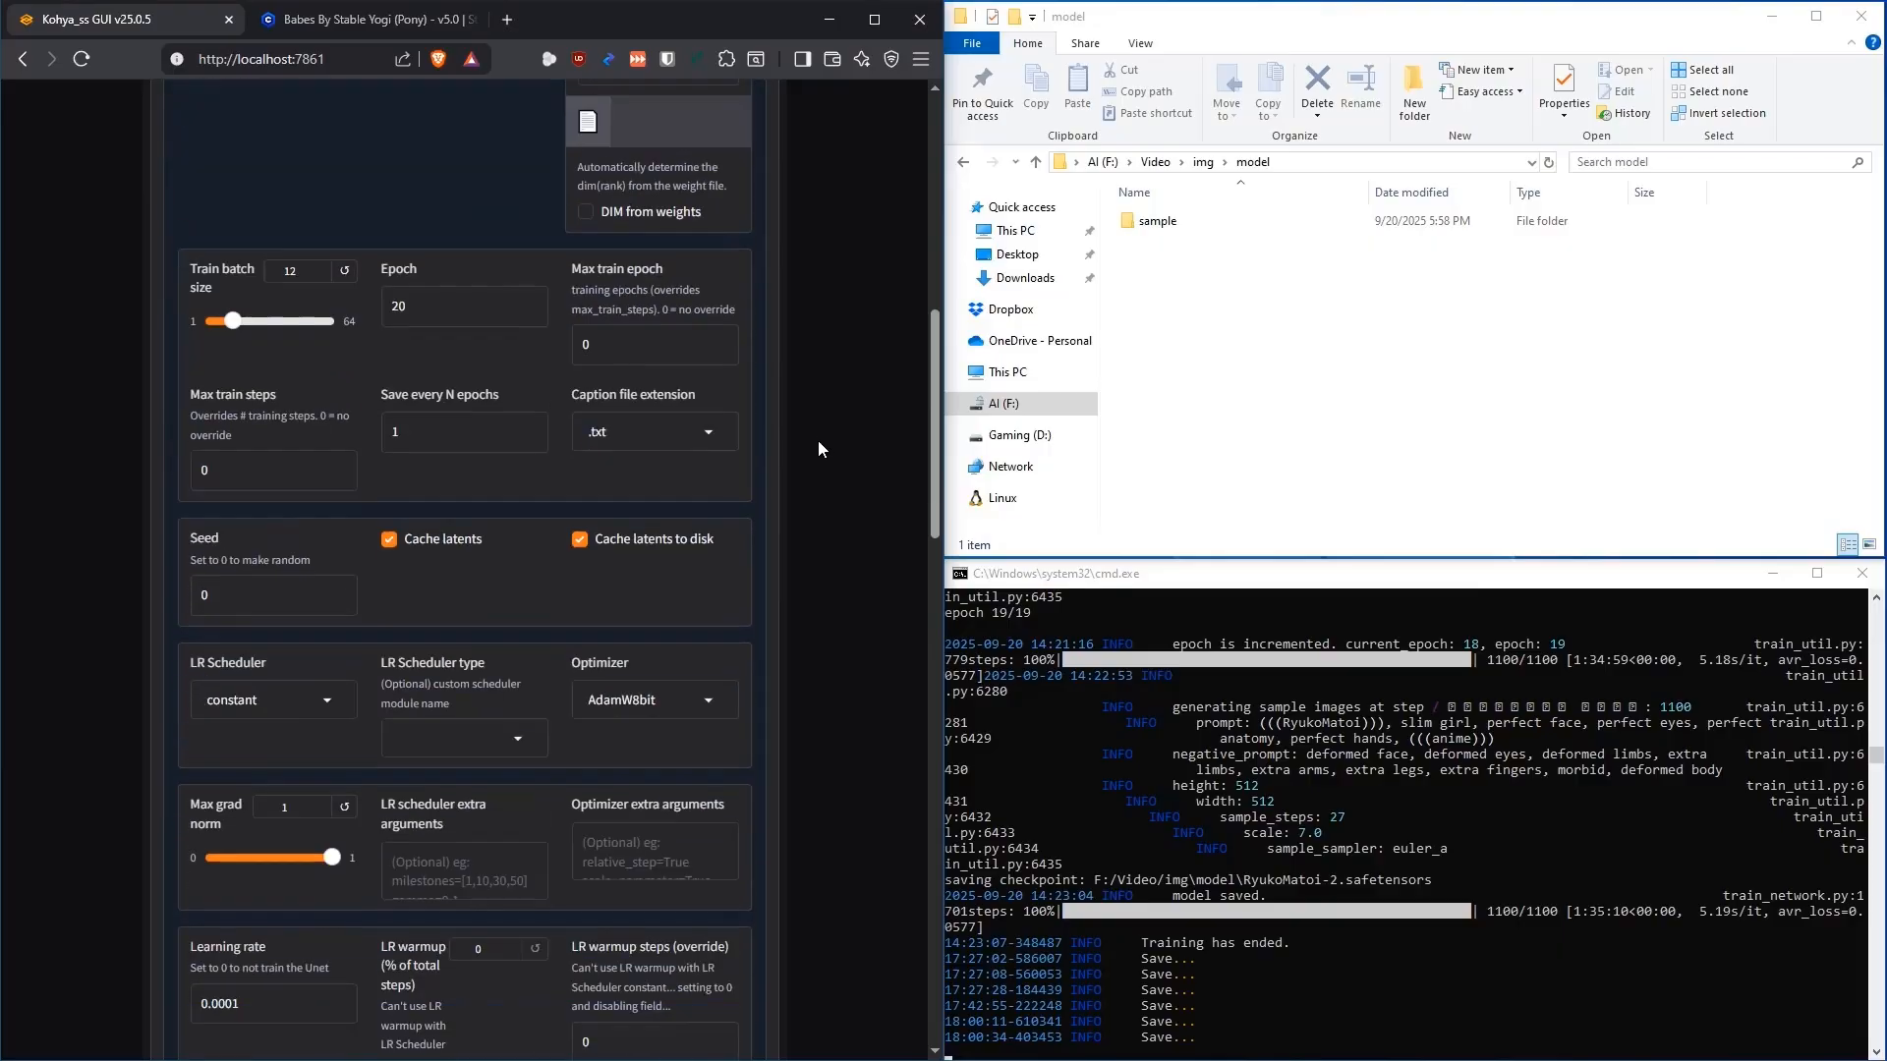
{"action": "scroll", "coordinate": [818, 439], "scroll_direction": "up", "scroll_amount": 12}
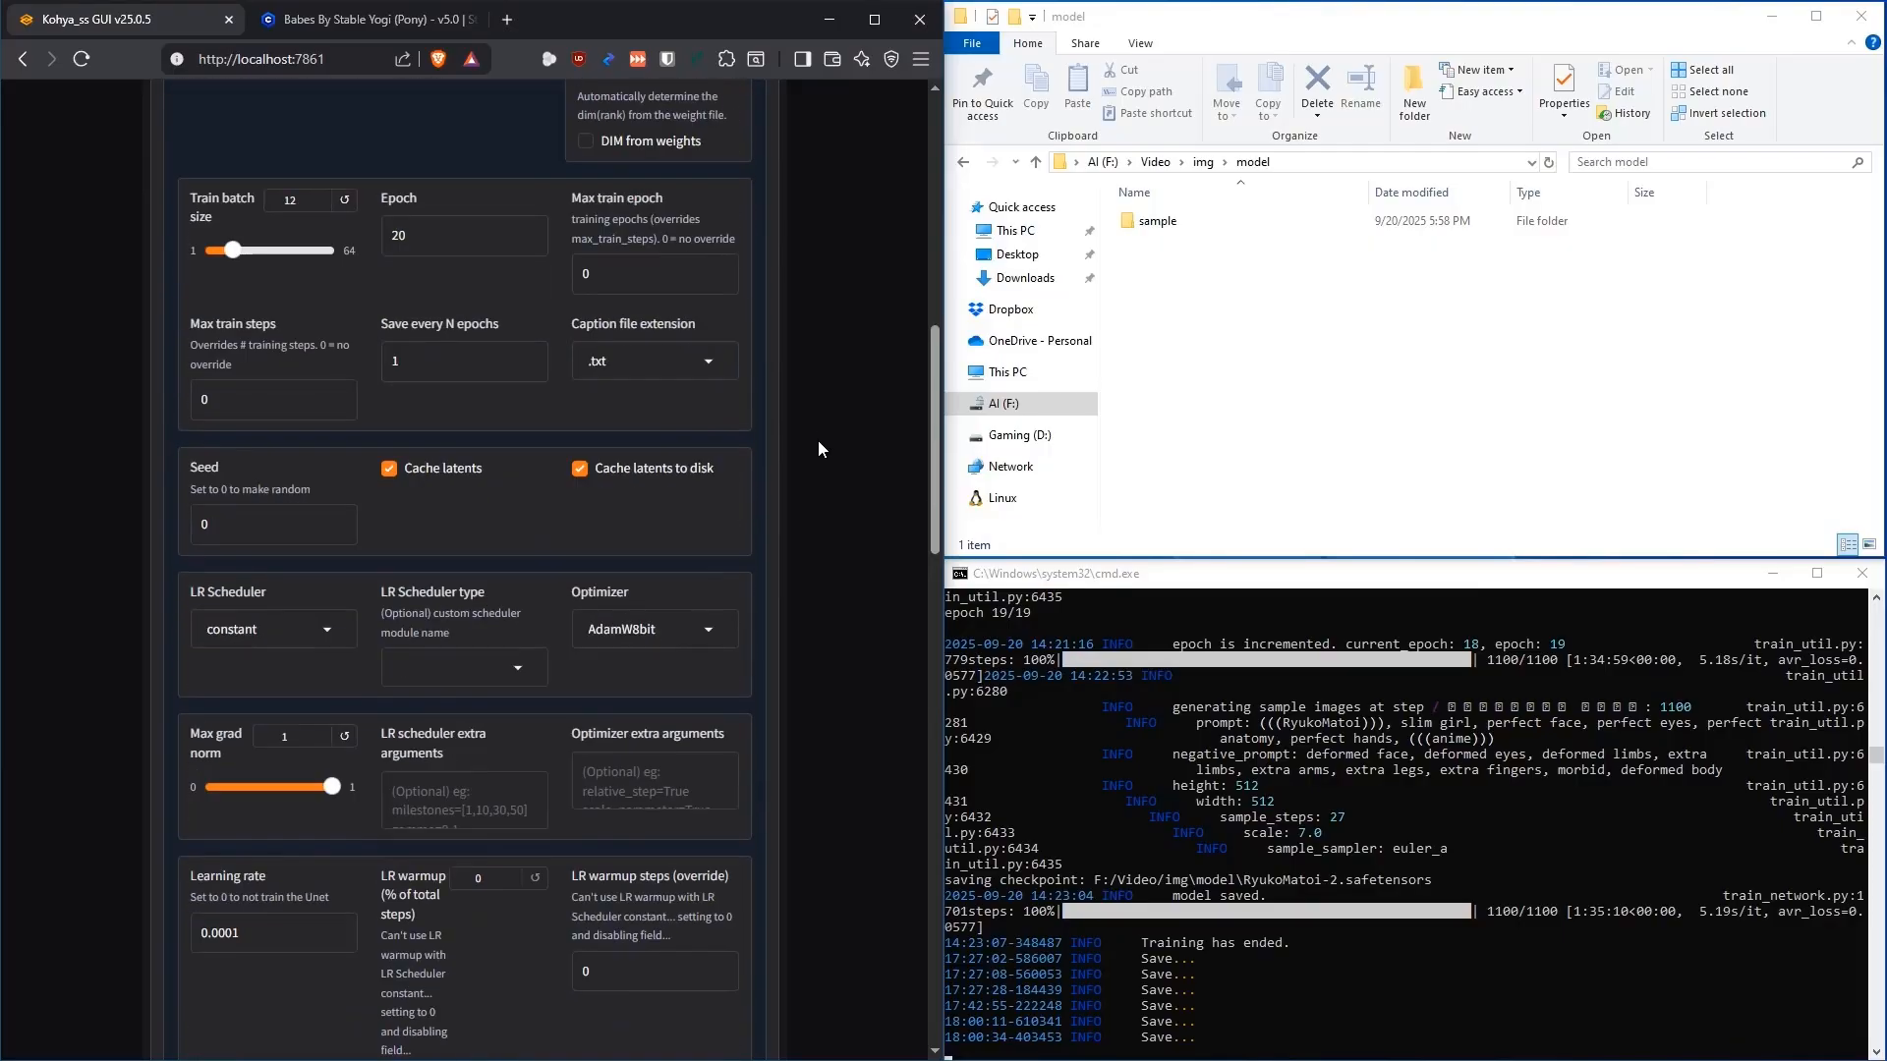
{"action": "left_click", "coordinate": [745, 471]}
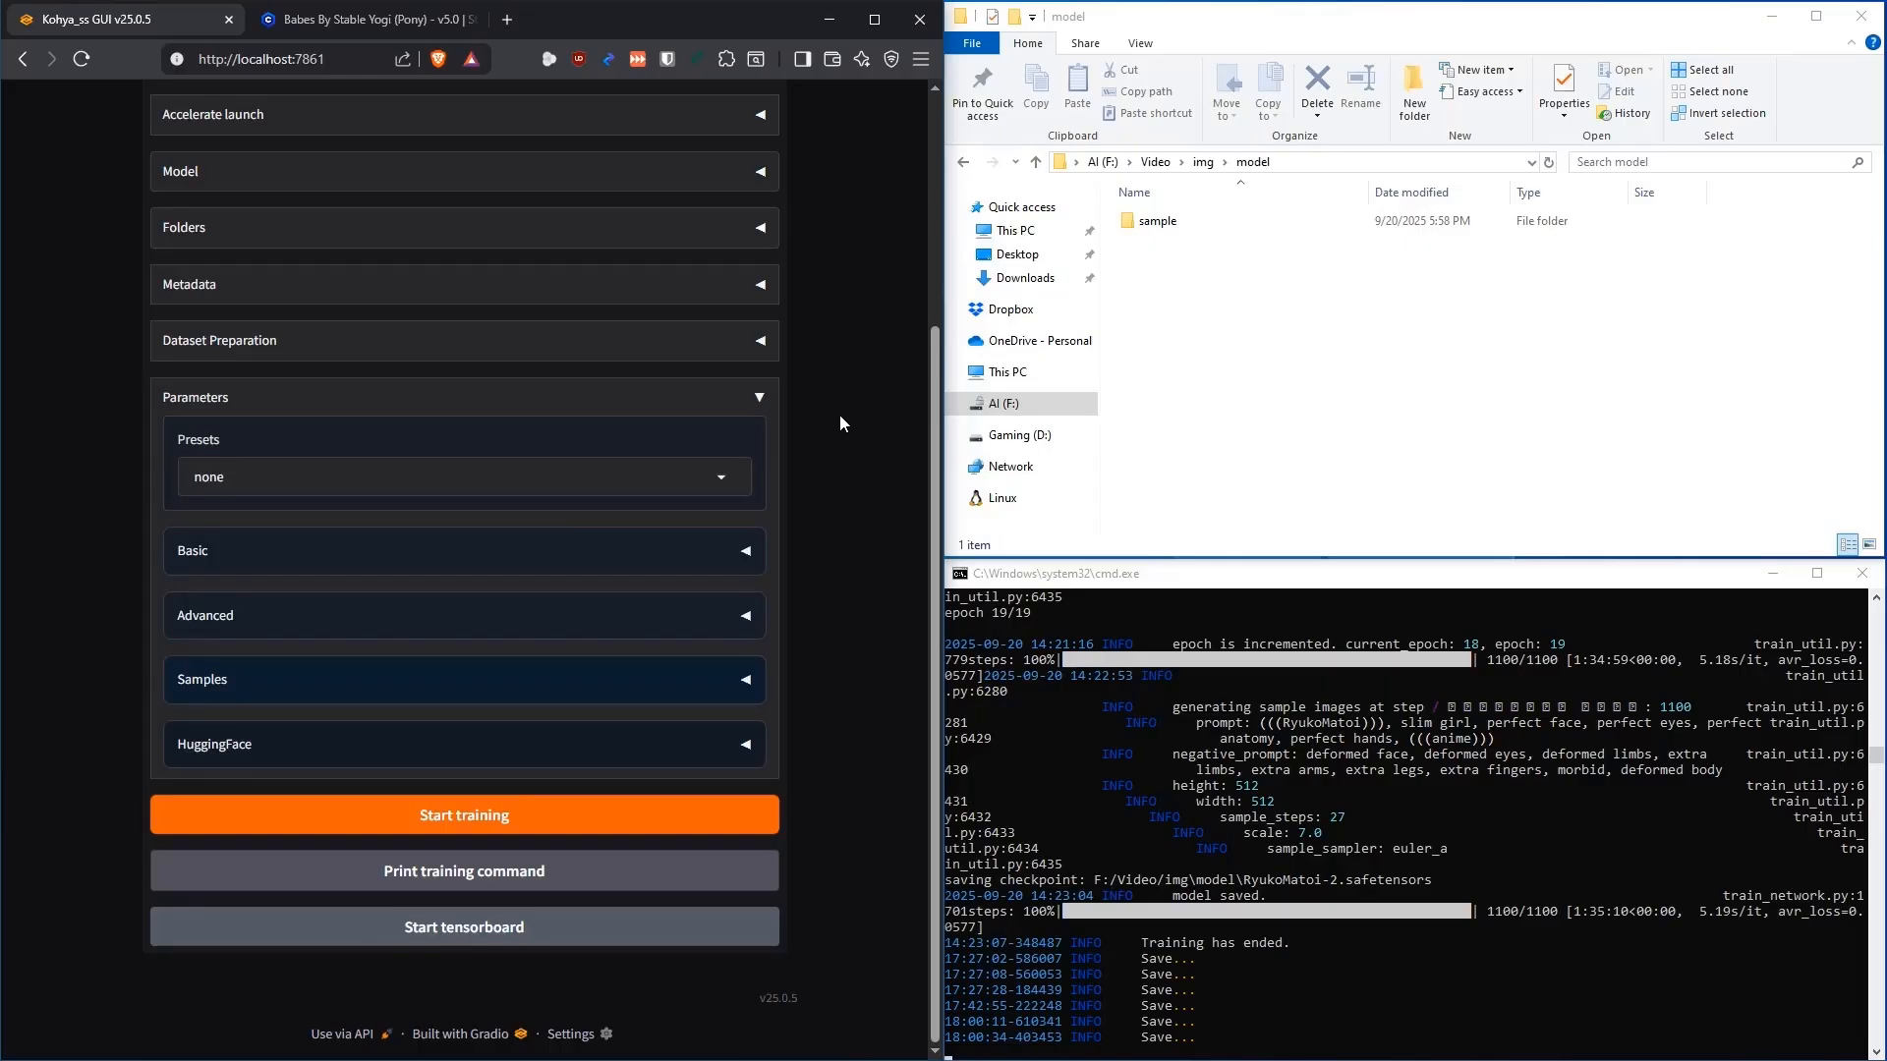
Expand Advanced parameters and read the descriptions of both save-training-state options
{"action": "left_click", "coordinate": [747, 619]}
{"action": "scroll", "coordinate": [818, 462], "scroll_direction": "down", "scroll_amount": 15}
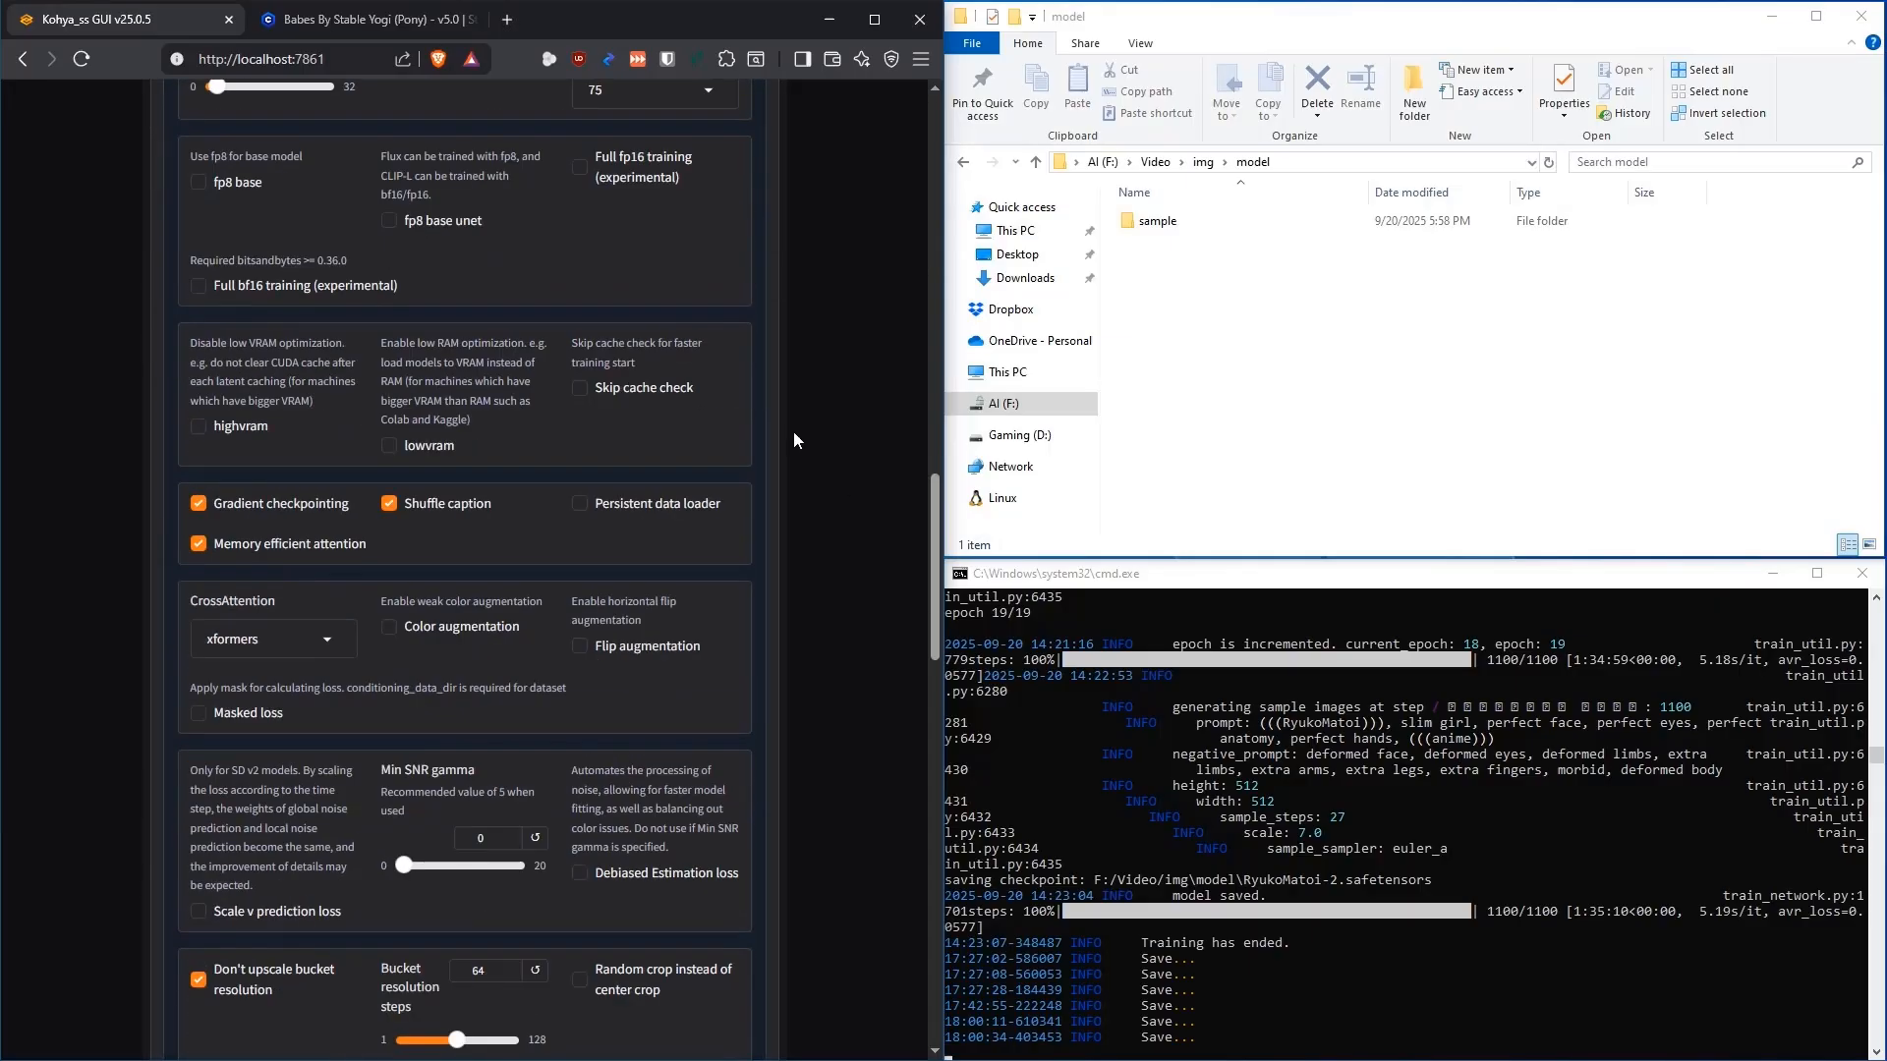
{"action": "scroll", "coordinate": [786, 426], "scroll_direction": "down", "scroll_amount": 10}
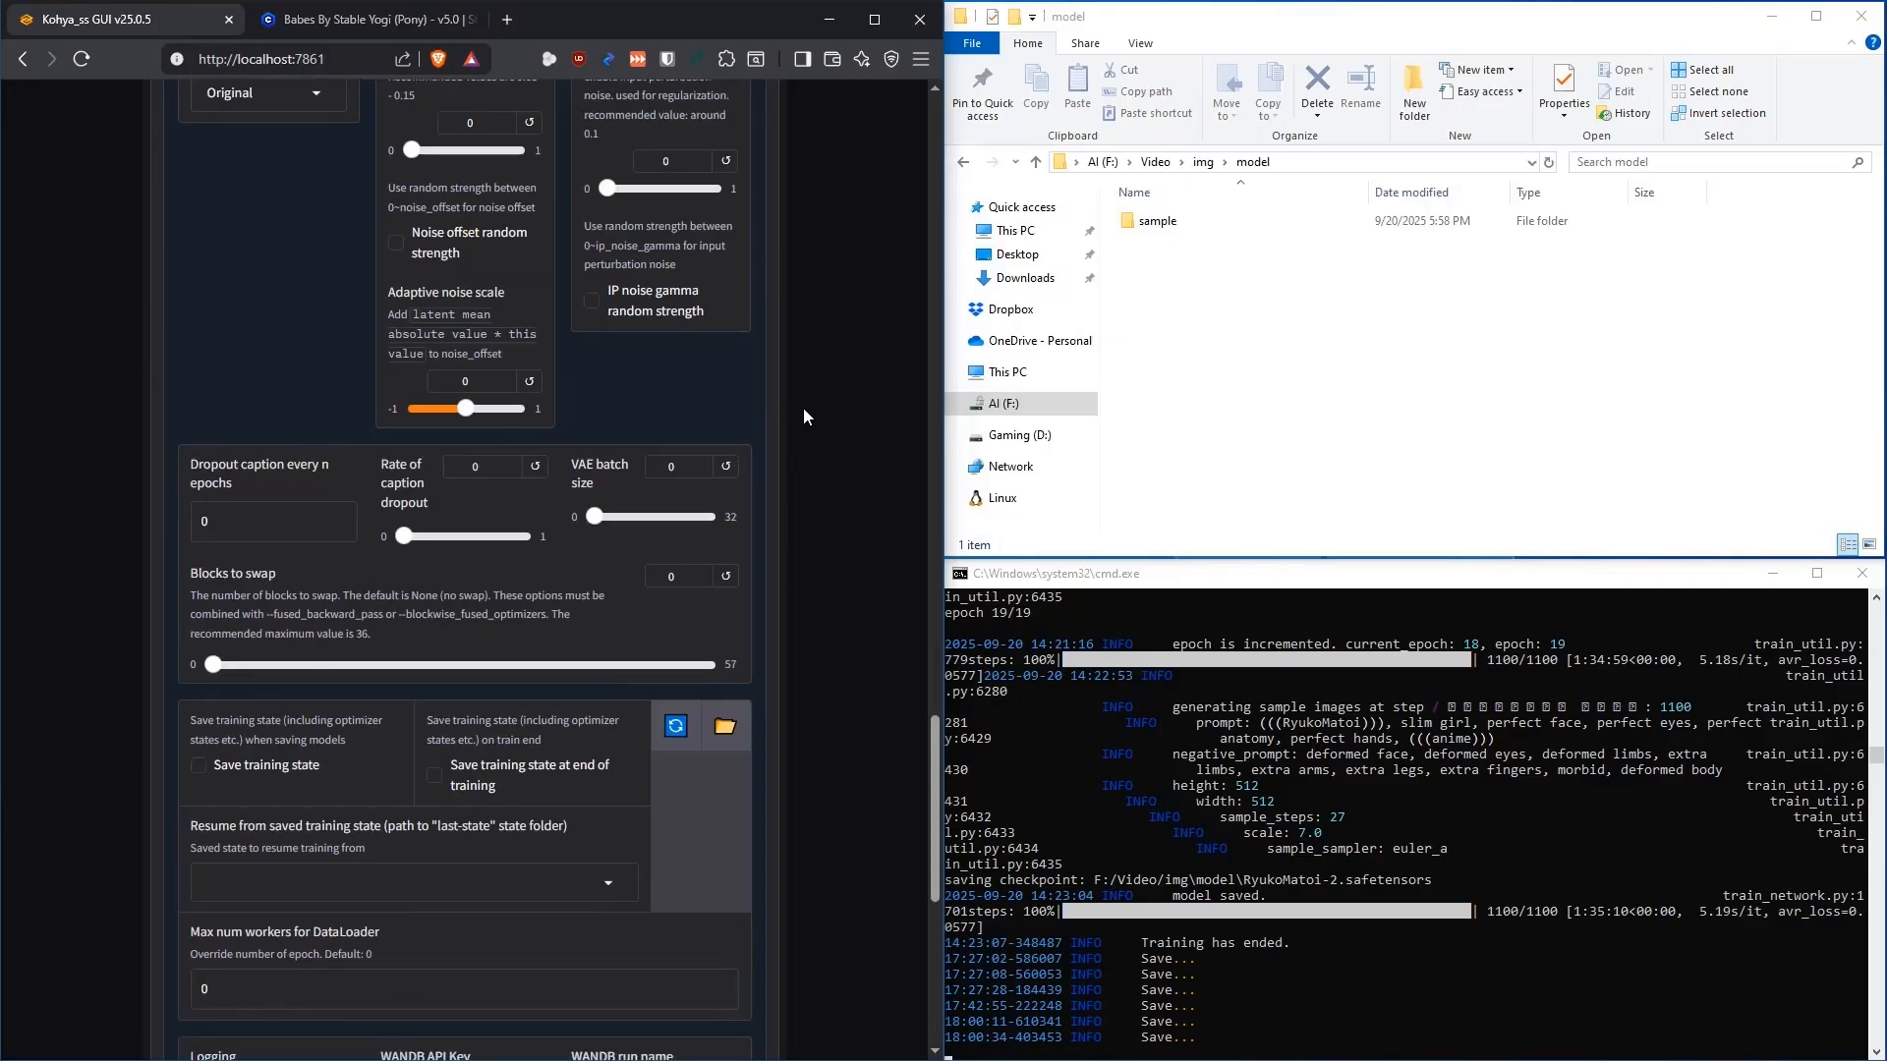
{"action": "scroll", "coordinate": [808, 399], "scroll_direction": "down", "scroll_amount": 3}
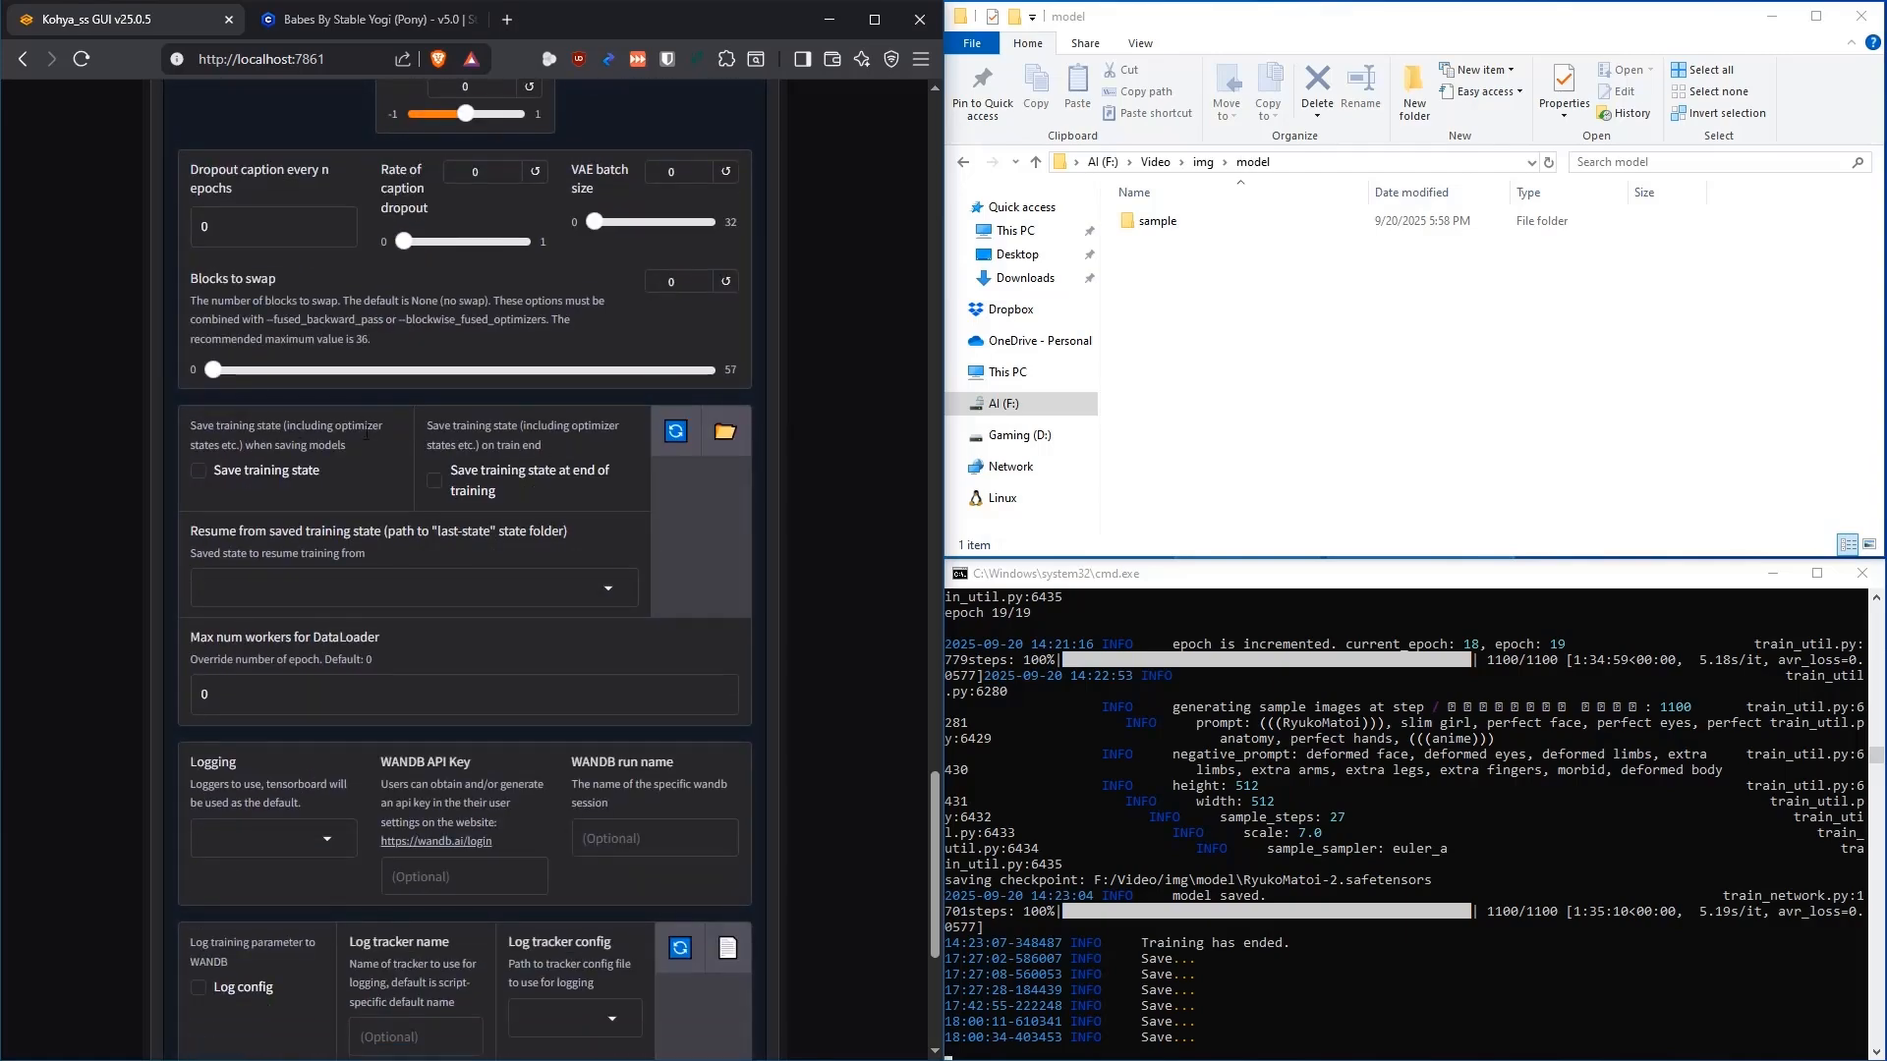
{"action": "left_click_drag", "start_coordinate": [355, 449], "coordinate": [193, 427]}
{"action": "left_click", "coordinate": [307, 430]}
{"action": "left_click_drag", "start_coordinate": [549, 448], "coordinate": [430, 427]}
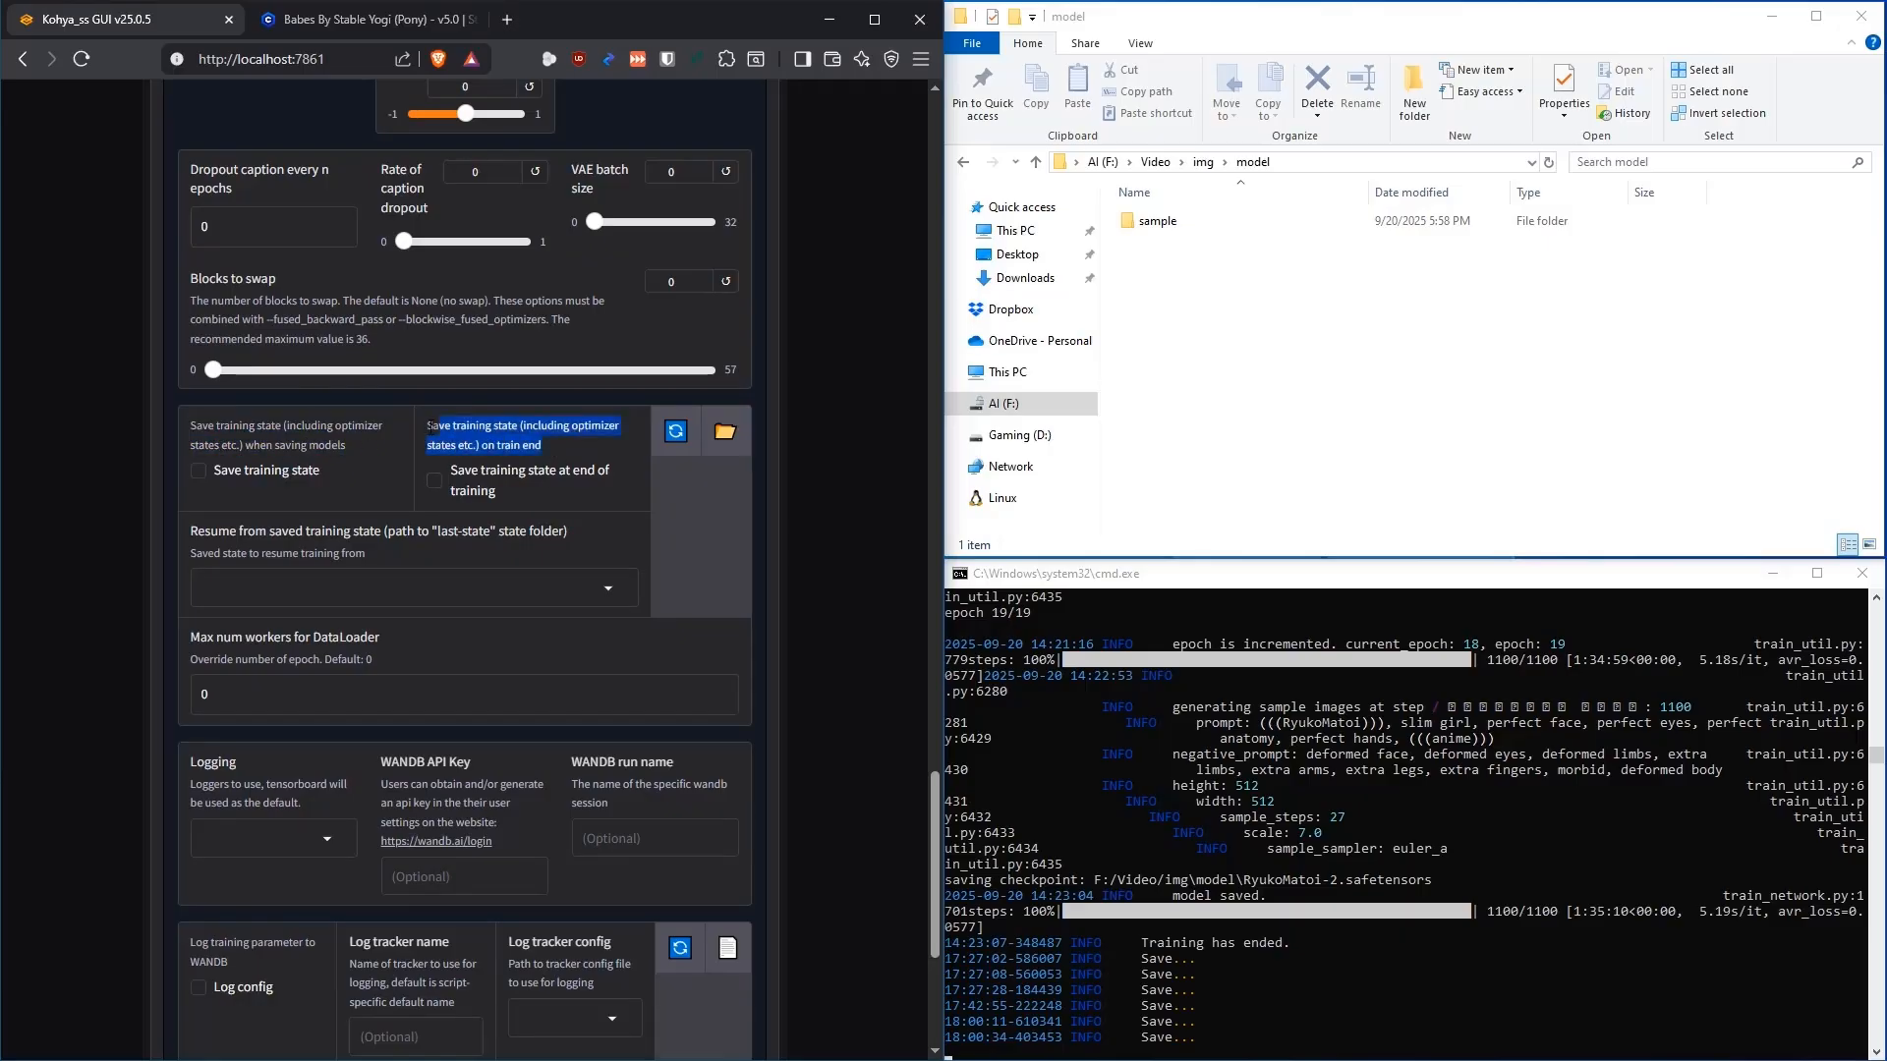
{"action": "left_click", "coordinate": [510, 433]}
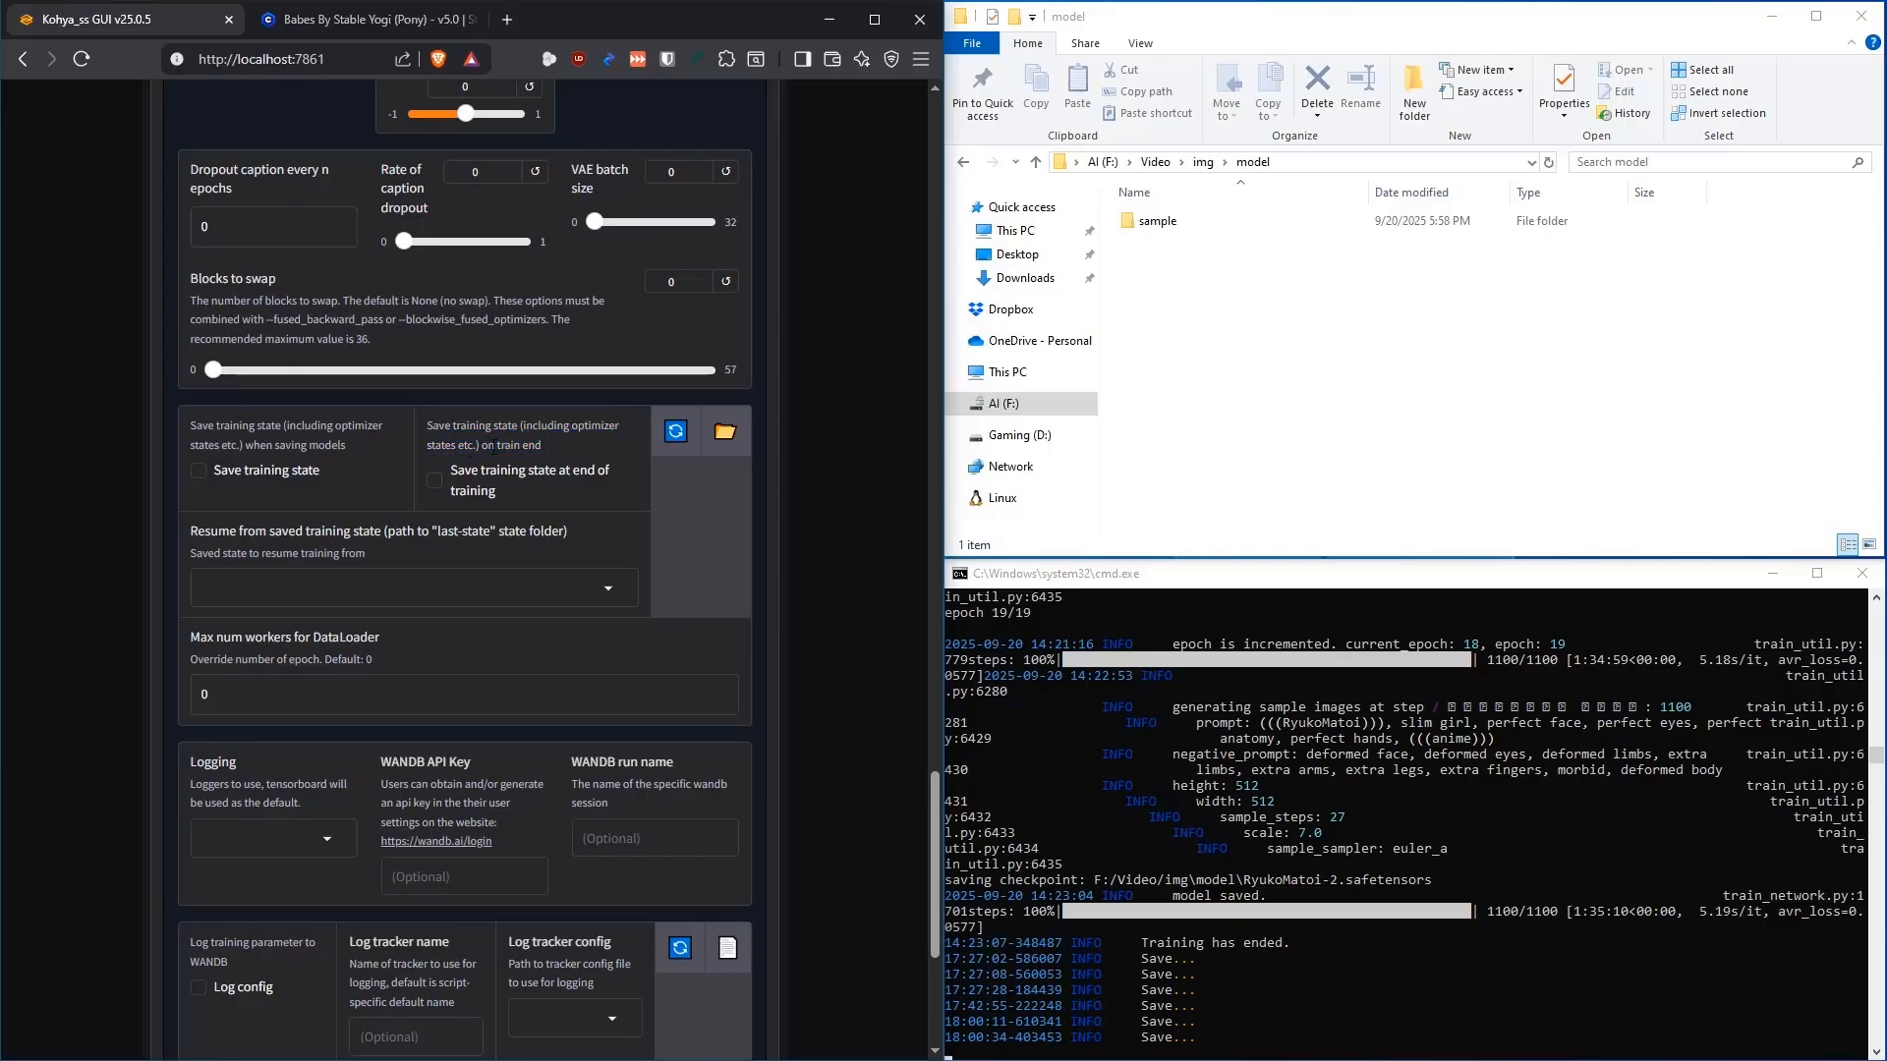
Enable 'Save training state', leave 'Save training state at end of training' off, collapse Advanced
{"action": "left_click", "coordinate": [293, 472]}
{"action": "left_click", "coordinate": [200, 473]}
{"action": "left_click", "coordinate": [434, 480]}
{"action": "left_click", "coordinate": [434, 482]}
{"action": "left_click", "coordinate": [199, 474]}
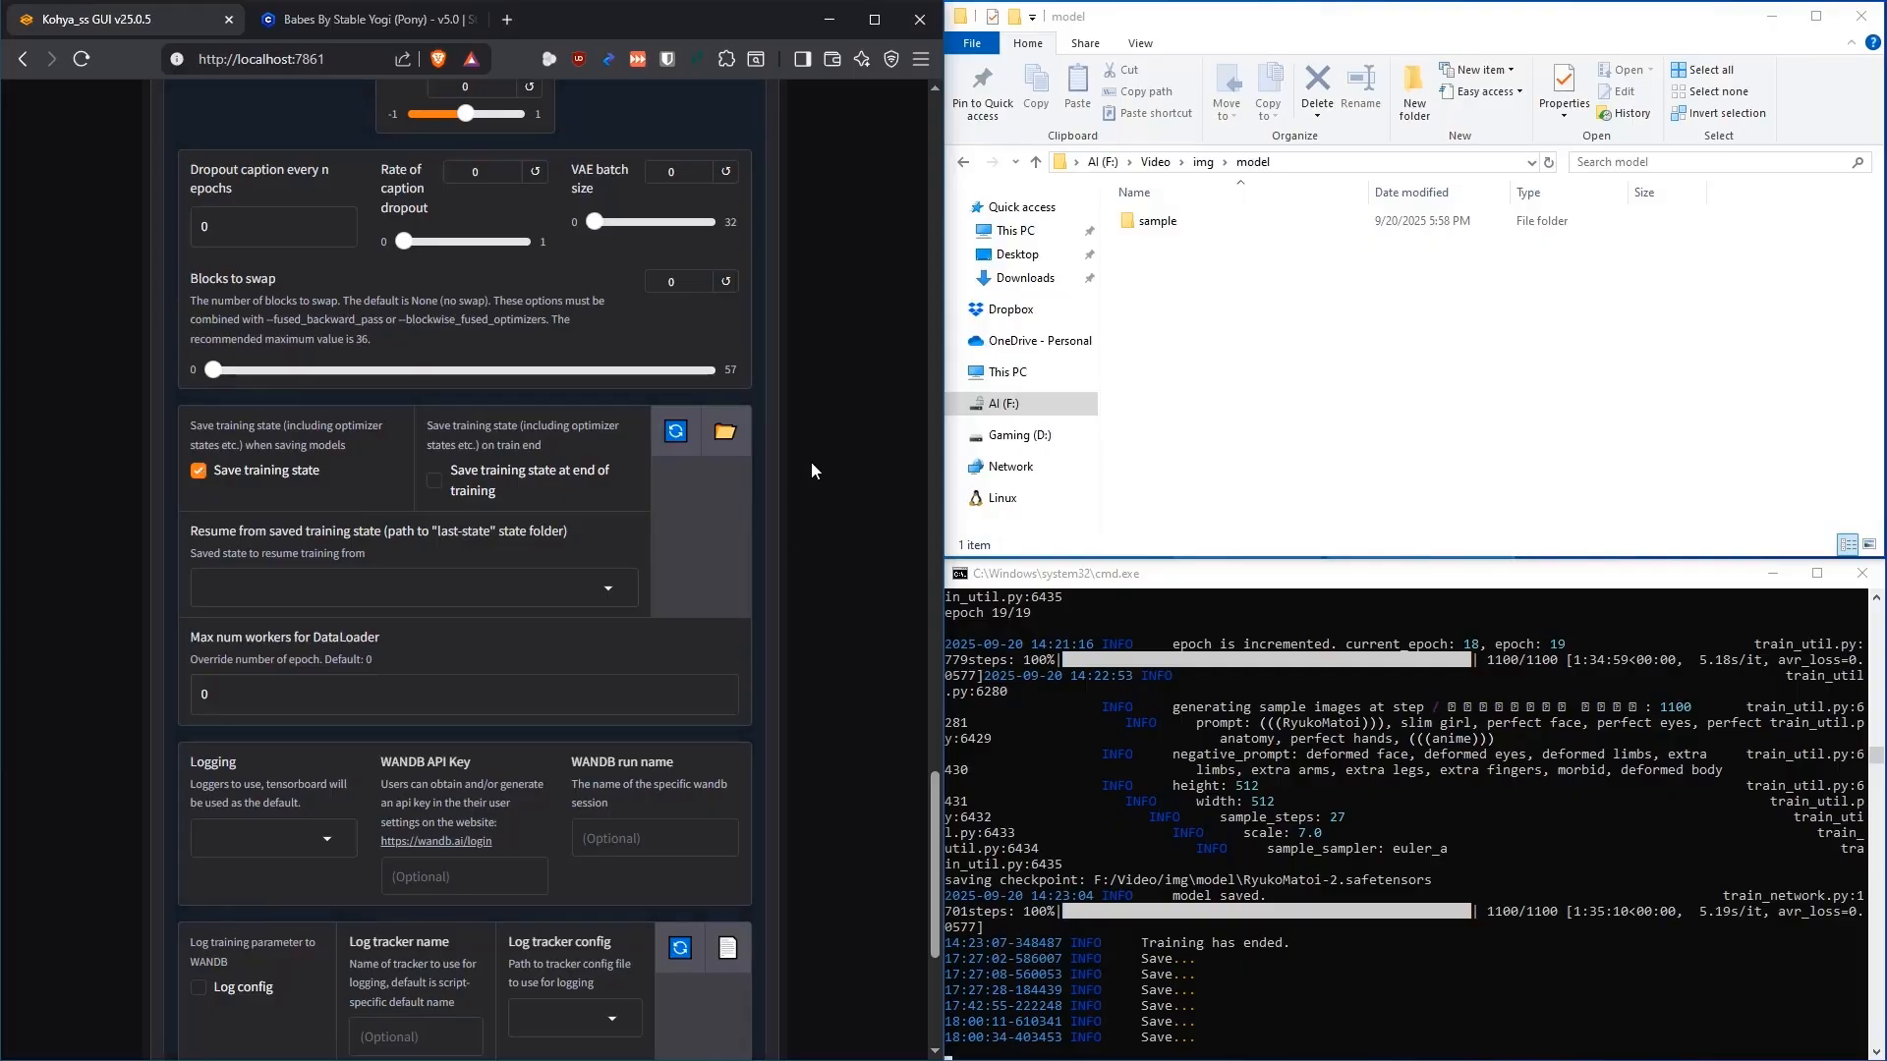
{"action": "scroll", "coordinate": [811, 472], "scroll_direction": "up", "scroll_amount": 20}
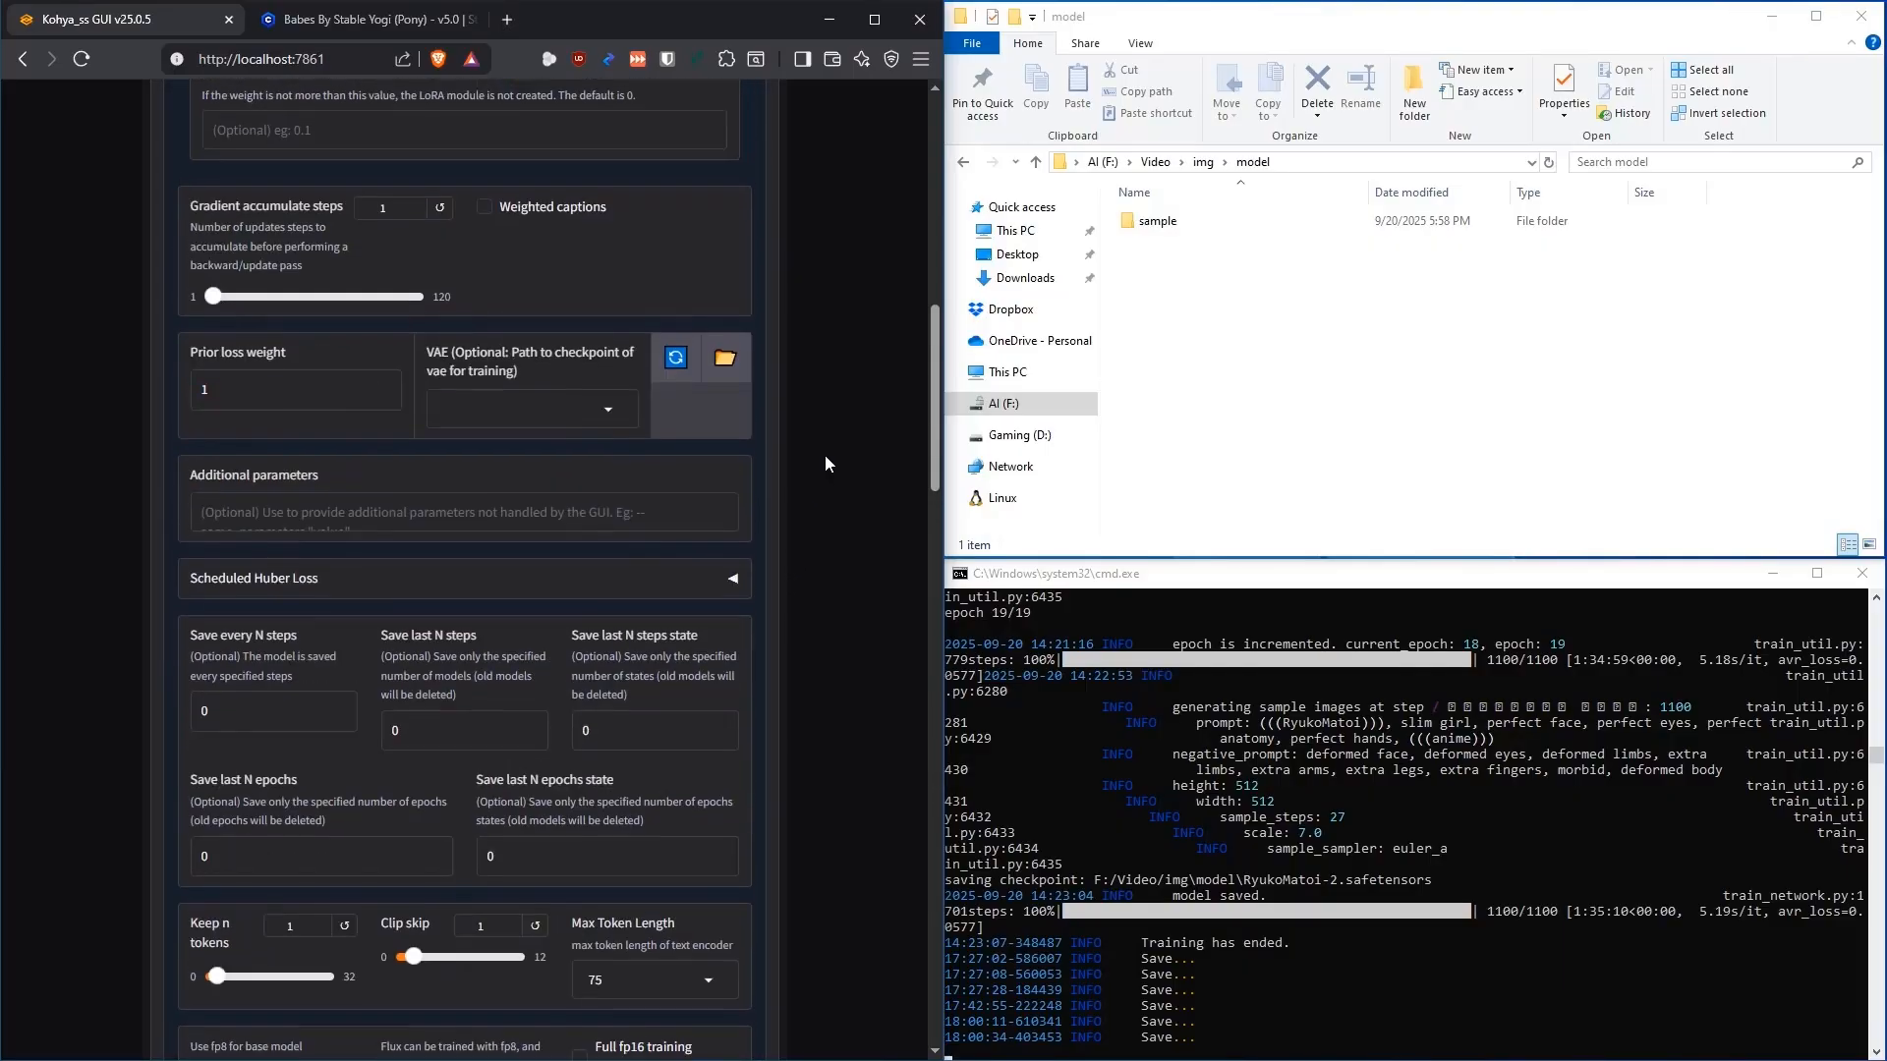
{"action": "scroll", "coordinate": [894, 297], "scroll_direction": "down", "scroll_amount": 20}
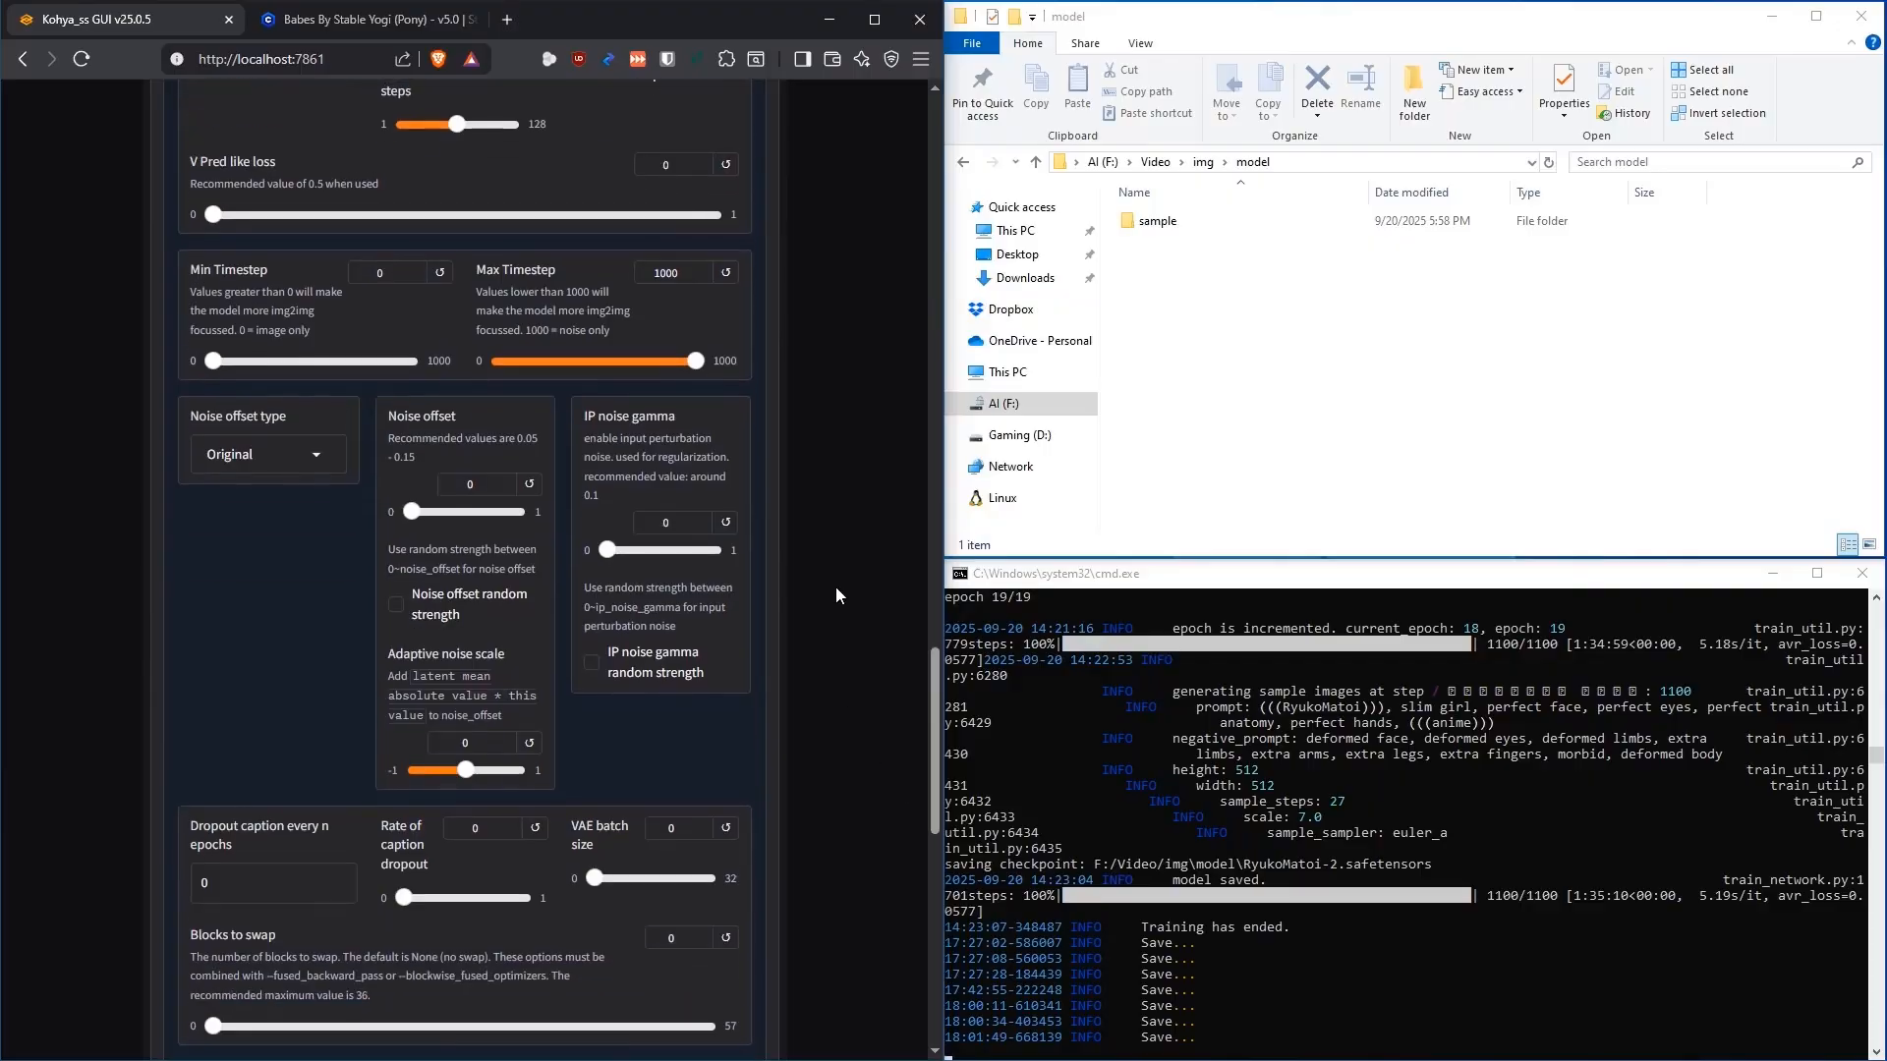
{"action": "scroll", "coordinate": [836, 546], "scroll_direction": "down", "scroll_amount": 5}
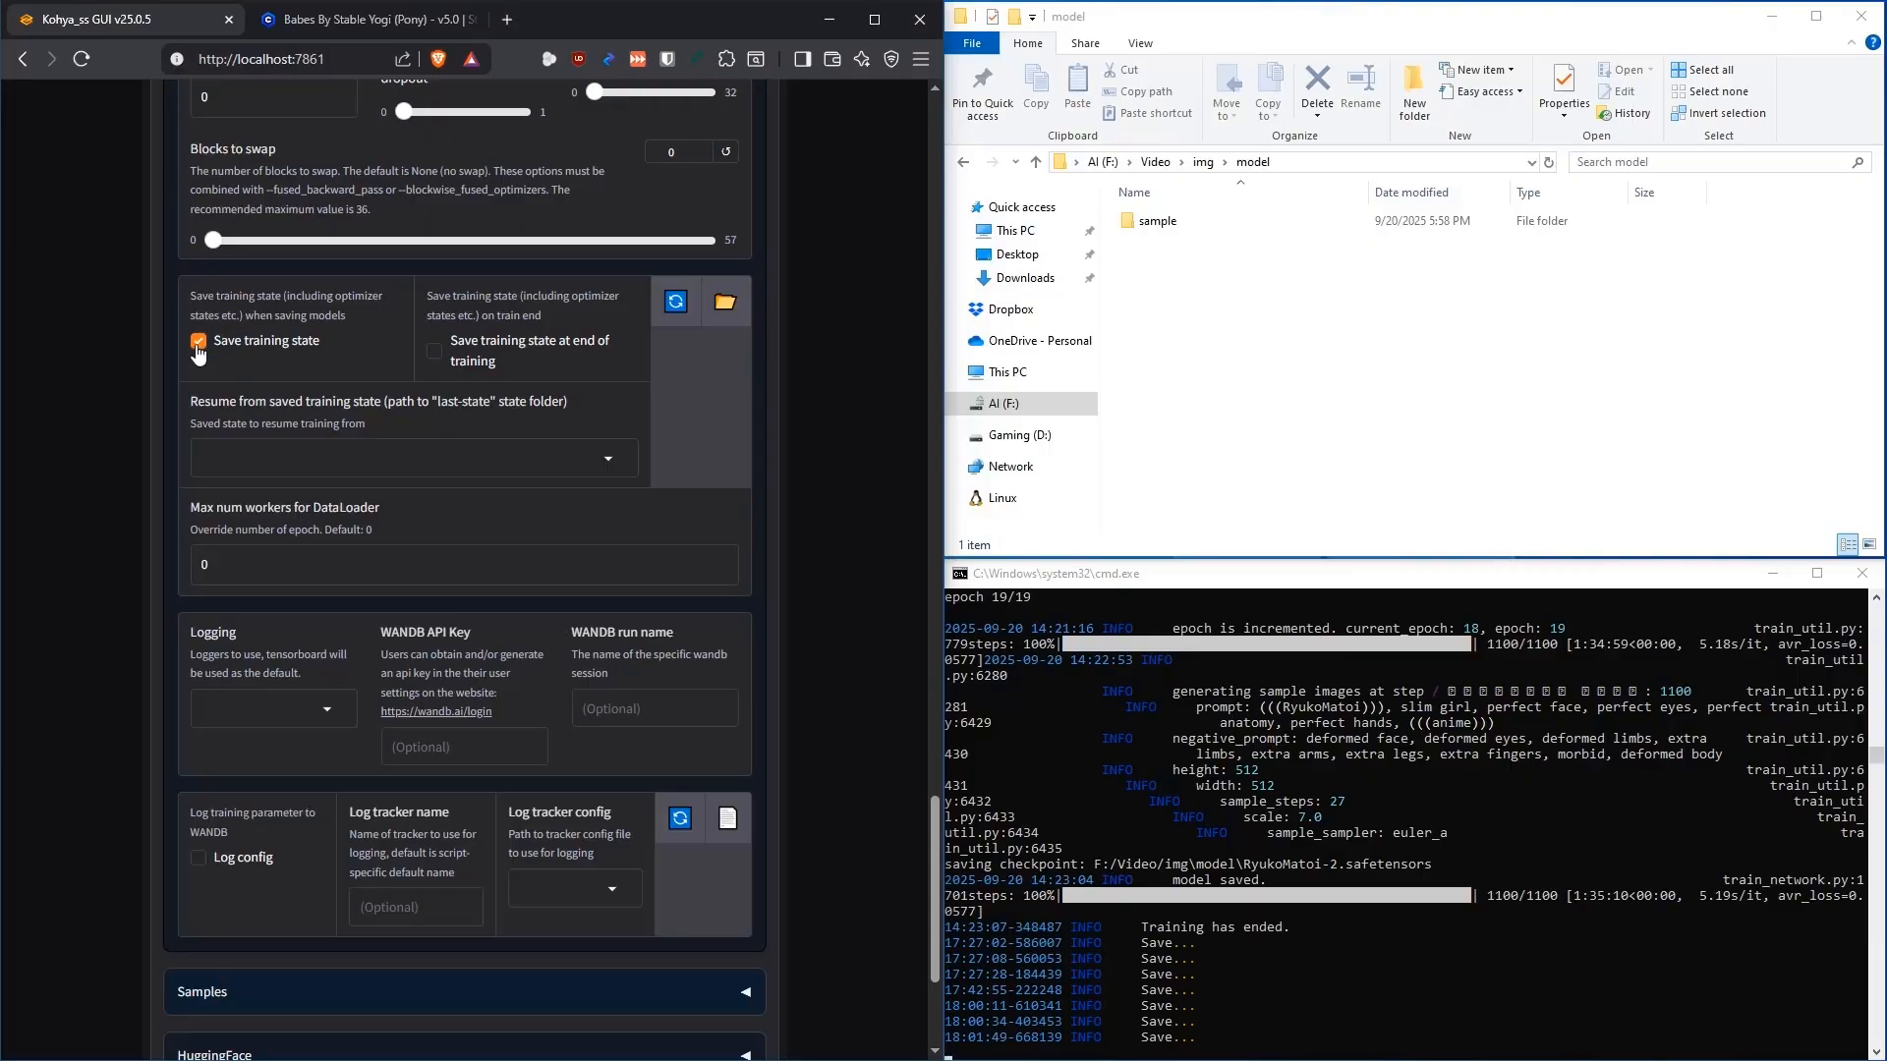
{"action": "scroll", "coordinate": [823, 441], "scroll_direction": "up", "scroll_amount": 20}
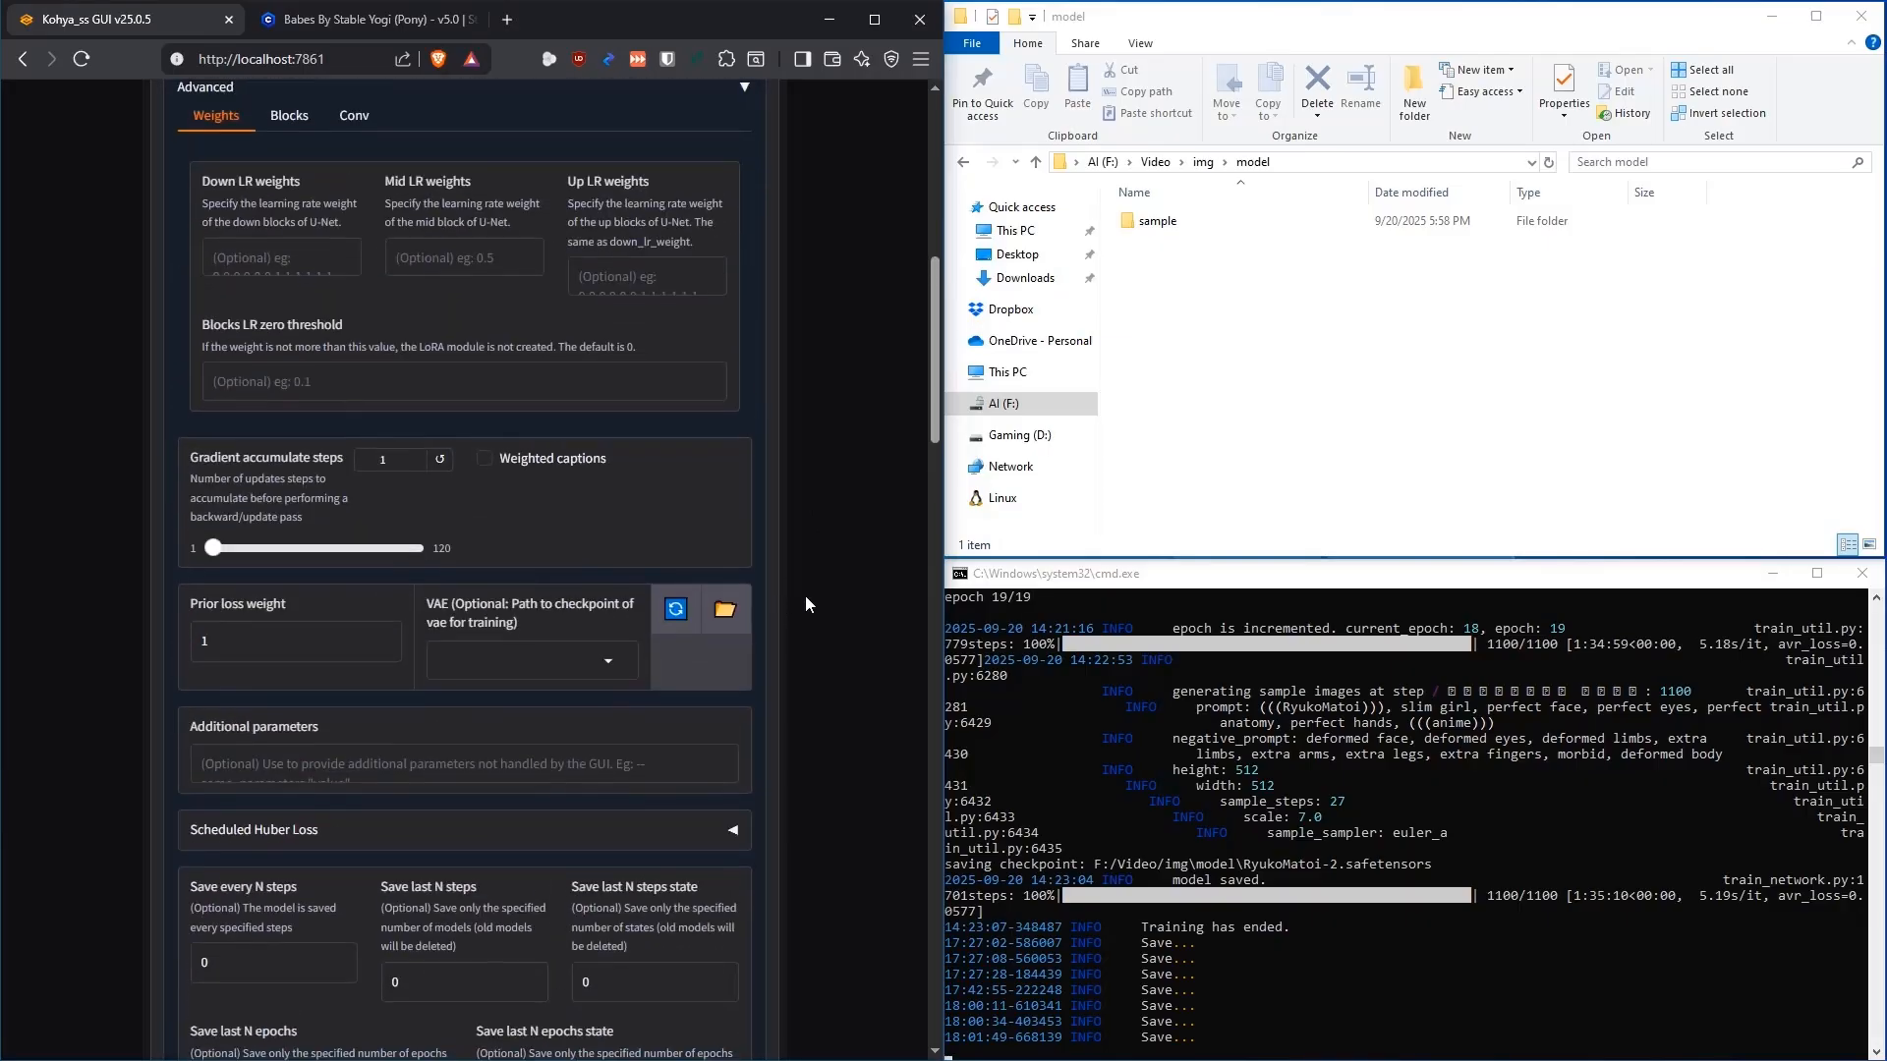
{"action": "scroll", "coordinate": [805, 595], "scroll_direction": "down", "scroll_amount": 2}
{"action": "scroll", "coordinate": [805, 595], "scroll_direction": "up", "scroll_amount": 4}
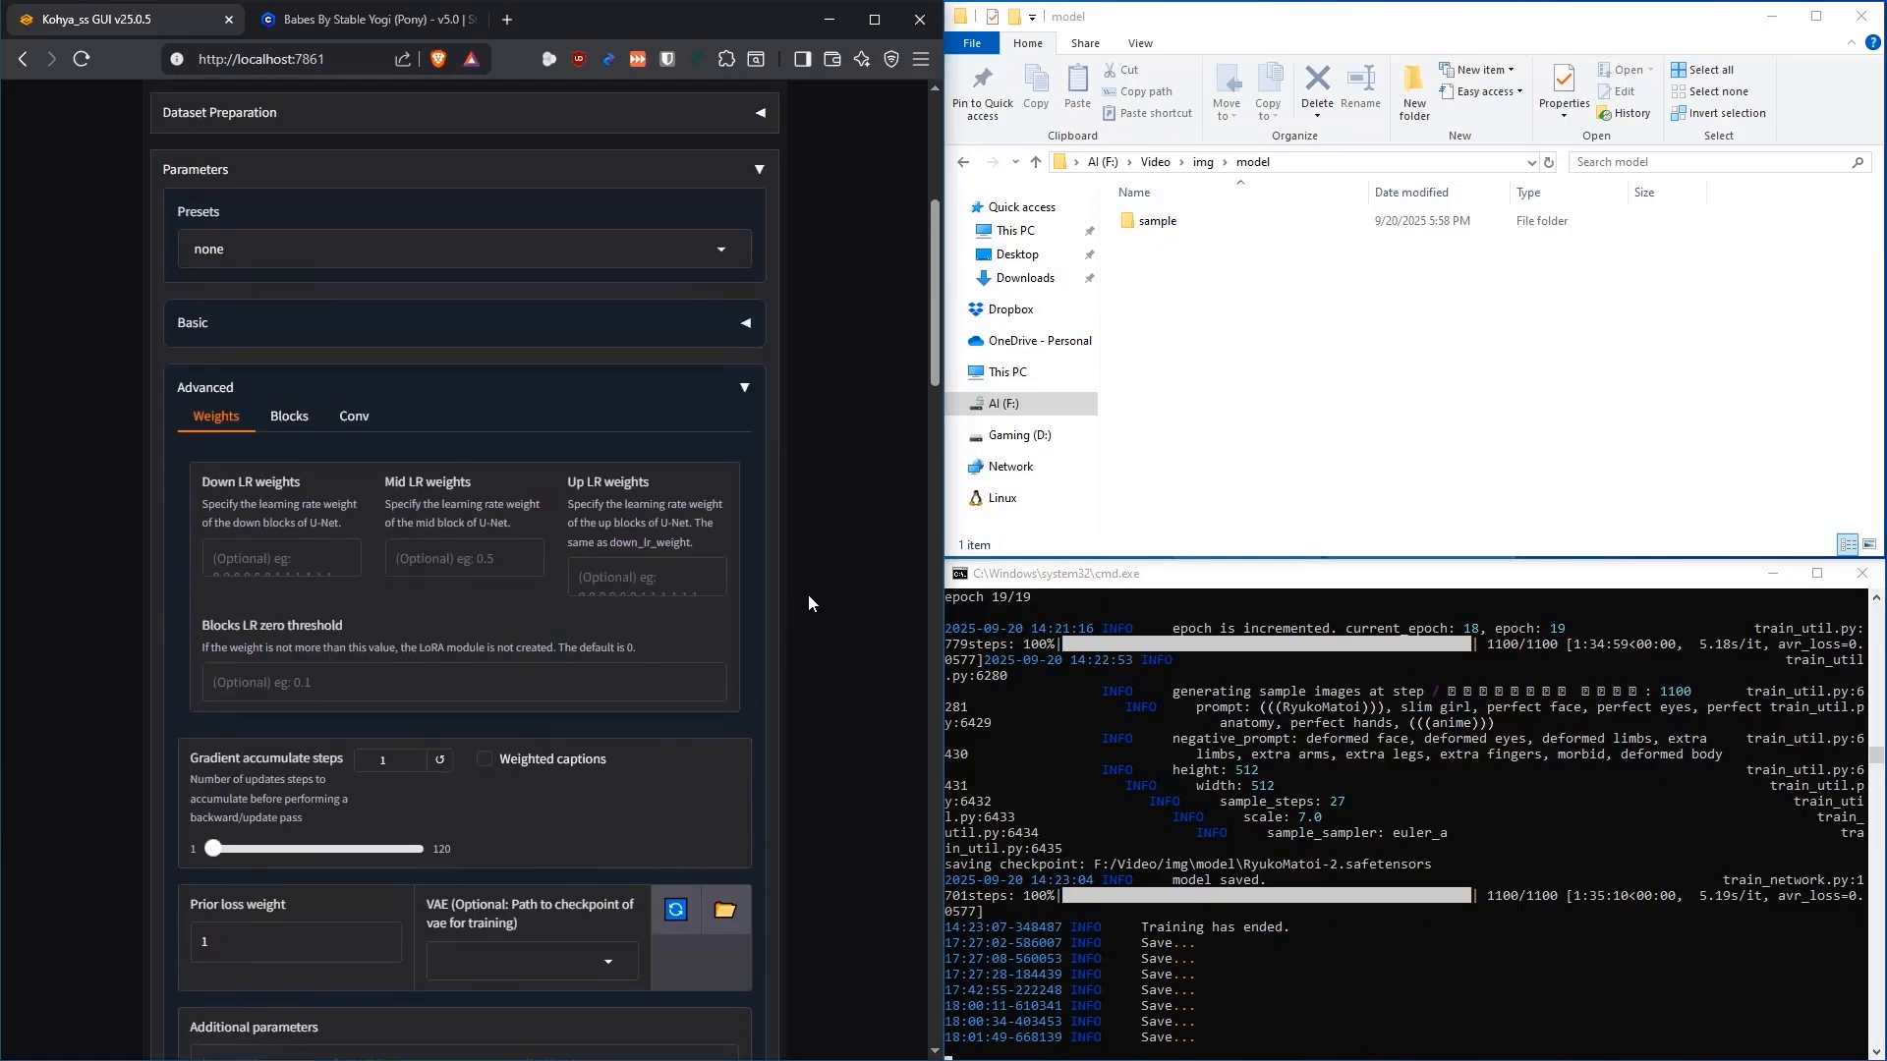
{"action": "left_click", "coordinate": [747, 388]}
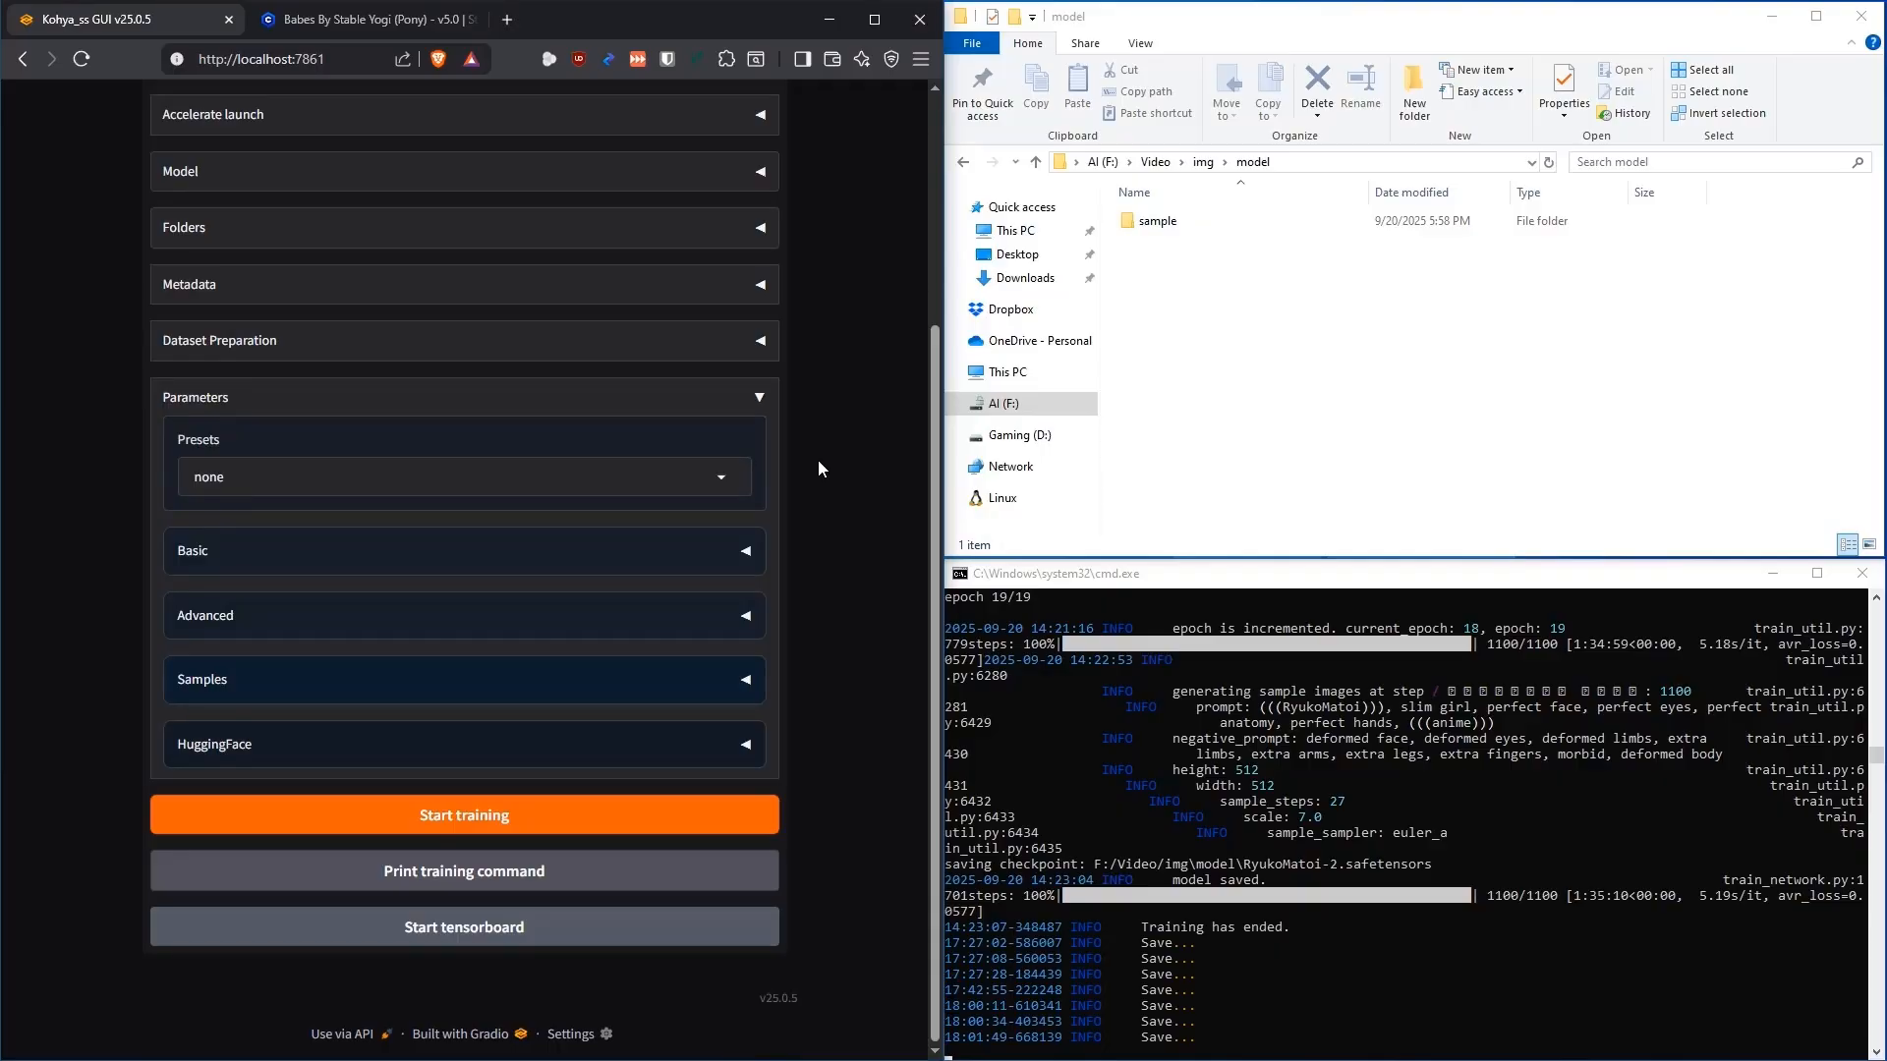
Fold away the Parameters section and launch LoRA training with the current settings
{"action": "left_click", "coordinate": [759, 403]}
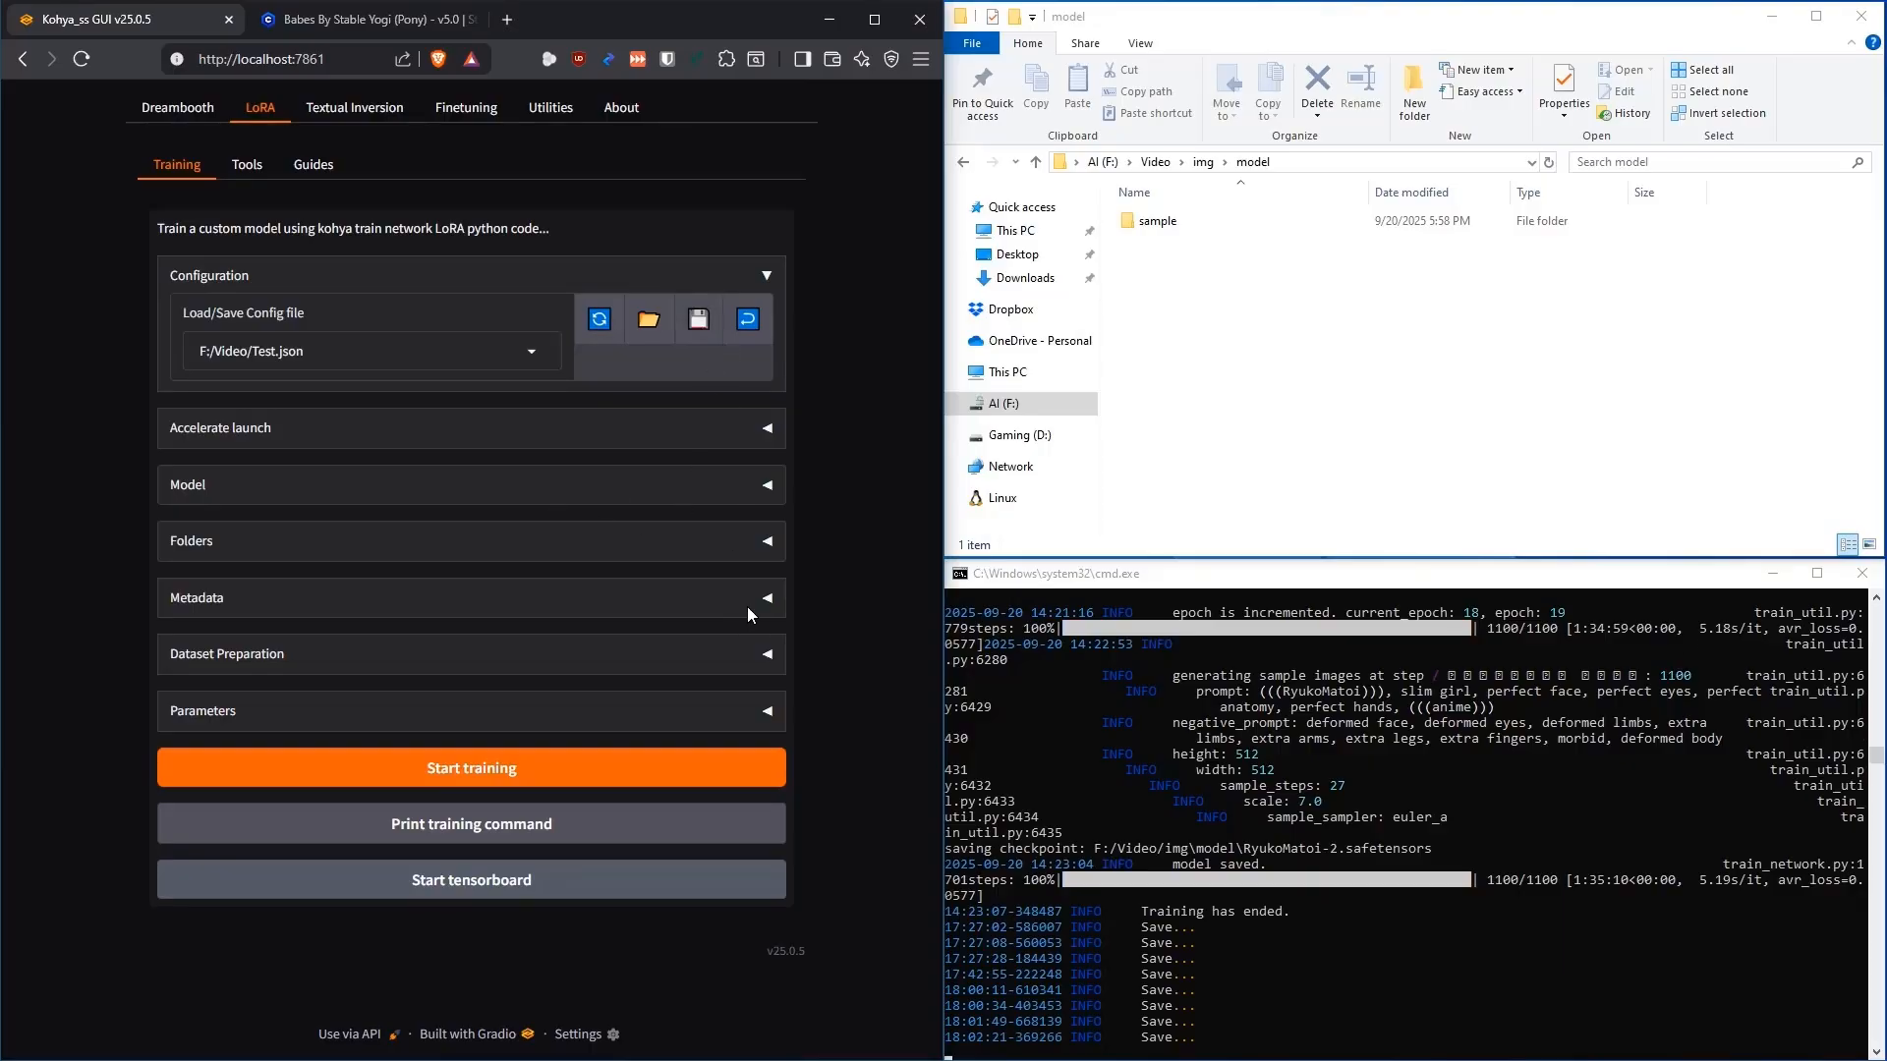
{"action": "left_click", "coordinate": [498, 771]}
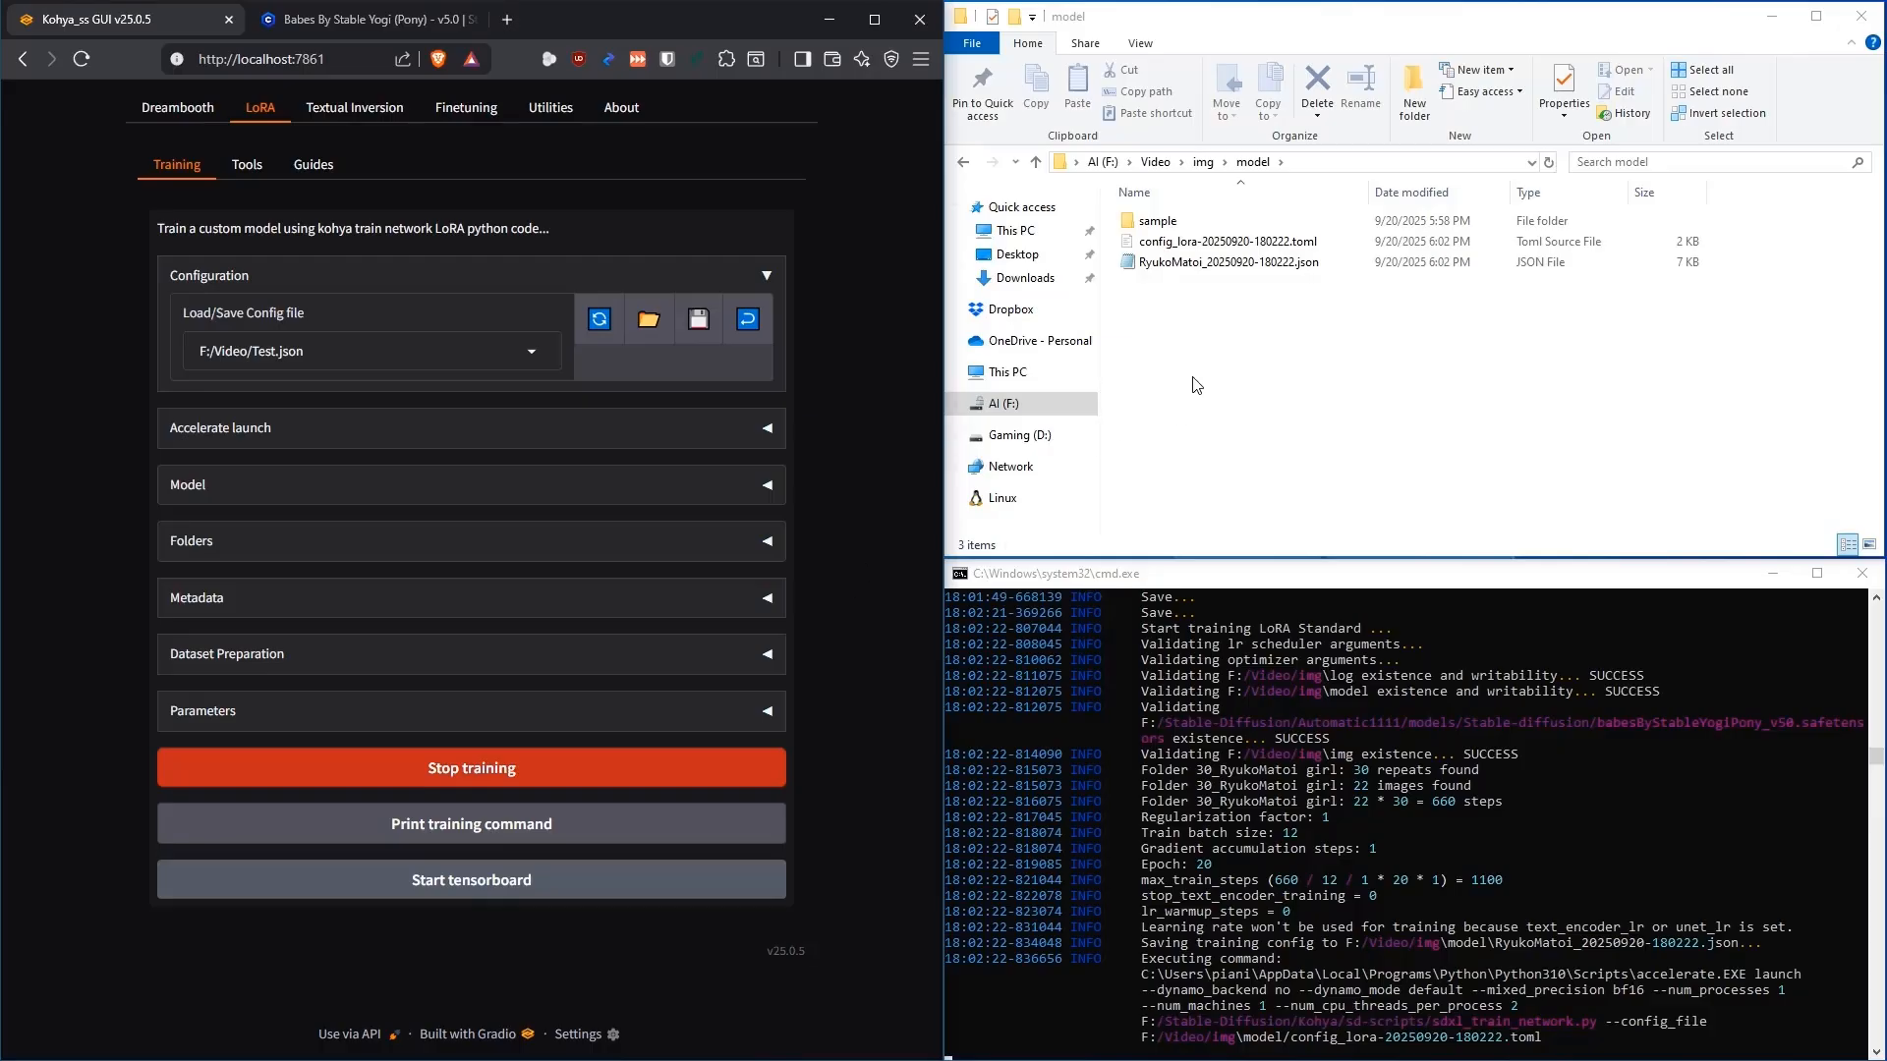
Open the 'sample' folder in the model directory to see the training preview images
{"action": "double_click", "coordinate": [1159, 221]}
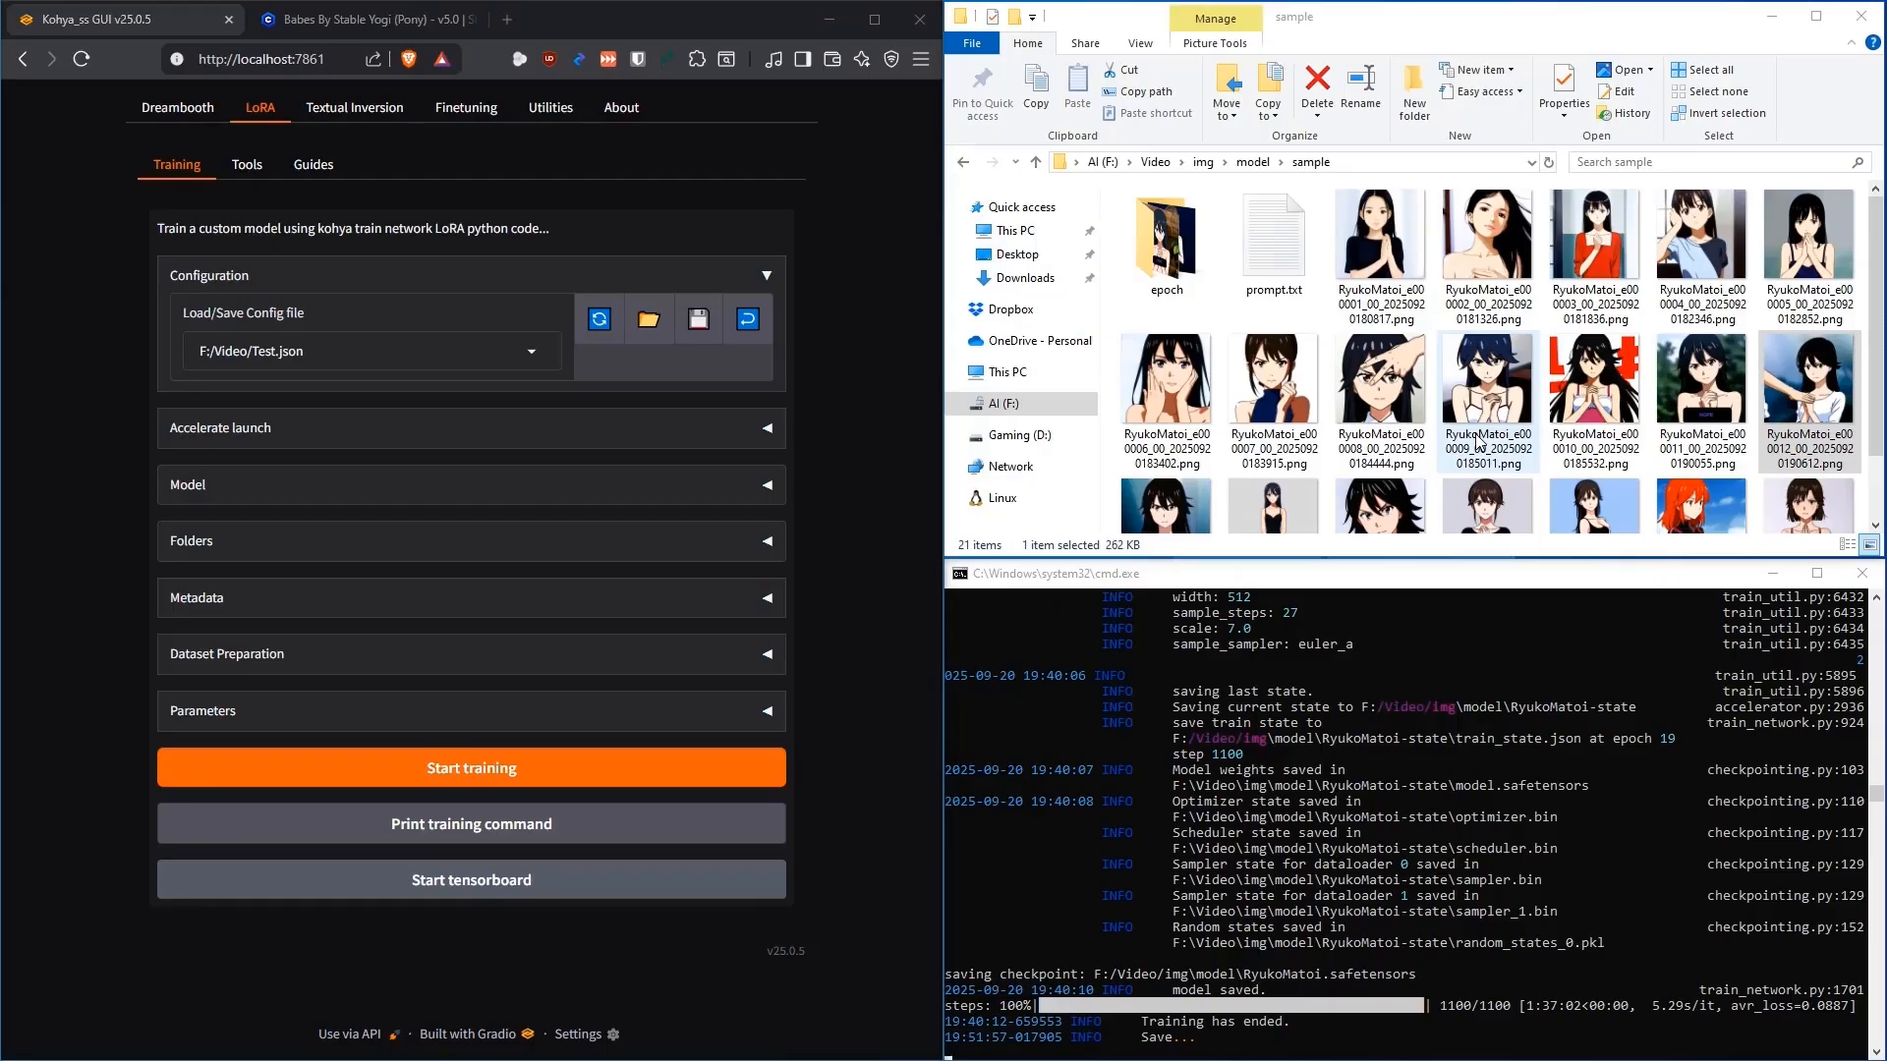
View the RyukoMatoi_e000010 sample image in Photos, then return to the model folder
{"action": "scroll", "coordinate": [1479, 442], "scroll_direction": "down", "scroll_amount": 1}
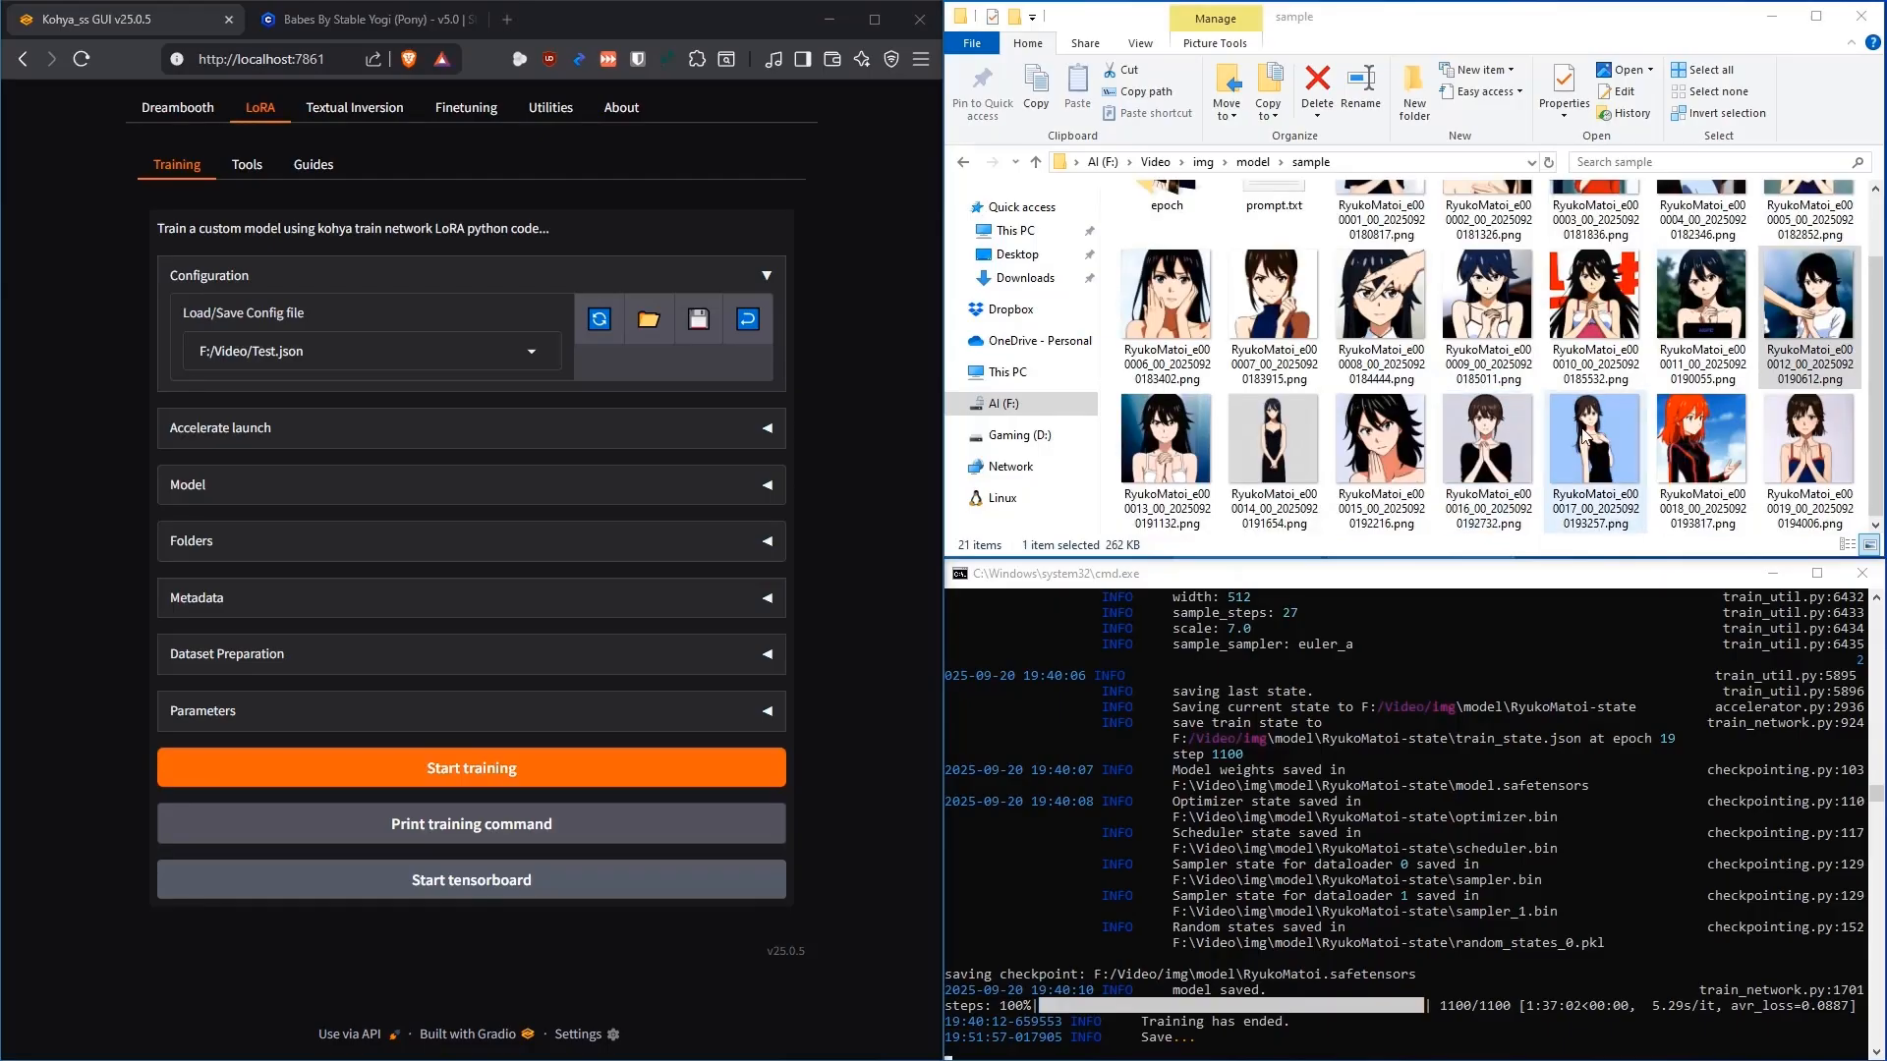
{"action": "scroll", "coordinate": [1529, 423], "scroll_direction": "up", "scroll_amount": 1}
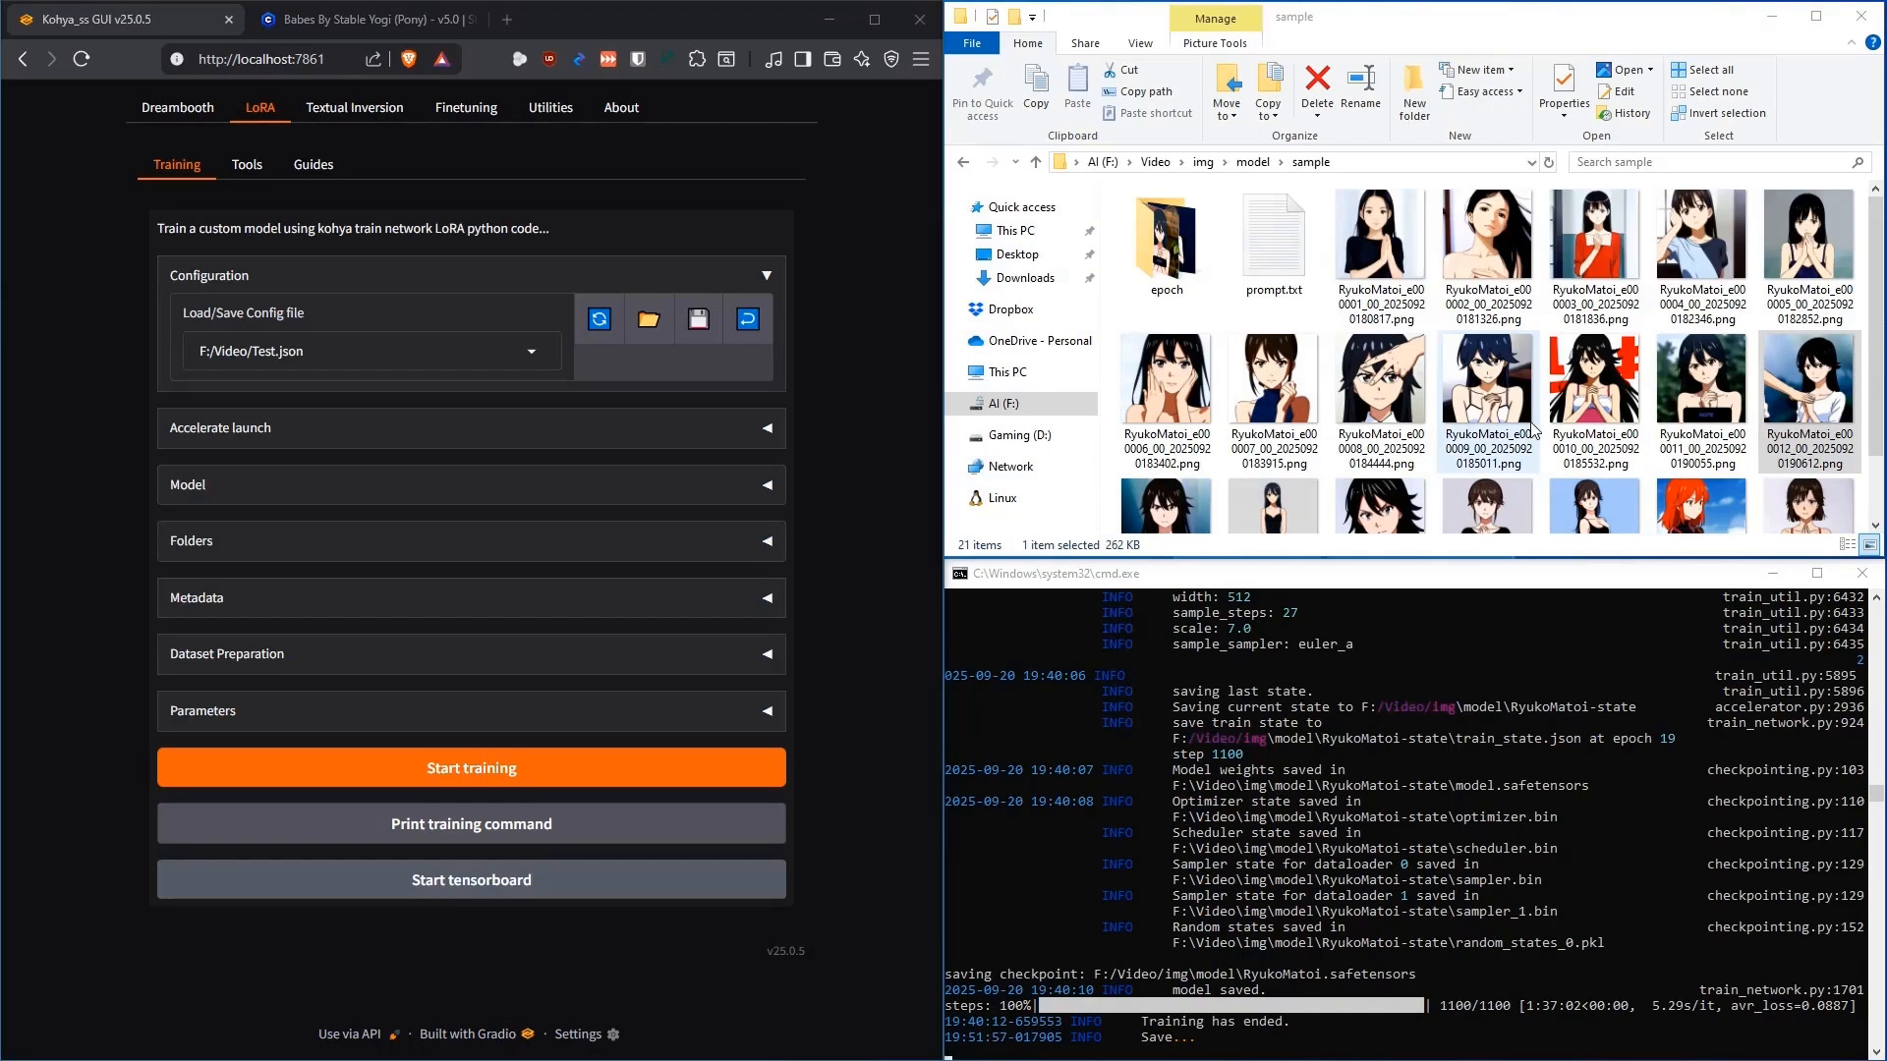
{"action": "scroll", "coordinate": [1484, 363], "scroll_direction": "down", "scroll_amount": 1}
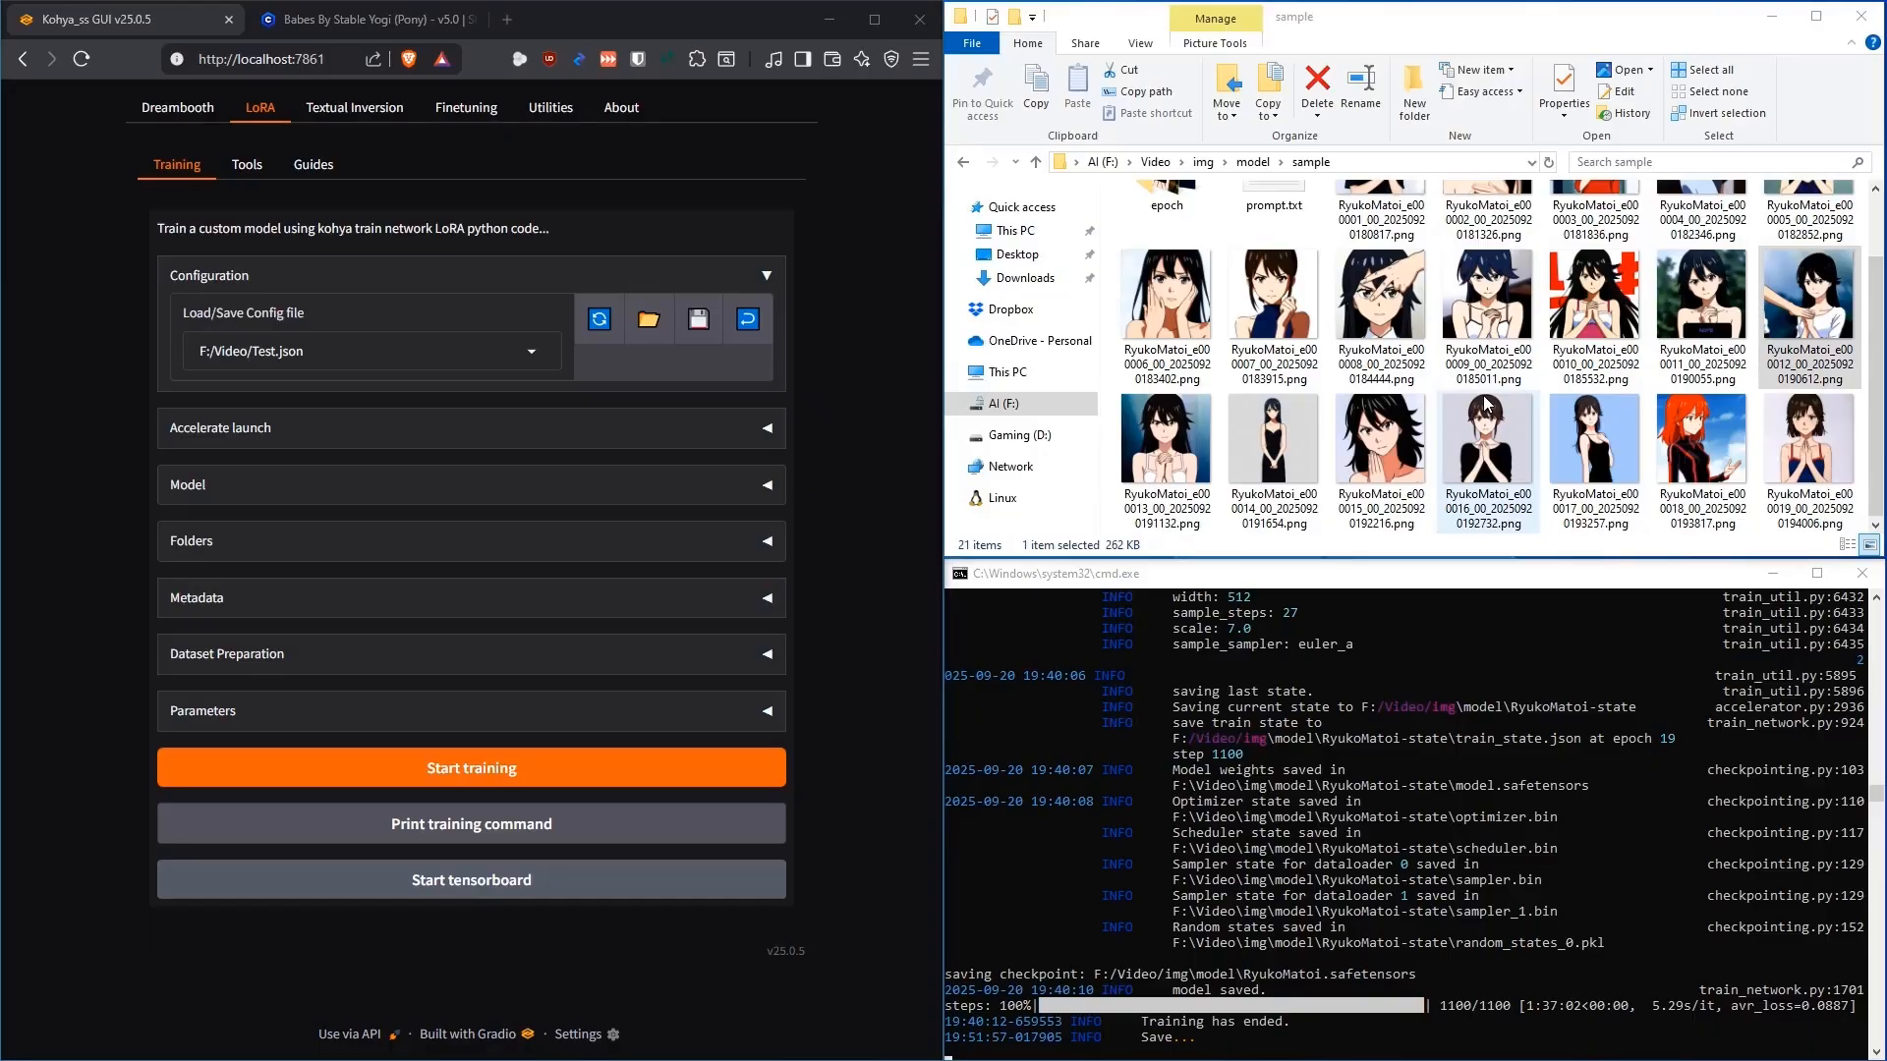
{"action": "scroll", "coordinate": [1484, 403], "scroll_direction": "up", "scroll_amount": 1}
{"action": "left_click", "coordinate": [1597, 369]}
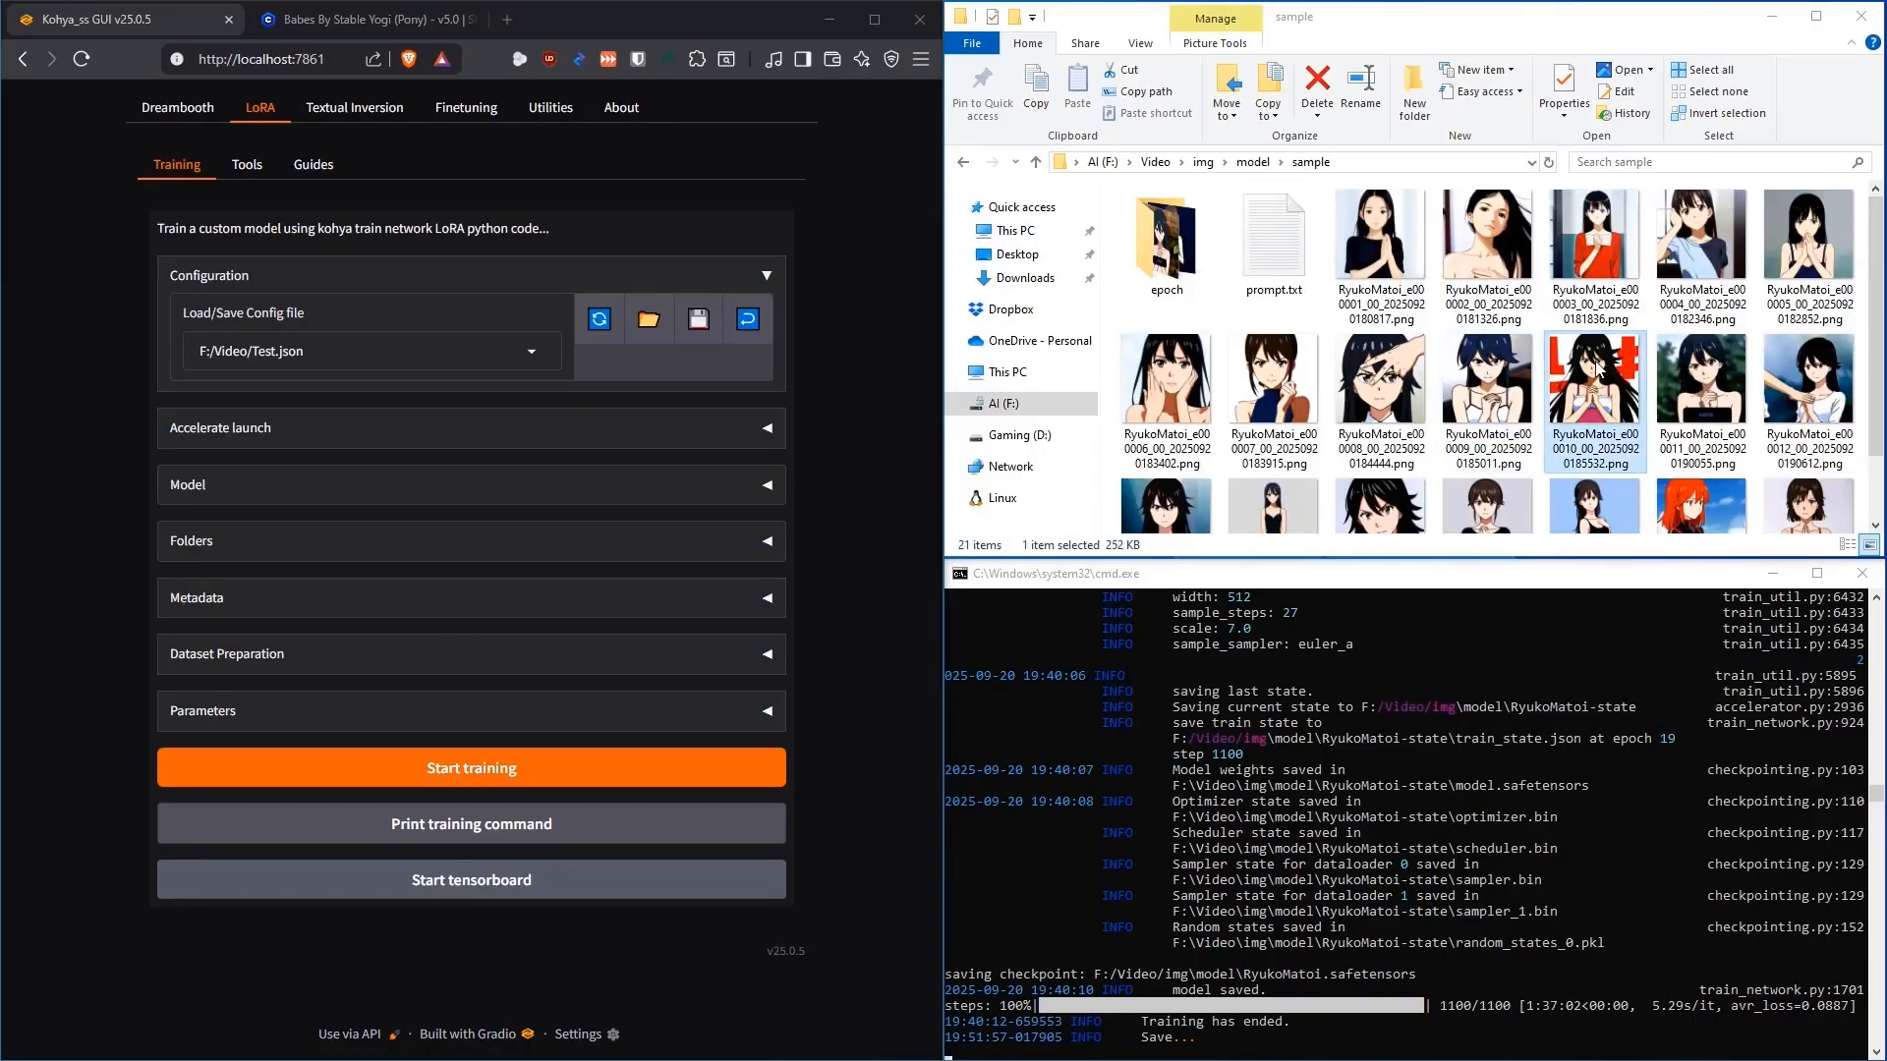
{"action": "key", "text": "Return"}
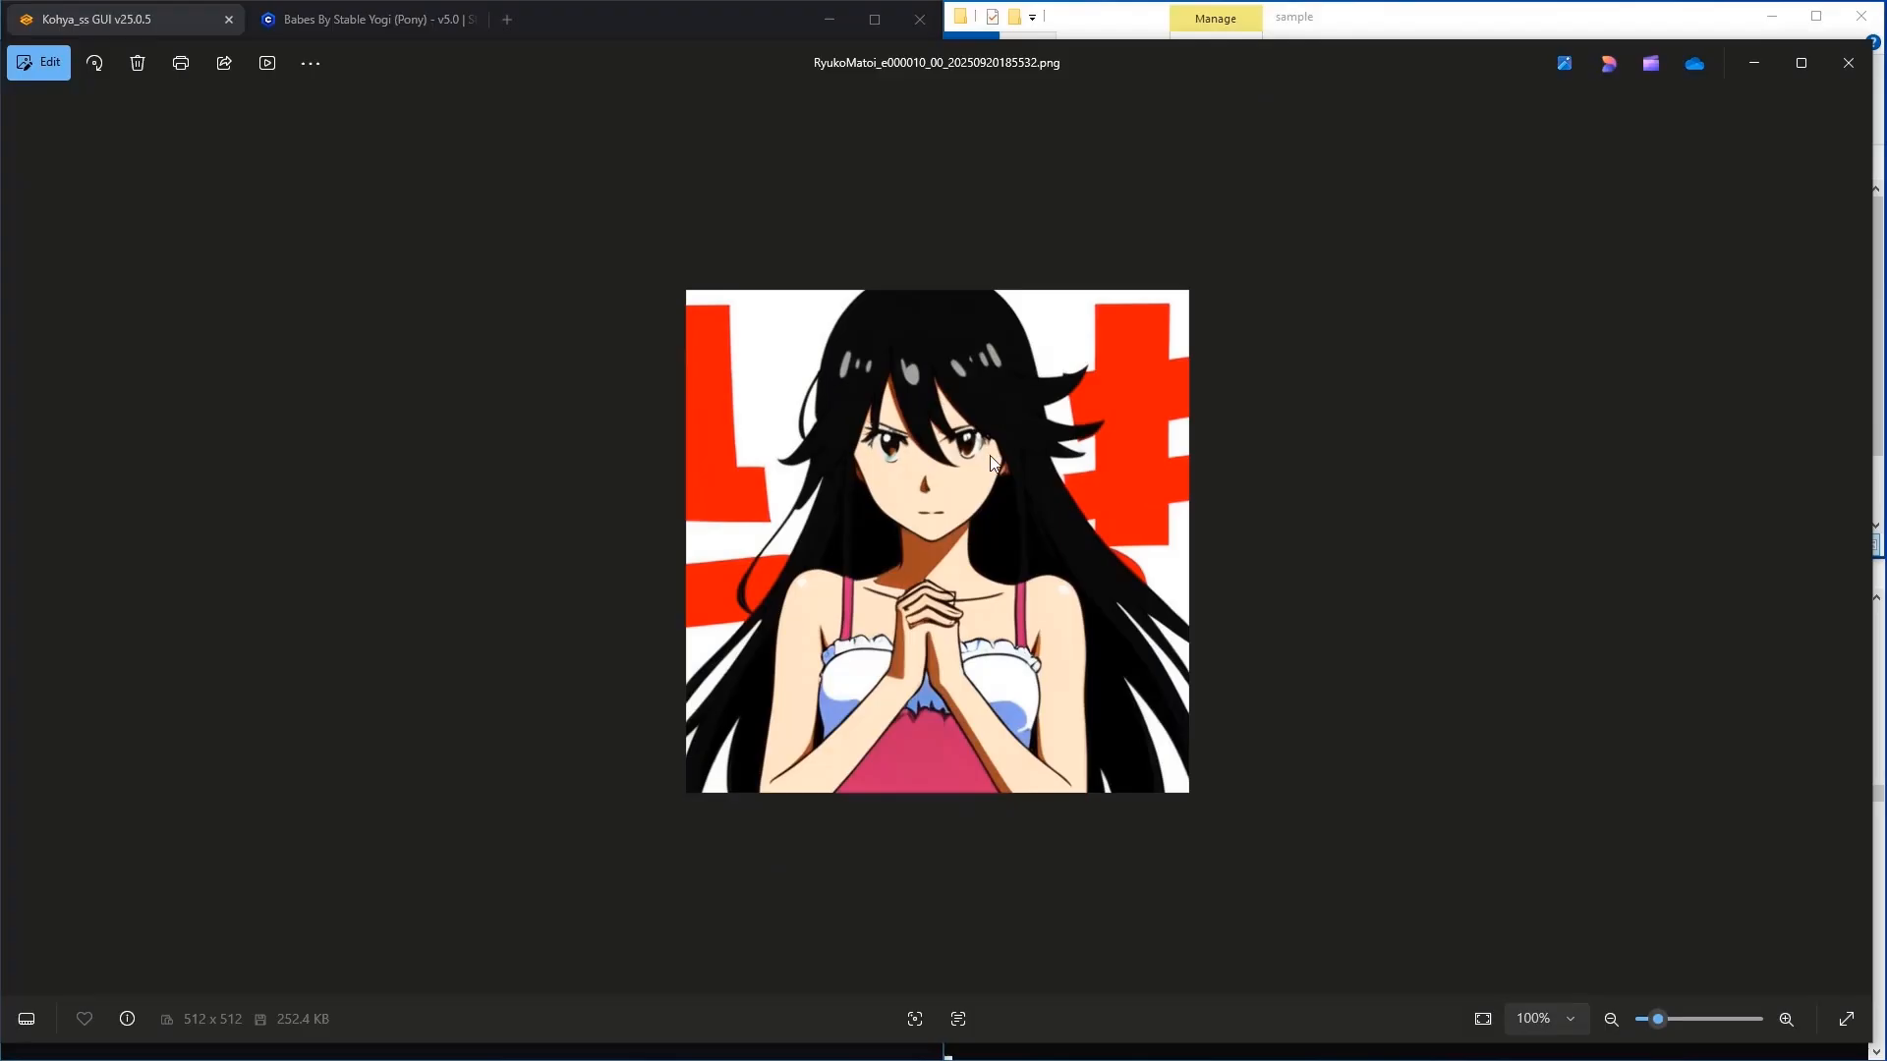
{"action": "left_click", "coordinate": [1848, 62]}
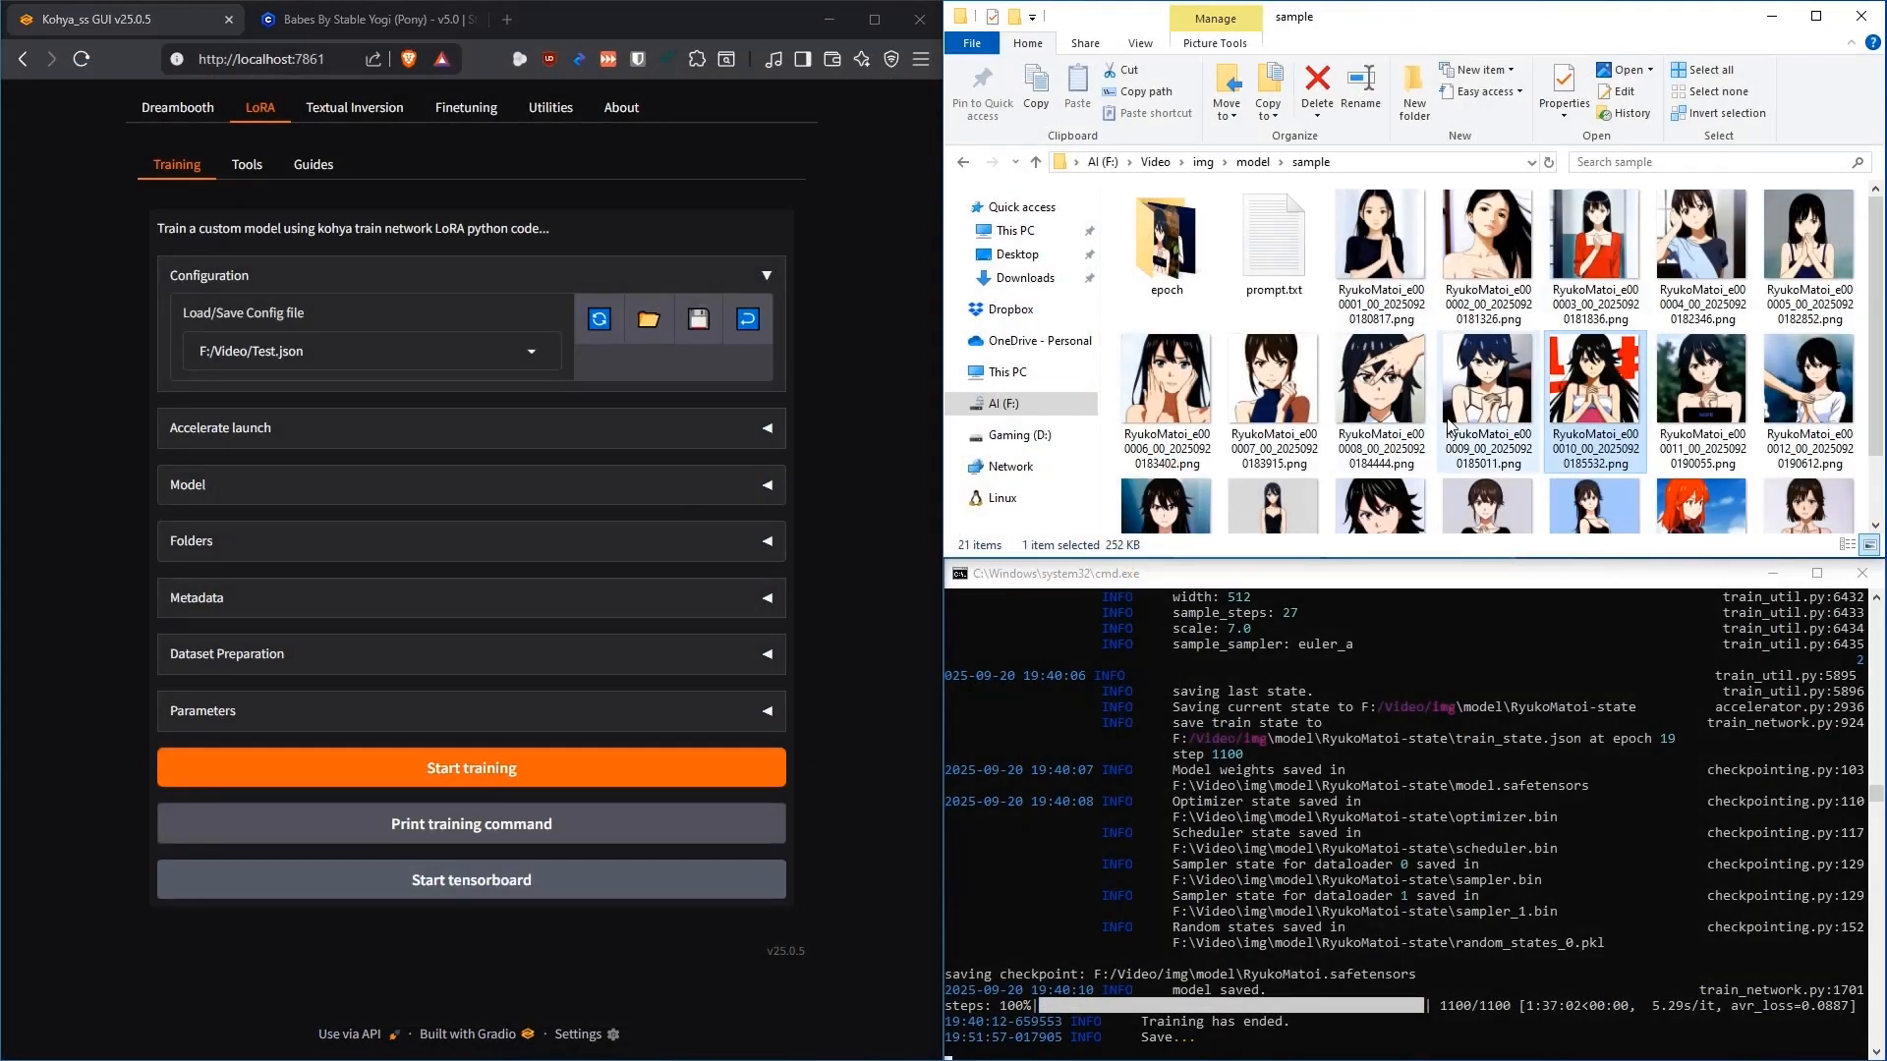
{"action": "left_click", "coordinate": [964, 163]}
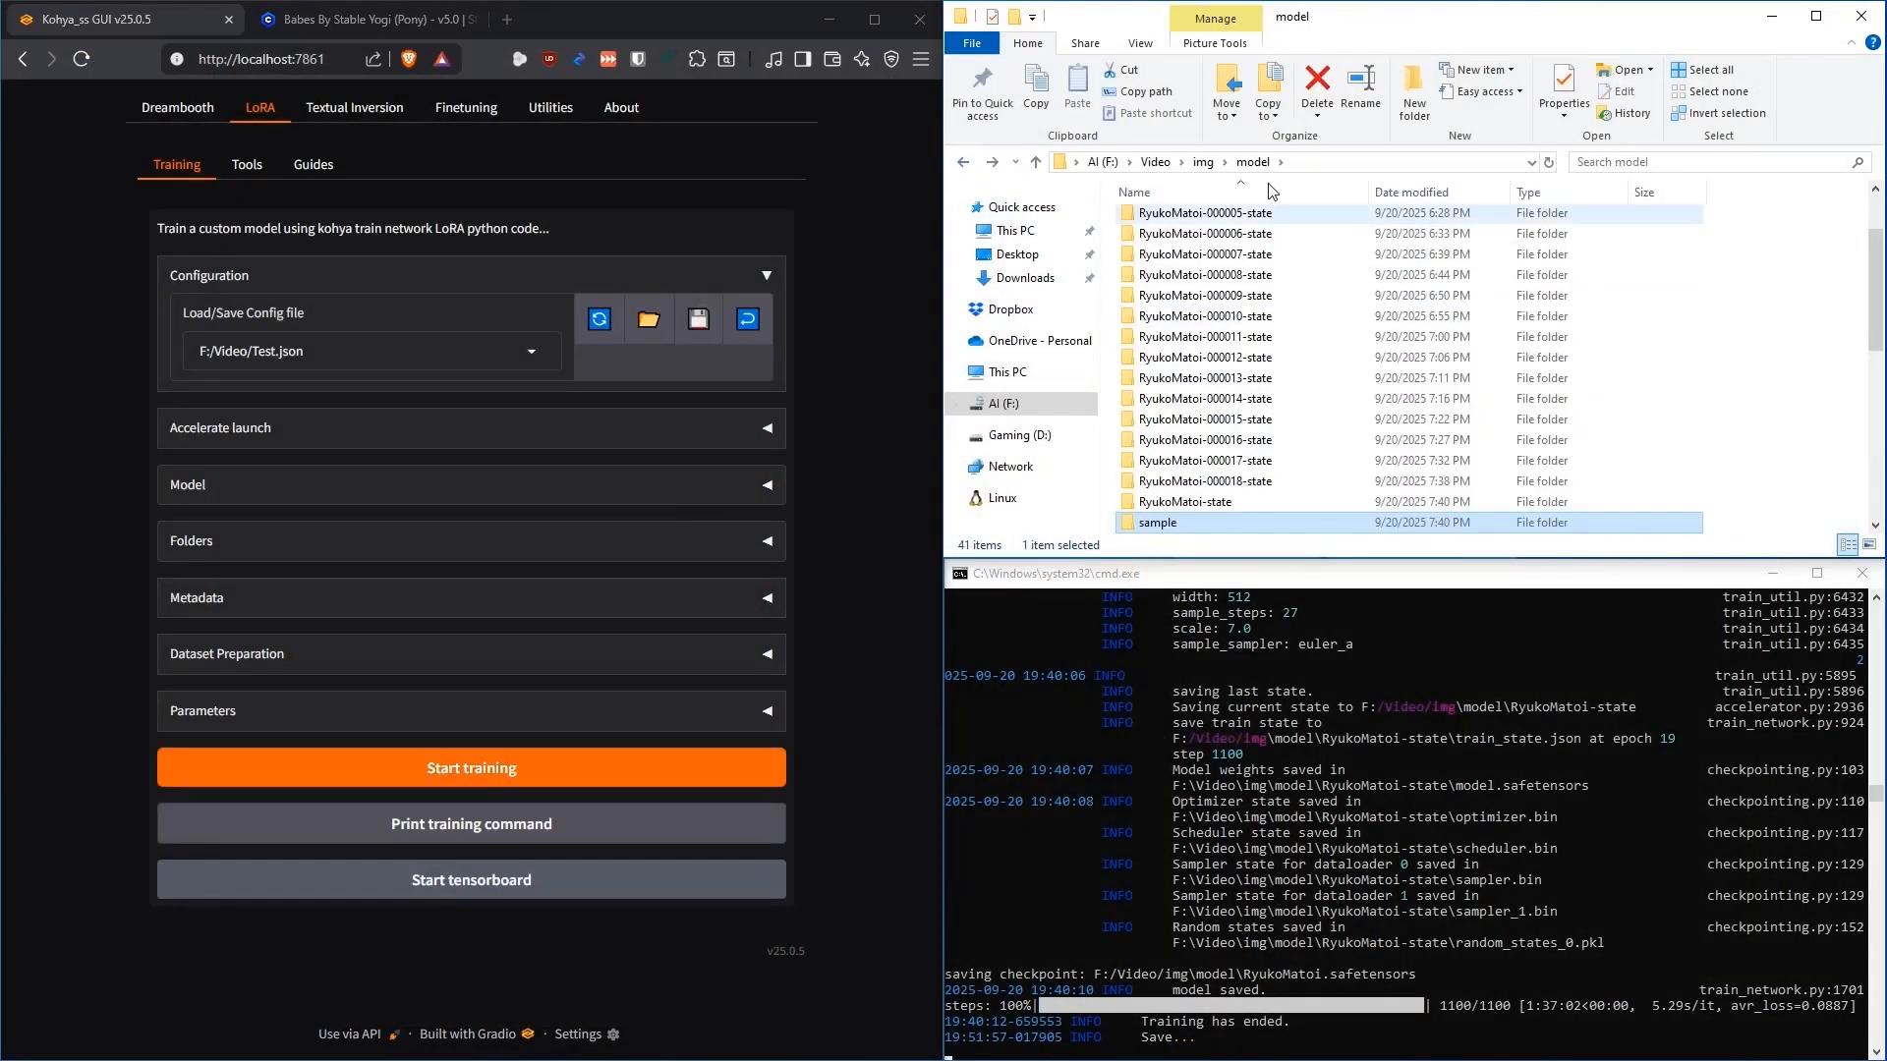
{"action": "scroll", "coordinate": [1339, 361], "scroll_direction": "up", "scroll_amount": 2}
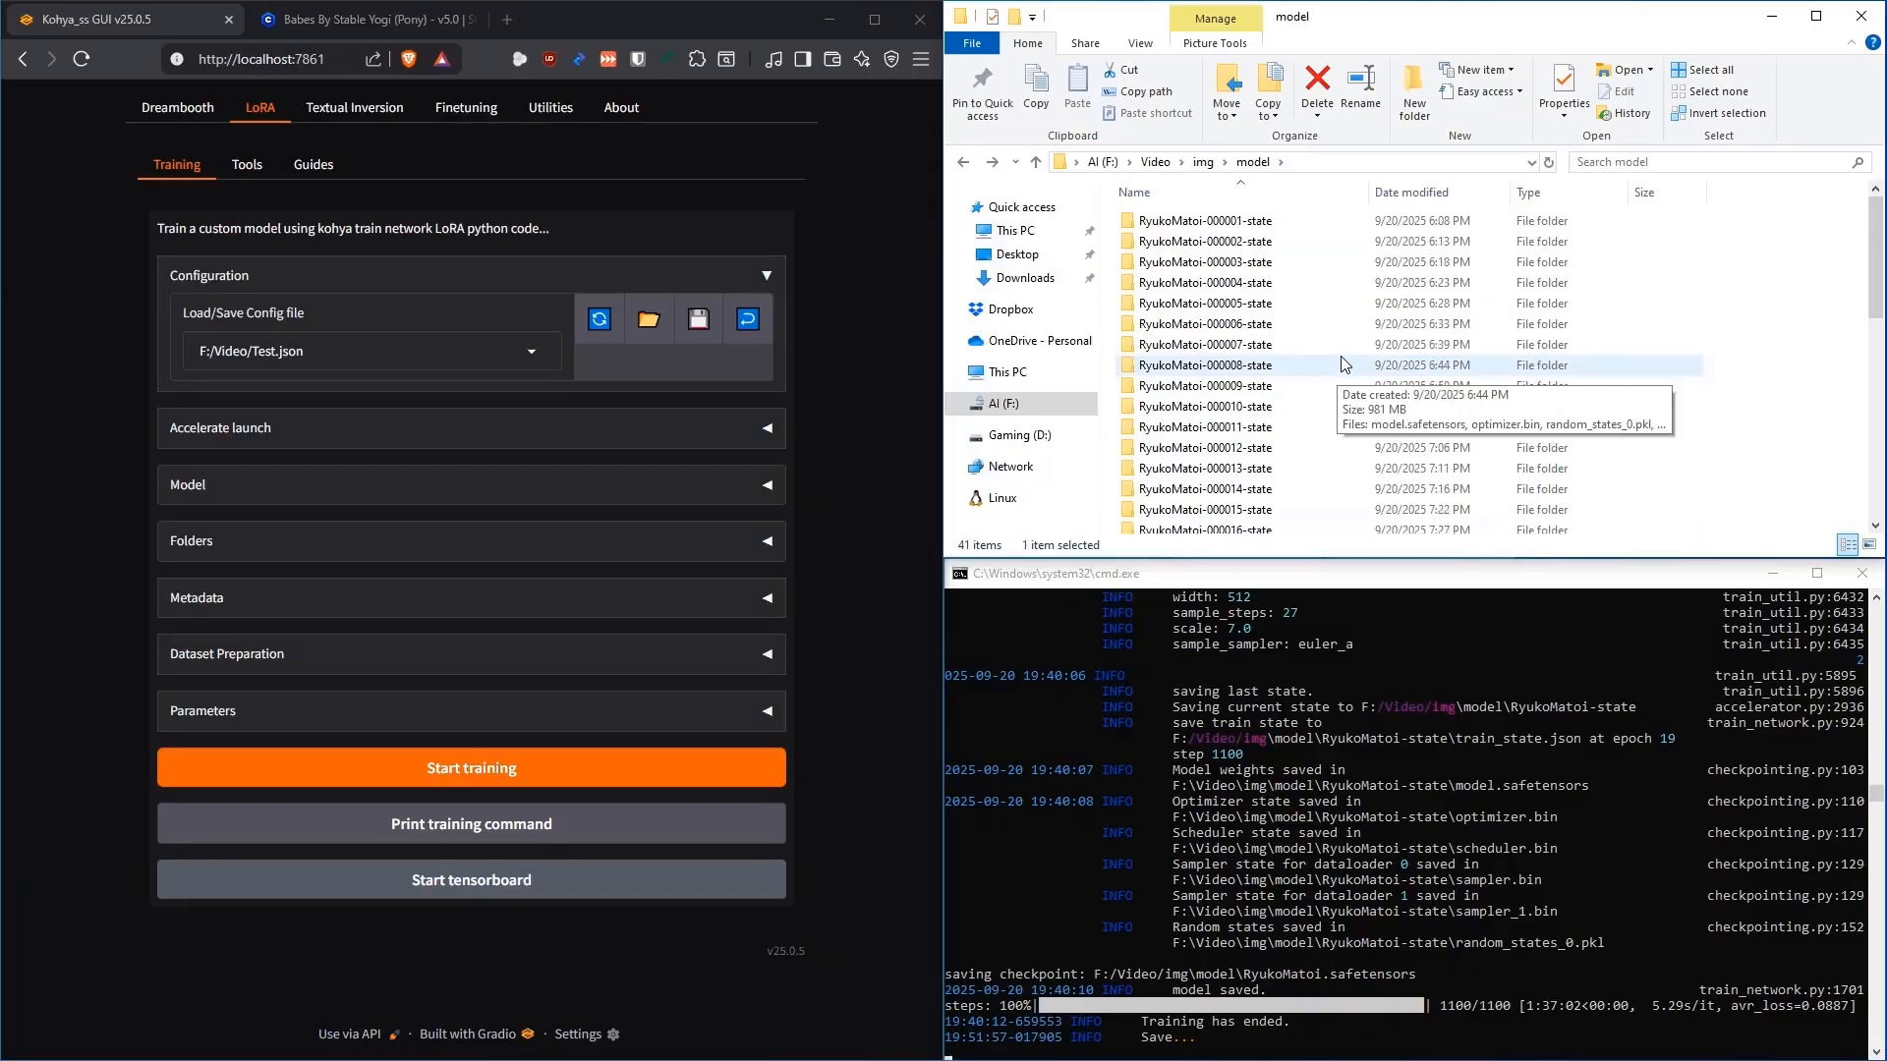
{"action": "scroll", "coordinate": [1351, 360], "scroll_direction": "down", "scroll_amount": 7}
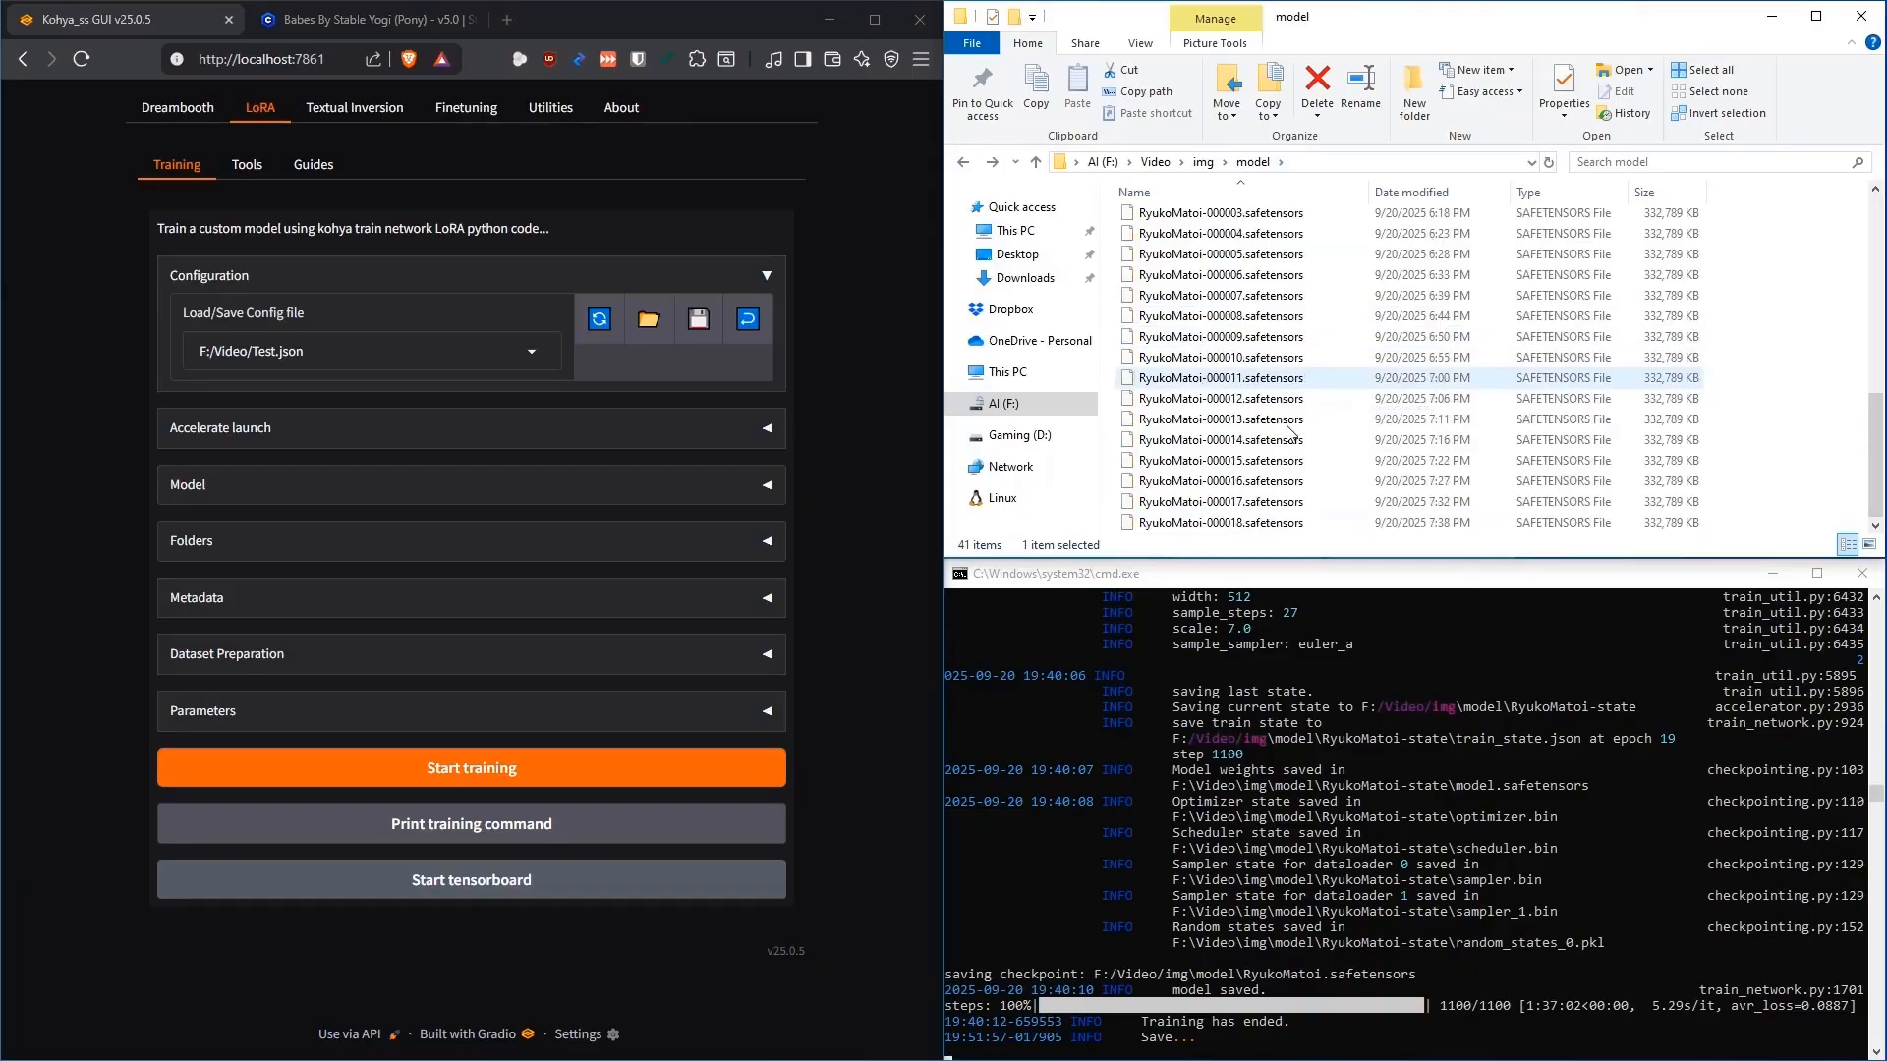
{"action": "scroll", "coordinate": [1219, 455], "scroll_direction": "up", "scroll_amount": 3}
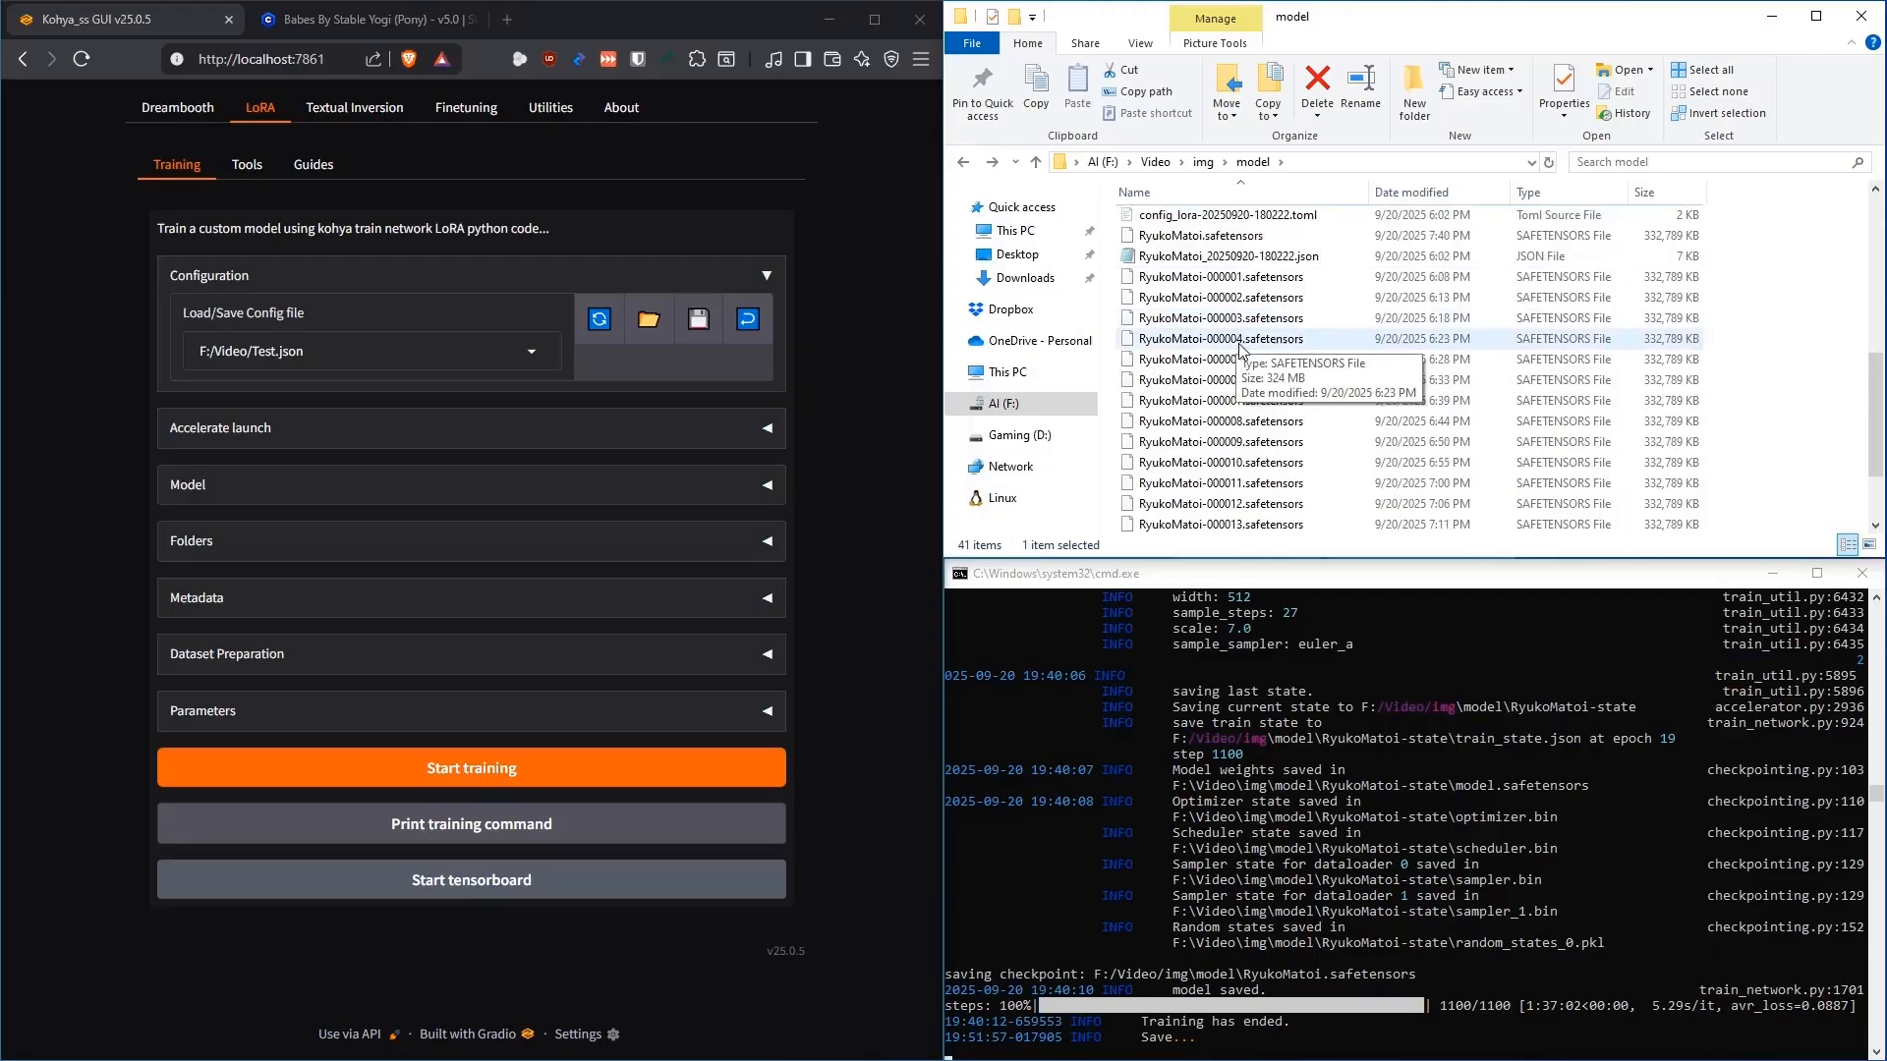
{"action": "scroll", "coordinate": [1229, 449], "scroll_direction": "up", "scroll_amount": 3}
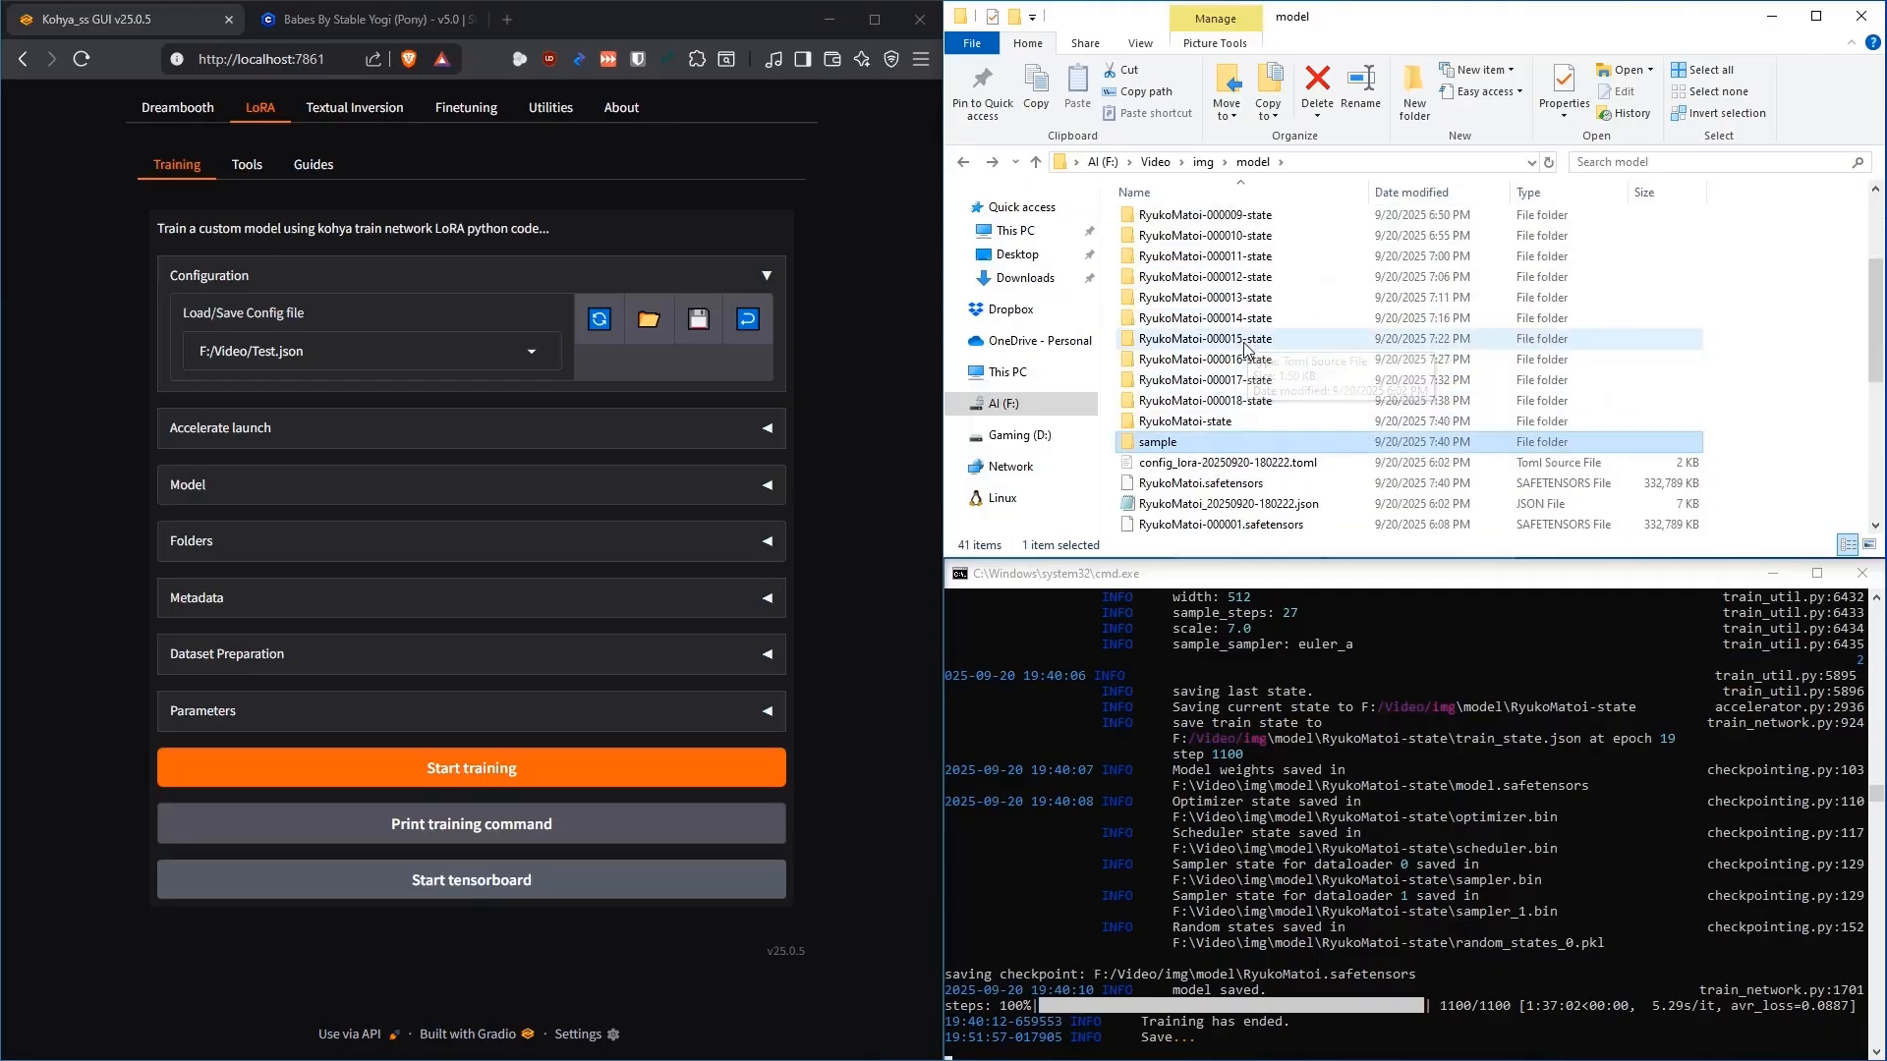
{"action": "left_click", "coordinate": [1219, 423]}
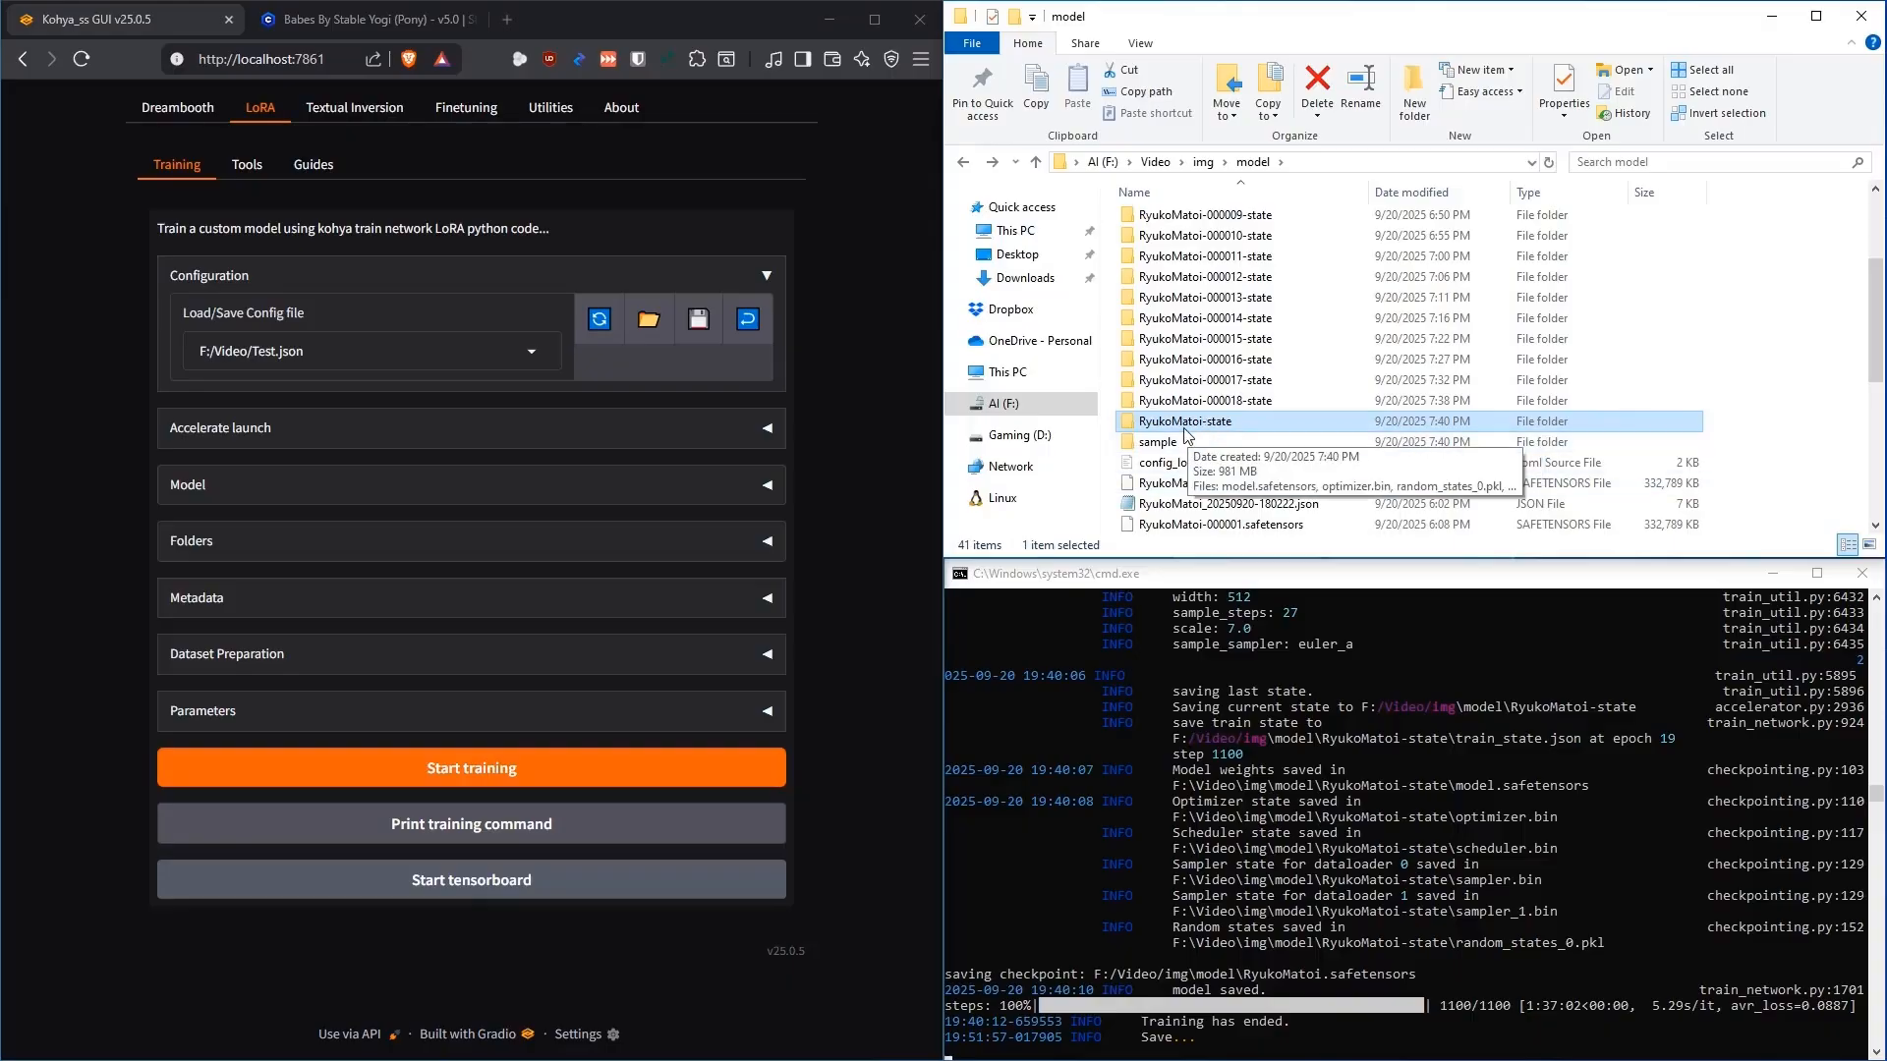
{"action": "double_click", "coordinate": [1201, 424]}
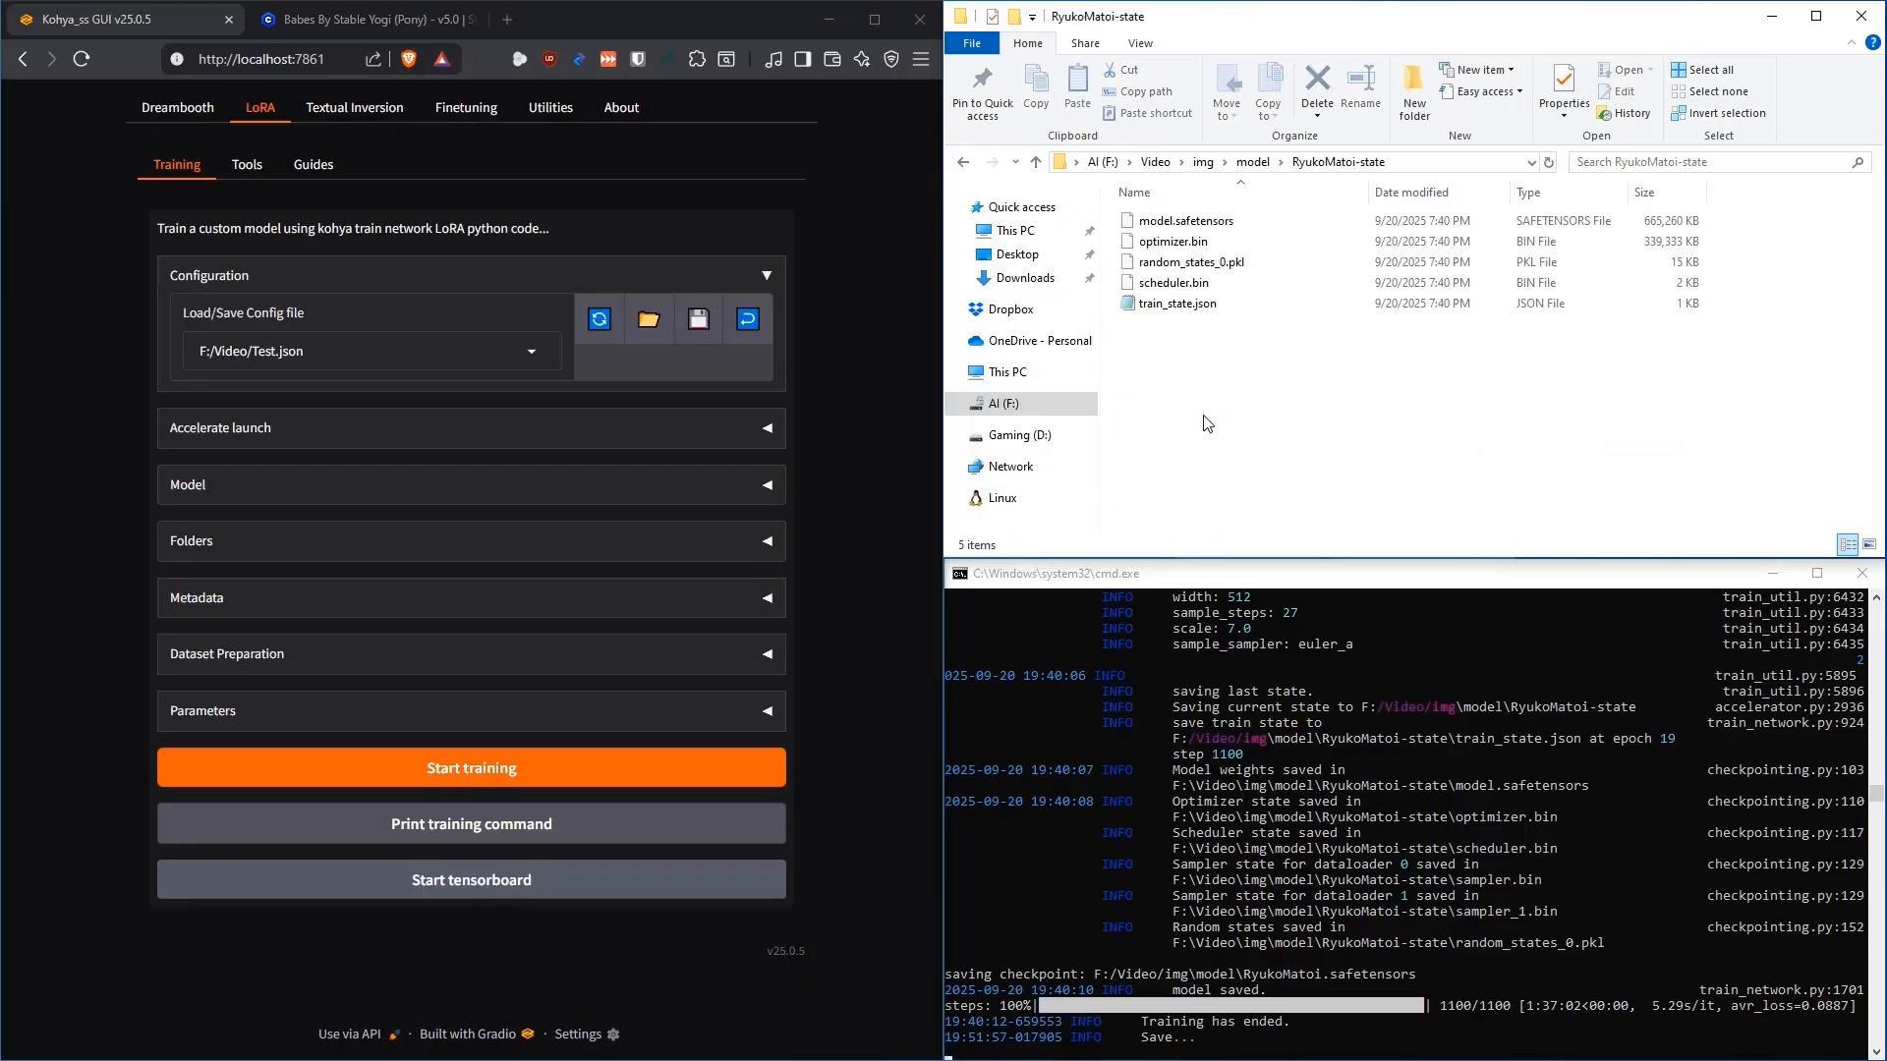
Check model.safetensors and train_state.json in RyukoMatoi-state, reopen the sample folder, and expand Kohya's Model settings
{"action": "left_click", "coordinate": [1203, 223]}
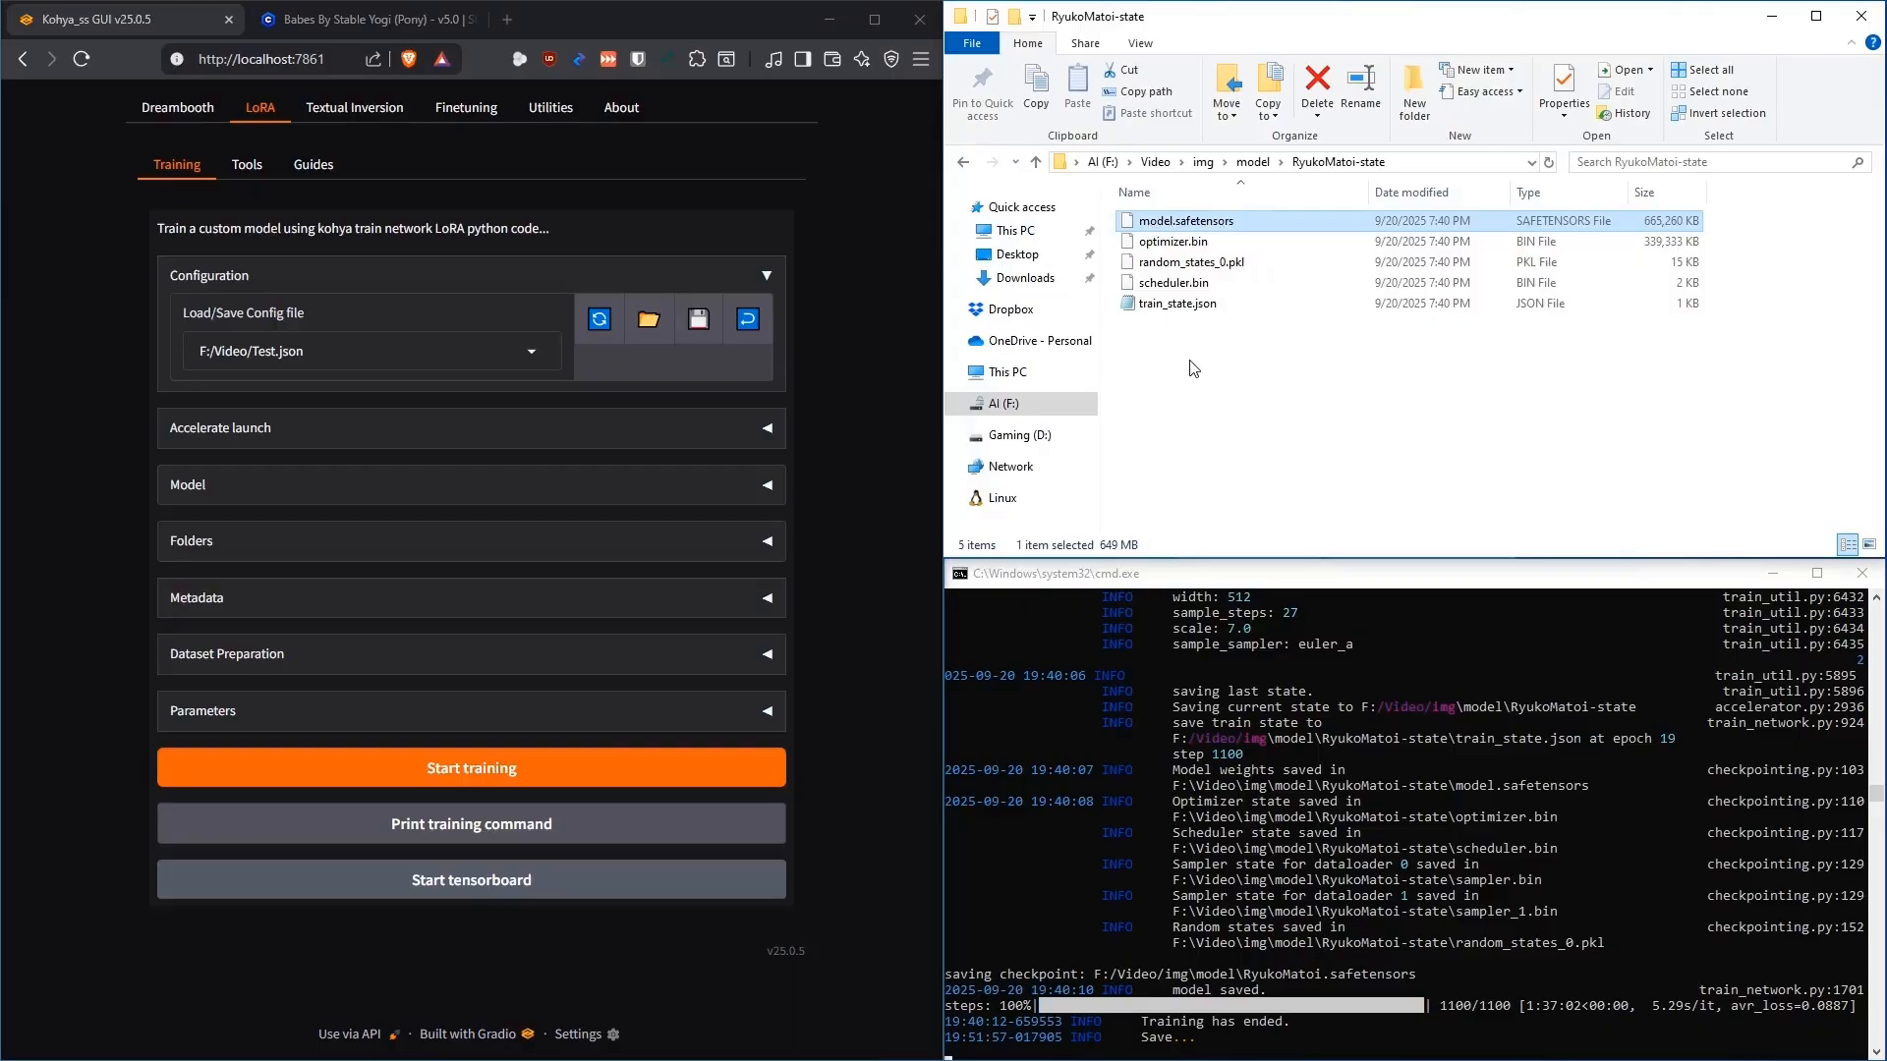
{"action": "left_click", "coordinate": [1185, 307]}
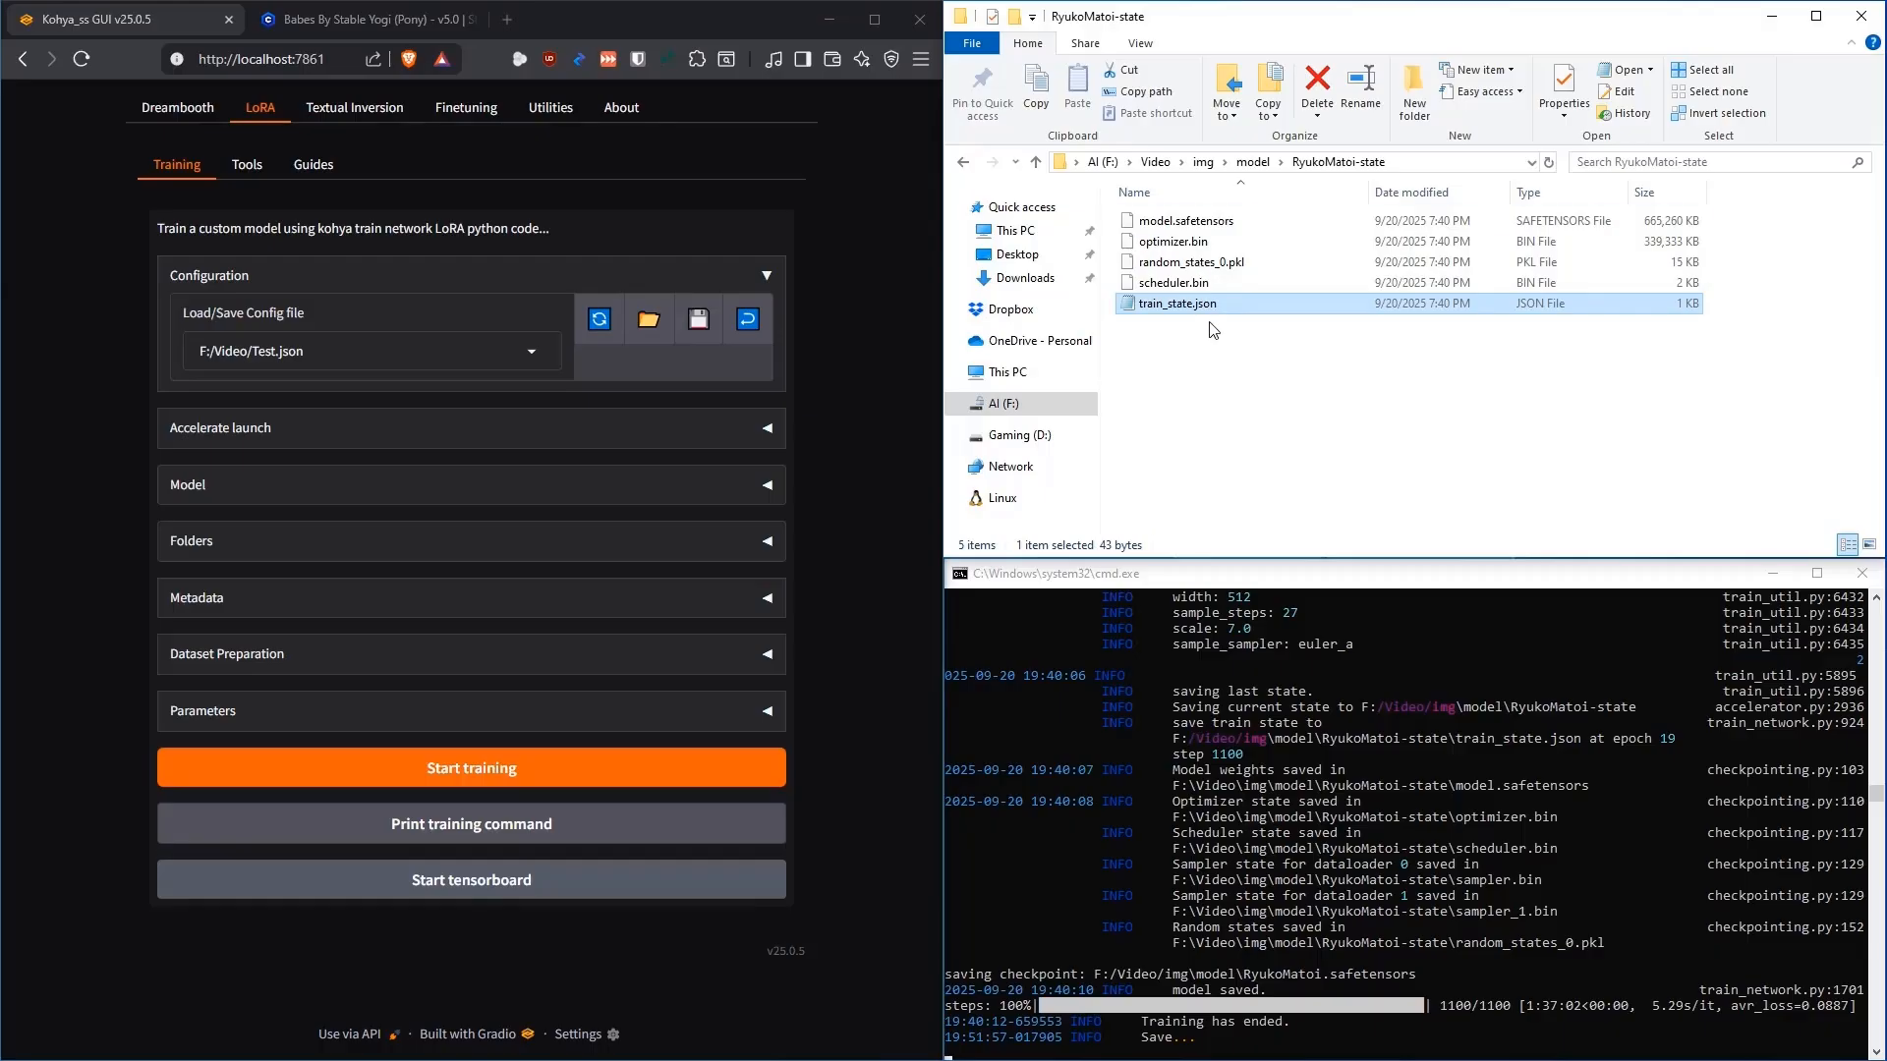
{"action": "key", "text": "alt+Up"}
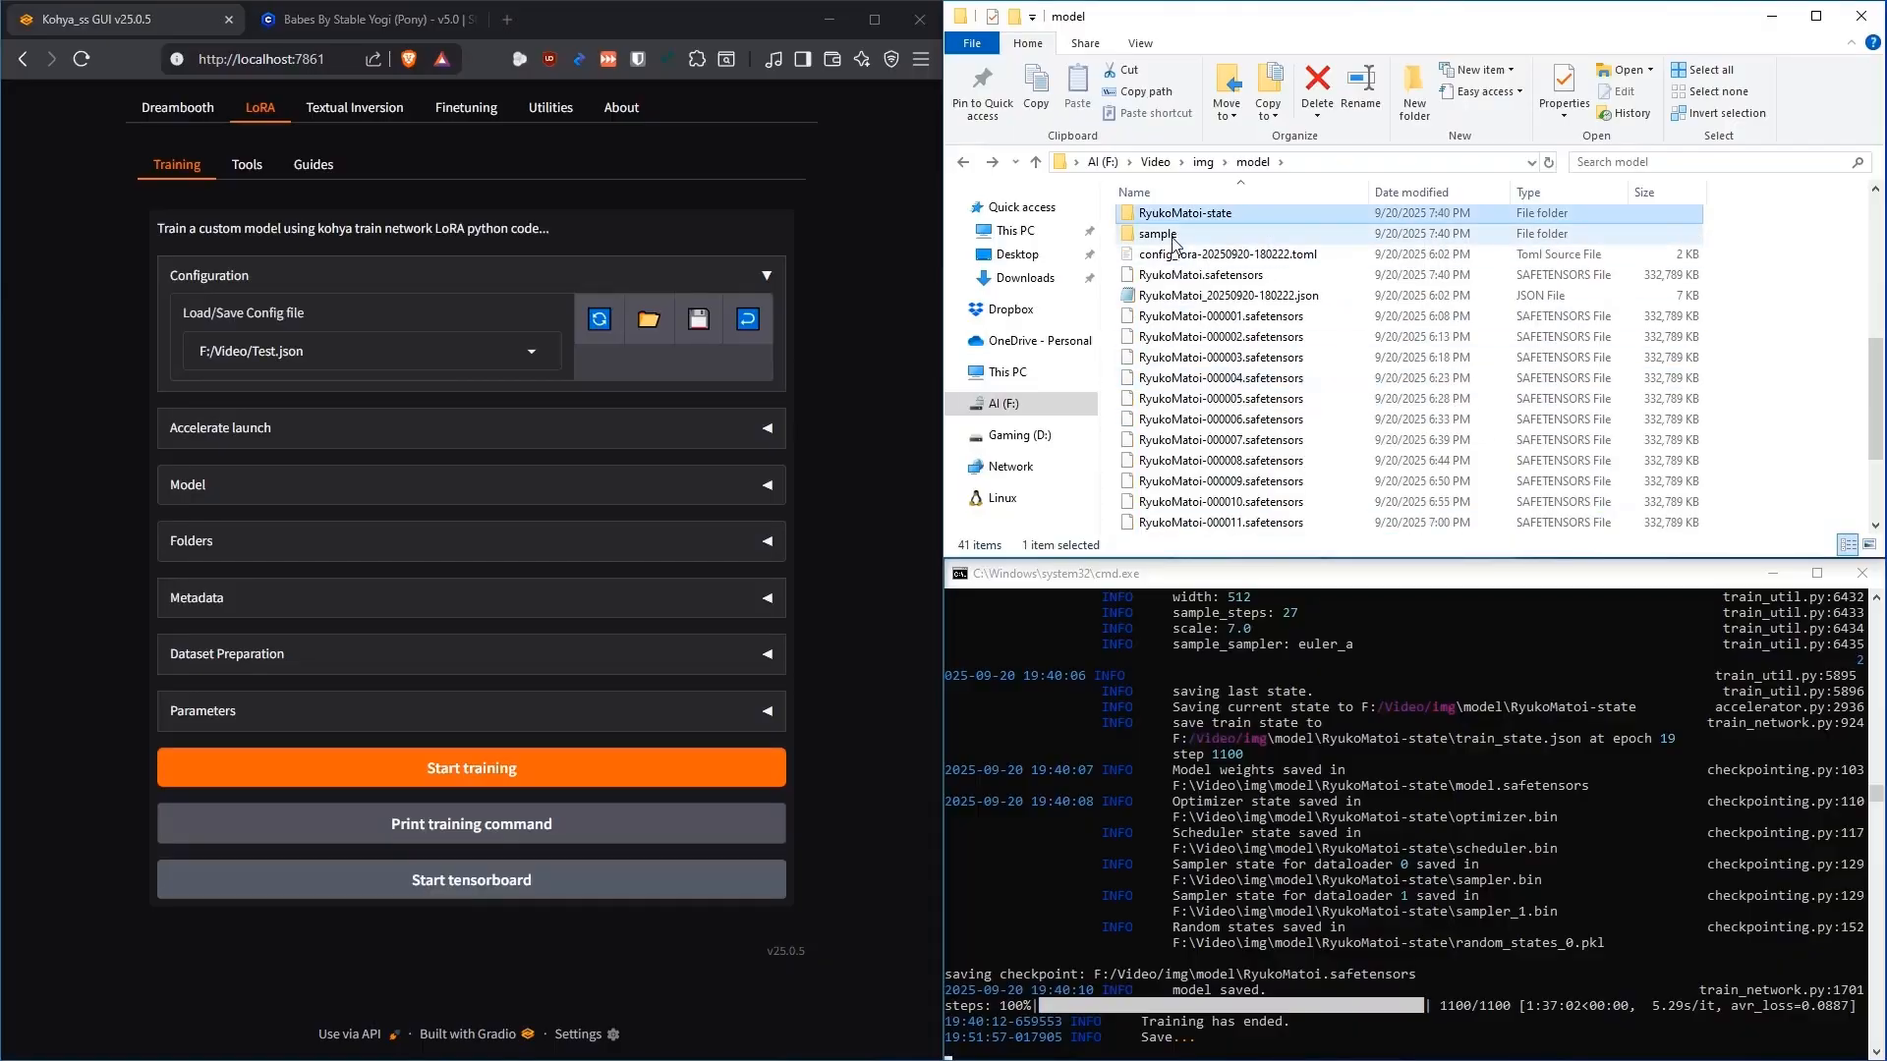
{"action": "double_click", "coordinate": [1174, 234]}
{"action": "left_click", "coordinate": [871, 403]}
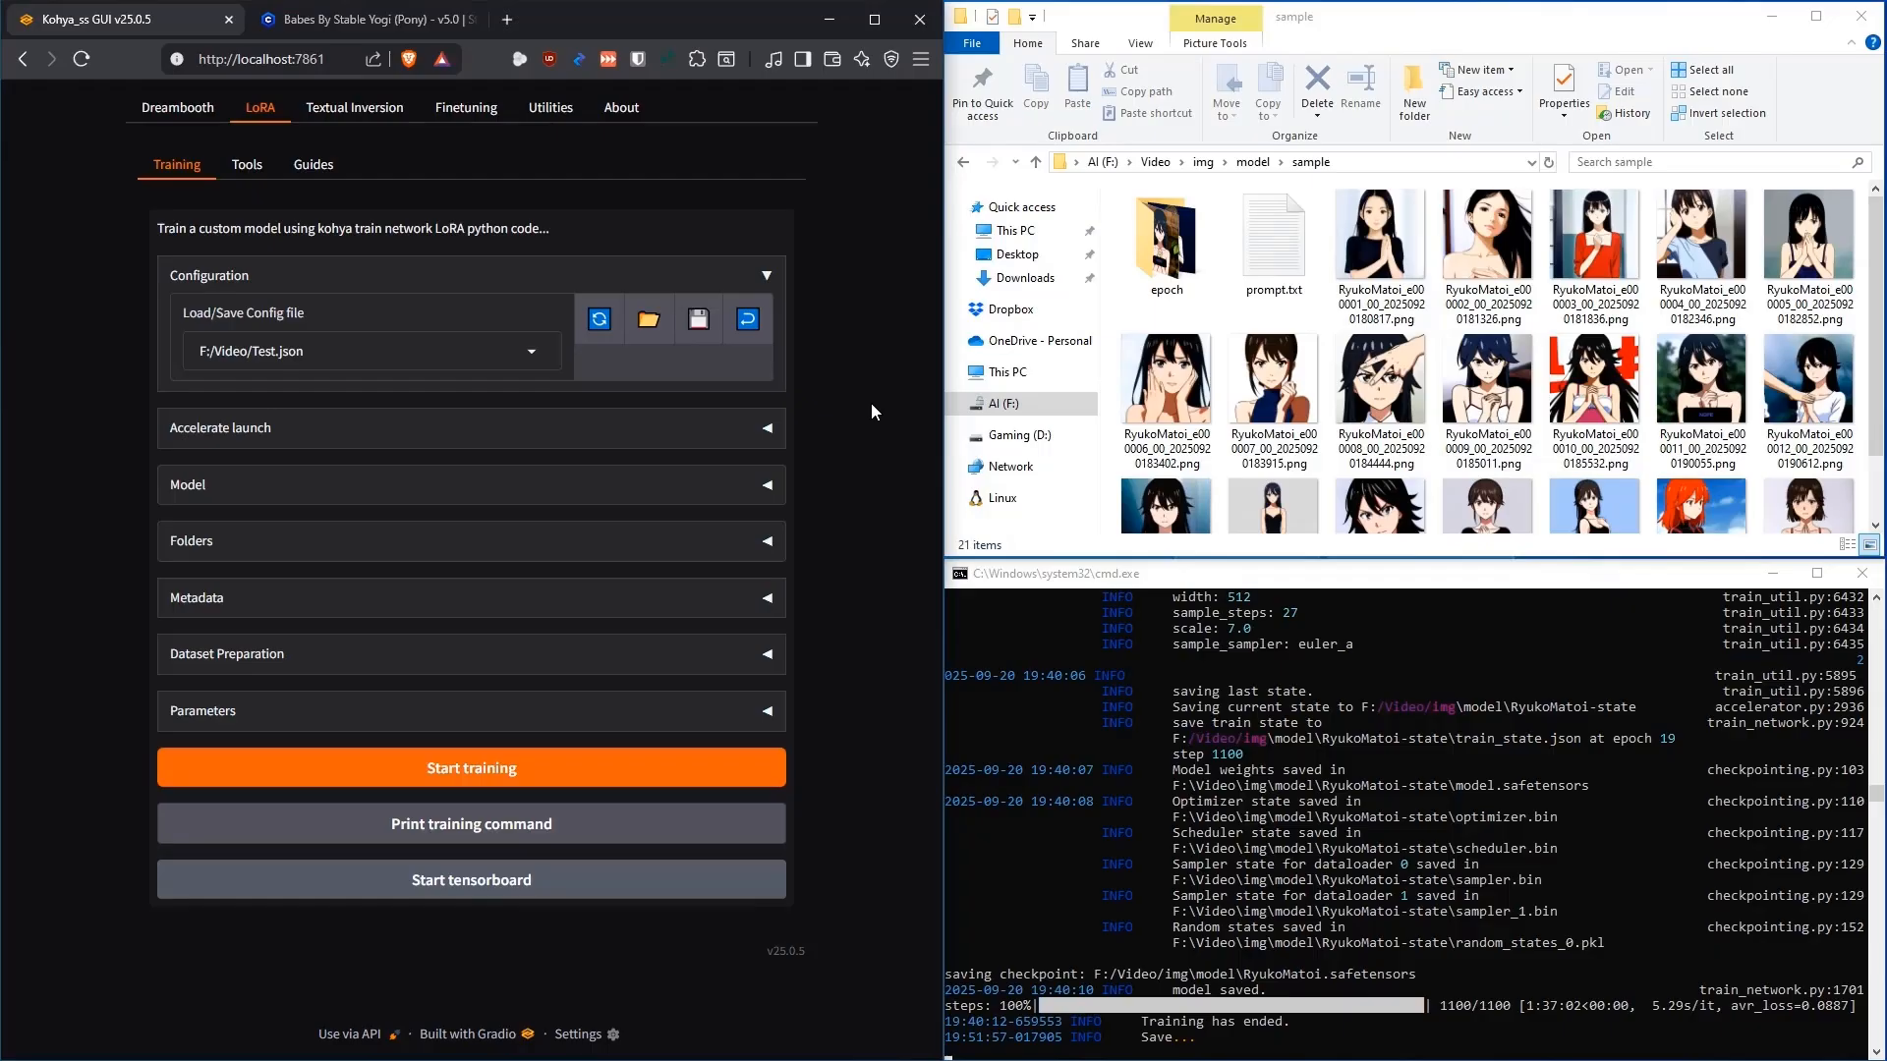
{"action": "left_click", "coordinate": [772, 491]}
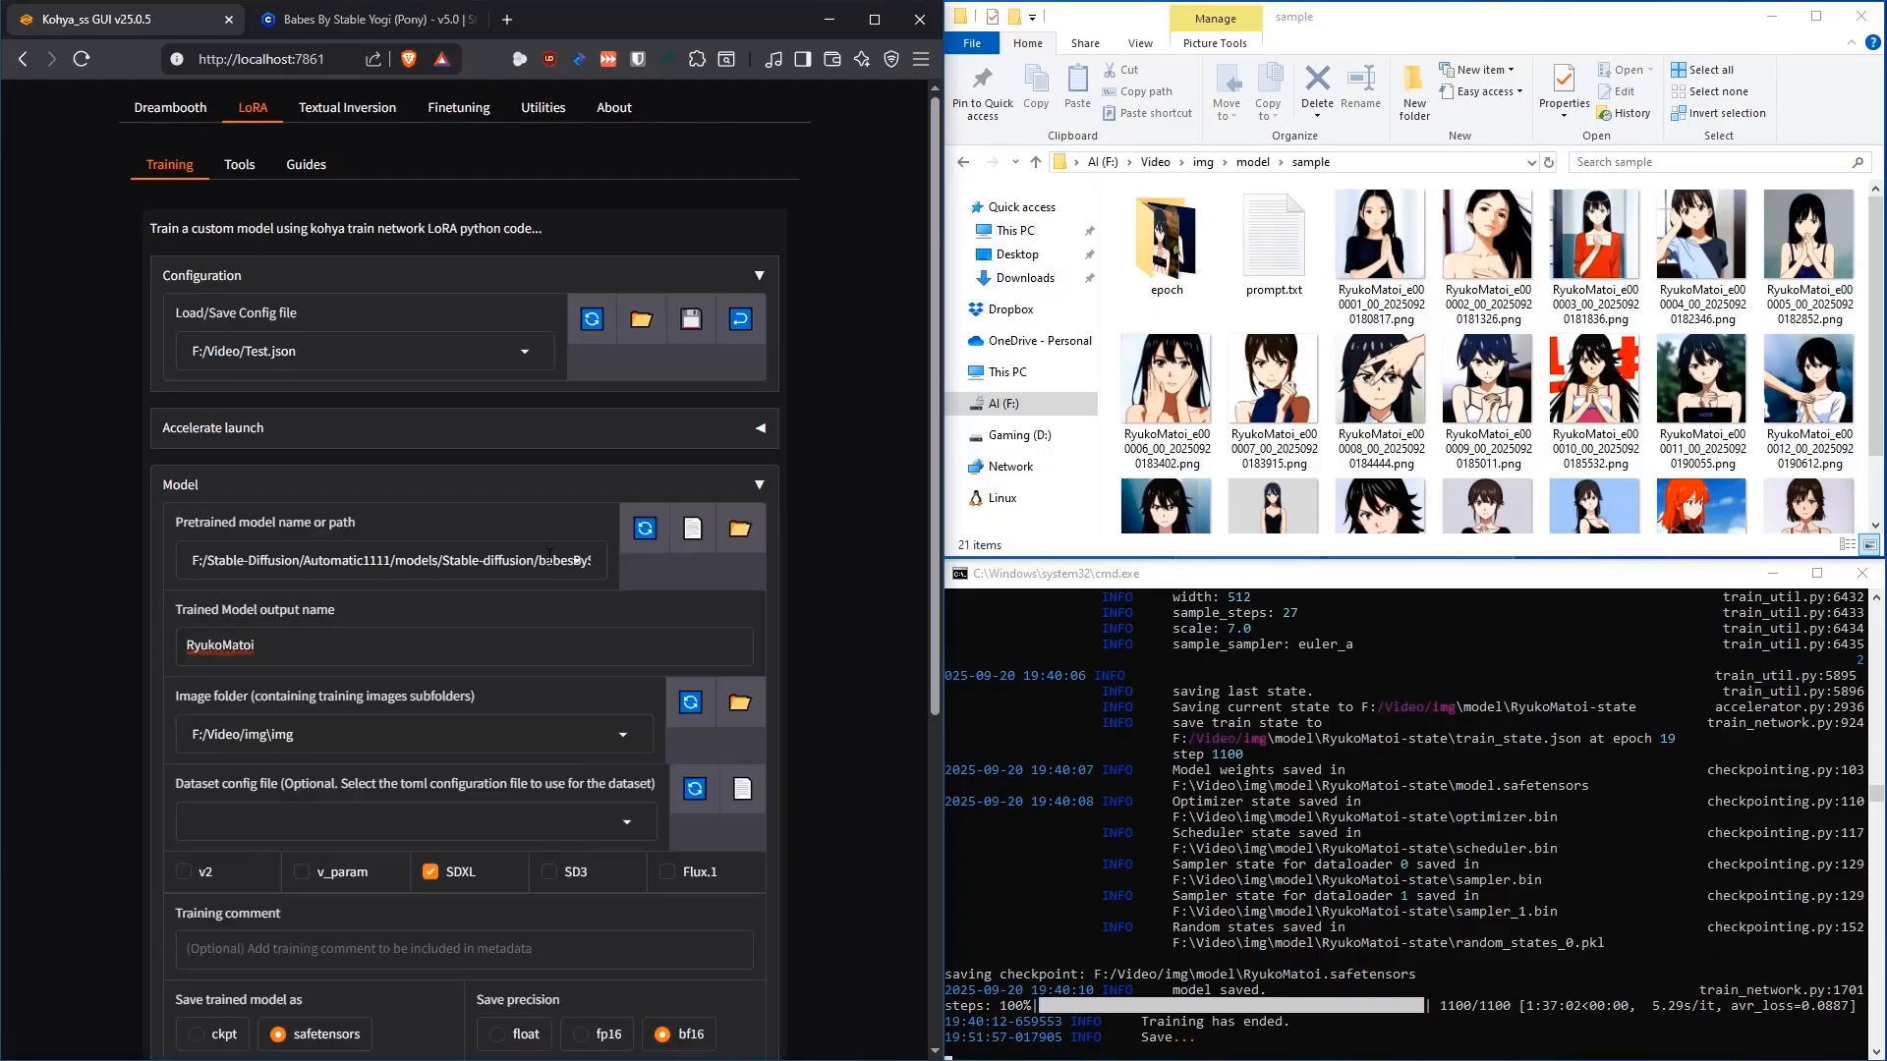
Change the trained model output name to RyukoMatoi-2
{"action": "left_click", "coordinate": [418, 644]}
{"action": "type", "text": "-2"}
{"action": "scroll", "coordinate": [834, 392], "scroll_direction": "down", "scroll_amount": 2}
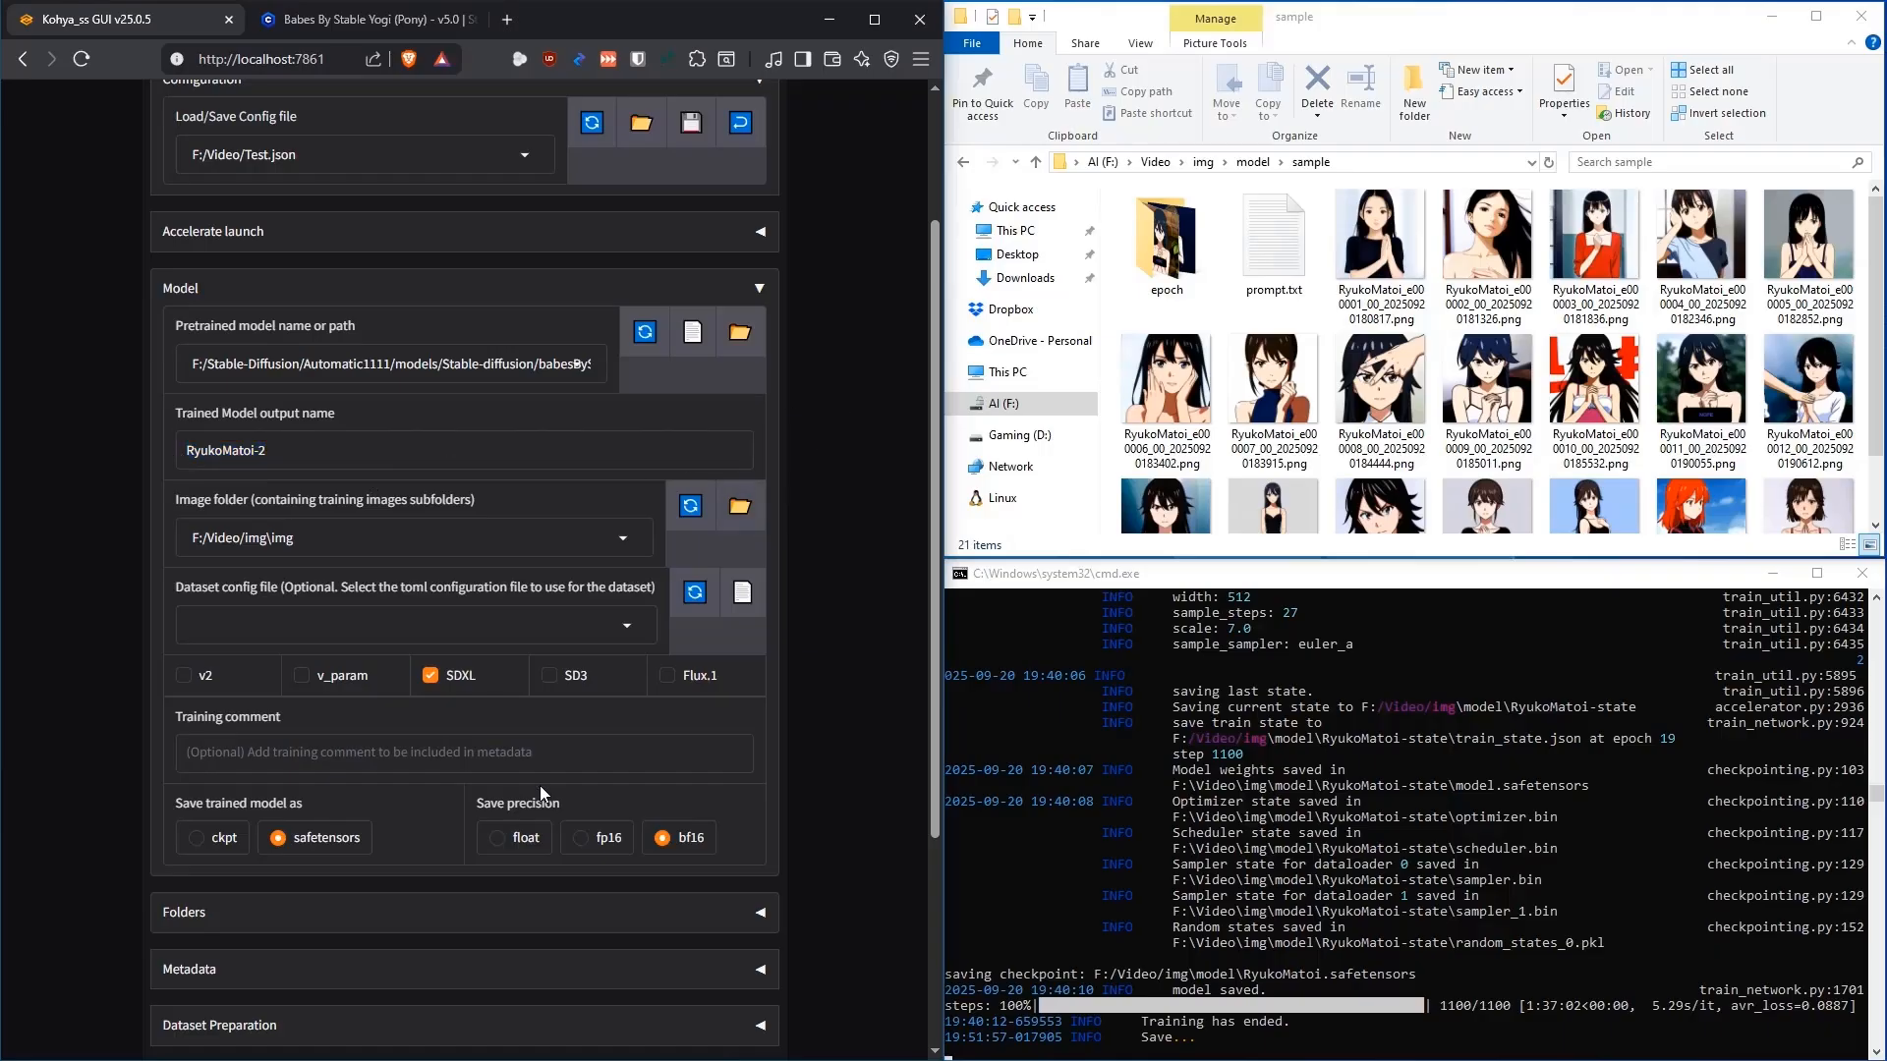
{"action": "scroll", "coordinate": [840, 472], "scroll_direction": "up", "scroll_amount": 1}
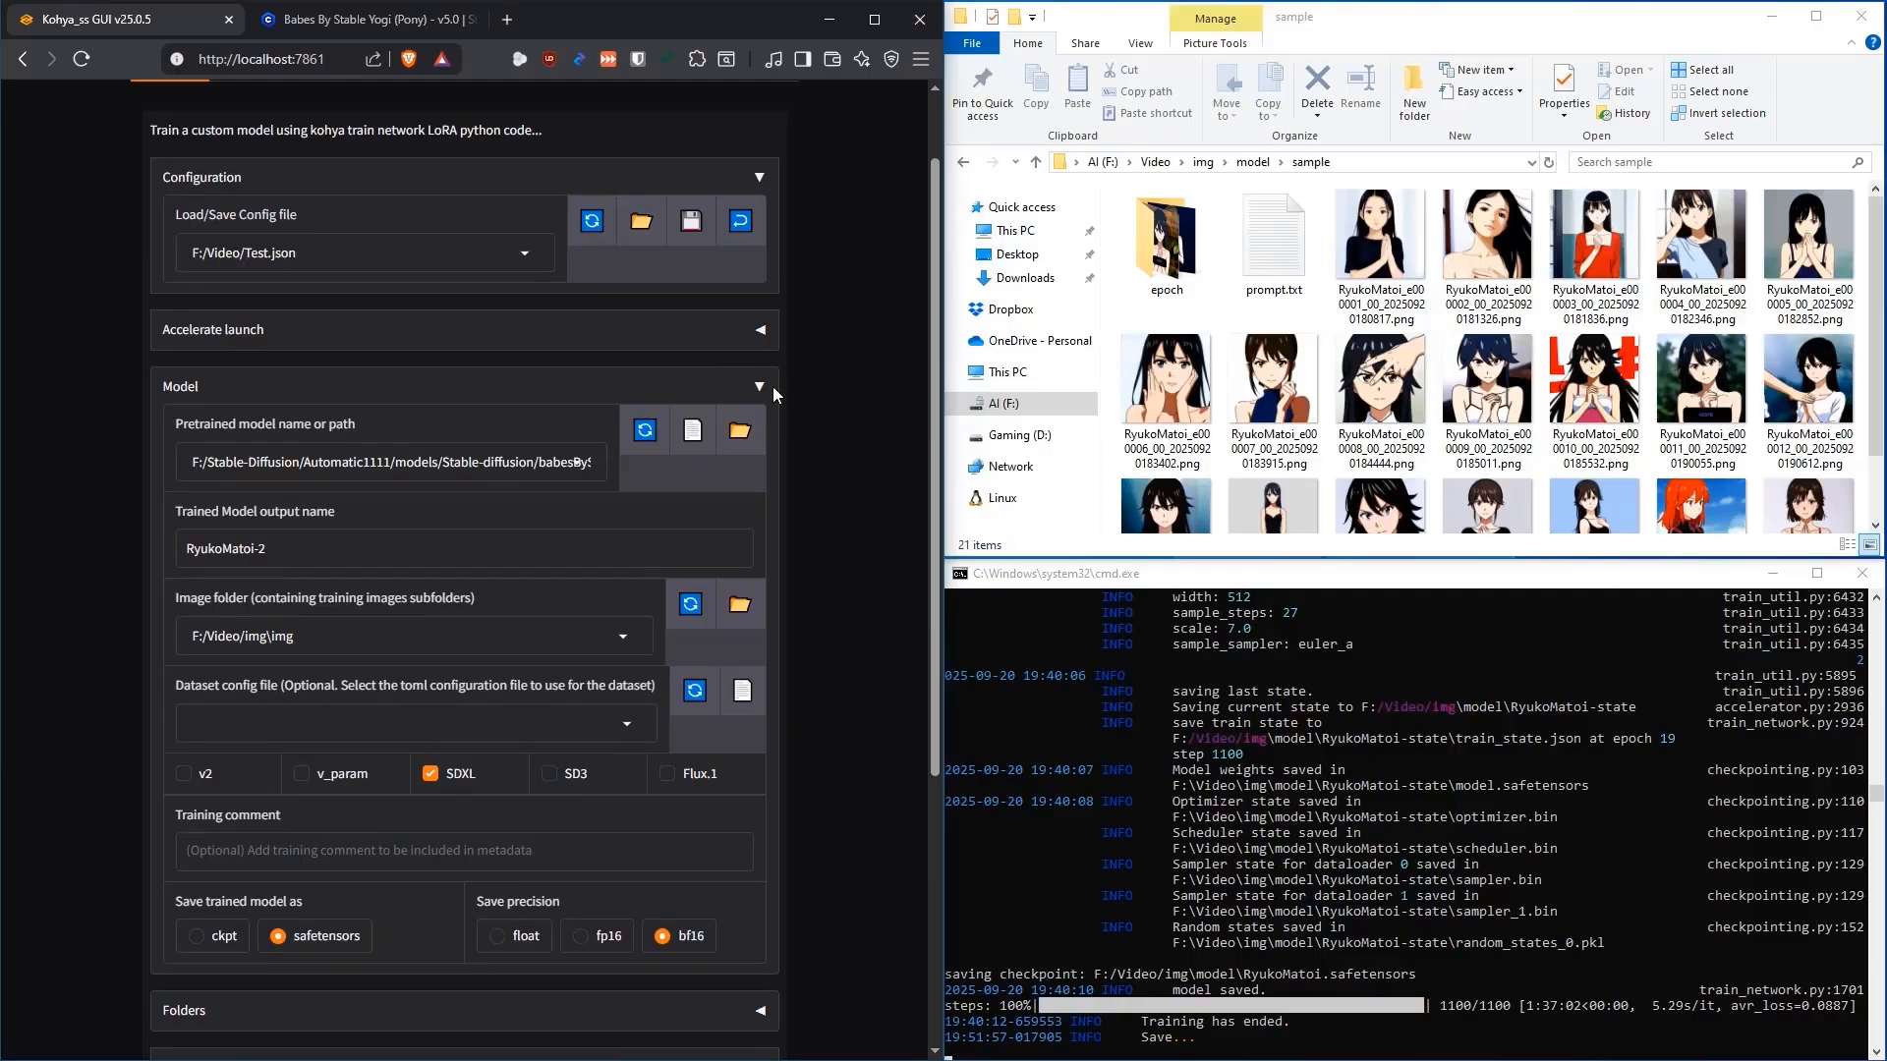
Collapse the Model section and expand Parameters and its Basic subsection
{"action": "left_click", "coordinate": [772, 386]}
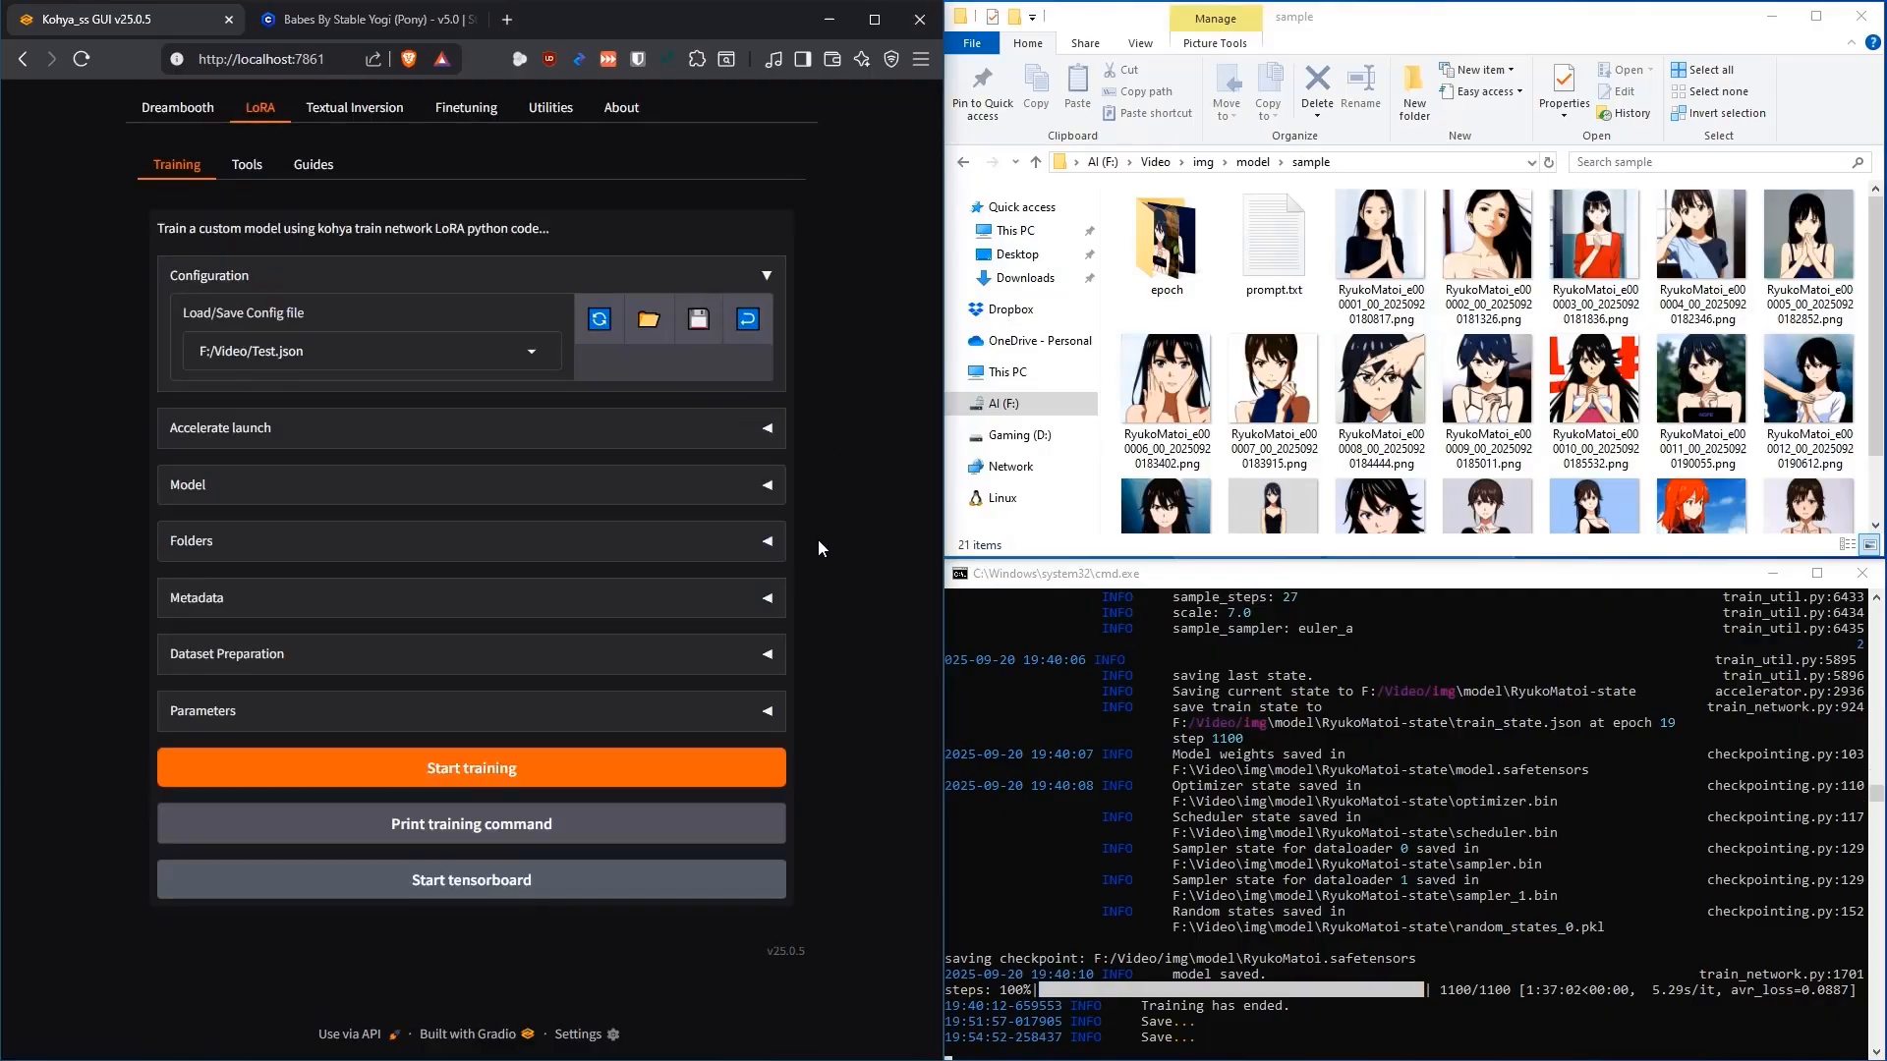
{"action": "left_click", "coordinate": [769, 713]}
{"action": "scroll", "coordinate": [845, 489], "scroll_direction": "down", "scroll_amount": 3}
{"action": "left_click", "coordinate": [750, 553]}
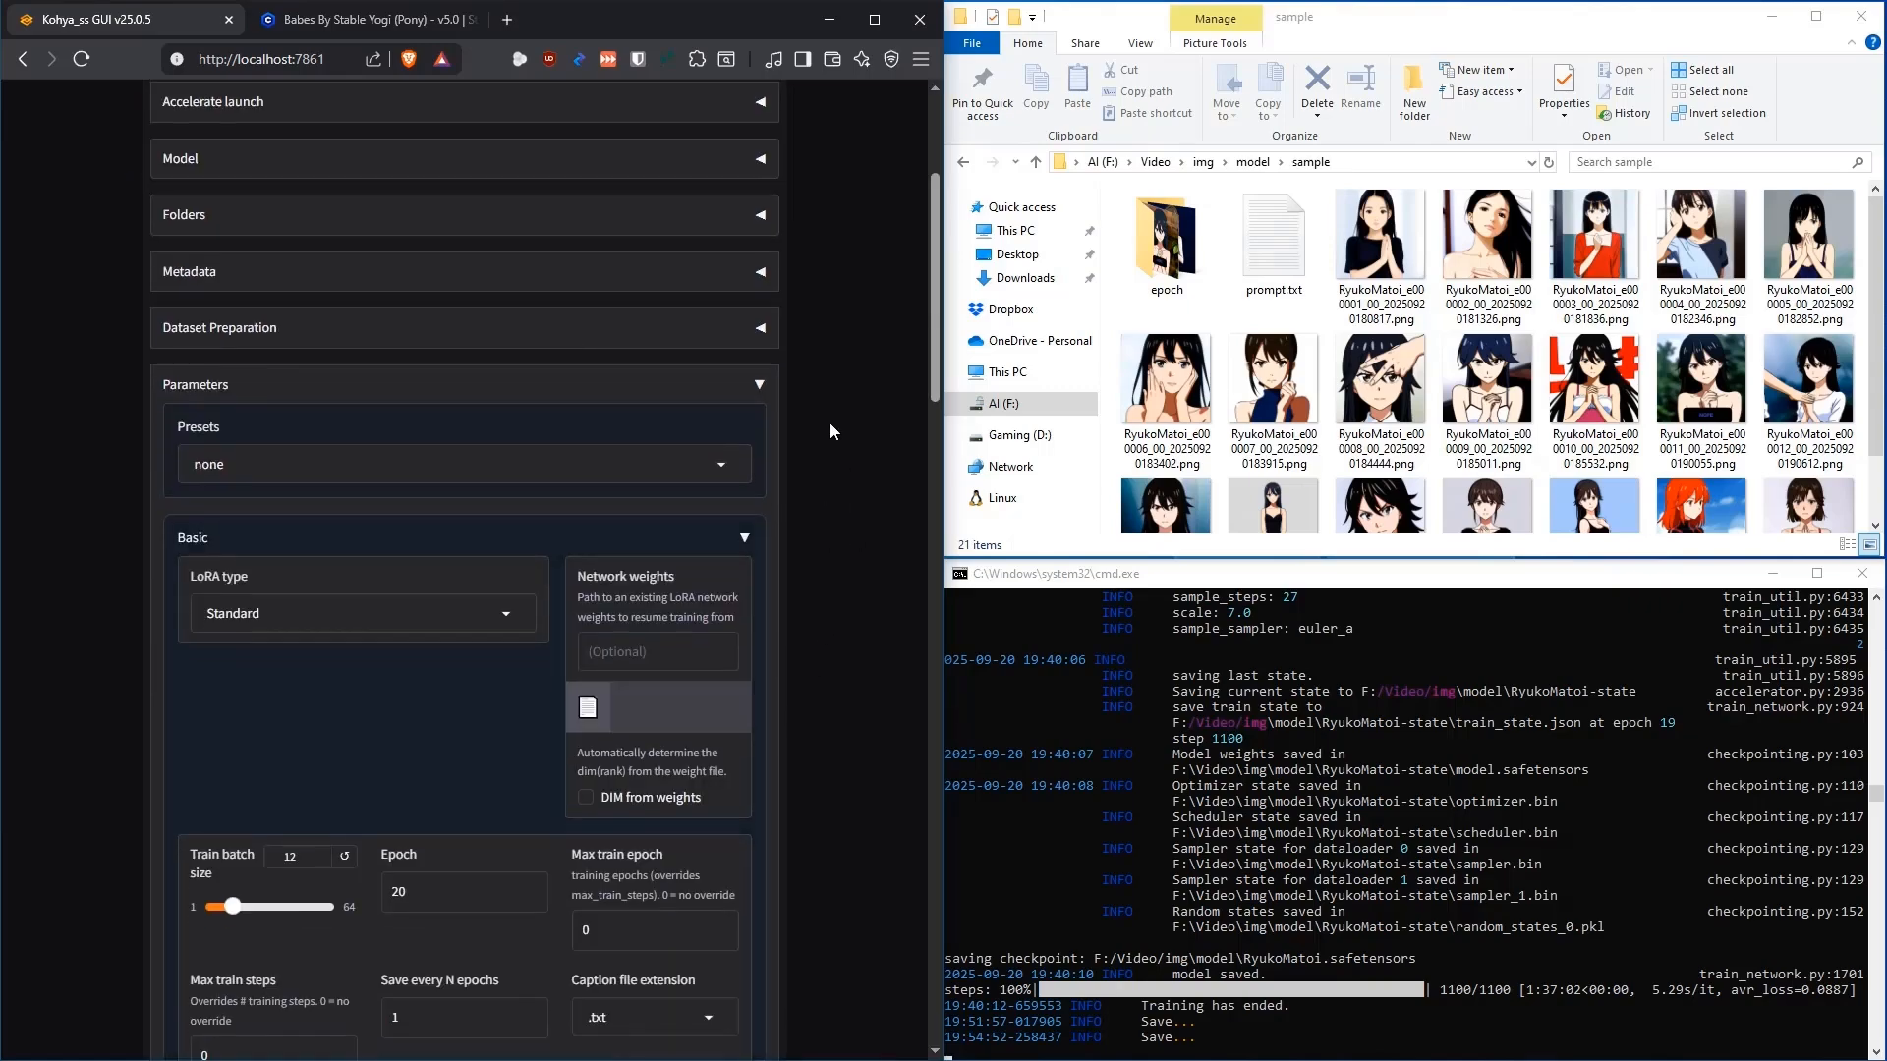
Set Network weights to F:/Video/img/model/RyukoMatoi-state/model.safetensors
{"action": "scroll", "coordinate": [829, 421], "scroll_direction": "down", "scroll_amount": 3}
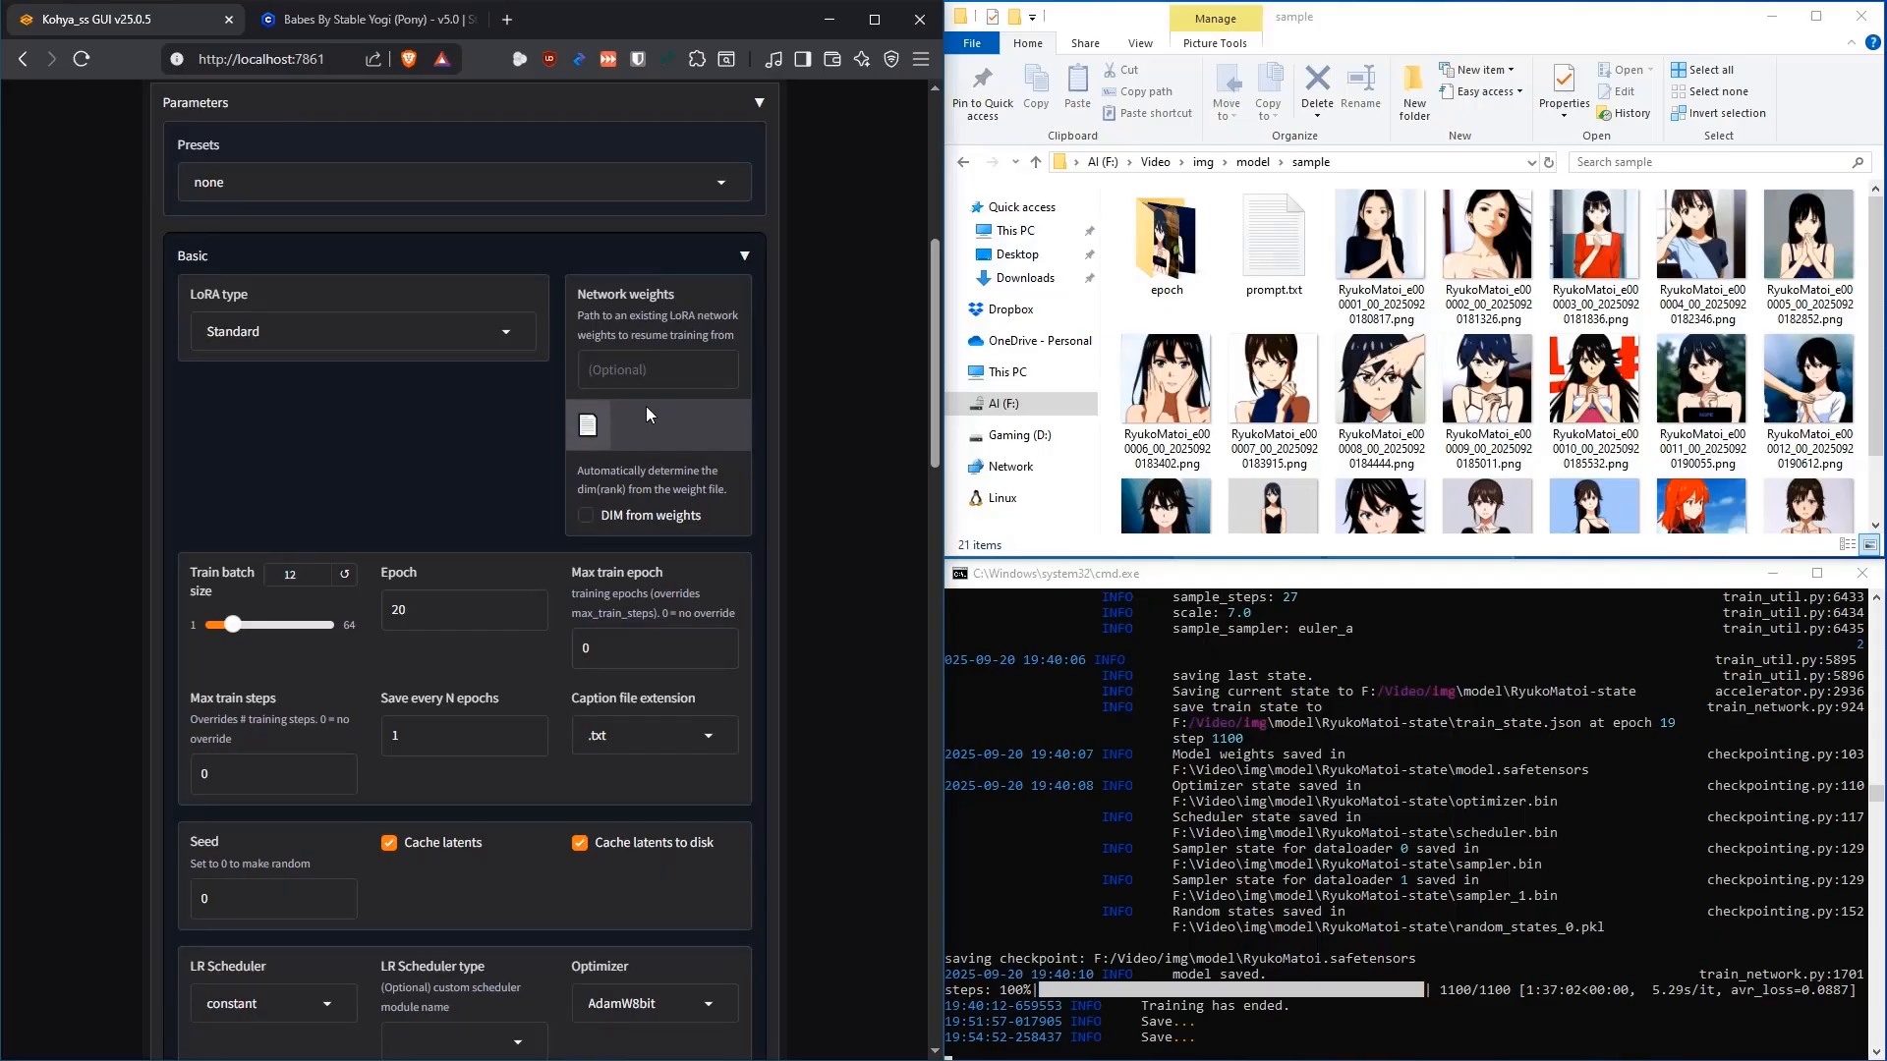
{"action": "left_click", "coordinate": [587, 429]}
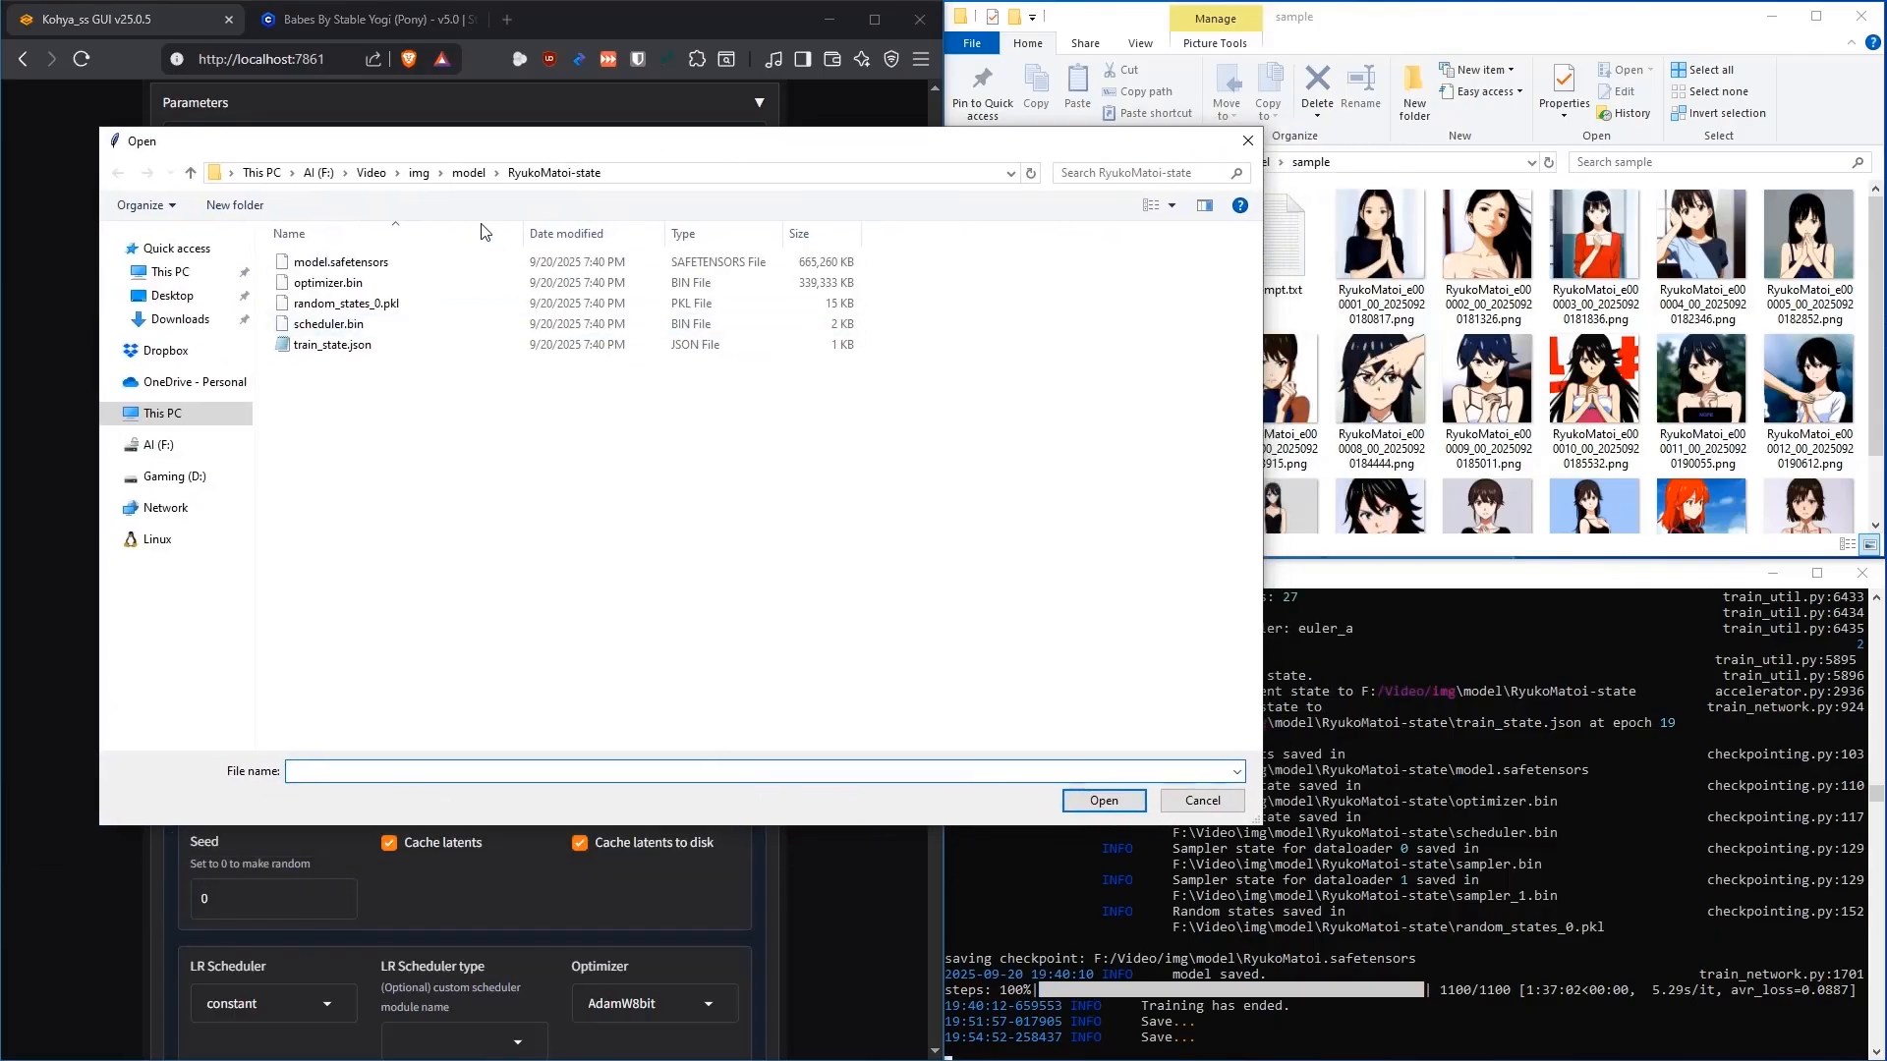
{"action": "left_click", "coordinate": [468, 172]}
{"action": "scroll", "coordinate": [397, 608], "scroll_direction": "down", "scroll_amount": 6}
{"action": "scroll", "coordinate": [397, 608], "scroll_direction": "up", "scroll_amount": 6}
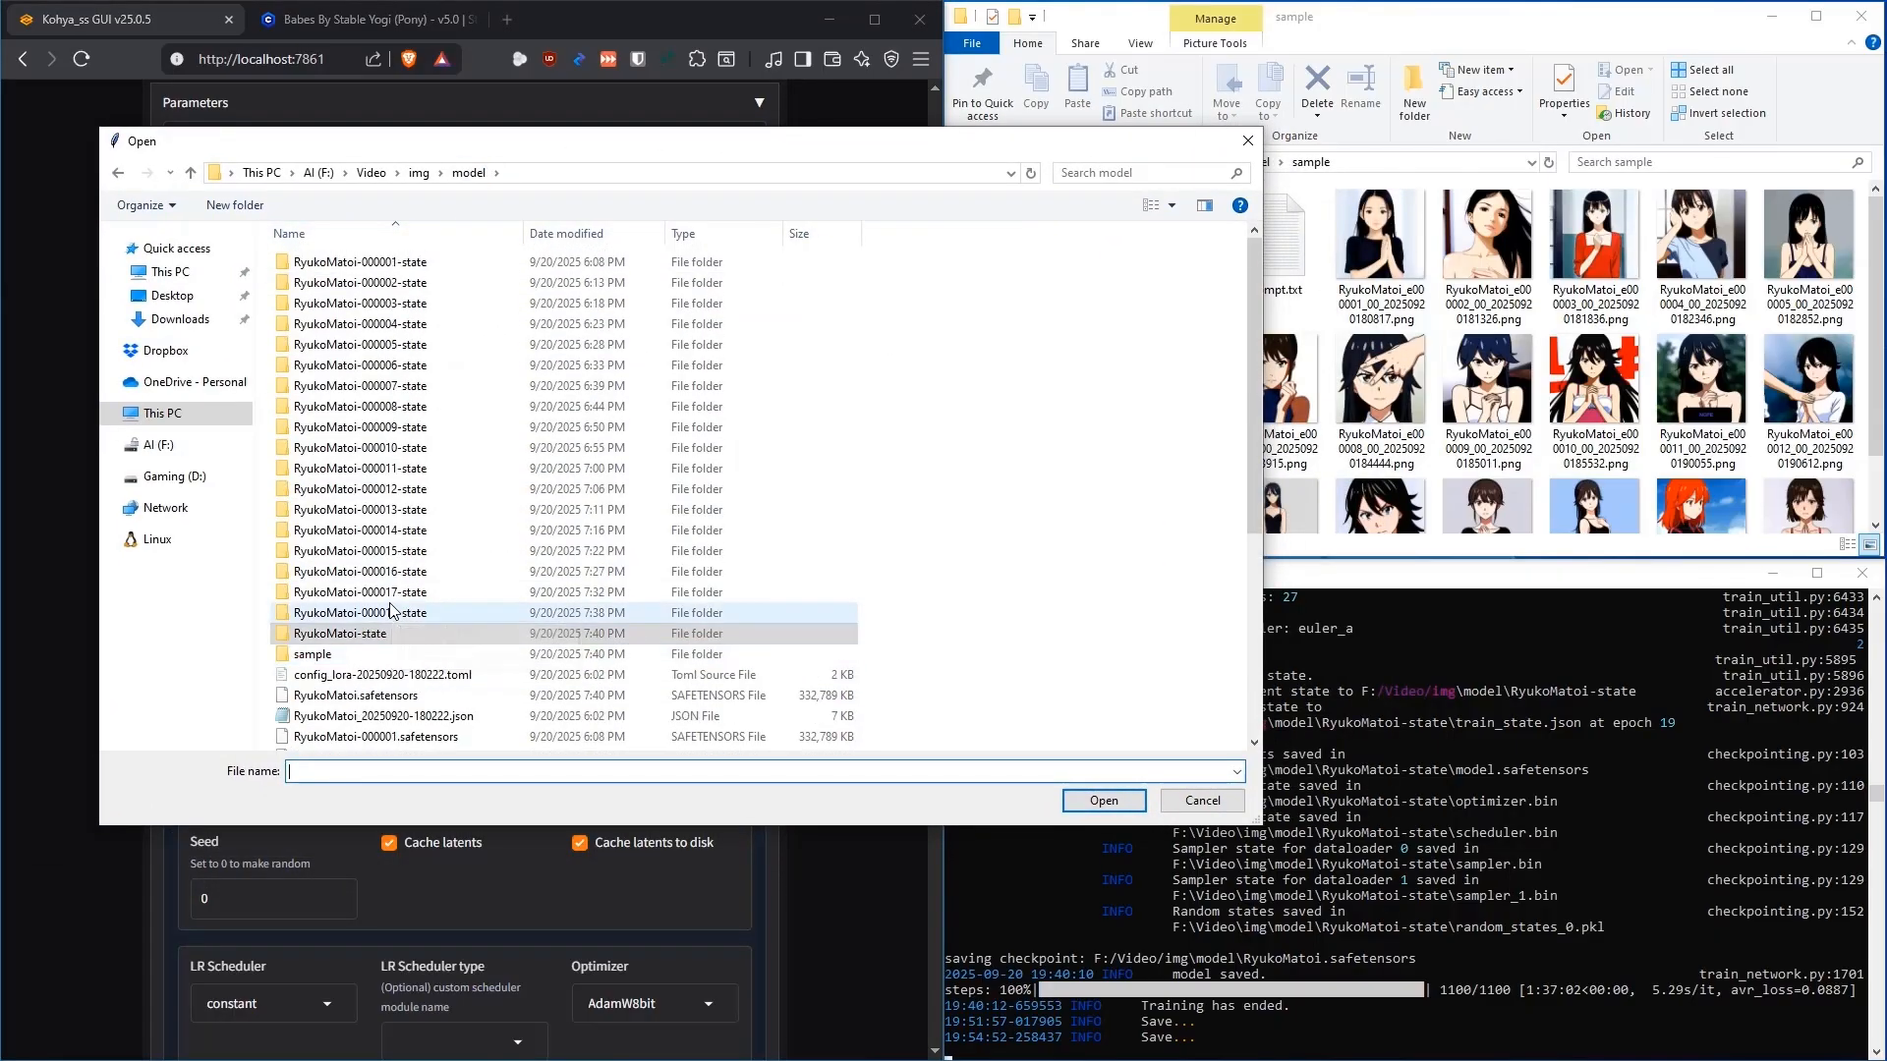
{"action": "double_click", "coordinate": [350, 640]}
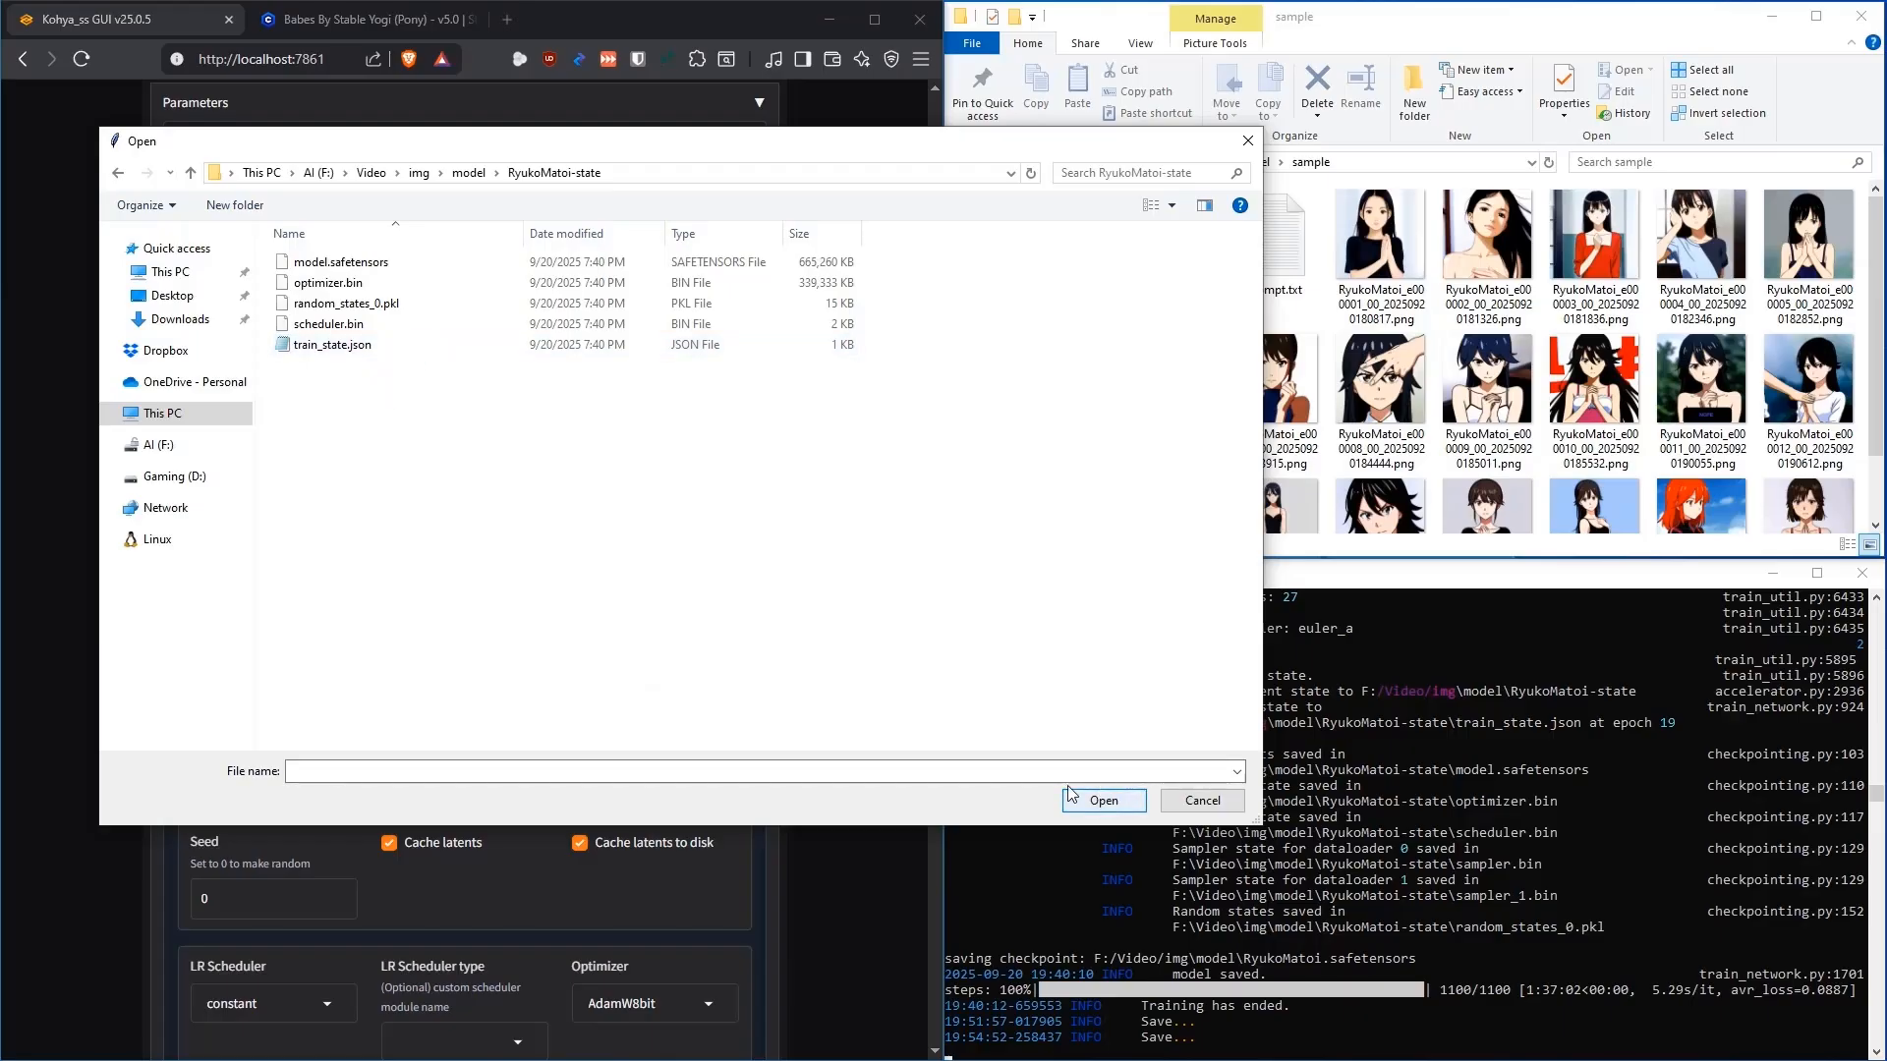
{"action": "left_click", "coordinate": [334, 267]}
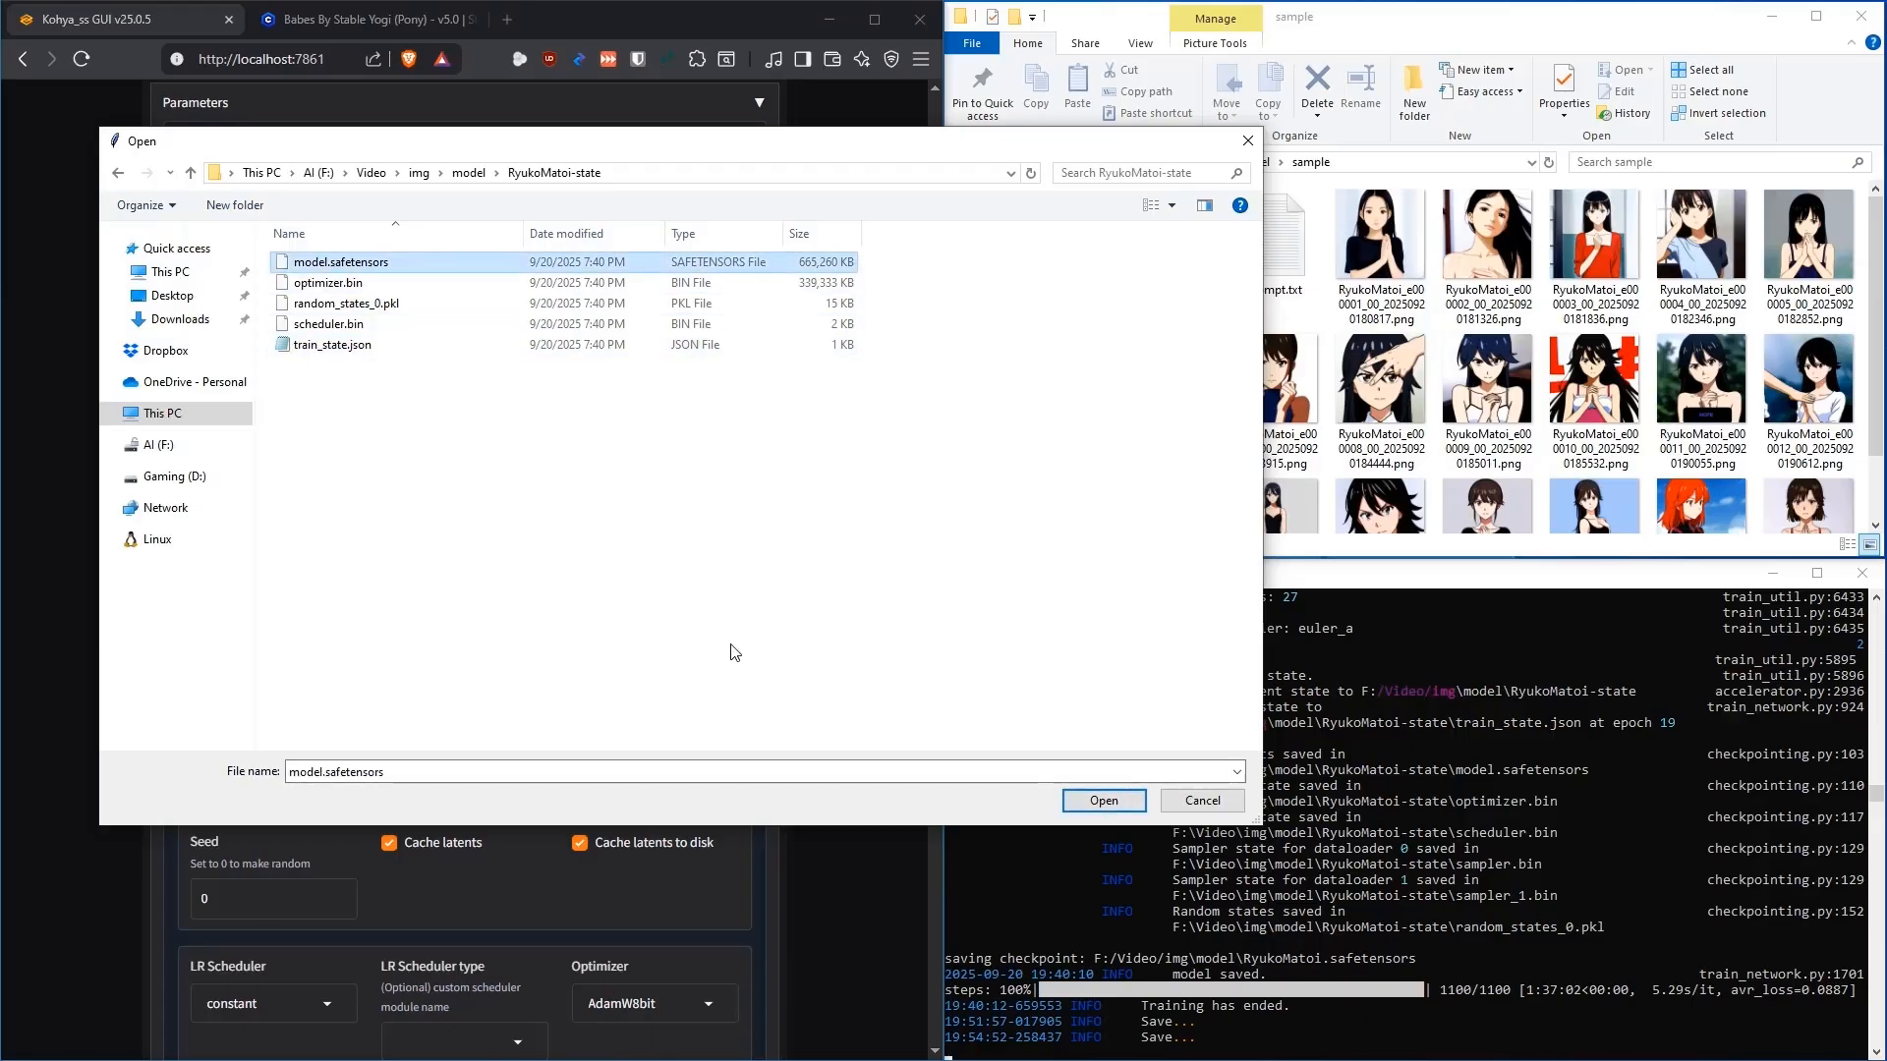
{"action": "left_click", "coordinate": [1091, 800]}
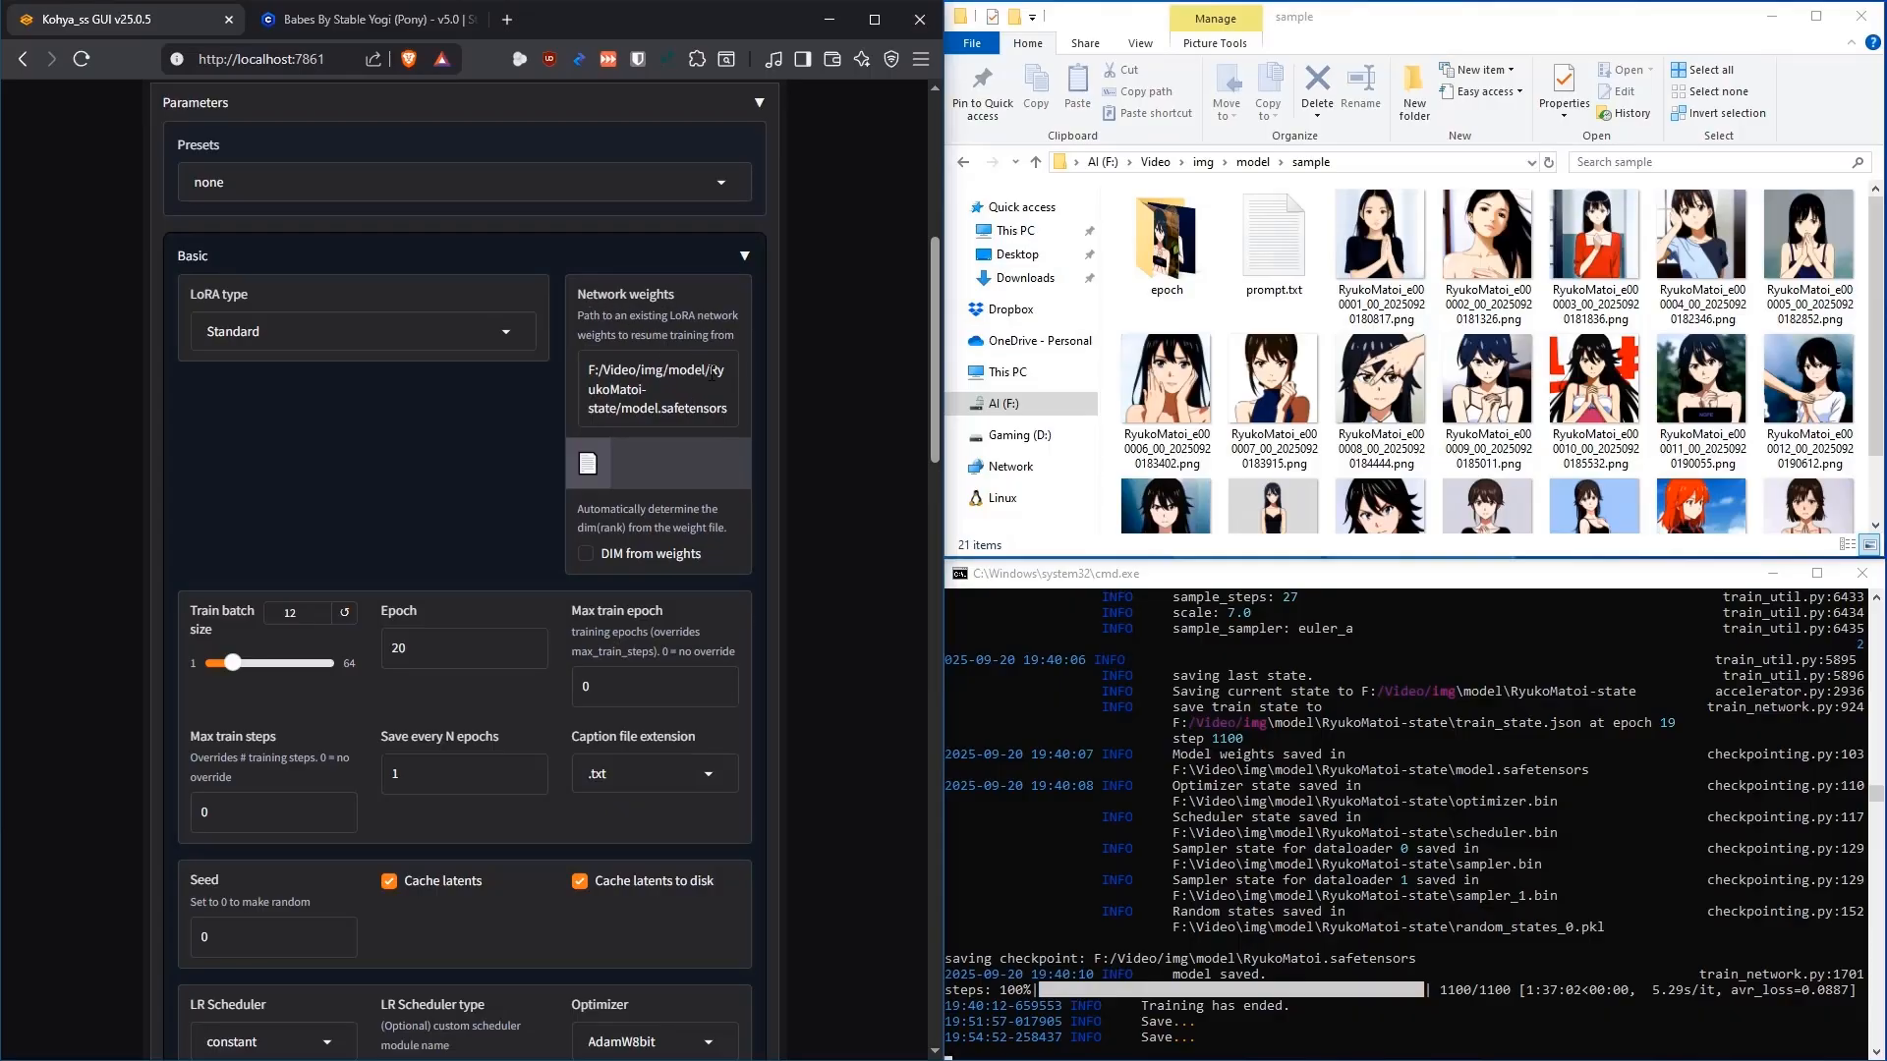
{"action": "scroll", "coordinate": [823, 398], "scroll_direction": "up", "scroll_amount": 6}
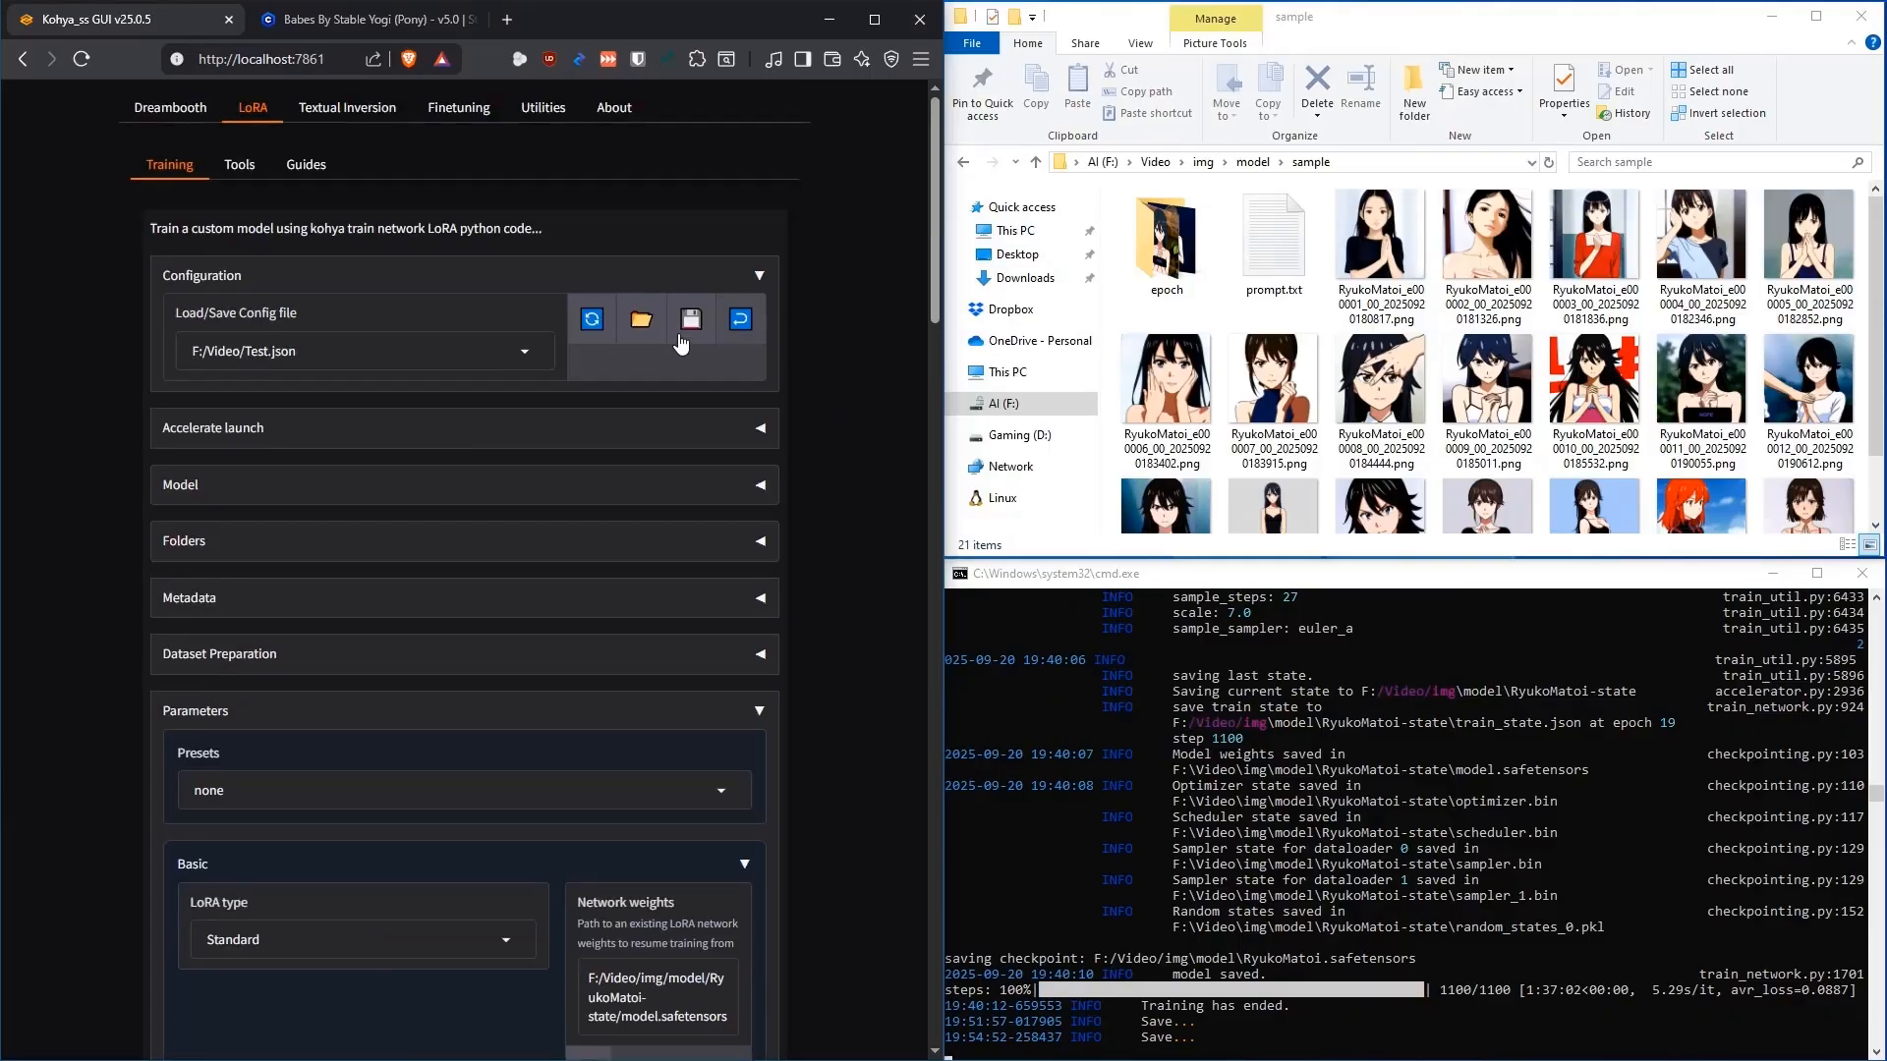
Collapse Basic and expand the Advanced parameters to reach the resume-from-state option
{"action": "scroll", "coordinate": [837, 334], "scroll_direction": "down", "scroll_amount": 7}
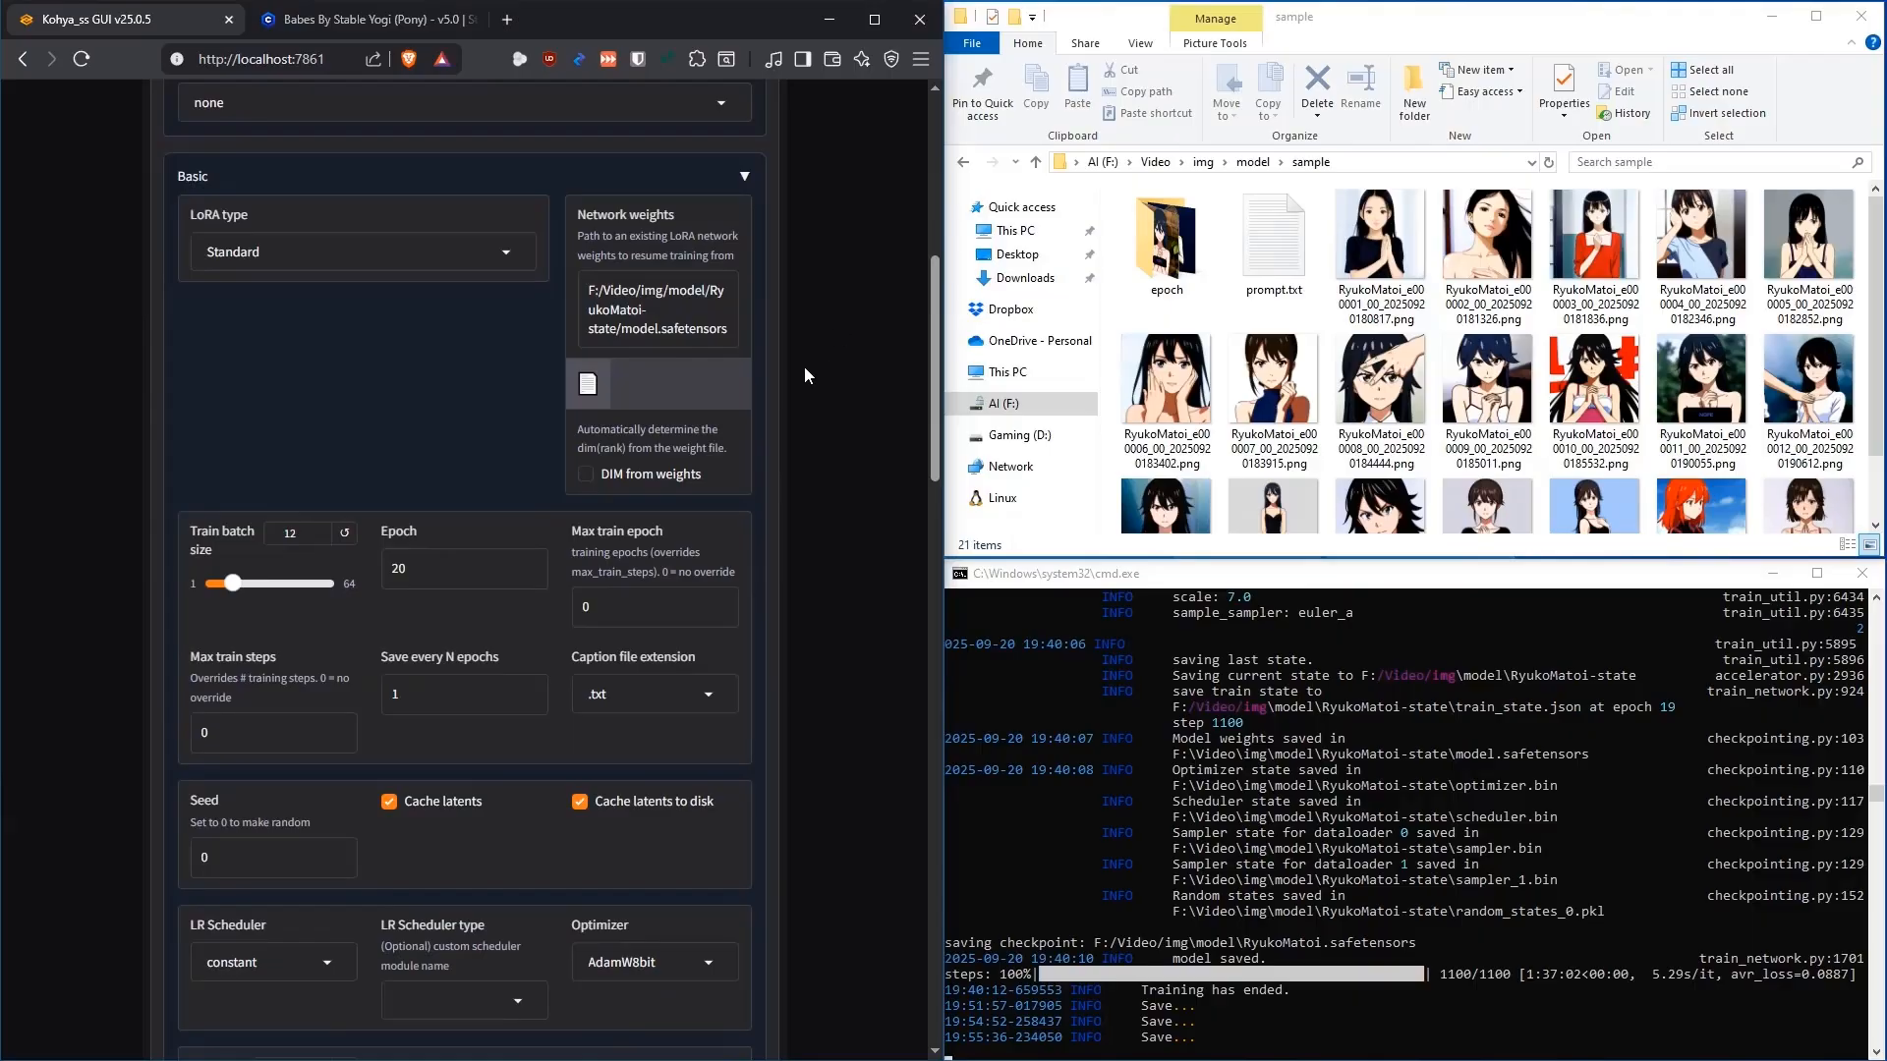
{"action": "scroll", "coordinate": [806, 371], "scroll_direction": "up", "scroll_amount": 1}
{"action": "left_click", "coordinate": [746, 278]}
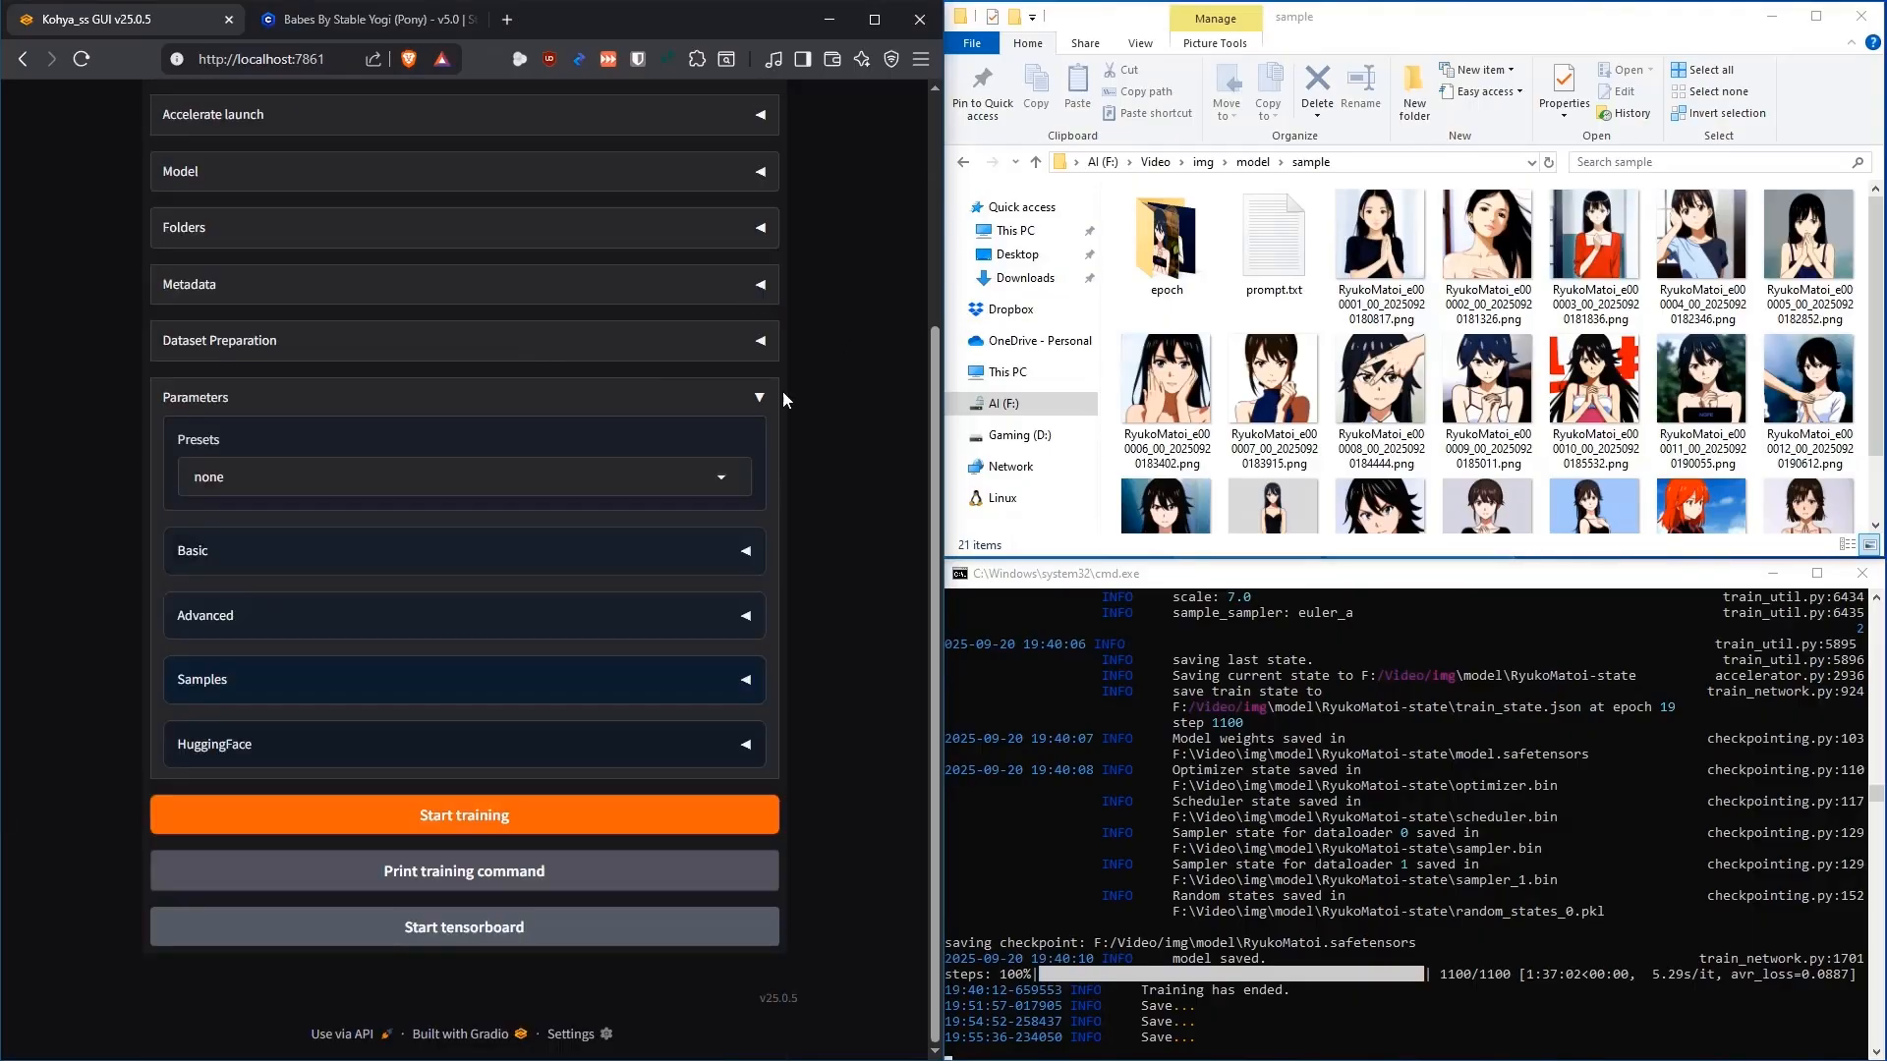
{"action": "left_click", "coordinate": [746, 616]}
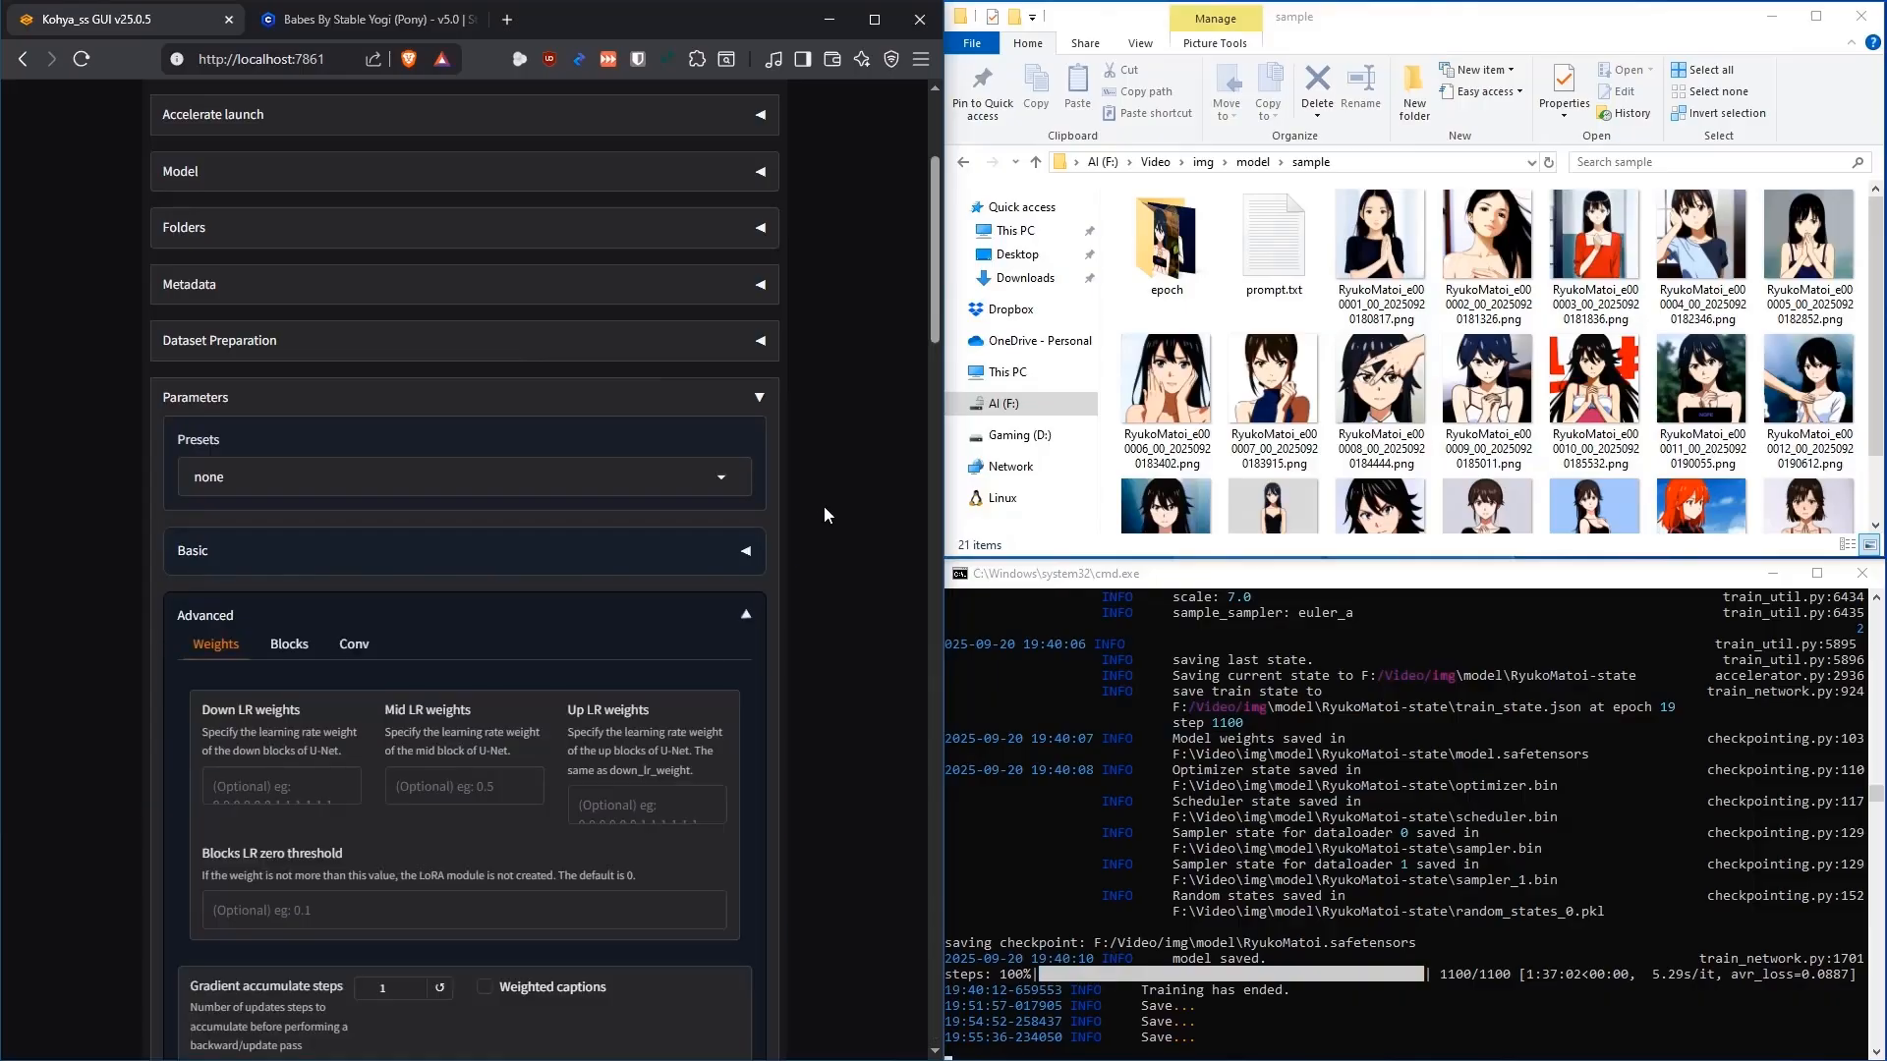
{"action": "scroll", "coordinate": [831, 413], "scroll_direction": "down", "scroll_amount": 15}
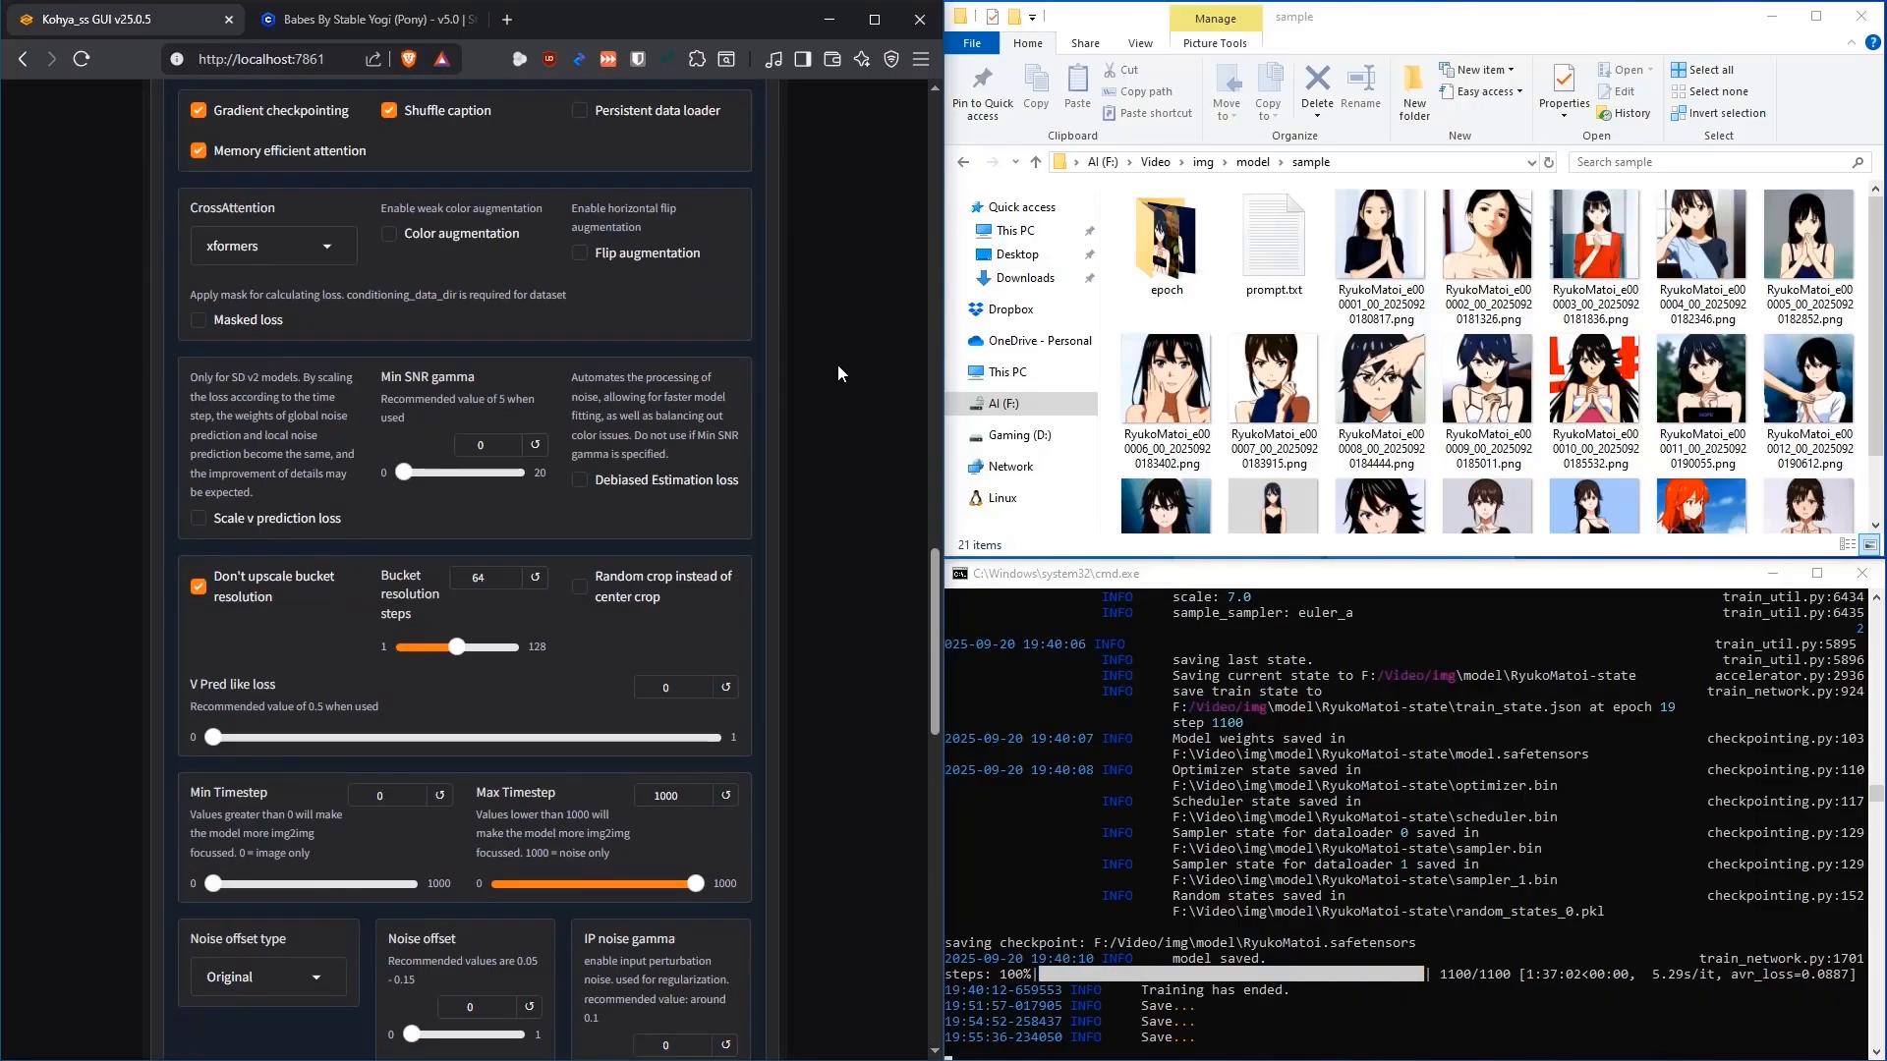
{"action": "scroll", "coordinate": [811, 393], "scroll_direction": "down", "scroll_amount": 7}
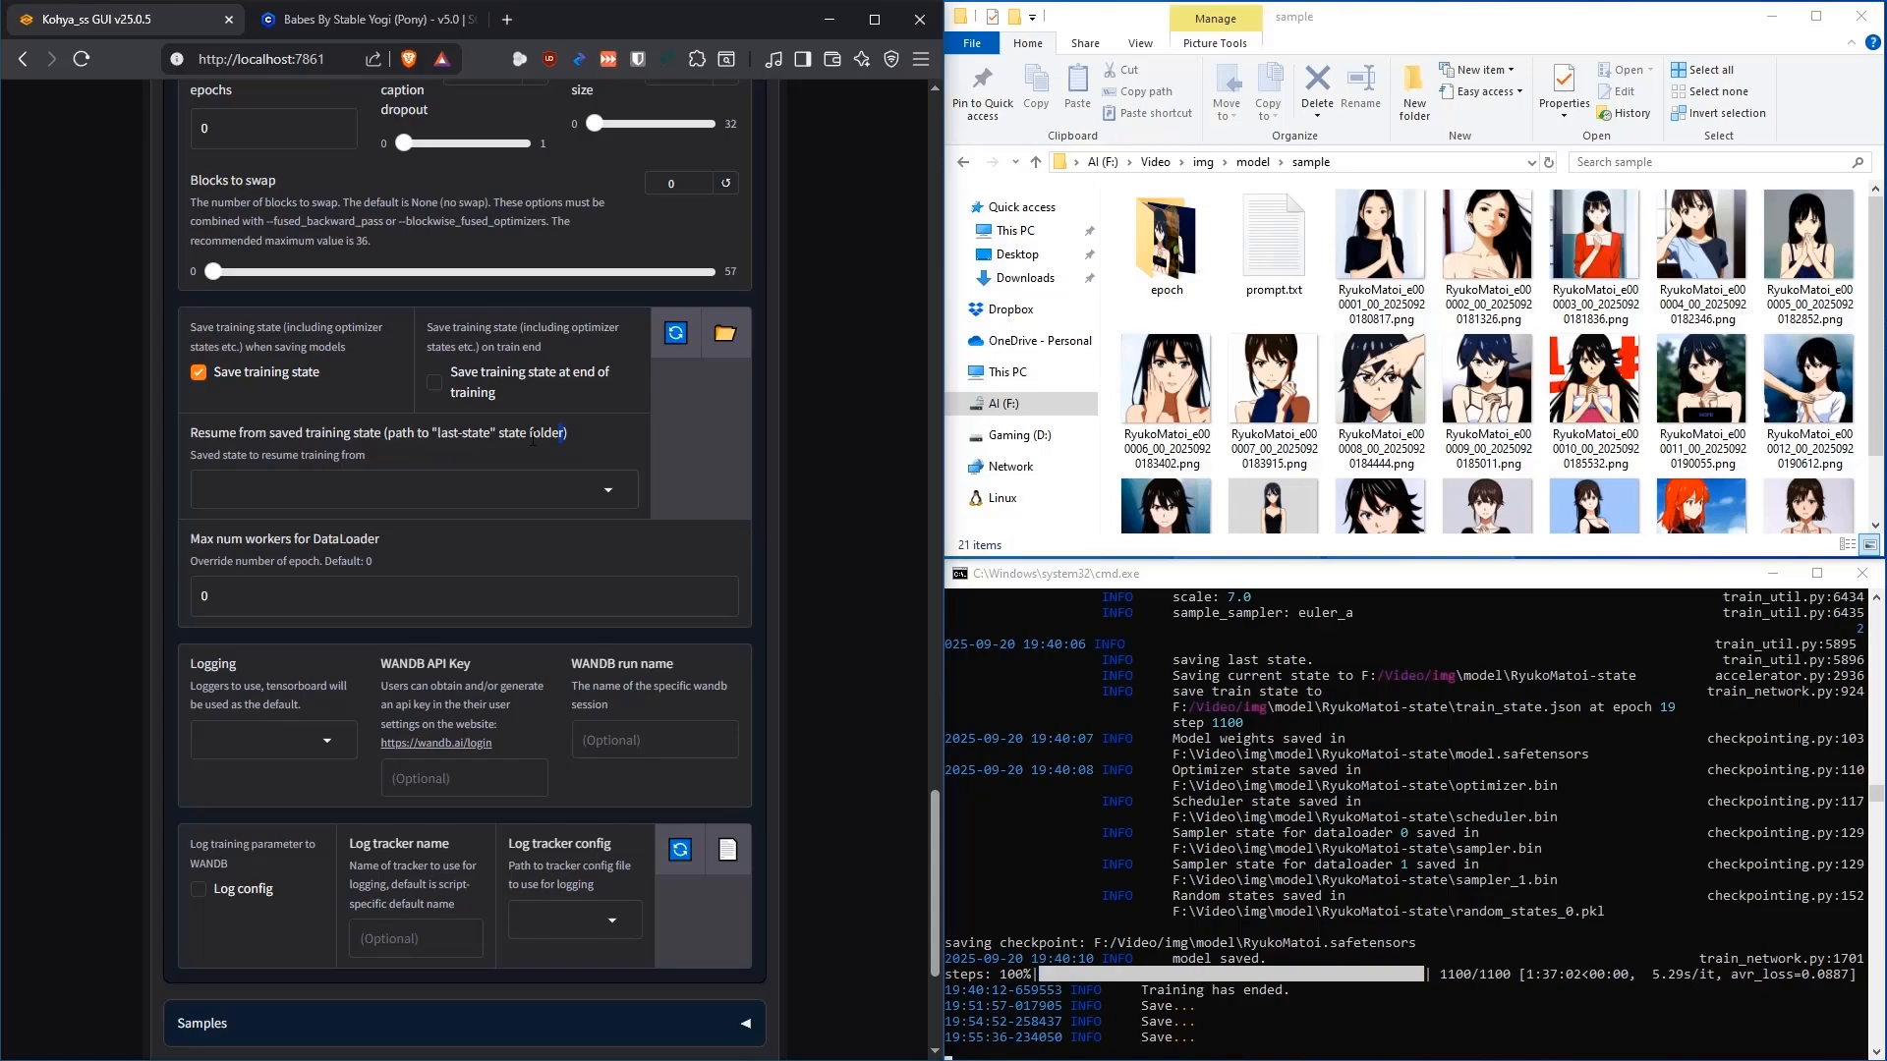
{"action": "left_click_drag", "start_coordinate": [569, 437], "coordinate": [431, 436]}
{"action": "left_click", "coordinate": [465, 437]}
Set 'Resume from saved training state' to the folder F:/Video/img/model/RyukoMatoi-state
{"action": "left_click", "coordinate": [726, 336]}
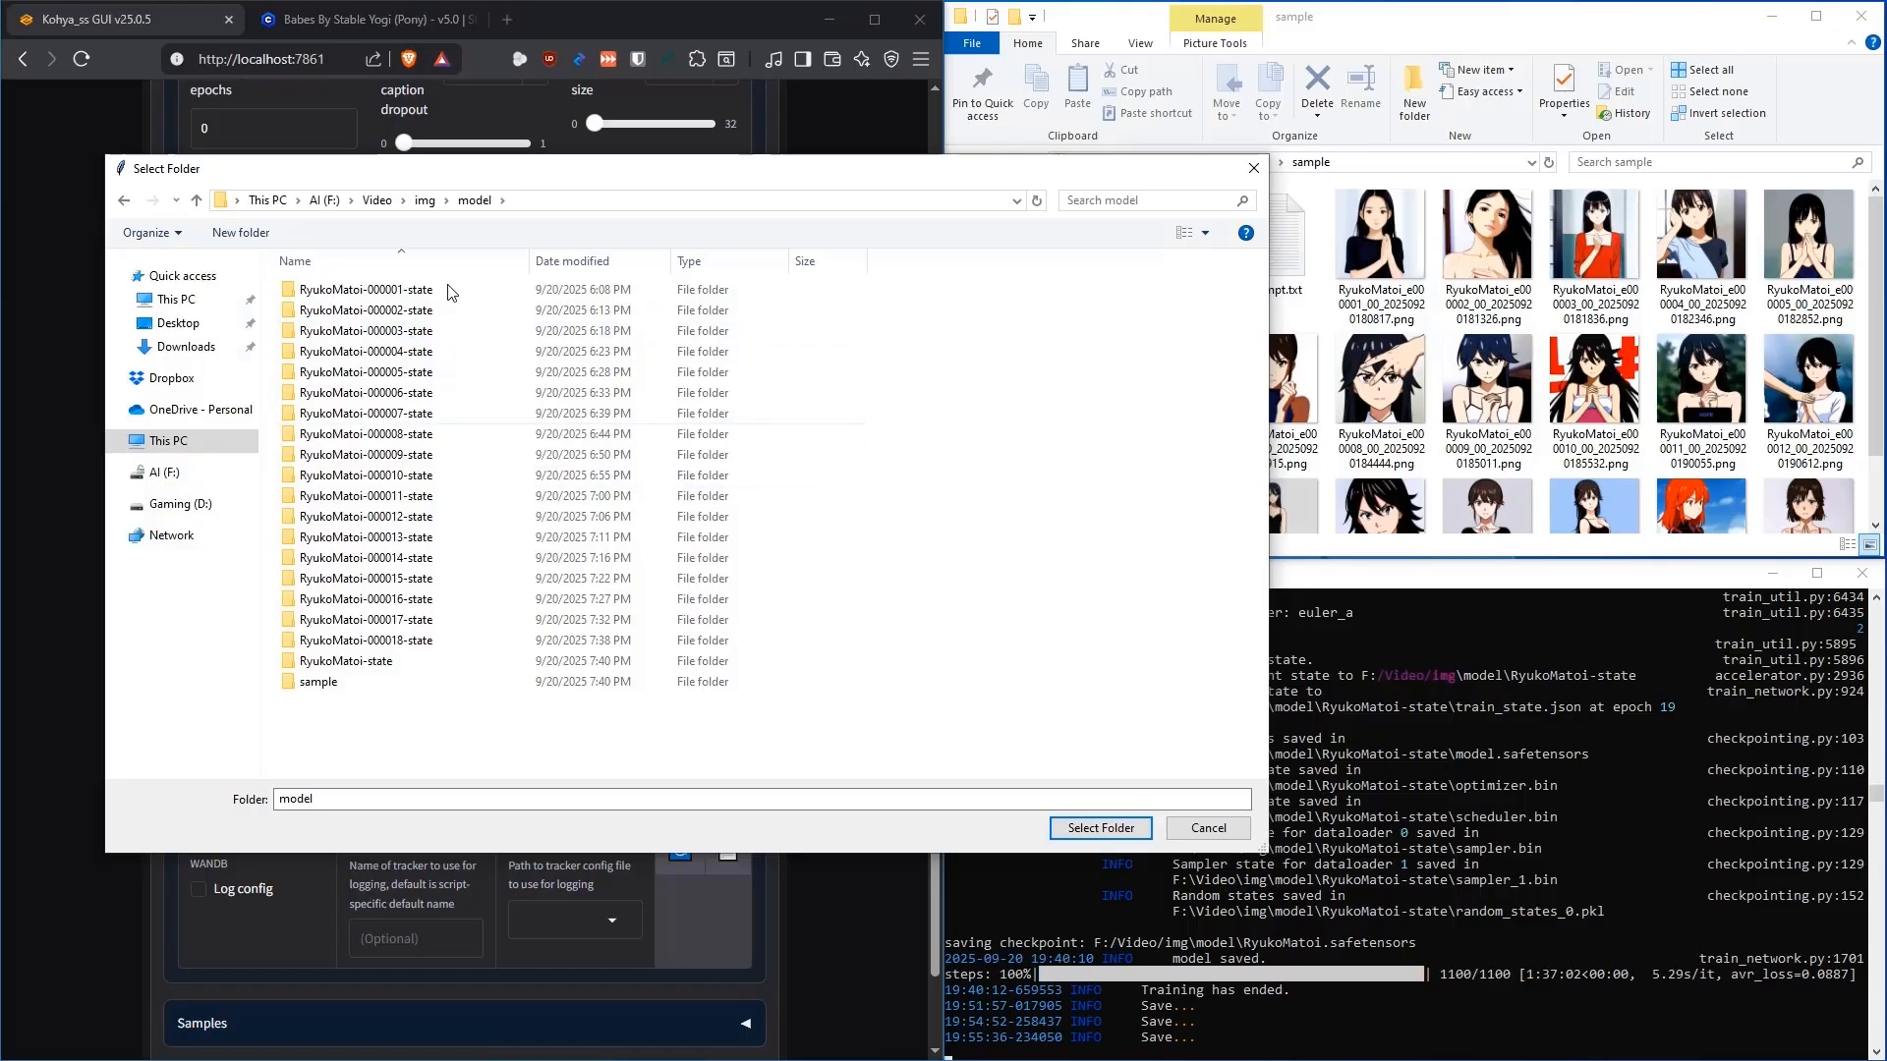
{"action": "left_click", "coordinate": [358, 667]}
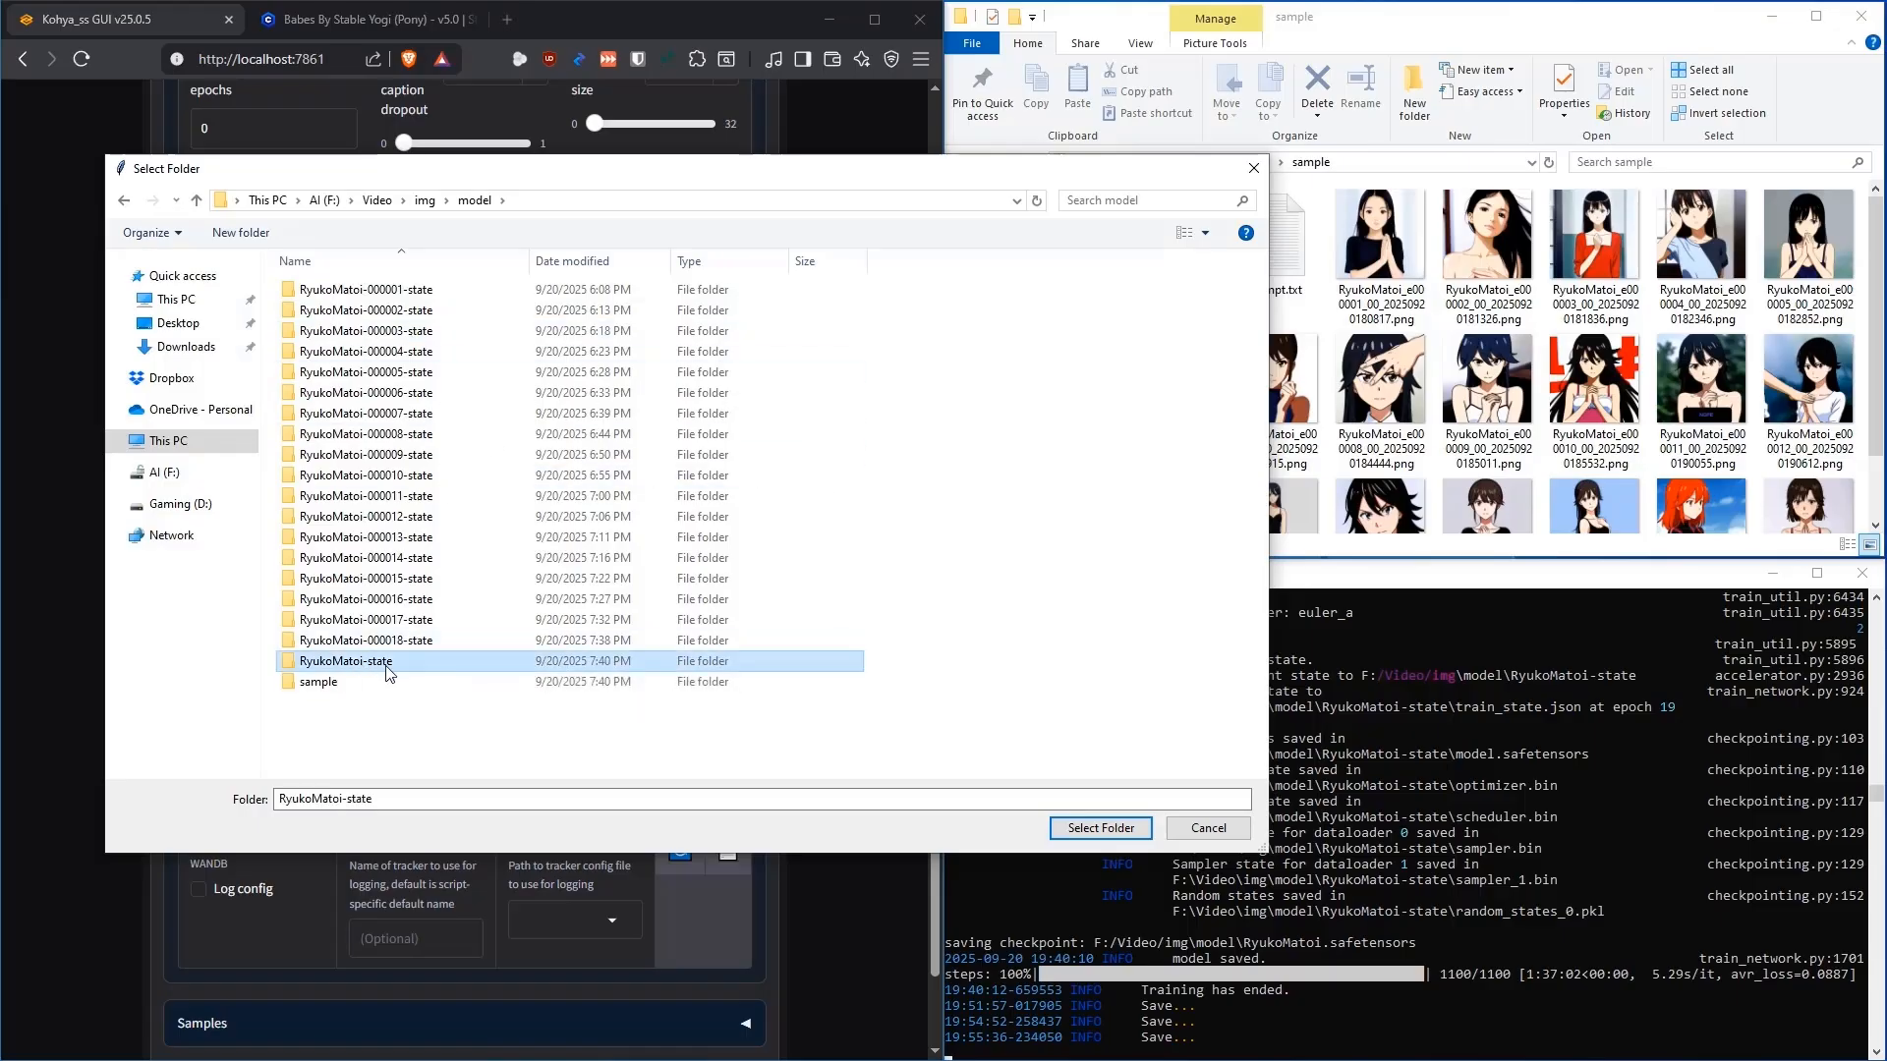
{"action": "double_click", "coordinate": [344, 666]}
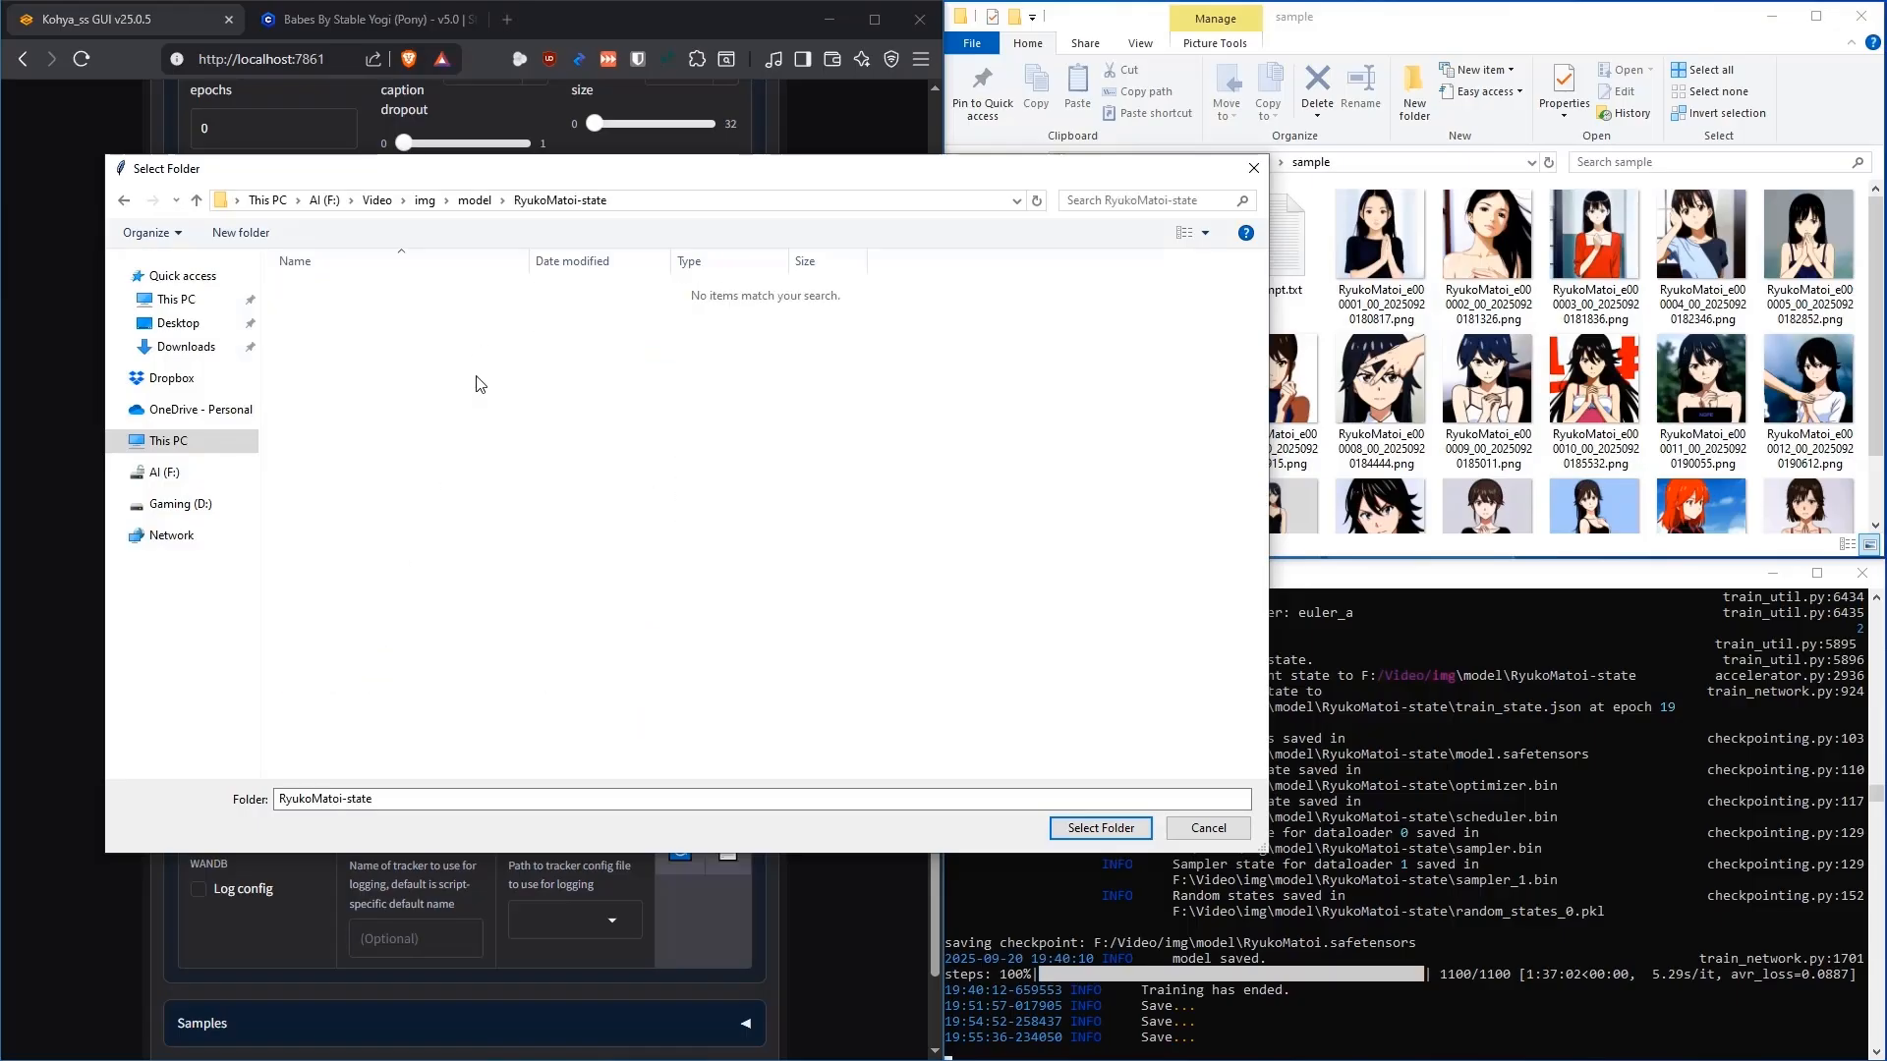
{"action": "left_click", "coordinate": [1127, 831]}
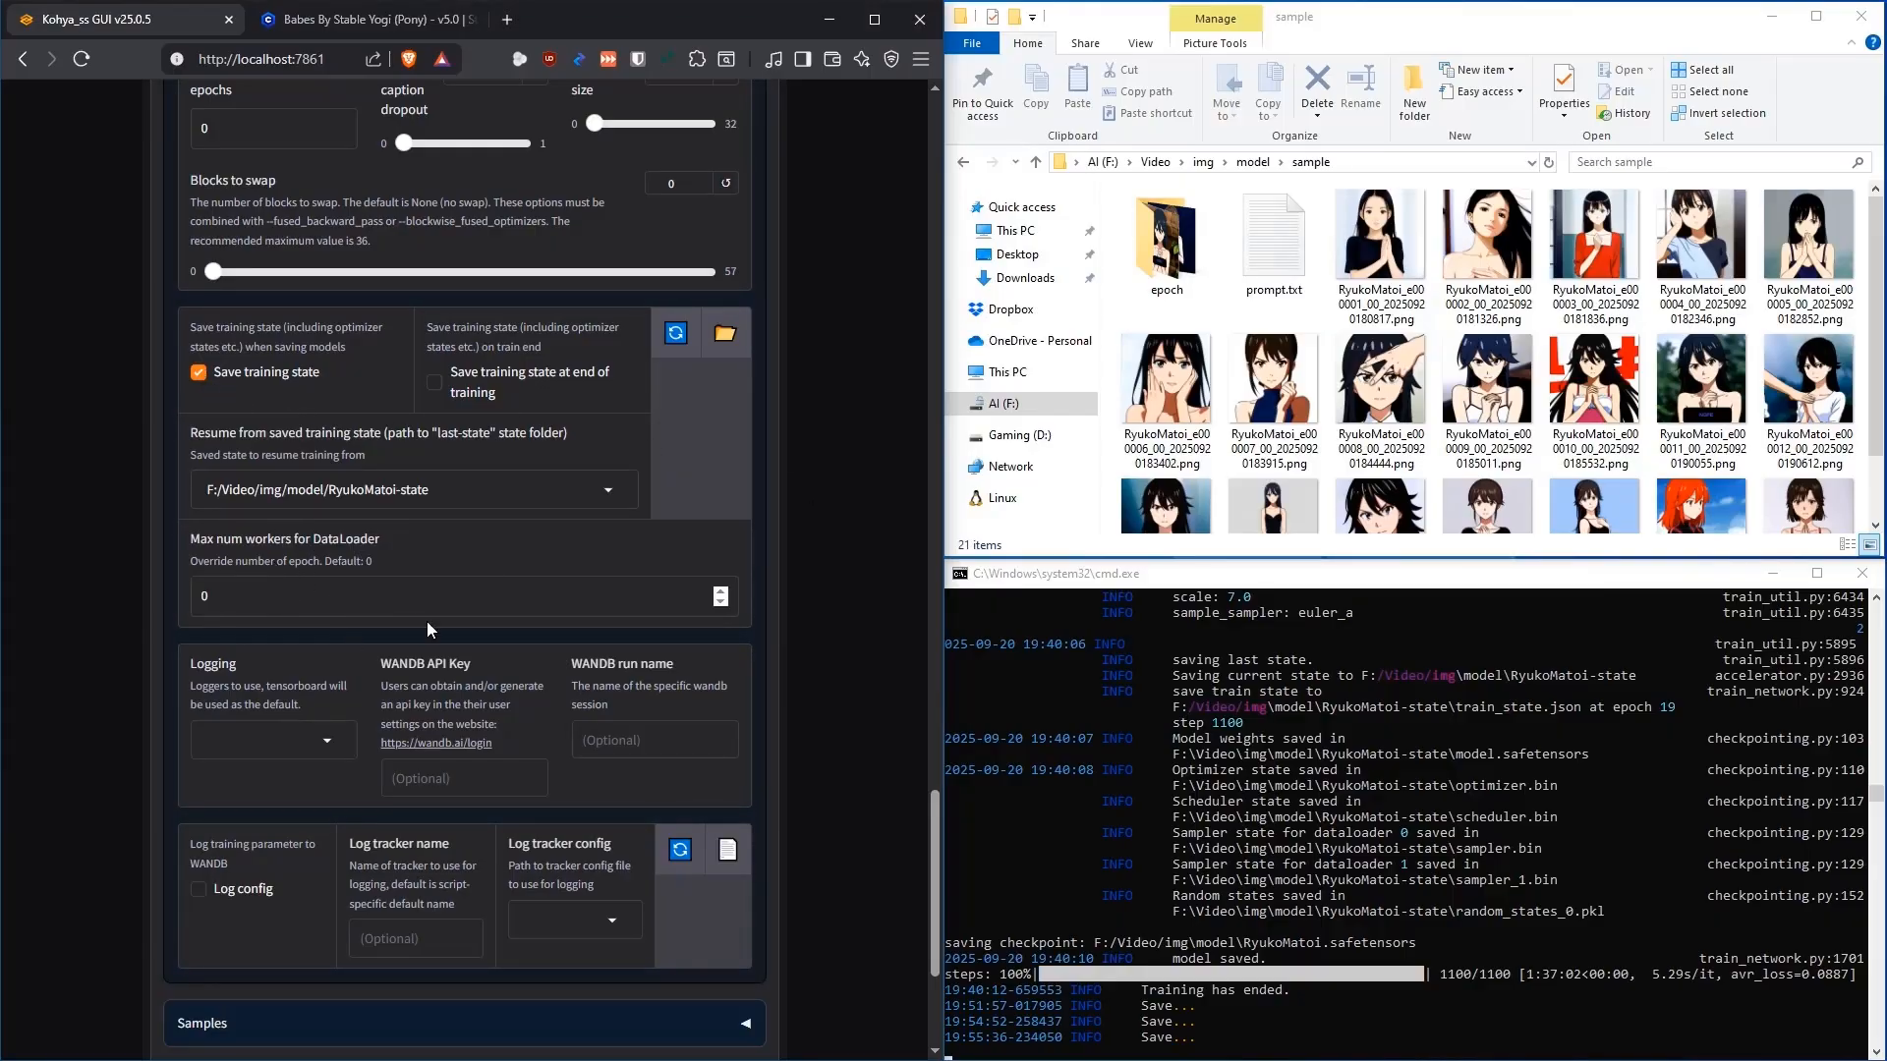
Fold away the Advanced and Parameters sections and start the resumed RyukoMatoi-2 training
{"action": "scroll", "coordinate": [816, 486], "scroll_direction": "down", "scroll_amount": 2}
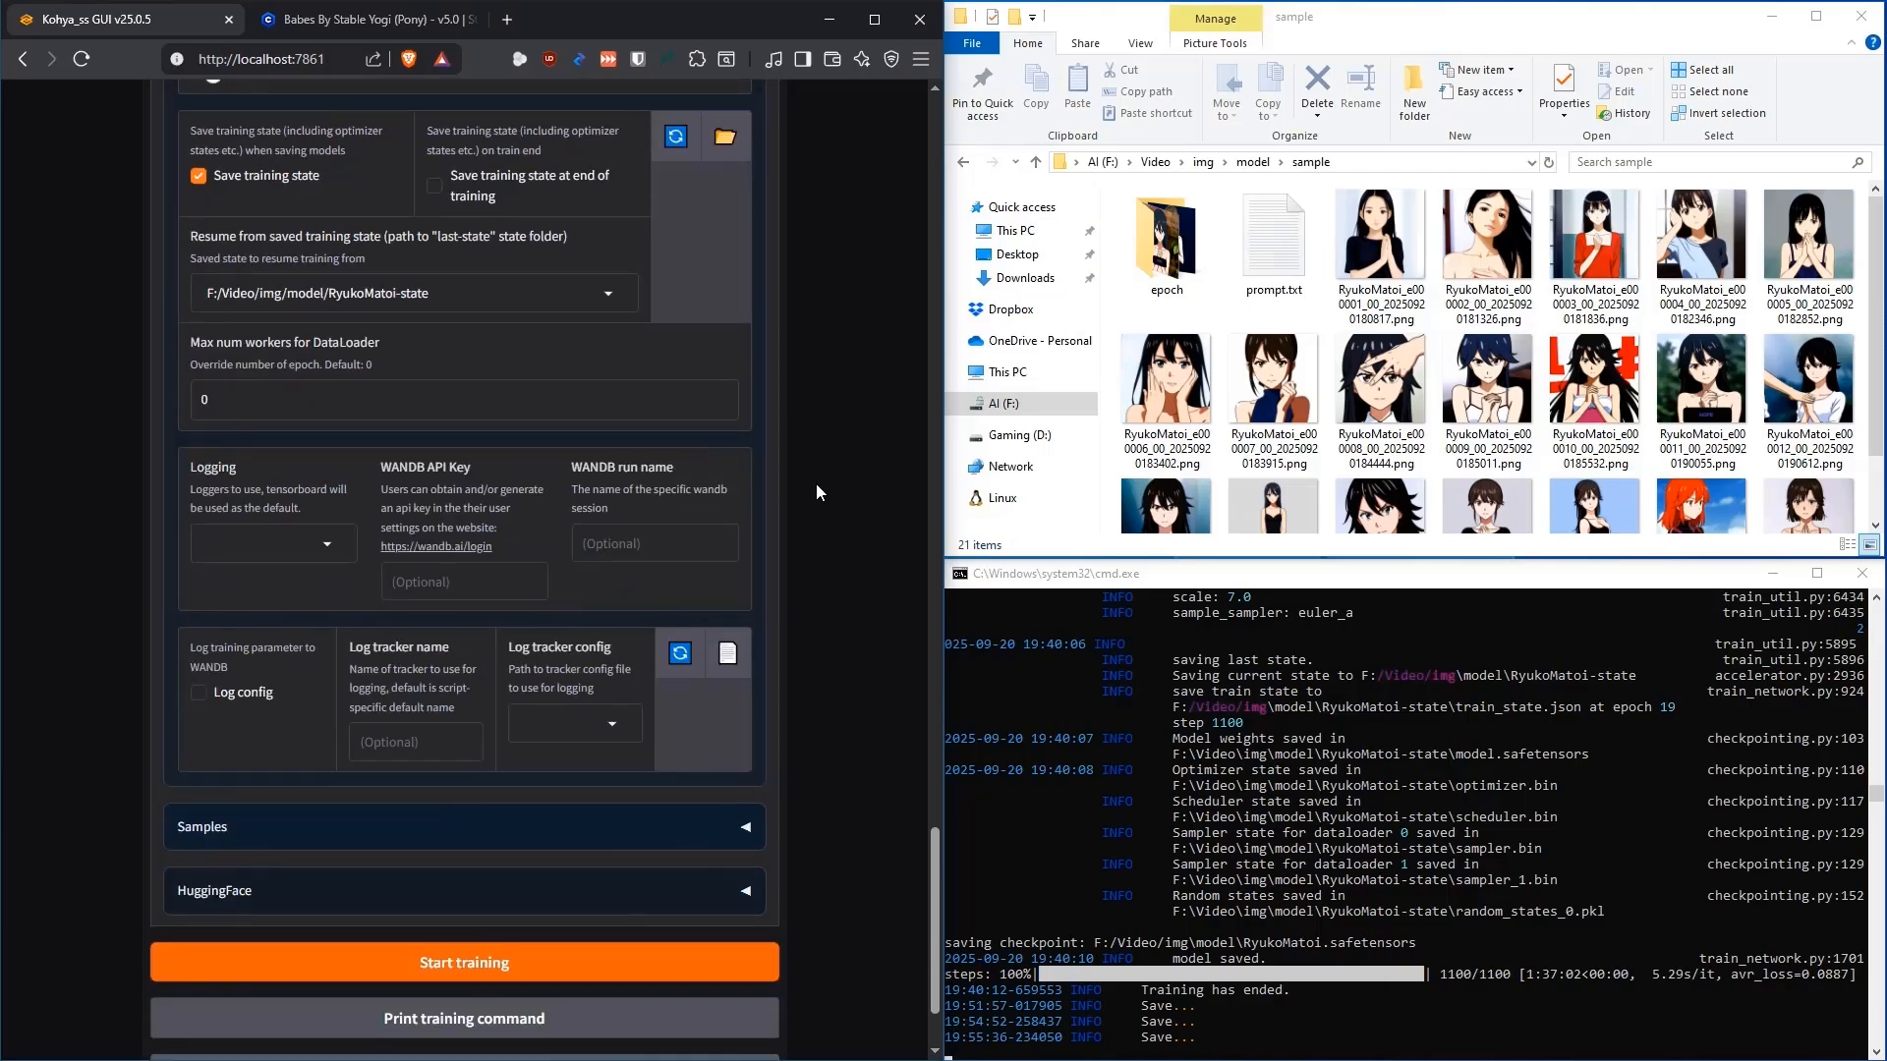
{"action": "scroll", "coordinate": [799, 492], "scroll_direction": "up", "scroll_amount": 15}
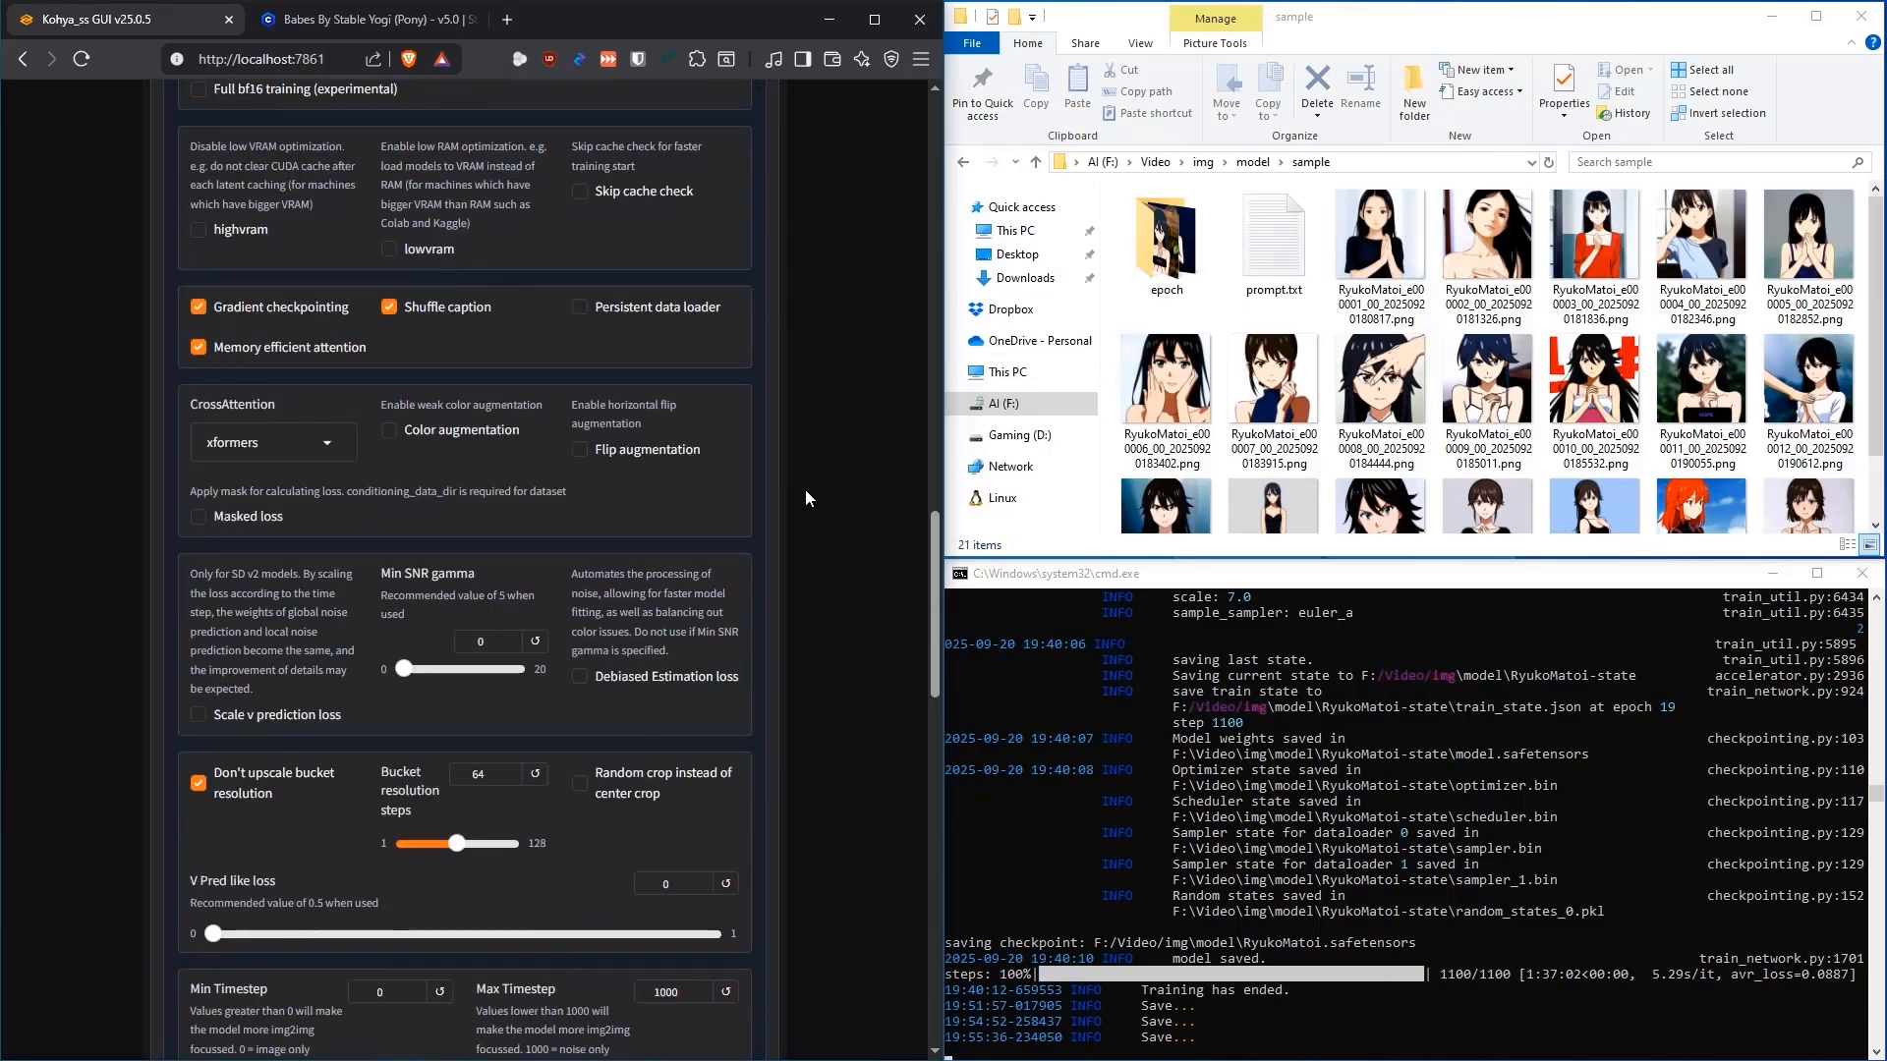
{"action": "scroll", "coordinate": [811, 490], "scroll_direction": "up", "scroll_amount": 6}
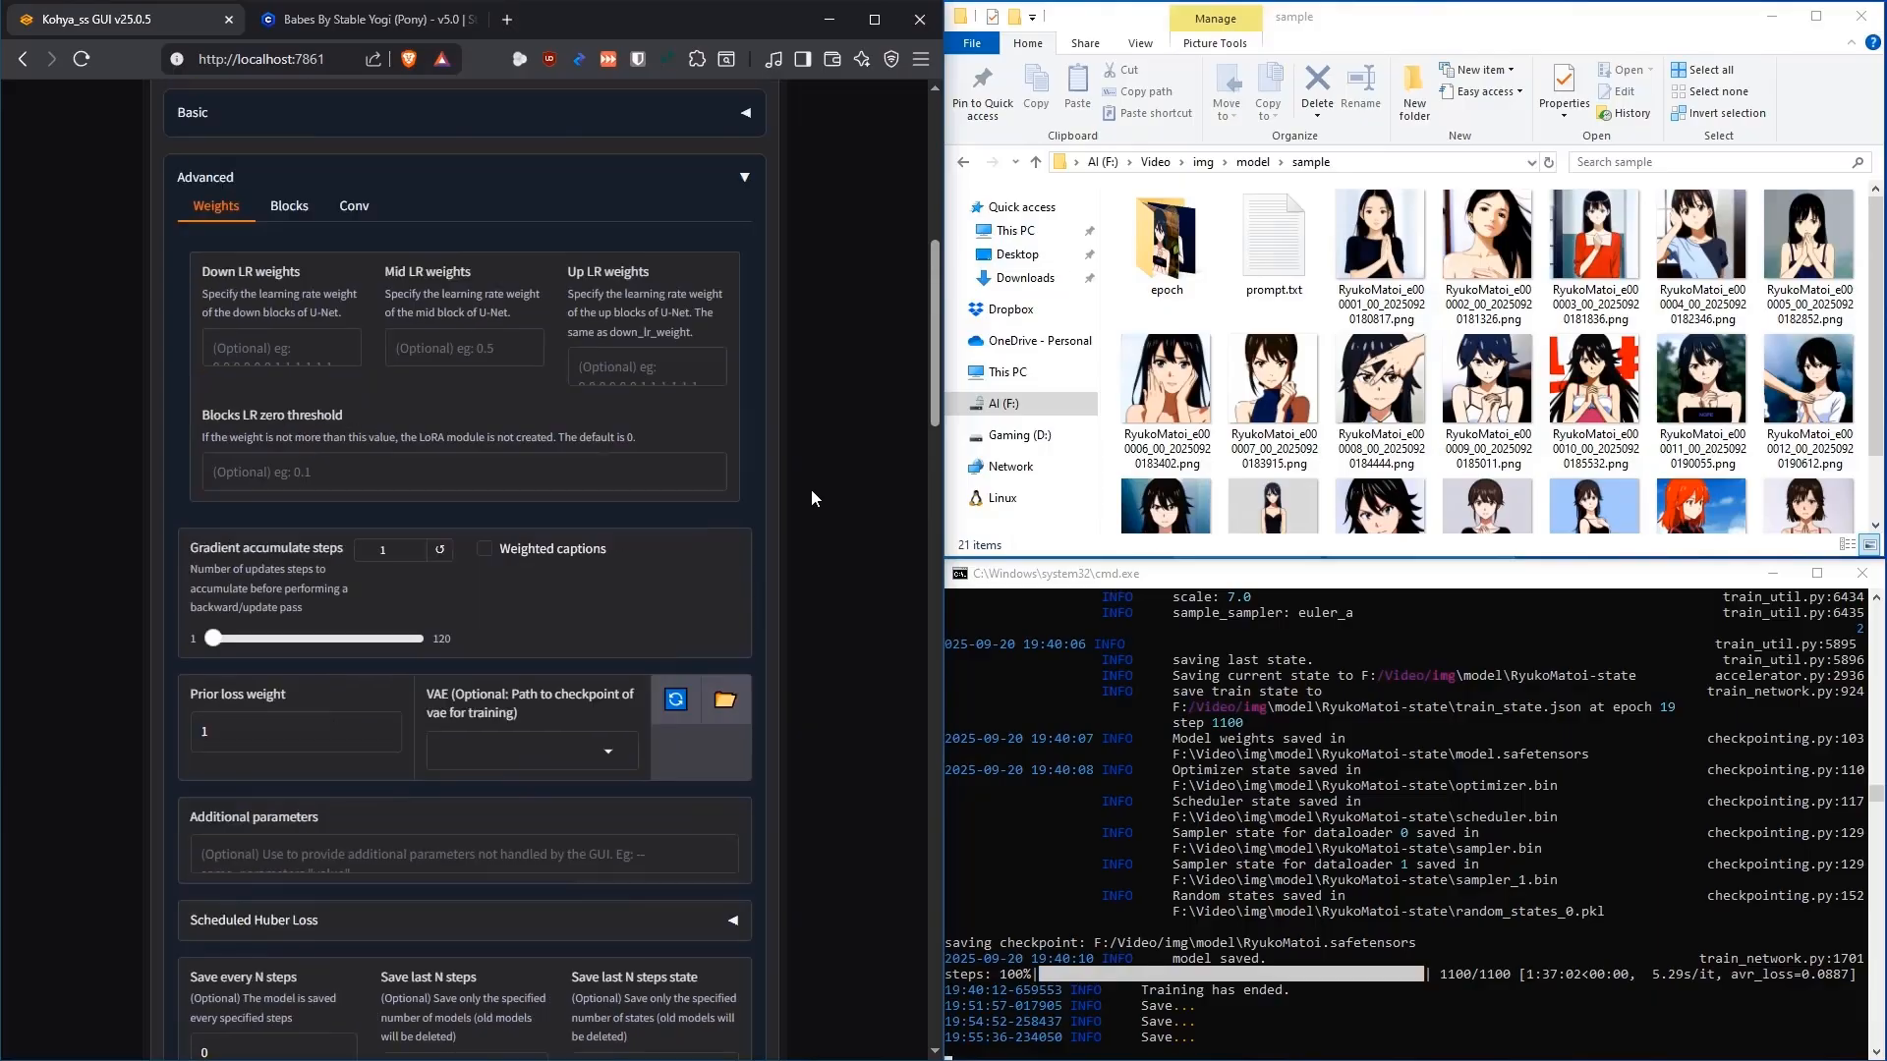
{"action": "left_click", "coordinate": [749, 531]}
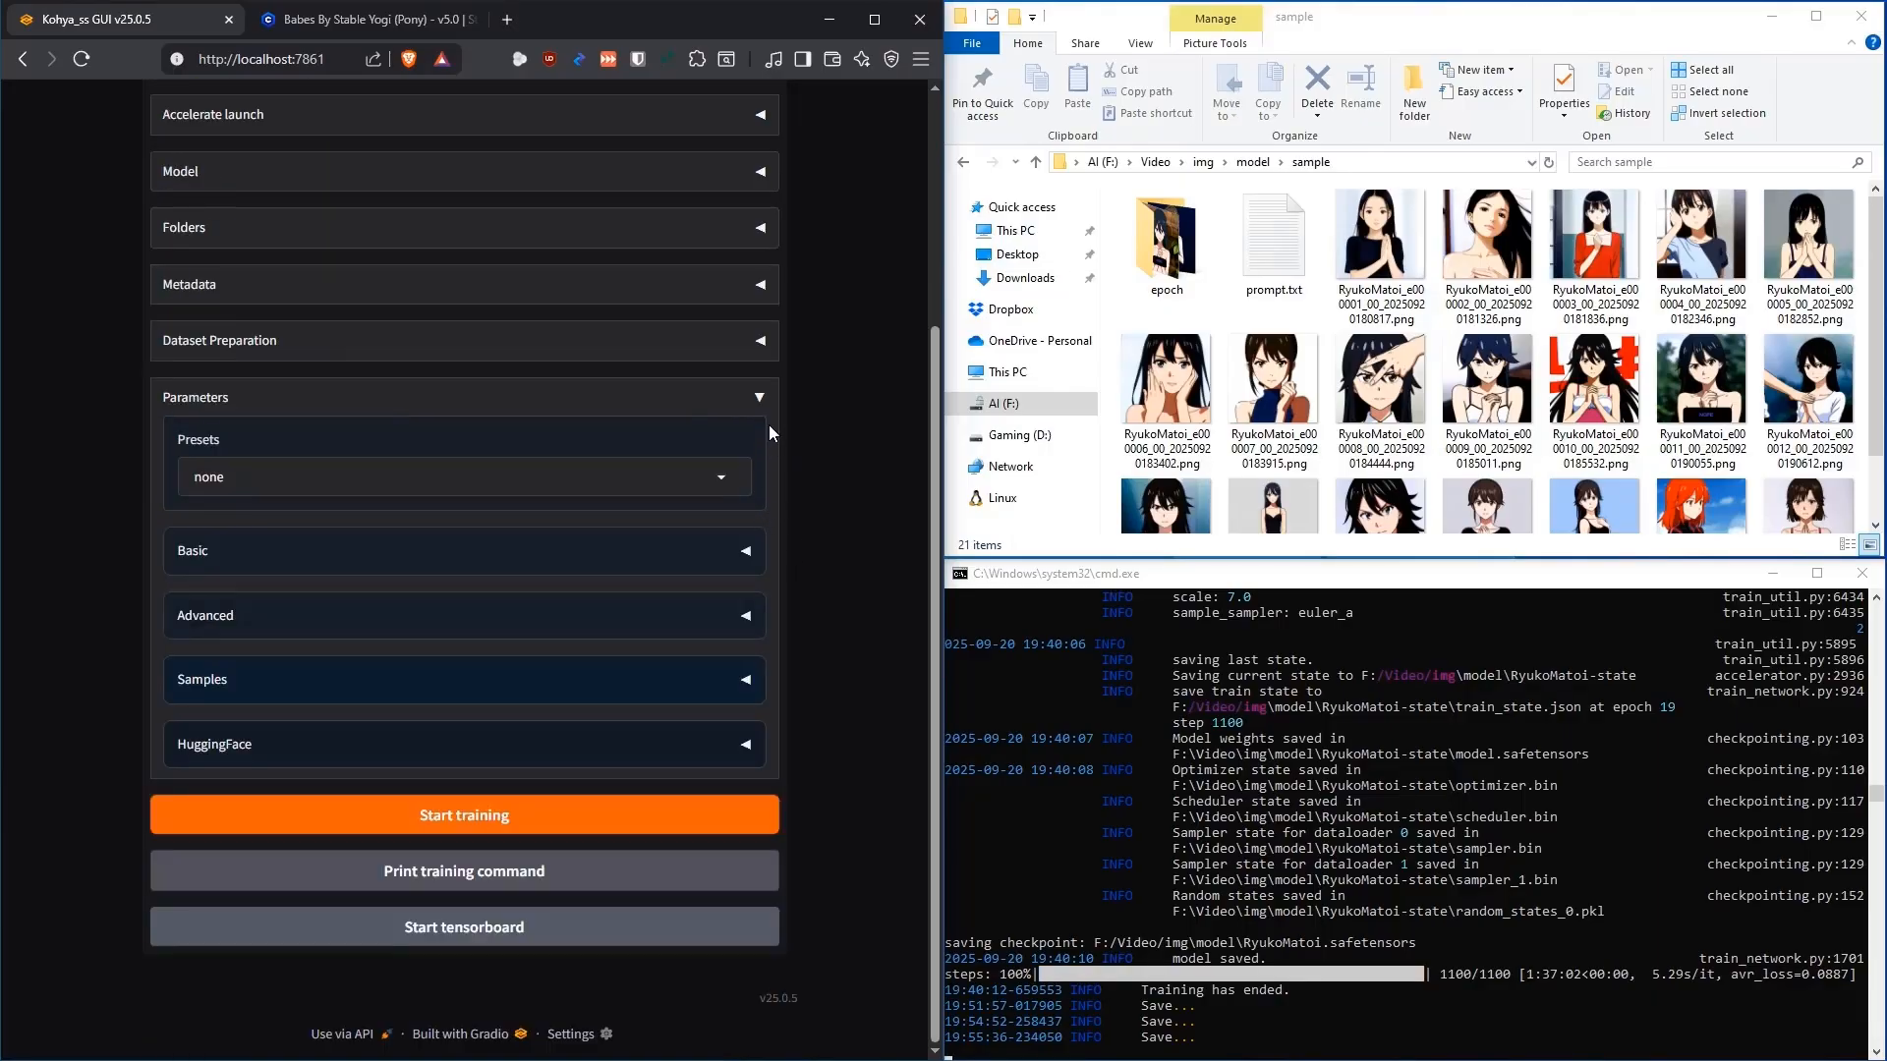
{"action": "left_click", "coordinate": [758, 398]}
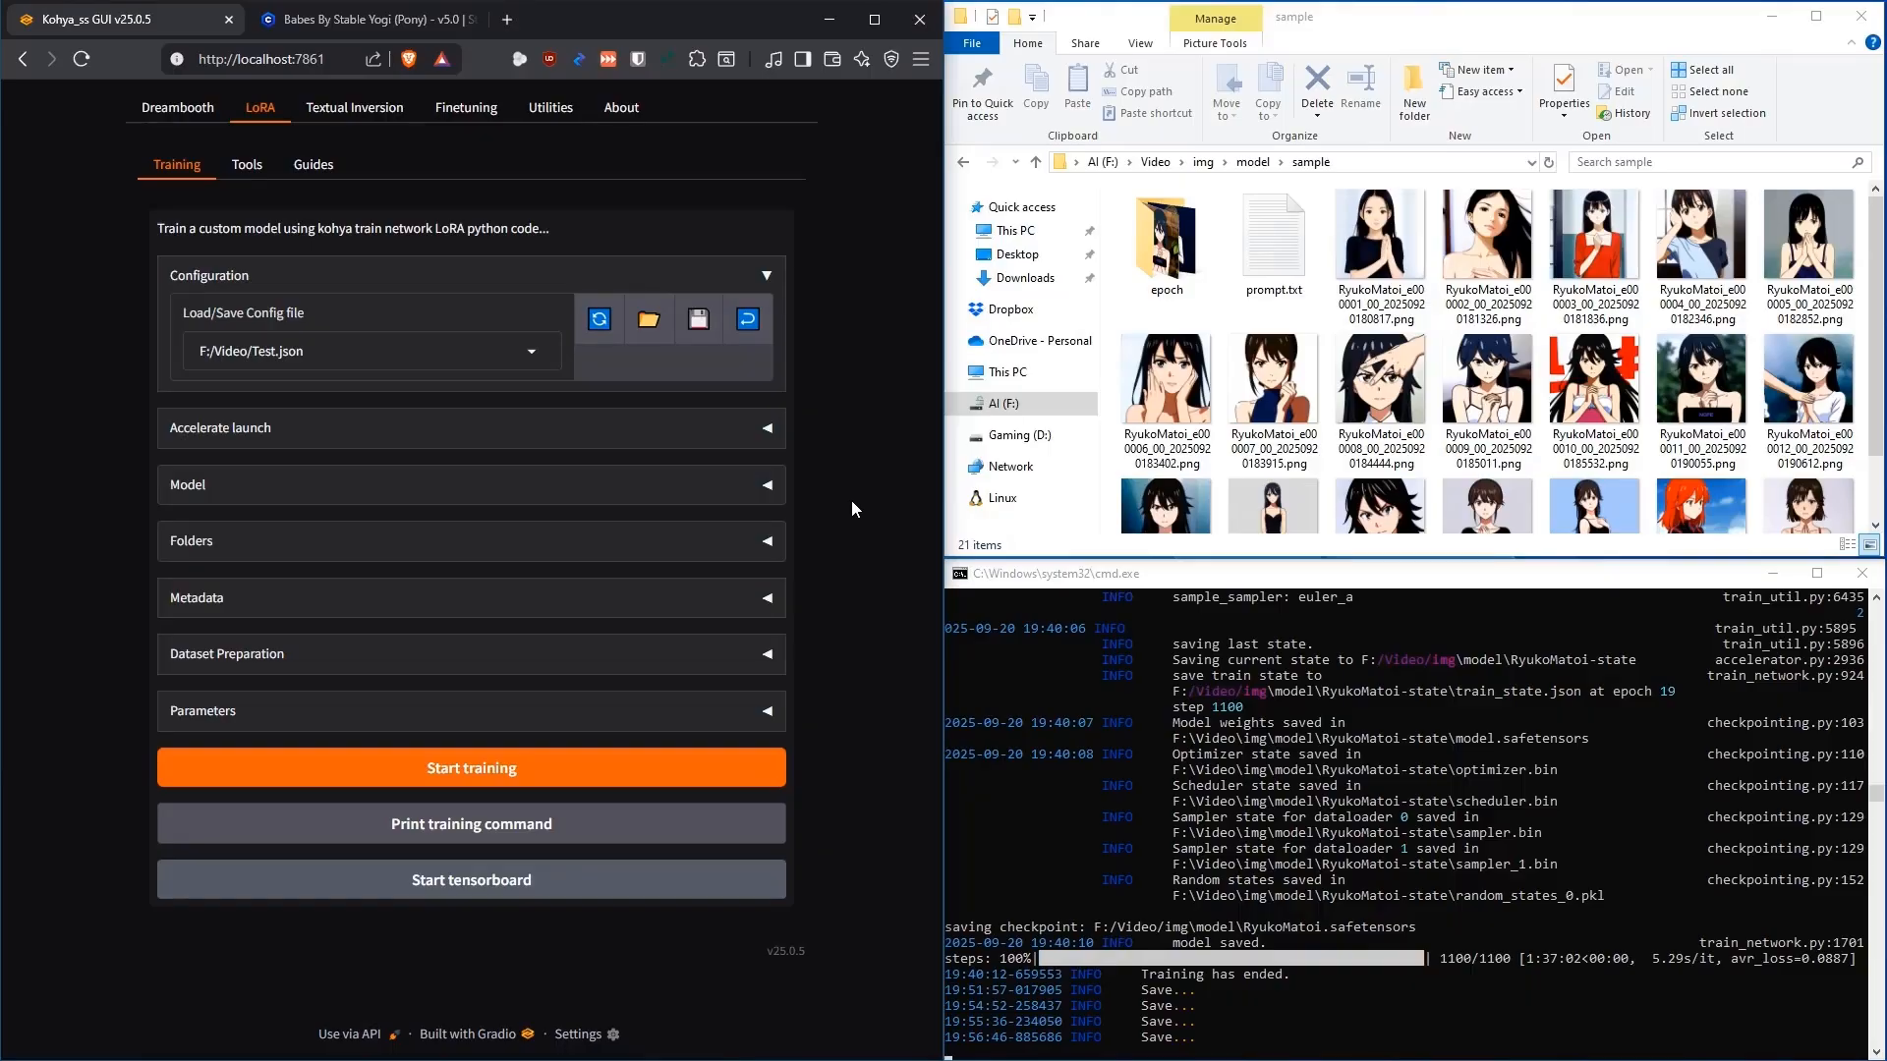
{"action": "scroll", "coordinate": [1456, 388], "scroll_direction": "down", "scroll_amount": 1}
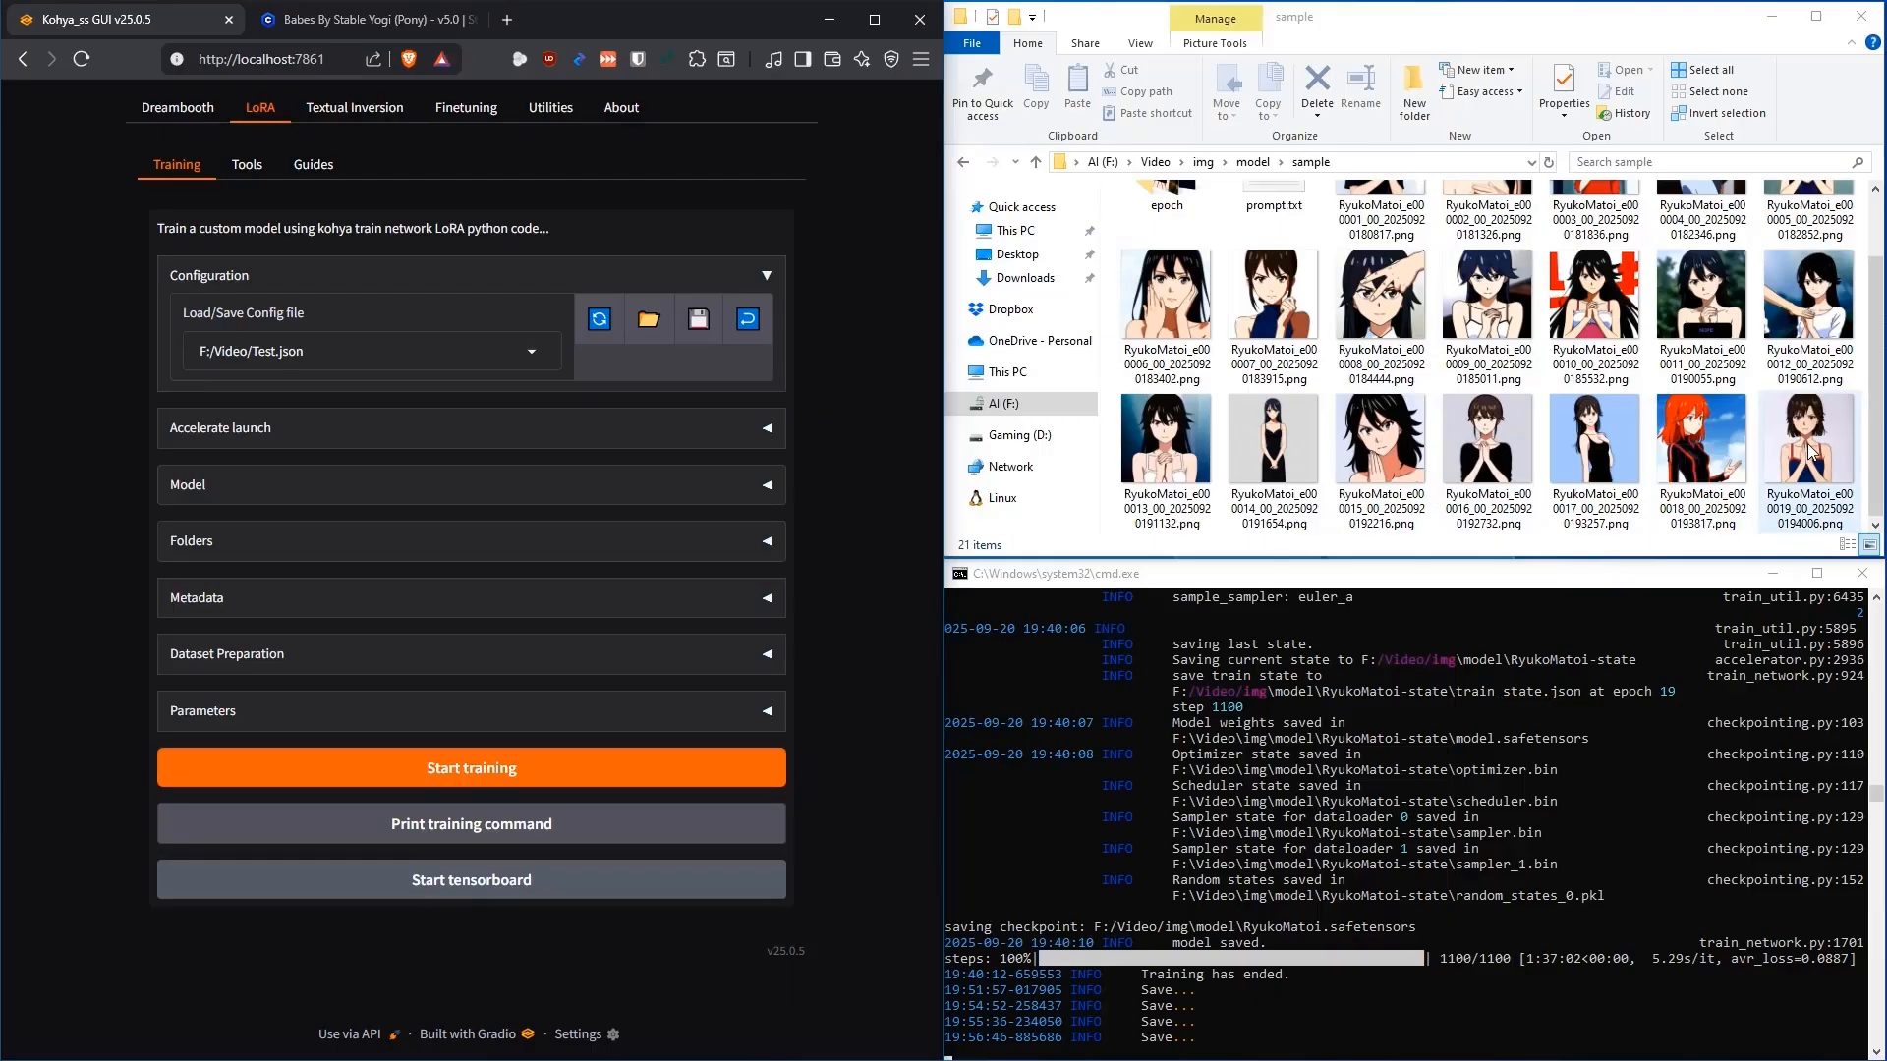
{"action": "left_click", "coordinate": [610, 770]}
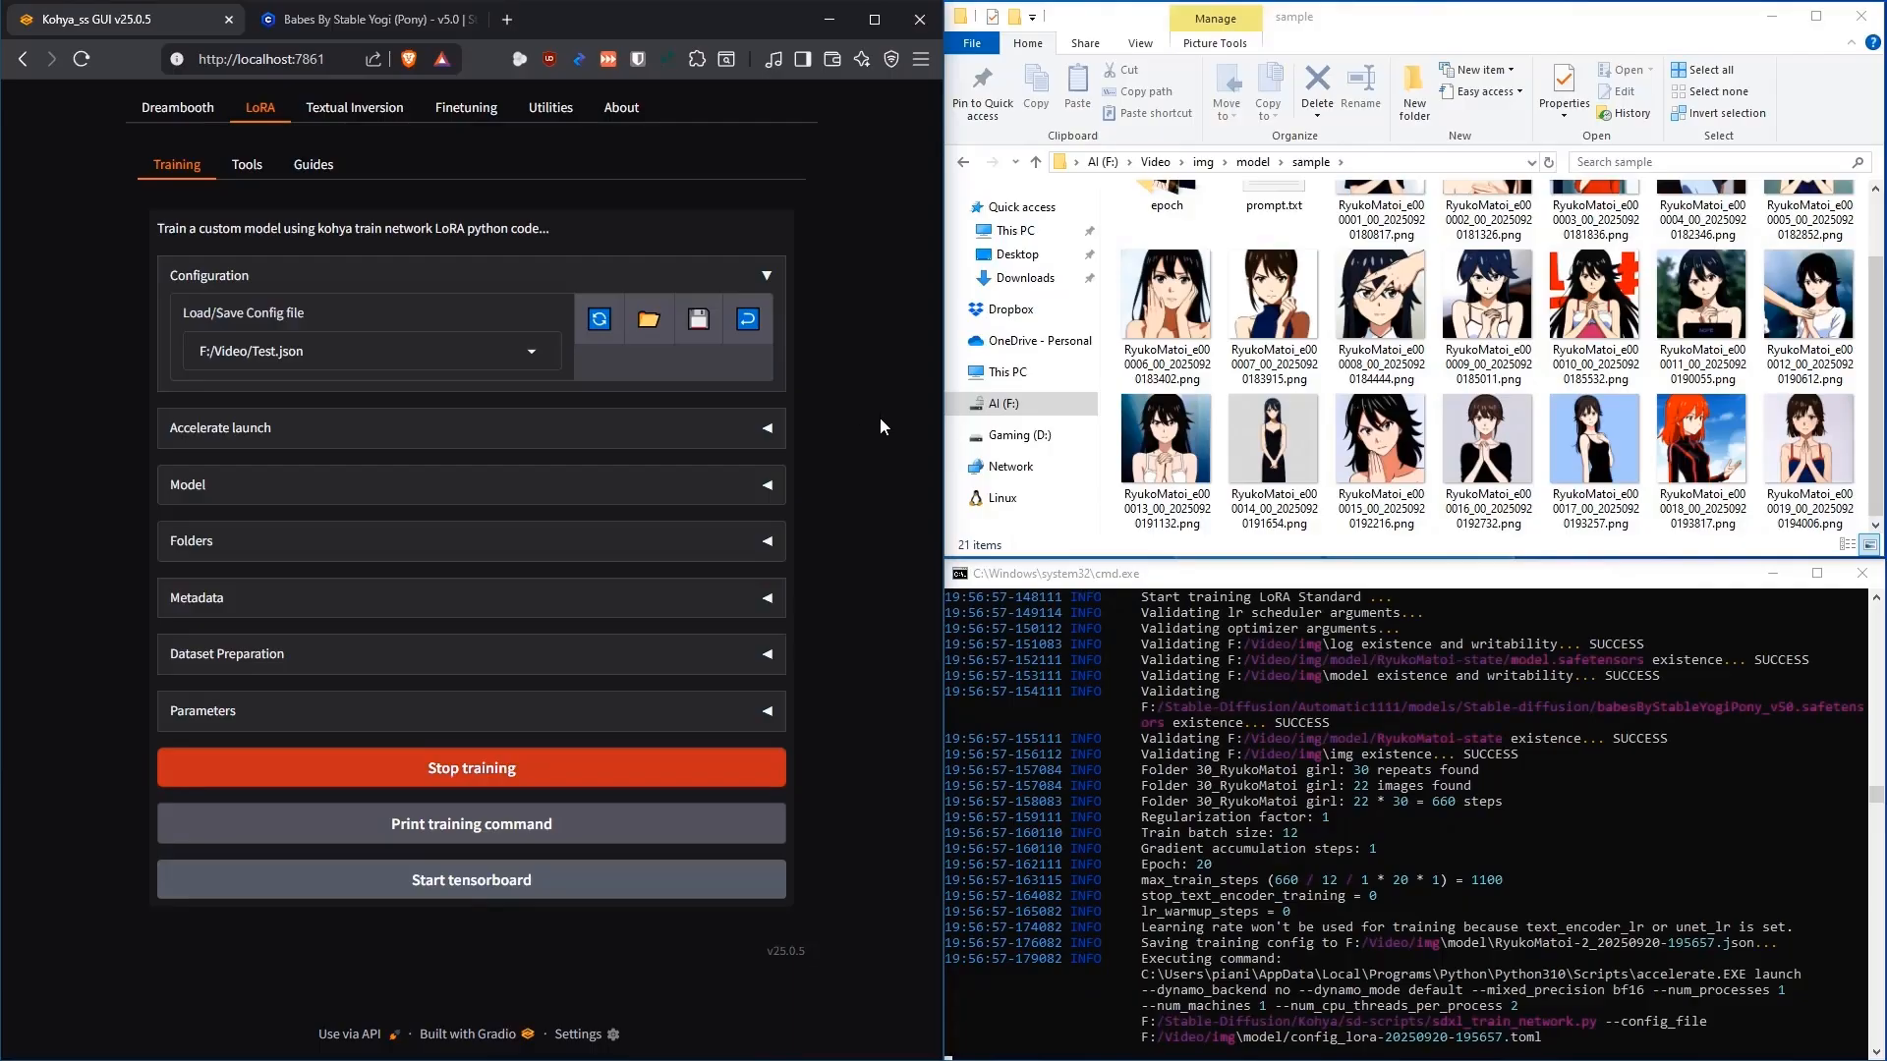
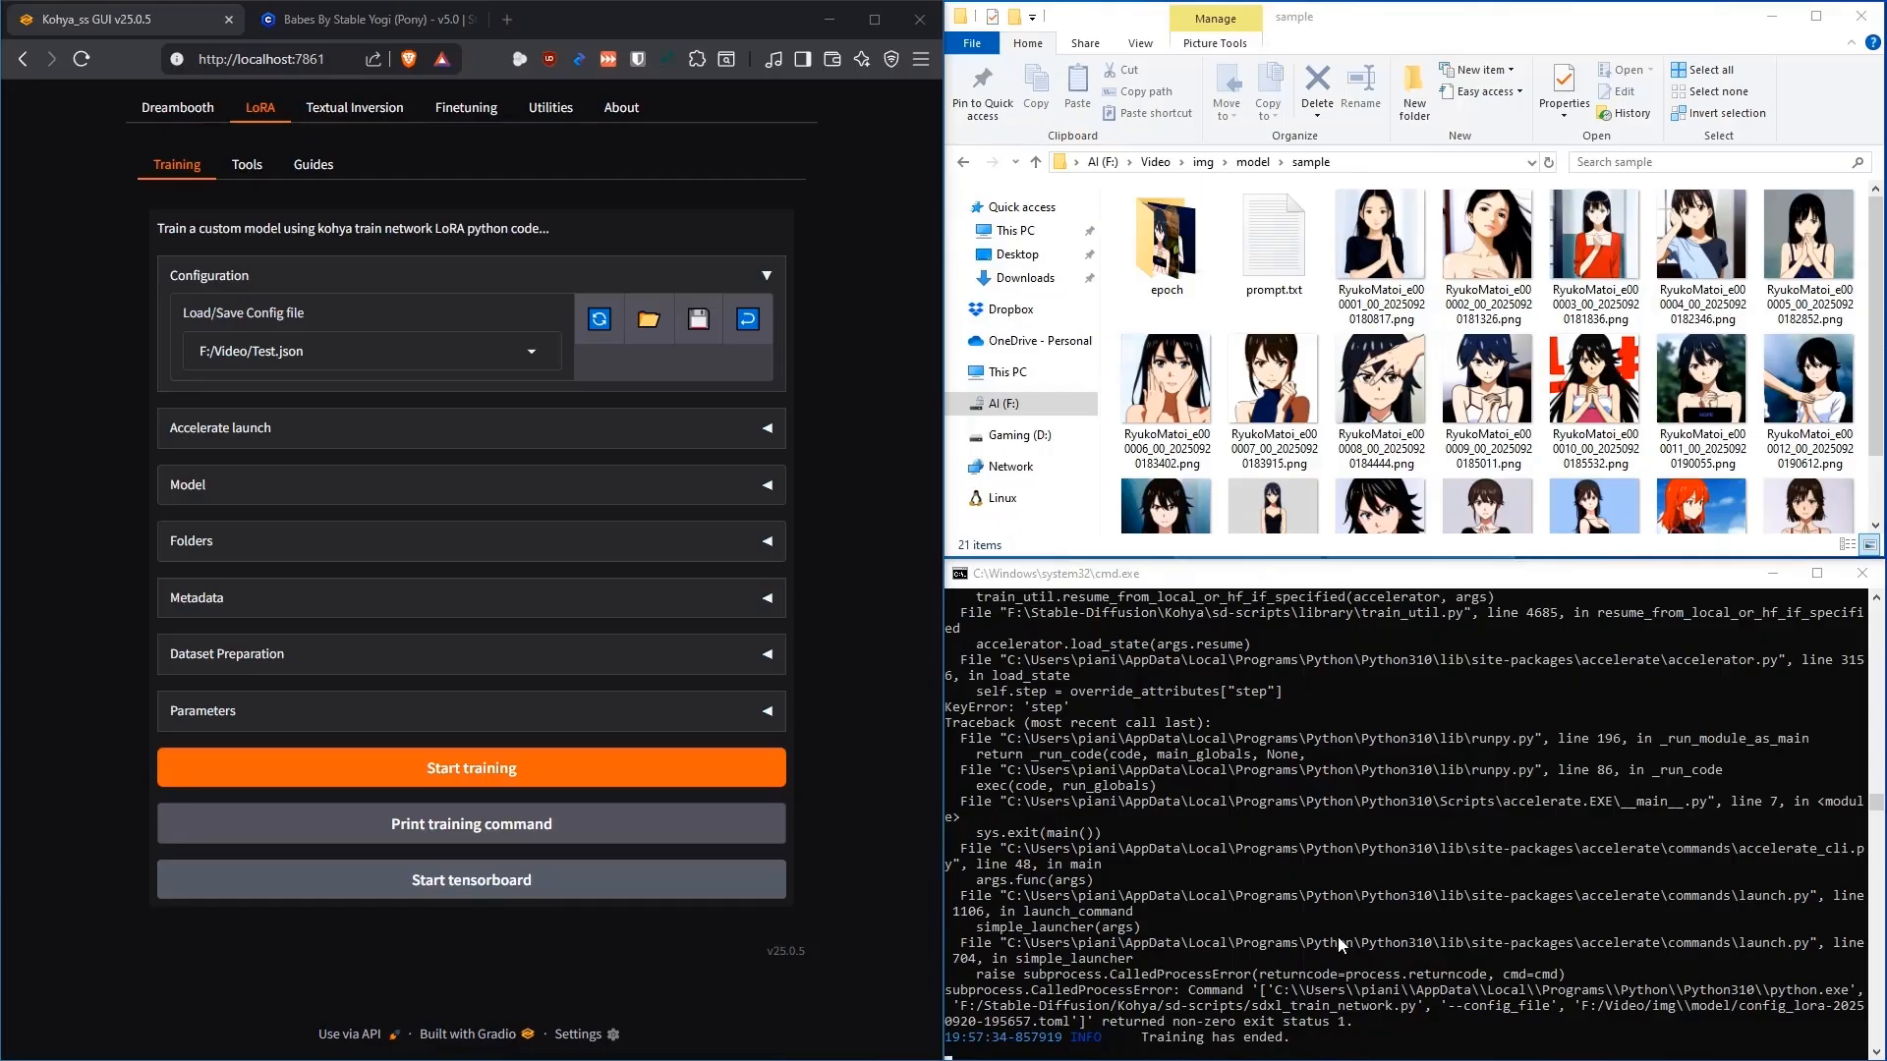
Delete random_states_0.pkl from RyukoMatoi-state, keeping the model, optimizer, scheduler and train state files
{"action": "scroll", "coordinate": [1430, 849], "scroll_direction": "up", "scroll_amount": 8}
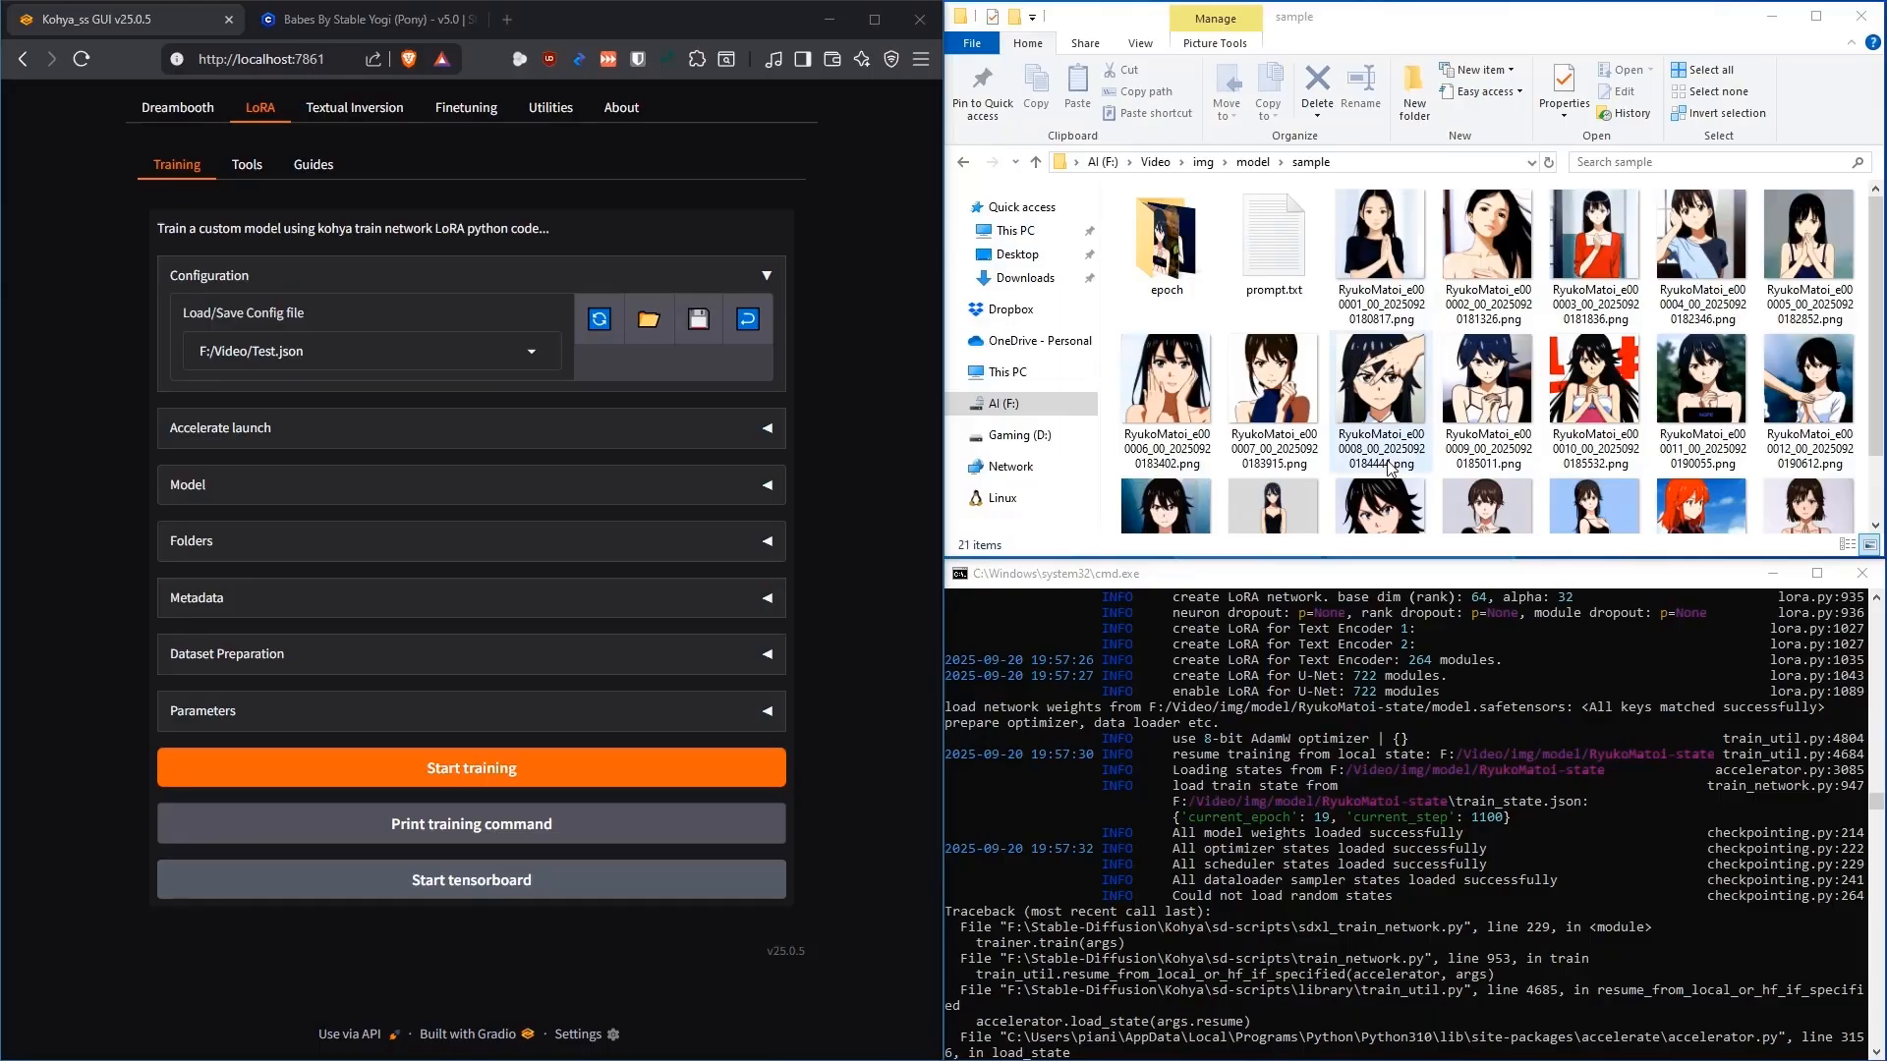
{"action": "left_click", "coordinate": [965, 162]}
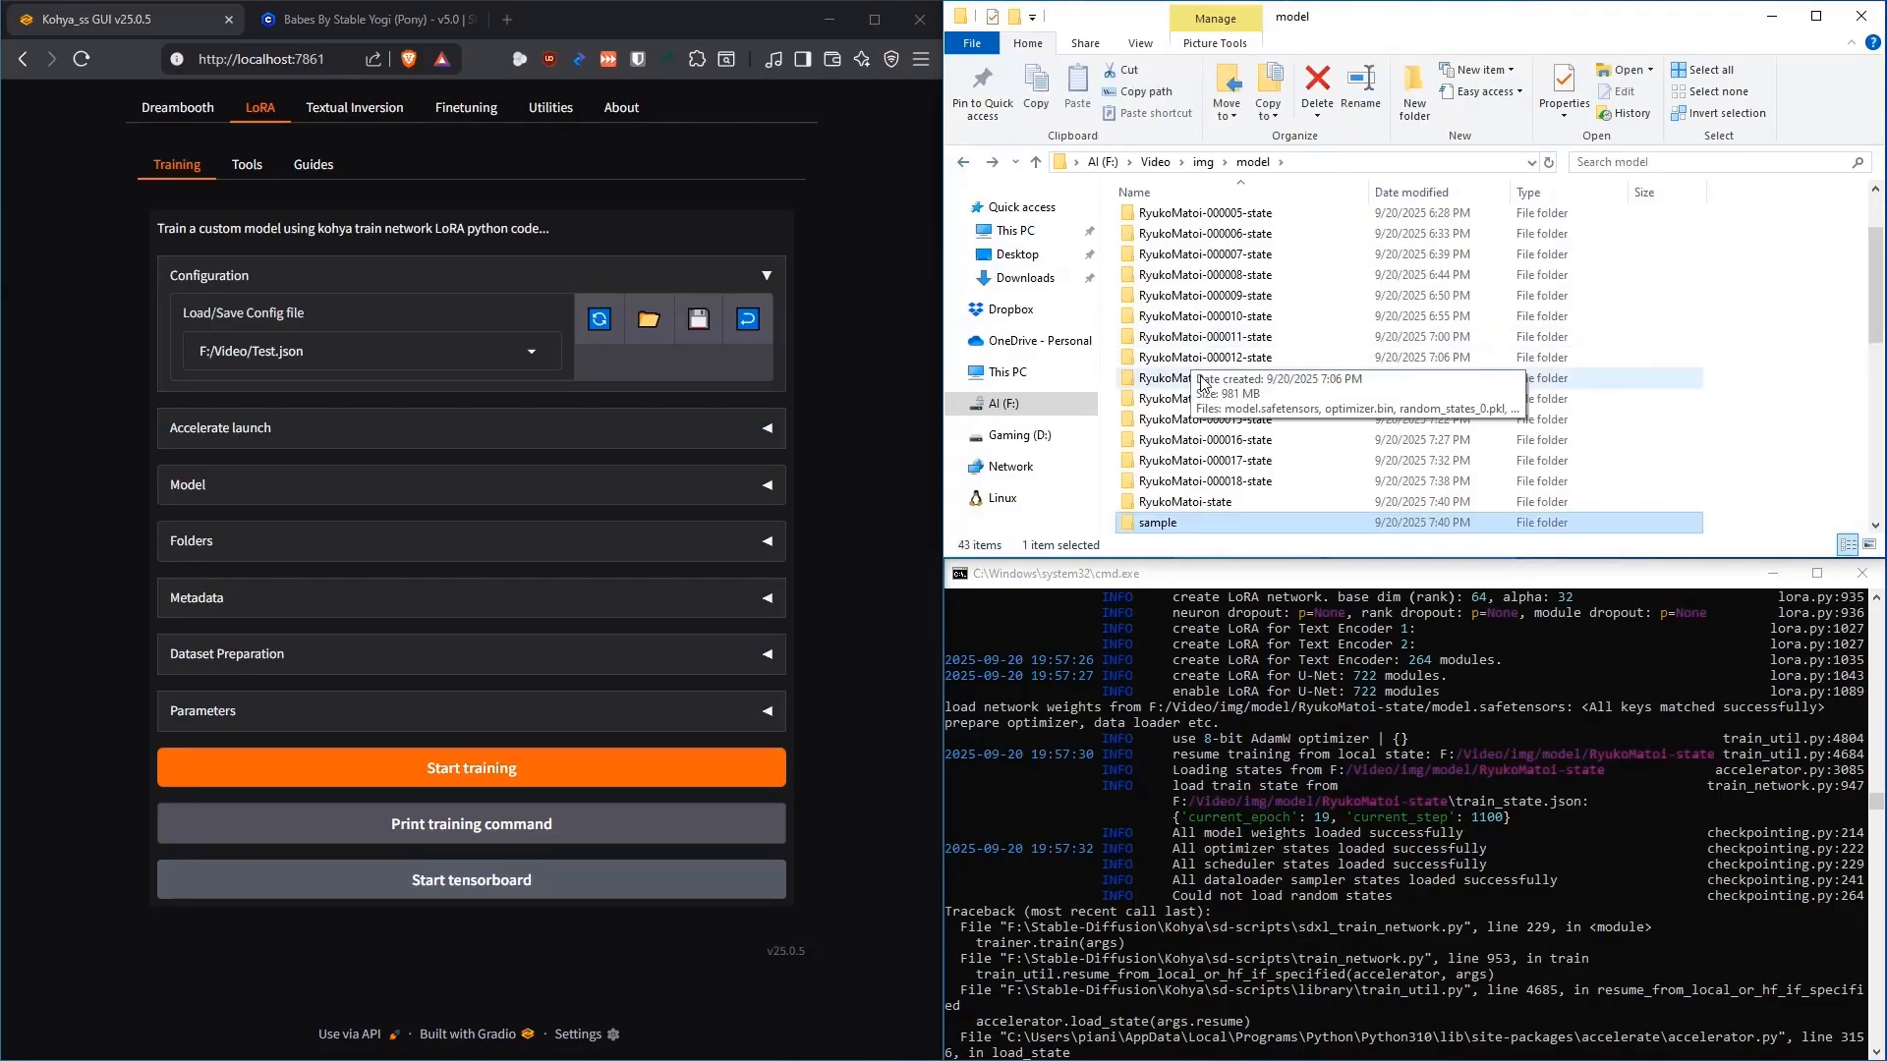
{"action": "double_click", "coordinate": [1218, 505]}
{"action": "left_click", "coordinate": [1147, 267]}
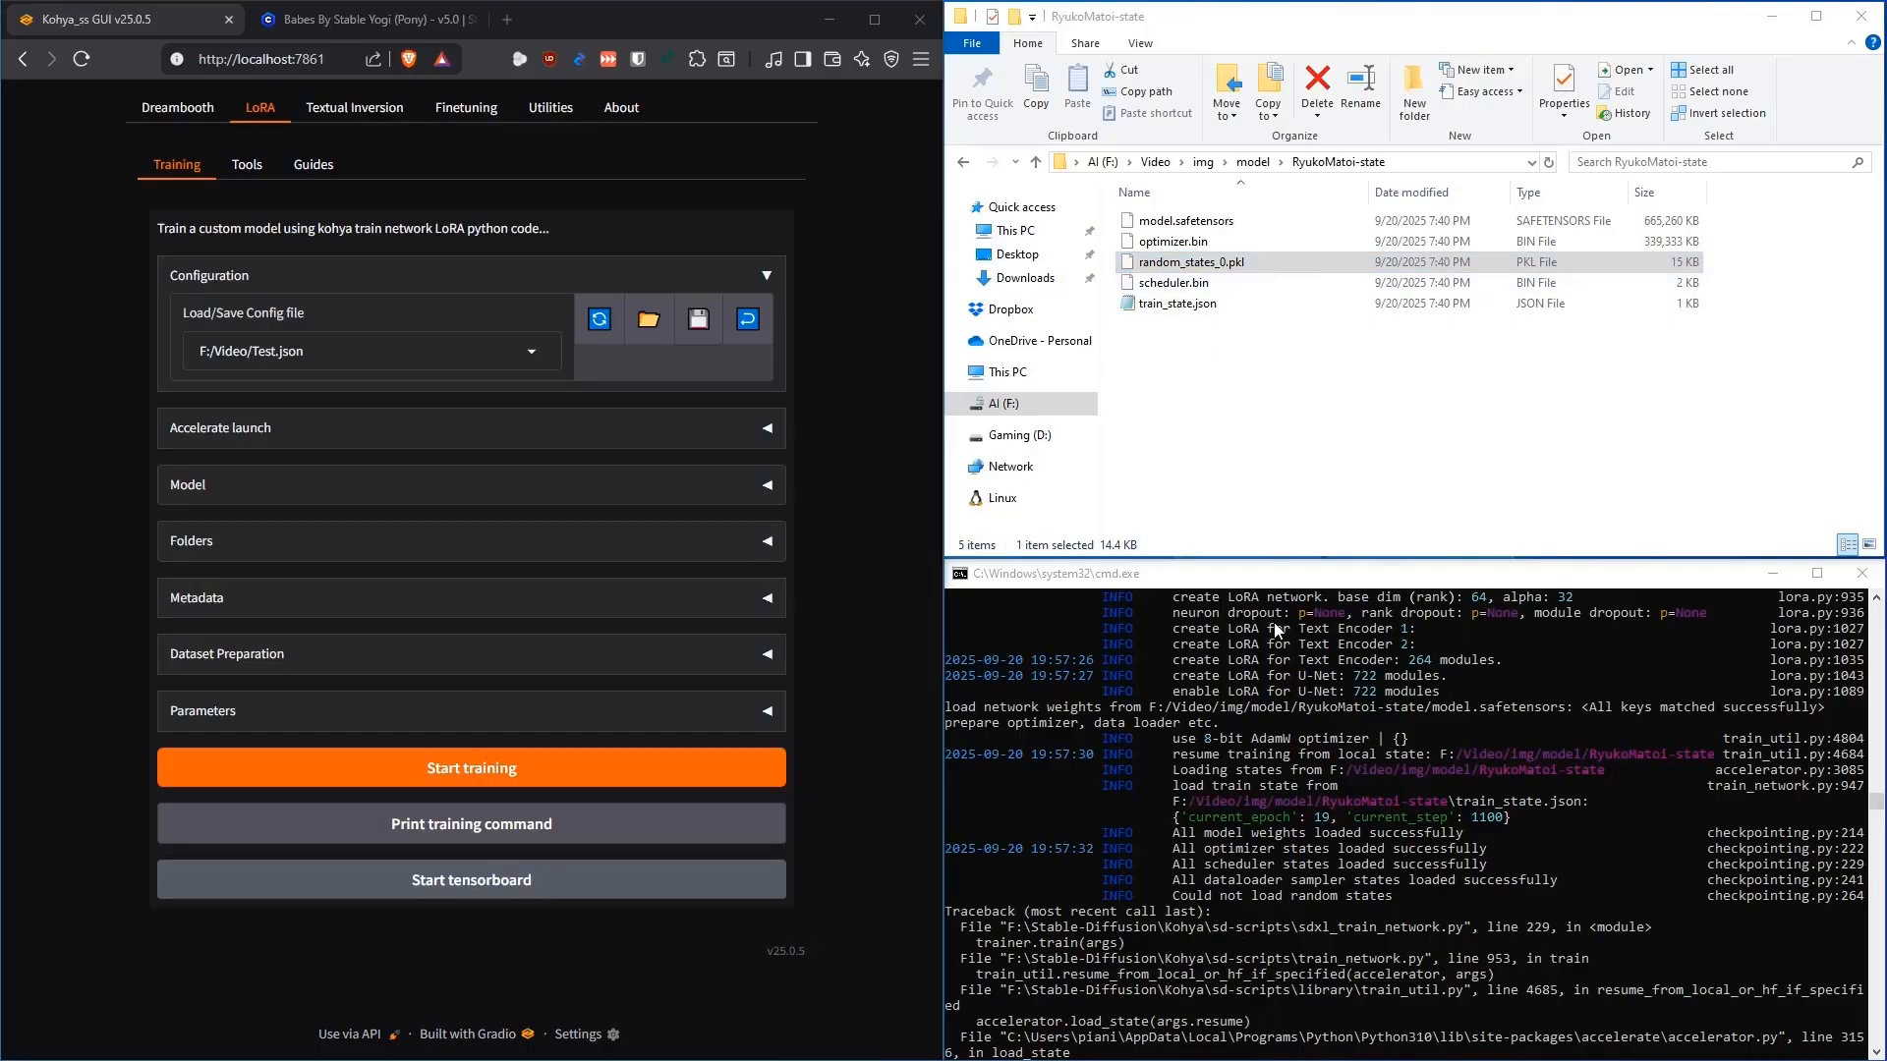
{"action": "left_click", "coordinate": [1208, 270]}
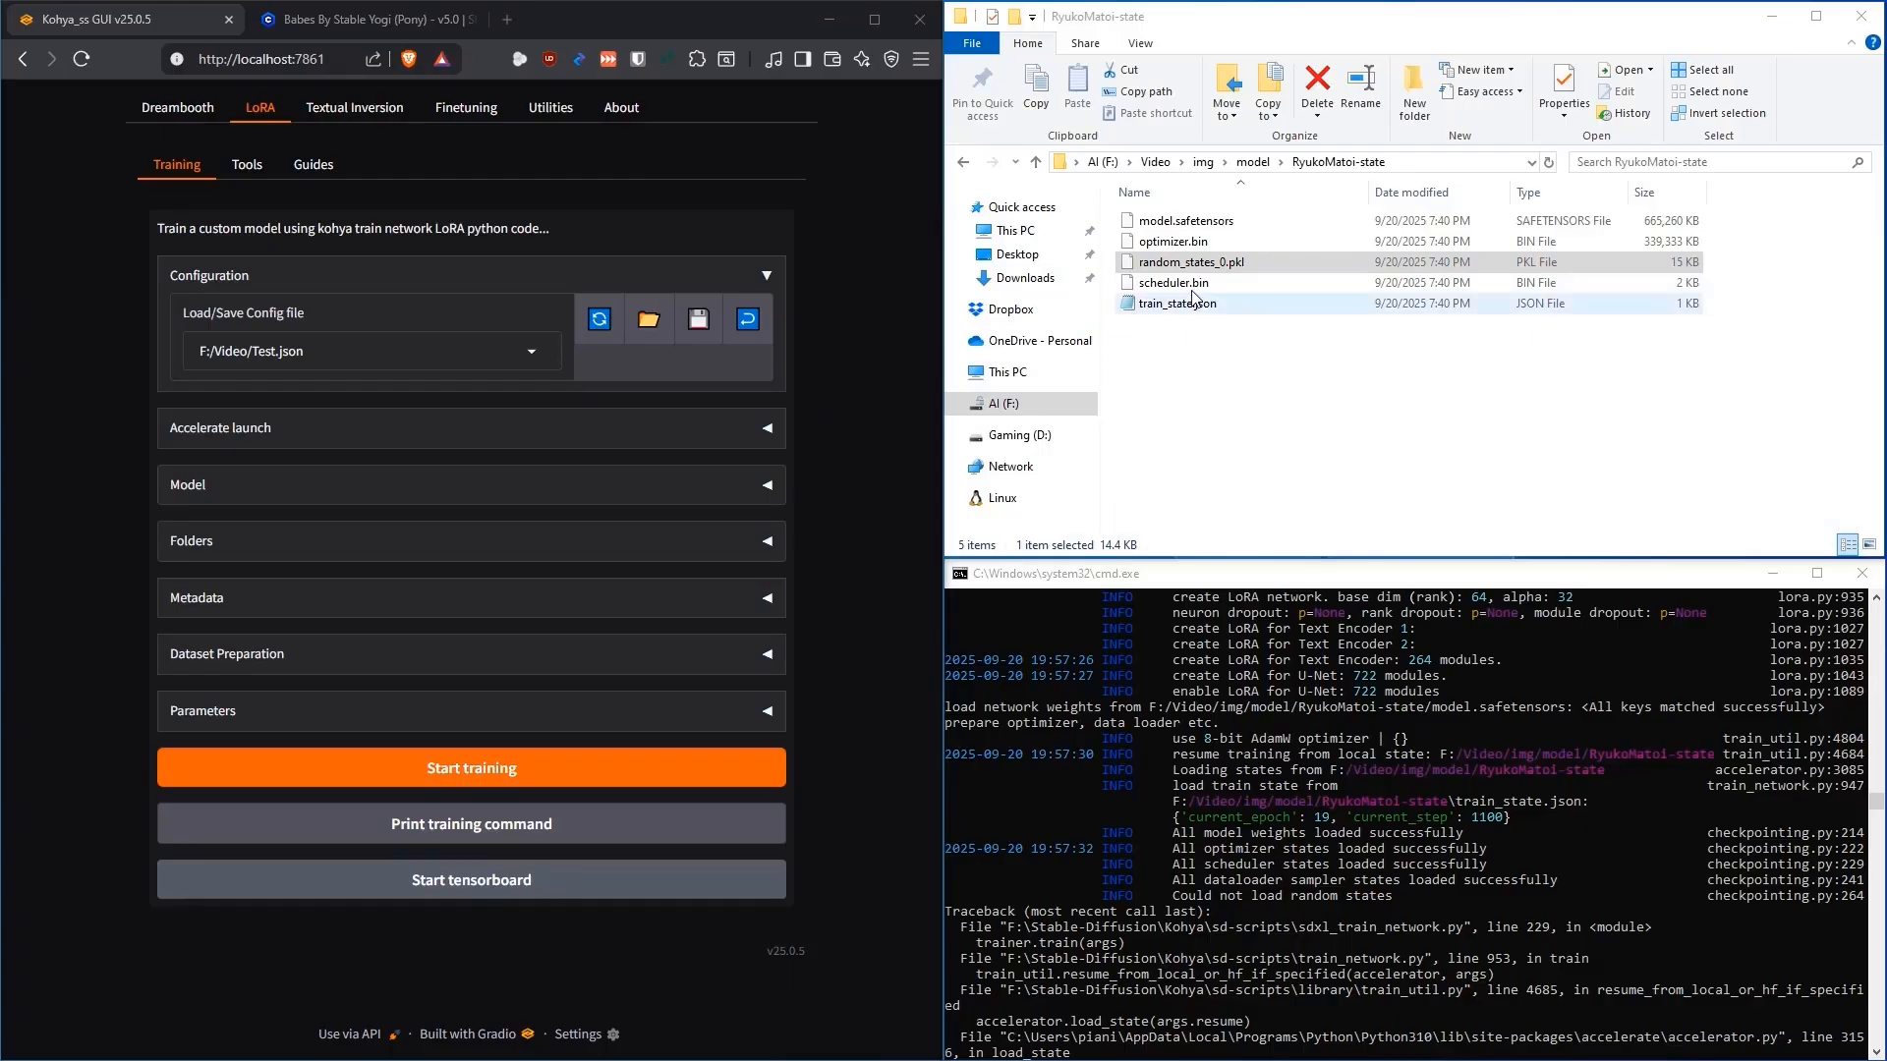
{"action": "left_click", "coordinate": [1203, 283]}
{"action": "left_click", "coordinate": [1206, 264]}
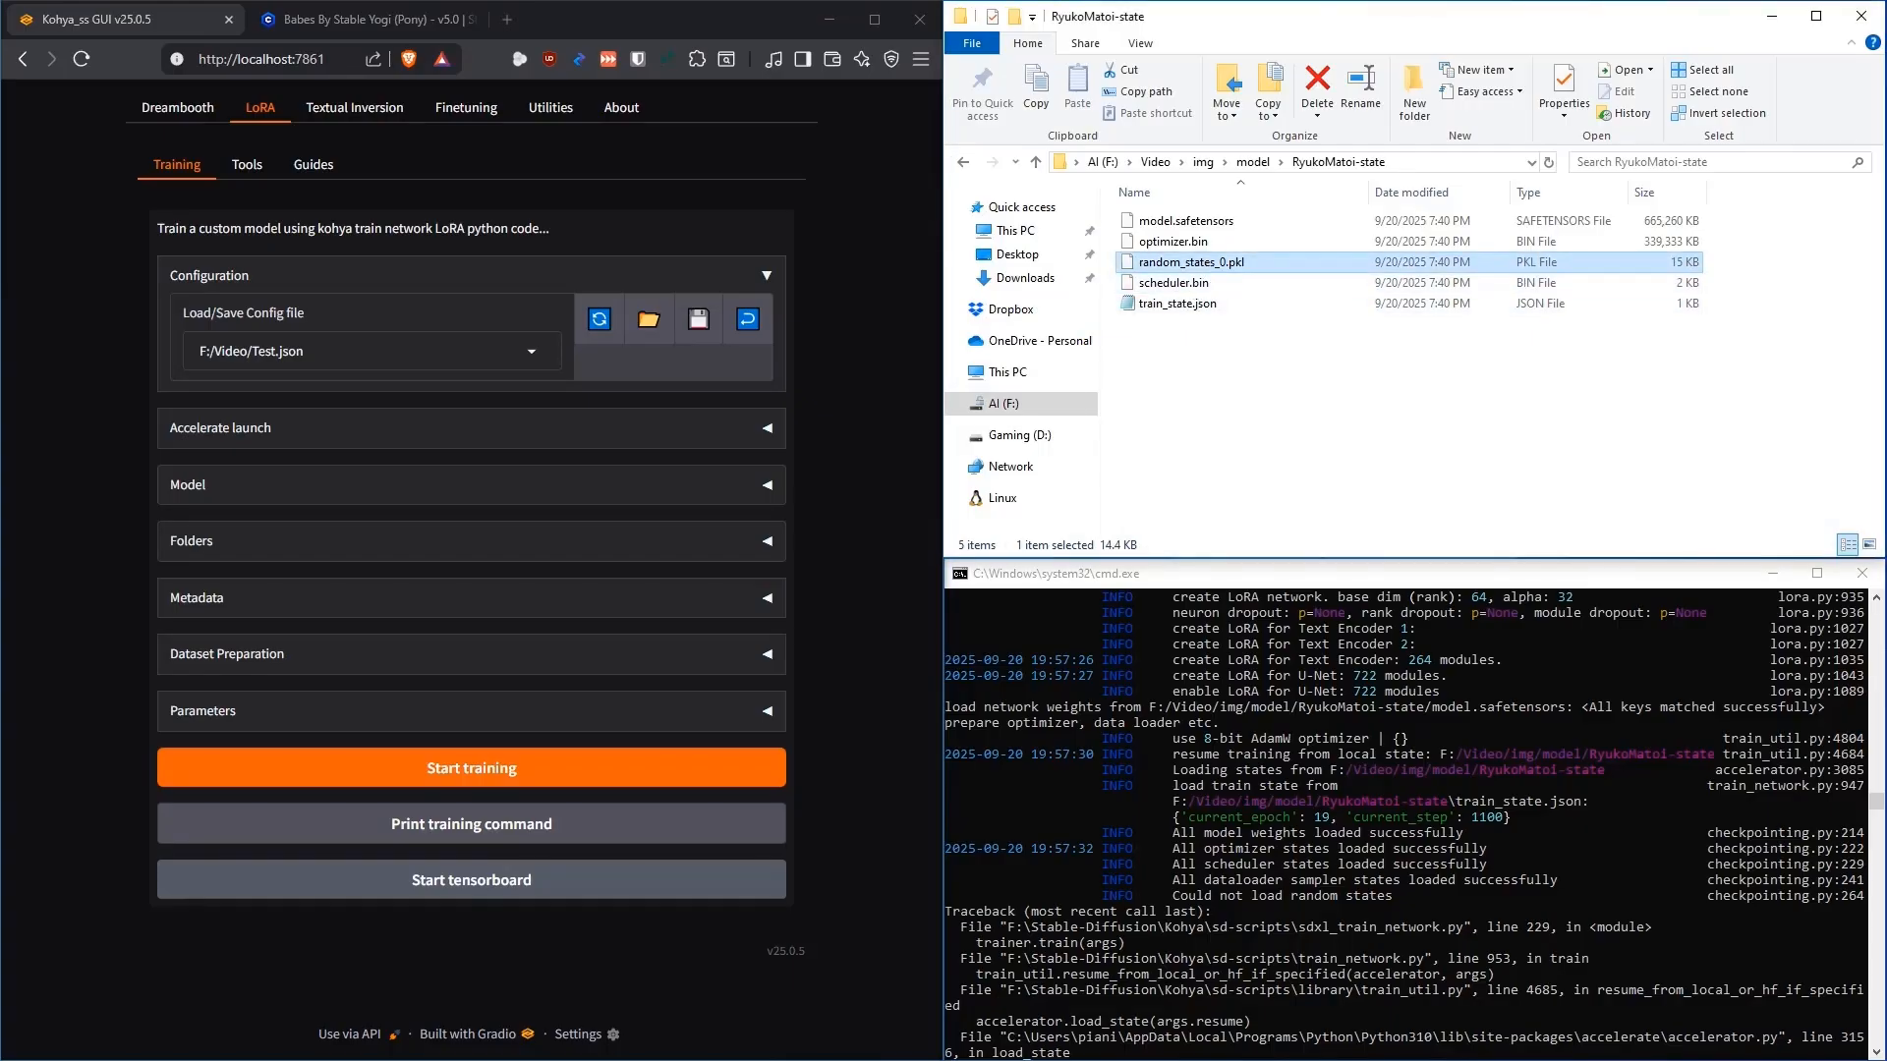
{"action": "key", "text": "alt+Tab"}
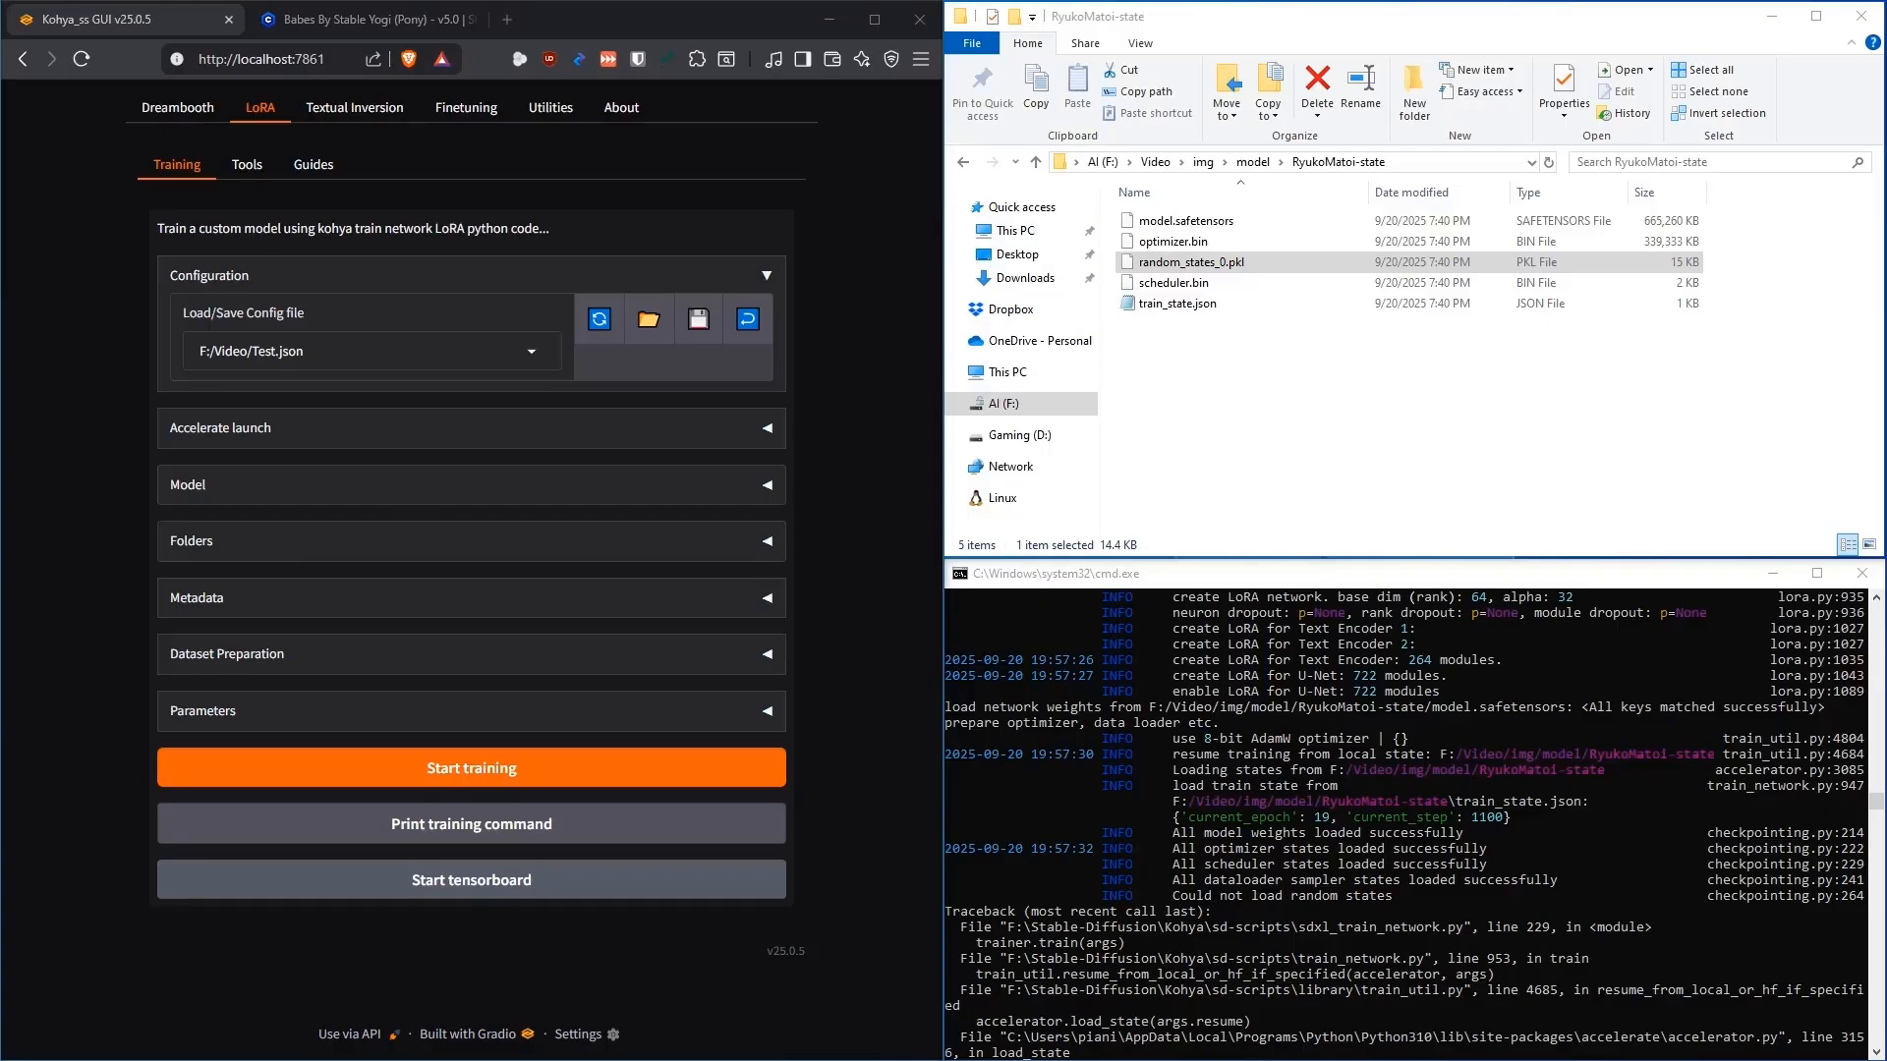
{"action": "left_click", "coordinate": [1190, 265]}
{"action": "key", "text": "Delete"}
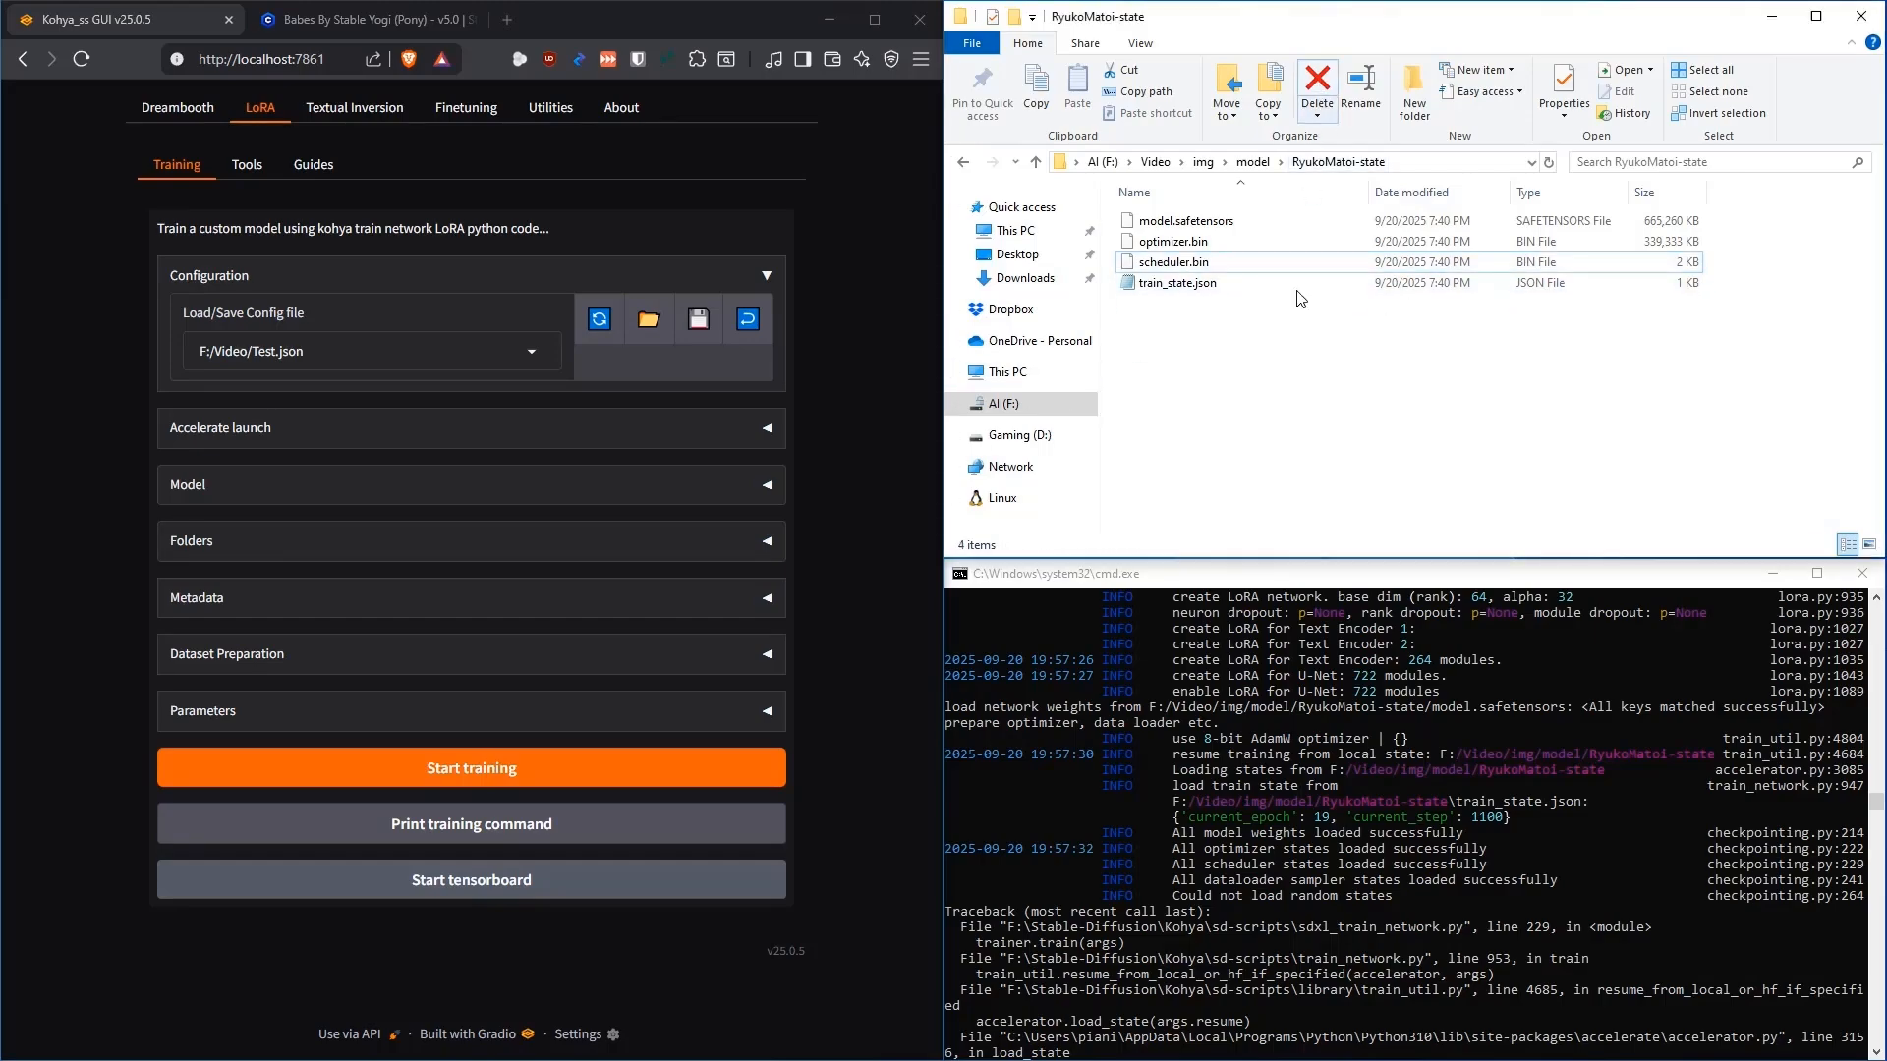
{"action": "left_click", "coordinate": [962, 162]}
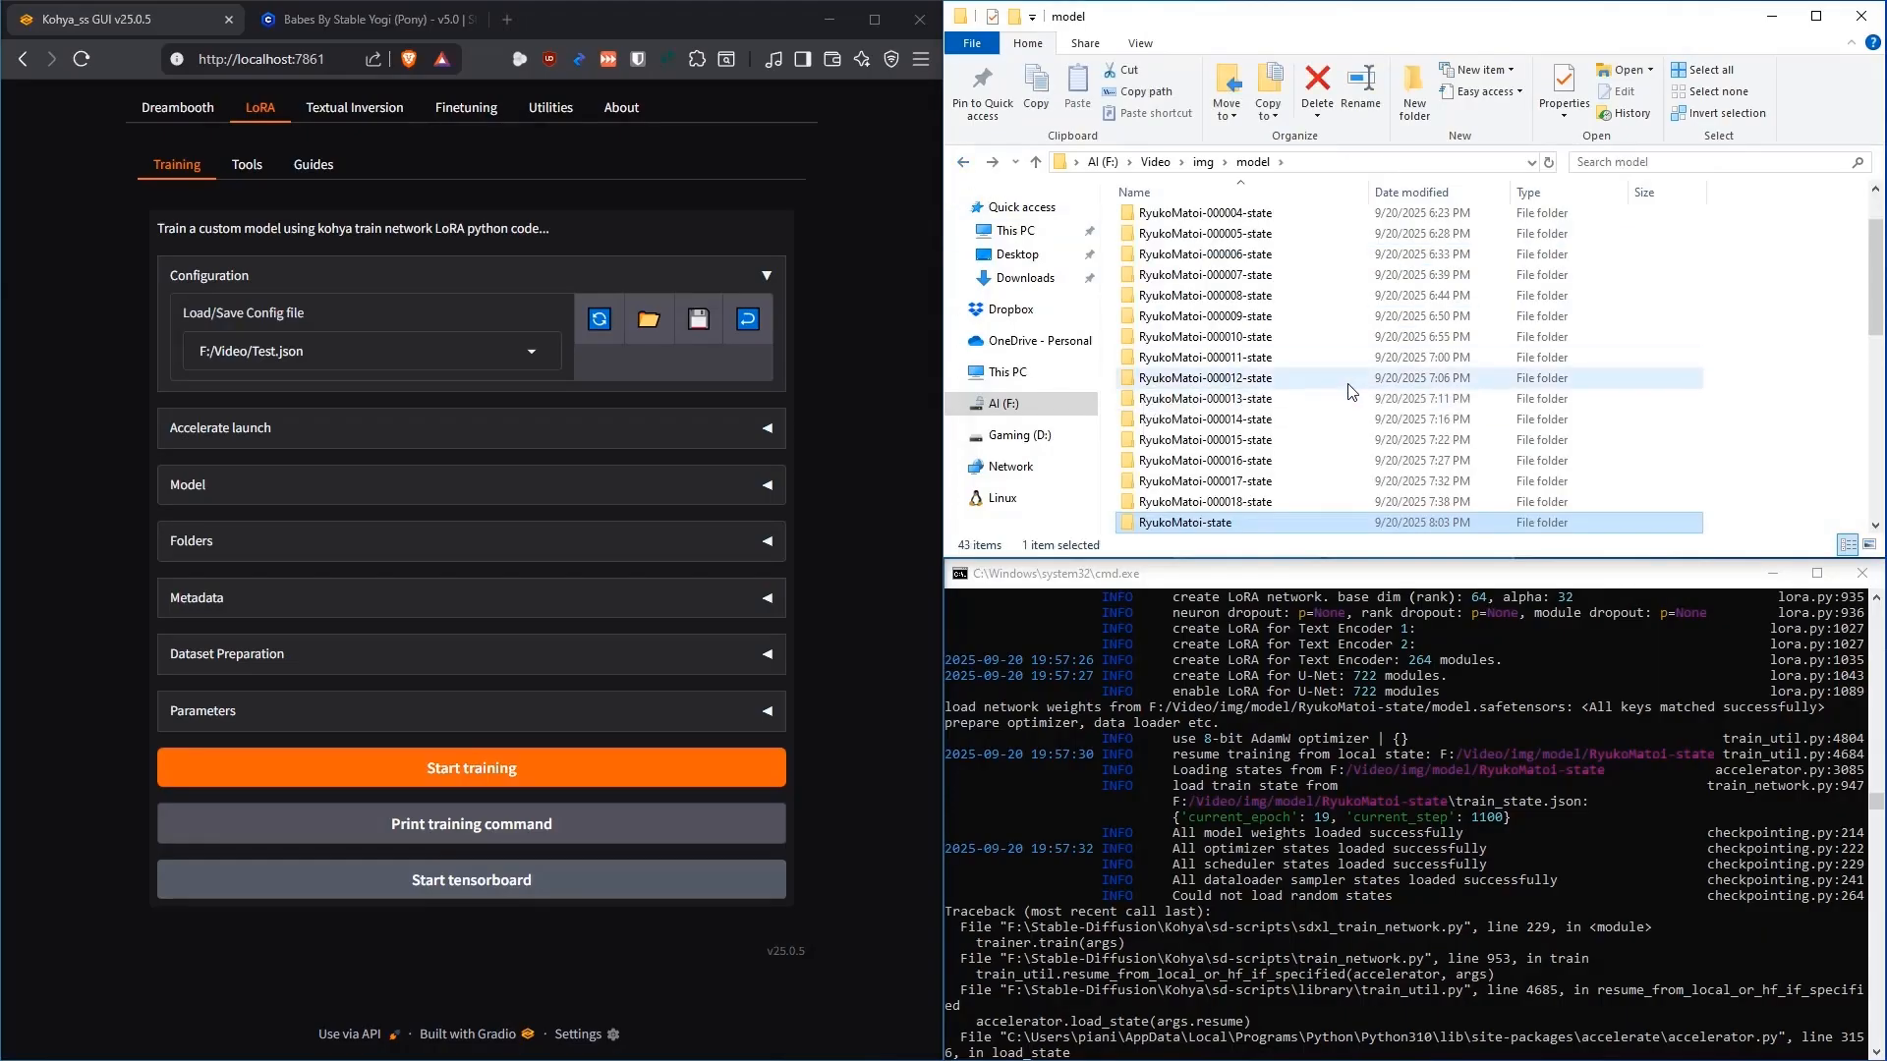
Restart training to retry the resume without random_states_0.pkl, then check train_state.json
{"action": "scroll", "coordinate": [1349, 384], "scroll_direction": "down", "scroll_amount": 2}
{"action": "scroll", "coordinate": [1349, 389], "scroll_direction": "up", "scroll_amount": 1}
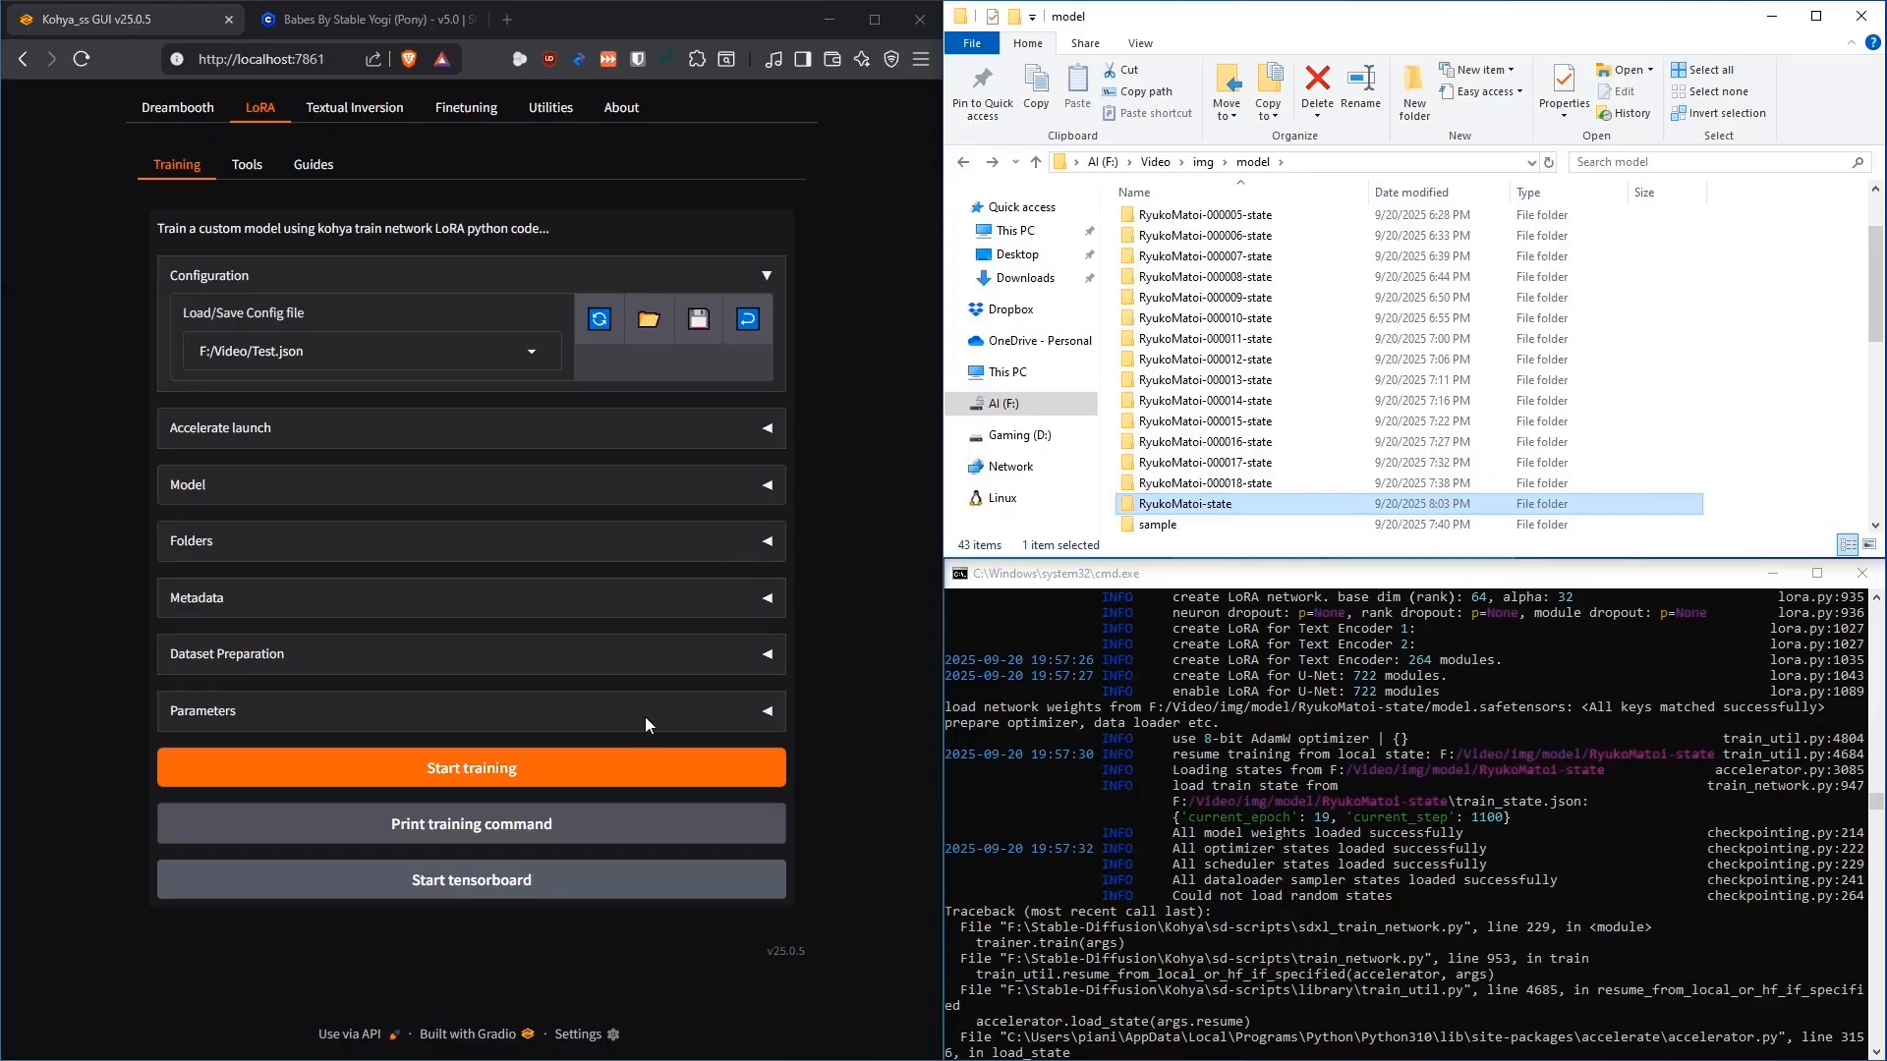
{"action": "left_click", "coordinate": [494, 773]}
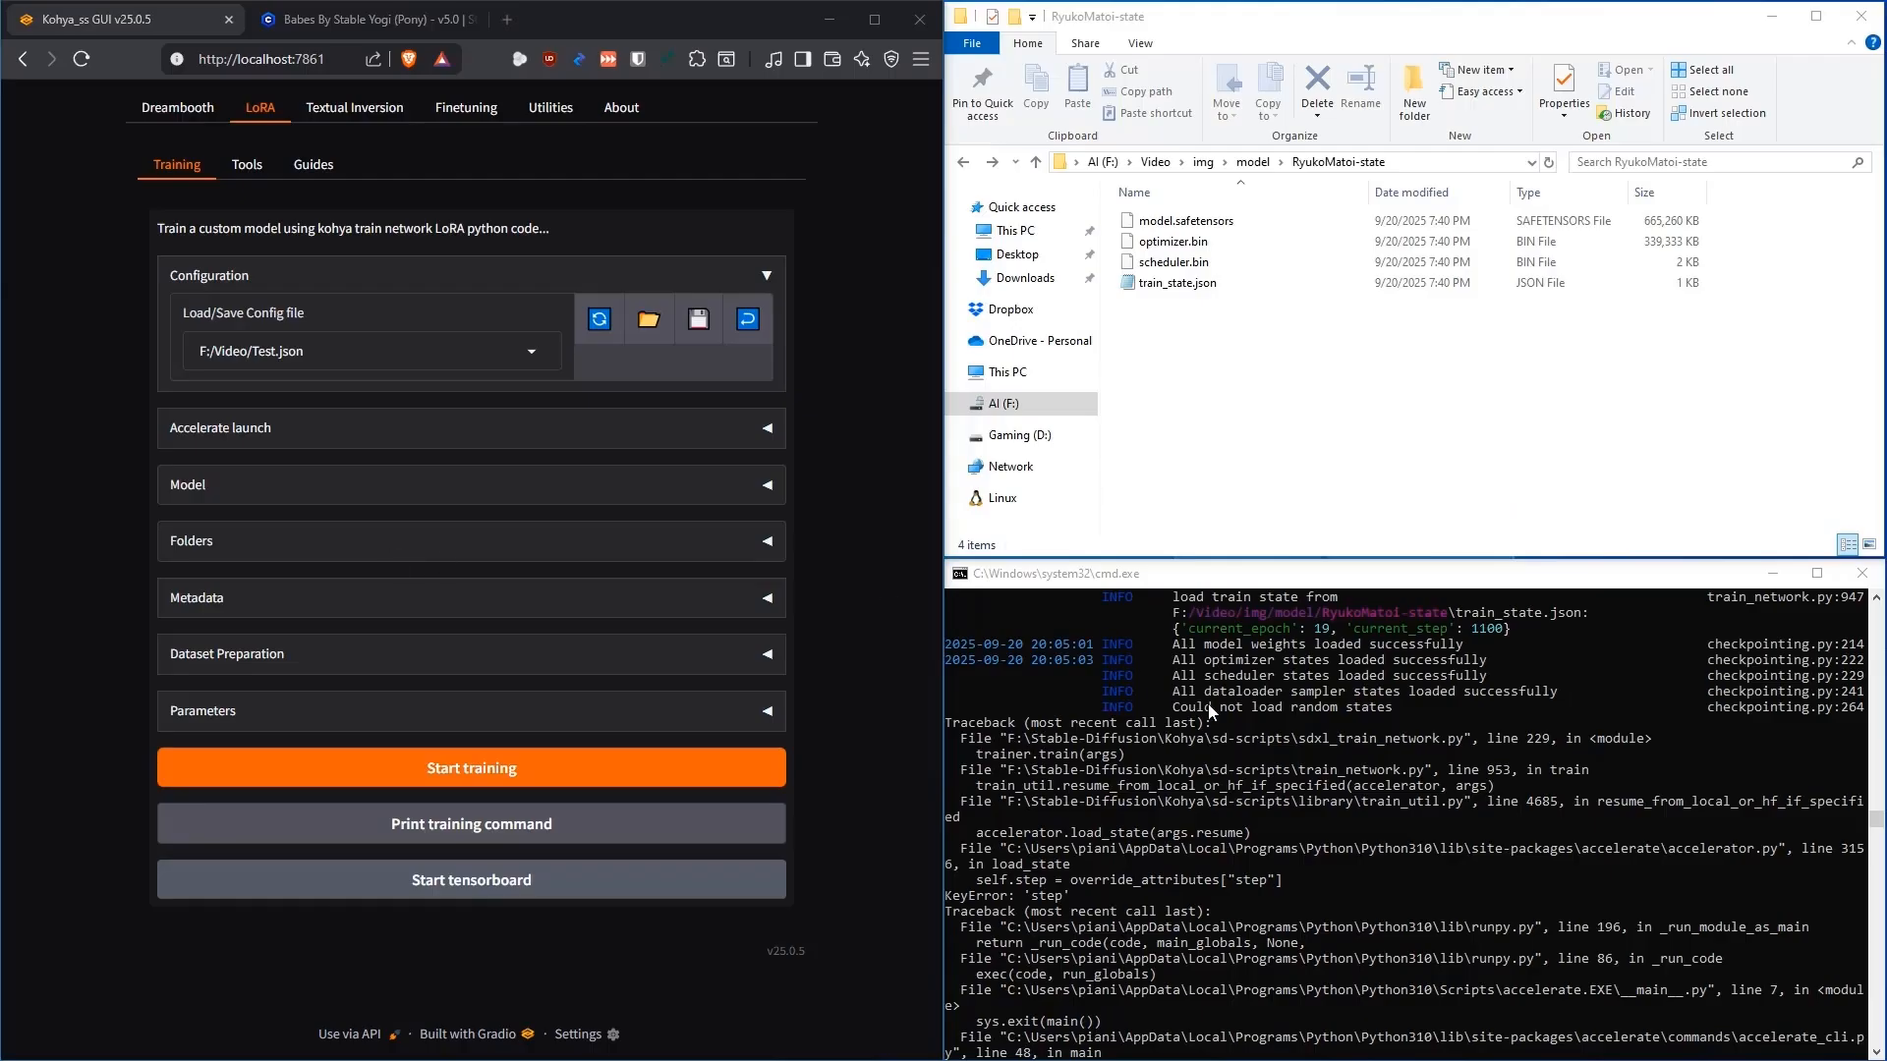
{"action": "left_click", "coordinate": [1202, 287]}
Bring up the training console and highlight the GUI's v25.0.5 version number
{"action": "left_click", "coordinate": [1296, 812]}
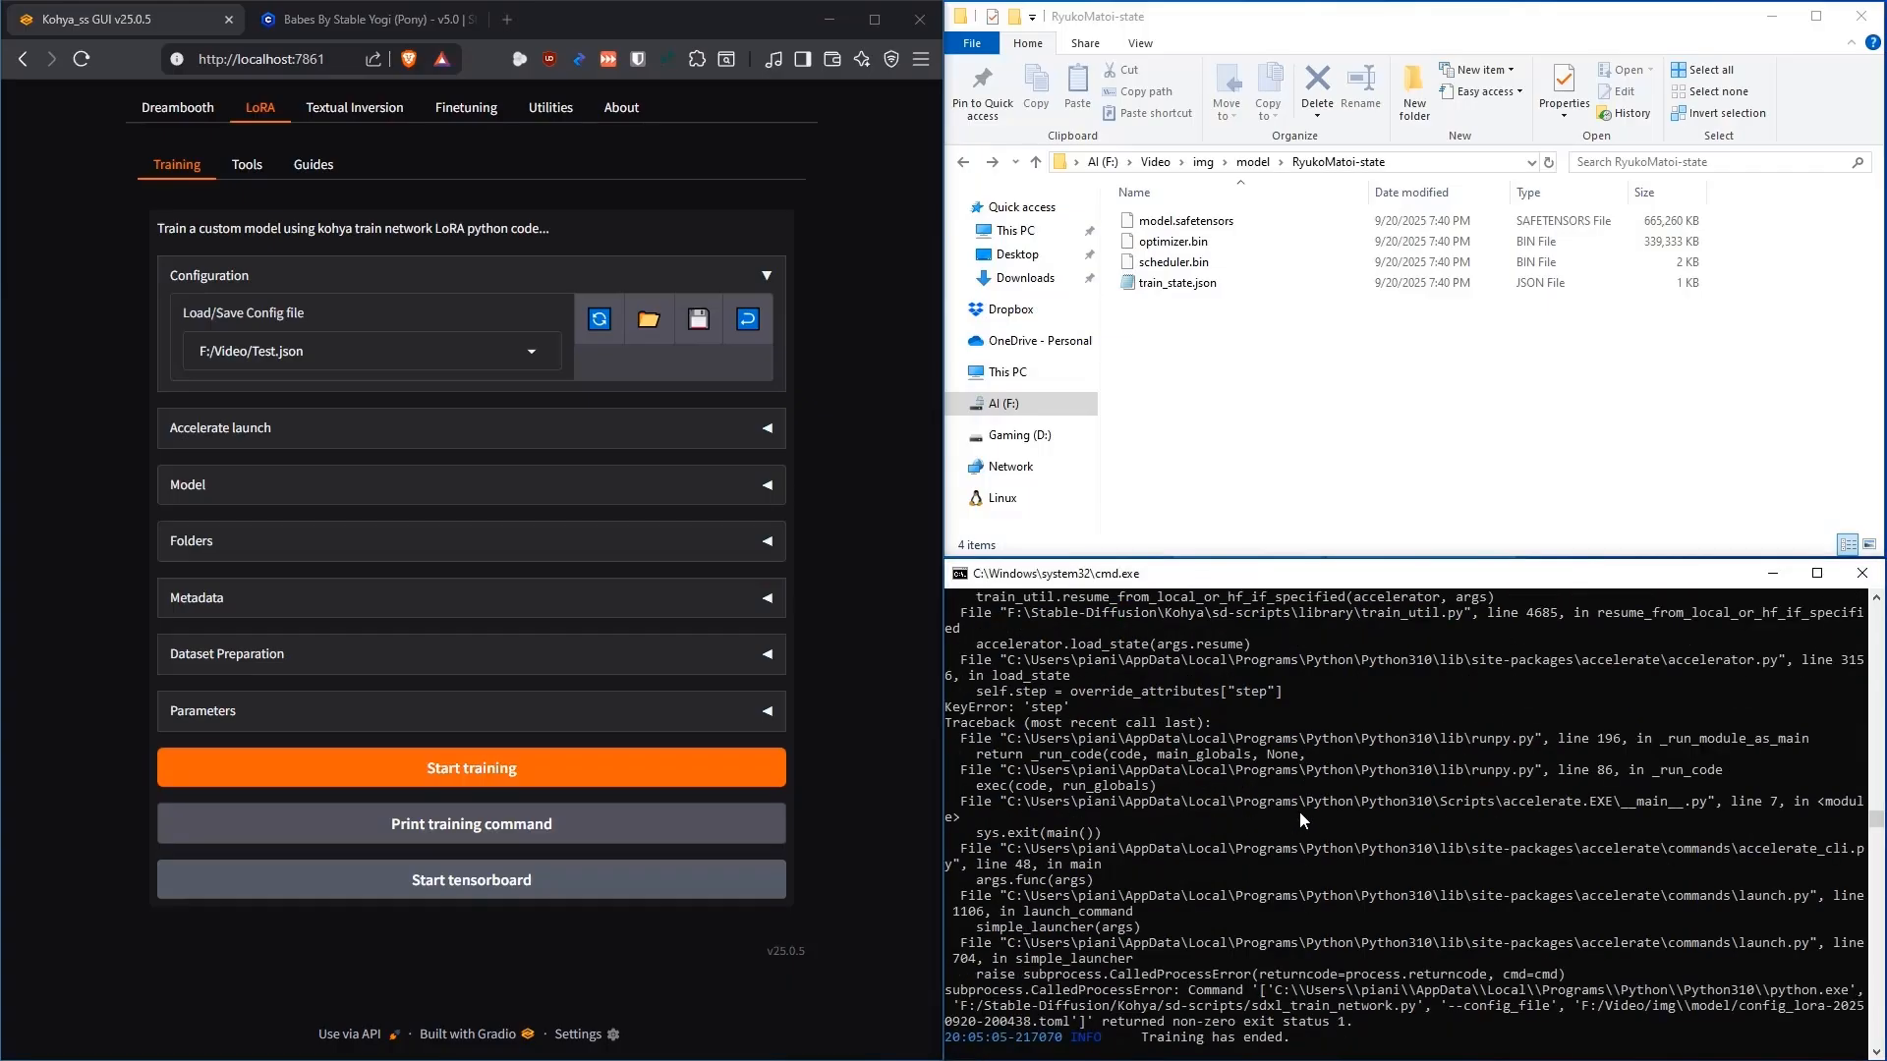
{"action": "left_click_drag", "start_coordinate": [810, 951], "coordinate": [729, 950]}
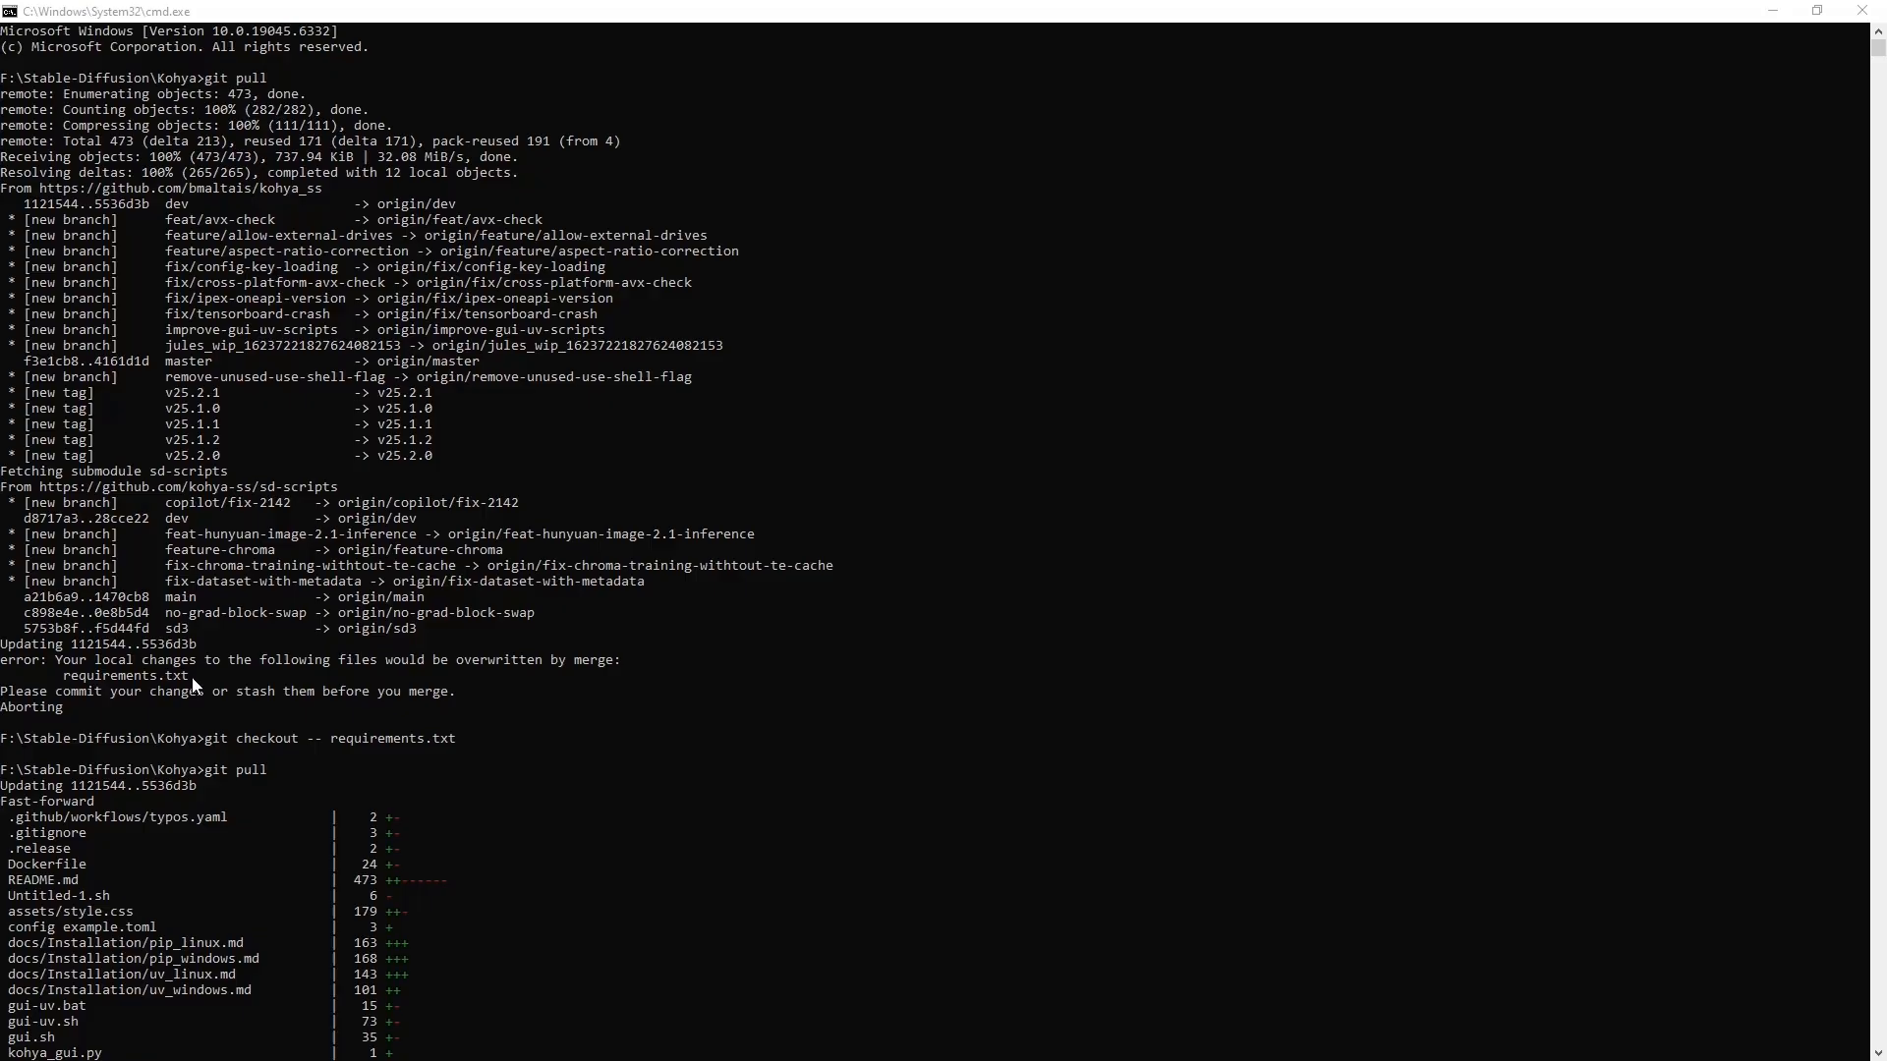
Review the git pull output and its requirements.txt merge error, then close that console
{"action": "left_click_drag", "start_coordinate": [63, 676], "coordinate": [189, 678]}
{"action": "left_click", "coordinate": [656, 568]}
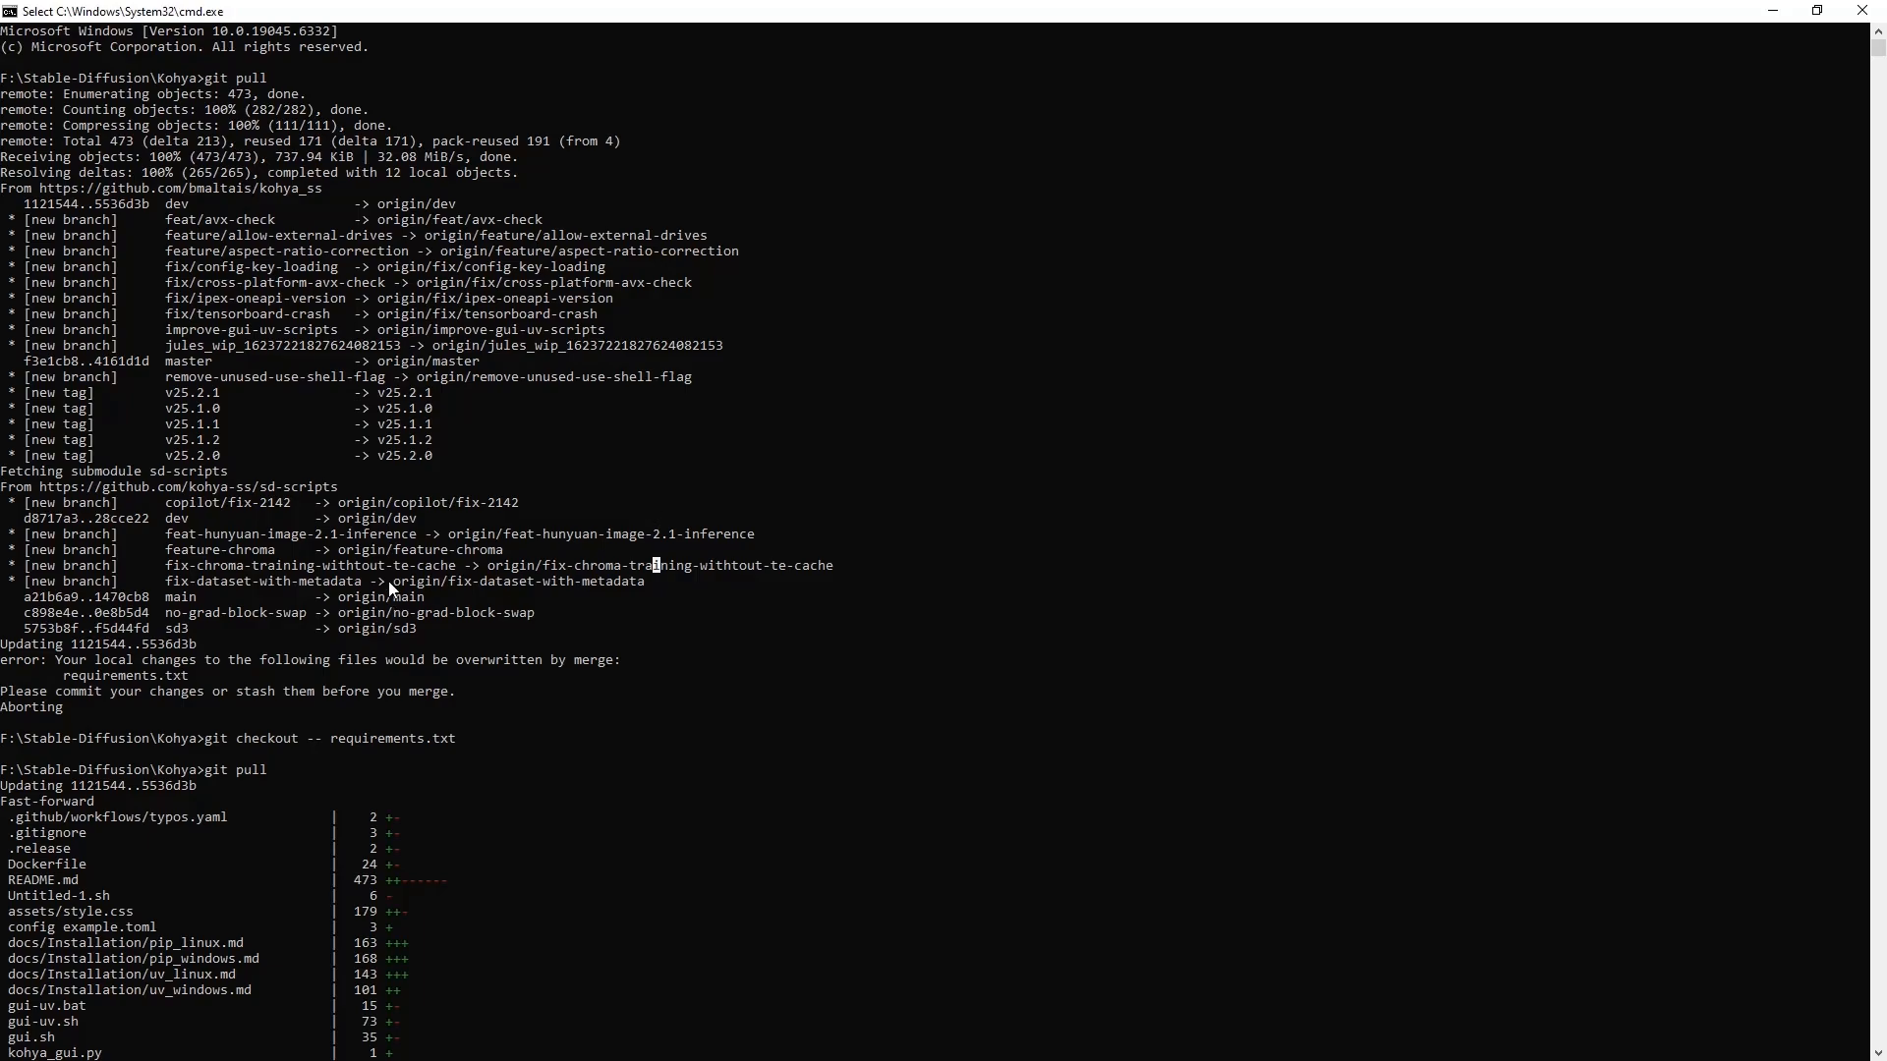
{"action": "scroll", "coordinate": [697, 314], "scroll_direction": "down", "scroll_amount": 3}
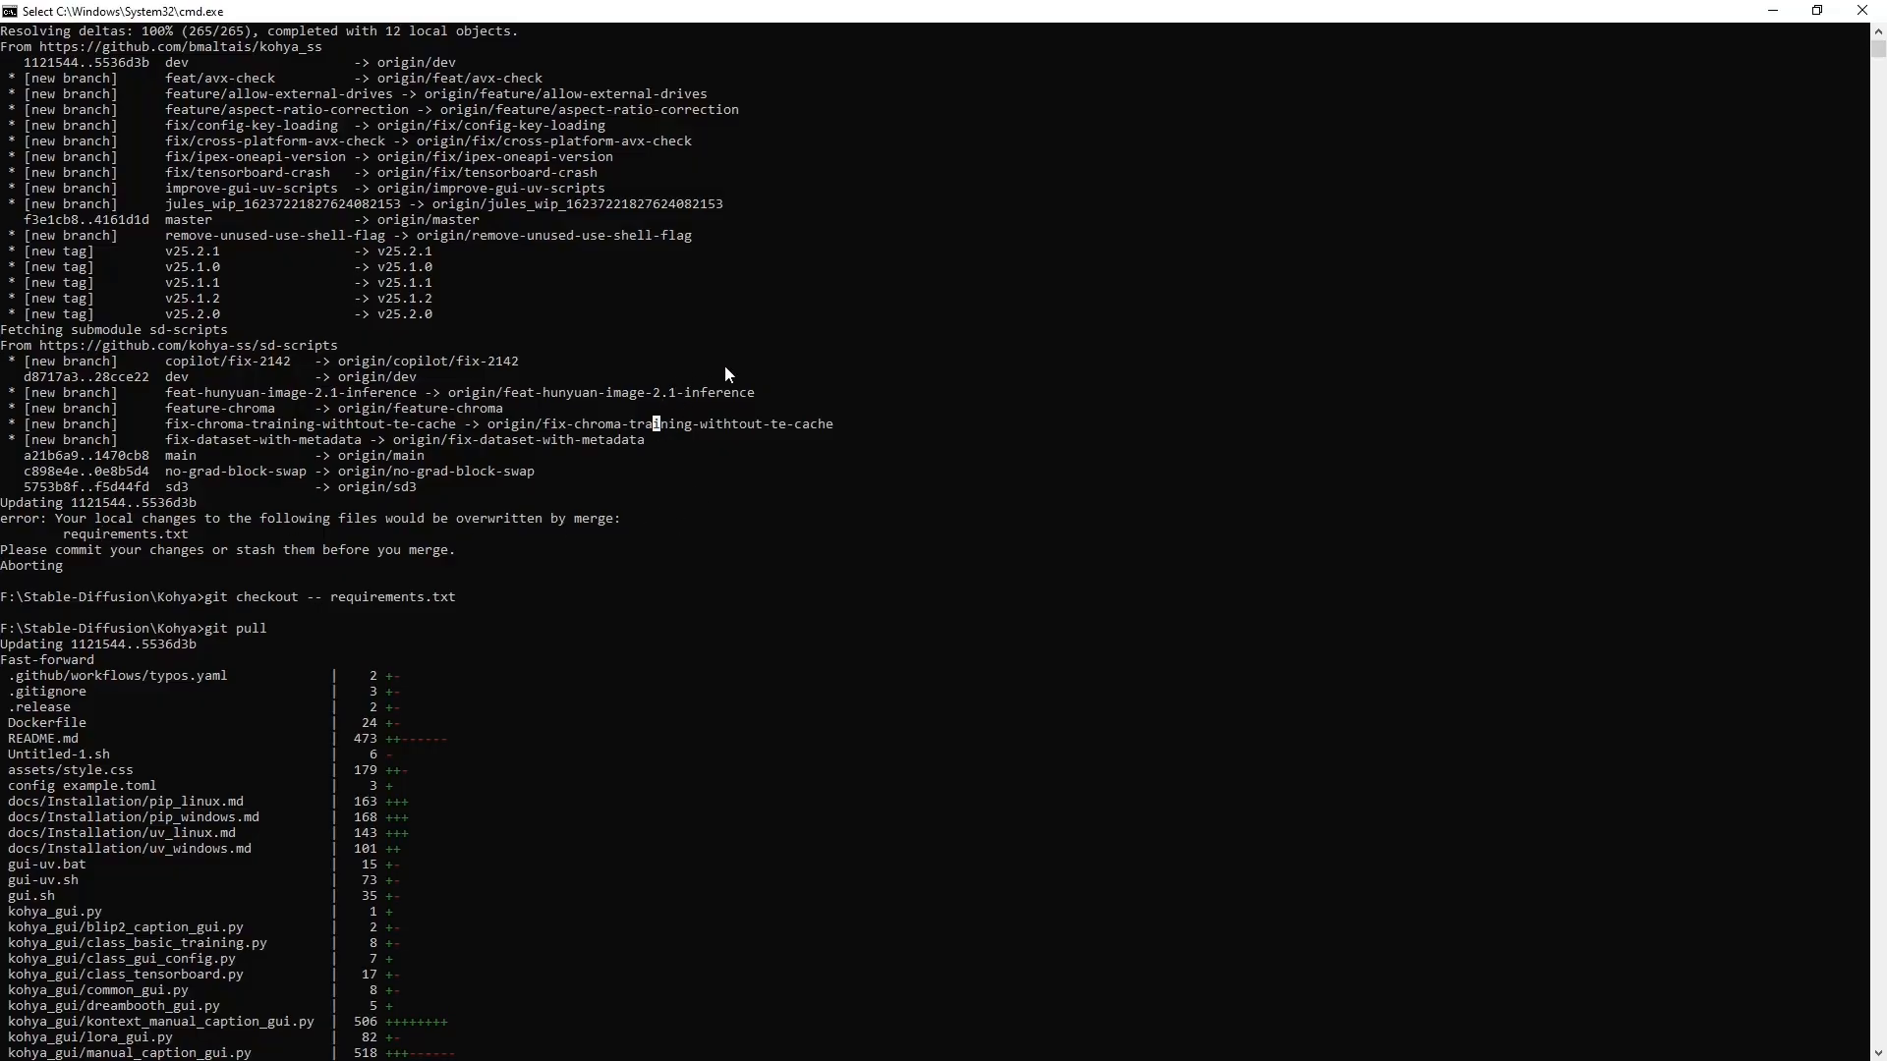
{"action": "scroll", "coordinate": [727, 326], "scroll_direction": "down", "scroll_amount": 12}
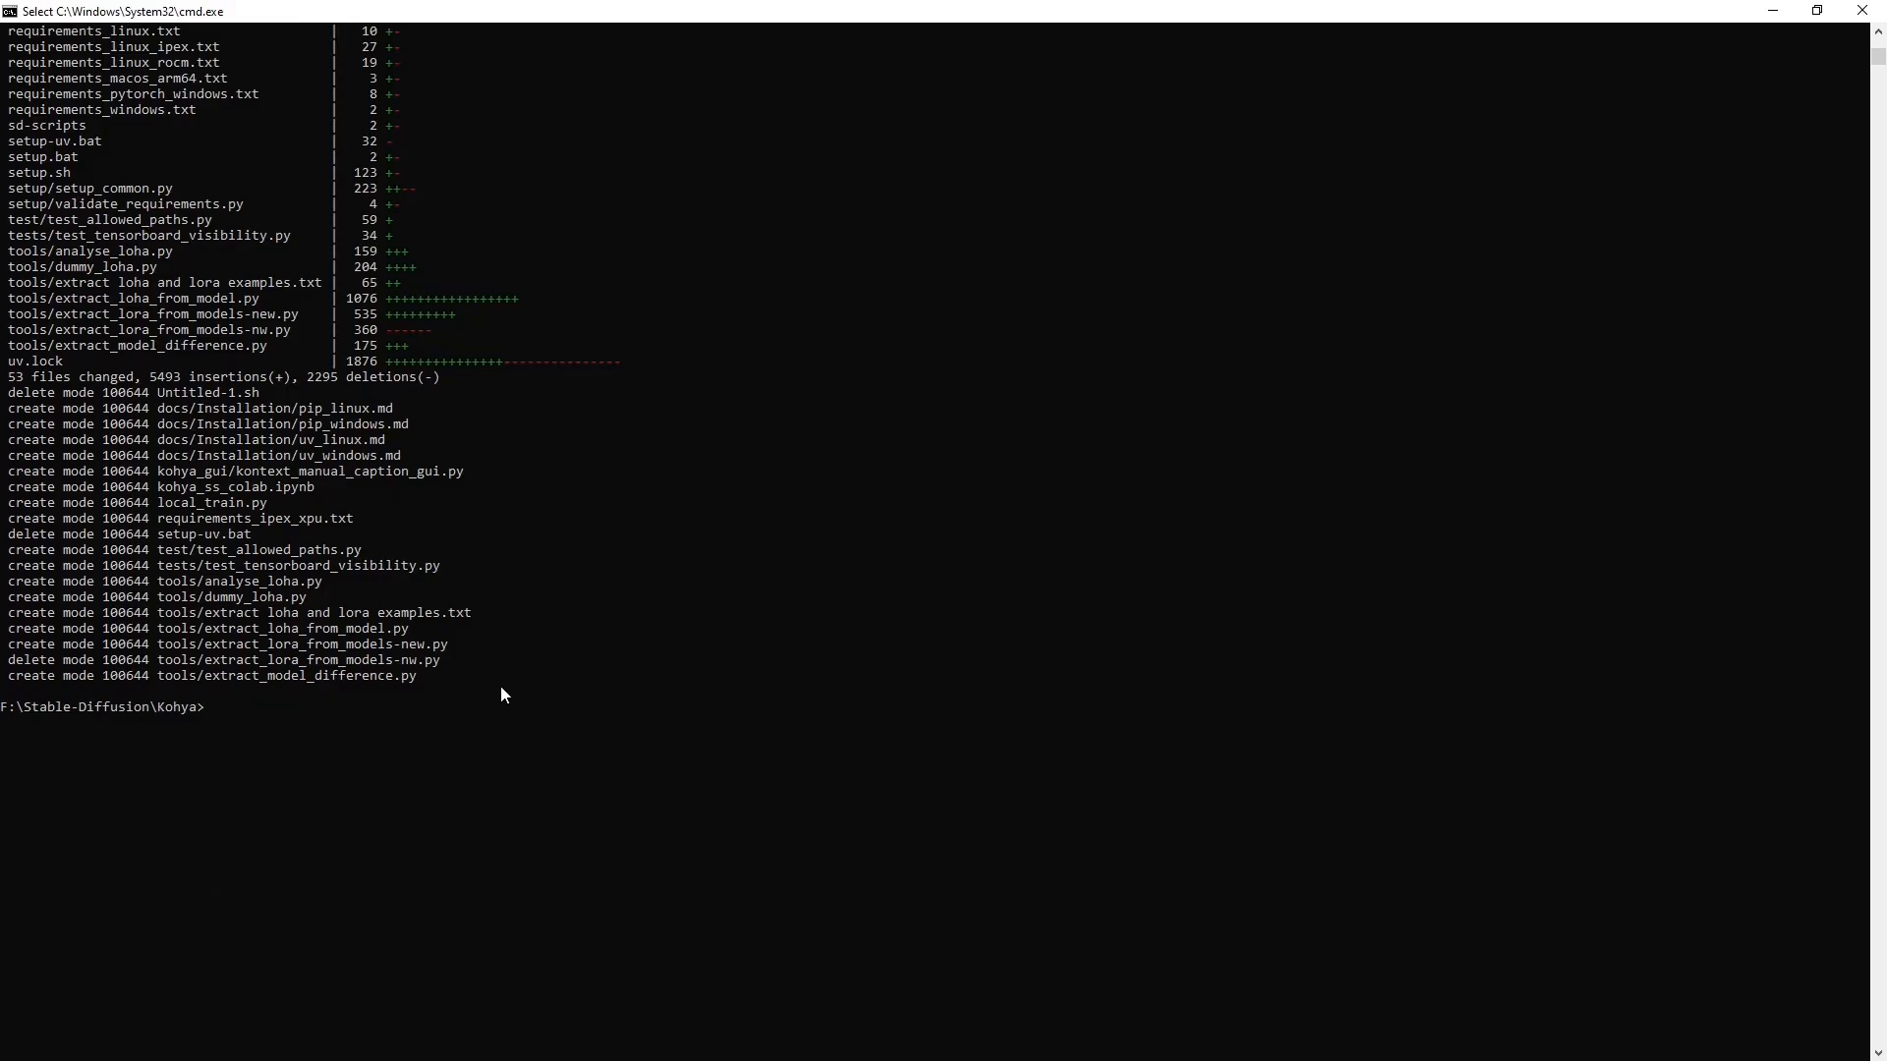
{"action": "left_click", "coordinate": [1861, 12]}
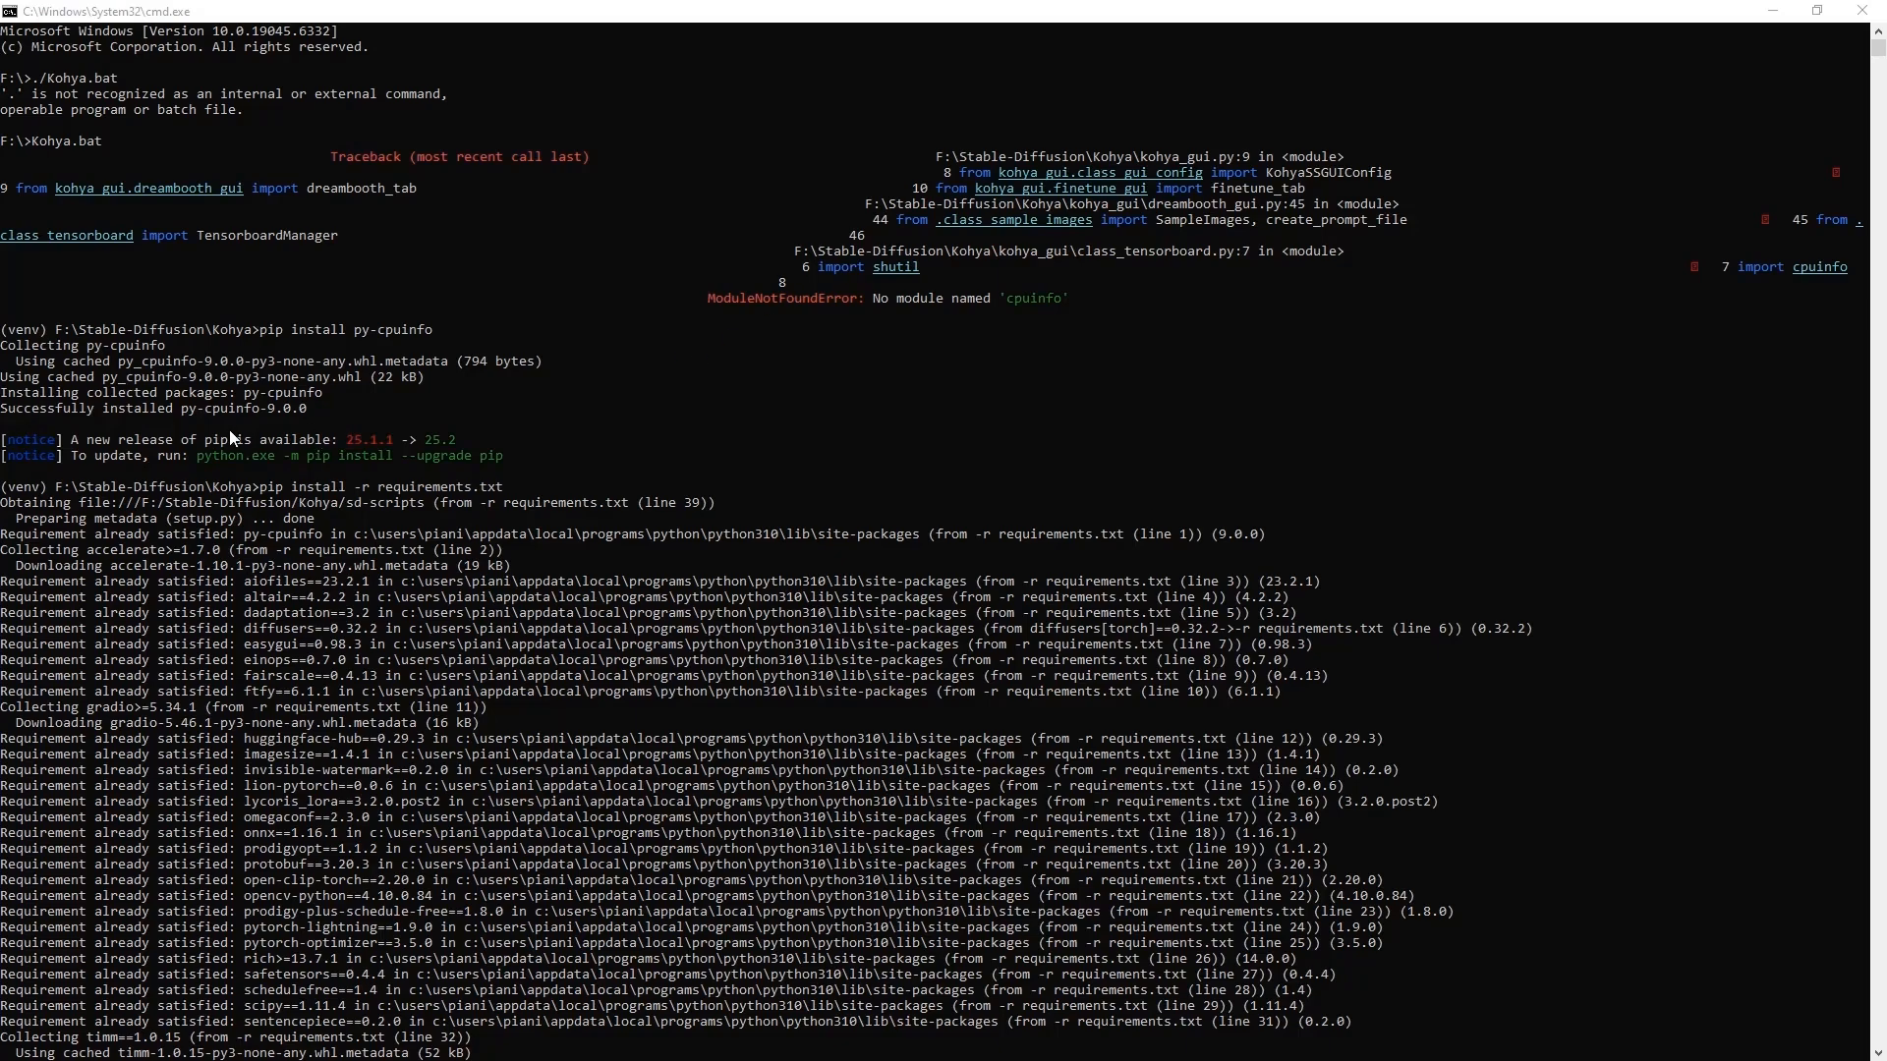
Inspect the py-cpuinfo-9.0.0 install lines in the pip console
{"action": "left_click", "coordinate": [249, 412]}
{"action": "left_click_drag", "start_coordinate": [176, 411], "coordinate": [312, 409]}
{"action": "left_click", "coordinate": [325, 409]}
{"action": "left_click_drag", "start_coordinate": [183, 409], "coordinate": [238, 411]}
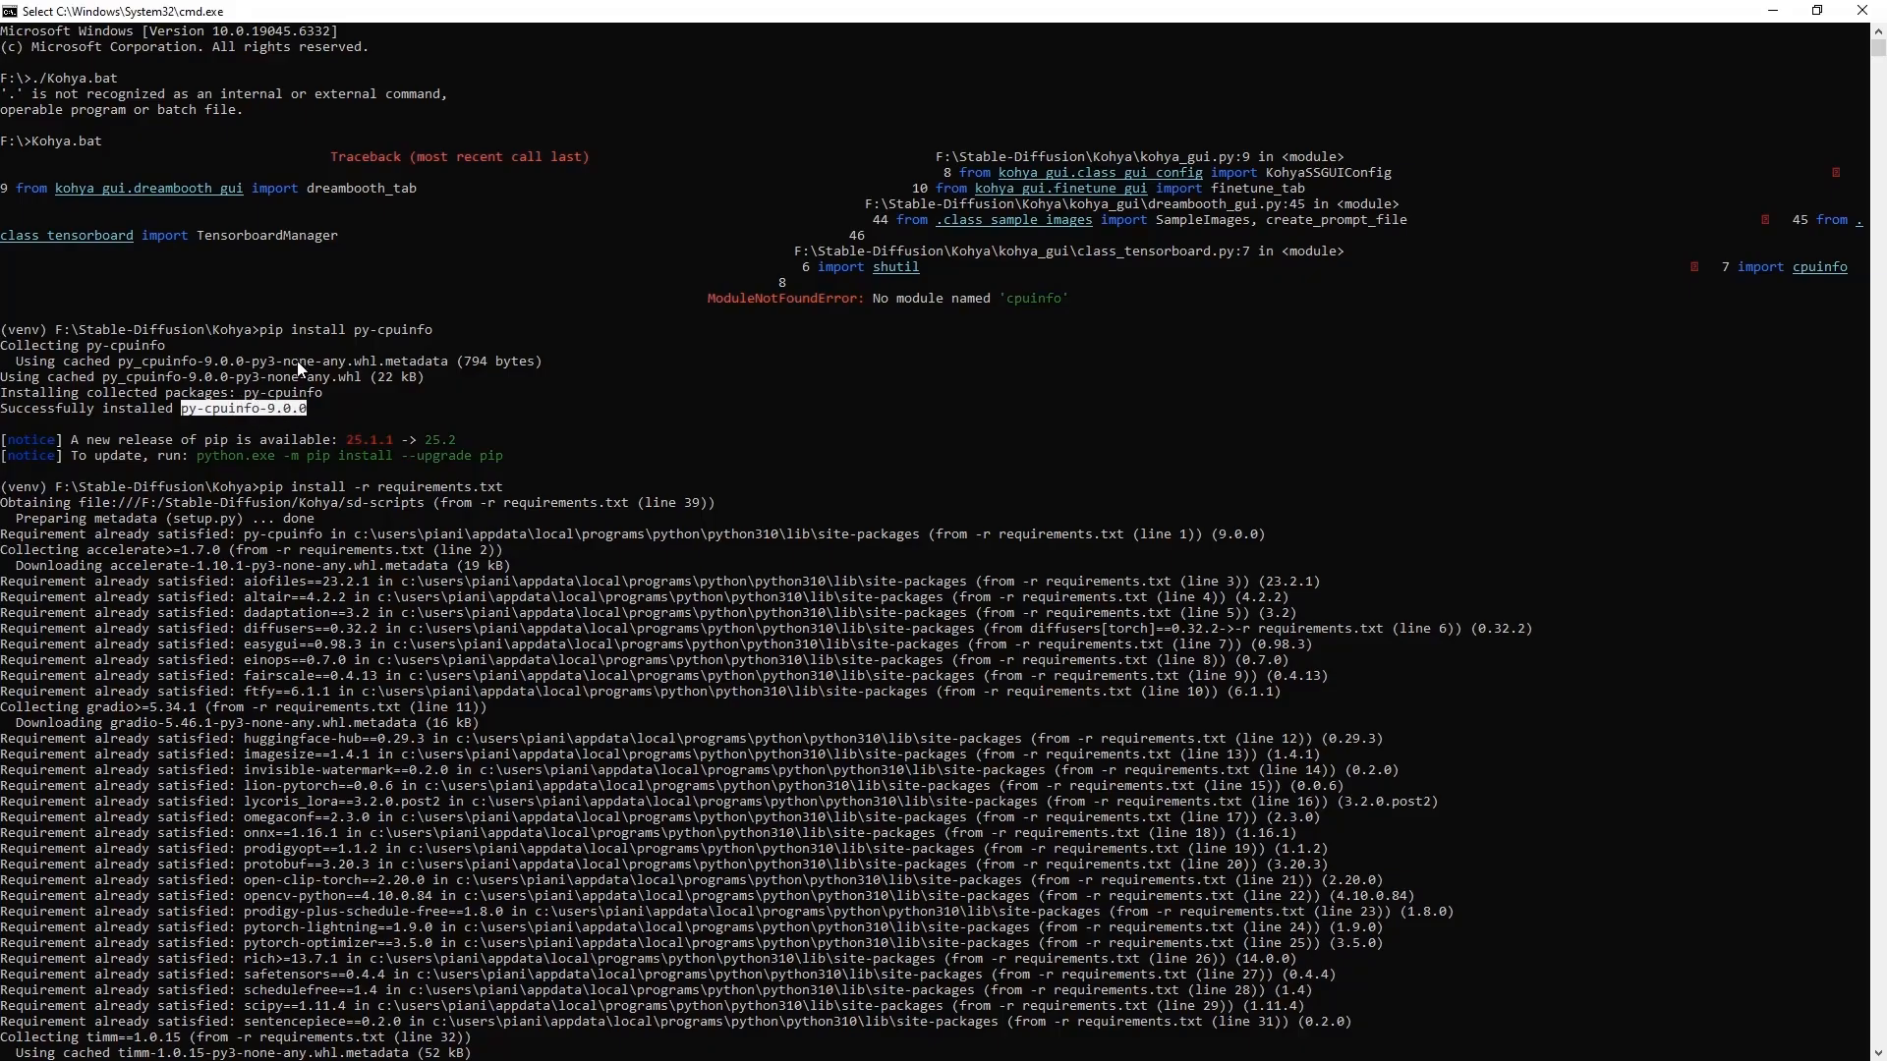
{"action": "scroll", "coordinate": [221, 310], "scroll_direction": "down", "scroll_amount": 1}
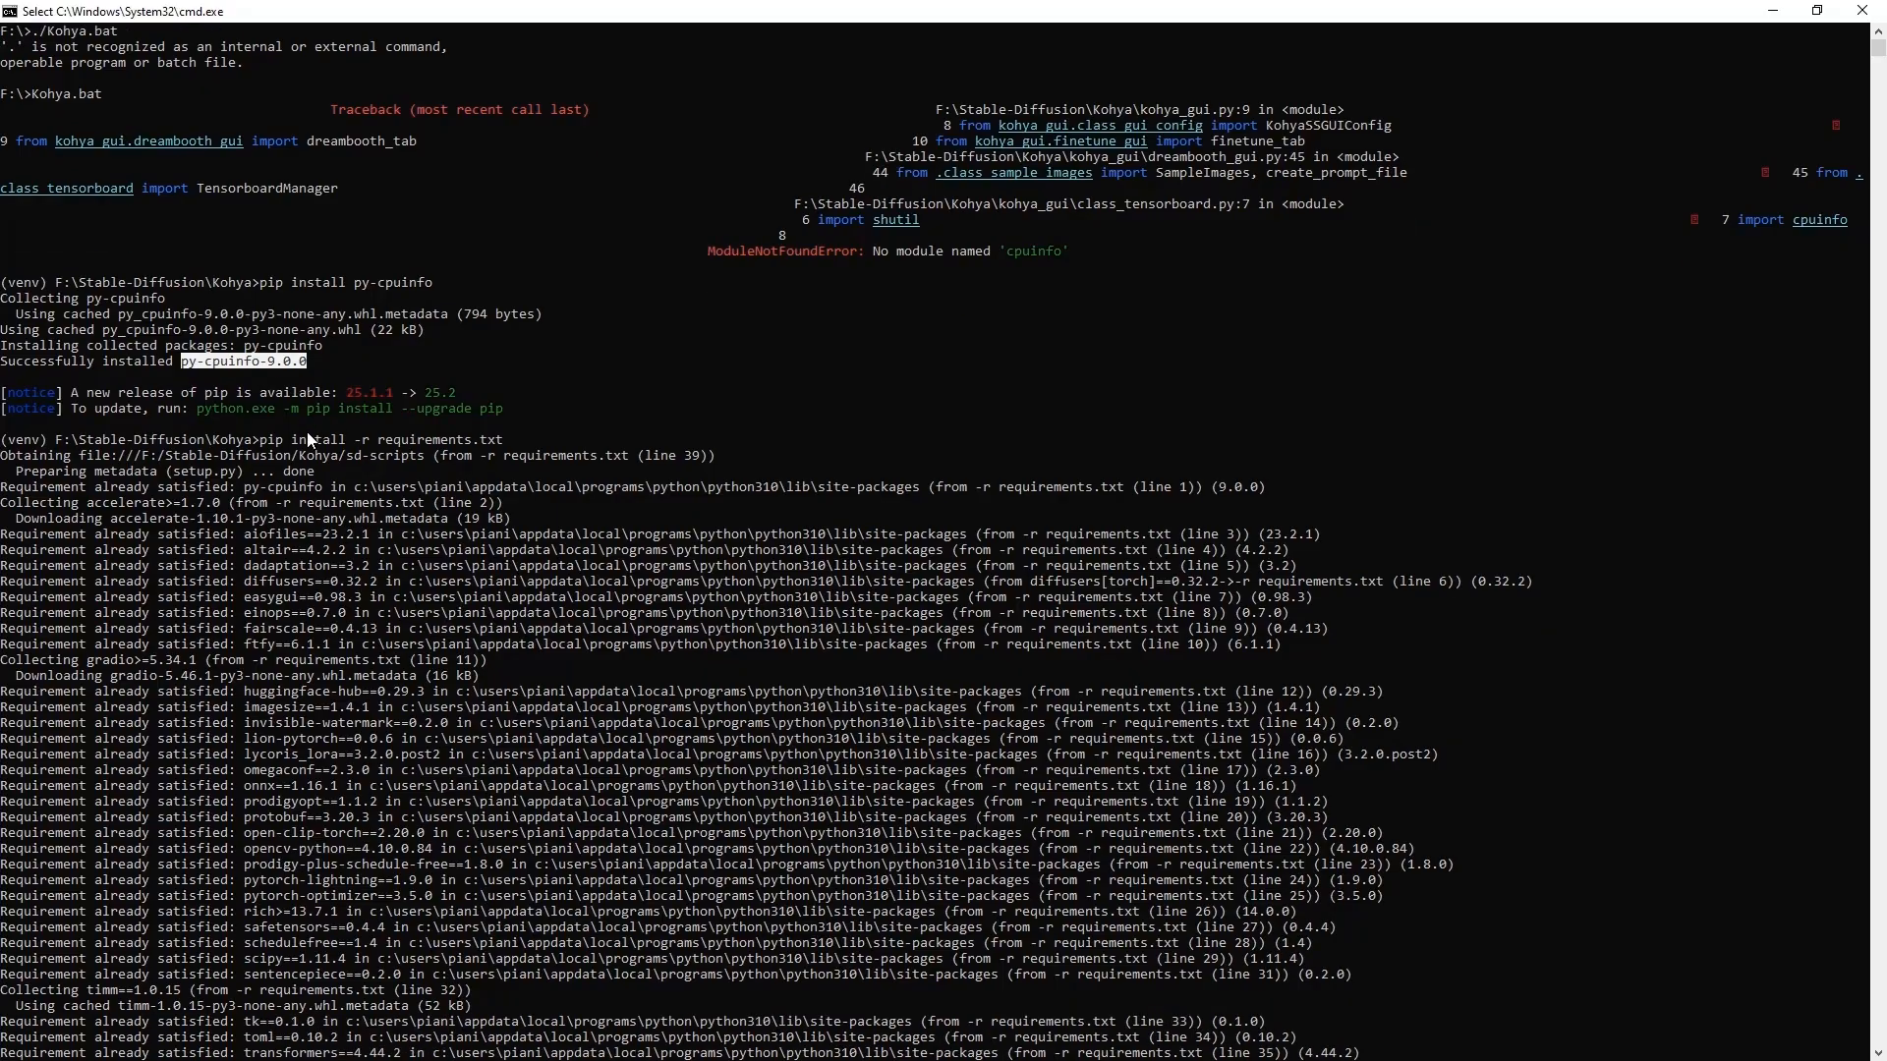
{"action": "left_click", "coordinate": [238, 362]}
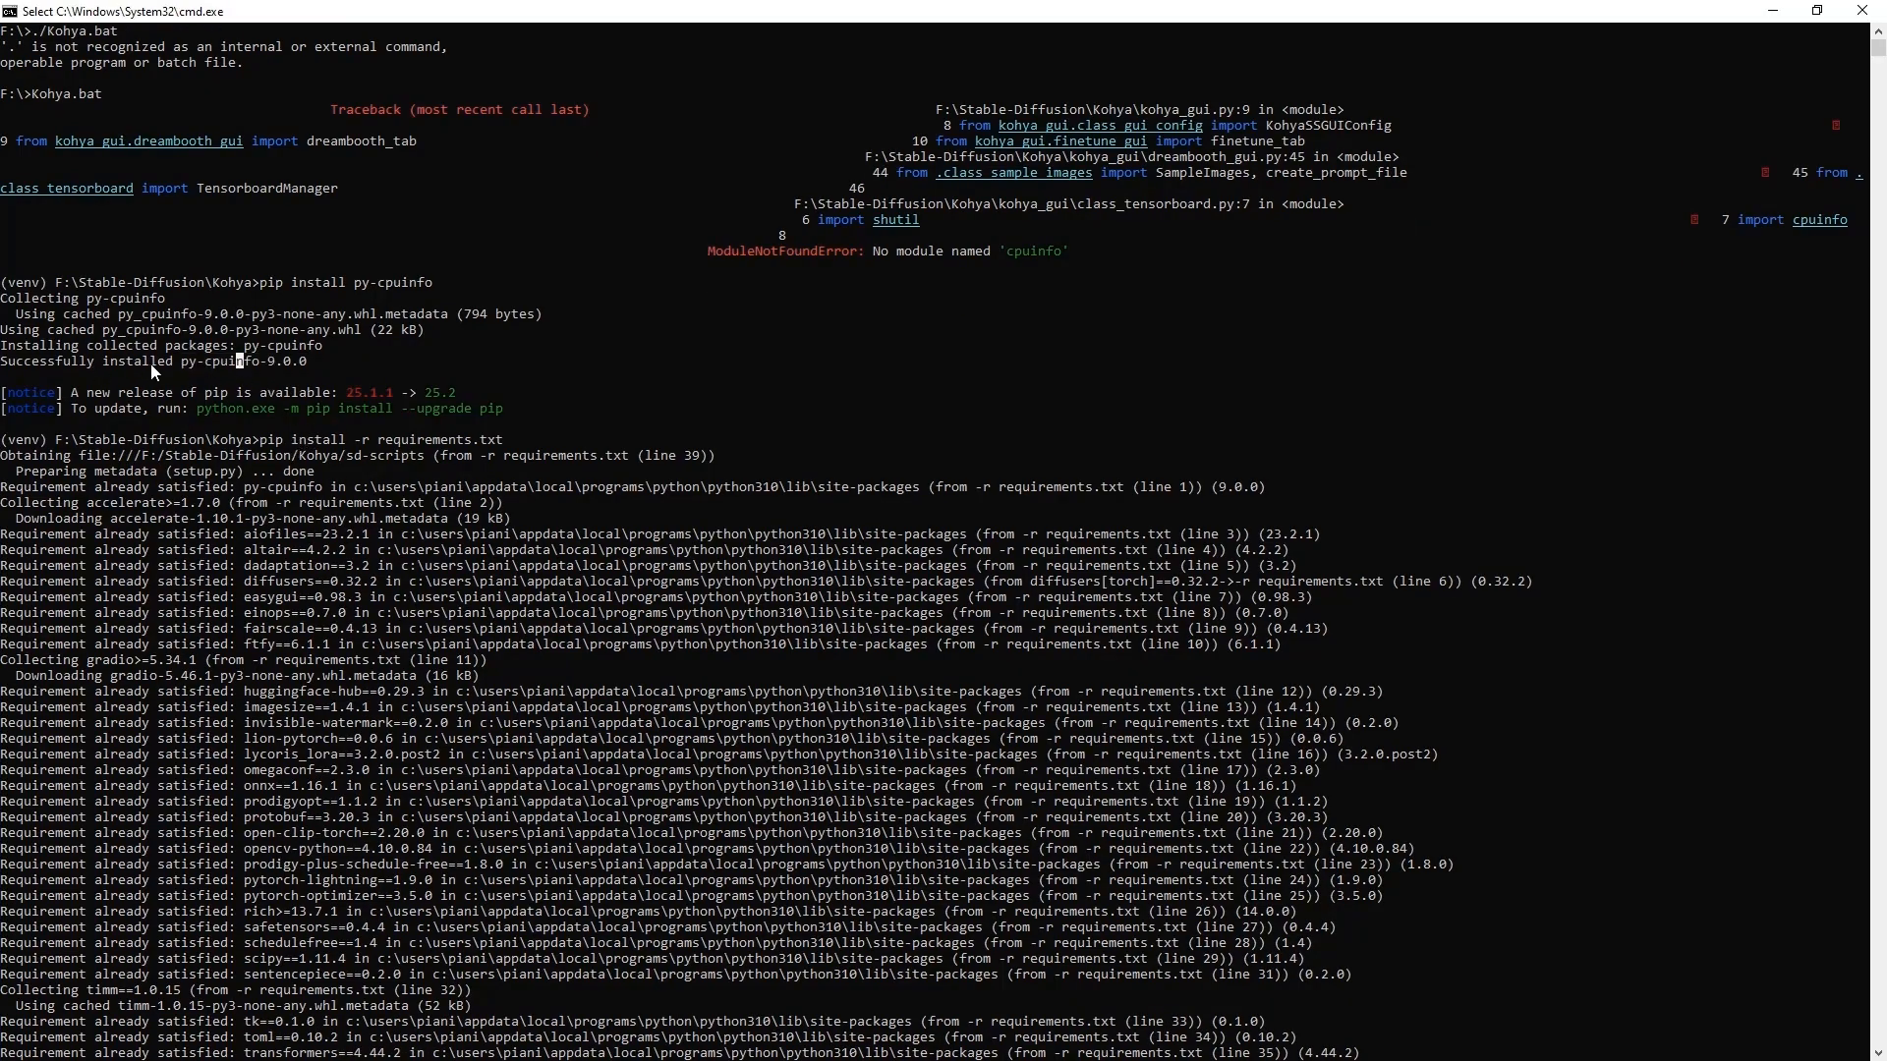
{"action": "left_click_drag", "start_coordinate": [188, 367], "coordinate": [256, 365]}
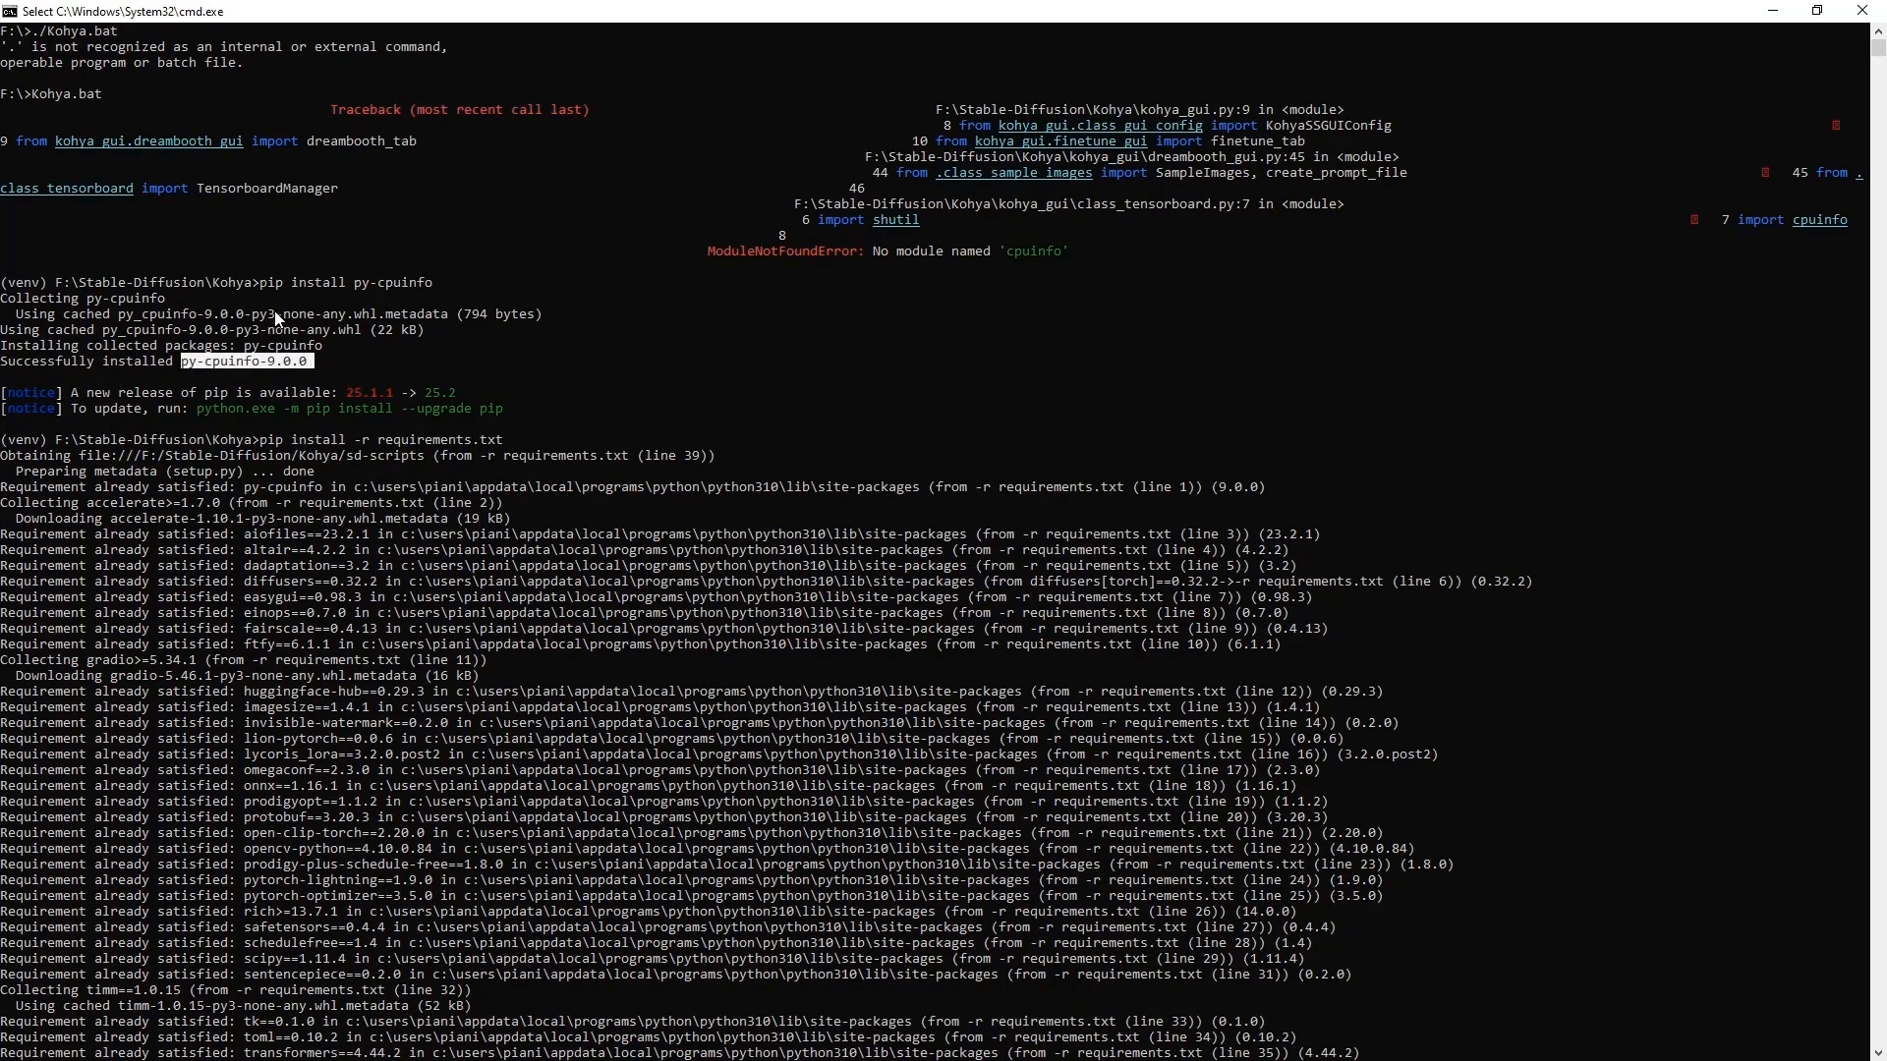
Check the py-cpuinfo and requirements.txt pip commands, then bring up the relaunched Kohya console
{"action": "left_click_drag", "start_coordinate": [261, 284], "coordinate": [340, 284]}
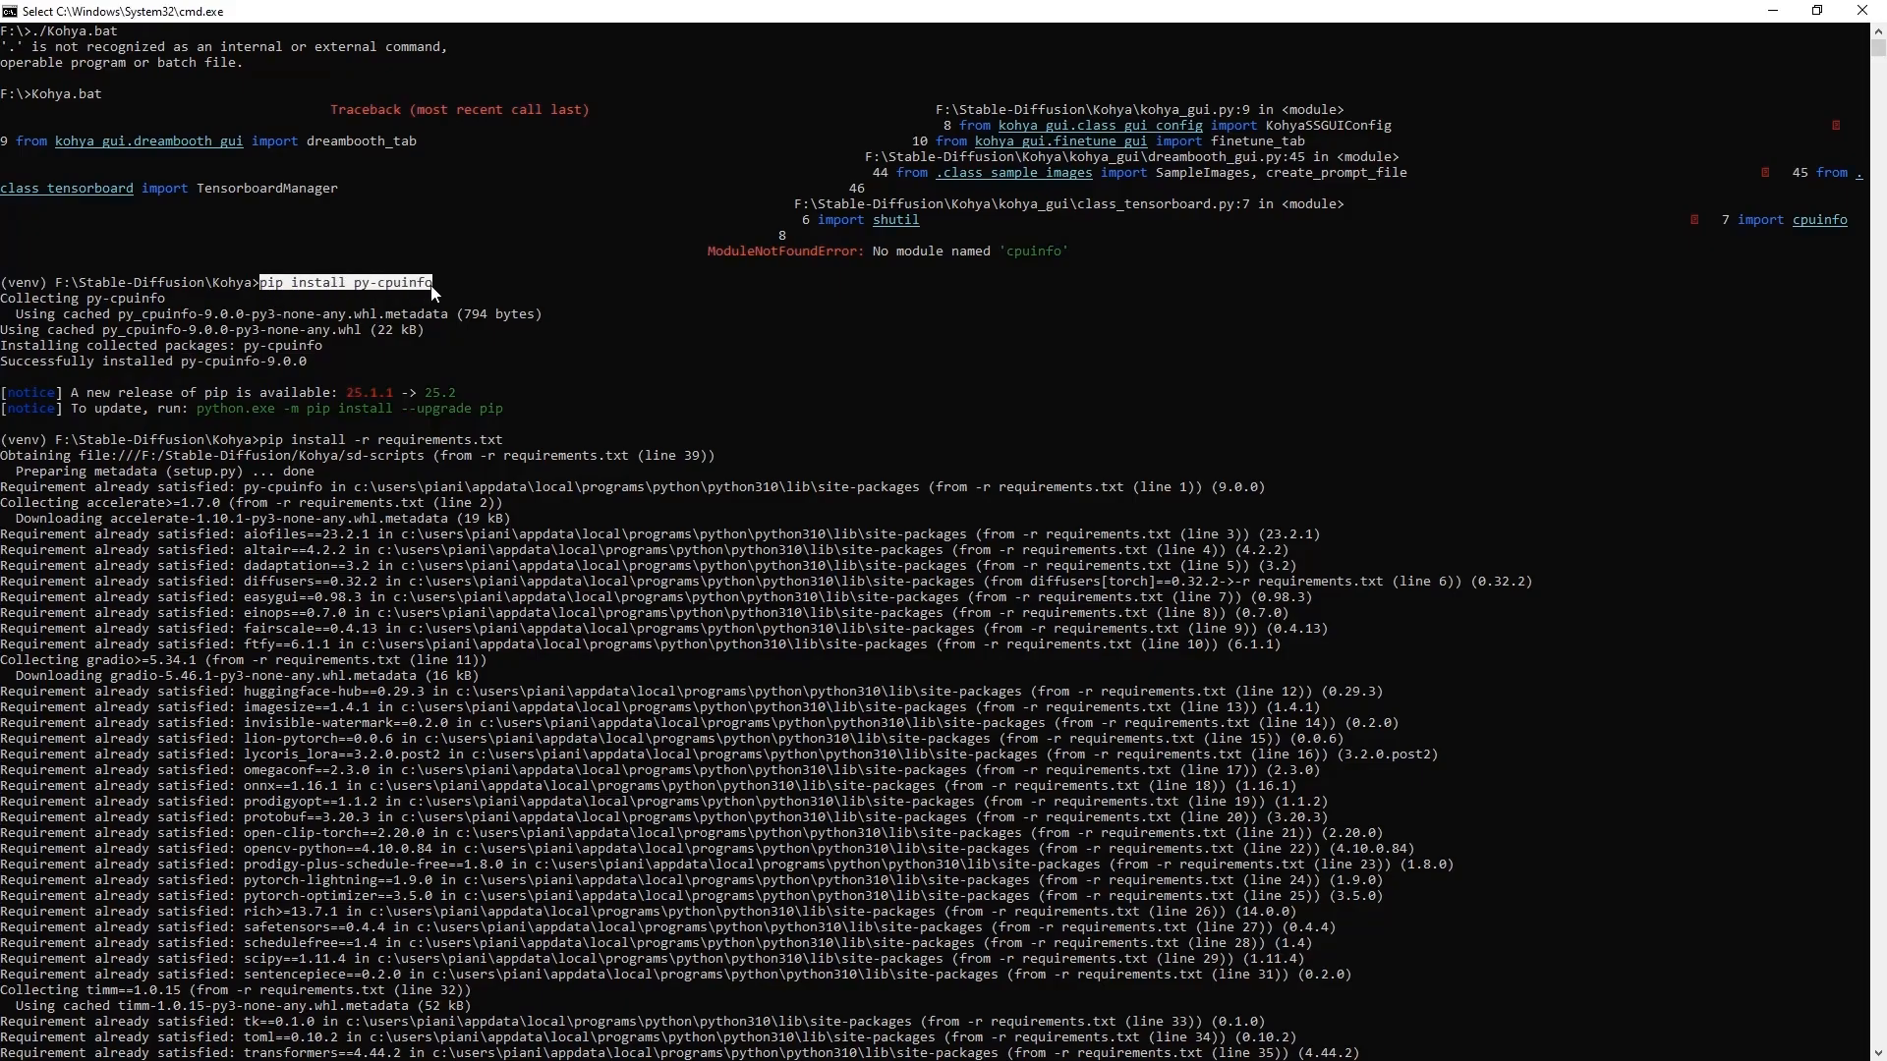
{"action": "left_click", "coordinate": [364, 284]}
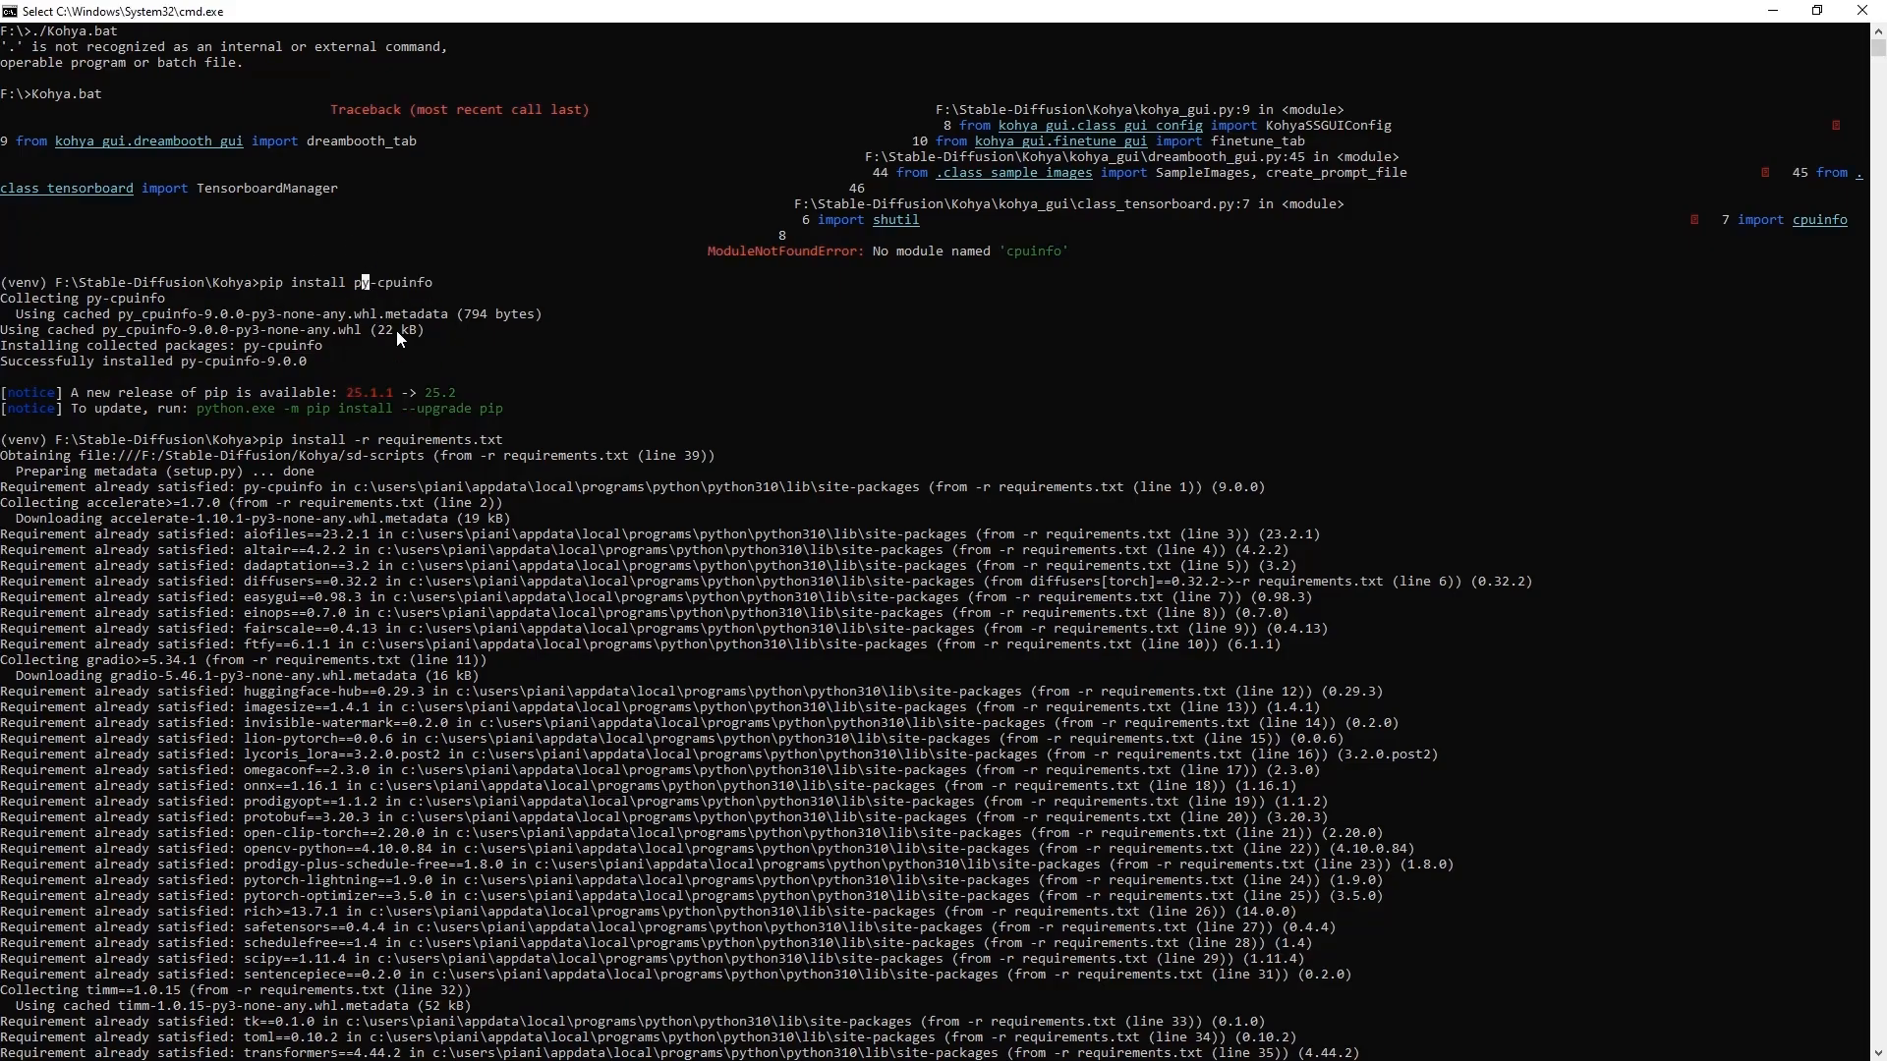
{"action": "left_click_drag", "start_coordinate": [262, 440], "coordinate": [502, 444]}
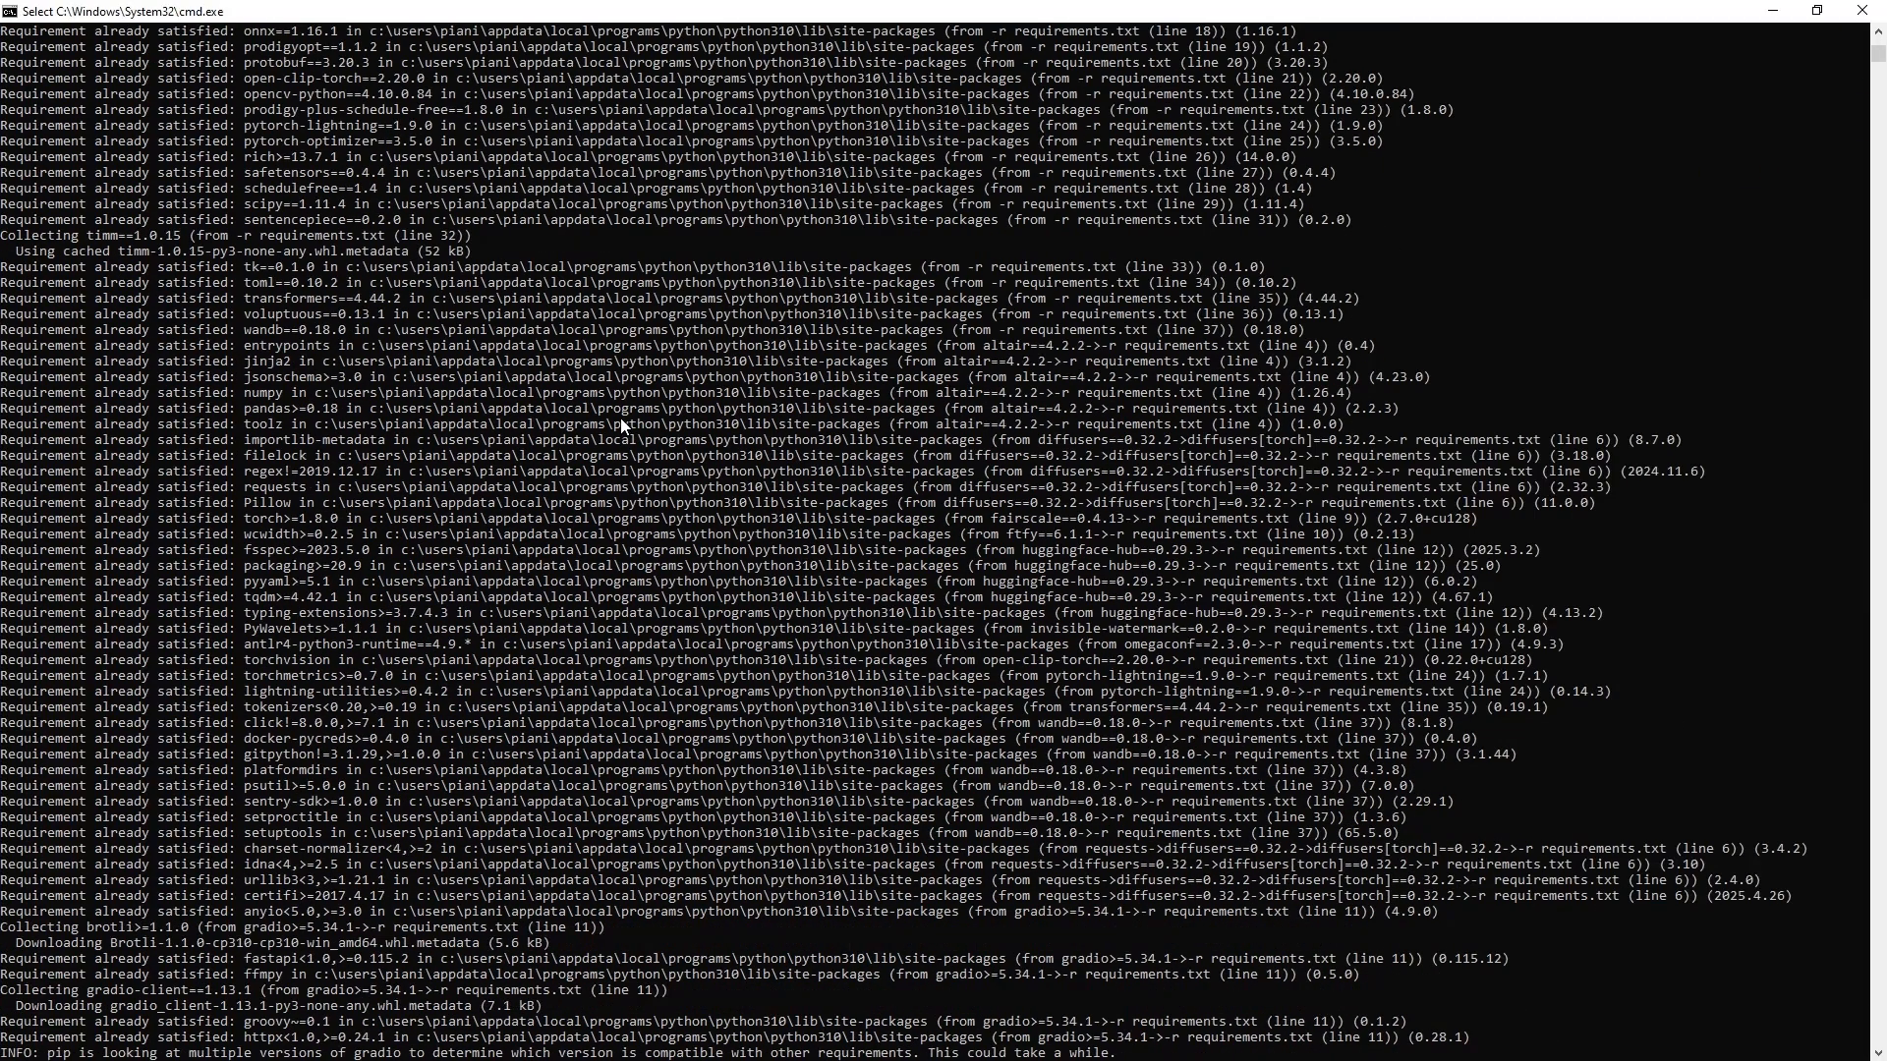
{"action": "scroll", "coordinate": [546, 439], "scroll_direction": "down", "scroll_amount": 20}
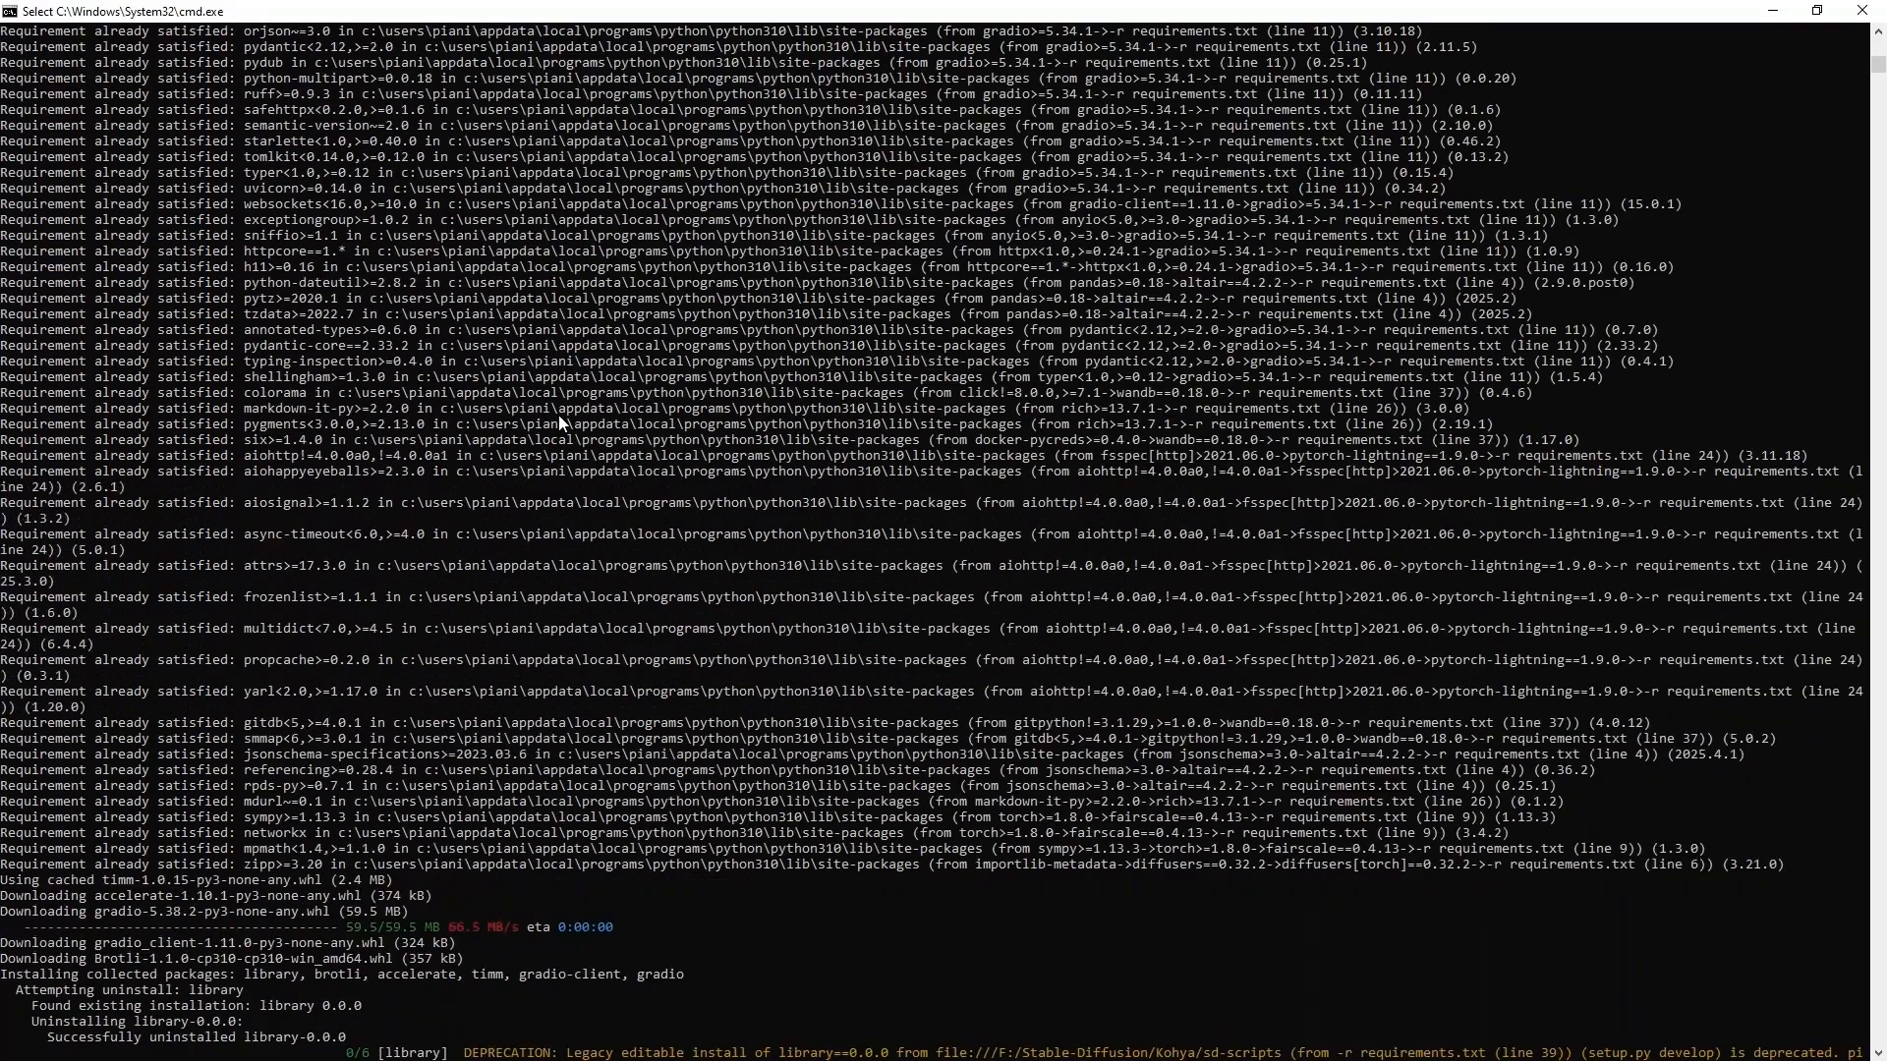
{"action": "scroll", "coordinate": [549, 425], "scroll_direction": "up", "scroll_amount": 3}
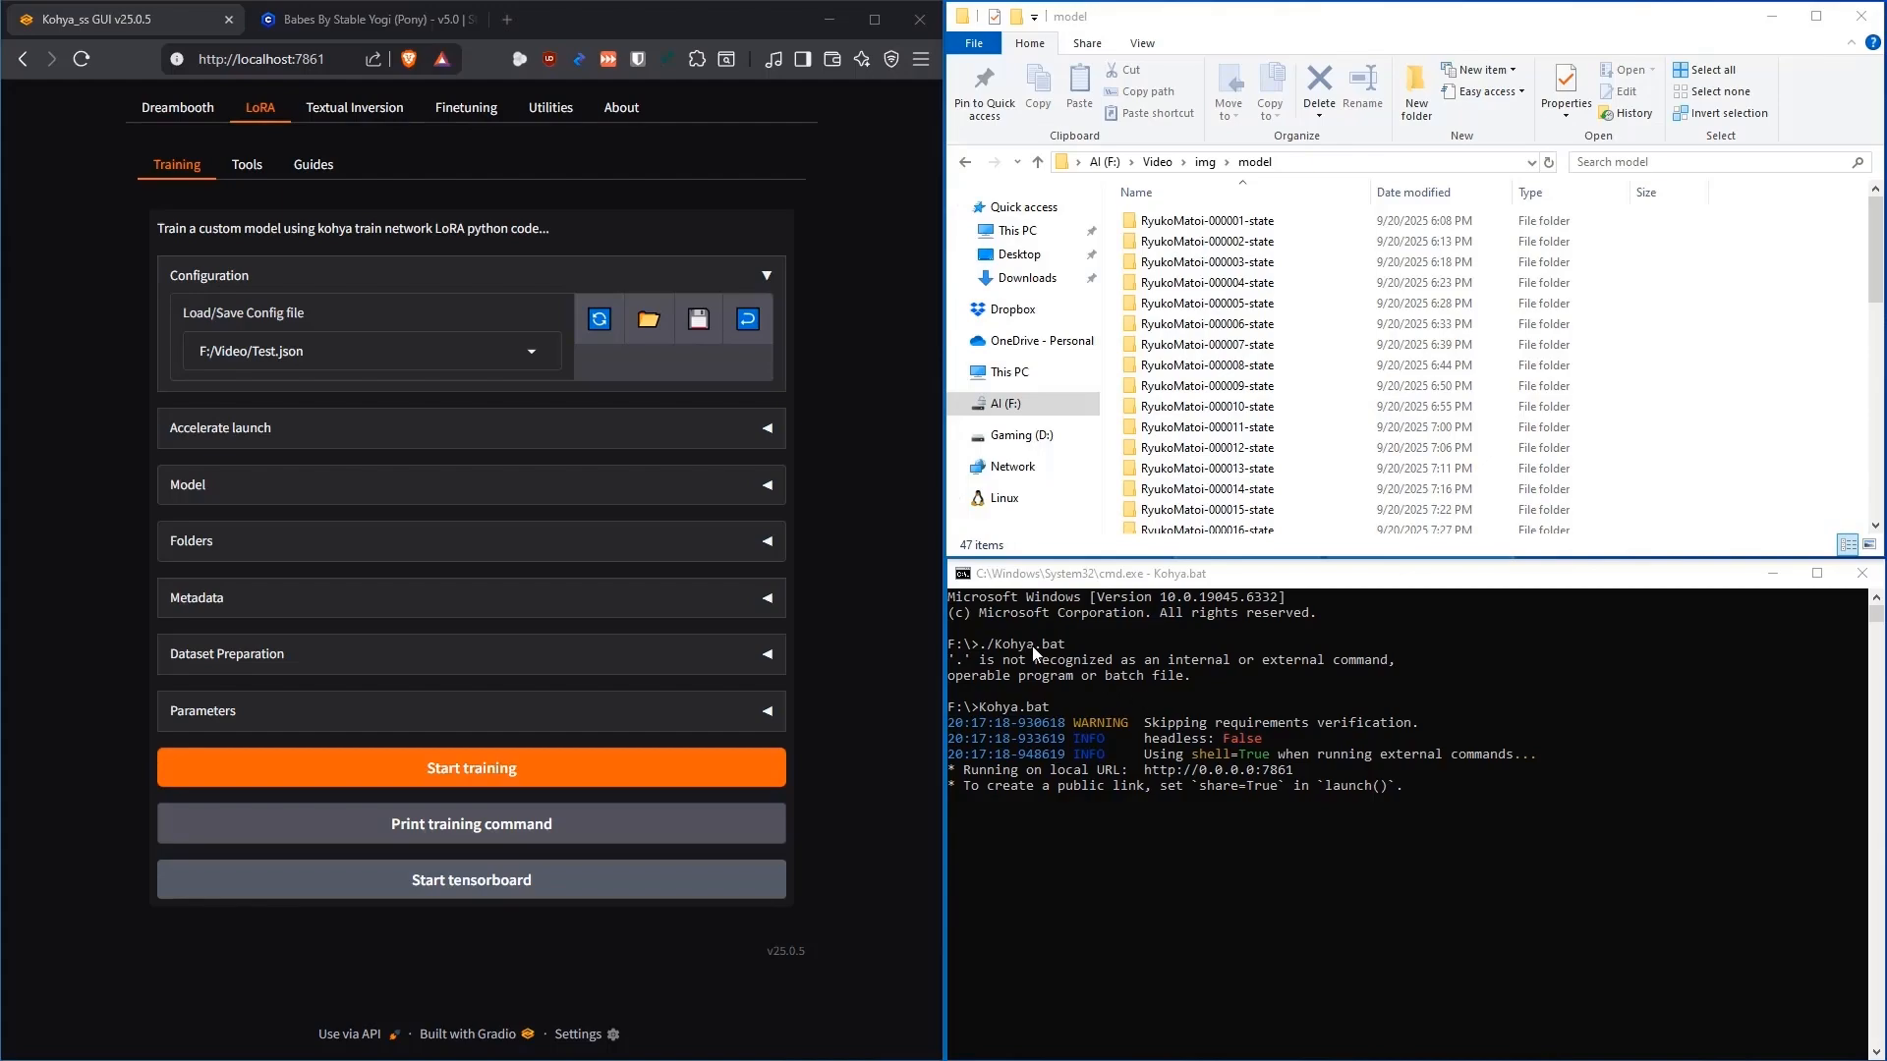
{"action": "left_click", "coordinate": [1230, 578]}
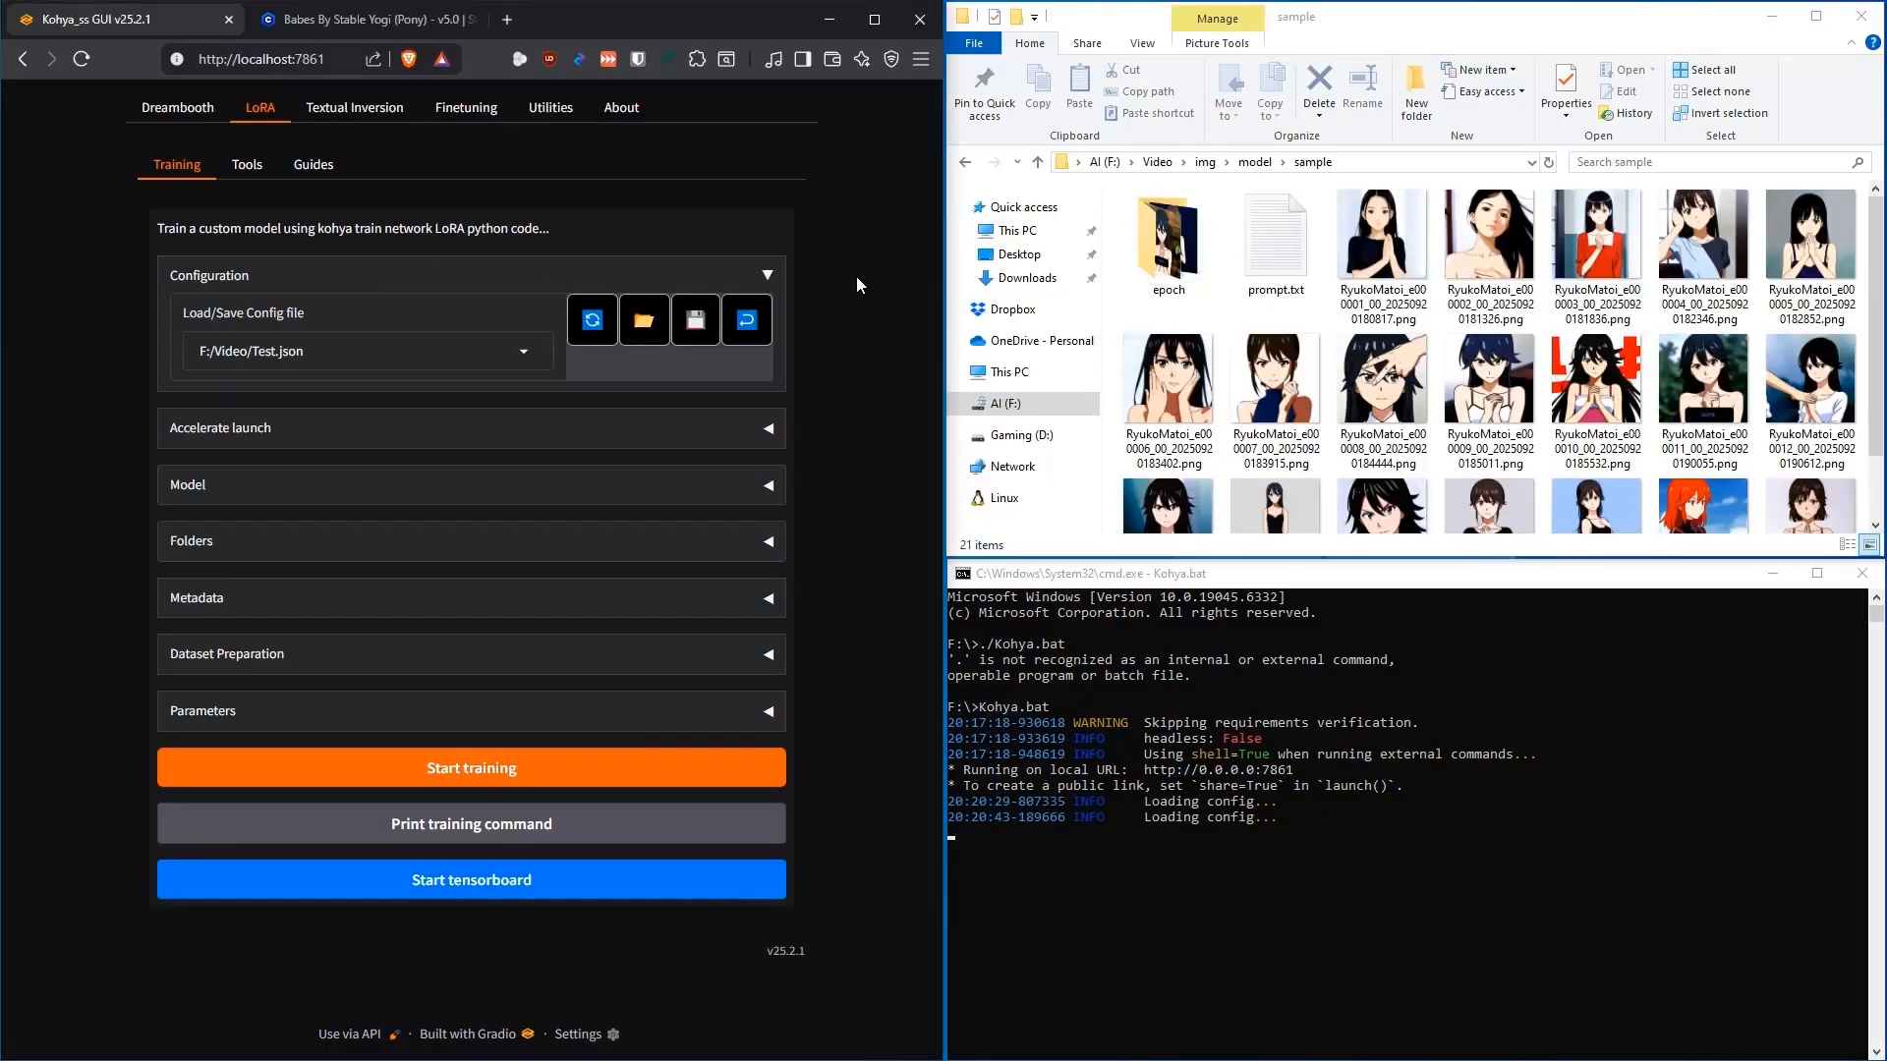
{"action": "scroll", "coordinate": [1433, 393], "scroll_direction": "down", "scroll_amount": 1}
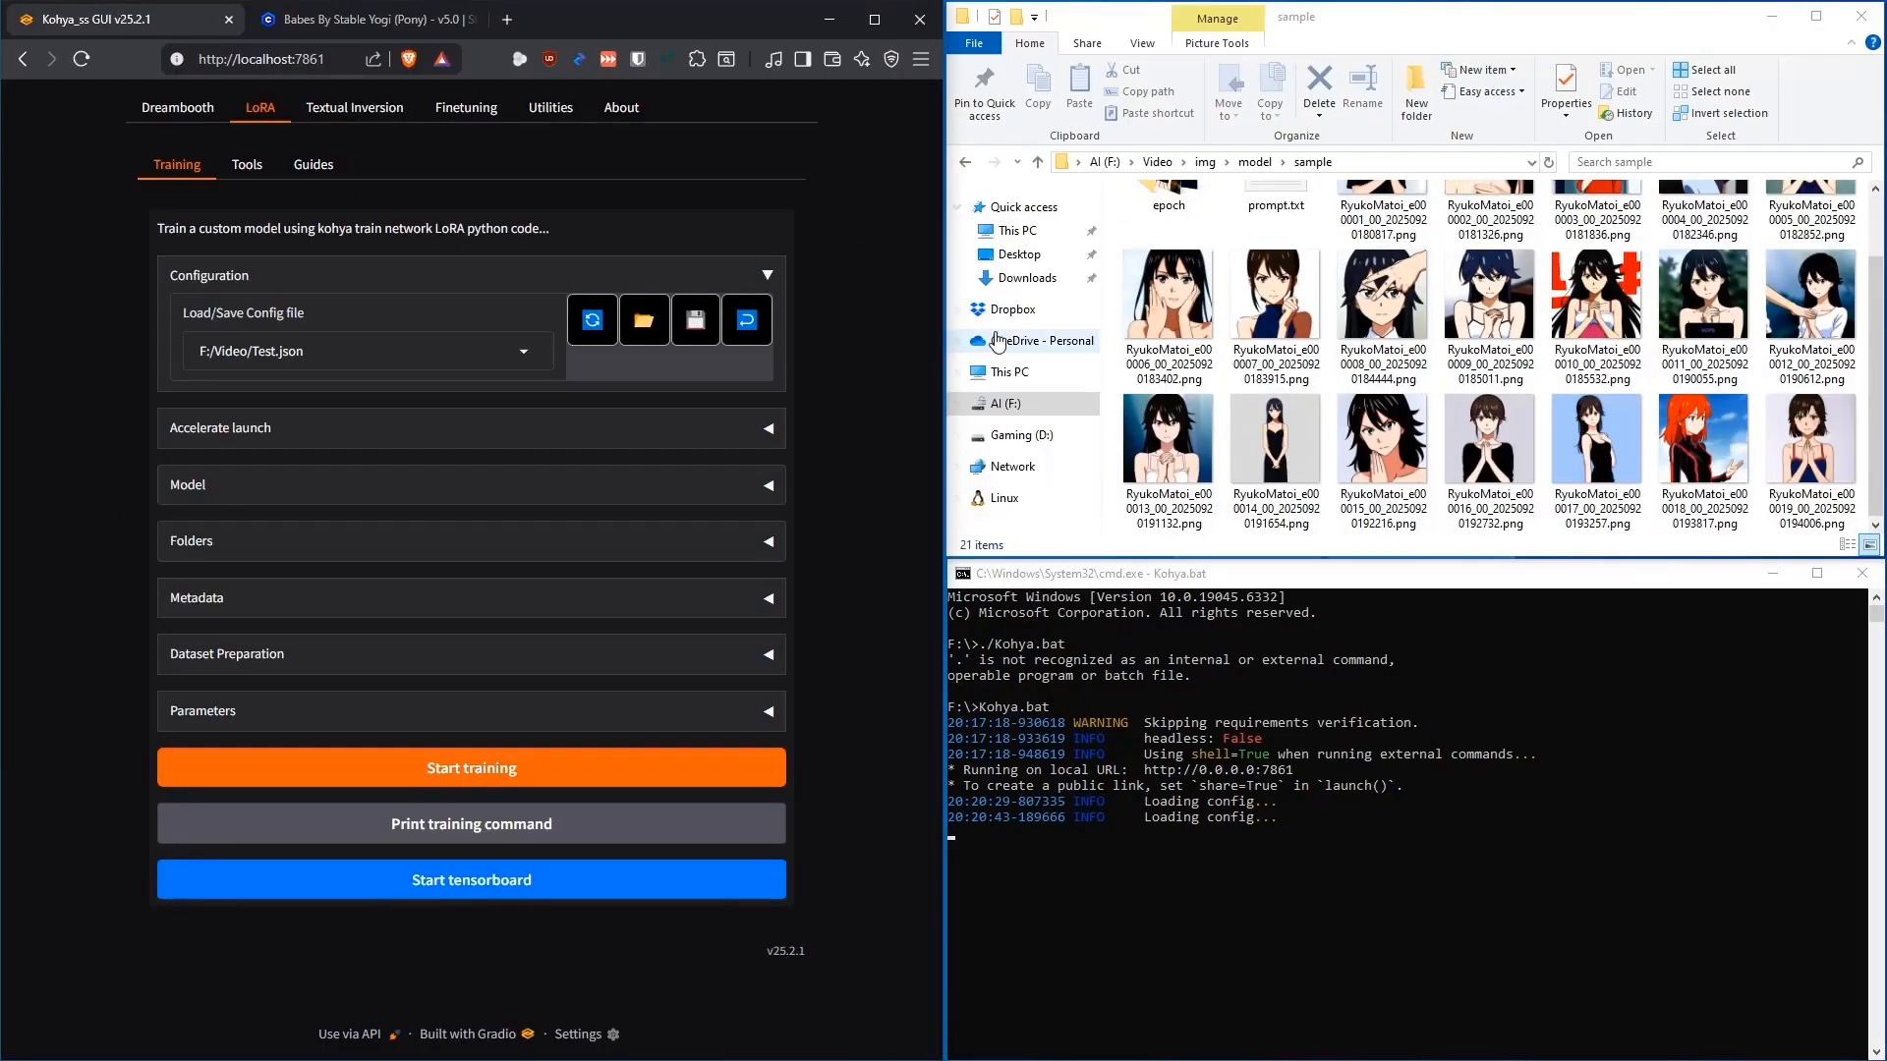
{"action": "scroll", "coordinate": [1170, 314], "scroll_direction": "up", "scroll_amount": 1}
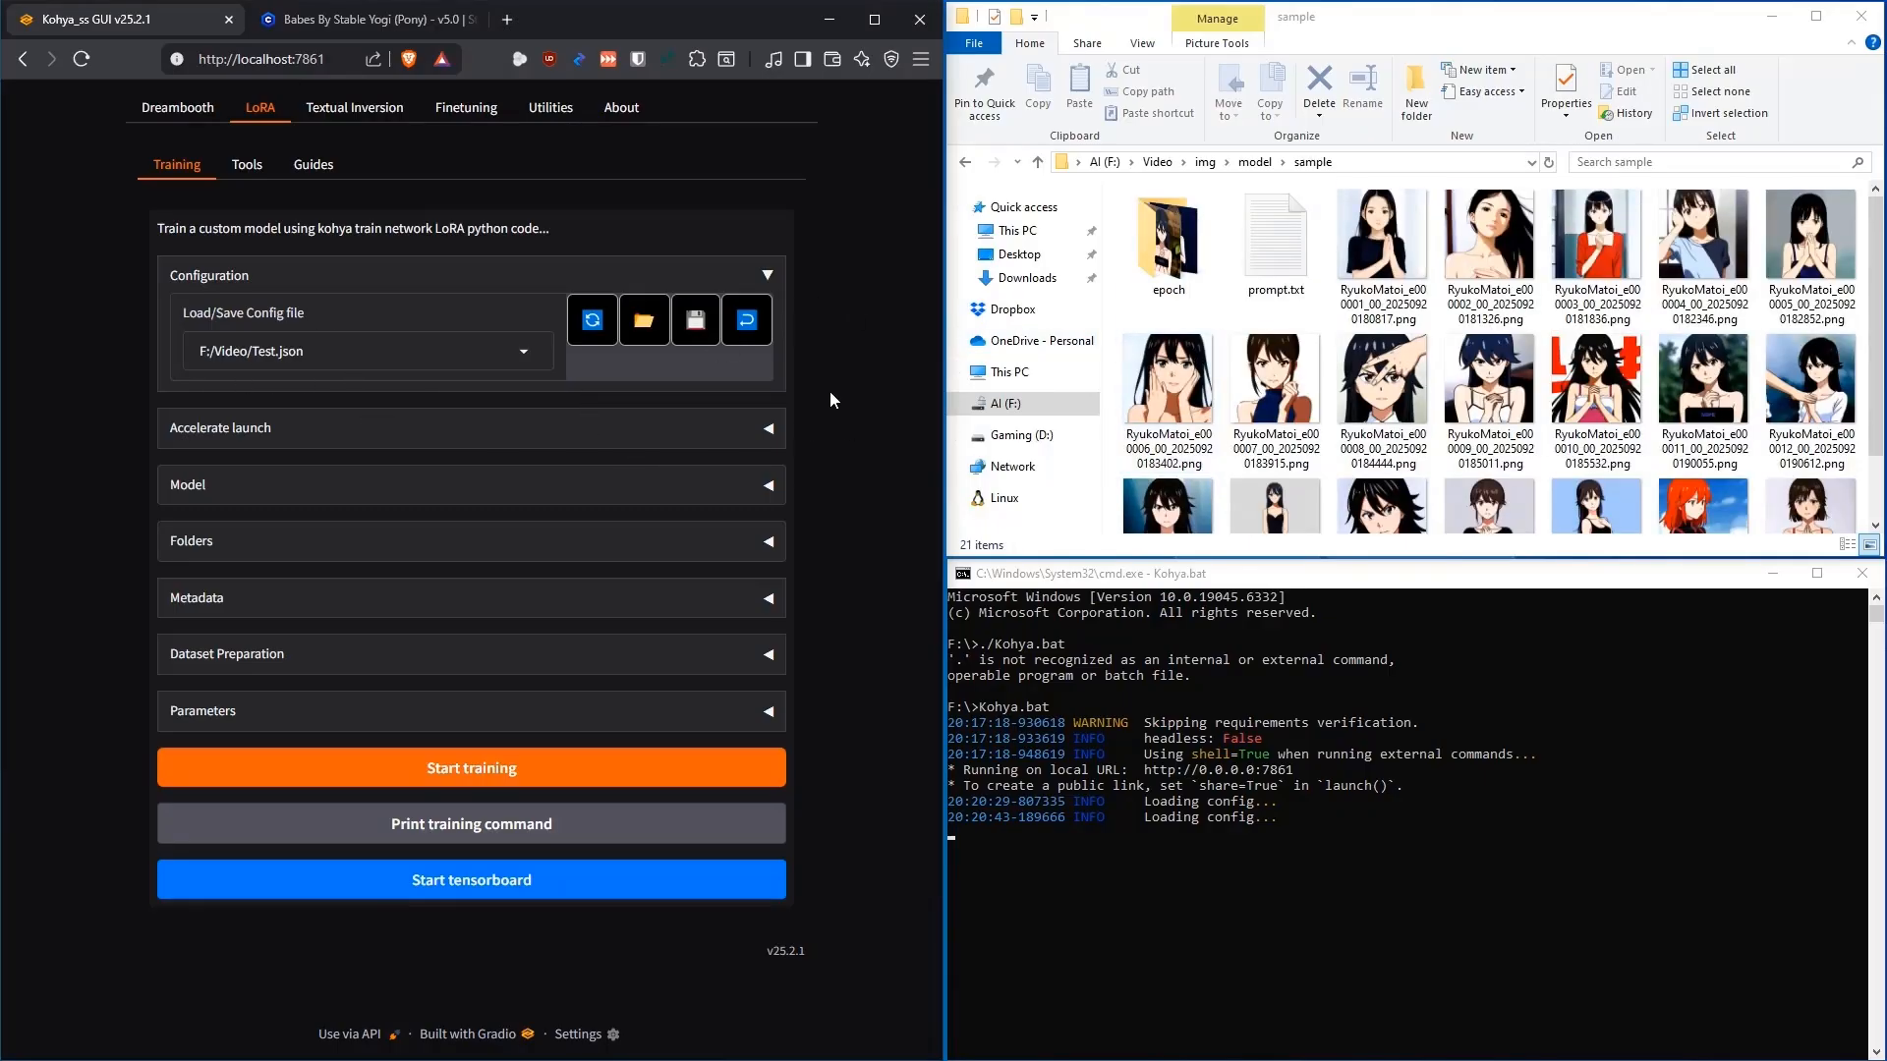
{"action": "left_click", "coordinate": [771, 485]}
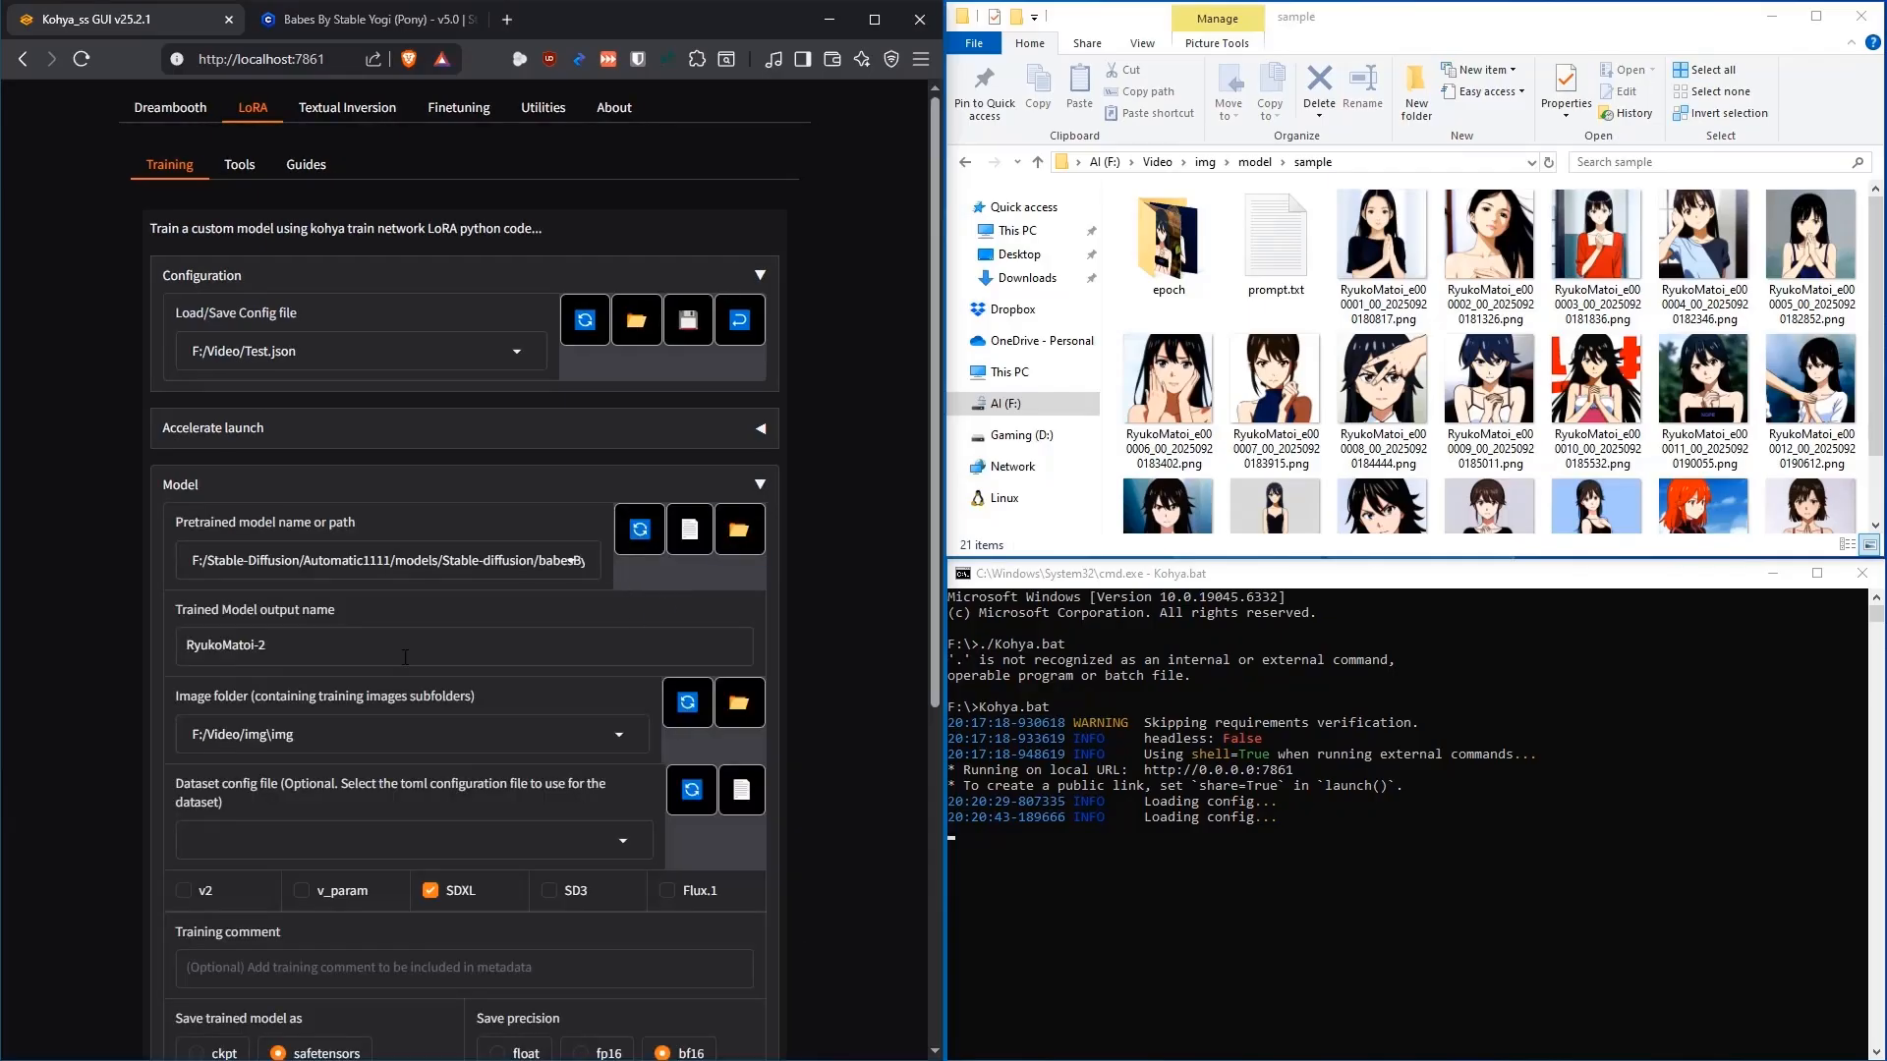
{"action": "triple_click", "coordinate": [367, 640]}
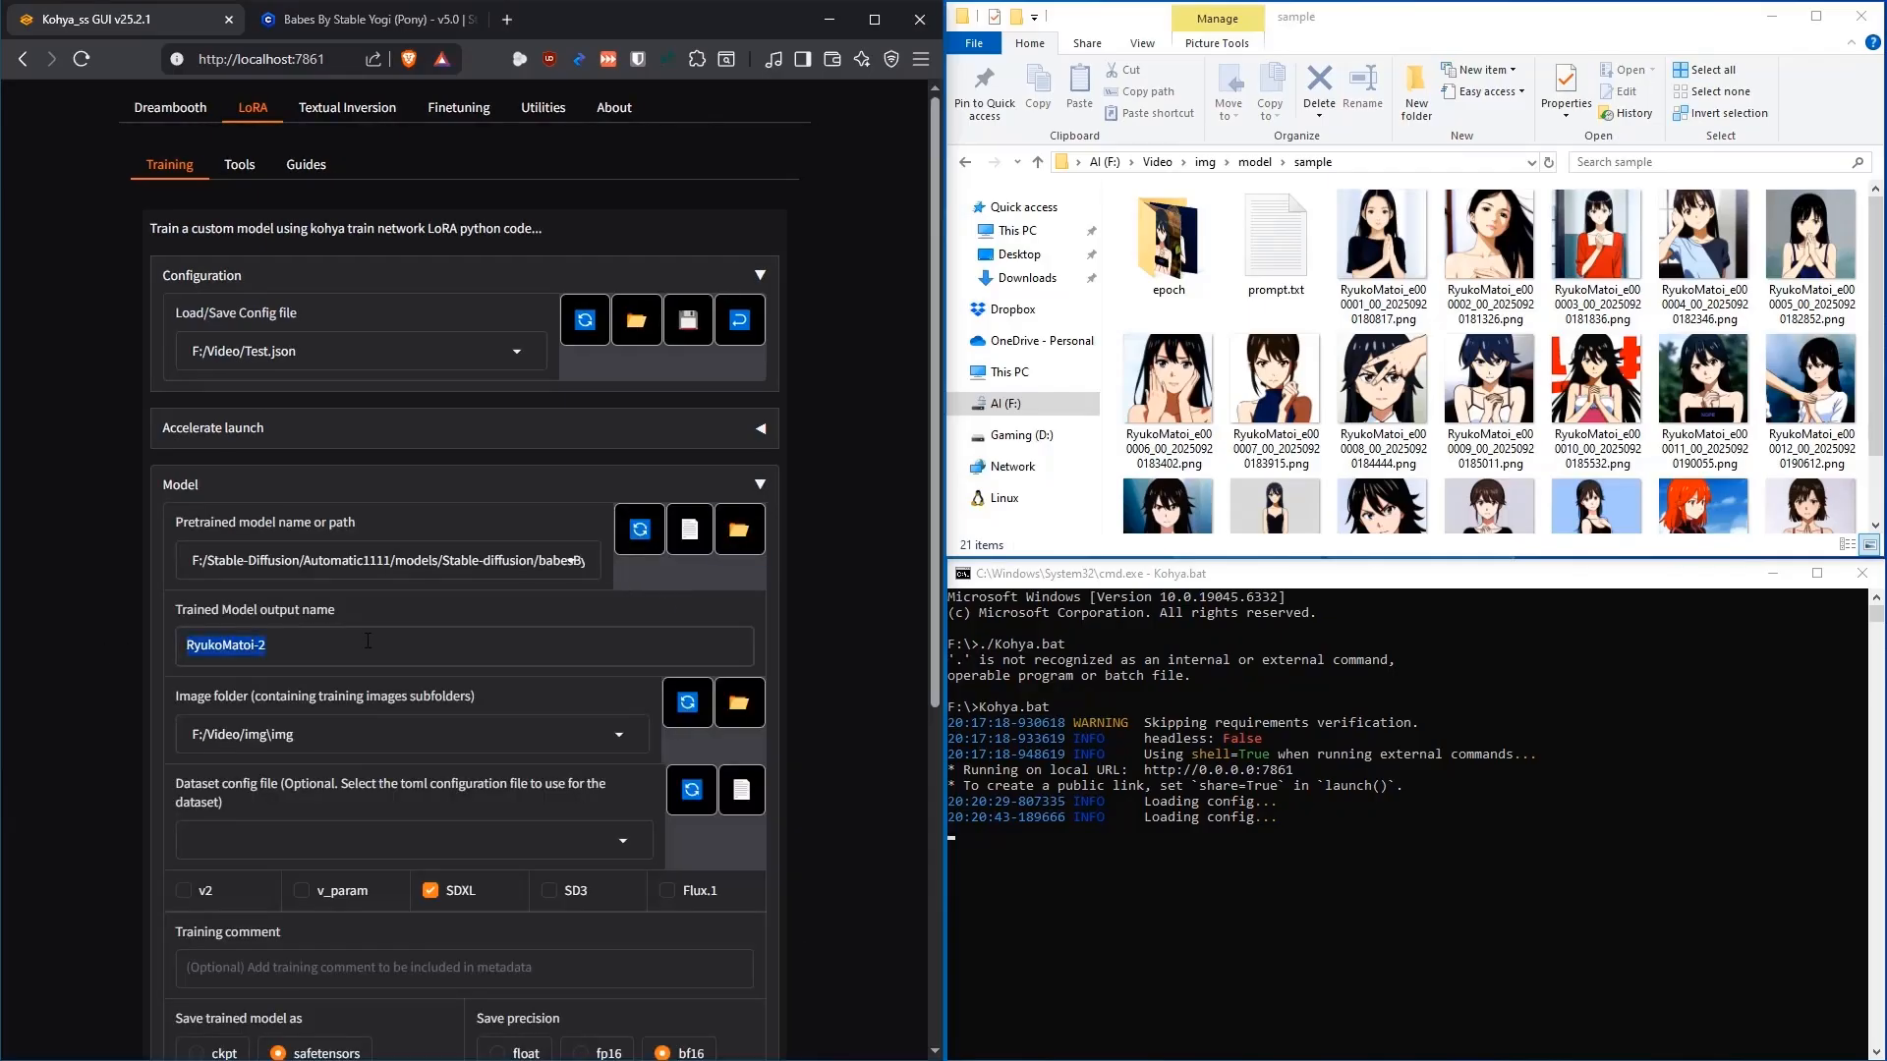
{"action": "left_click", "coordinate": [762, 483]}
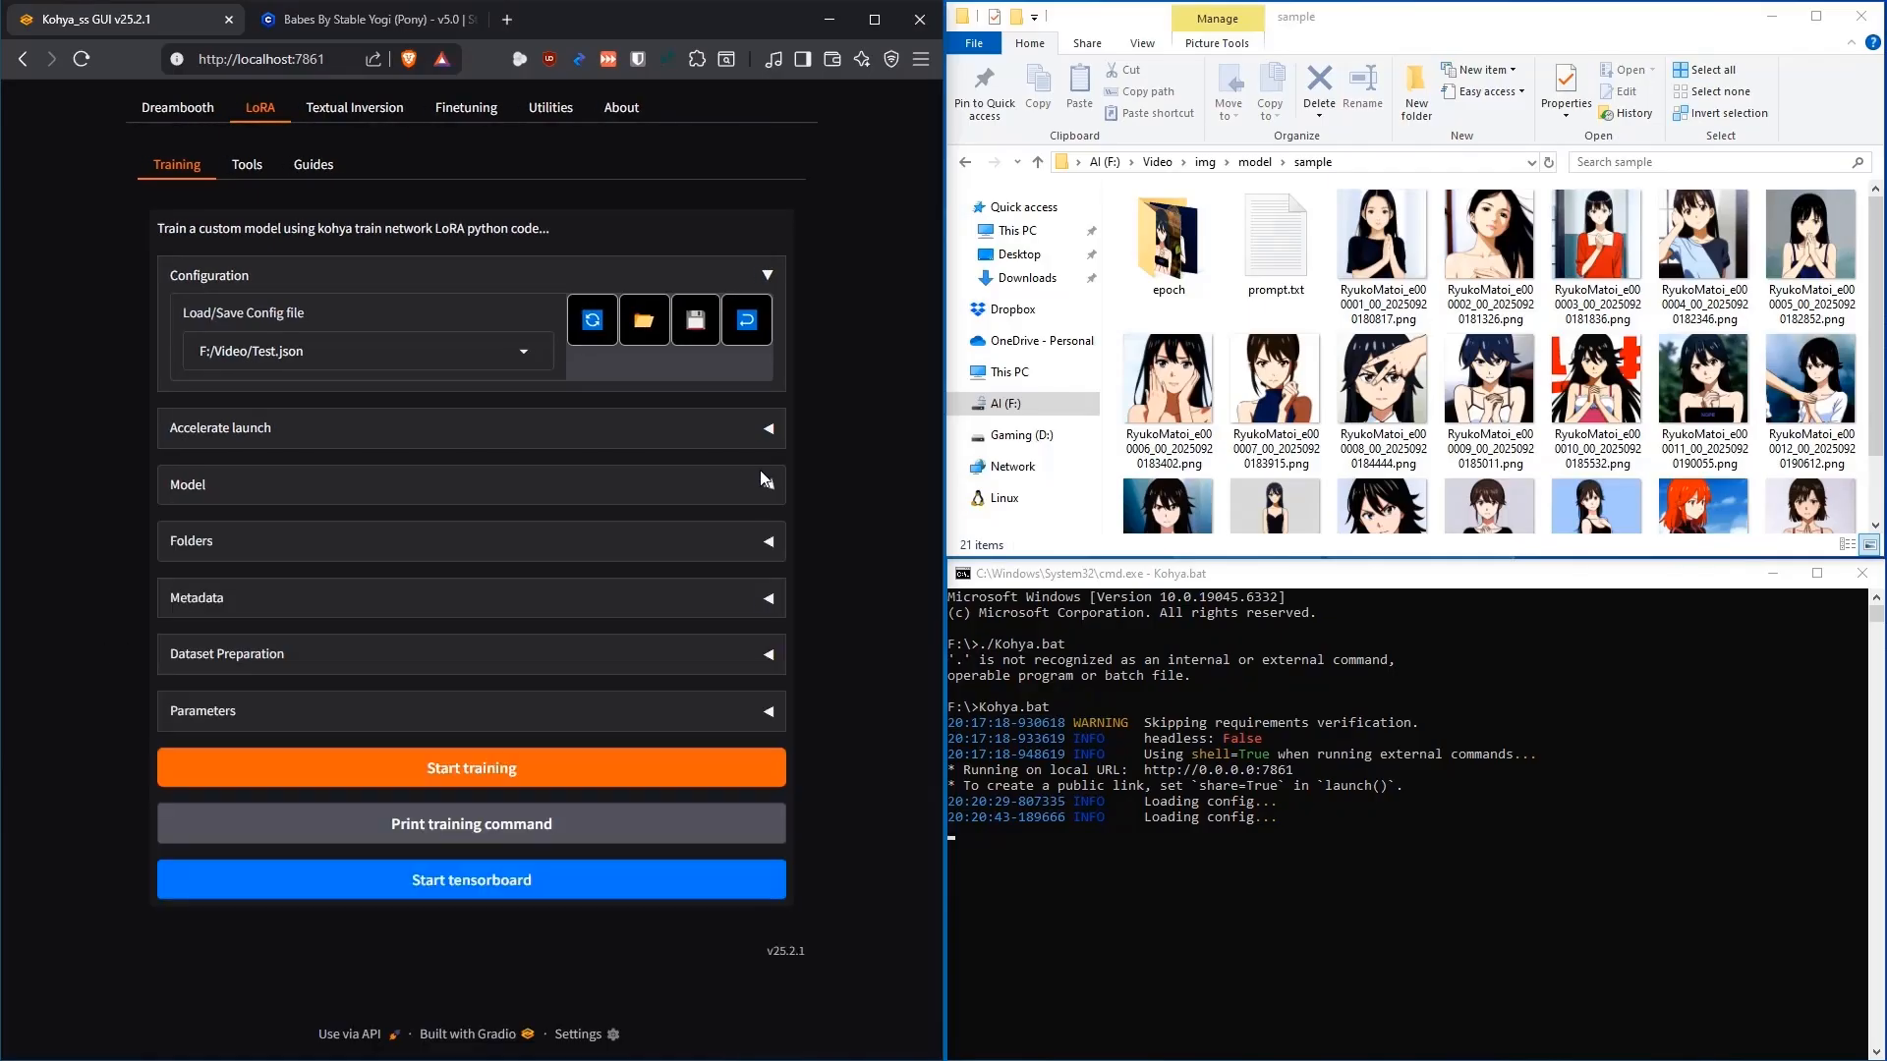
{"action": "left_click", "coordinate": [777, 716]}
{"action": "scroll", "coordinate": [855, 599], "scroll_direction": "down", "scroll_amount": 7}
{"action": "scroll", "coordinate": [814, 552], "scroll_direction": "up", "scroll_amount": 2}
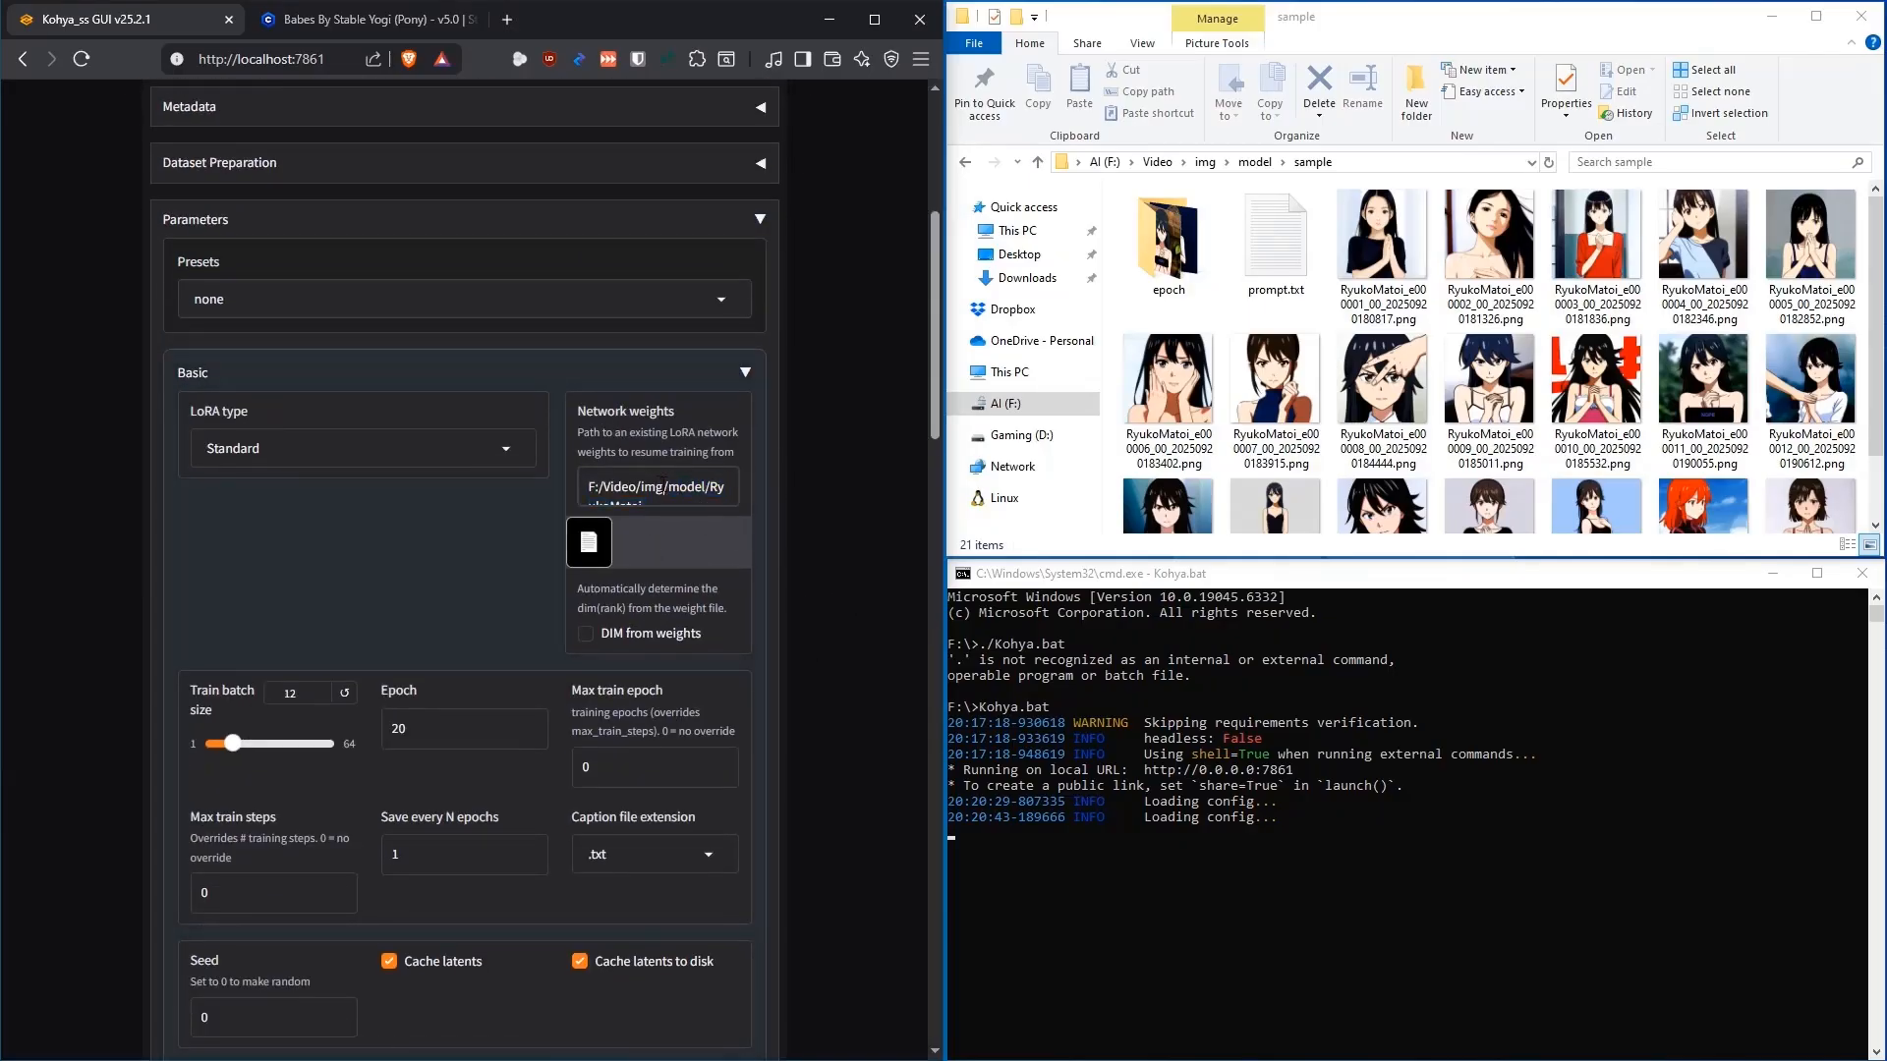
{"action": "scroll", "coordinate": [768, 507], "scroll_direction": "down", "scroll_amount": 1}
{"action": "left_click", "coordinate": [747, 287]}
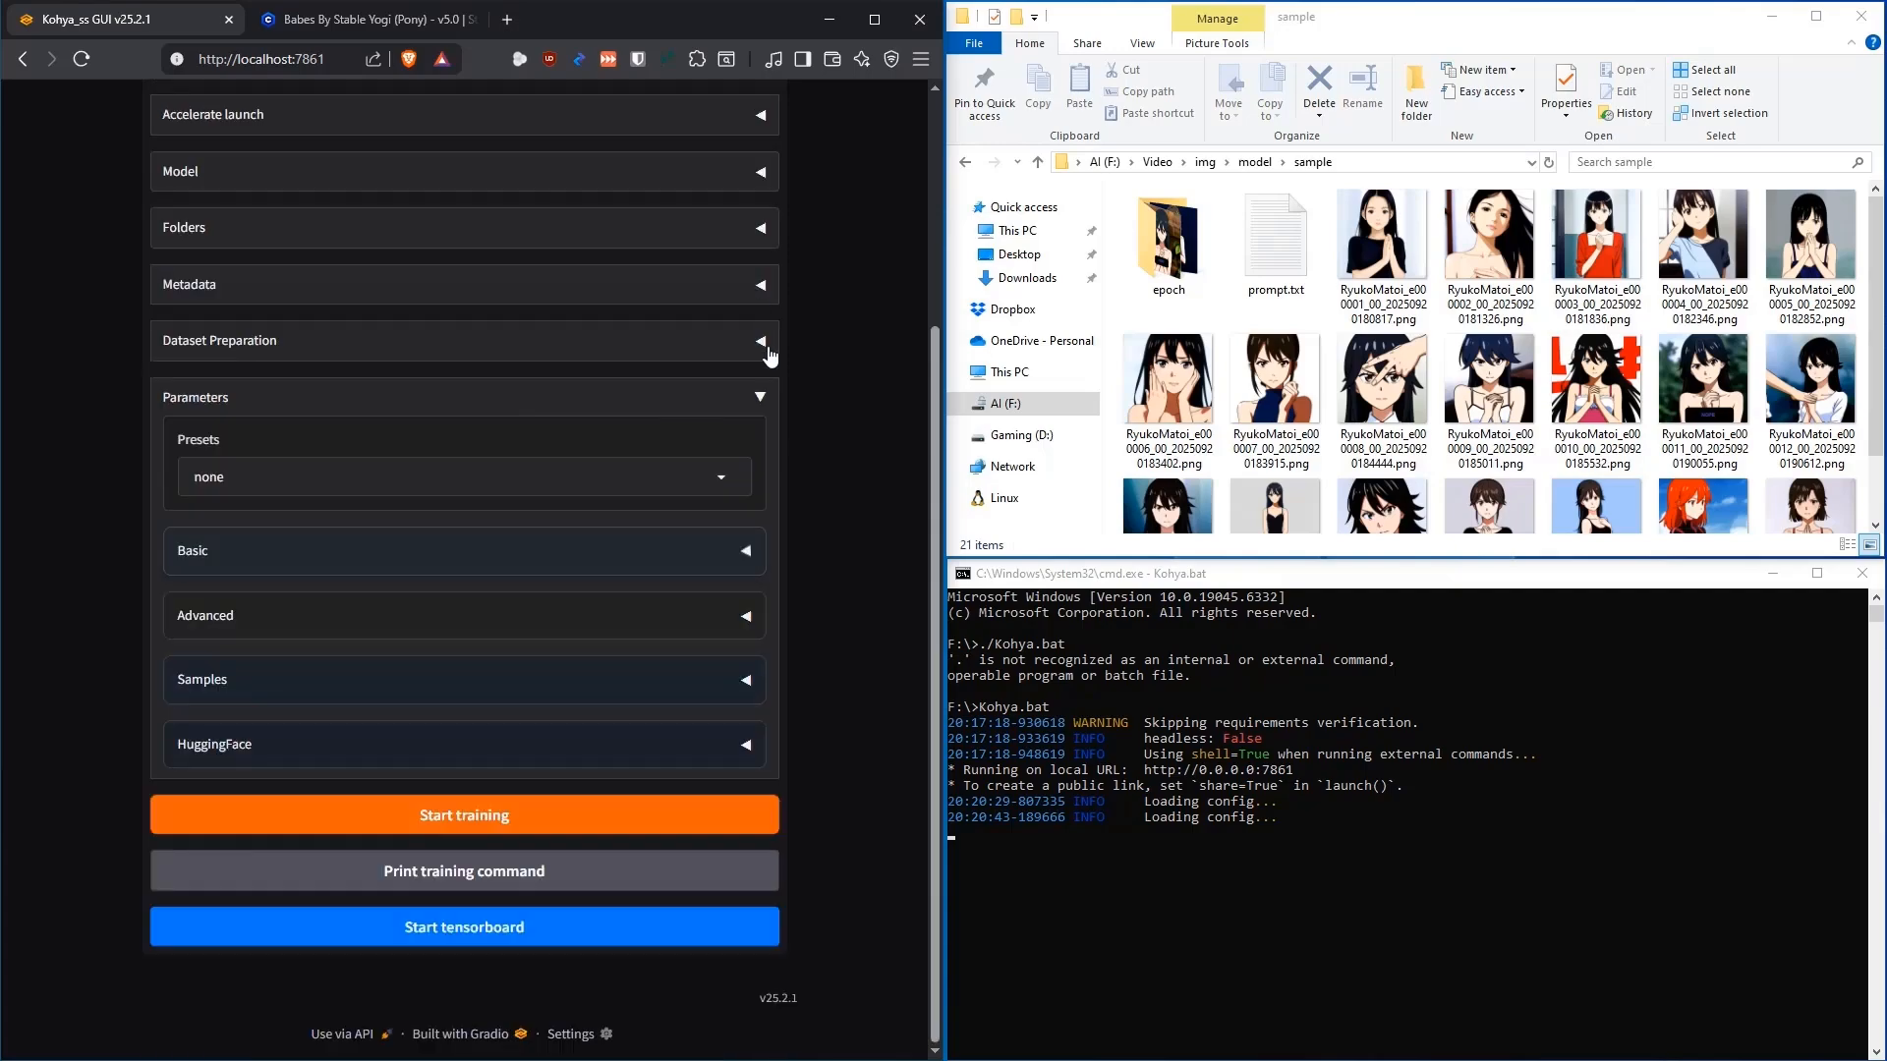
{"action": "left_click", "coordinate": [750, 625]}
{"action": "scroll", "coordinate": [809, 607], "scroll_direction": "down", "scroll_amount": 15}
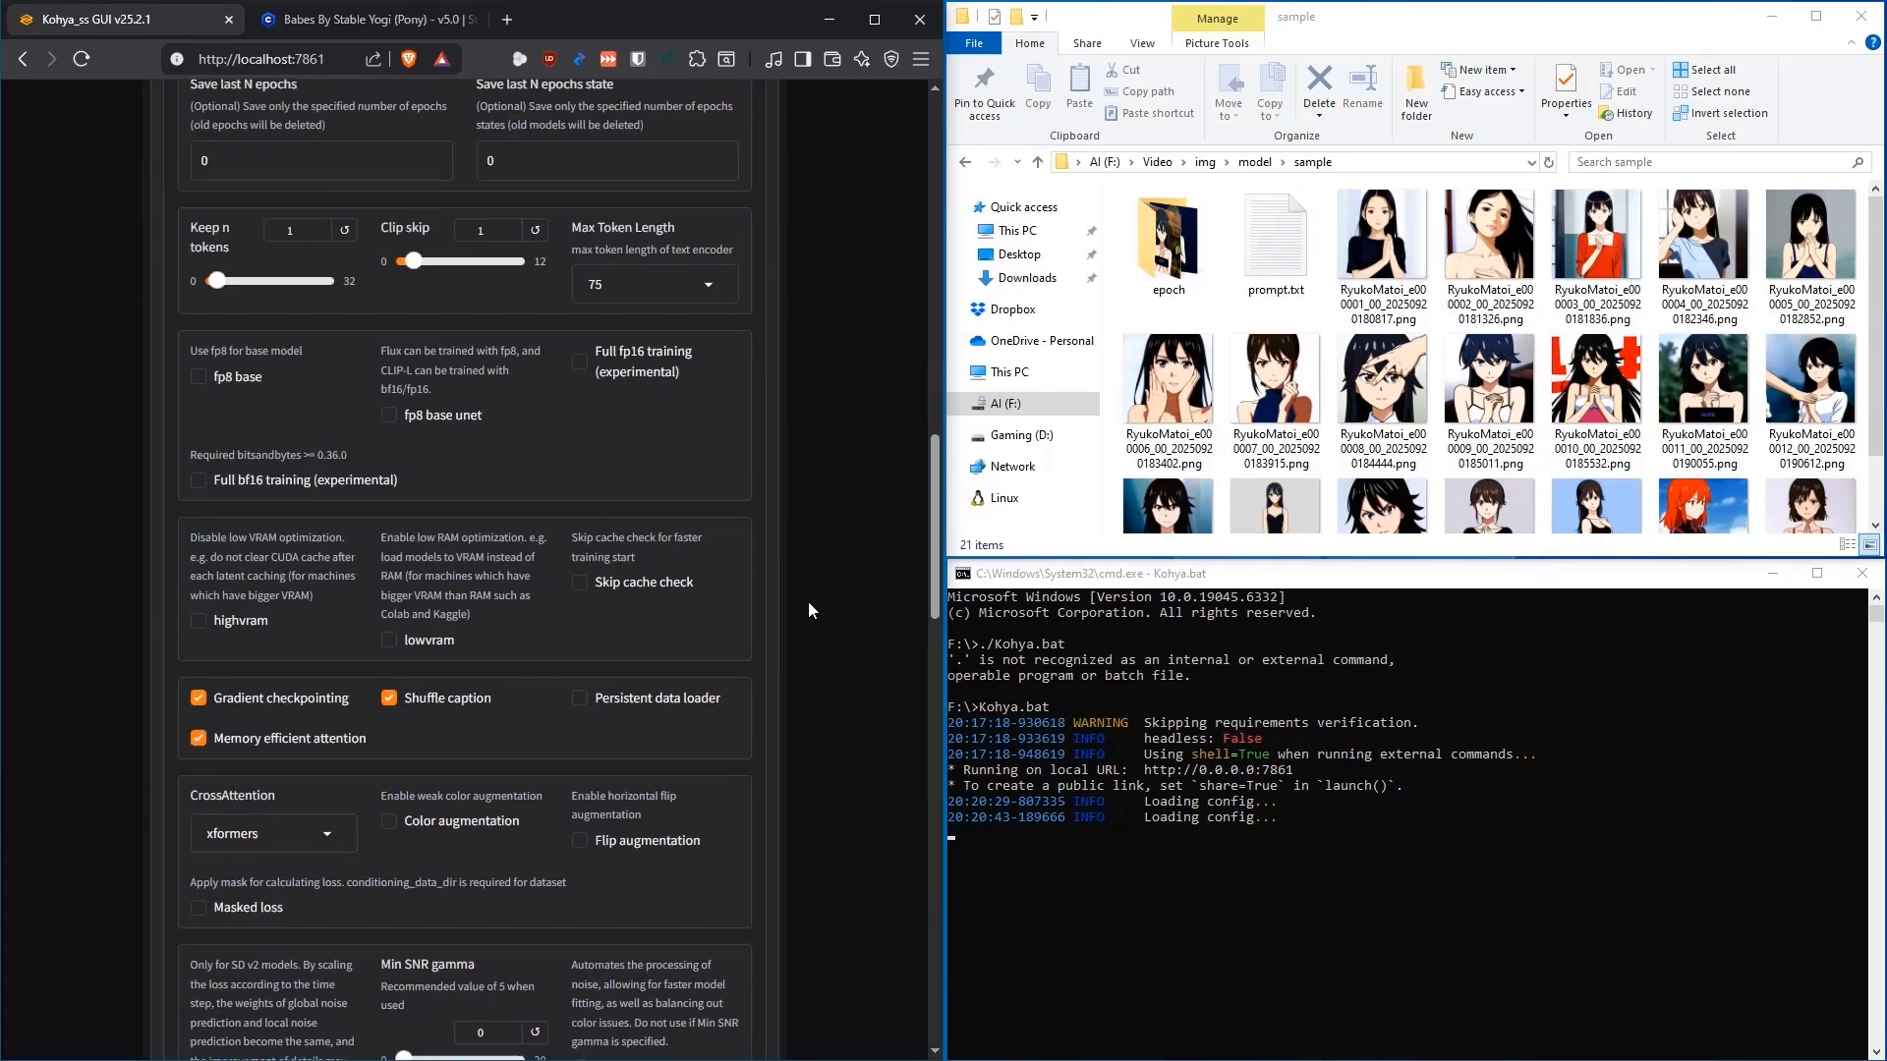
{"action": "scroll", "coordinate": [812, 605], "scroll_direction": "down", "scroll_amount": 4}
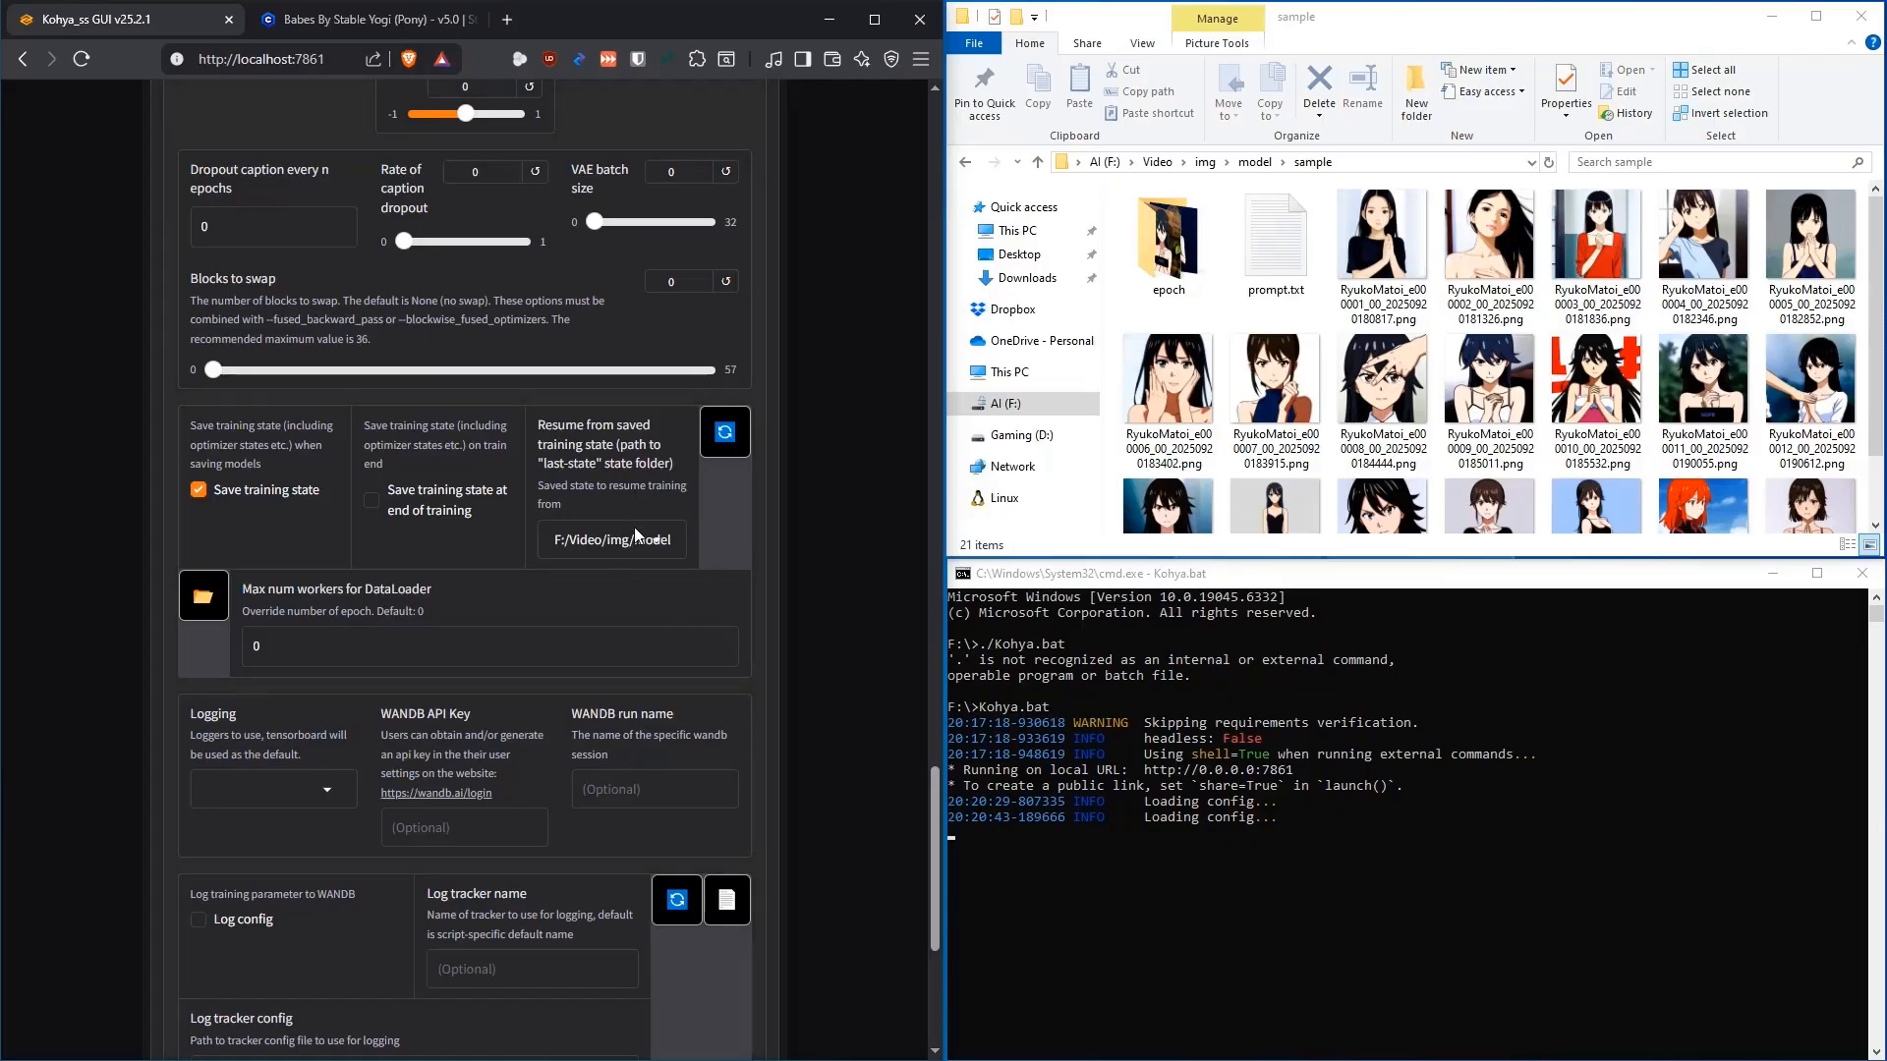
{"action": "scroll", "coordinate": [825, 526], "scroll_direction": "up", "scroll_amount": 15}
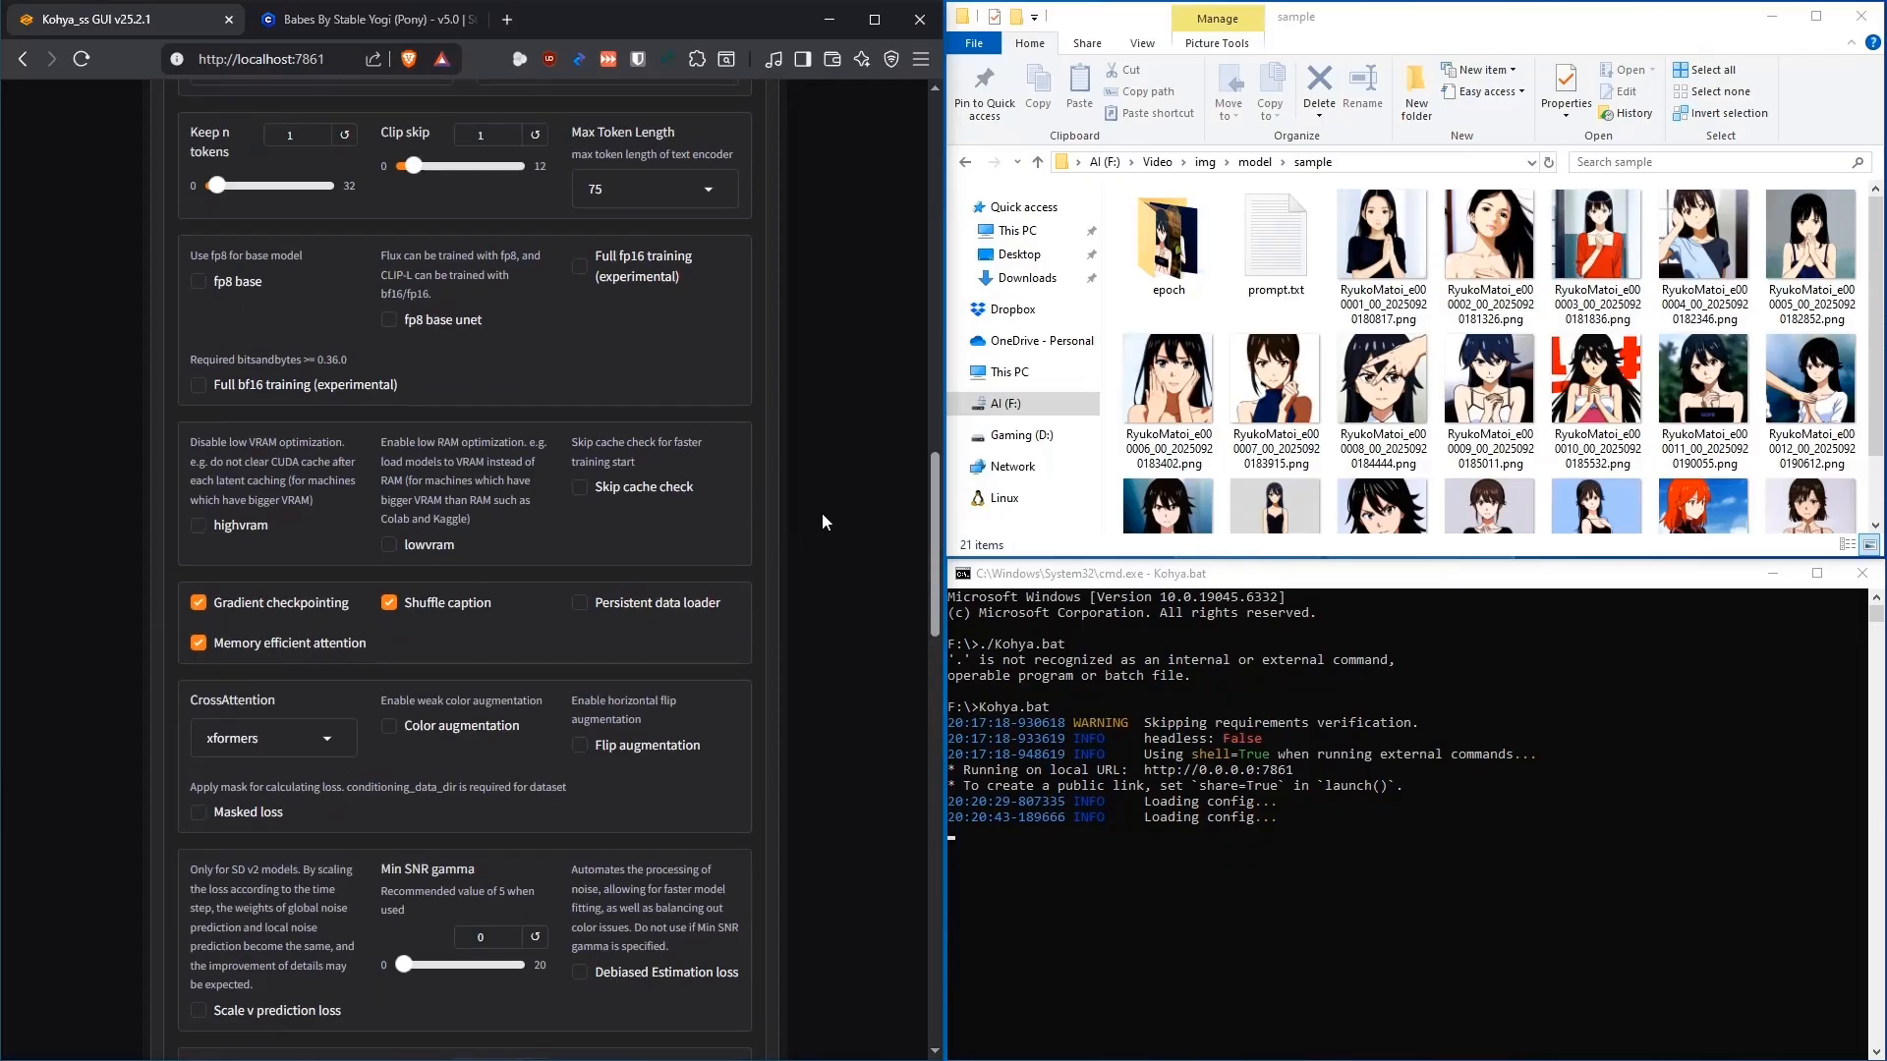
{"action": "scroll", "coordinate": [835, 521], "scroll_direction": "up", "scroll_amount": 6}
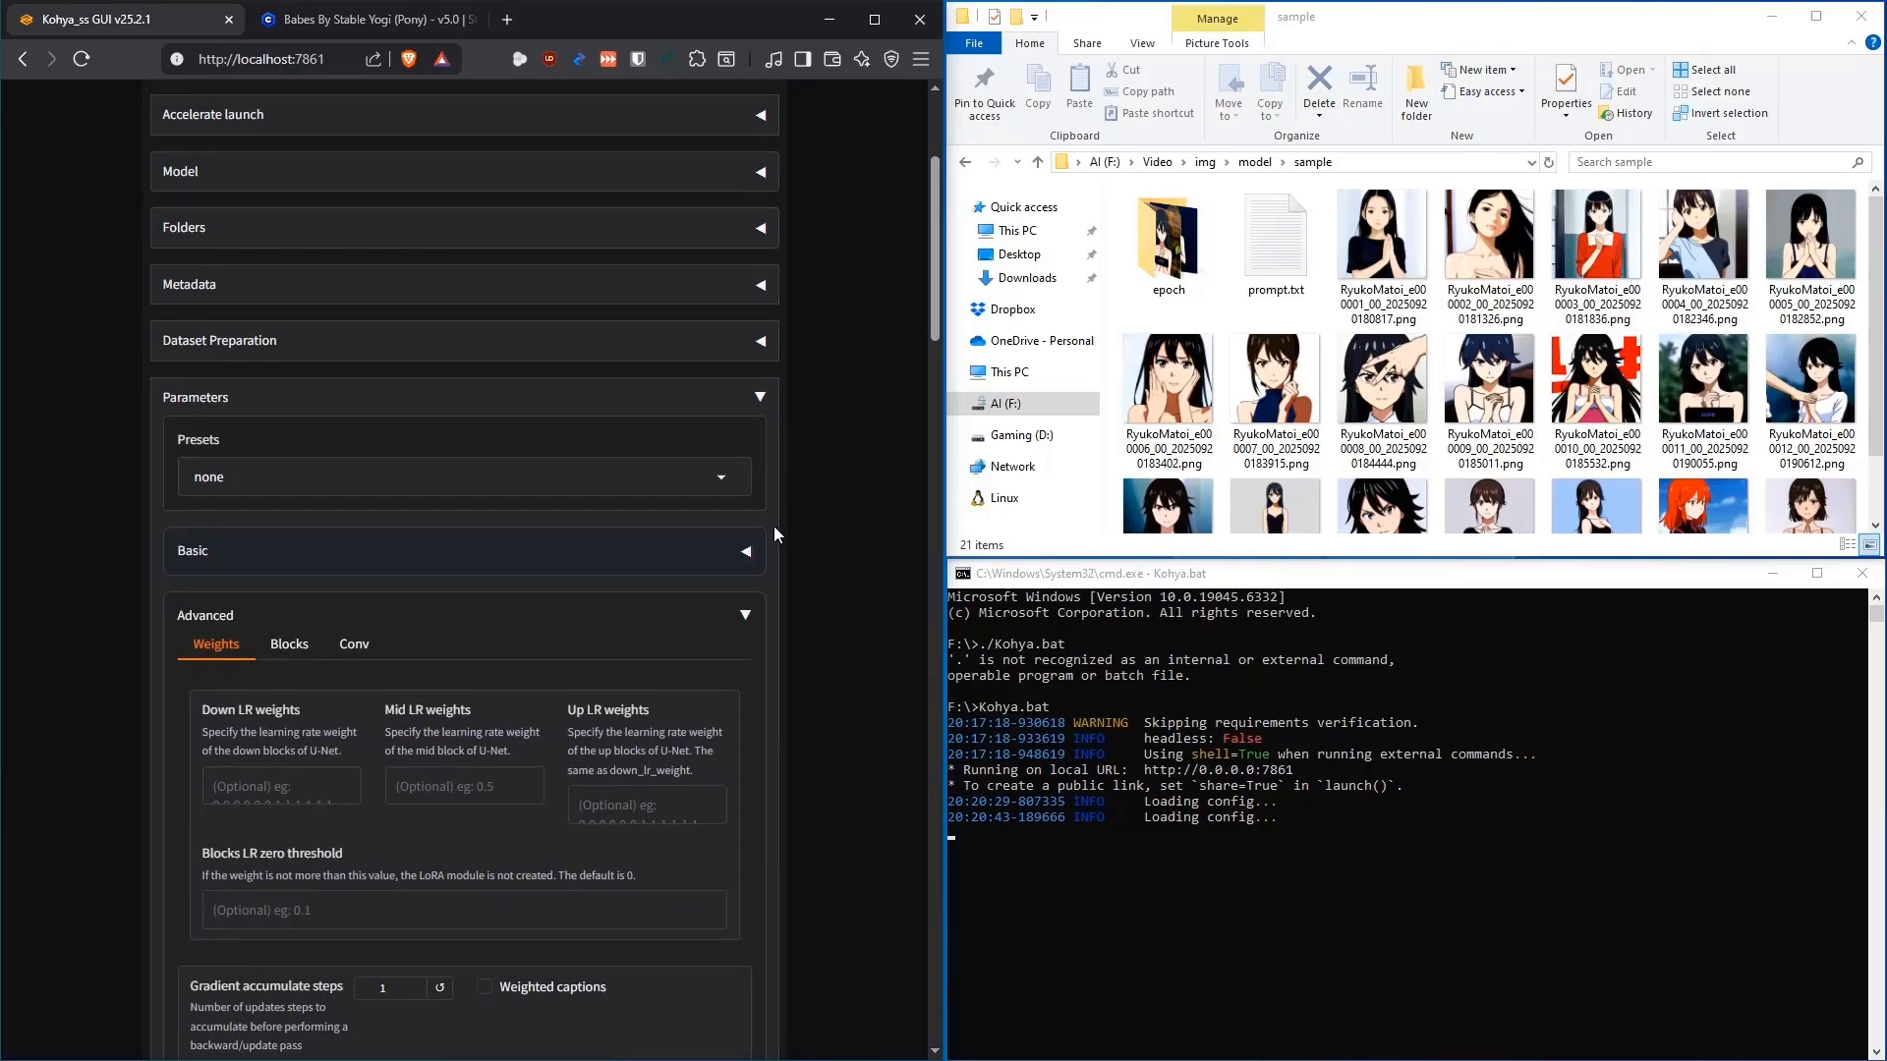
{"action": "left_click", "coordinate": [745, 616]}
{"action": "left_click", "coordinate": [760, 397]}
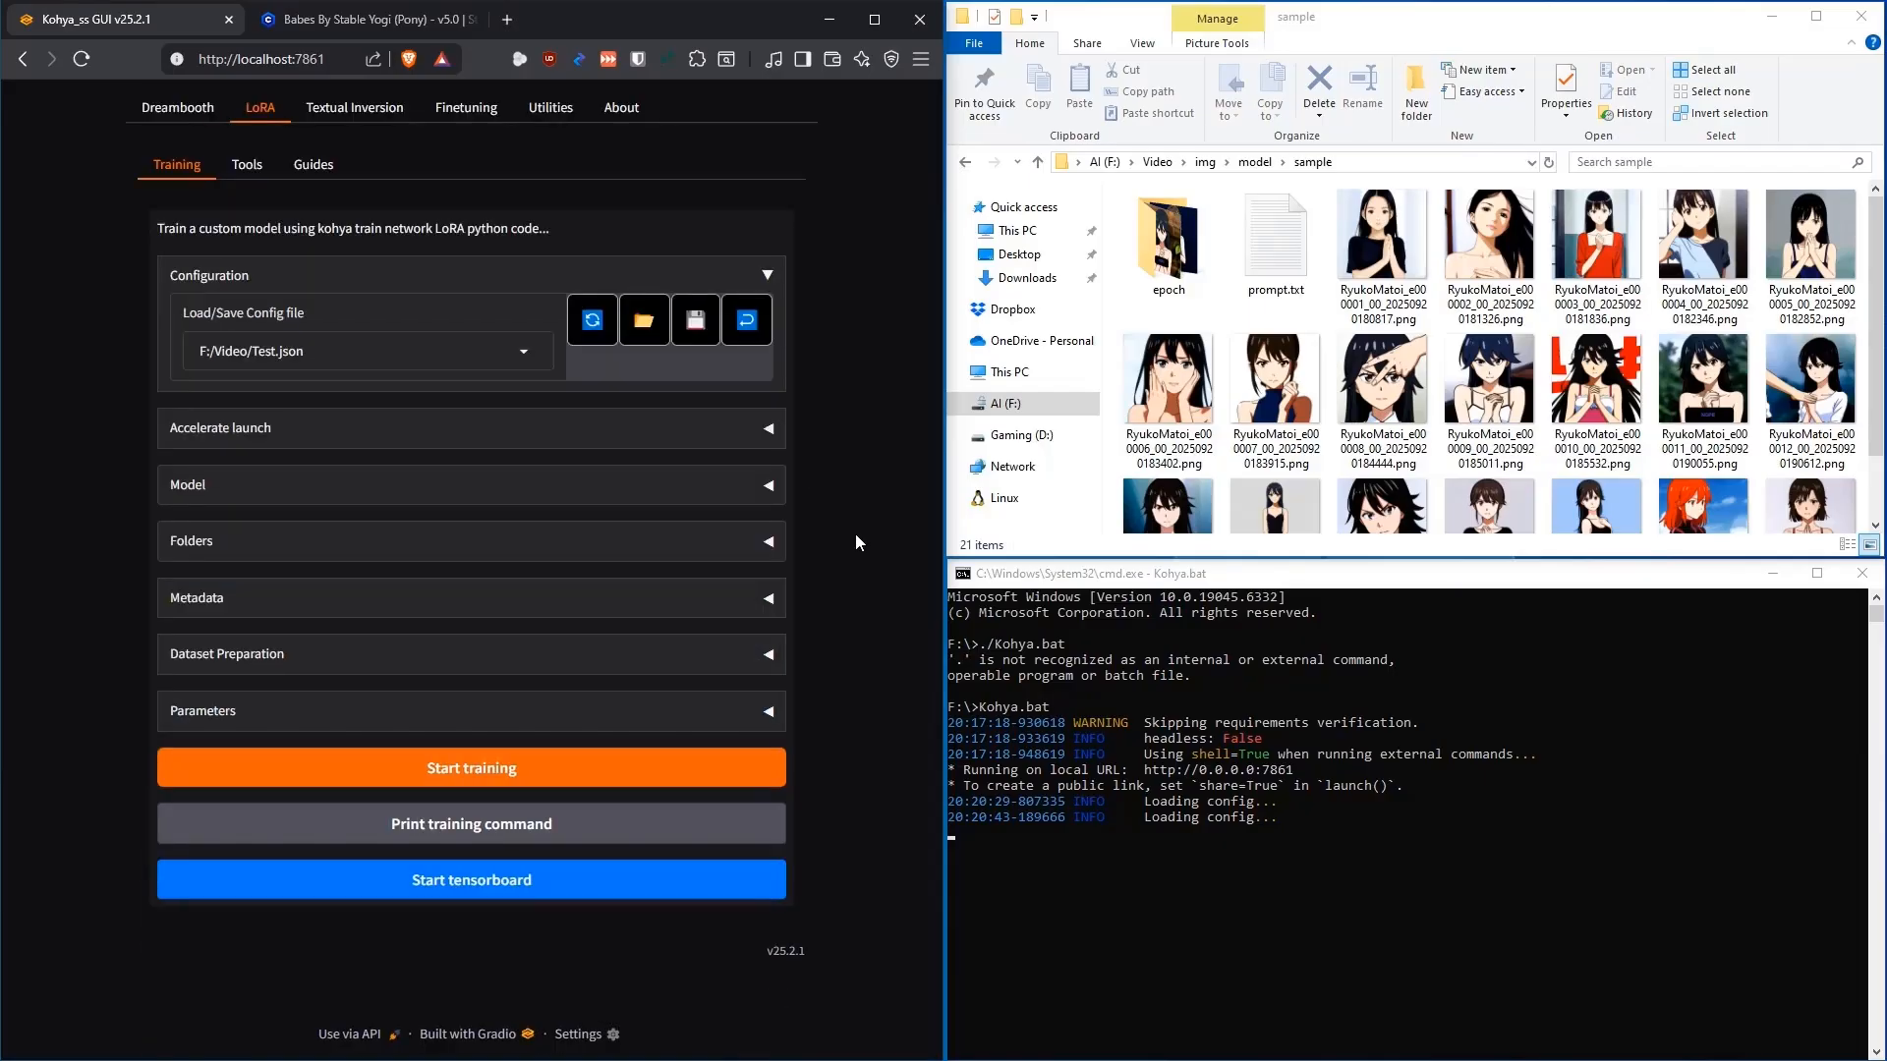
Start the resumed training and read the resulting AssertionError in the console
{"action": "left_click", "coordinate": [481, 768]}
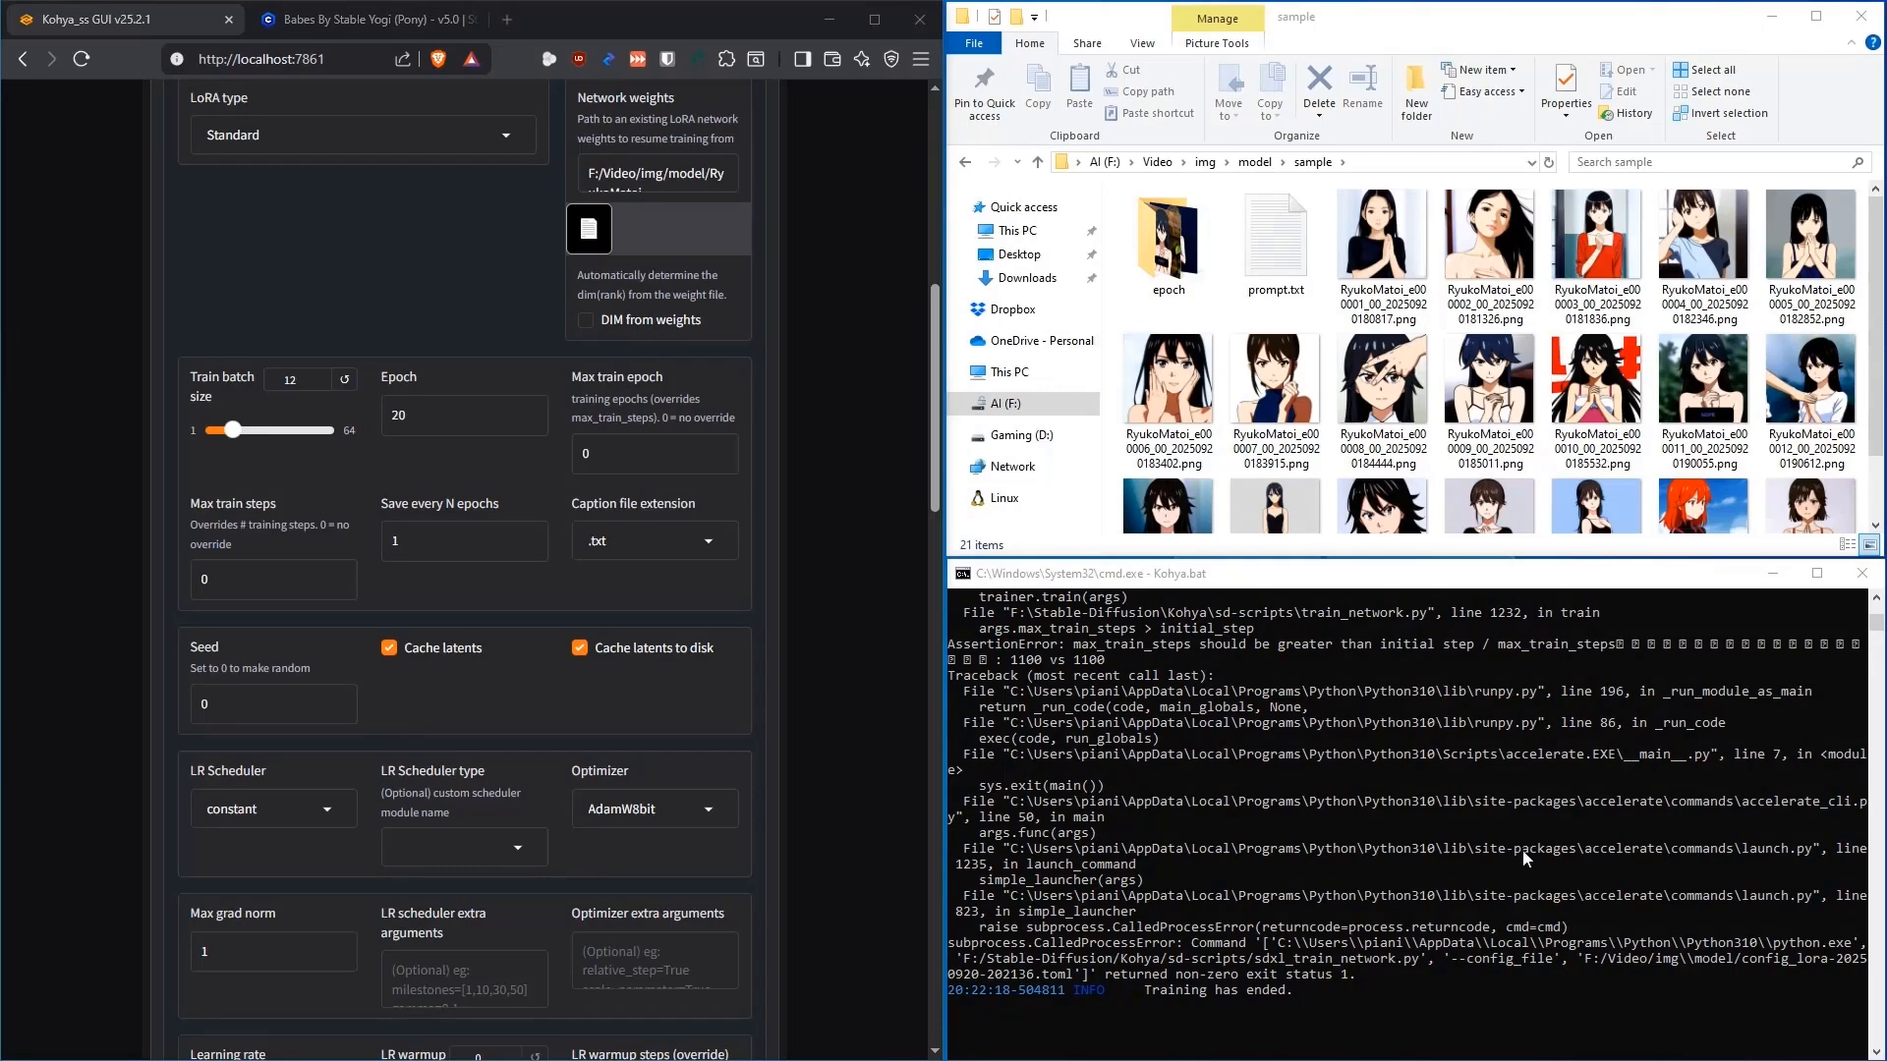
{"action": "scroll", "coordinate": [1523, 851], "scroll_direction": "up", "scroll_amount": 5}
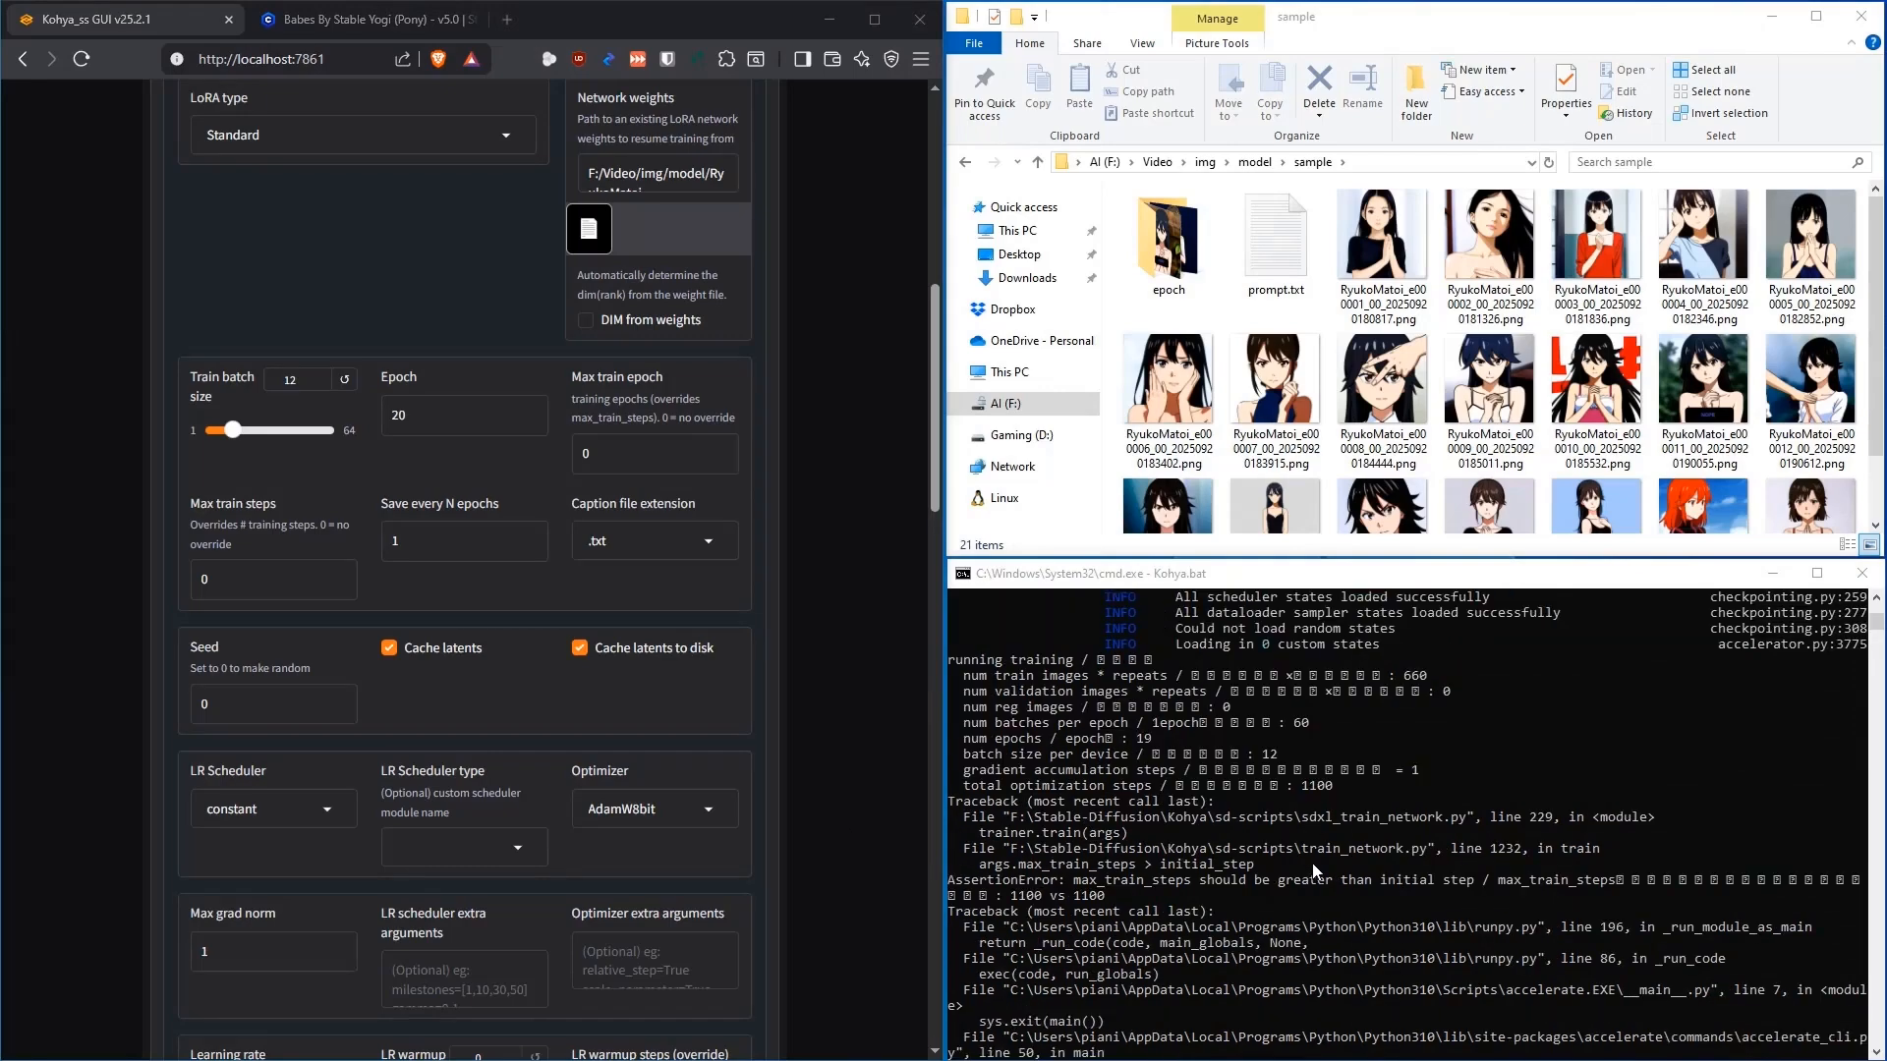
{"action": "scroll", "coordinate": [1315, 873], "scroll_direction": "down", "scroll_amount": 4}
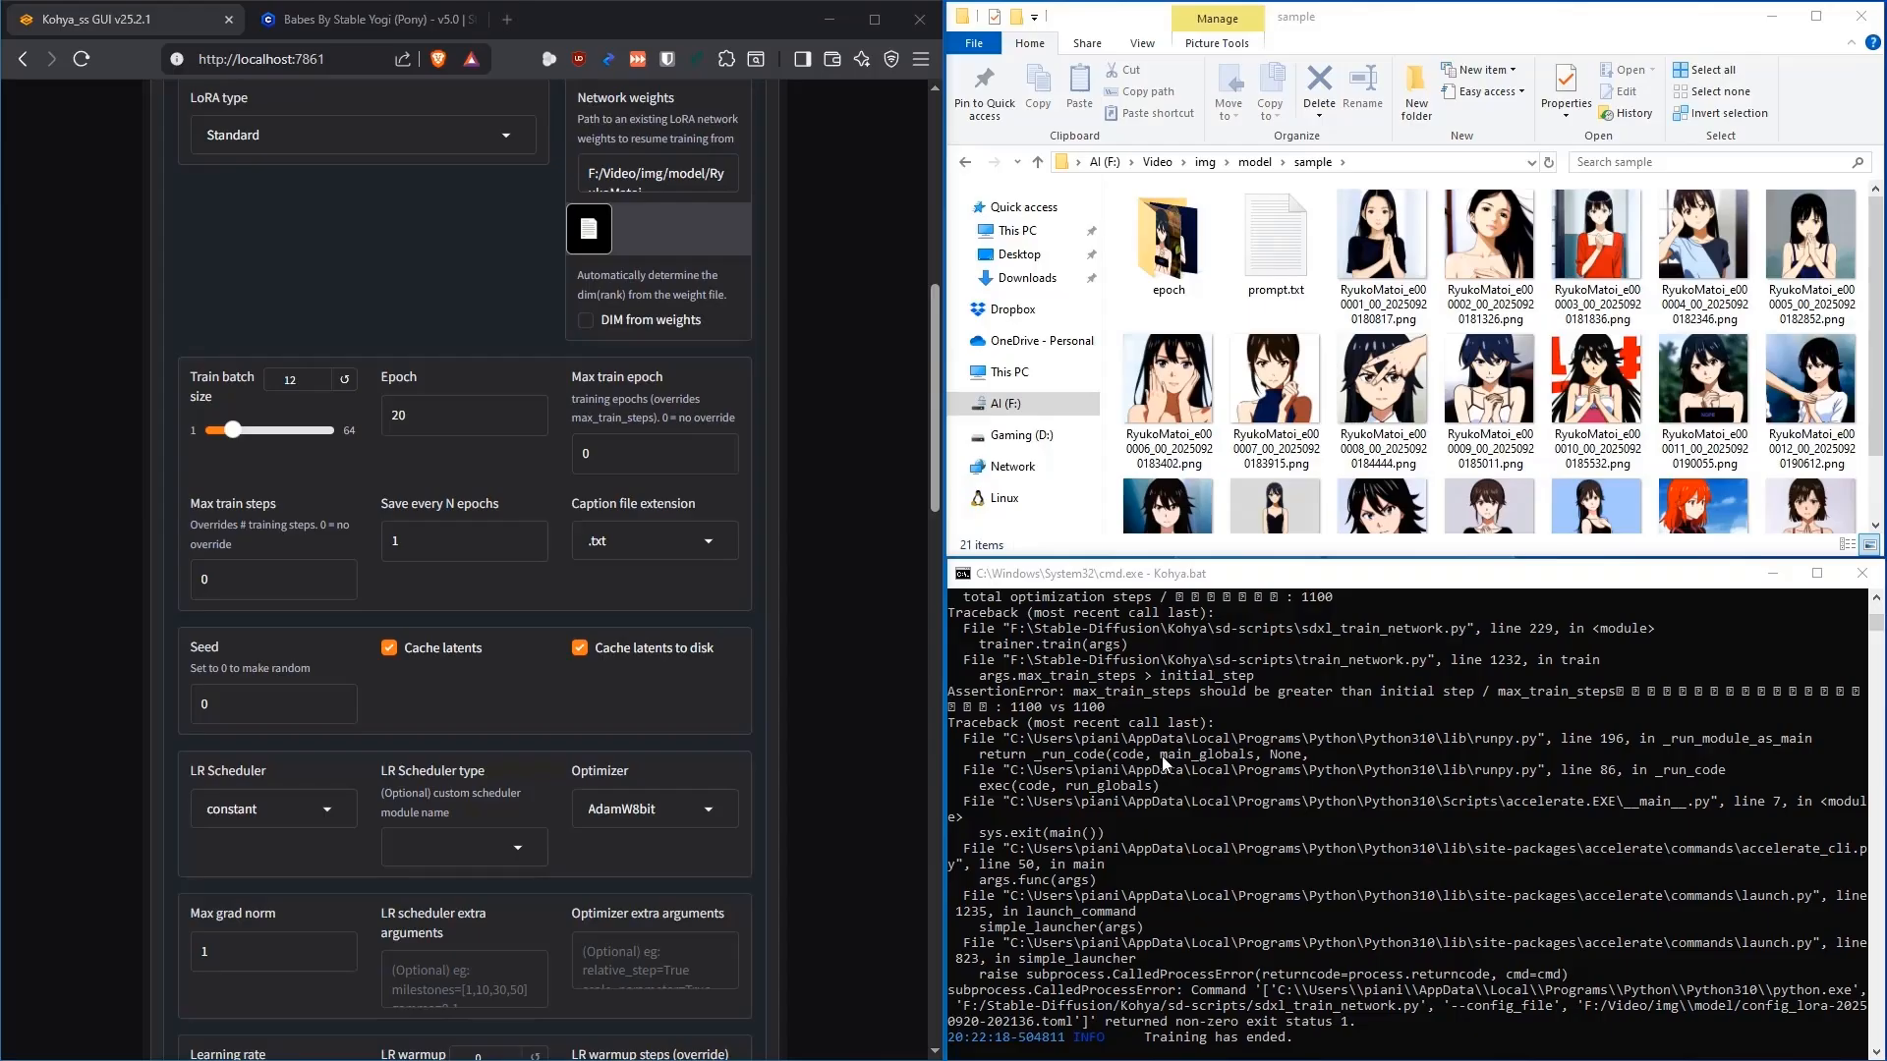
{"action": "left_click", "coordinate": [949, 693]}
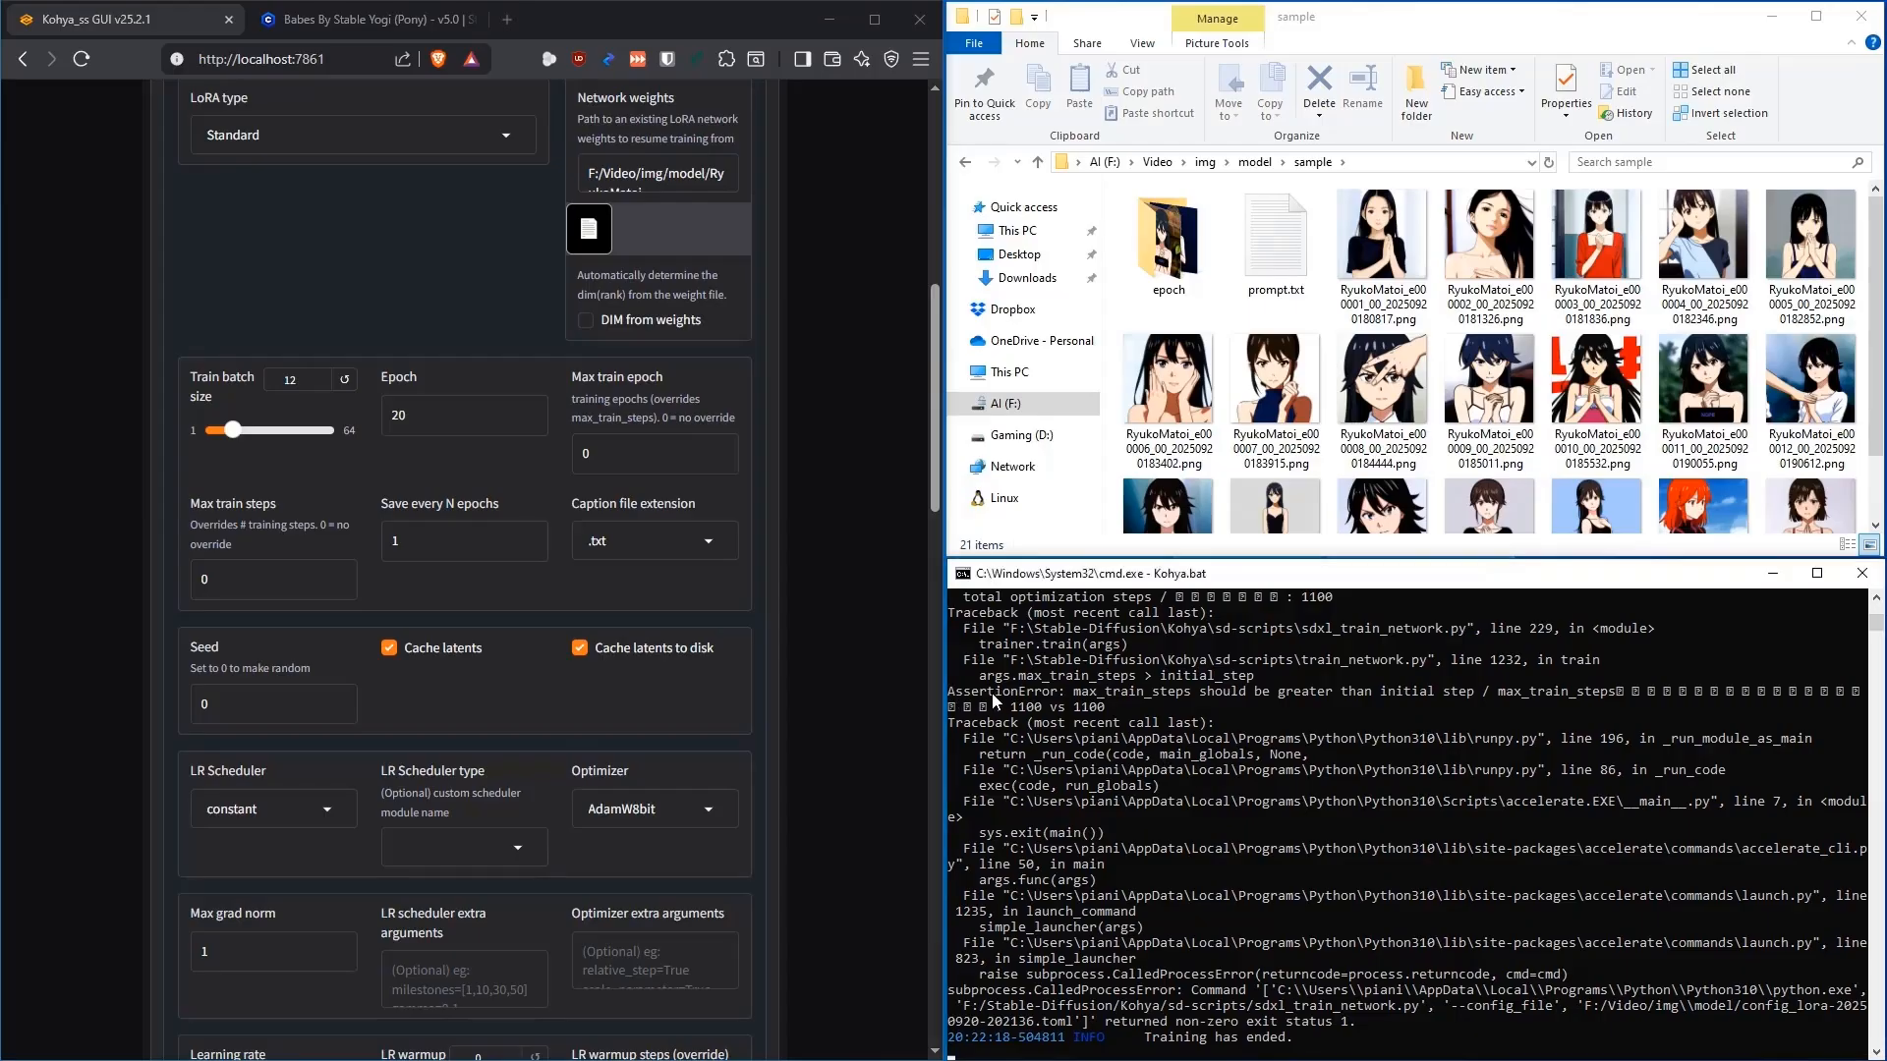
{"action": "left_click_drag", "start_coordinate": [950, 693], "coordinate": [1032, 721]}
{"action": "left_click", "coordinate": [1040, 718]}
Note the 1100 max and initial step values, then change Epoch from 20 to 30
{"action": "double_click", "coordinate": [1025, 715]}
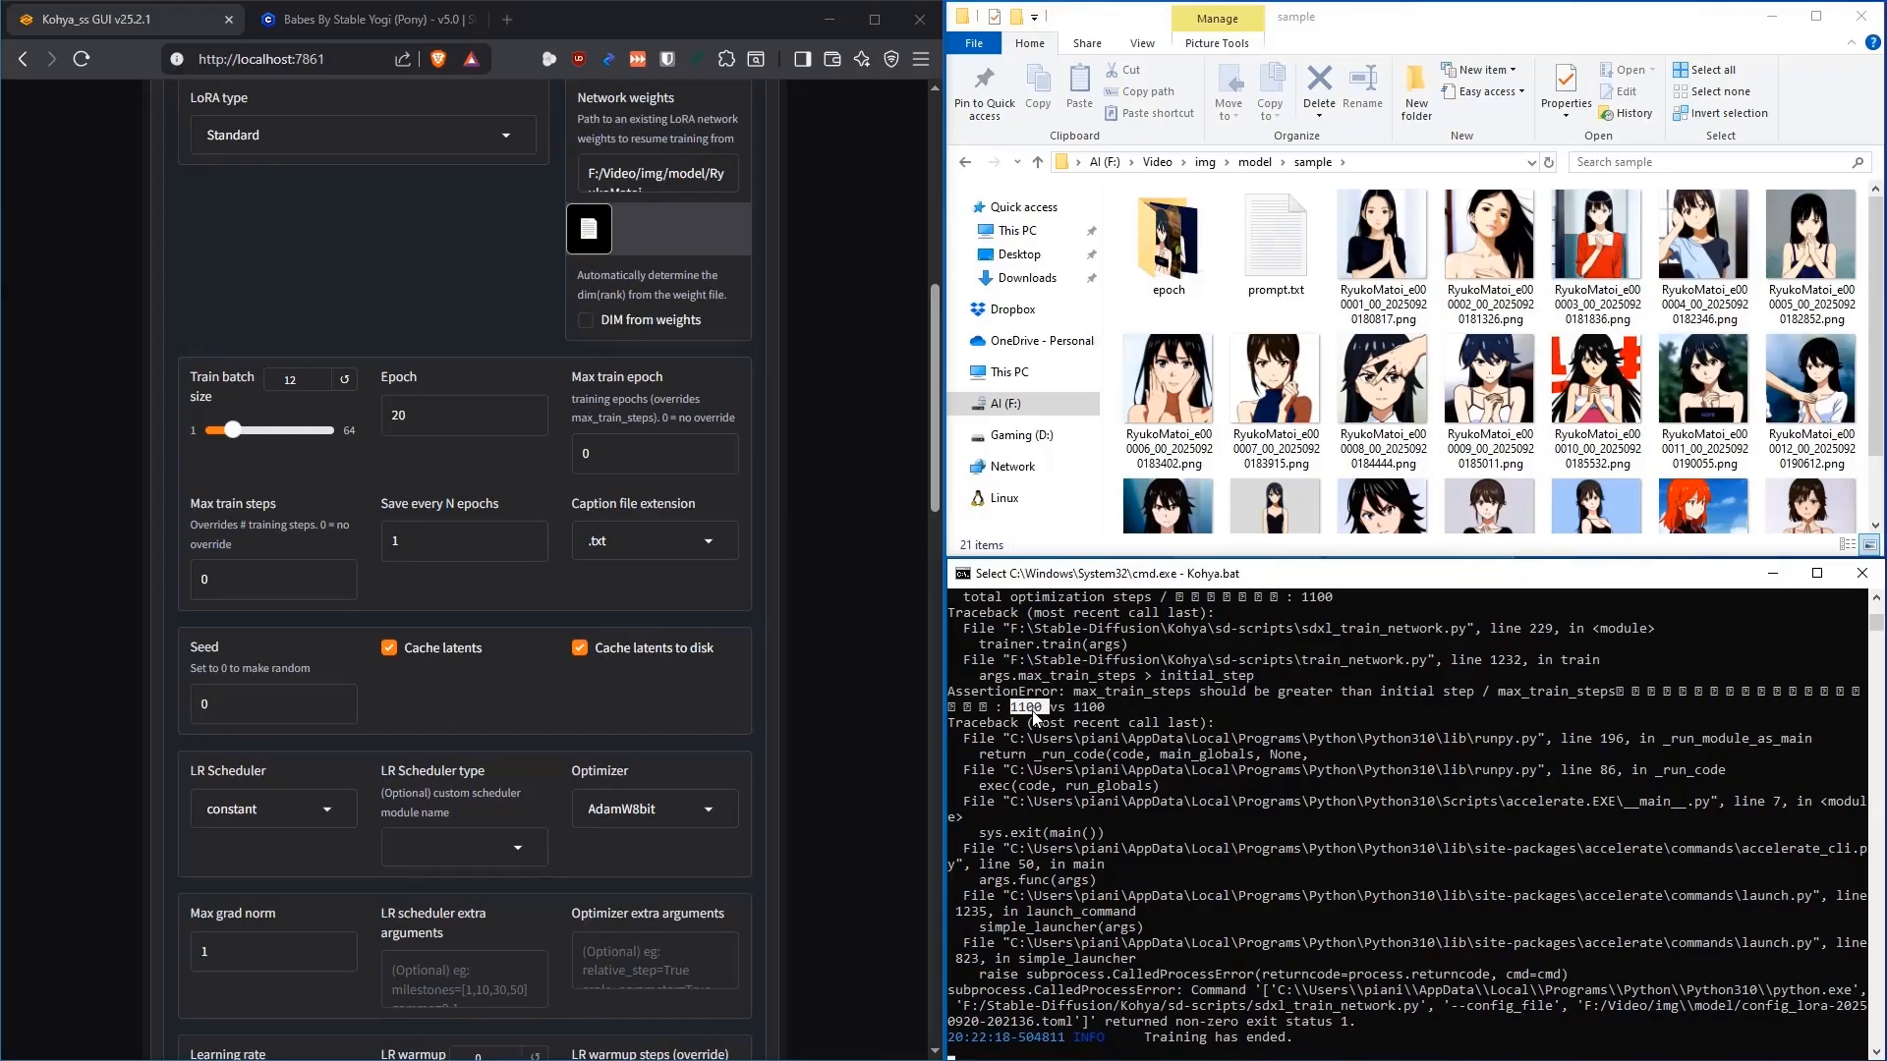
{"action": "double_click", "coordinate": [1089, 710]}
{"action": "left_click", "coordinate": [1079, 709]}
{"action": "double_click", "coordinate": [403, 416]}
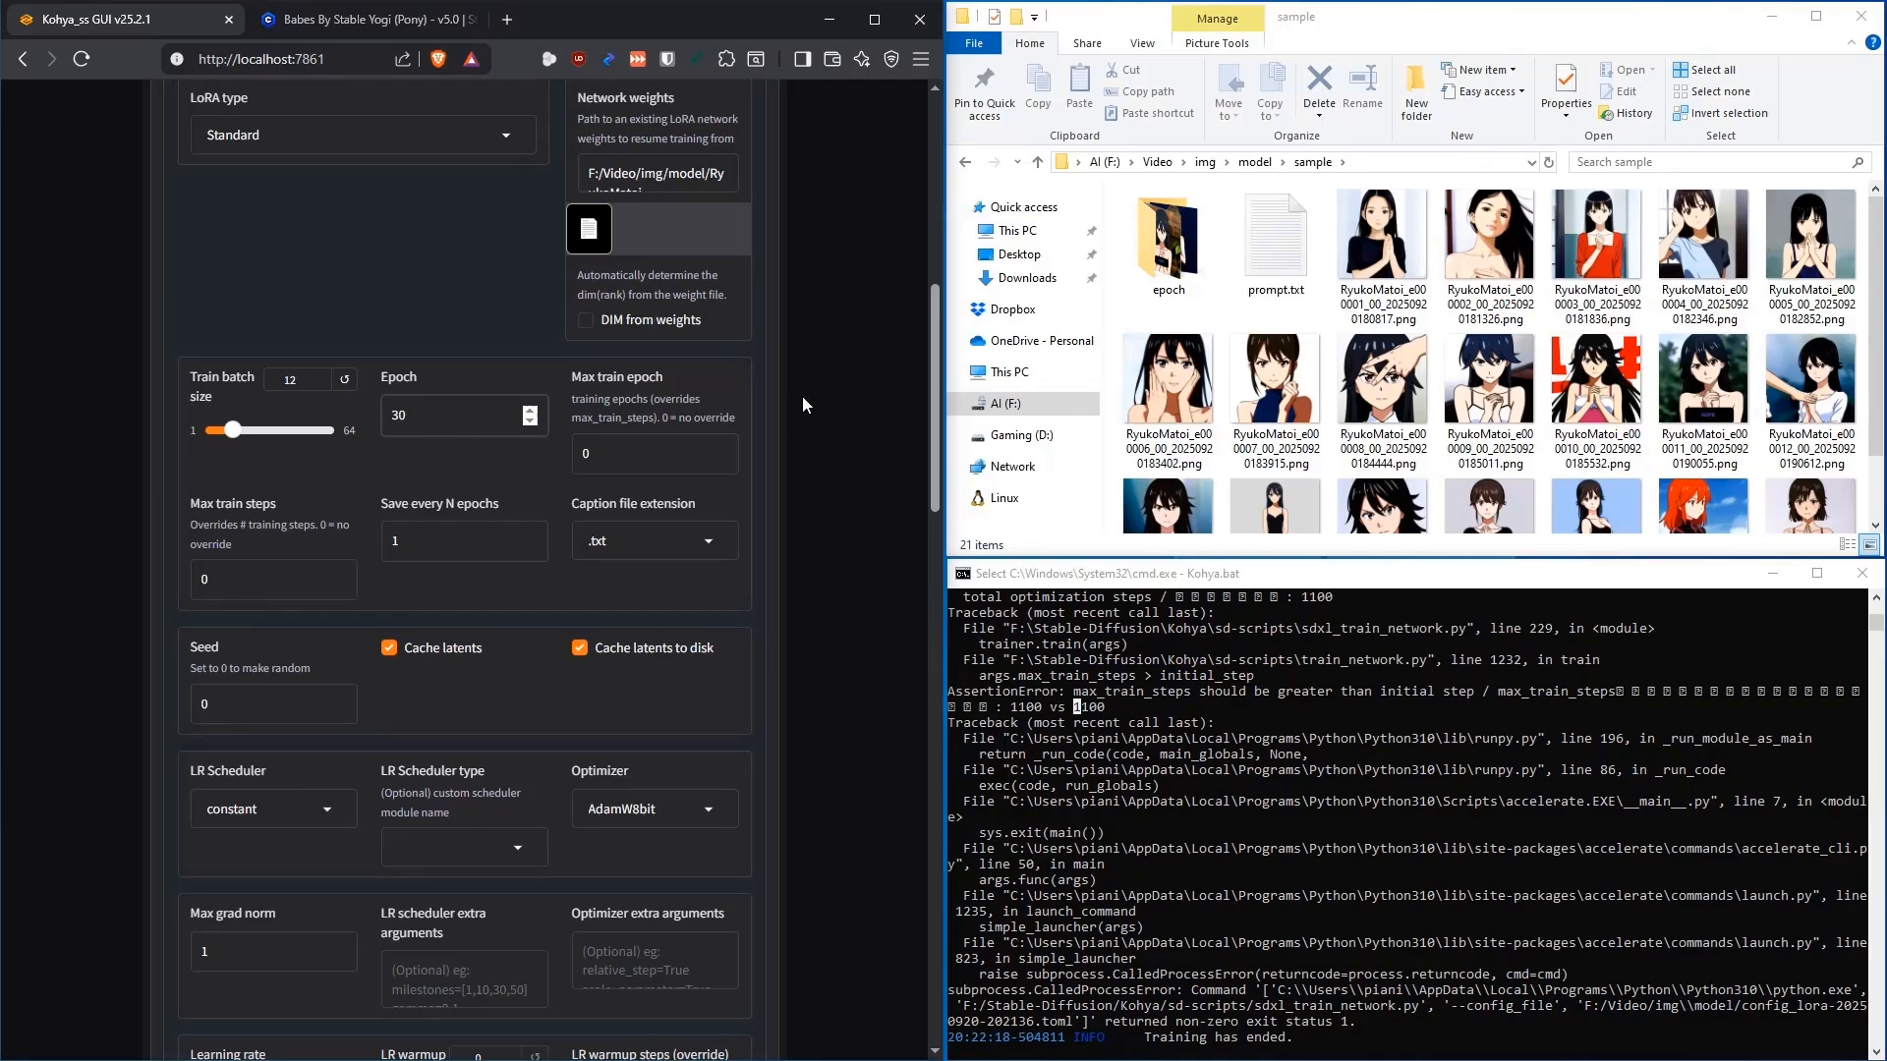
{"action": "scroll", "coordinate": [804, 393], "scroll_direction": "up", "scroll_amount": 8}
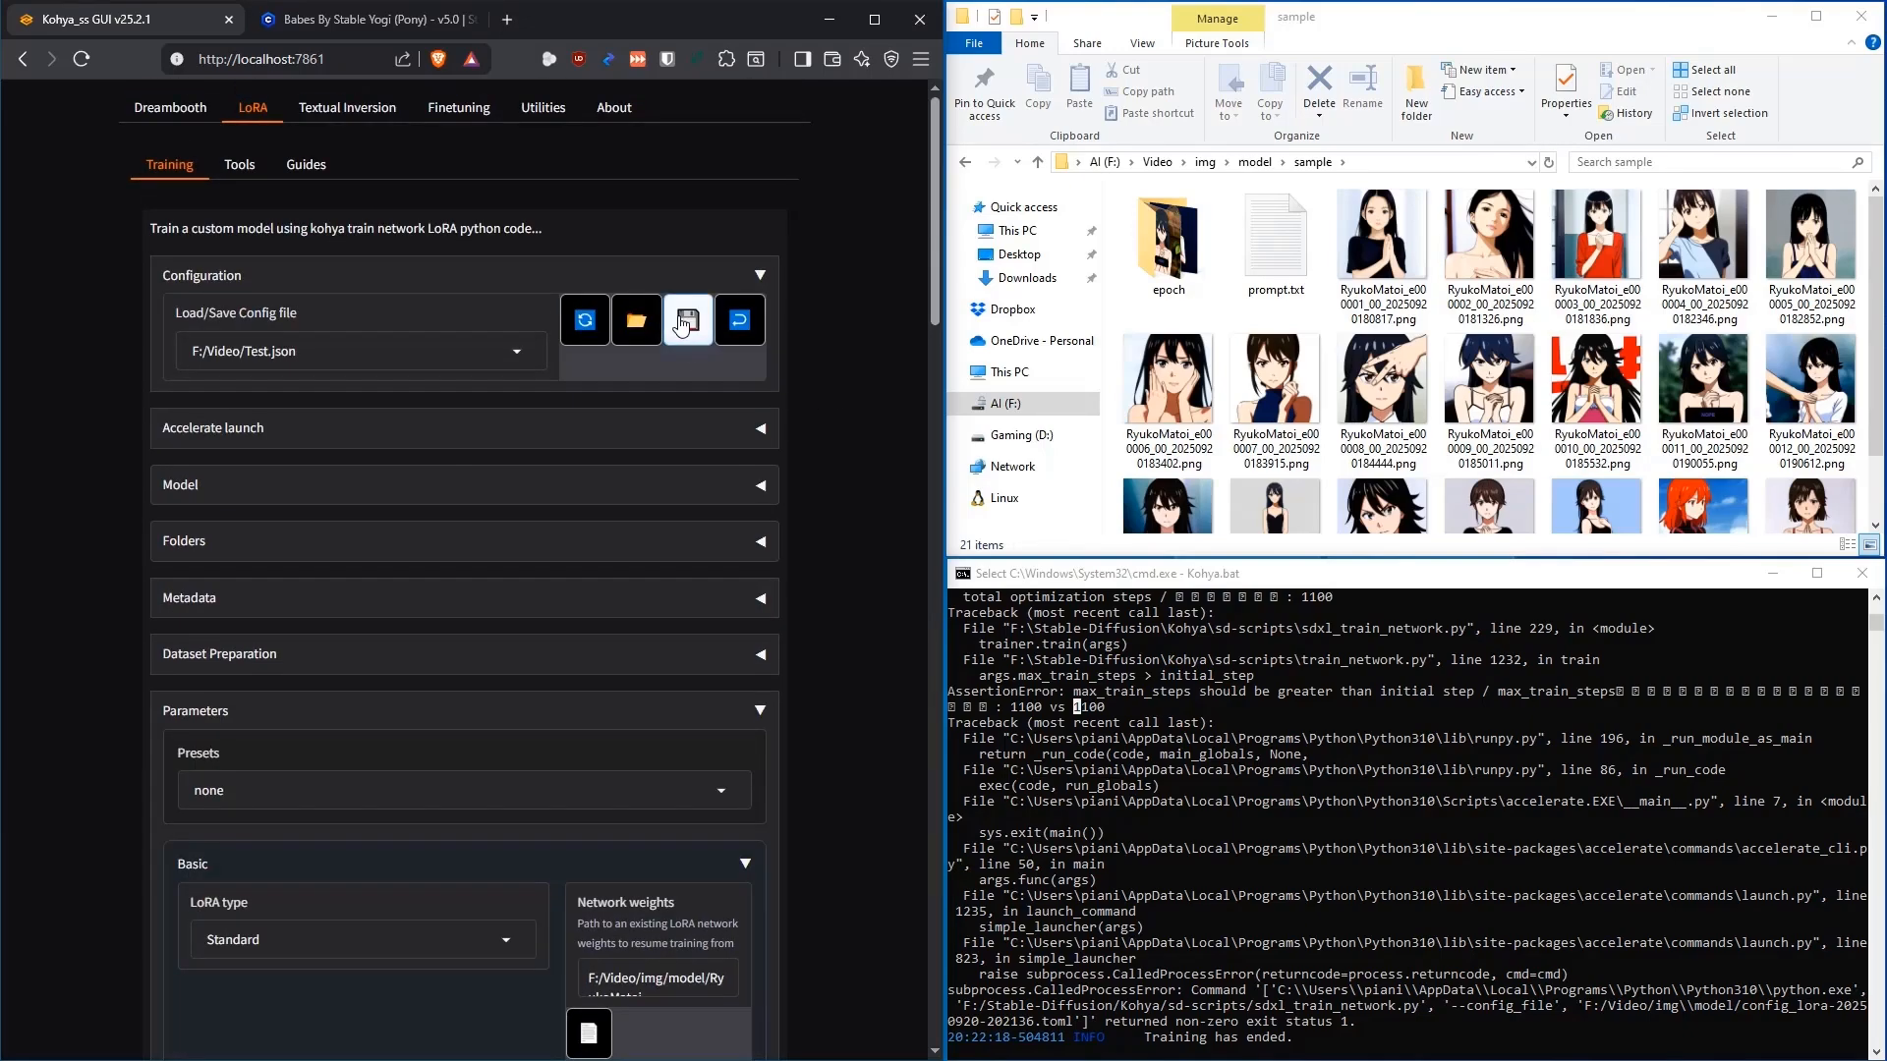
Collapse Basic and Parameters, then rerun with 30 epochs until training ends at epoch 28
{"action": "scroll", "coordinate": [804, 425], "scroll_direction": "down", "scroll_amount": 4}
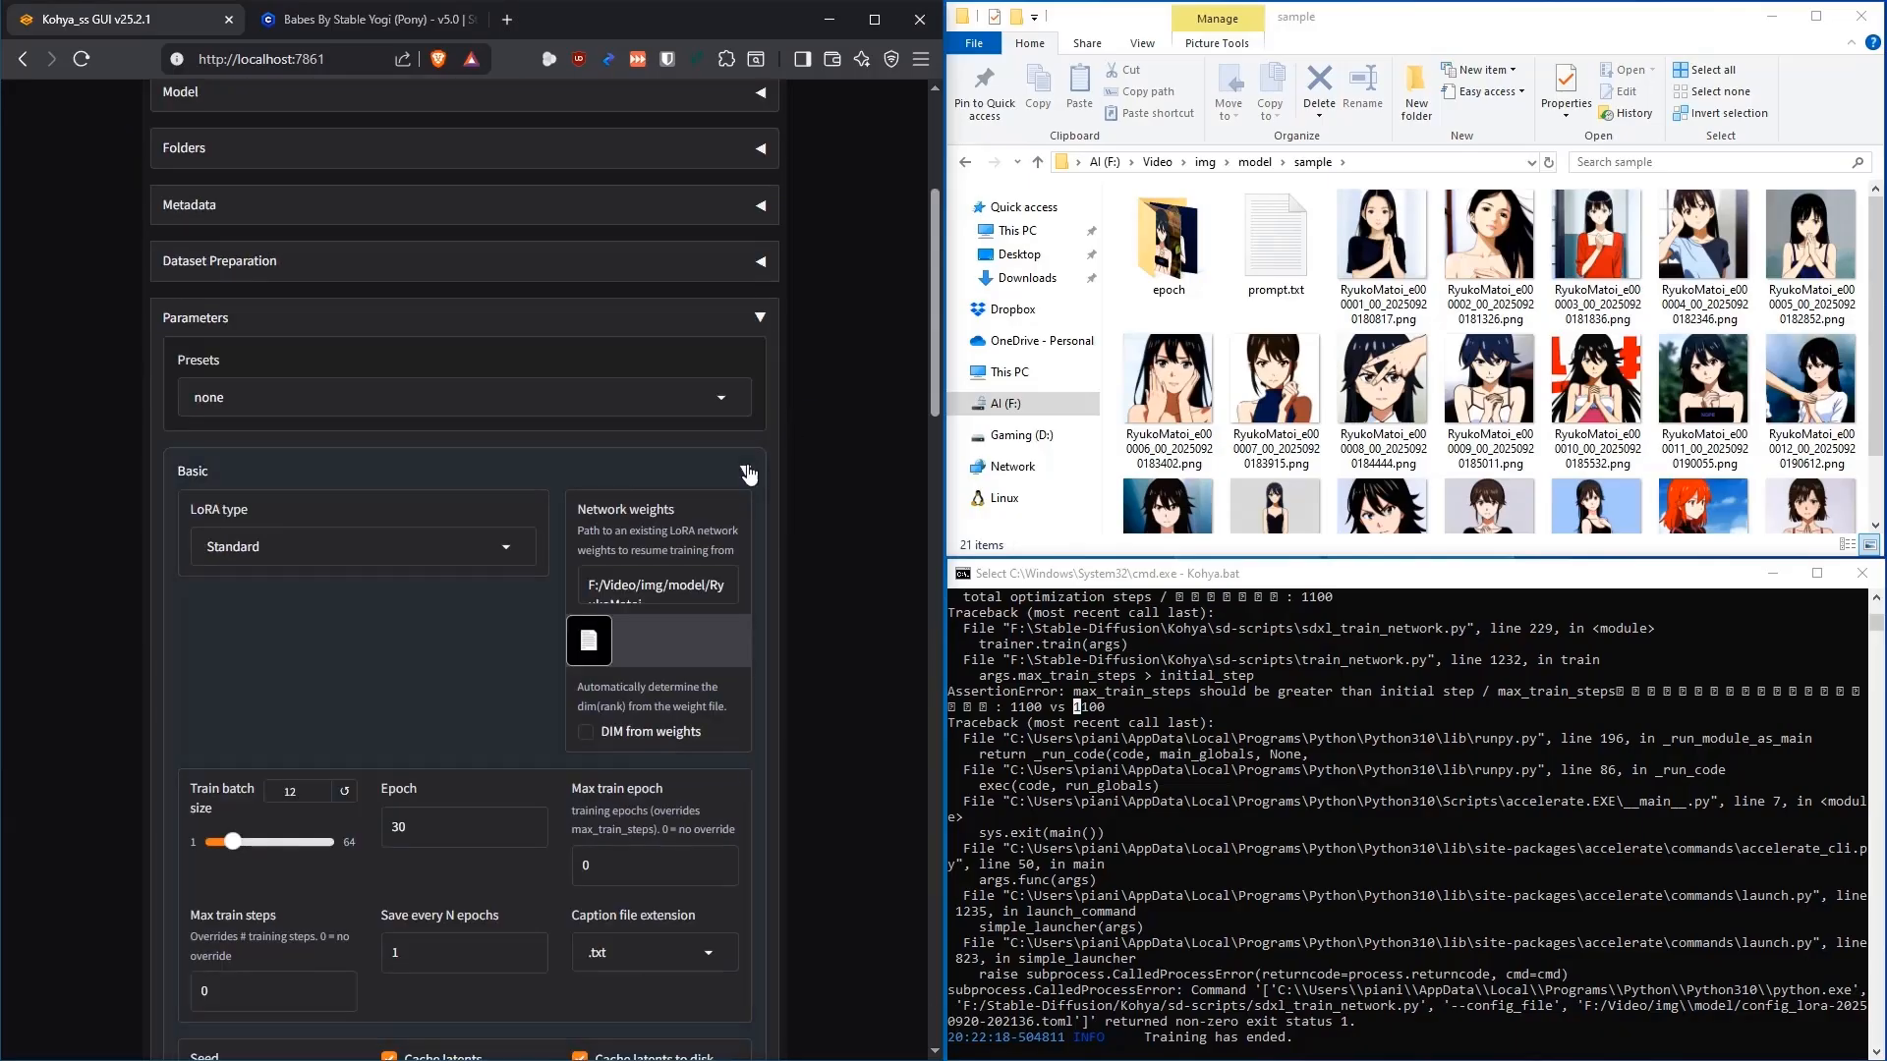
{"action": "left_click", "coordinate": [746, 470]}
{"action": "left_click", "coordinate": [758, 398]}
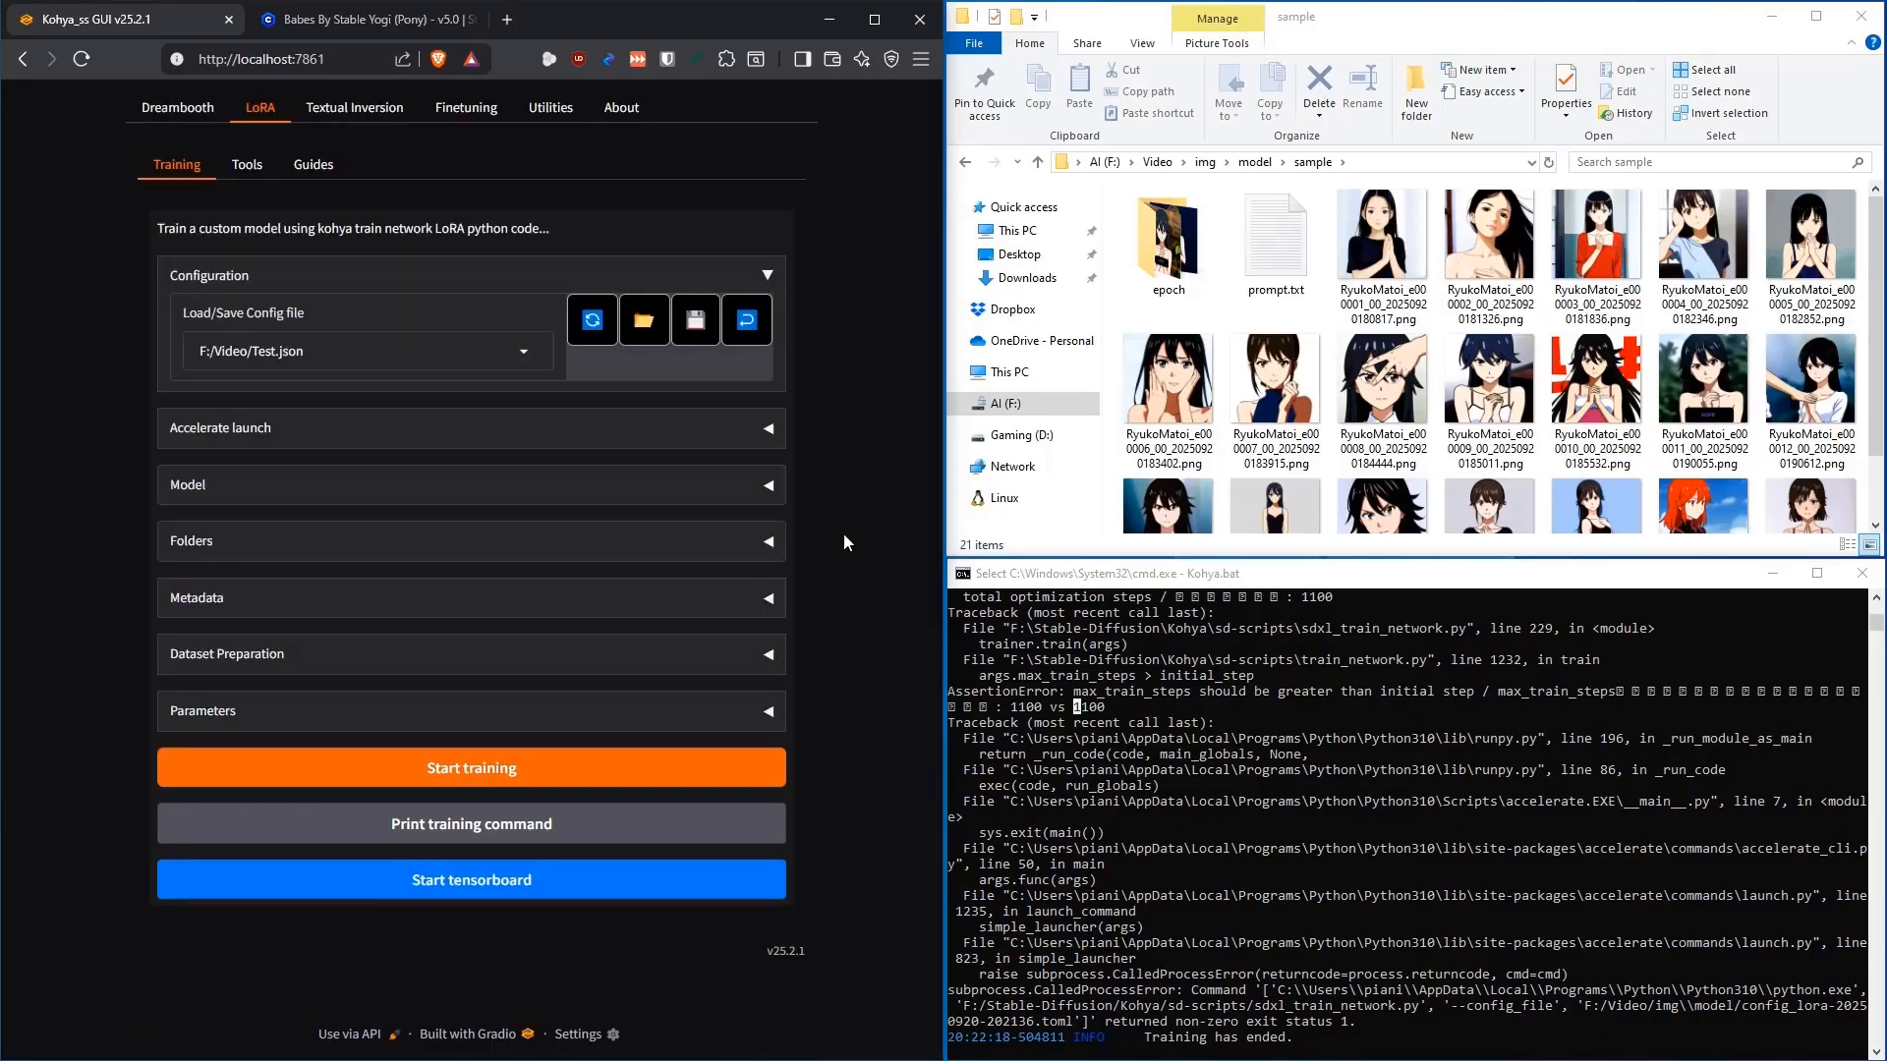
{"action": "left_click", "coordinate": [471, 768]}
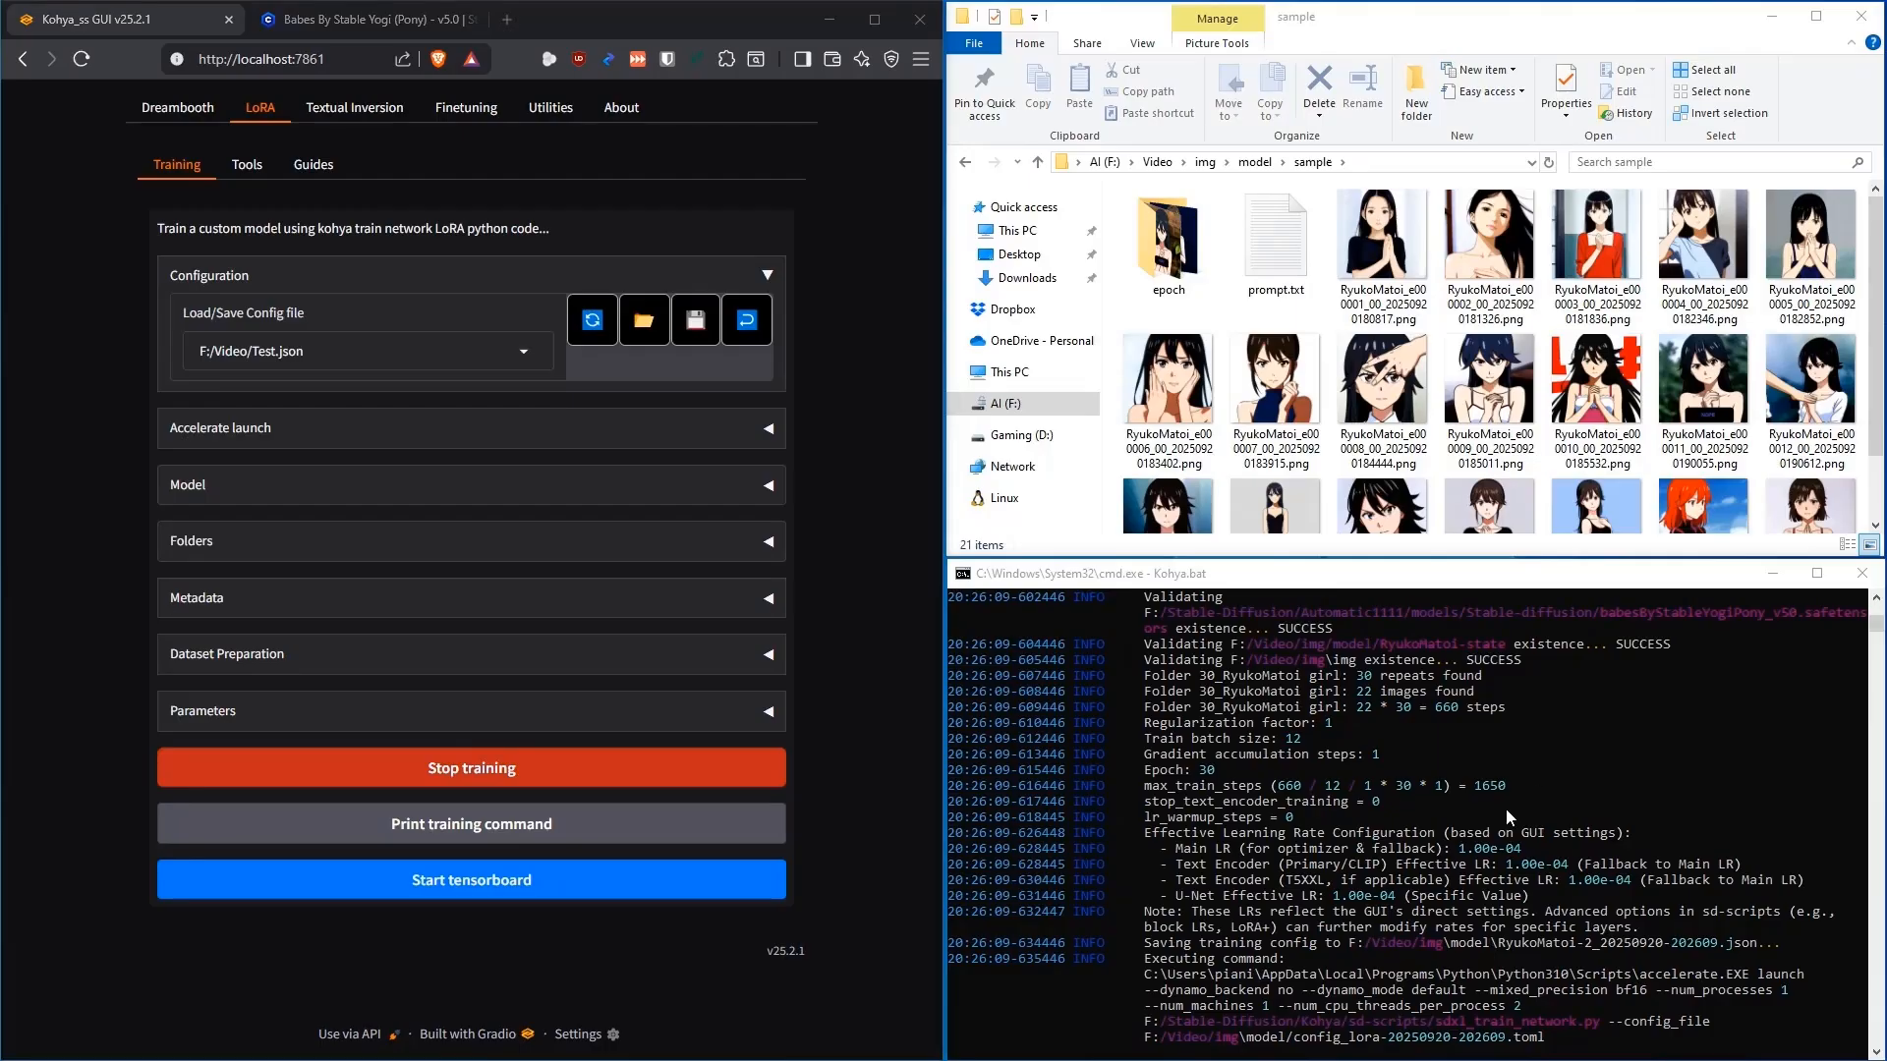
{"action": "scroll", "coordinate": [1535, 786], "scroll_direction": "up", "scroll_amount": 5}
{"action": "scroll", "coordinate": [1447, 762], "scroll_direction": "down", "scroll_amount": 6}
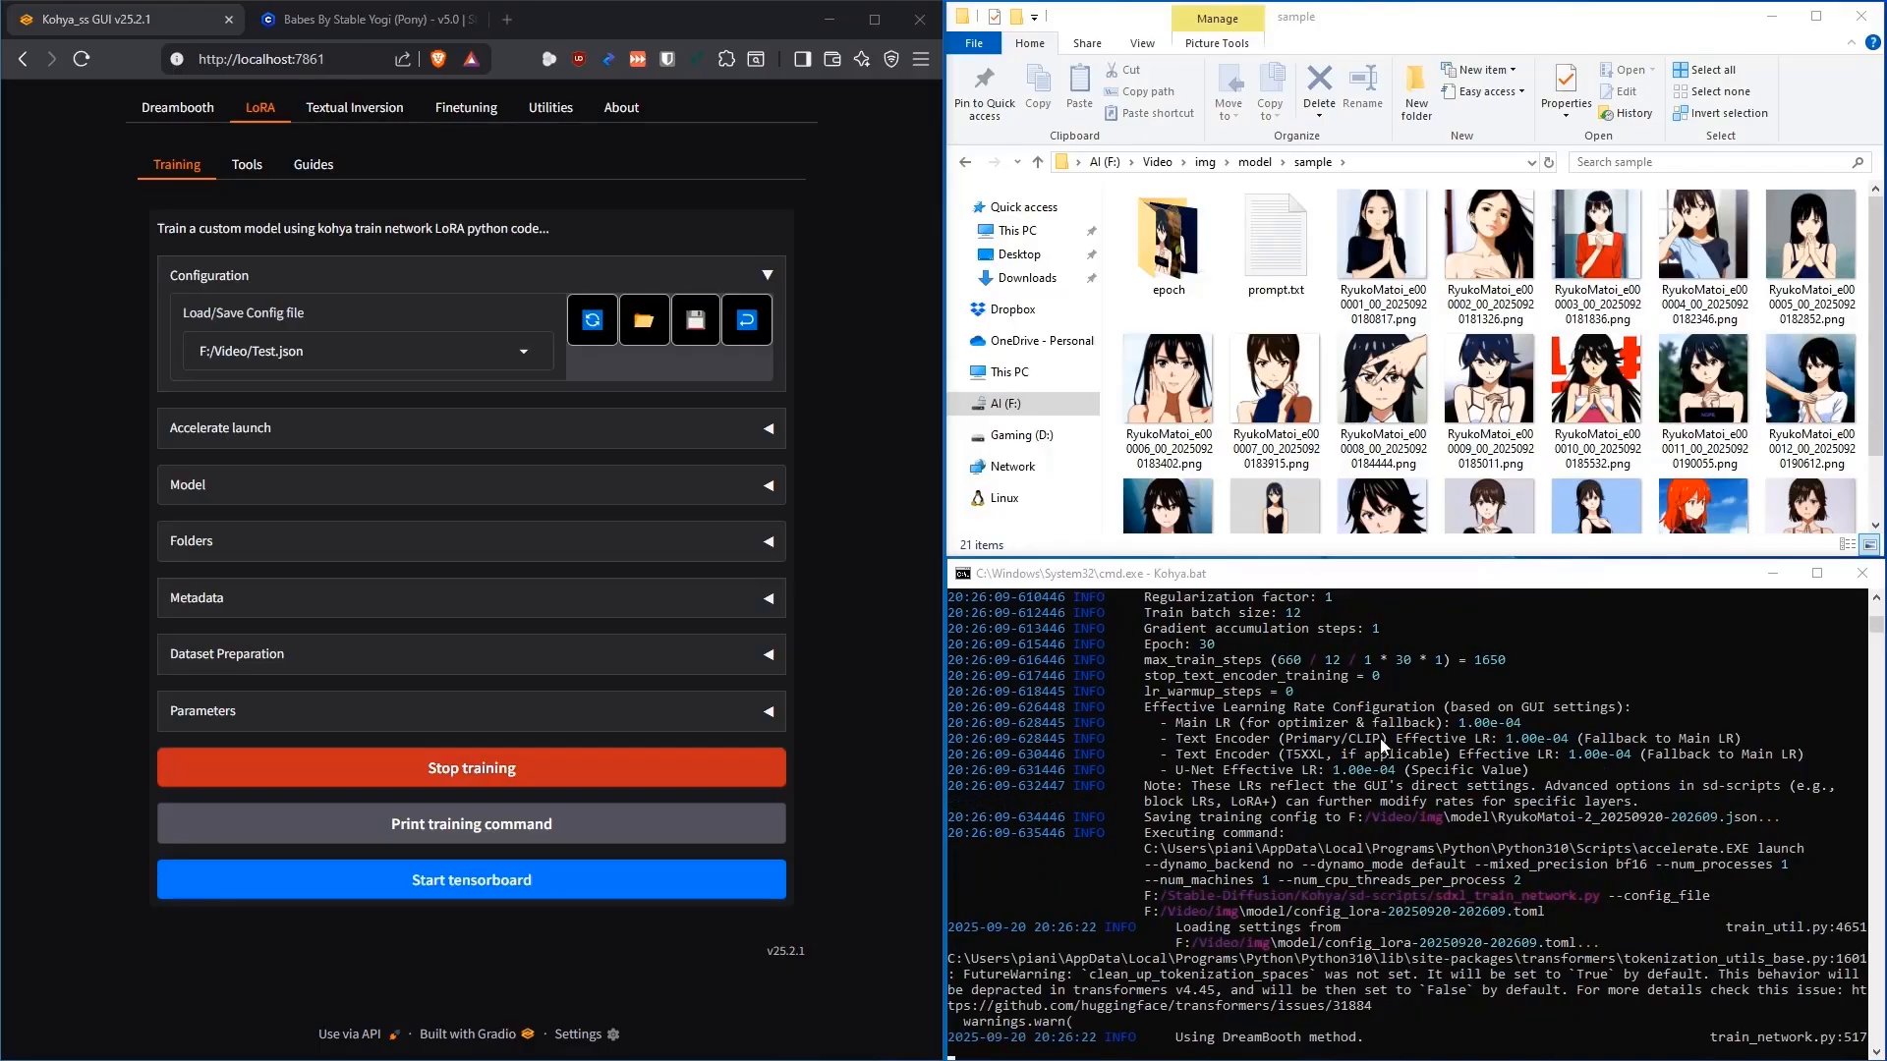
{"action": "scroll", "coordinate": [1514, 765], "scroll_direction": "up", "scroll_amount": 10}
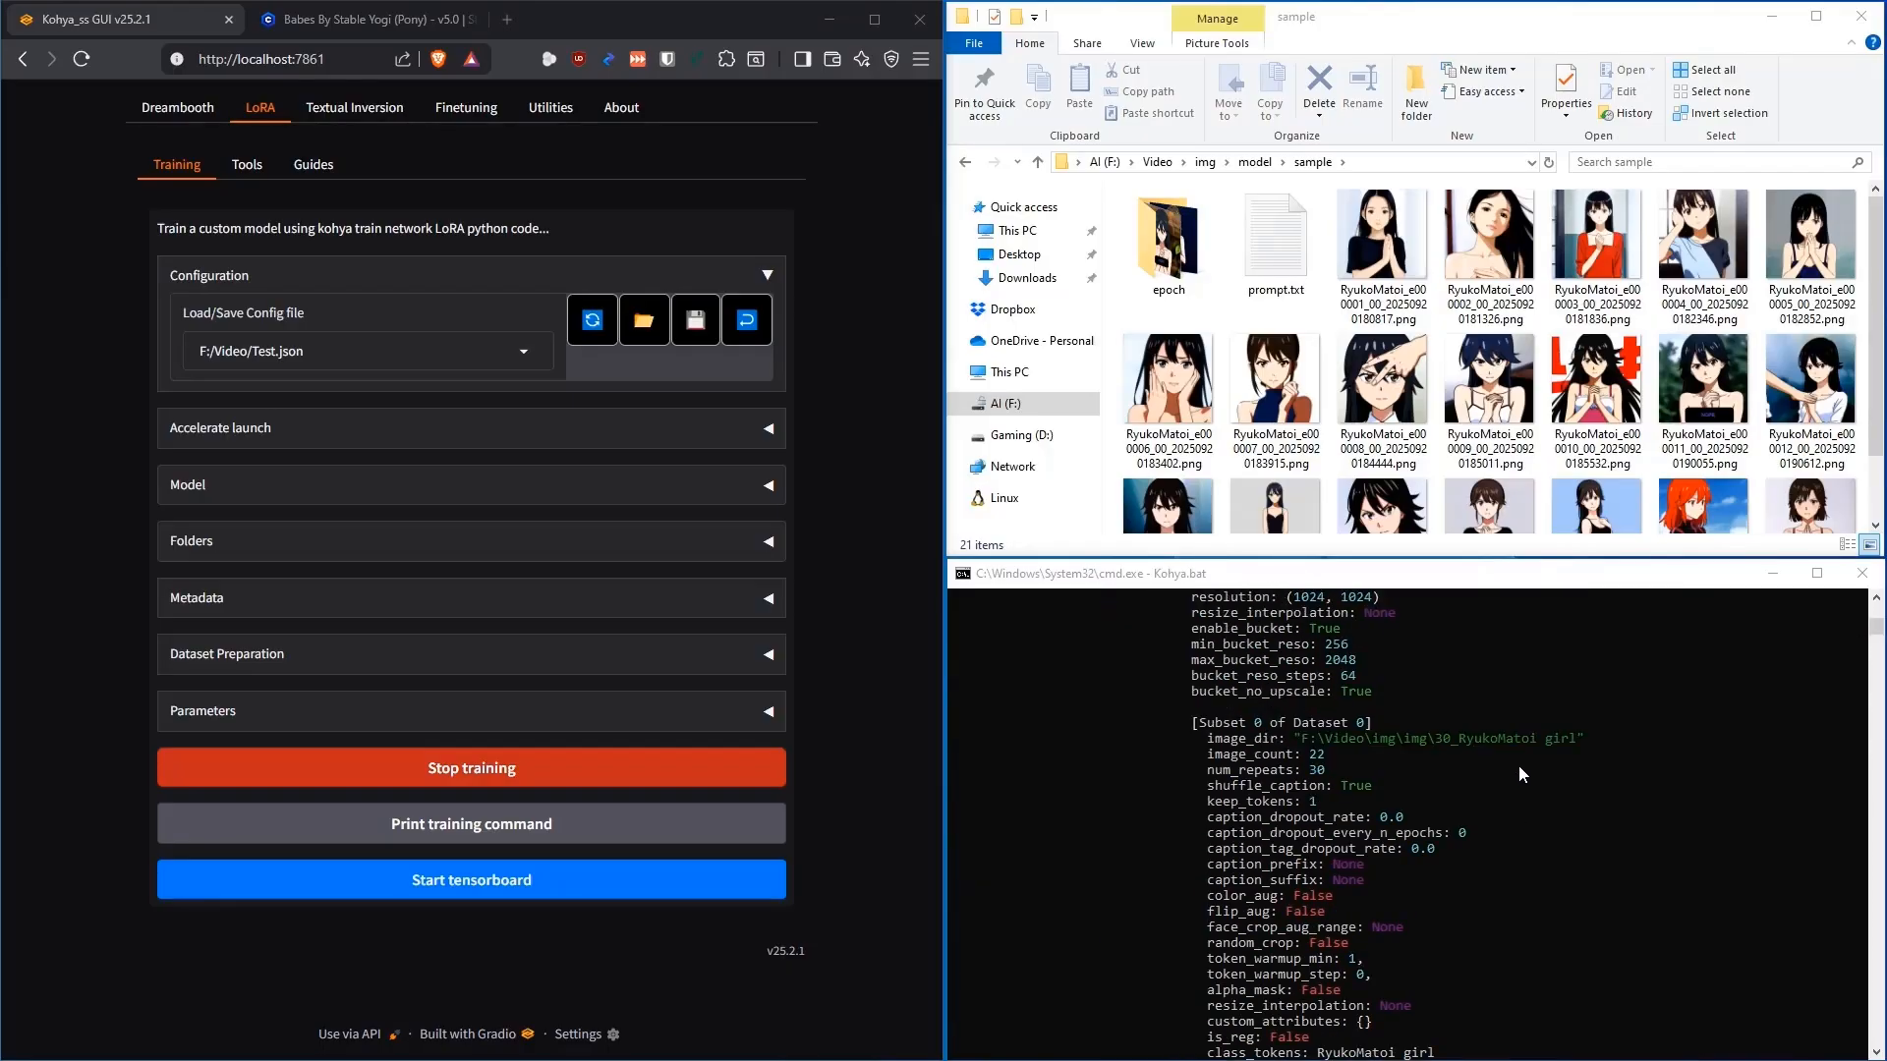
{"action": "scroll", "coordinate": [1500, 768], "scroll_direction": "down", "scroll_amount": 10}
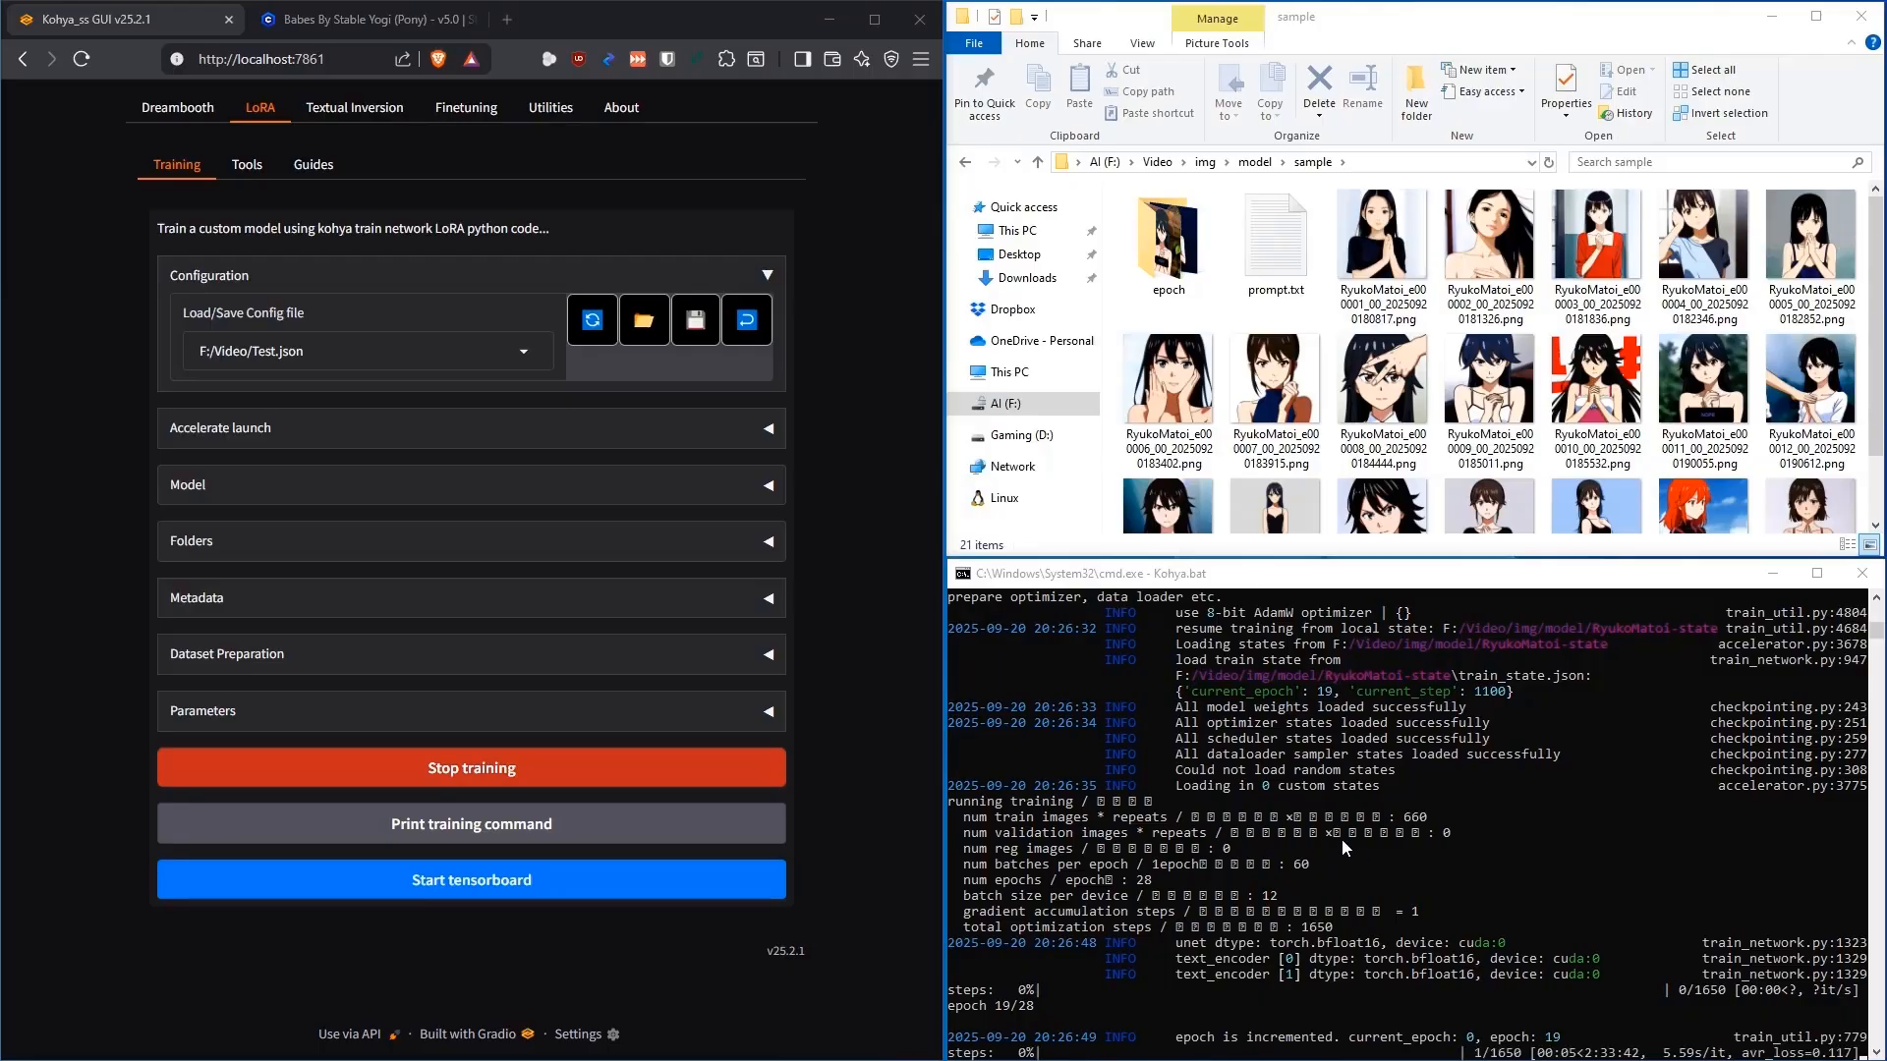
{"action": "scroll", "coordinate": [1490, 491], "scroll_direction": "down", "scroll_amount": 1}
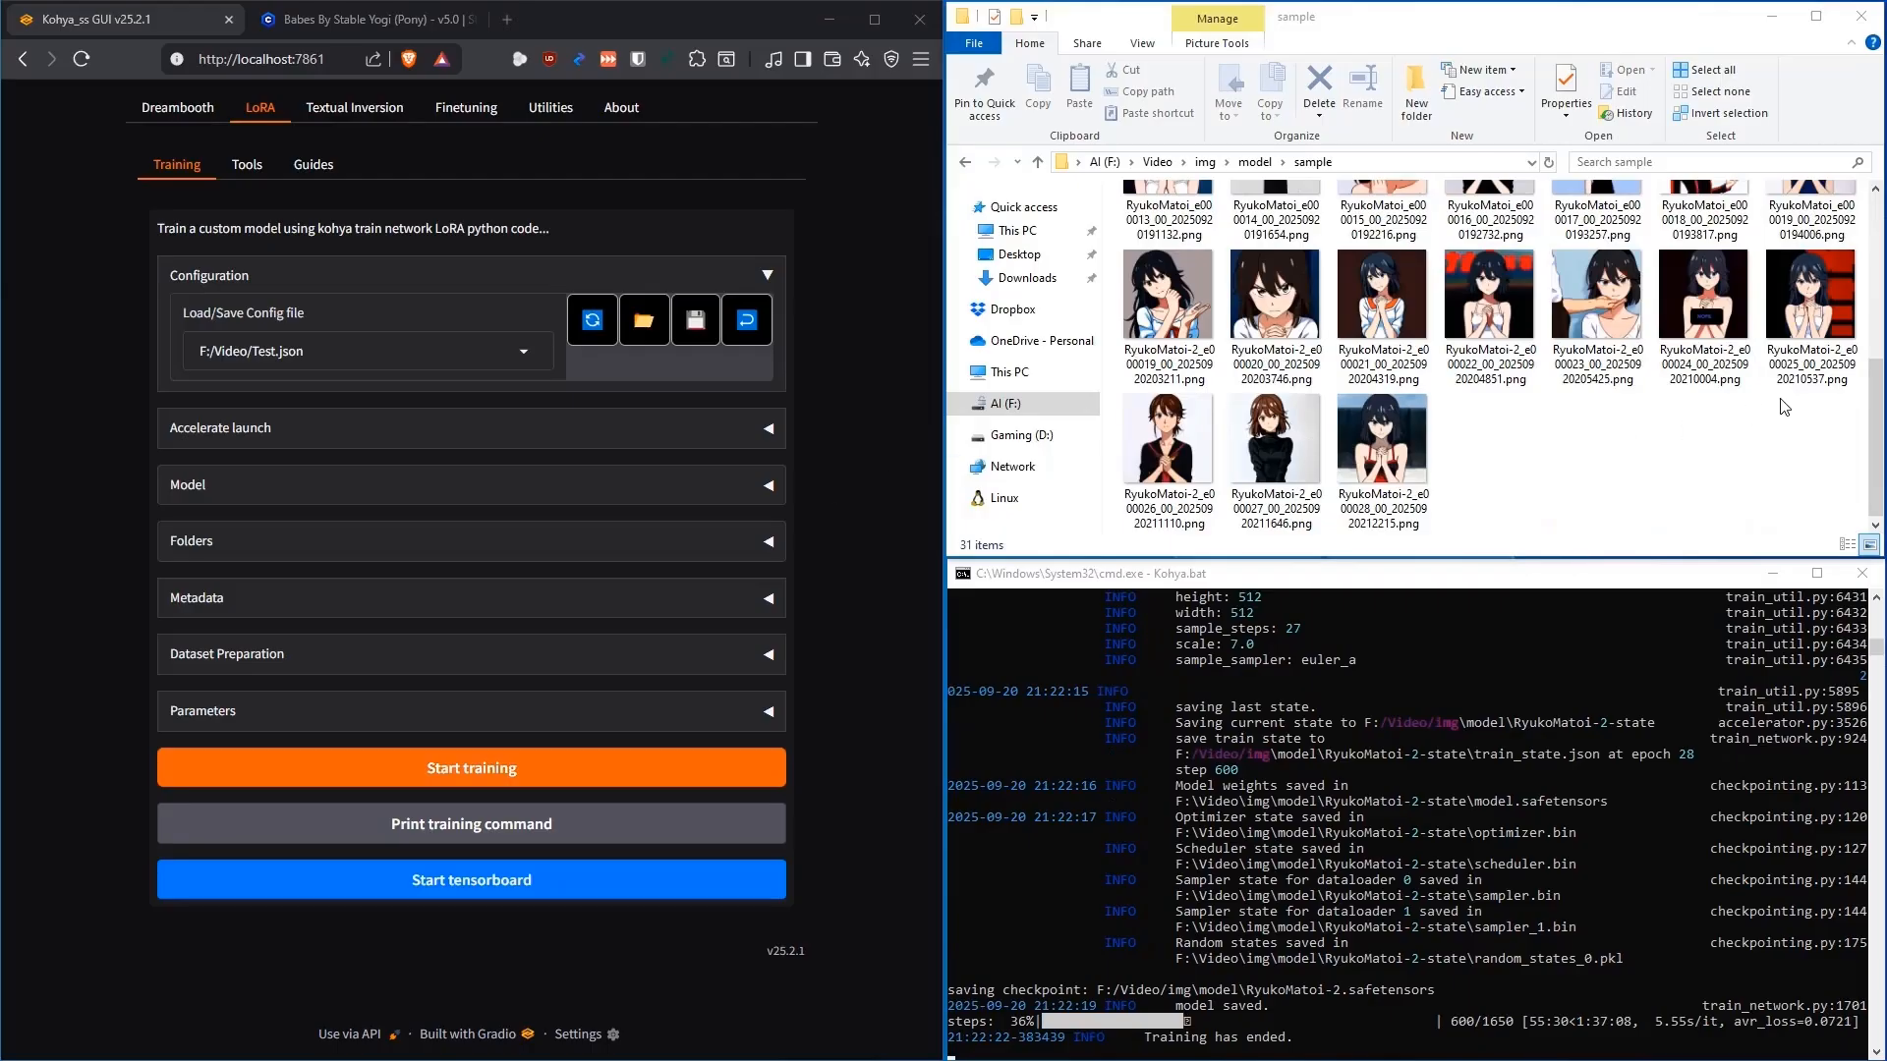
{"action": "scroll", "coordinate": [1759, 325], "scroll_direction": "up", "scroll_amount": 1}
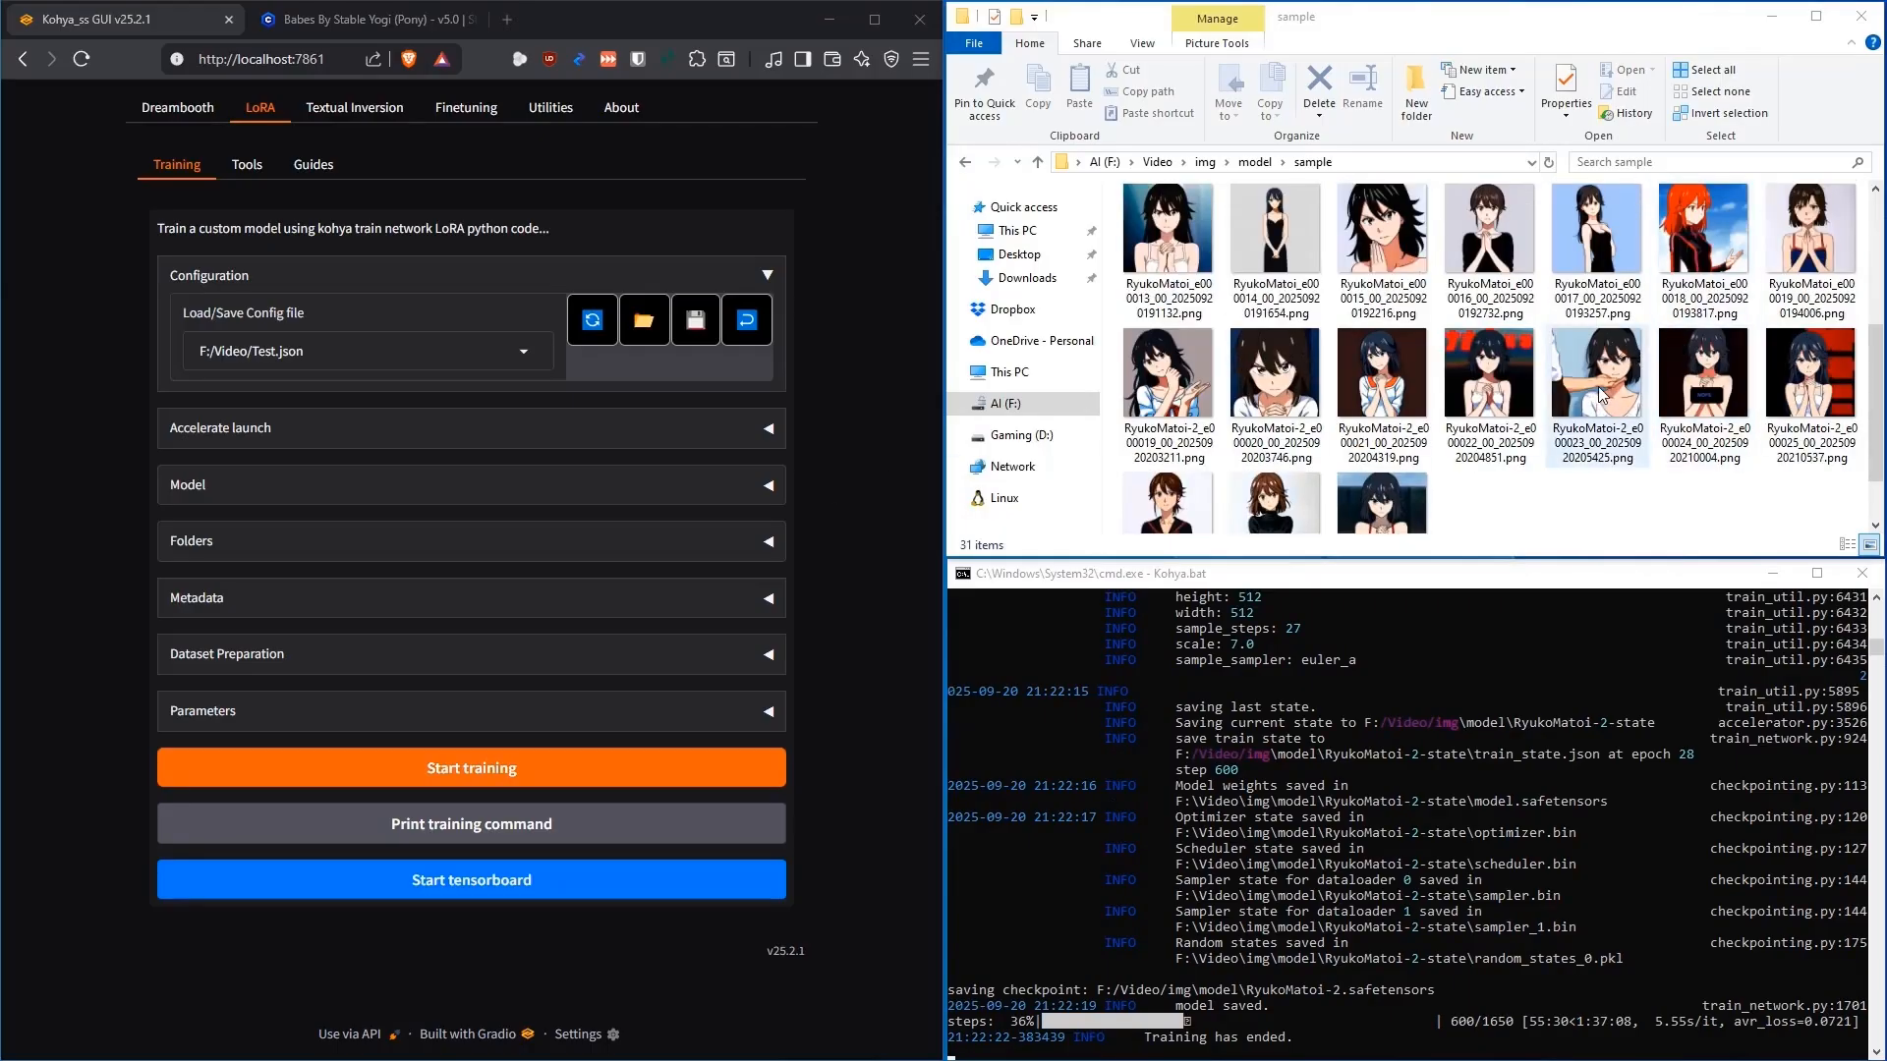
{"action": "left_click", "coordinate": [1190, 393]}
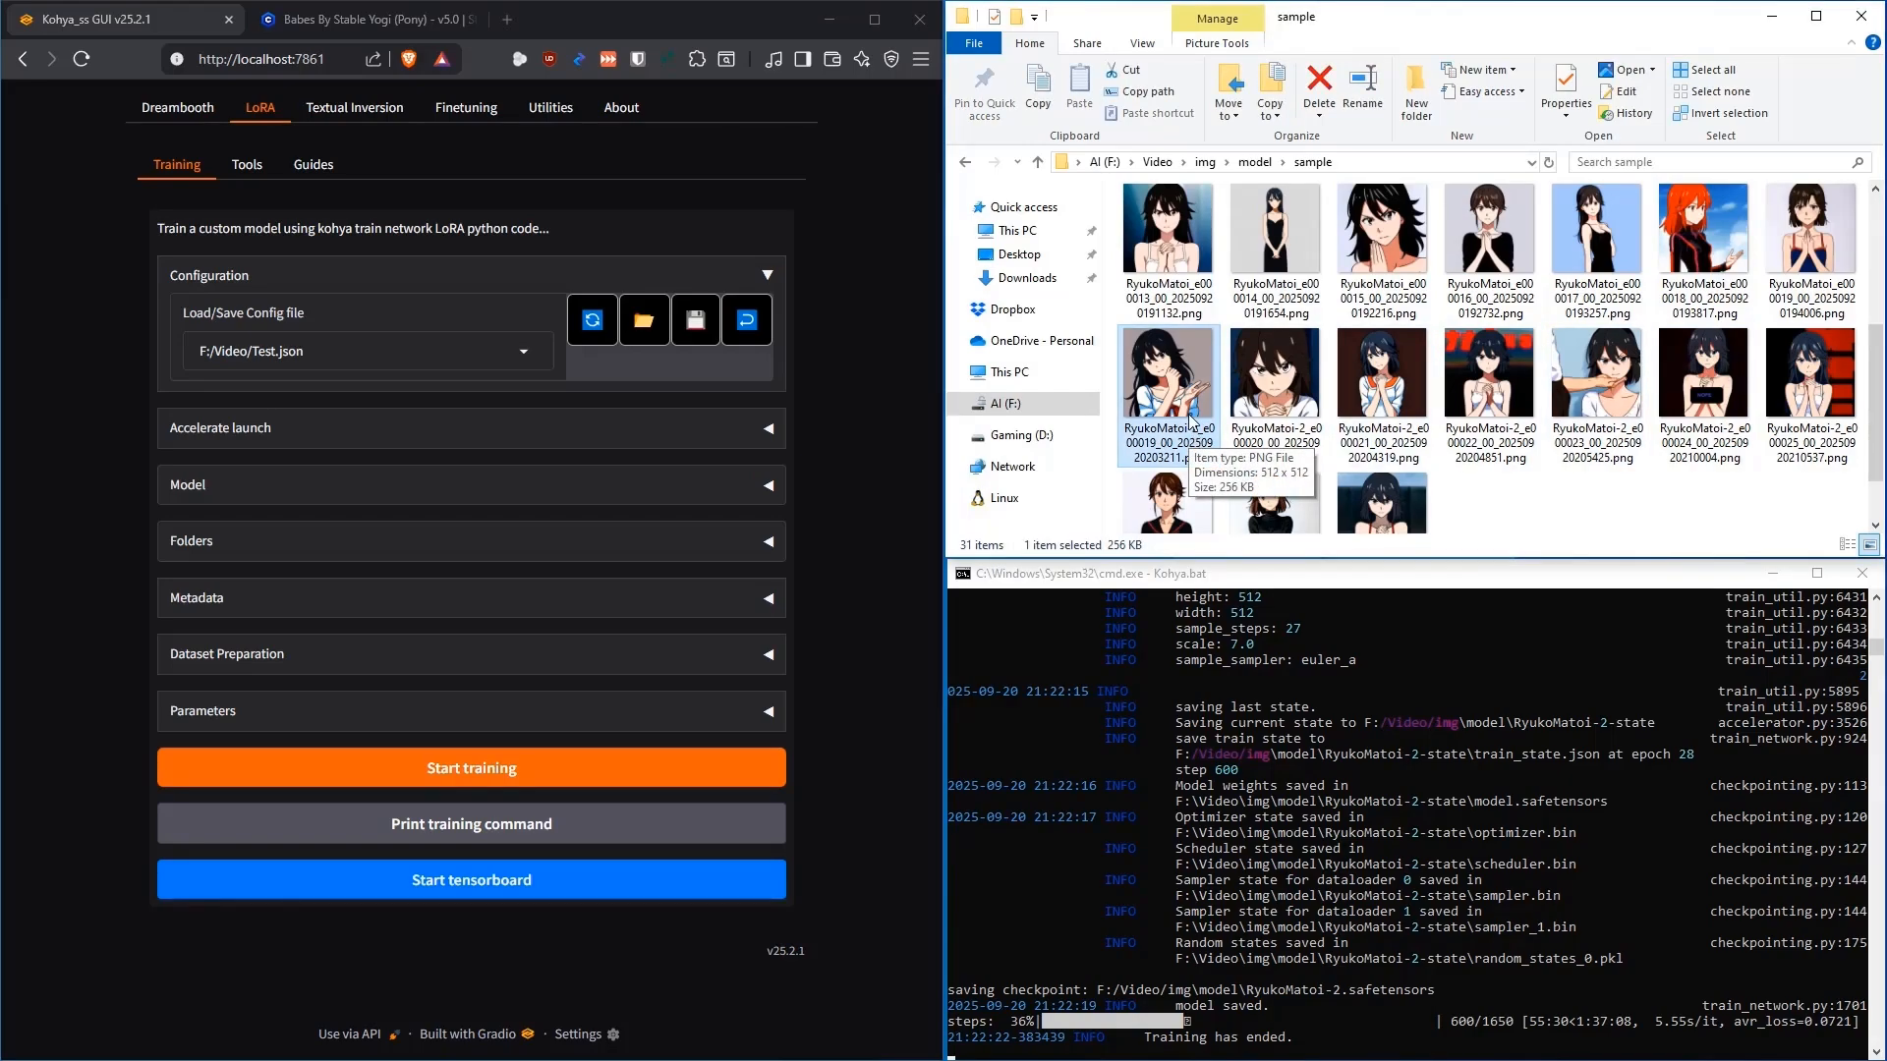
{"action": "scroll", "coordinate": [1524, 410], "scroll_direction": "down", "scroll_amount": 1}
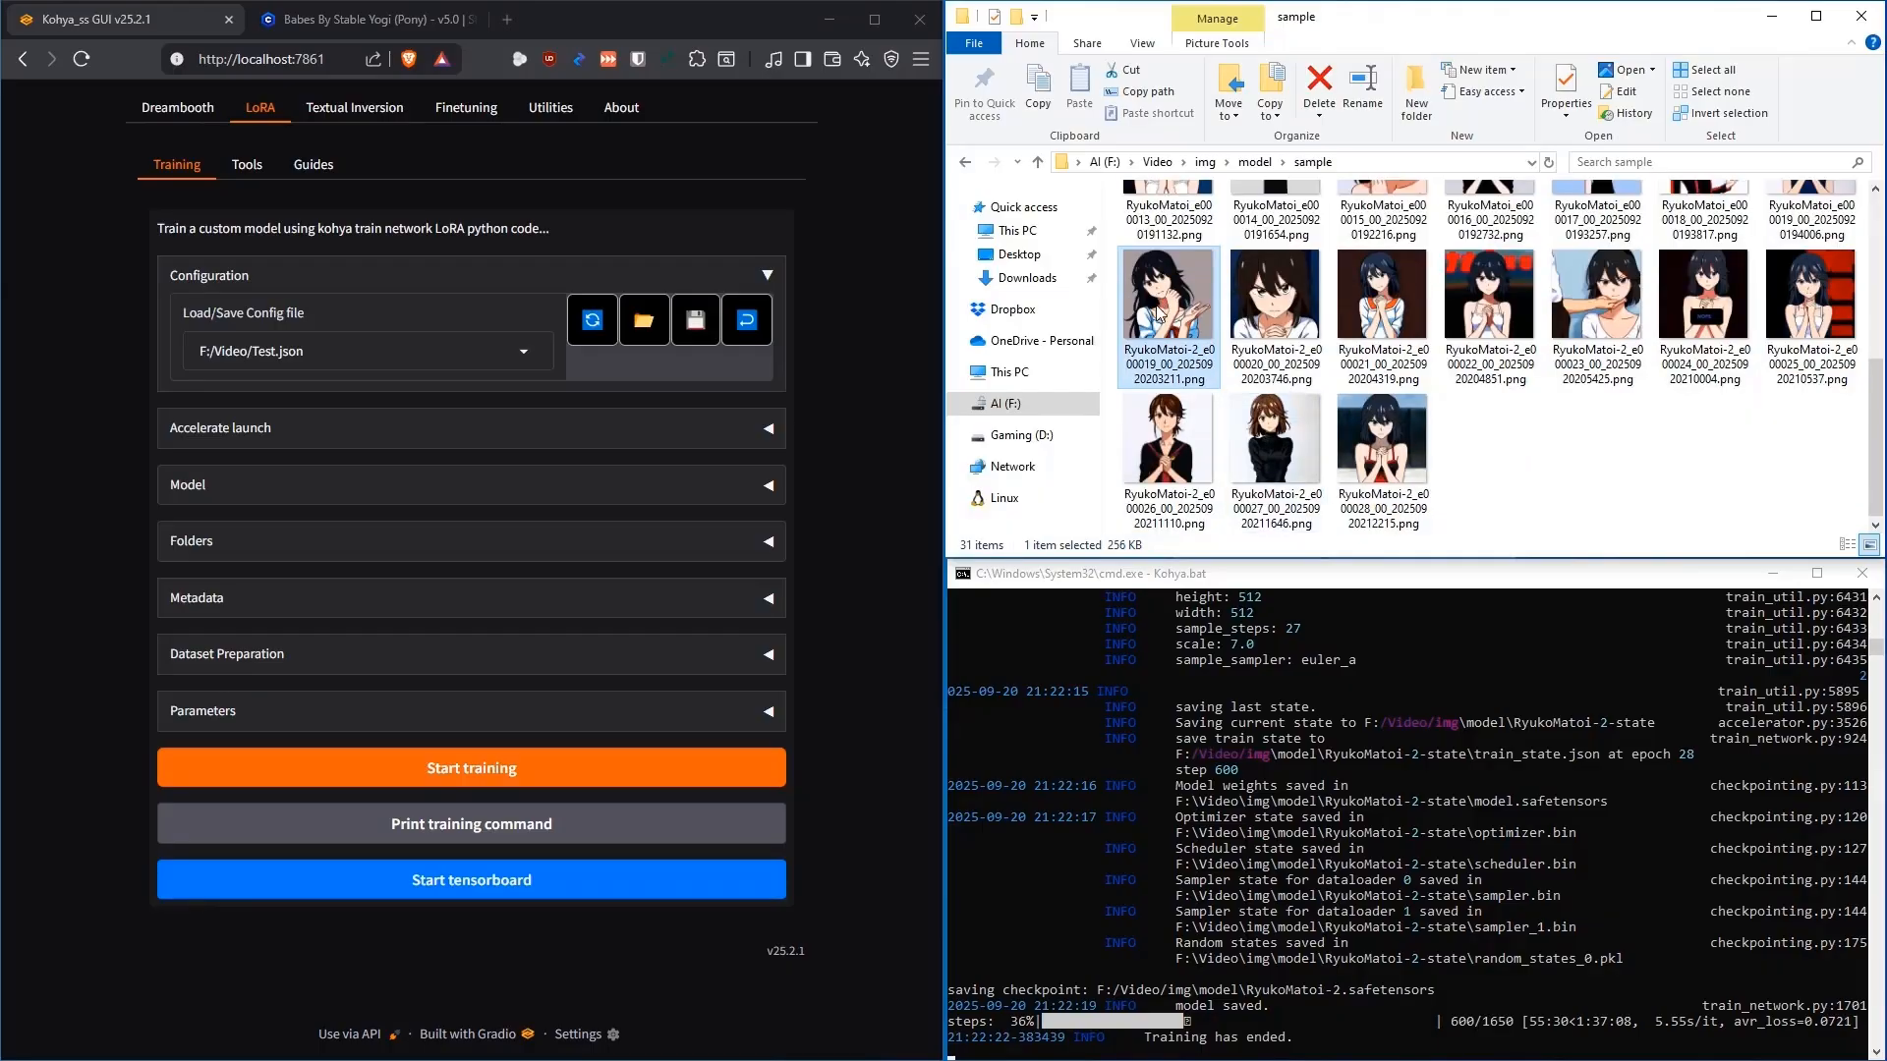
{"action": "left_click", "coordinate": [117, 518]}
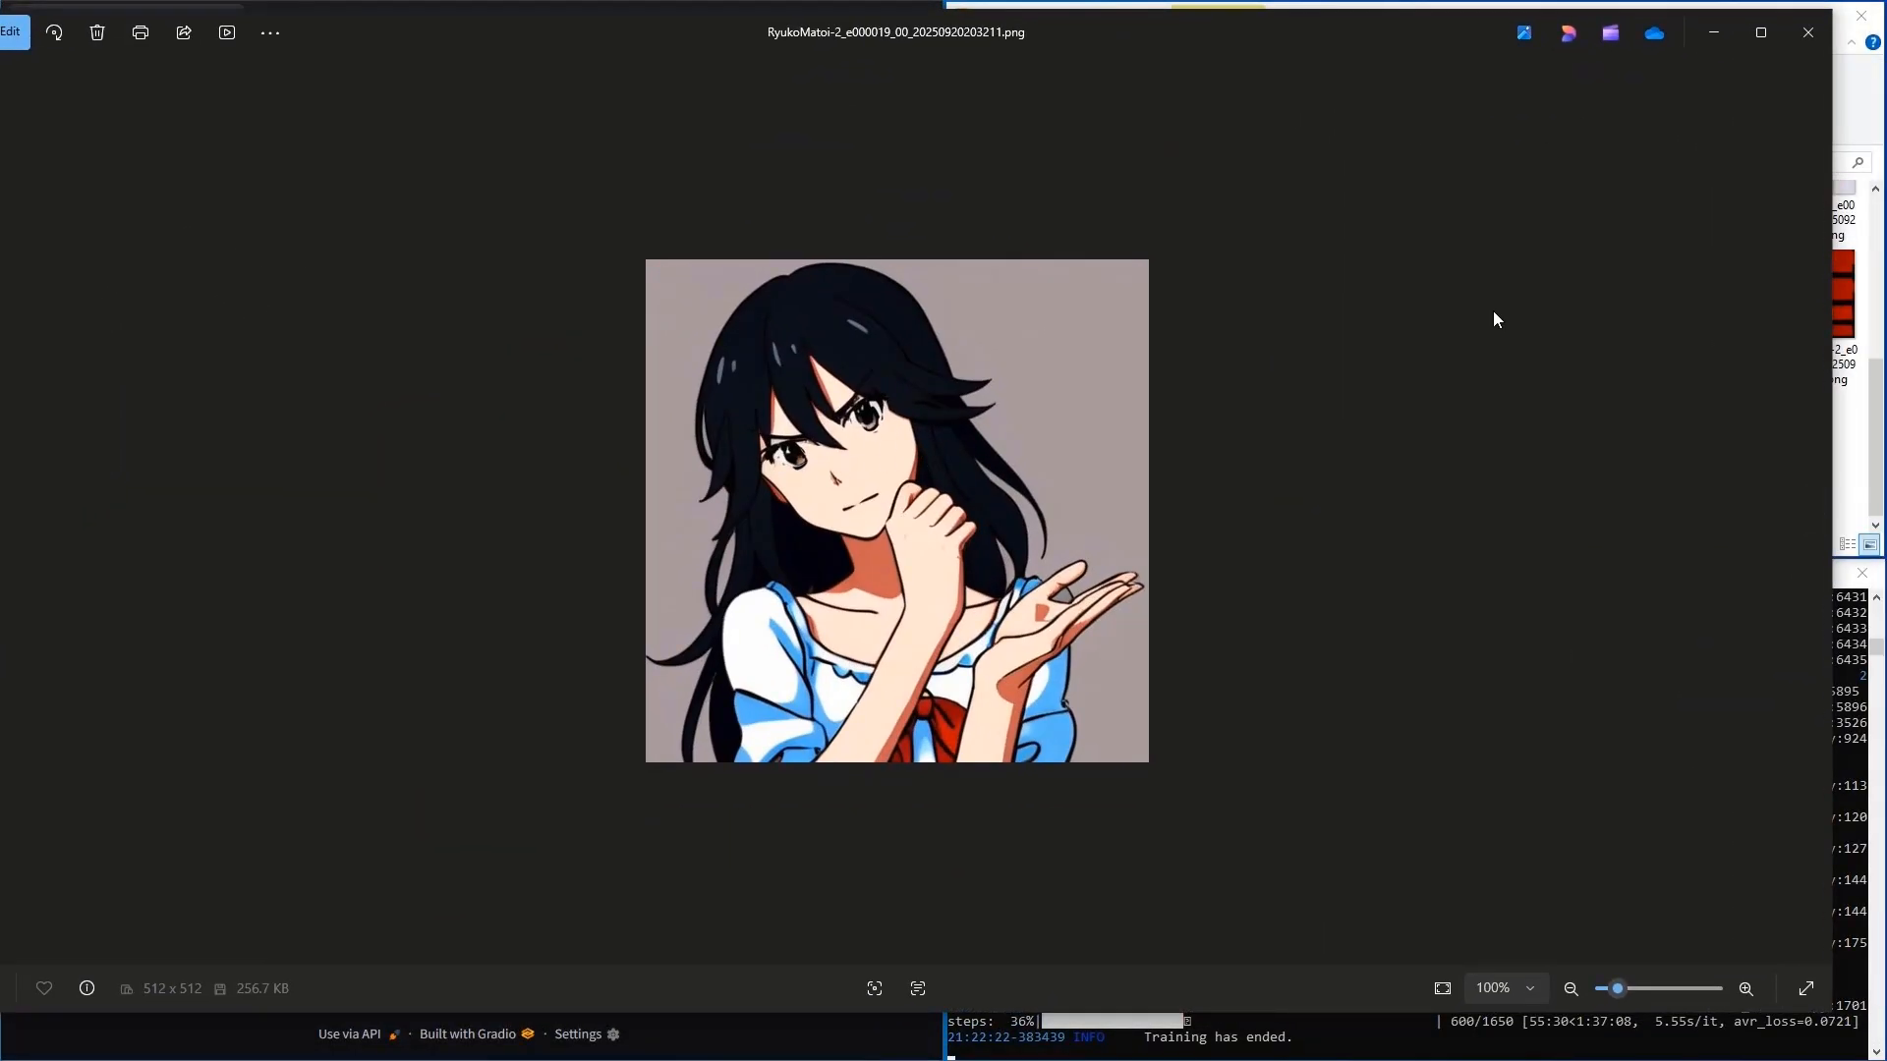
View the epoch 26 and epoch 28 sample images in Photos, closing each afterwards
{"action": "left_click", "coordinate": [1805, 39]}
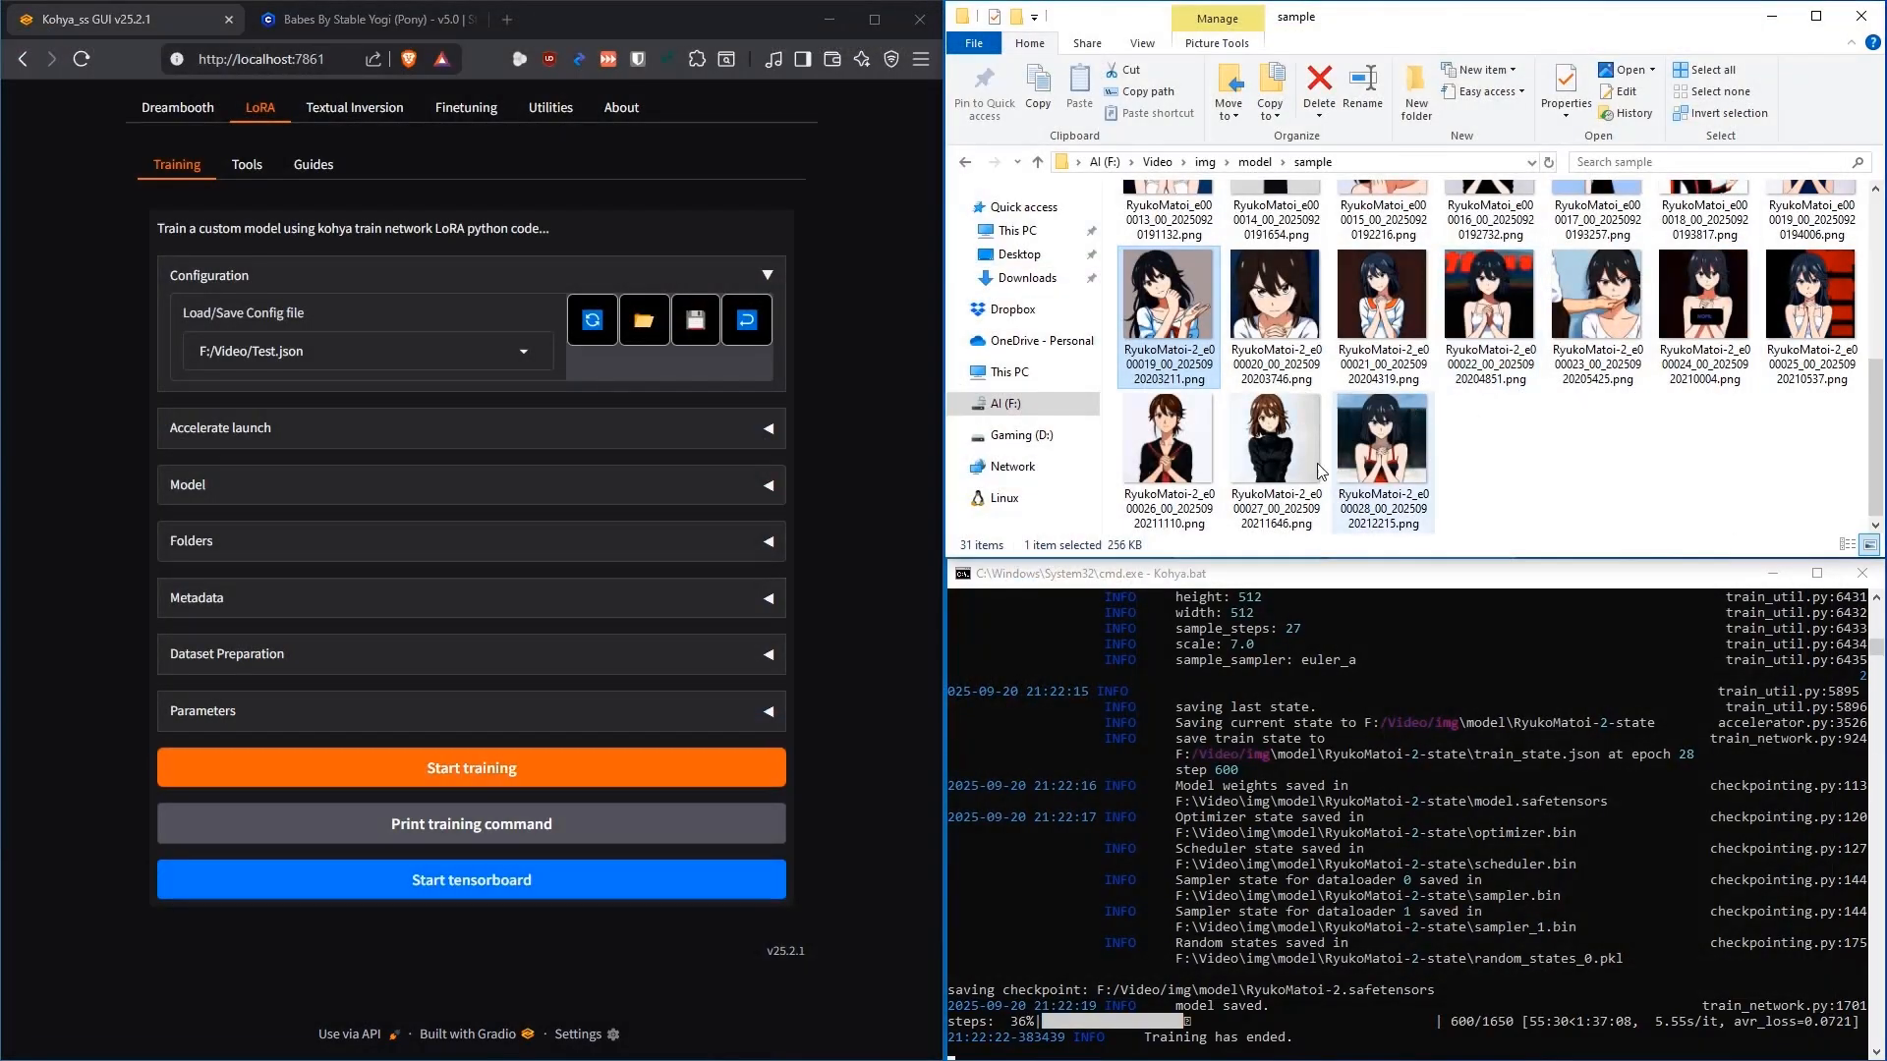
{"action": "left_click", "coordinate": [1174, 455]}
{"action": "double_click", "coordinate": [1174, 455]}
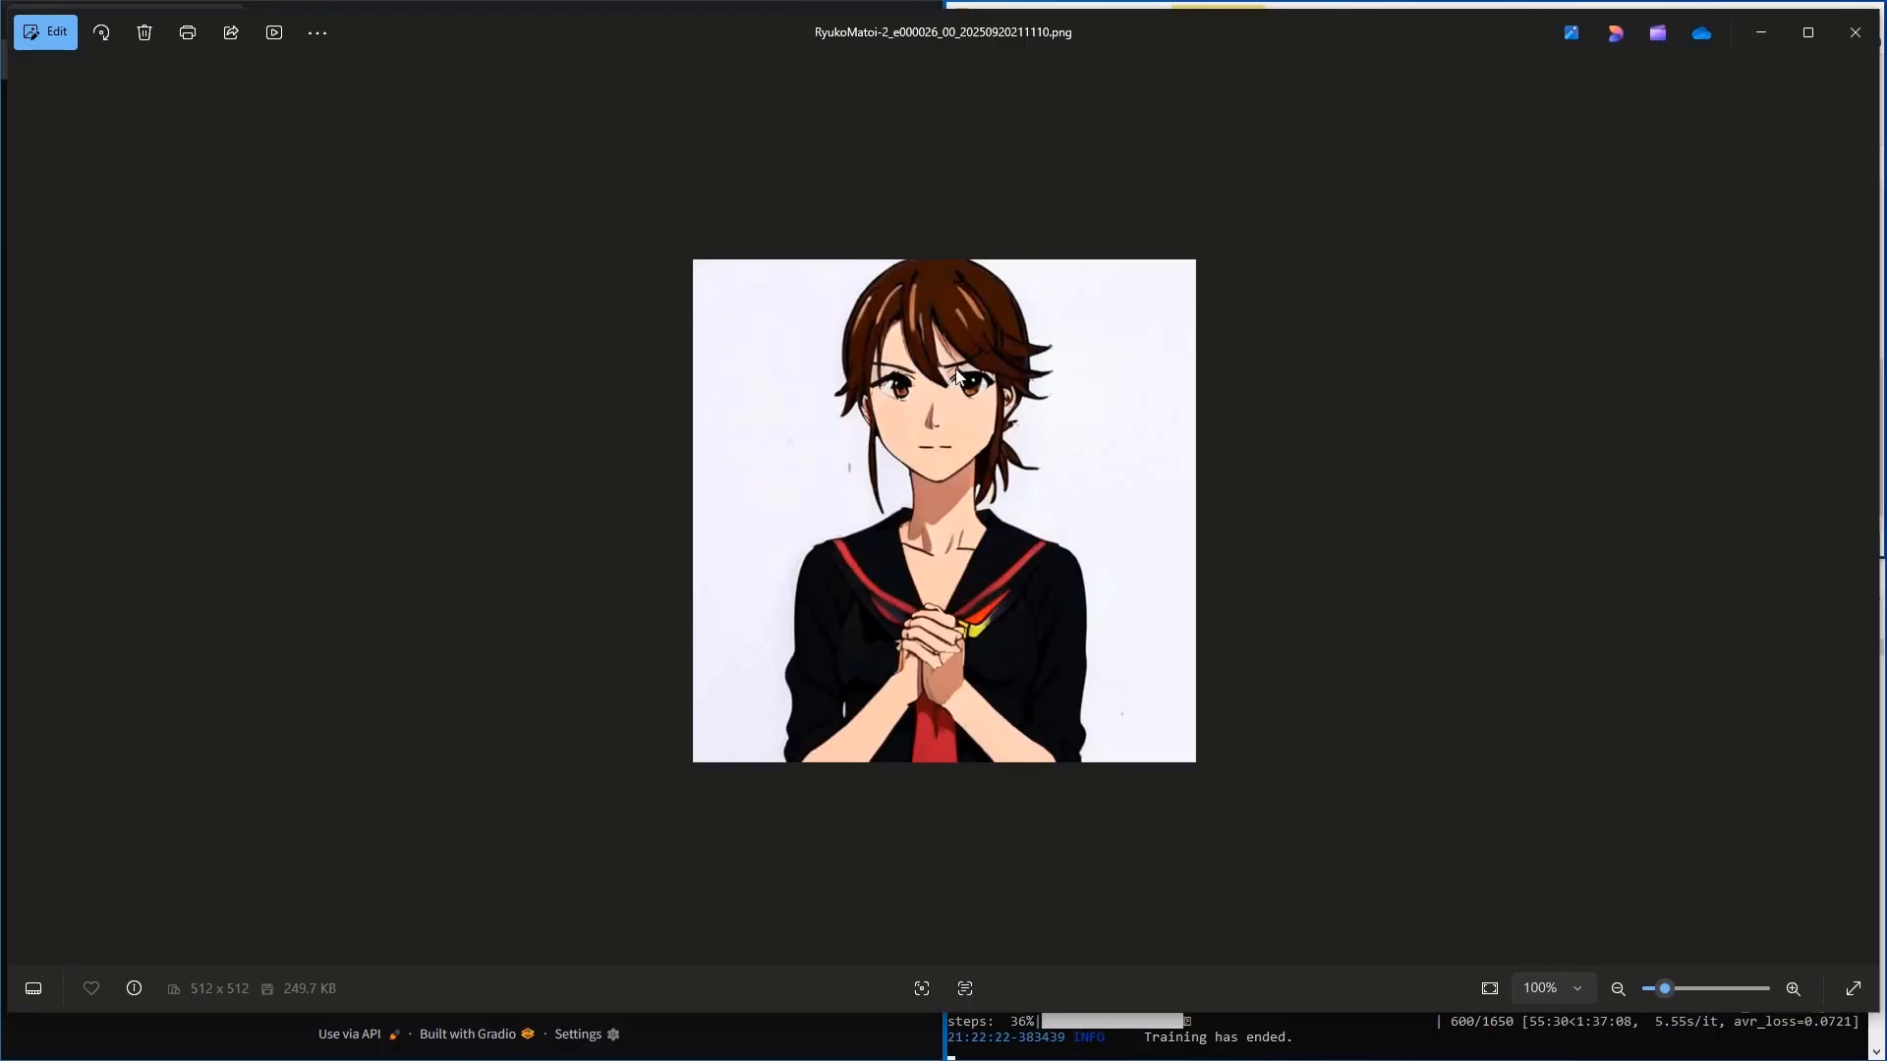
{"action": "left_click", "coordinate": [1856, 33]}
{"action": "left_click", "coordinate": [1386, 445]}
{"action": "double_click", "coordinate": [1386, 446]}
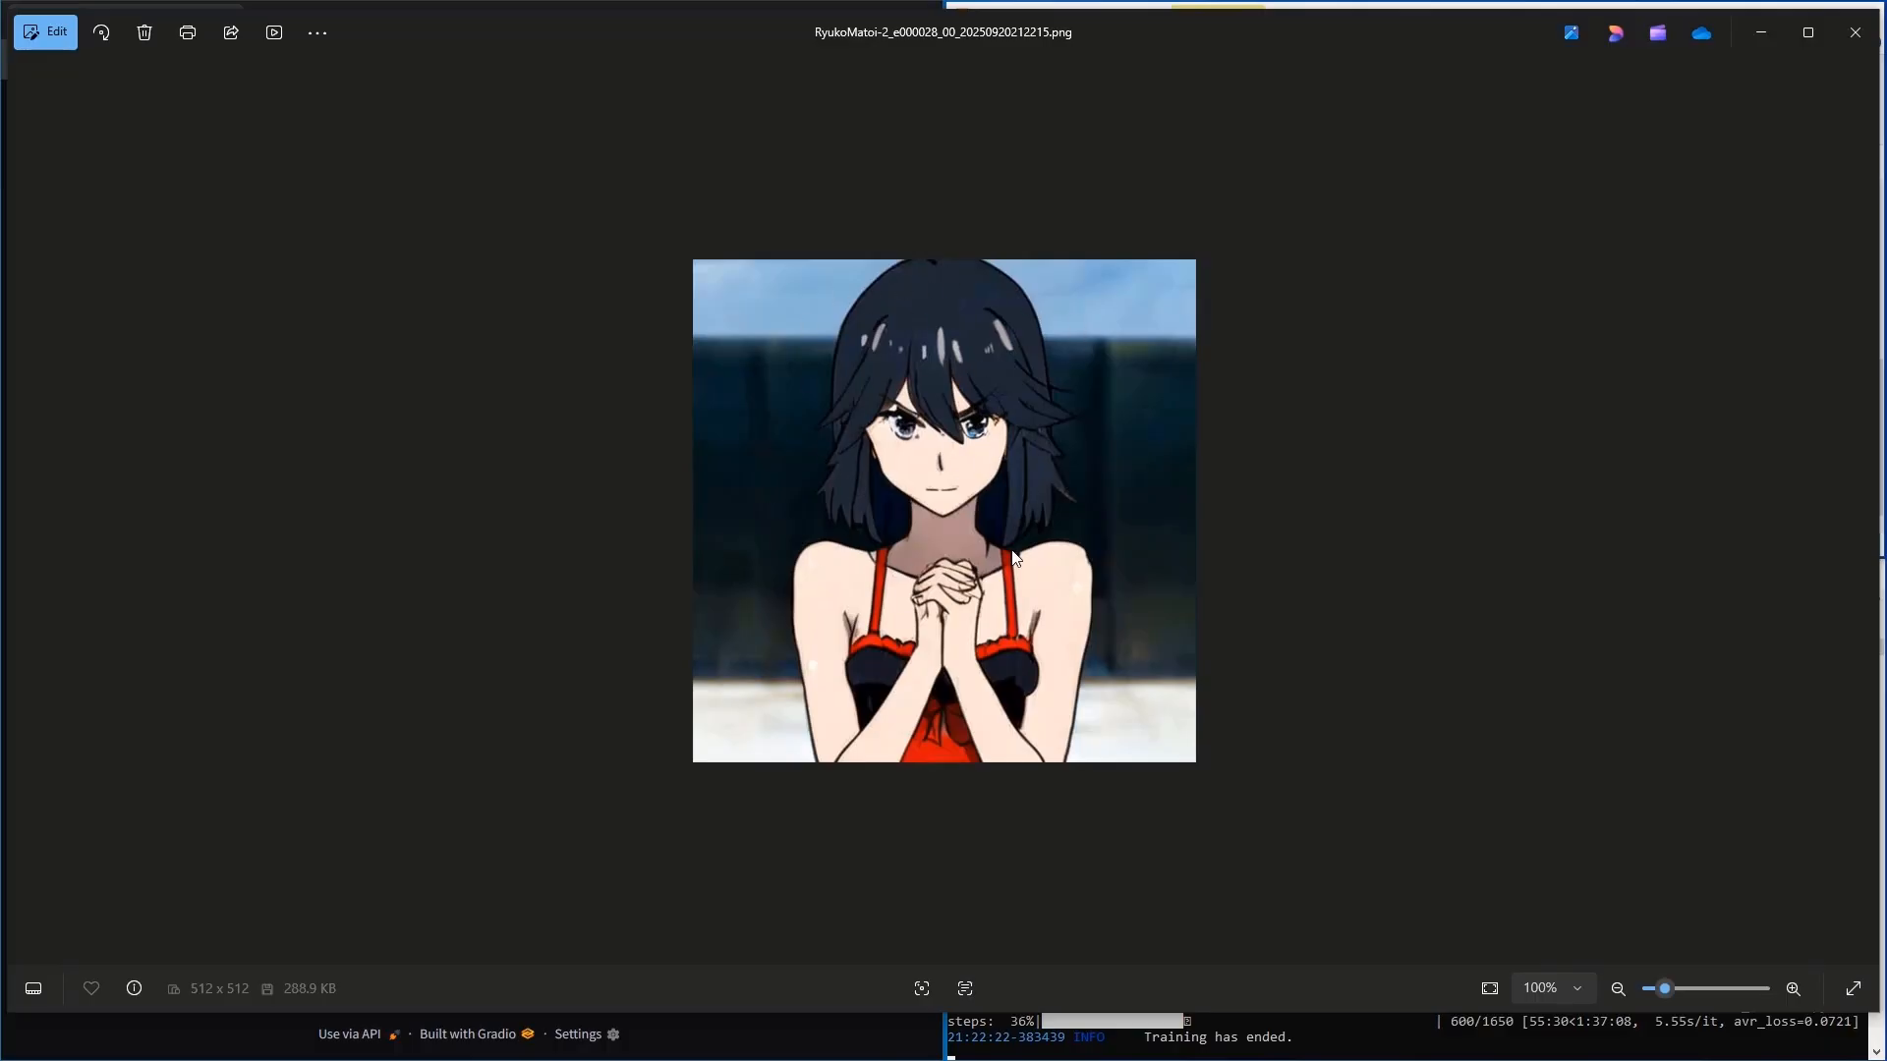
{"action": "left_click", "coordinate": [1855, 33]}
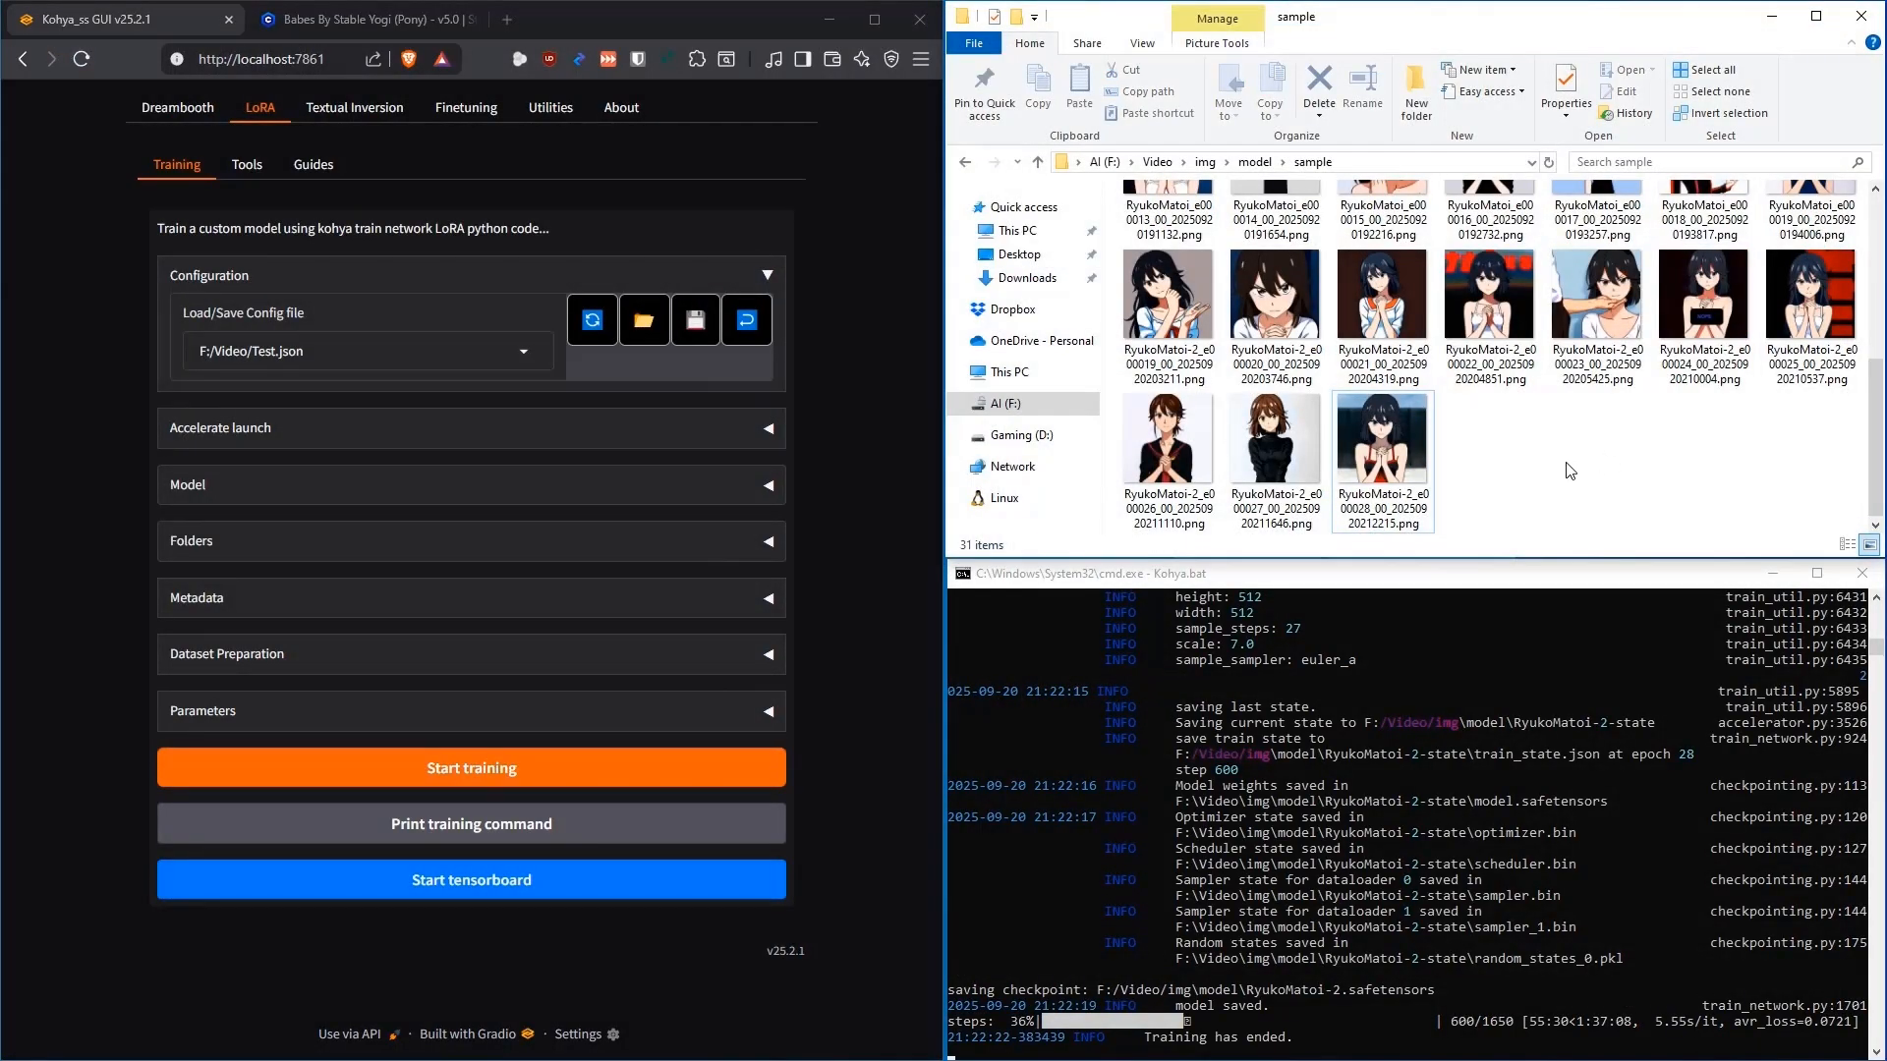
Compare the RyukoMatoi-2-000027 and final RyukoMatoi-2-state folders in the model folder
{"action": "scroll", "coordinate": [1525, 466], "scroll_direction": "up", "scroll_amount": 4}
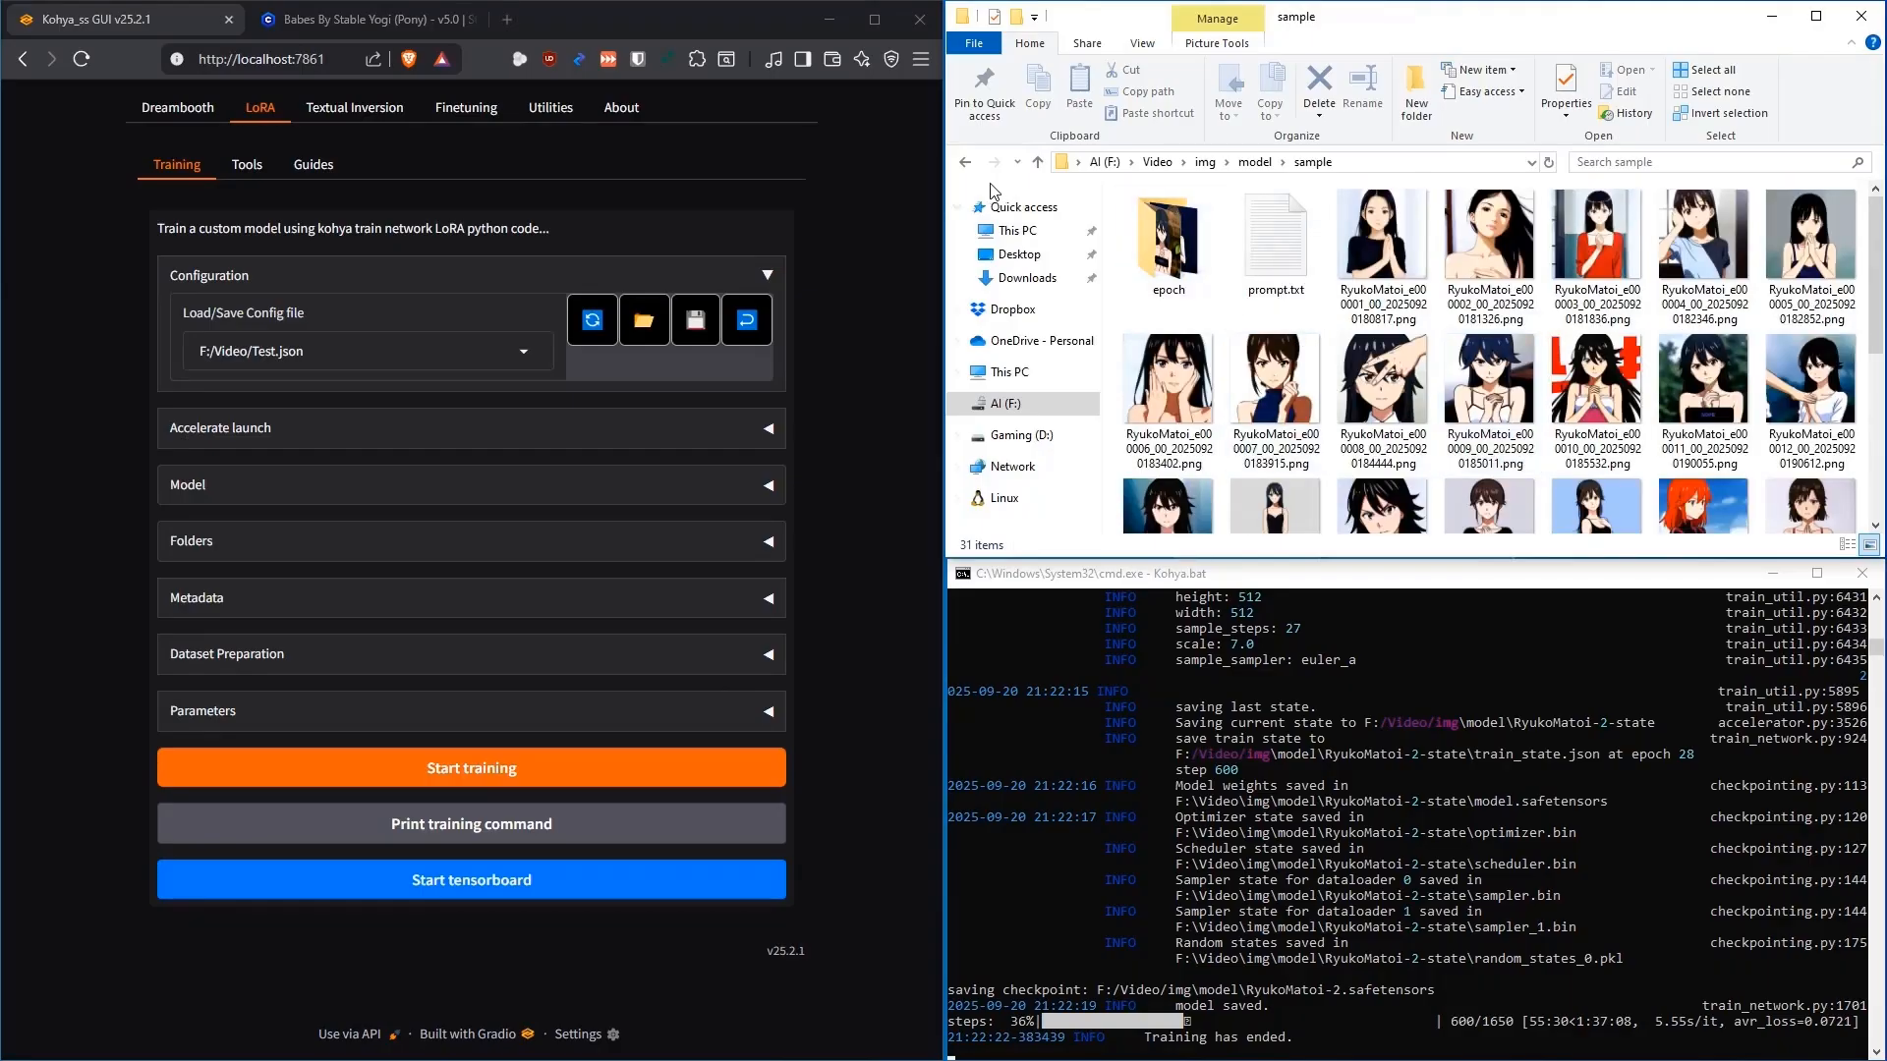
{"action": "left_click", "coordinate": [964, 162]}
{"action": "left_click", "coordinate": [1248, 429]}
{"action": "key", "text": "Up"}
{"action": "key", "text": "Up"}
{"action": "key", "text": "Up"}
{"action": "key", "text": "Up"}
{"action": "key", "text": "Up"}
{"action": "key", "text": "Up"}
{"action": "key", "text": "Up"}
{"action": "key", "text": "Up"}
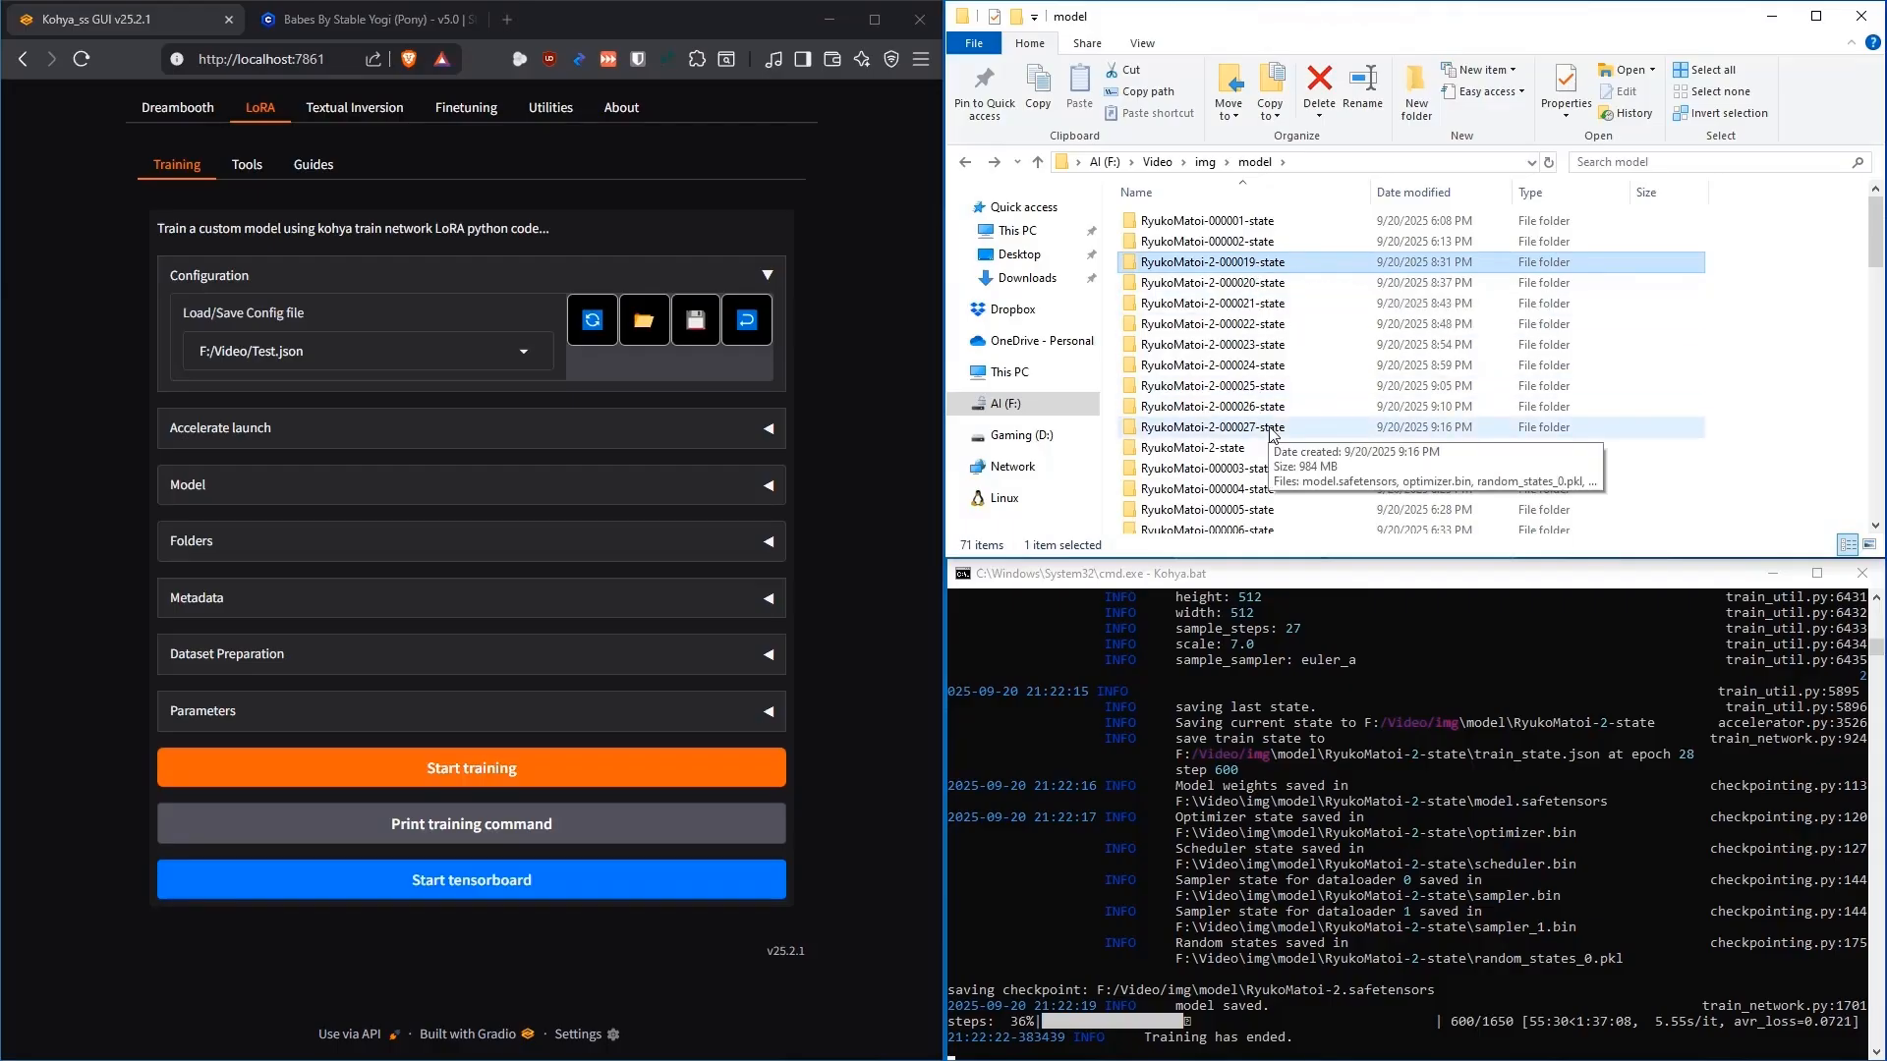
{"action": "key", "text": "Down"}
{"action": "key", "text": "Down"}
{"action": "key", "text": "Down"}
{"action": "key", "text": "Down"}
{"action": "key", "text": "Down"}
{"action": "key", "text": "Down"}
{"action": "key", "text": "Down"}
{"action": "key", "text": "Down"}
{"action": "key", "text": "Down"}
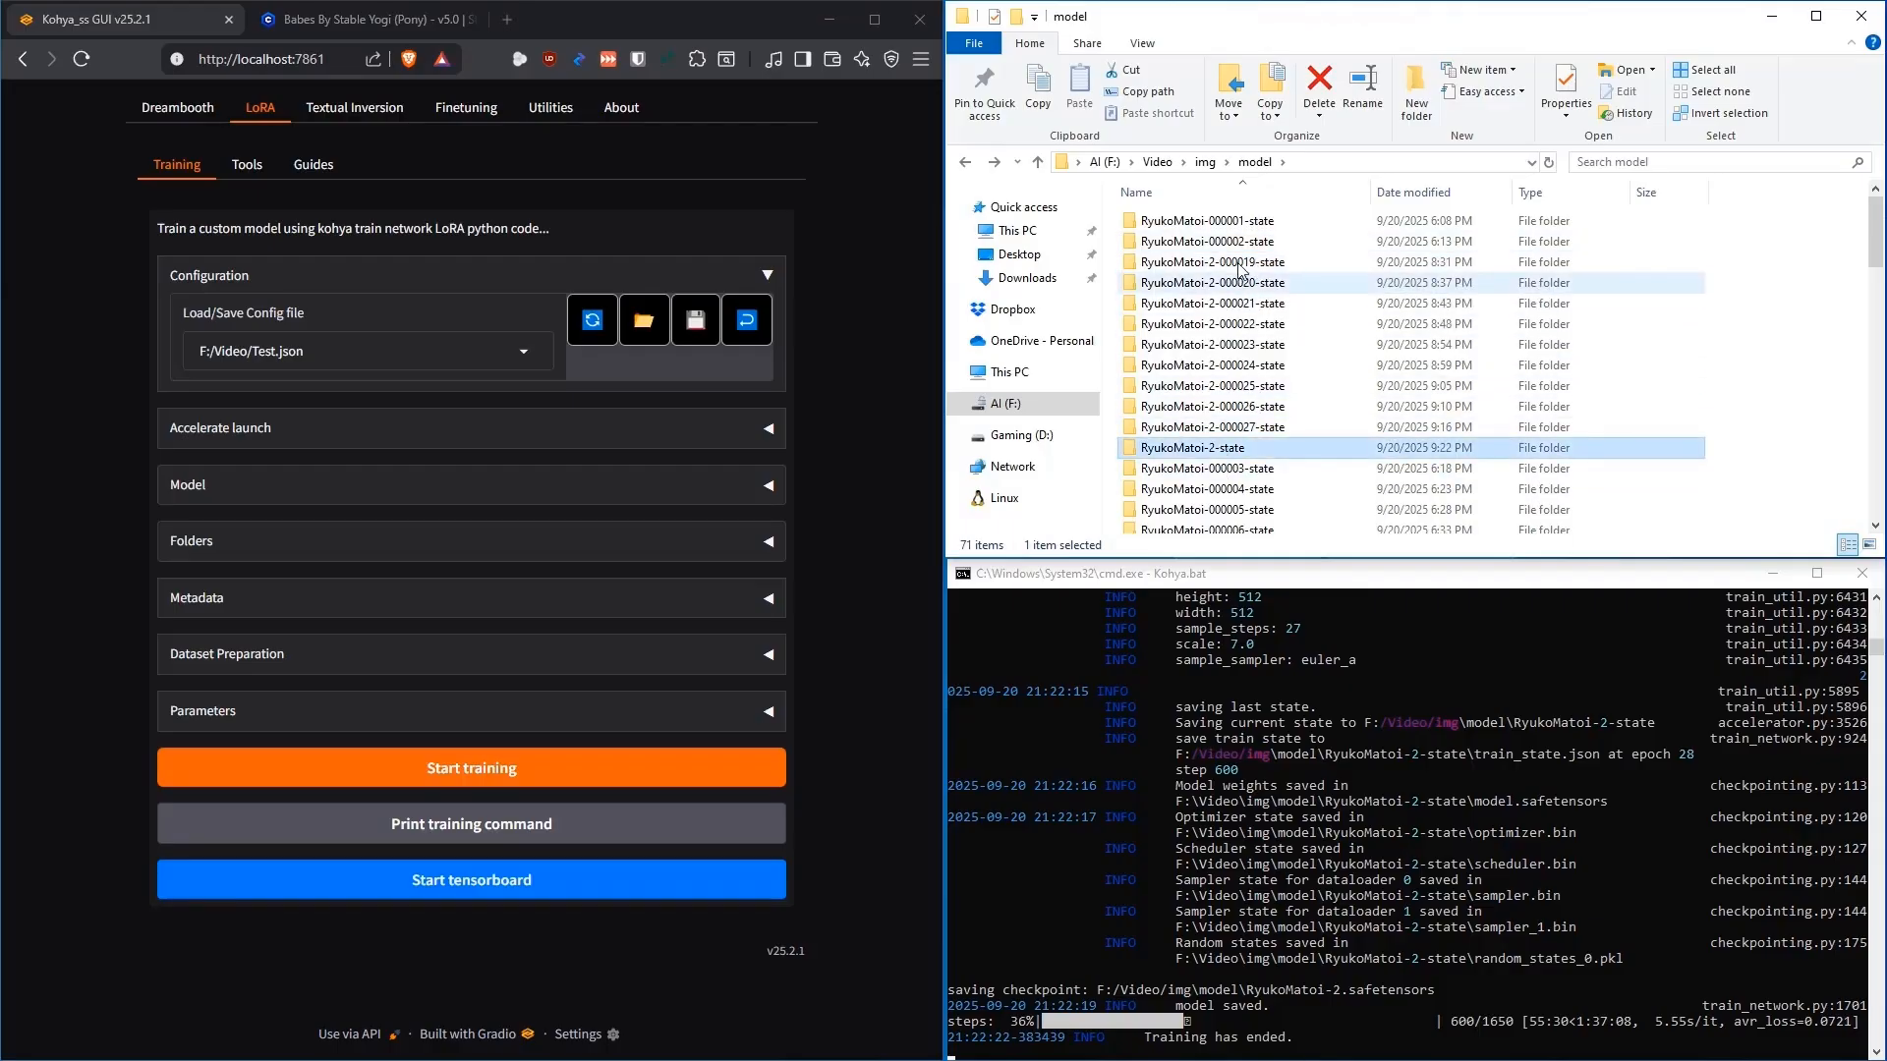
{"action": "mouse_move", "coordinate": [1256, 268]}
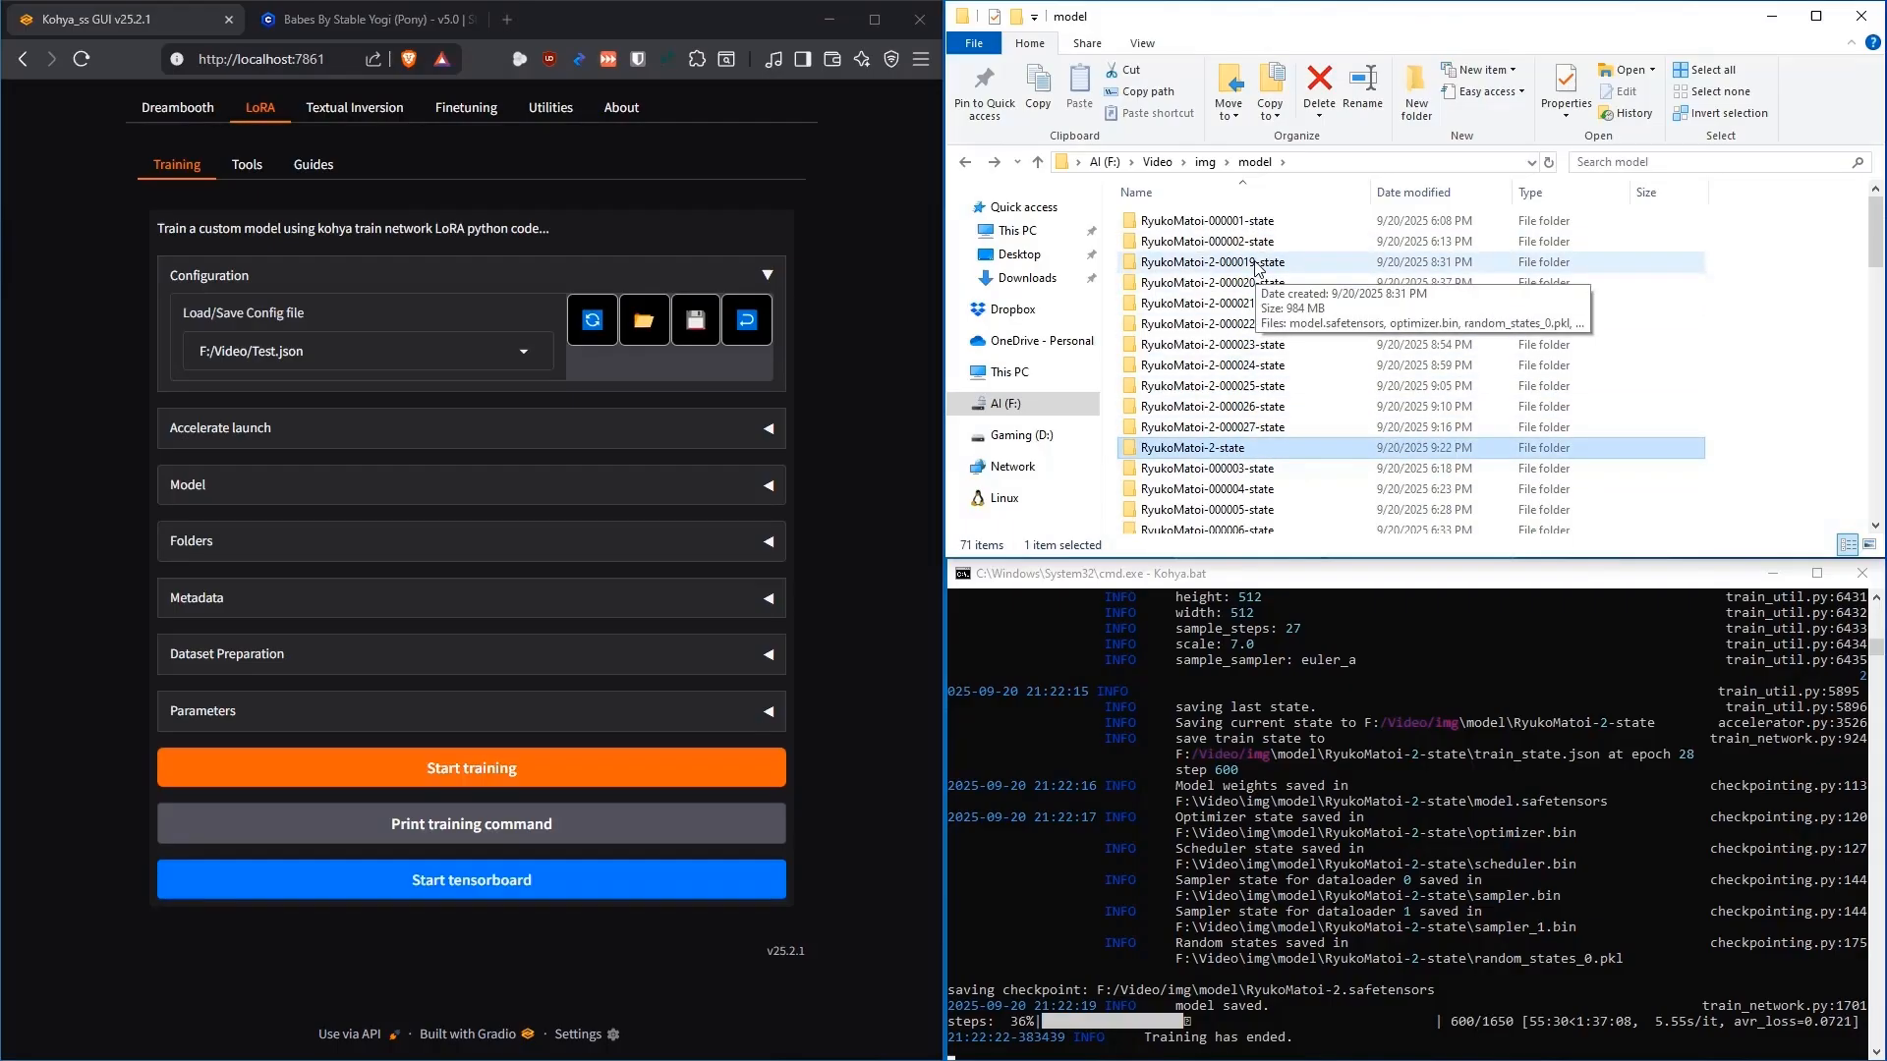
{"action": "mouse_move", "coordinate": [1274, 451]}
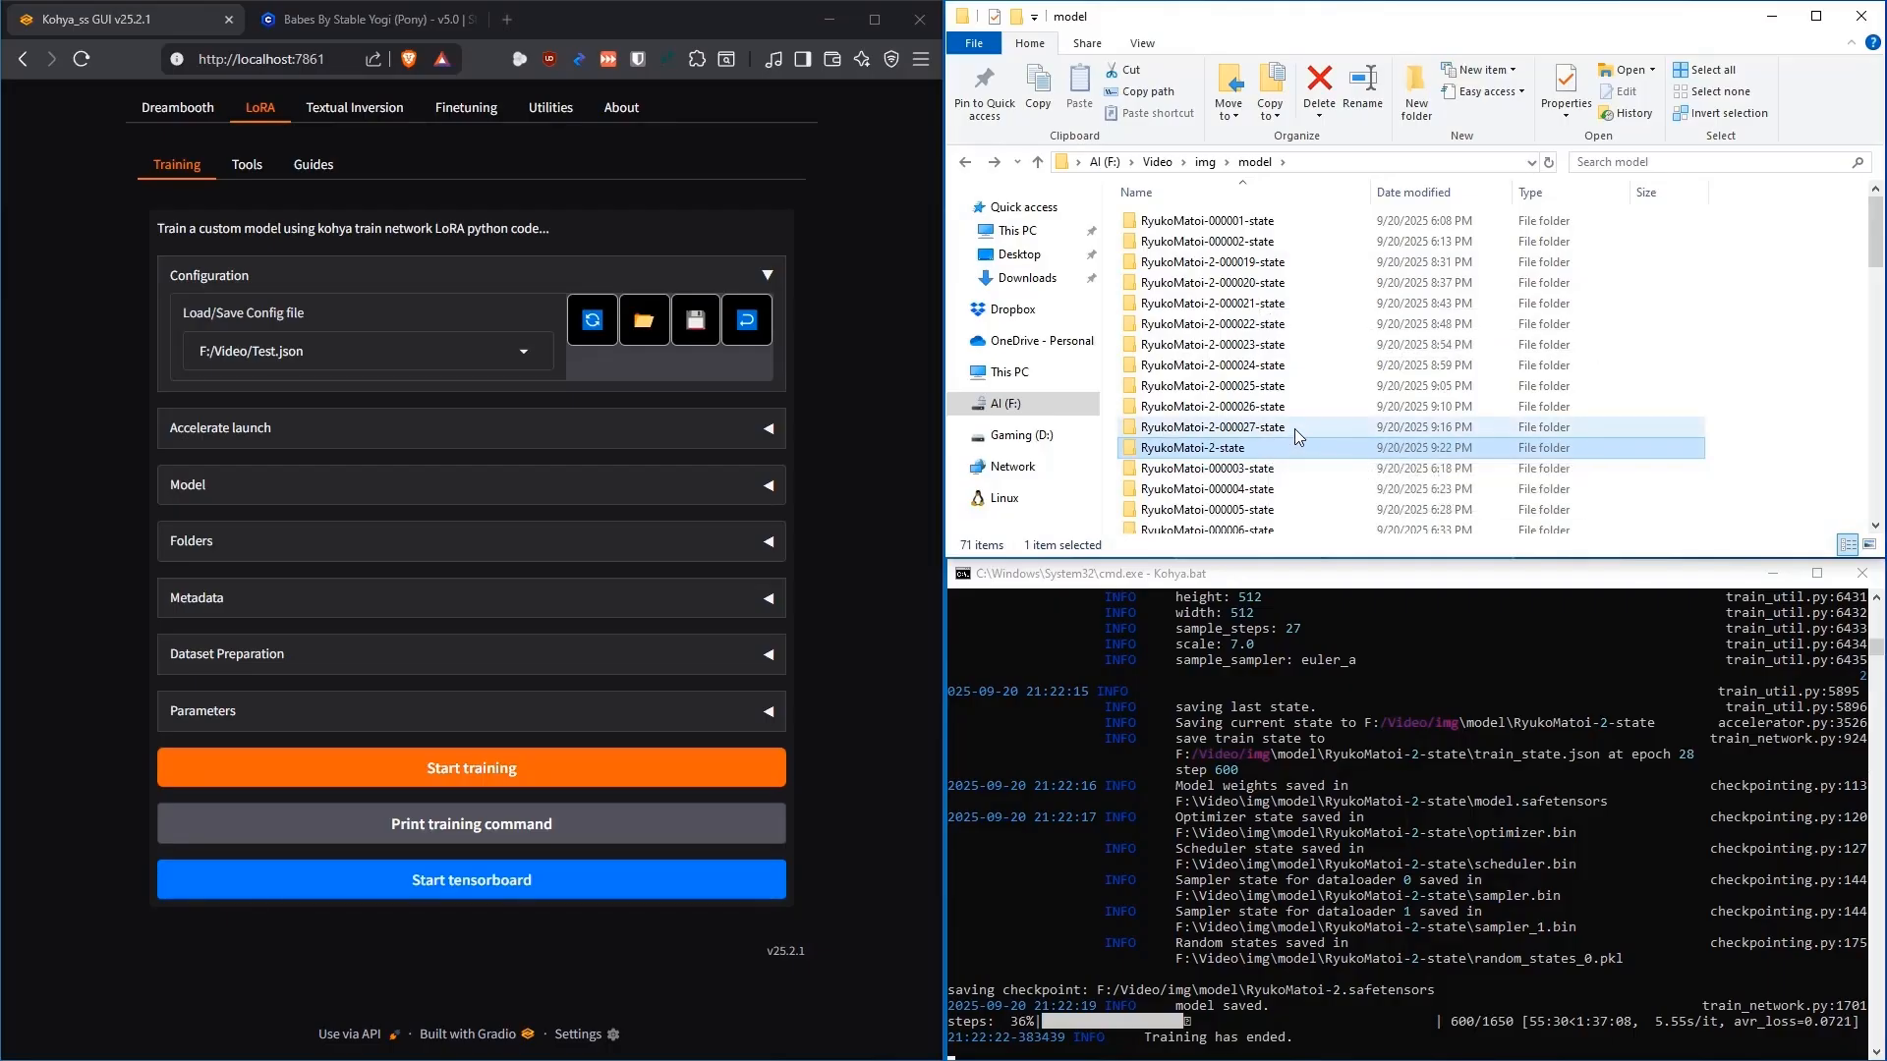
{"action": "mouse_move", "coordinate": [1303, 402]}
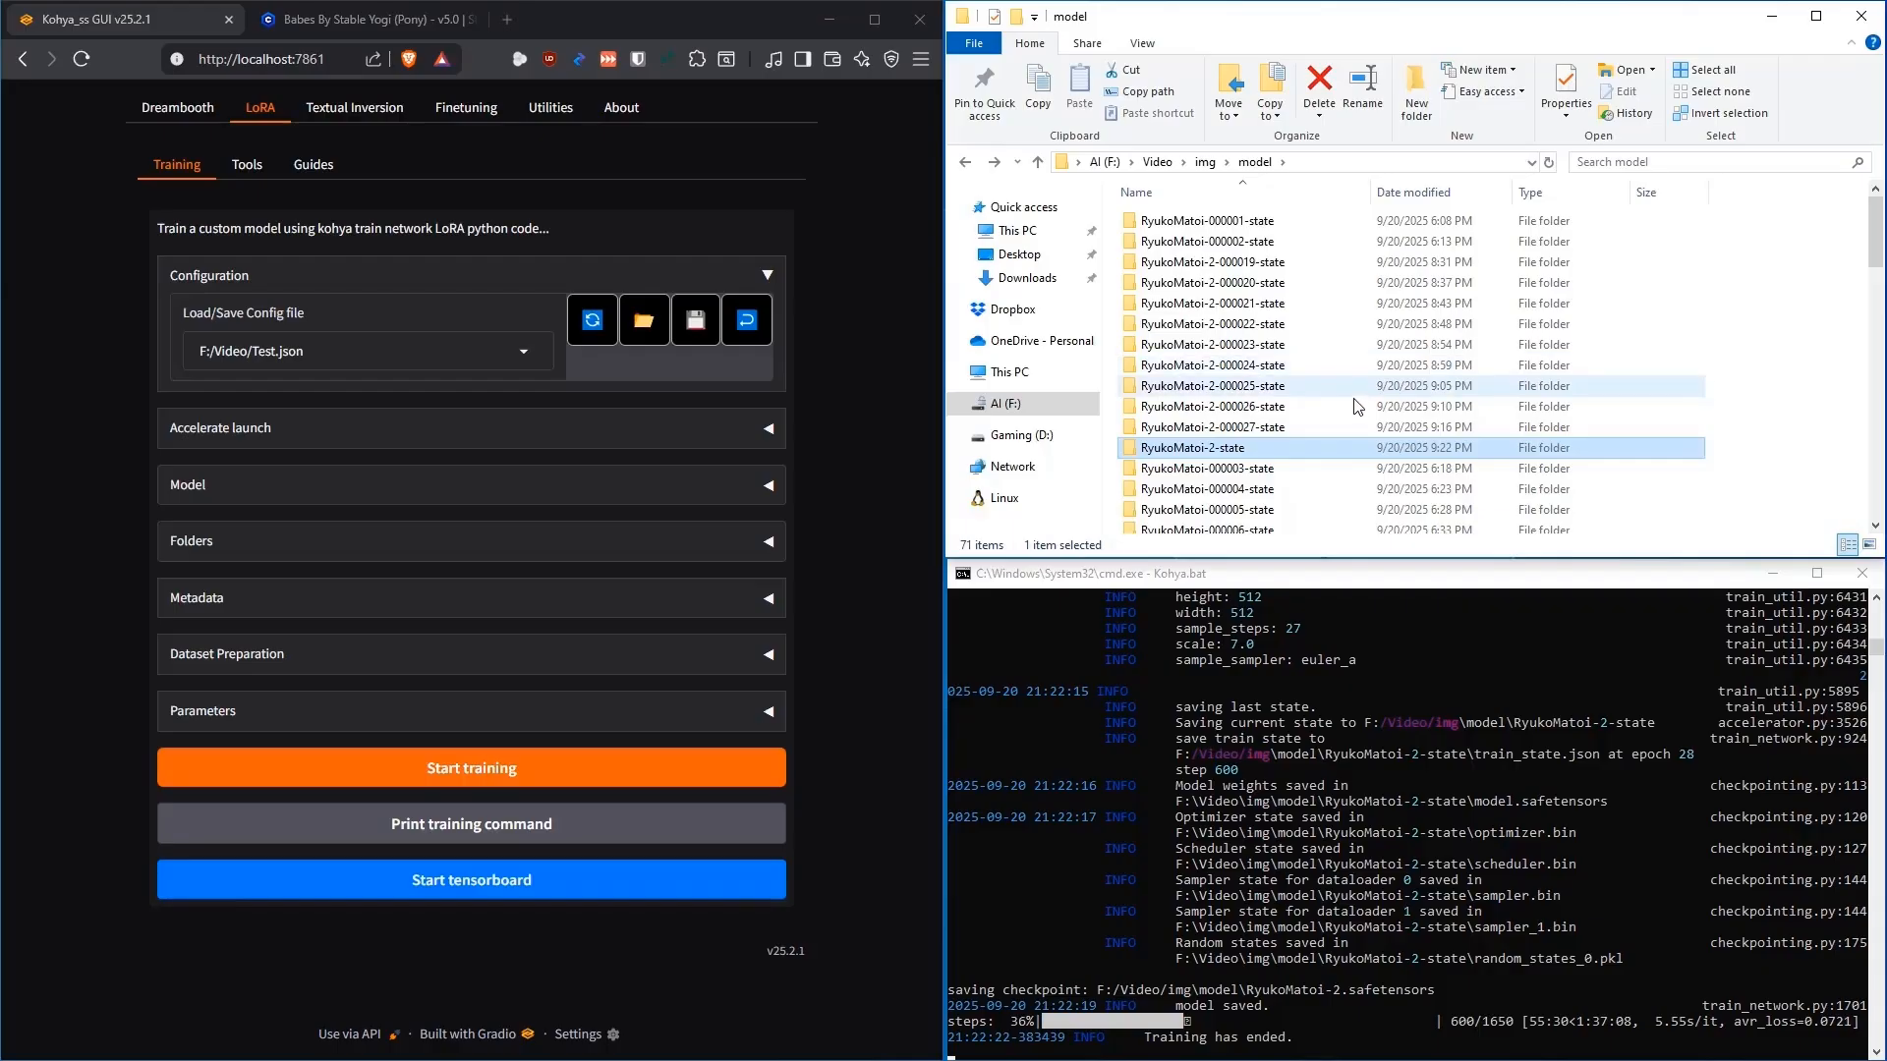
{"action": "key", "text": "alt+Up"}
Browse the 30_RyukoMatoi girl dataset files, such as Ryuko (22).png, then return to img
{"action": "double_click", "coordinate": [1152, 222]}
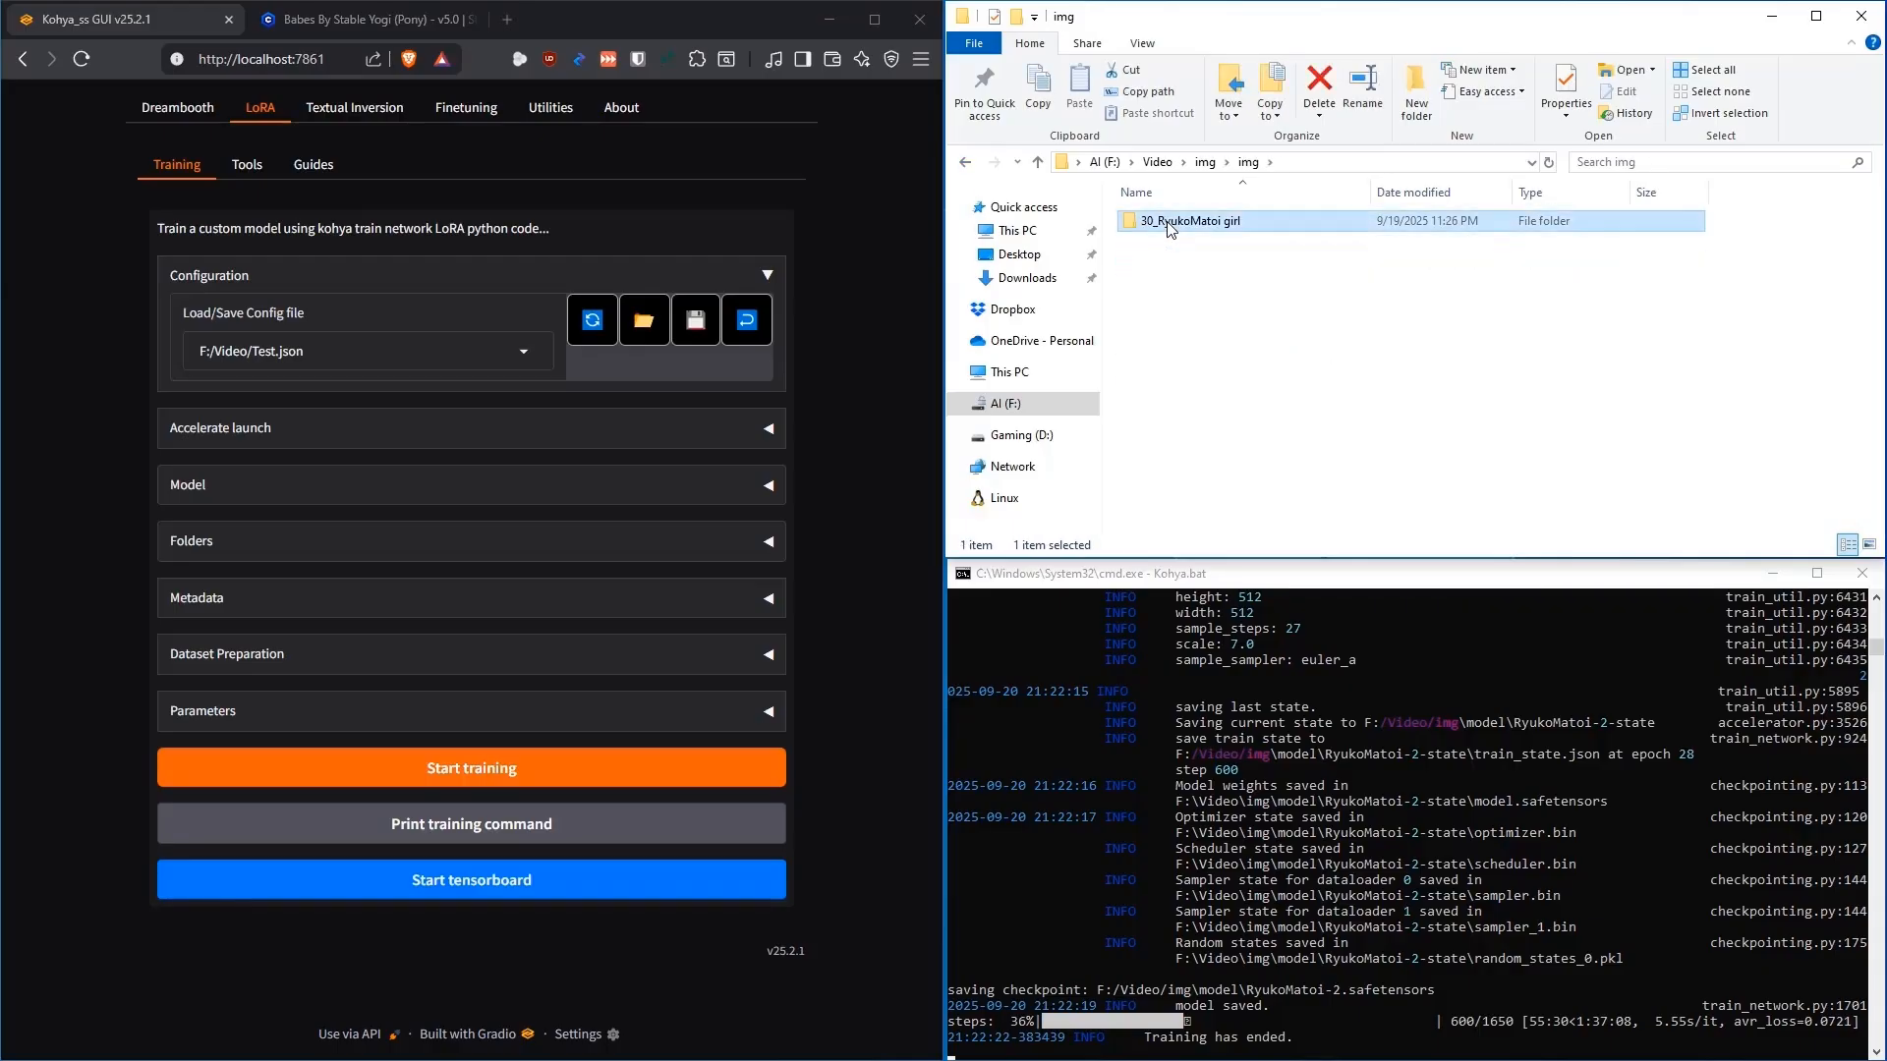
{"action": "double_click", "coordinate": [1165, 222]}
{"action": "scroll", "coordinate": [1305, 378], "scroll_direction": "down", "scroll_amount": 16}
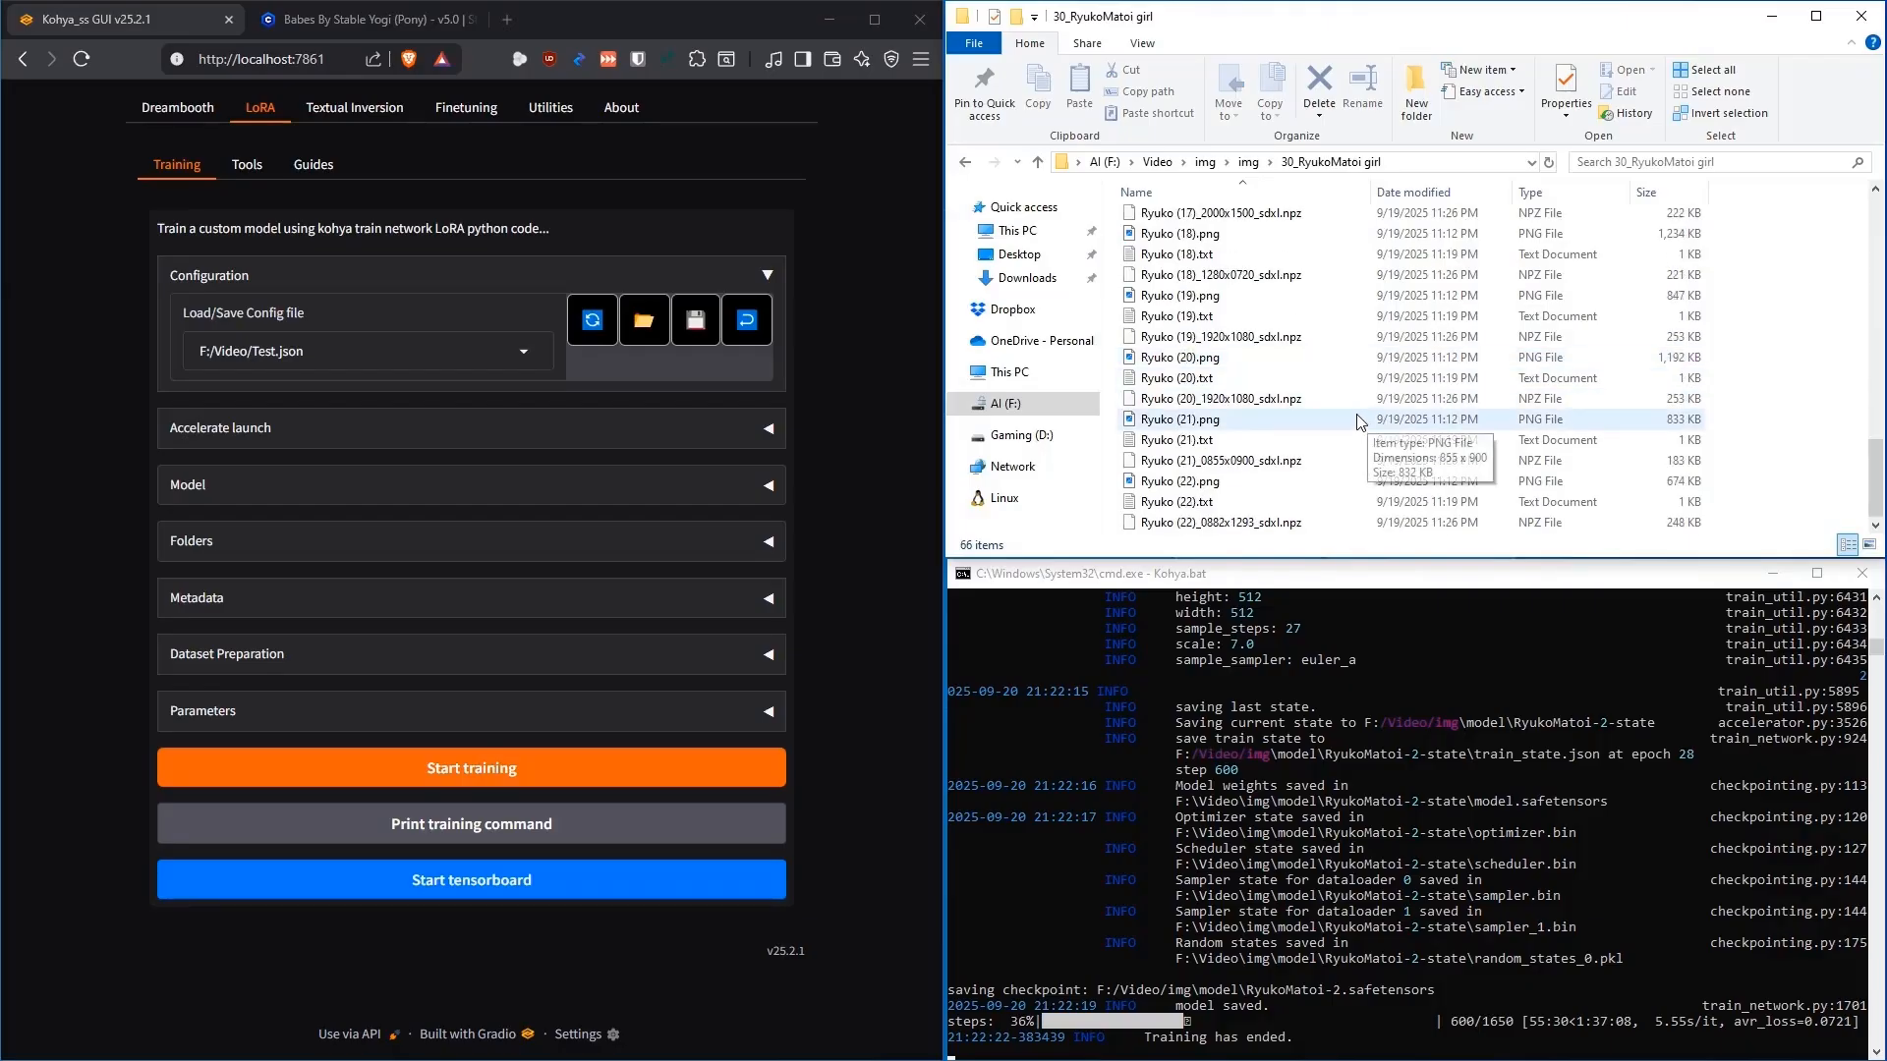
{"action": "left_click", "coordinate": [1241, 484]}
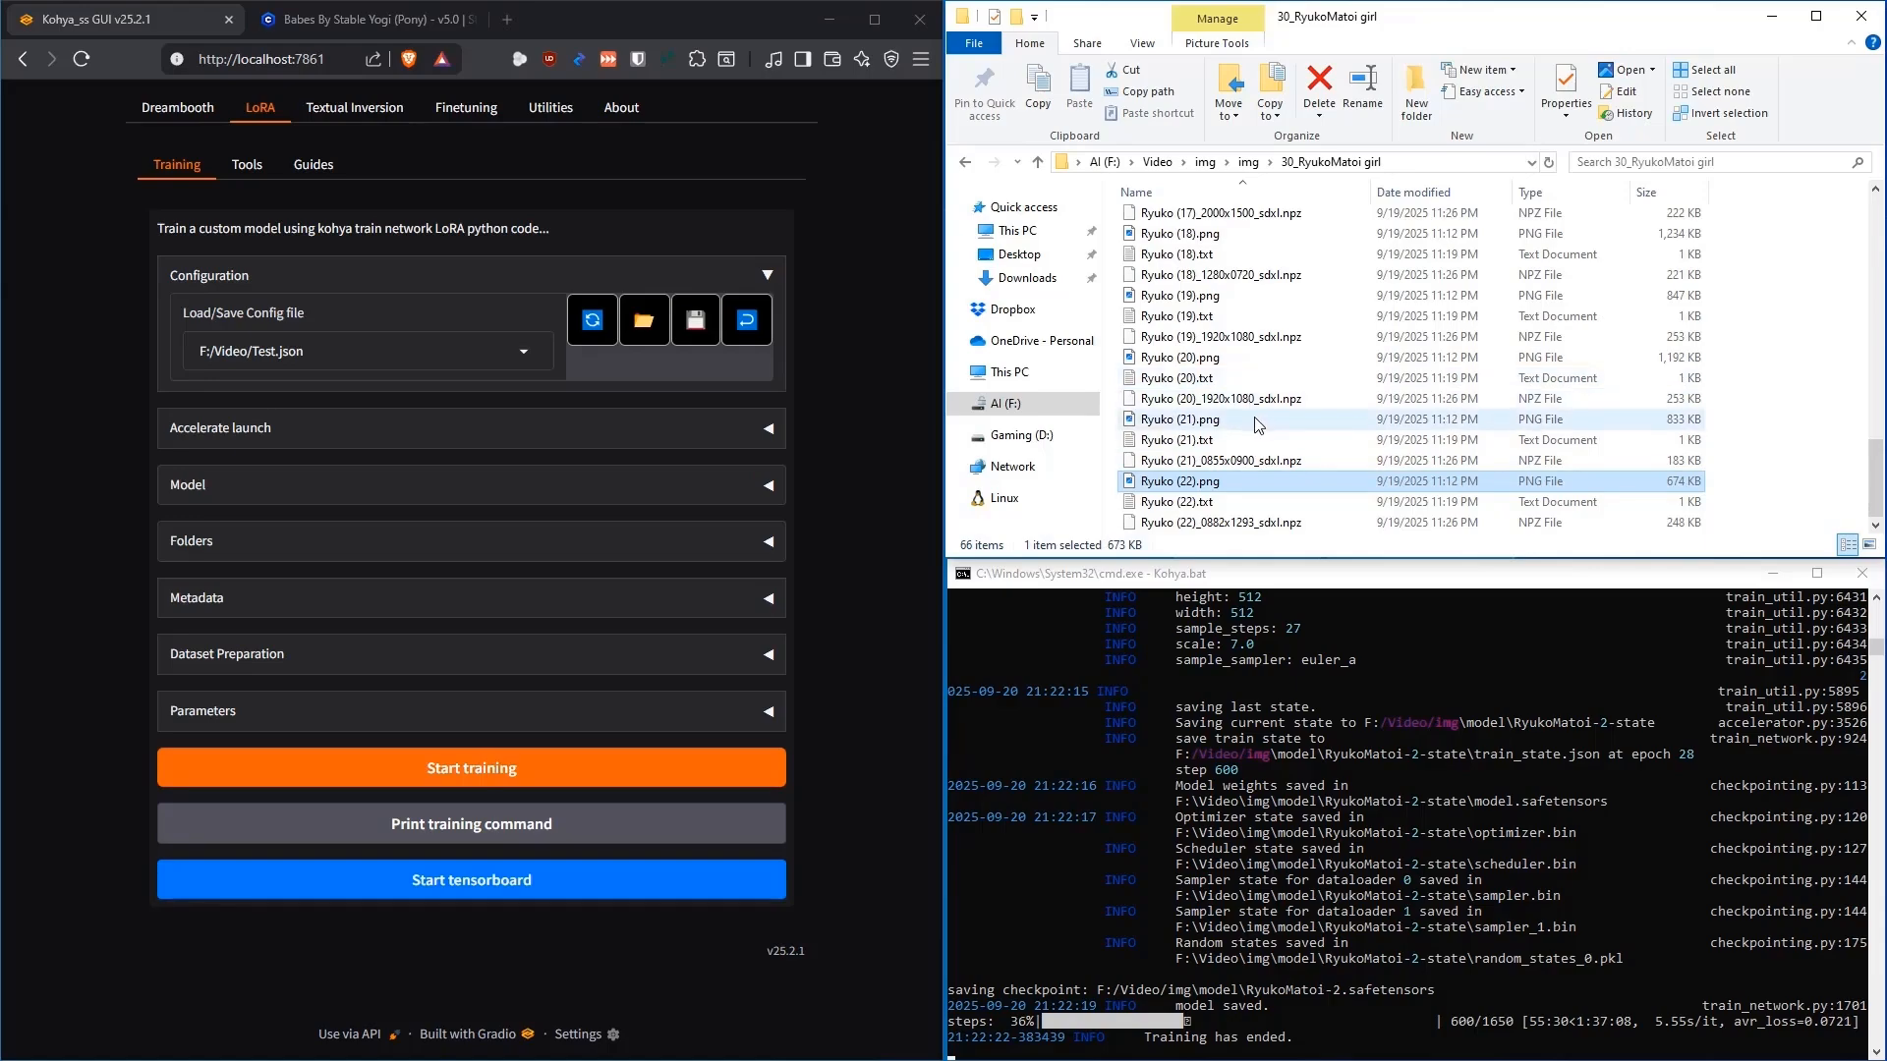
{"action": "mouse_move", "coordinate": [1236, 419]}
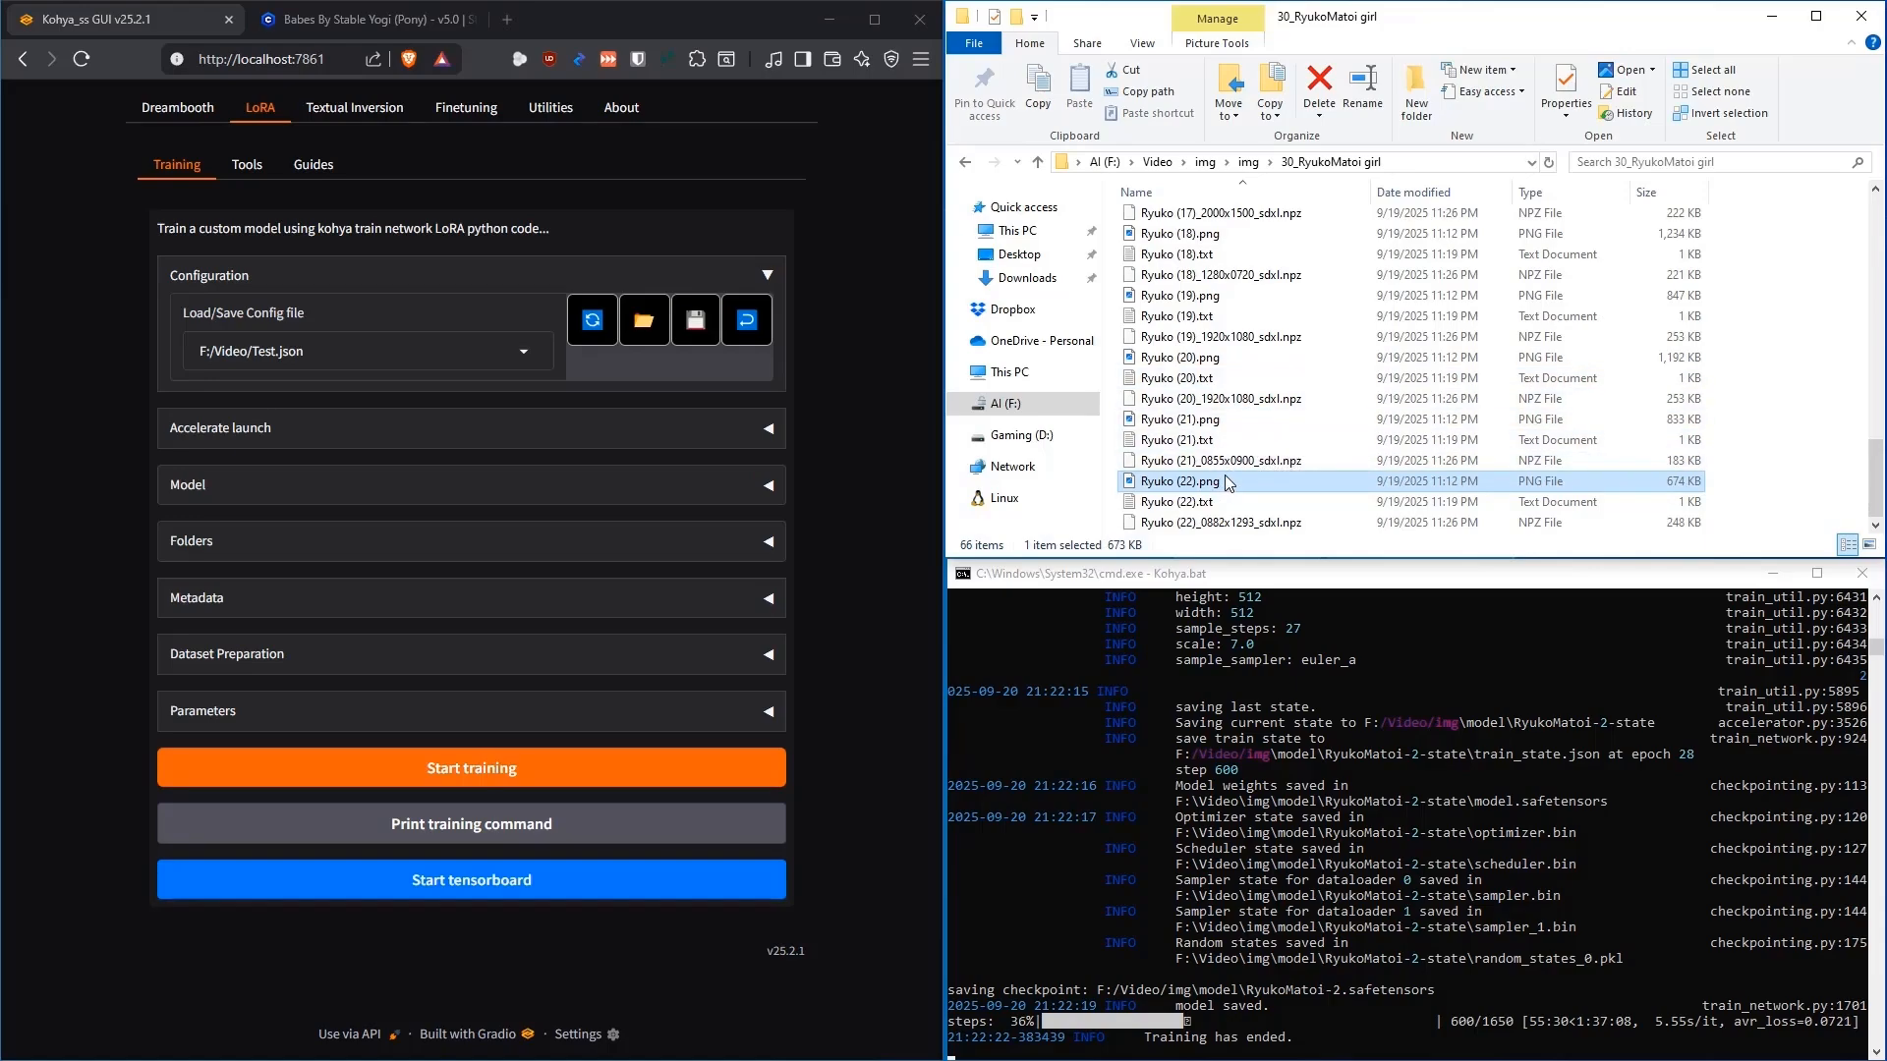
{"action": "mouse_move", "coordinate": [1226, 466]}
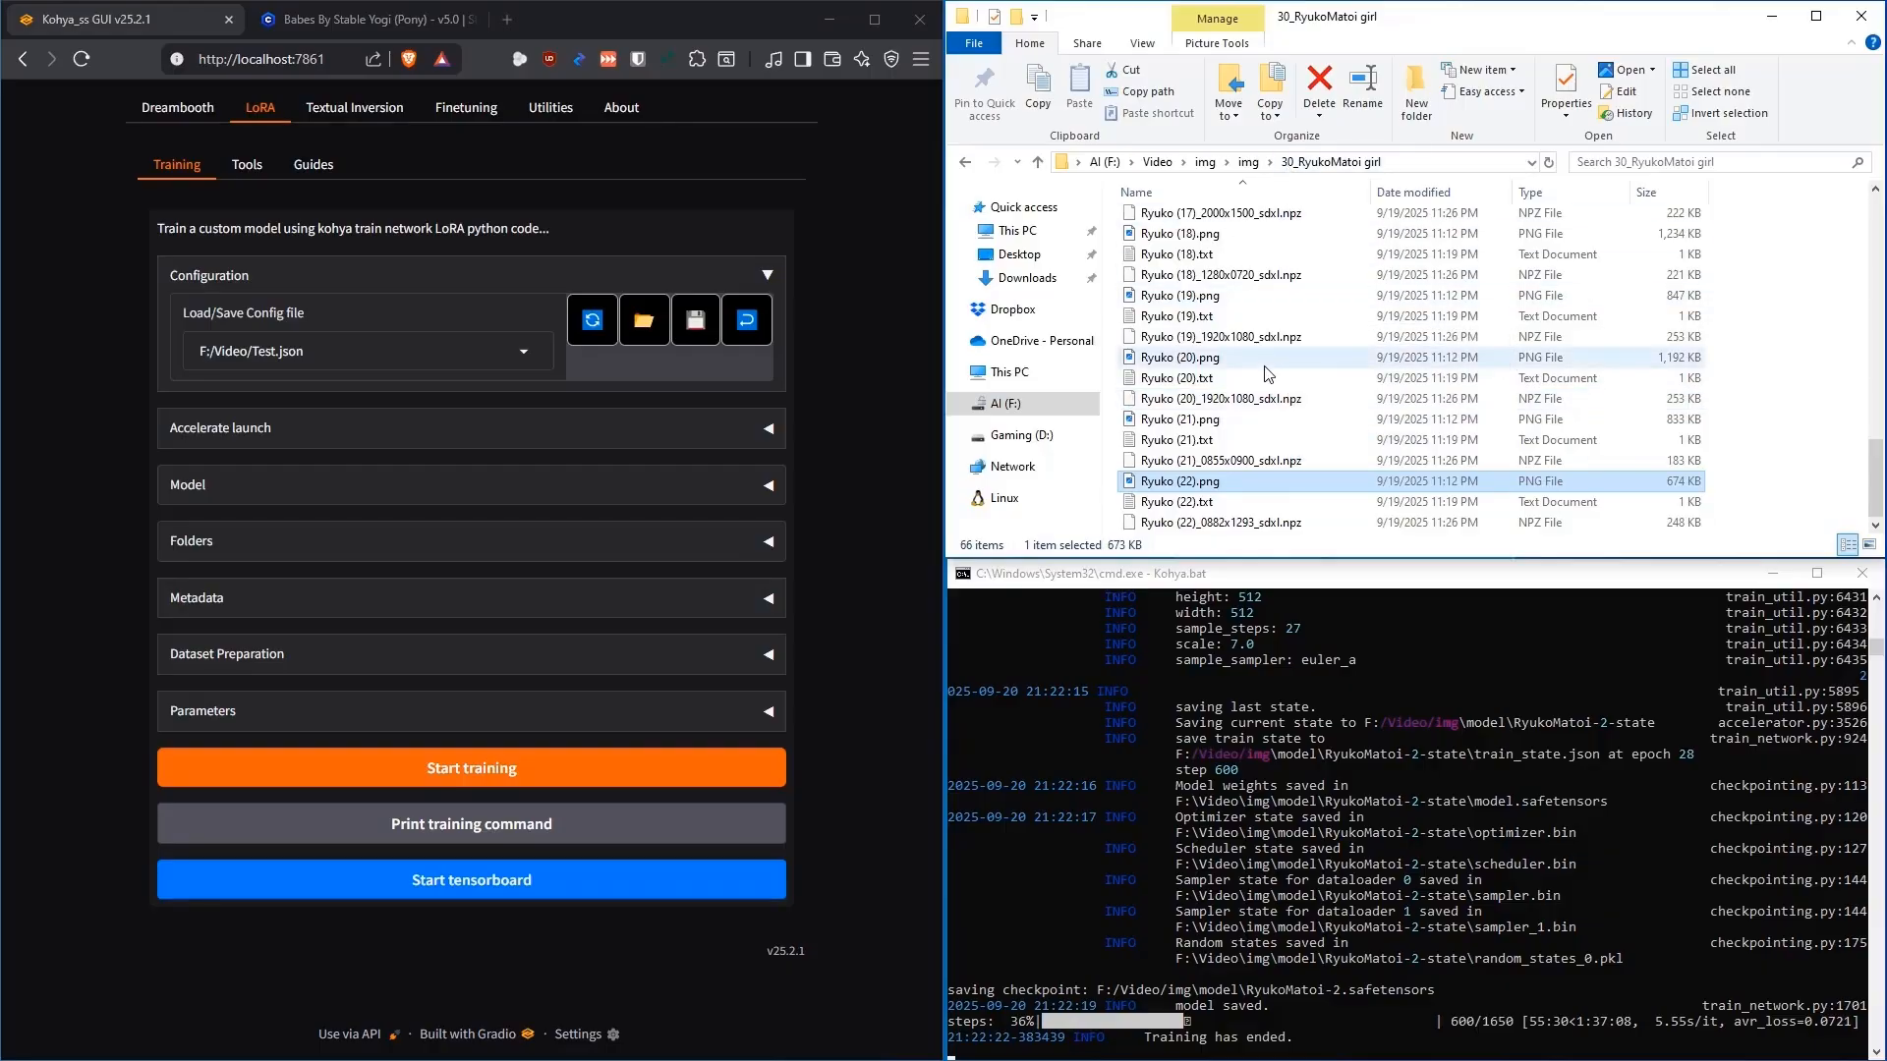
{"action": "left_click", "coordinate": [963, 164]}
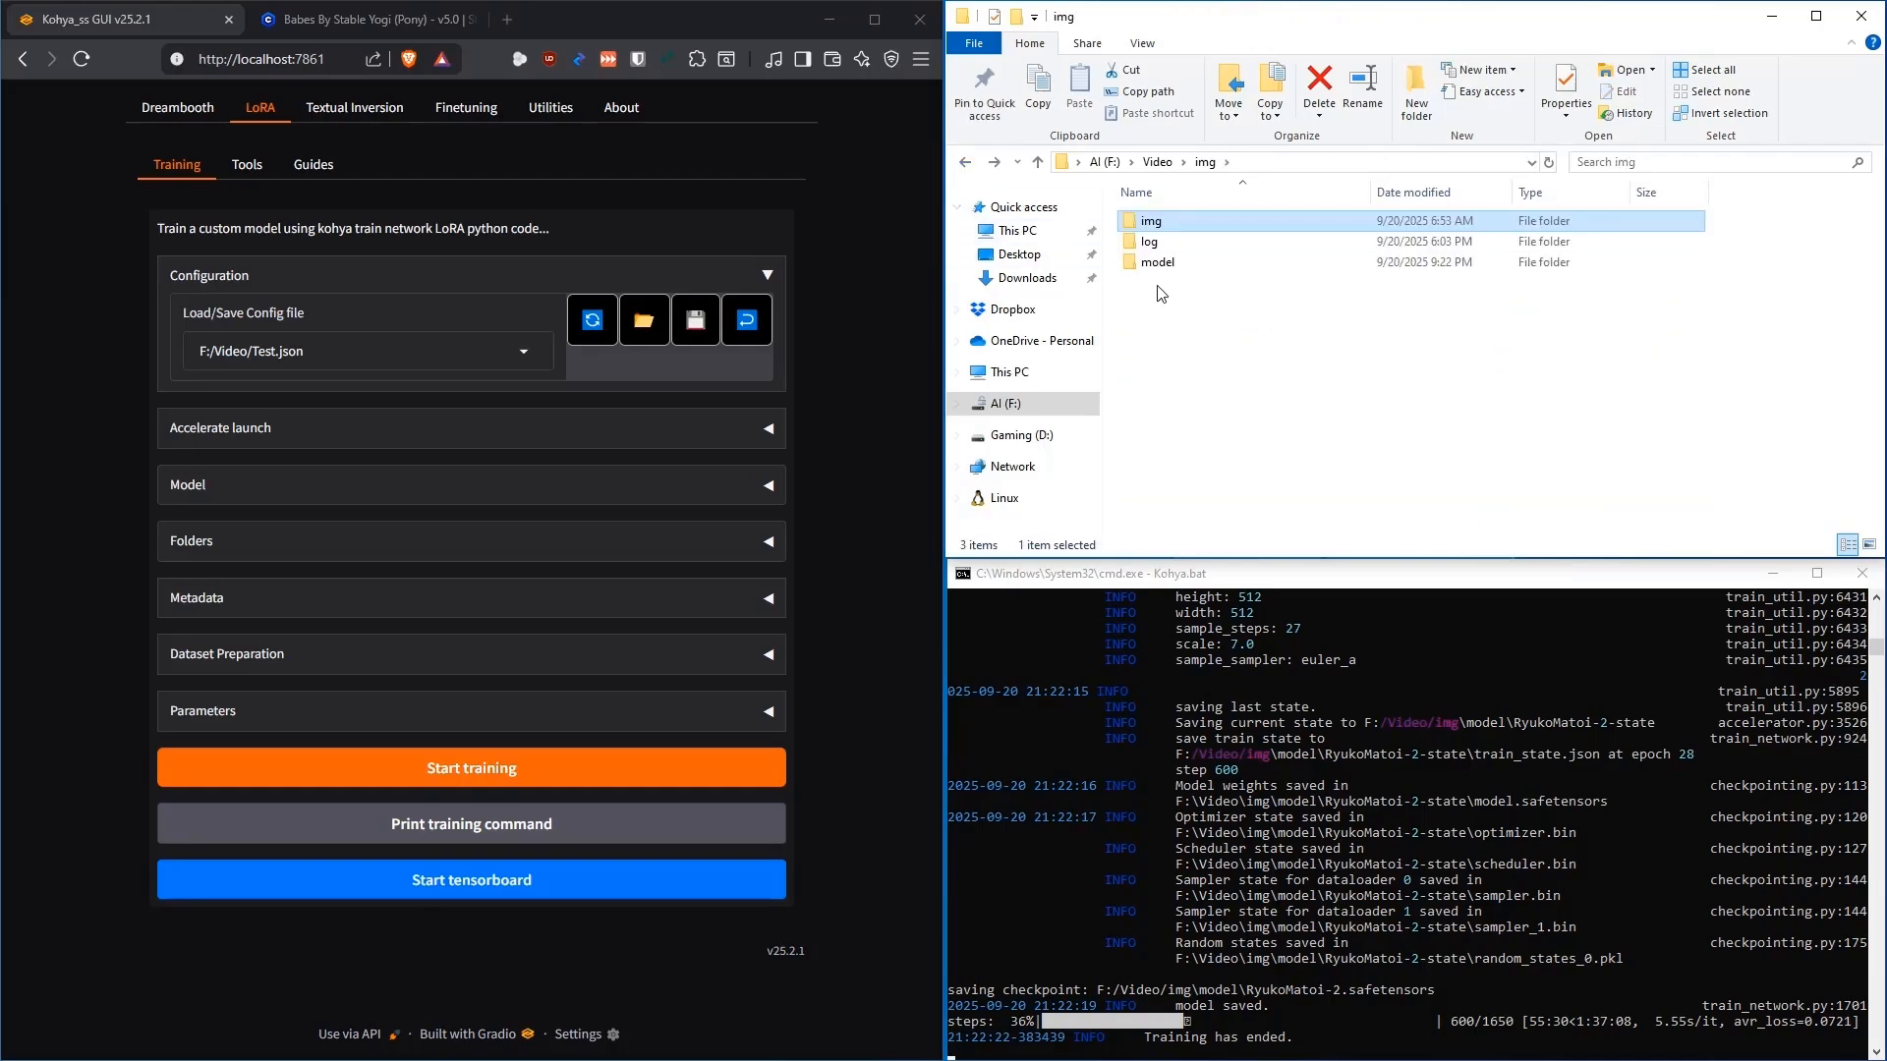
Open model/RyukoMatoi-000001-state, check train_state.json and model.safetensors, then return to the model folder
{"action": "double_click", "coordinate": [1162, 265]}
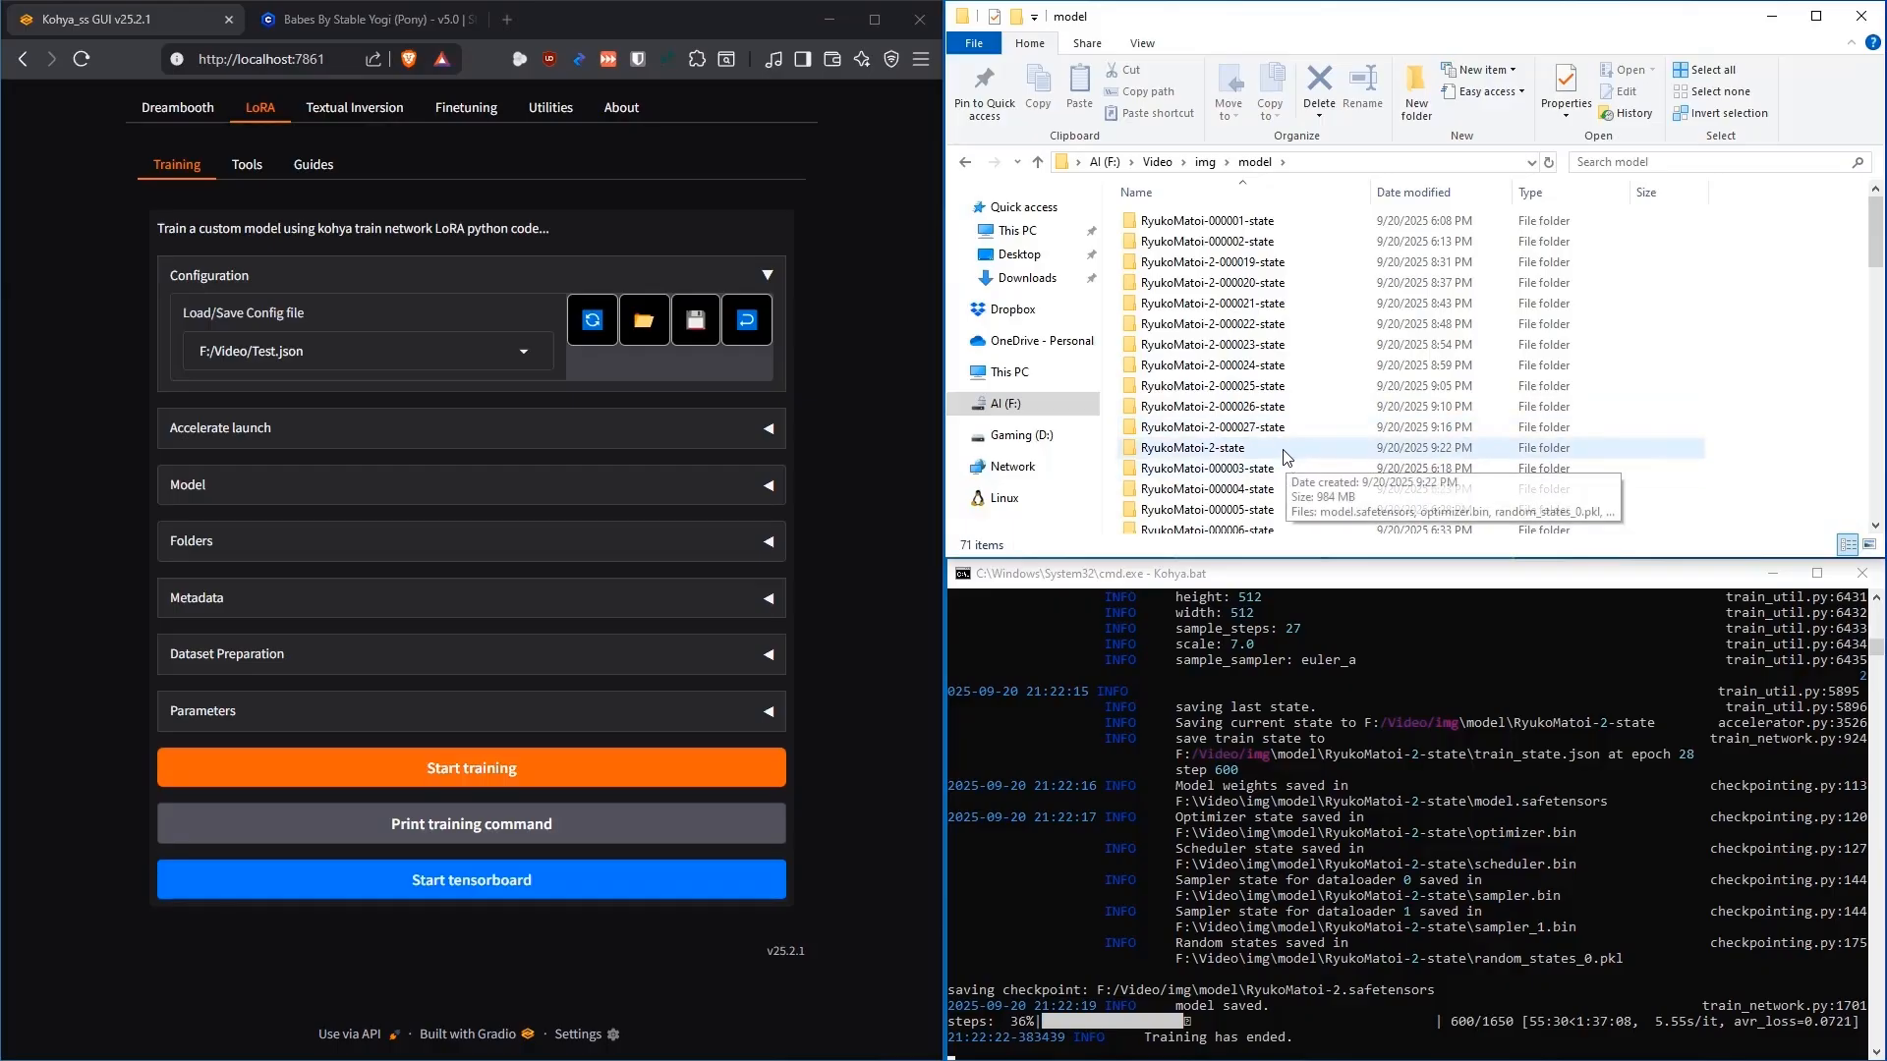
{"action": "double_click", "coordinate": [1207, 221]}
{"action": "left_click", "coordinate": [1199, 306]}
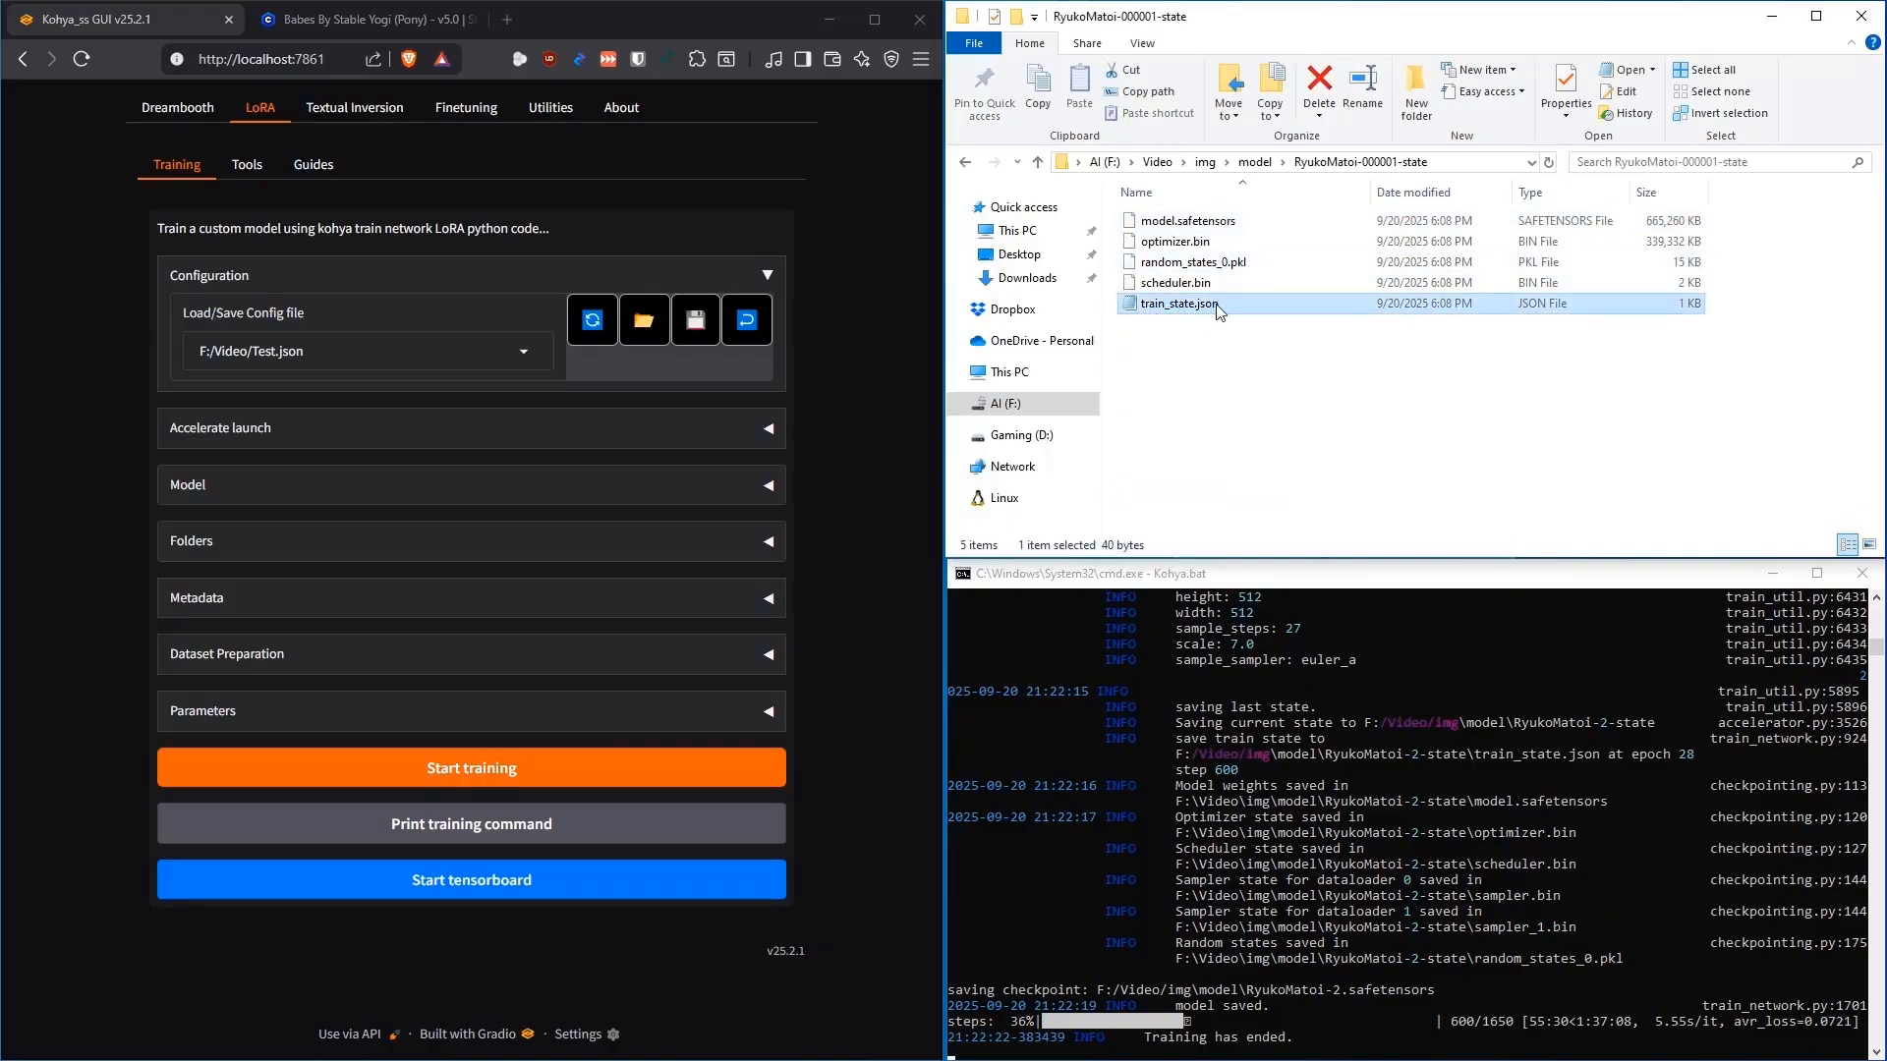
{"action": "left_click", "coordinate": [1177, 225]}
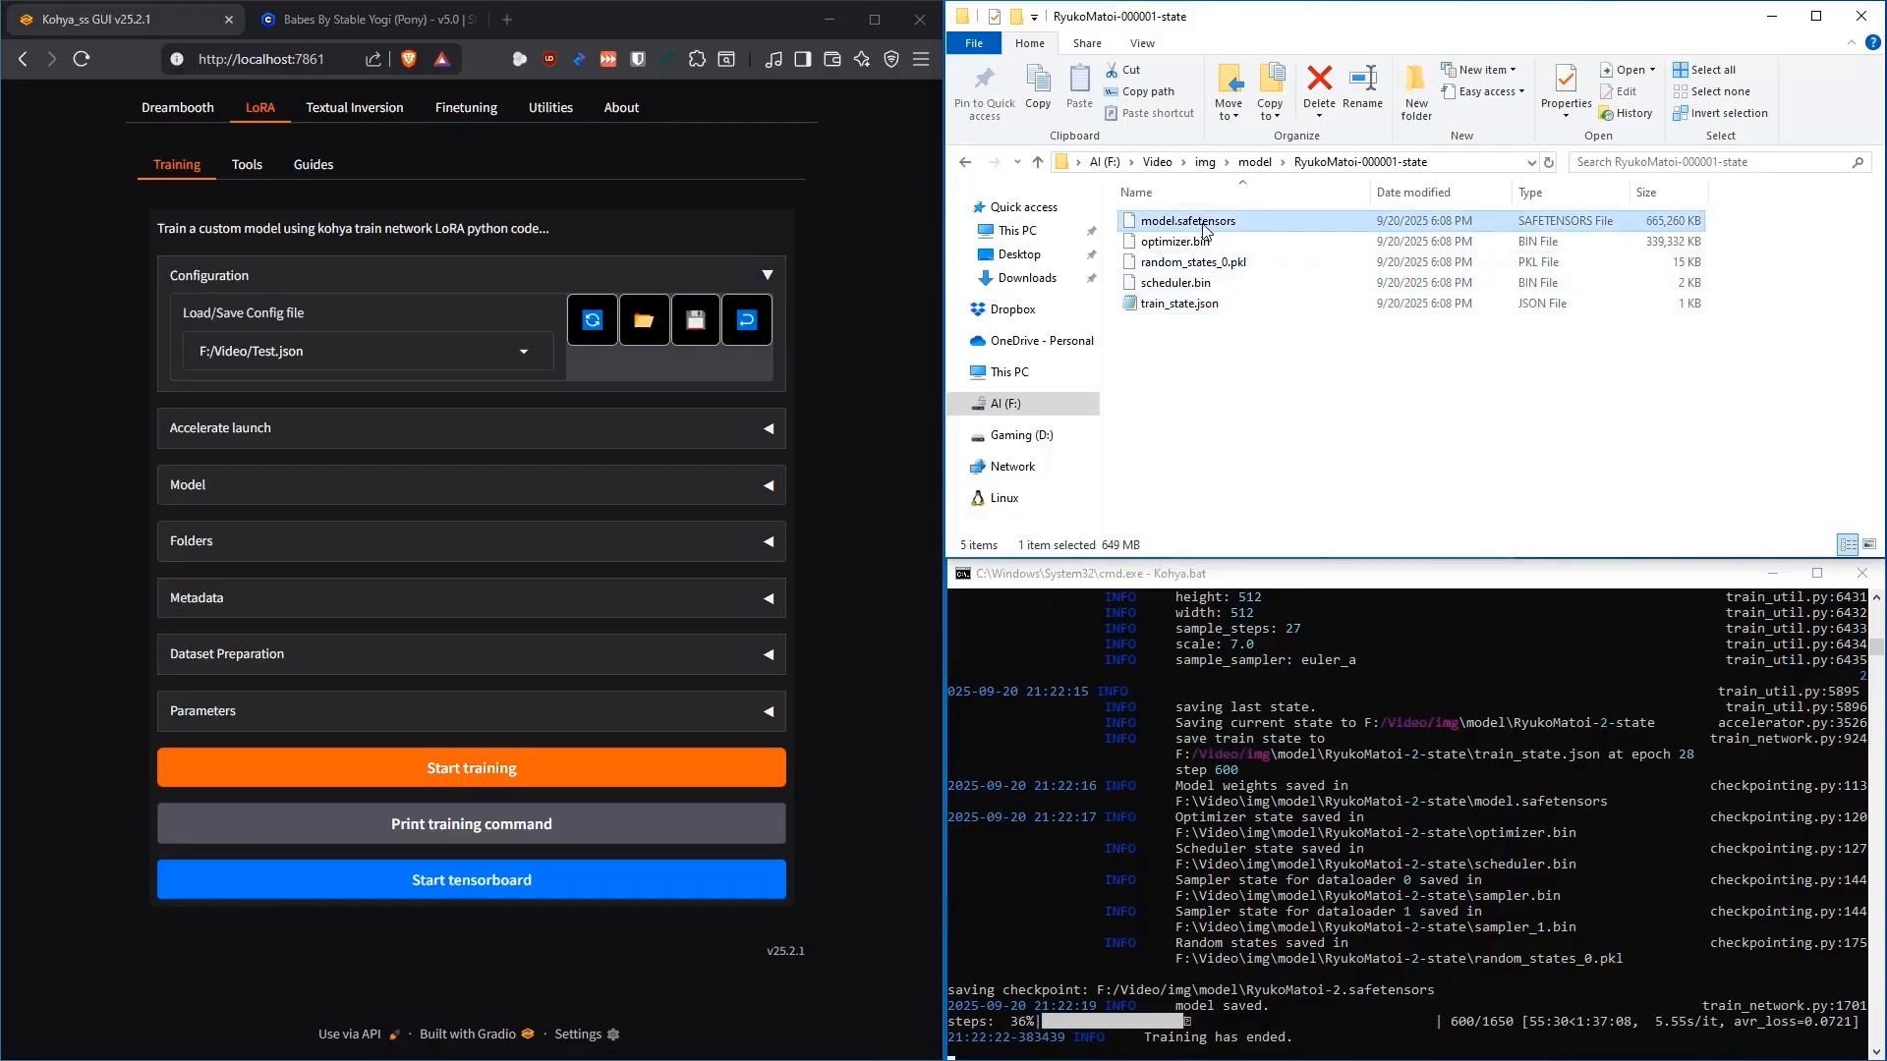
{"action": "left_click", "coordinate": [965, 163]}
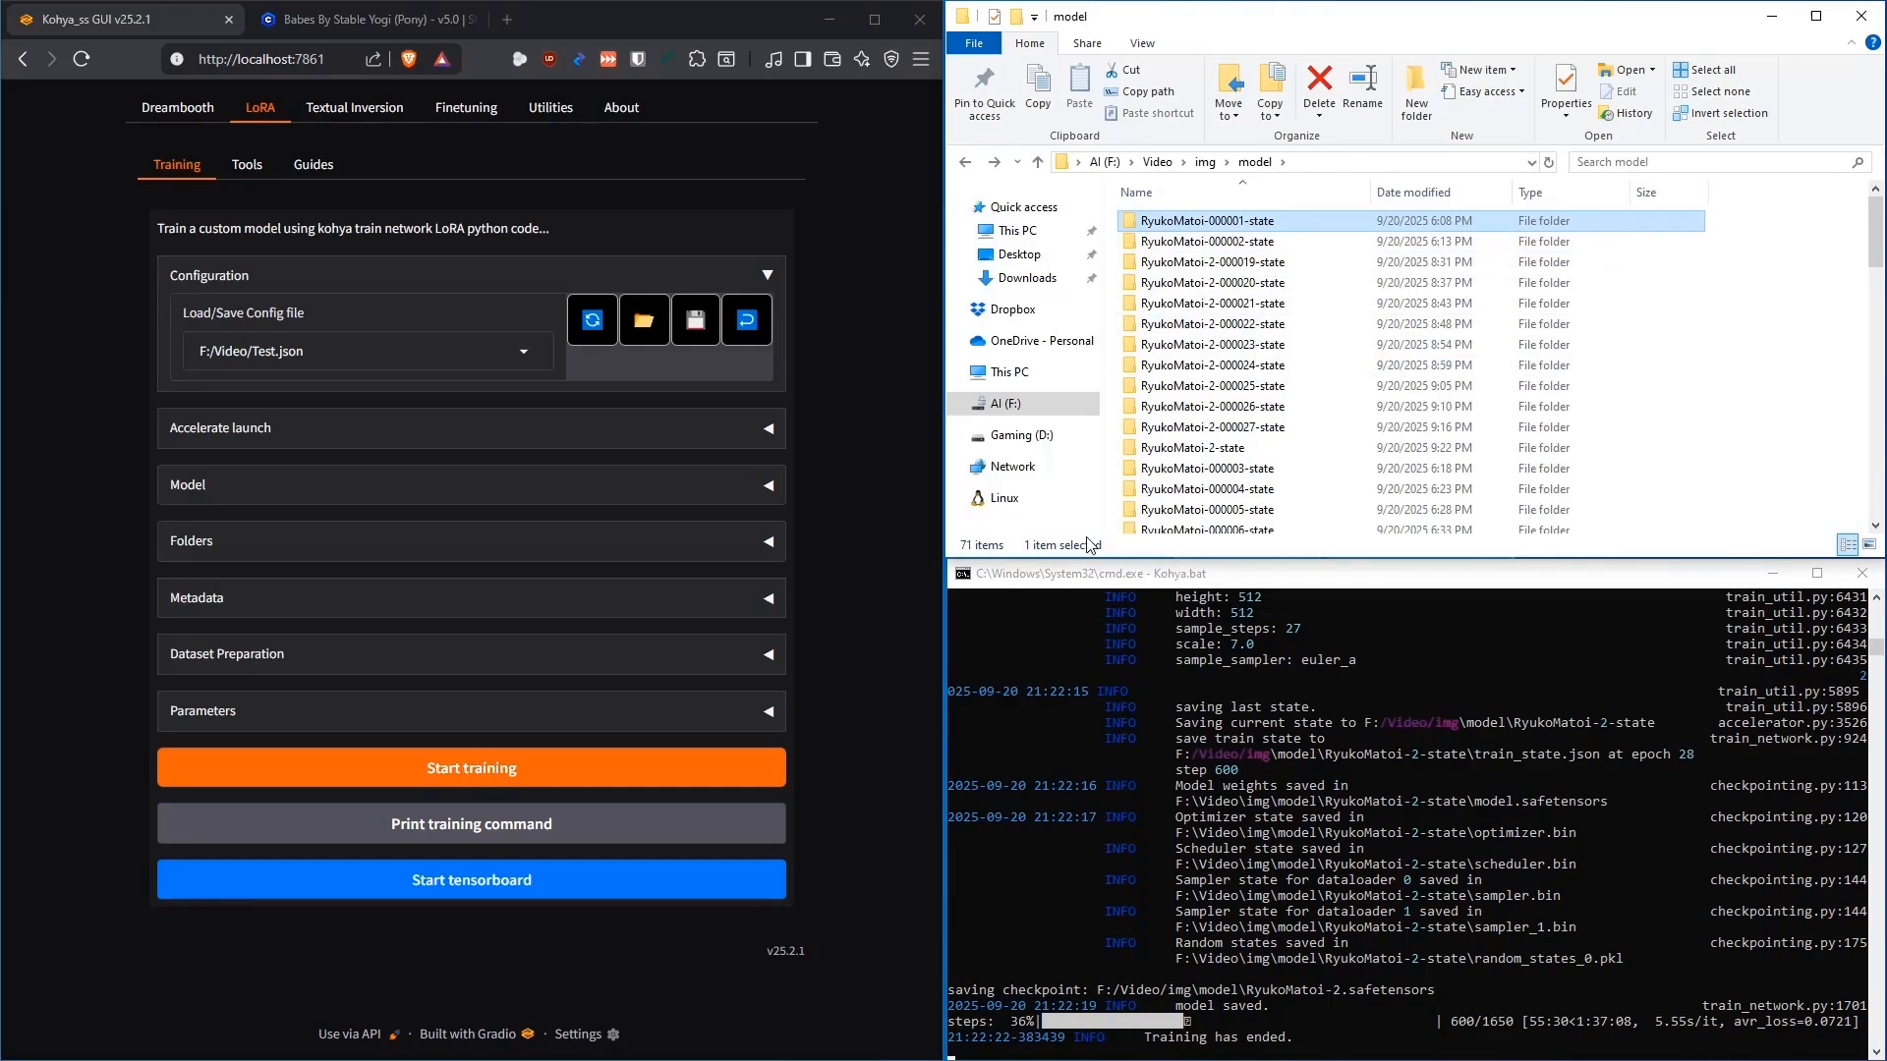
{"action": "left_click", "coordinate": [775, 720]}
{"action": "scroll", "coordinate": [843, 548], "scroll_direction": "down", "scroll_amount": 3}
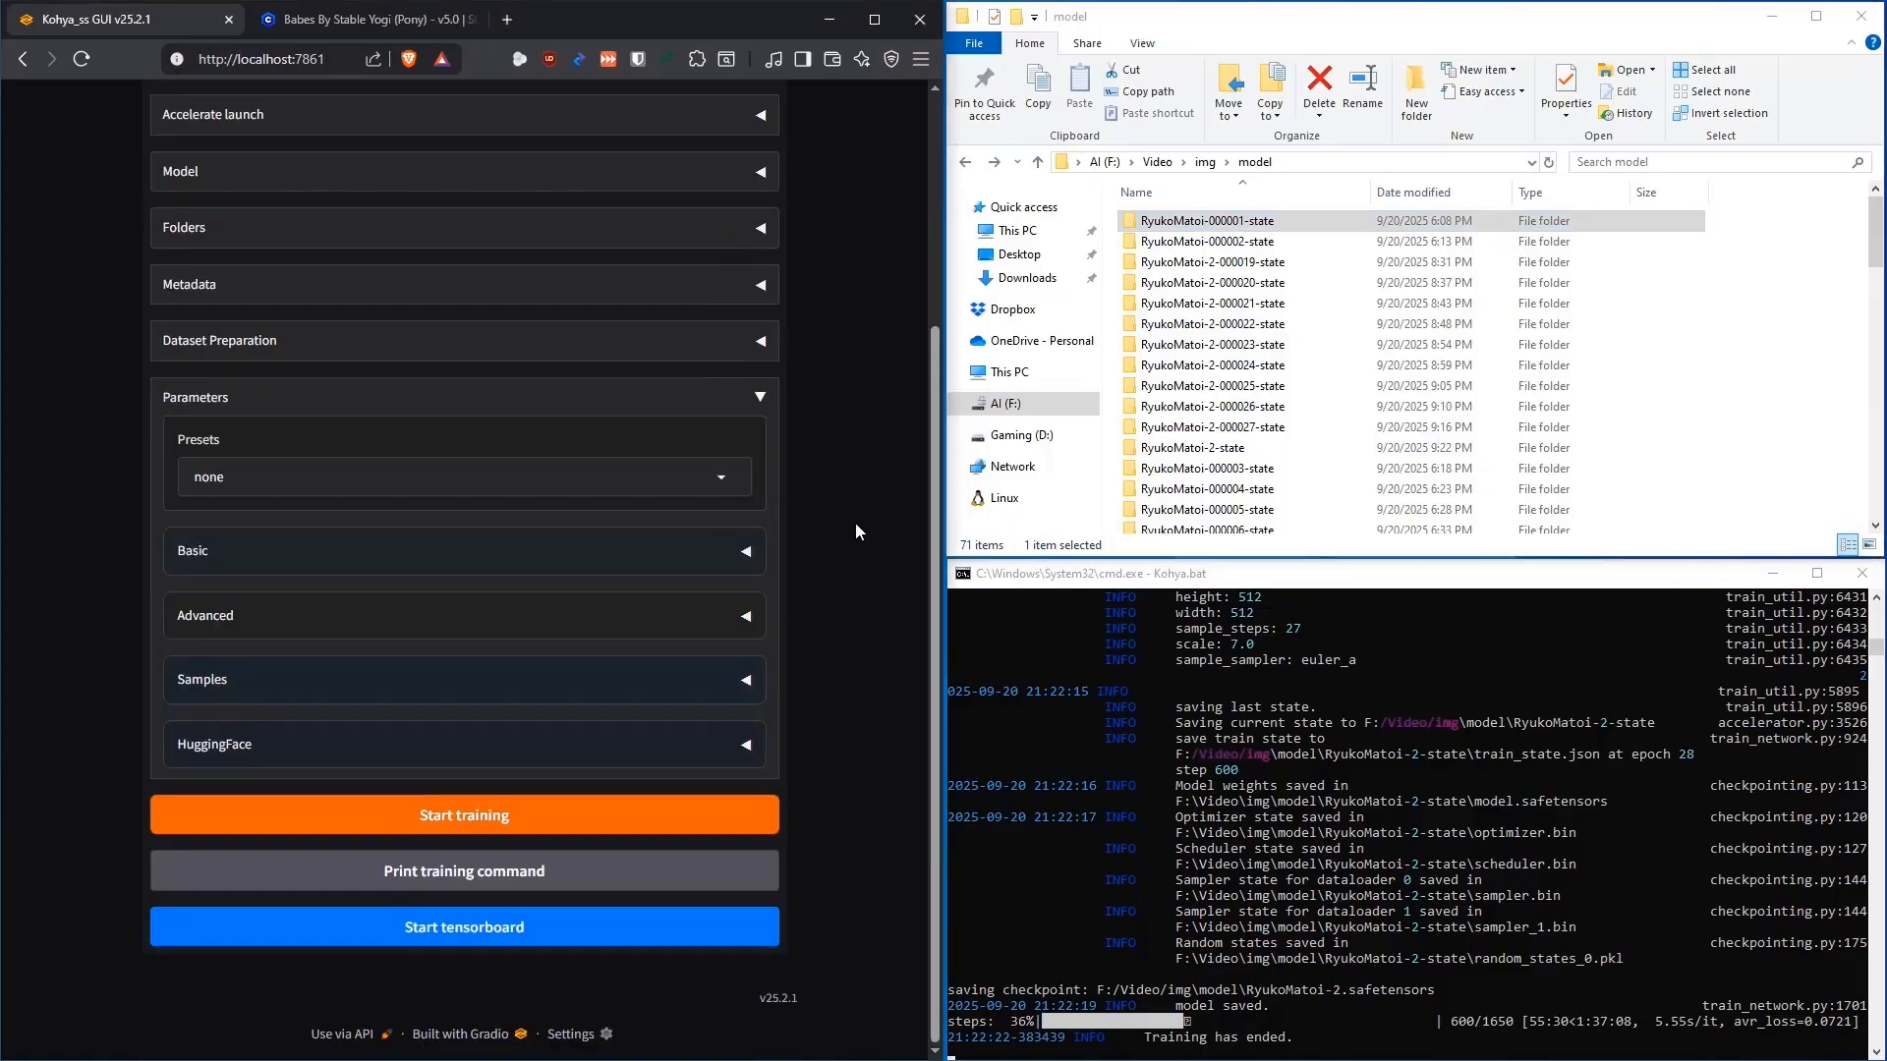
{"action": "left_click", "coordinate": [752, 616]}
{"action": "scroll", "coordinate": [809, 601], "scroll_direction": "down", "scroll_amount": 15}
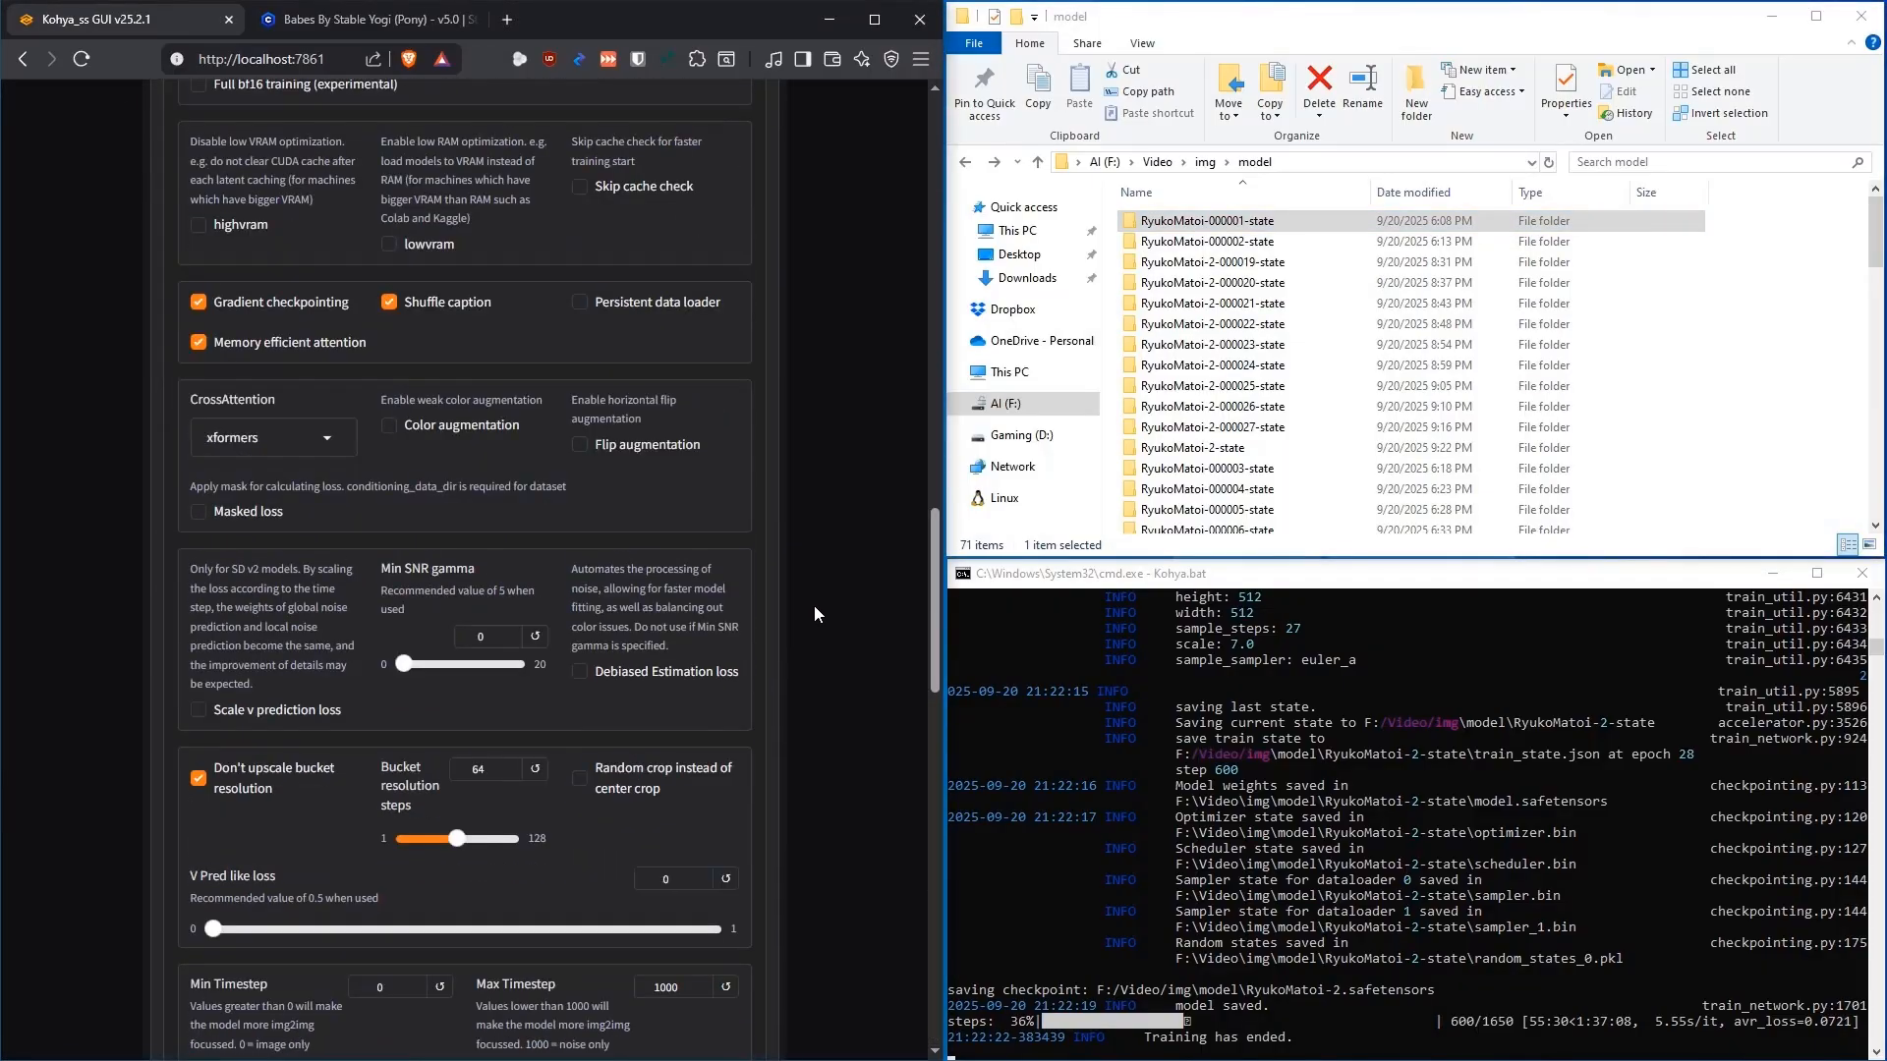
{"action": "scroll", "coordinate": [812, 605], "scroll_direction": "up", "scroll_amount": 3}
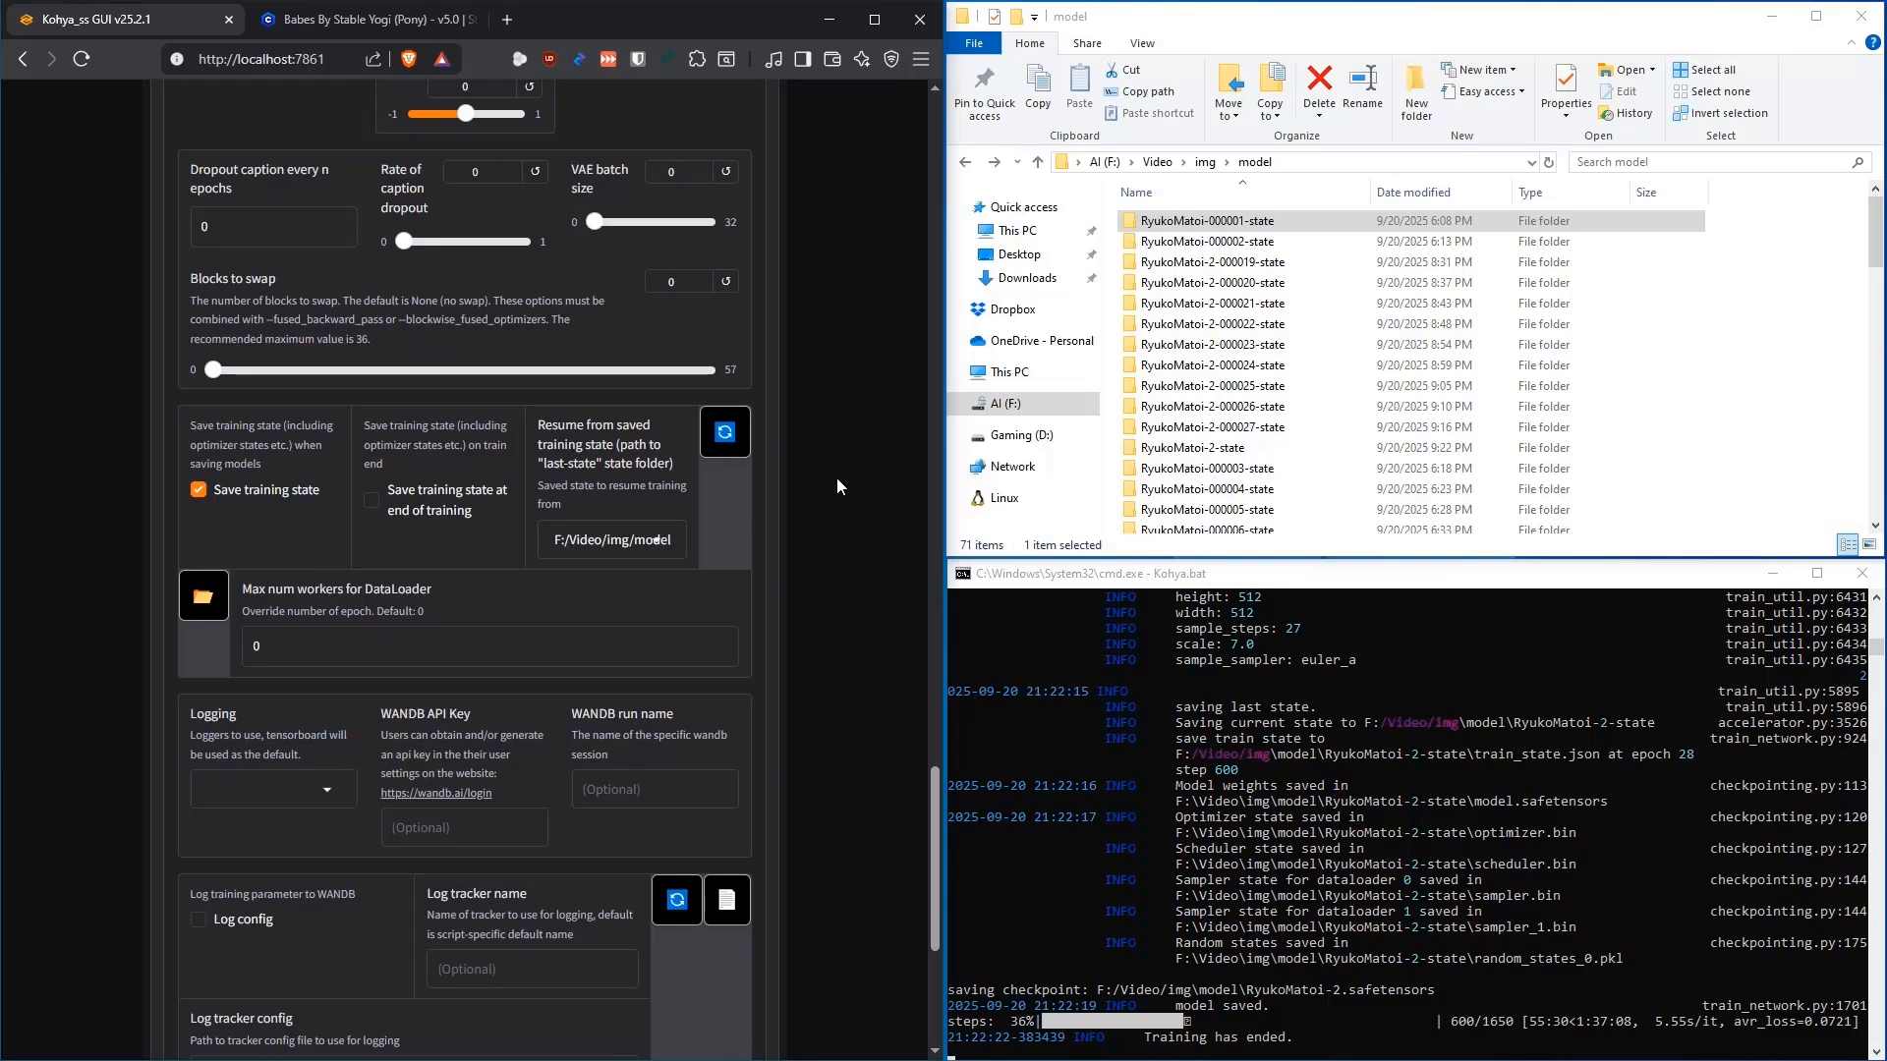
{"action": "scroll", "coordinate": [836, 482], "scroll_direction": "up", "scroll_amount": 20}
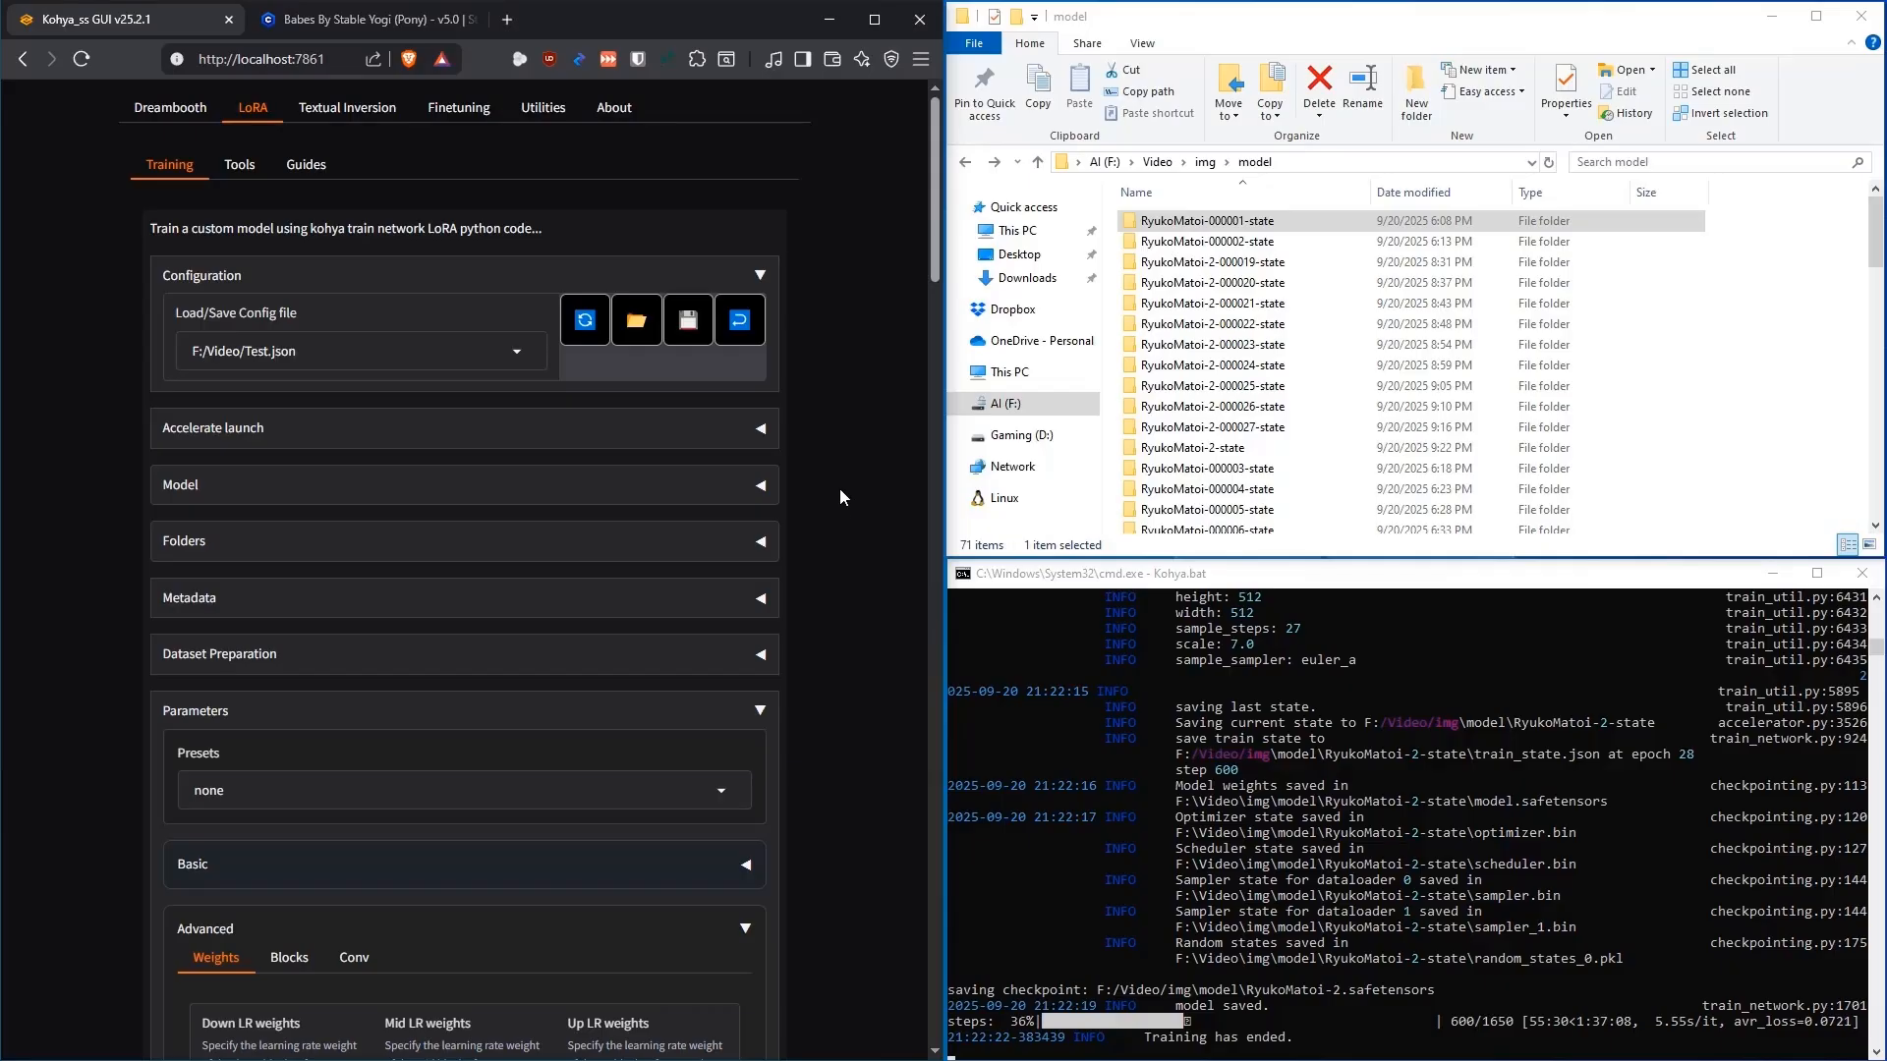
{"action": "left_click_drag", "start_coordinate": [934, 281], "coordinate": [958, 383]}
{"action": "left_click", "coordinate": [748, 357]}
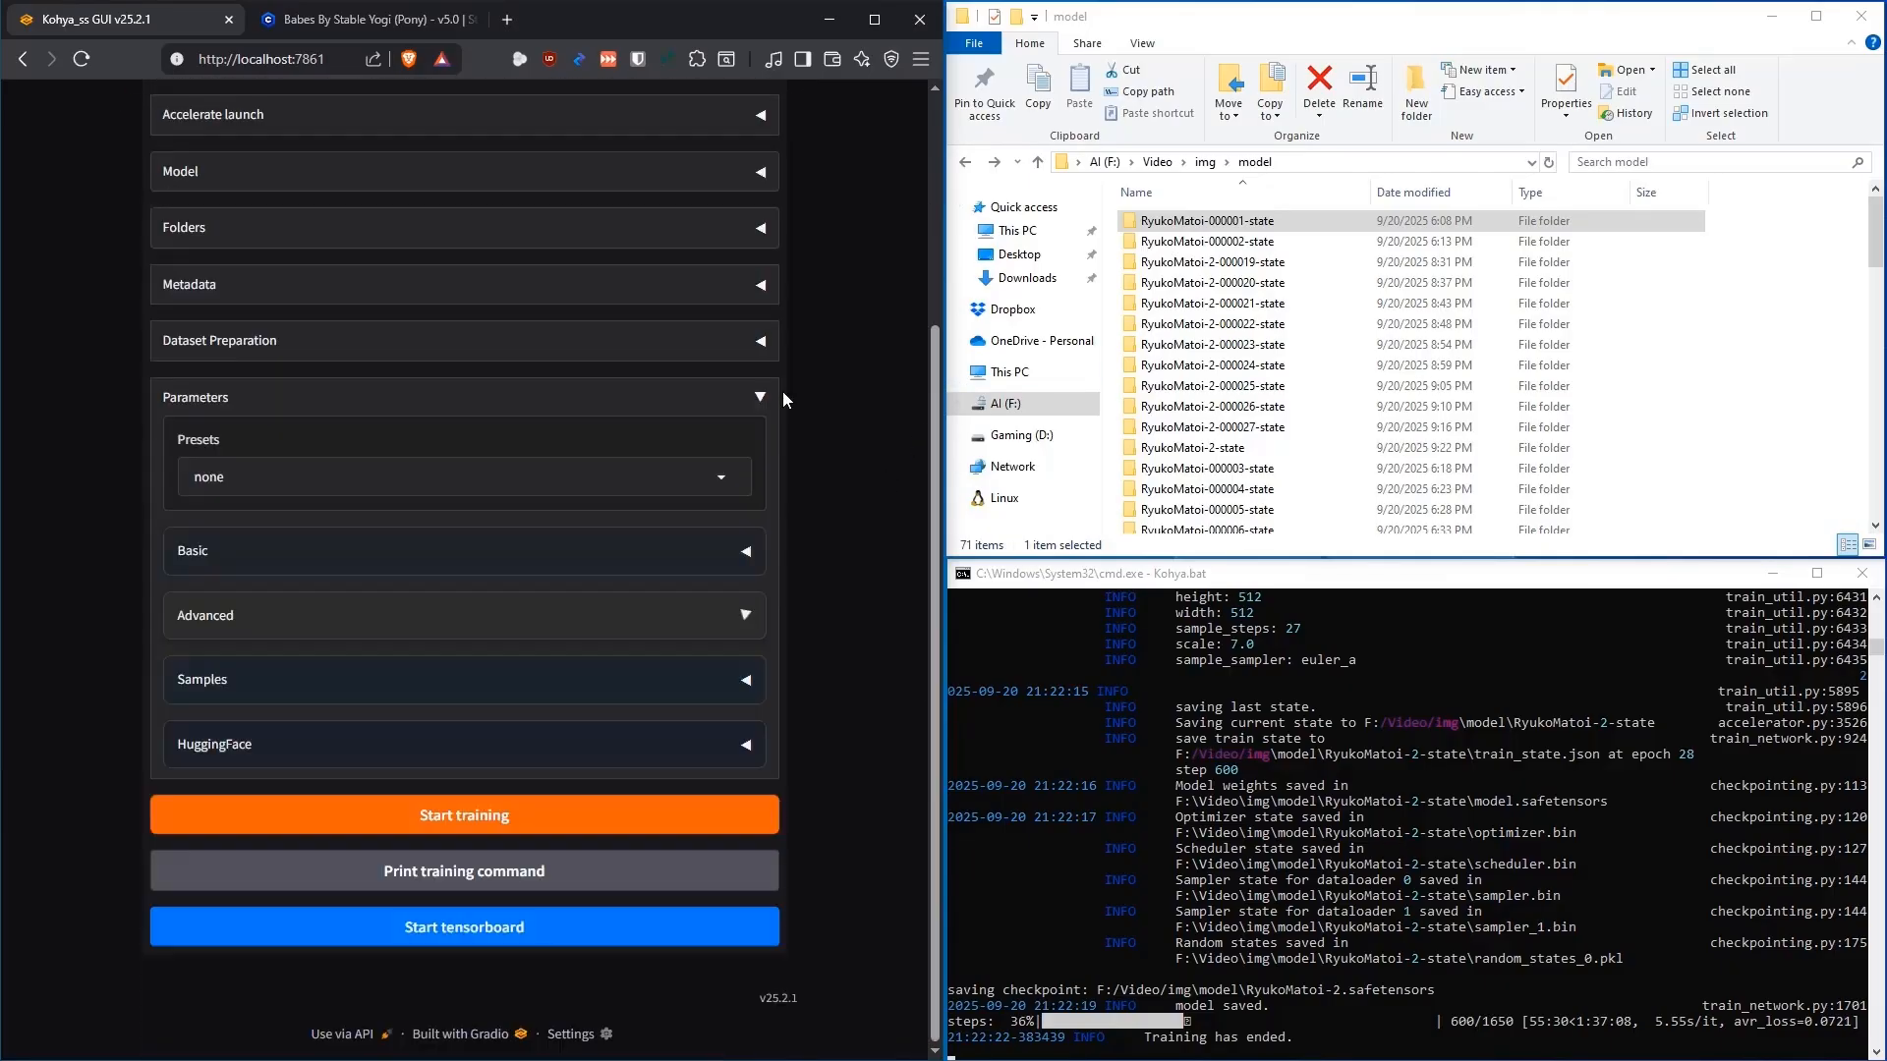
{"action": "left_click", "coordinate": [768, 399]}
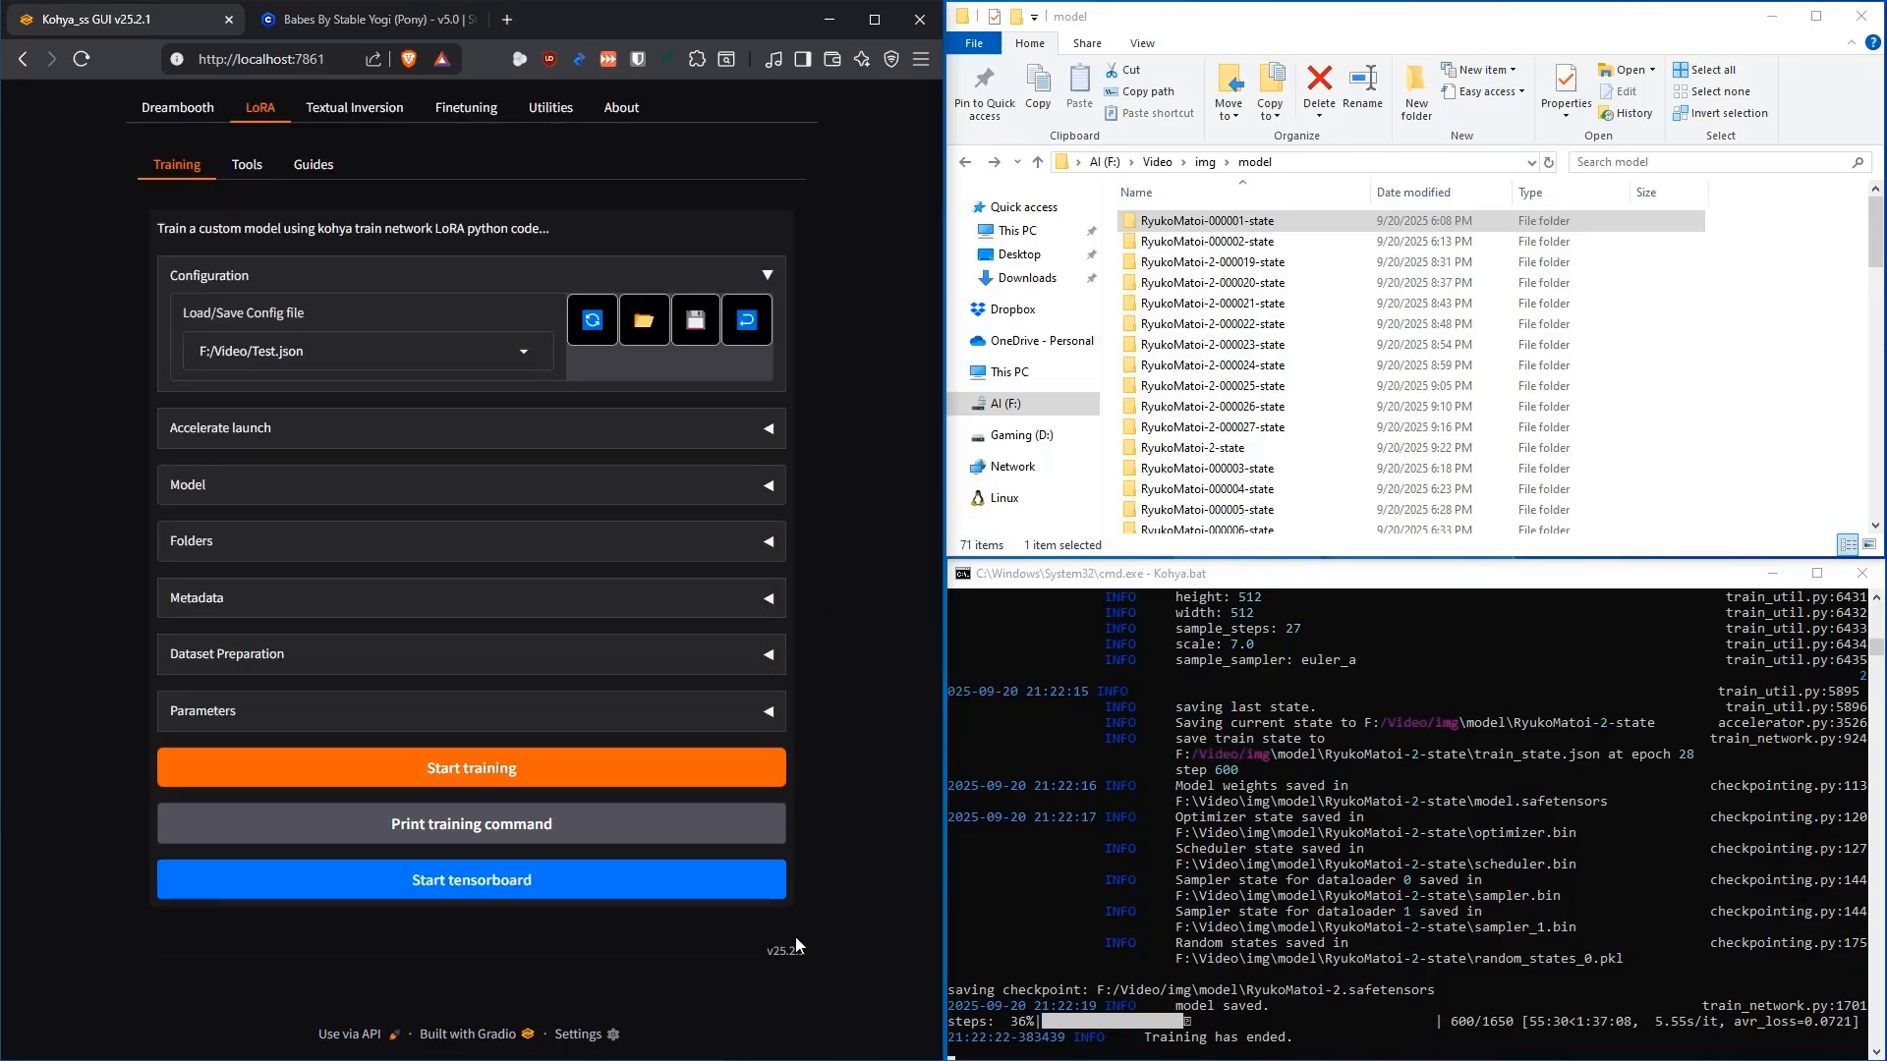
{"action": "left_click_drag", "start_coordinate": [808, 951], "coordinate": [773, 951]}
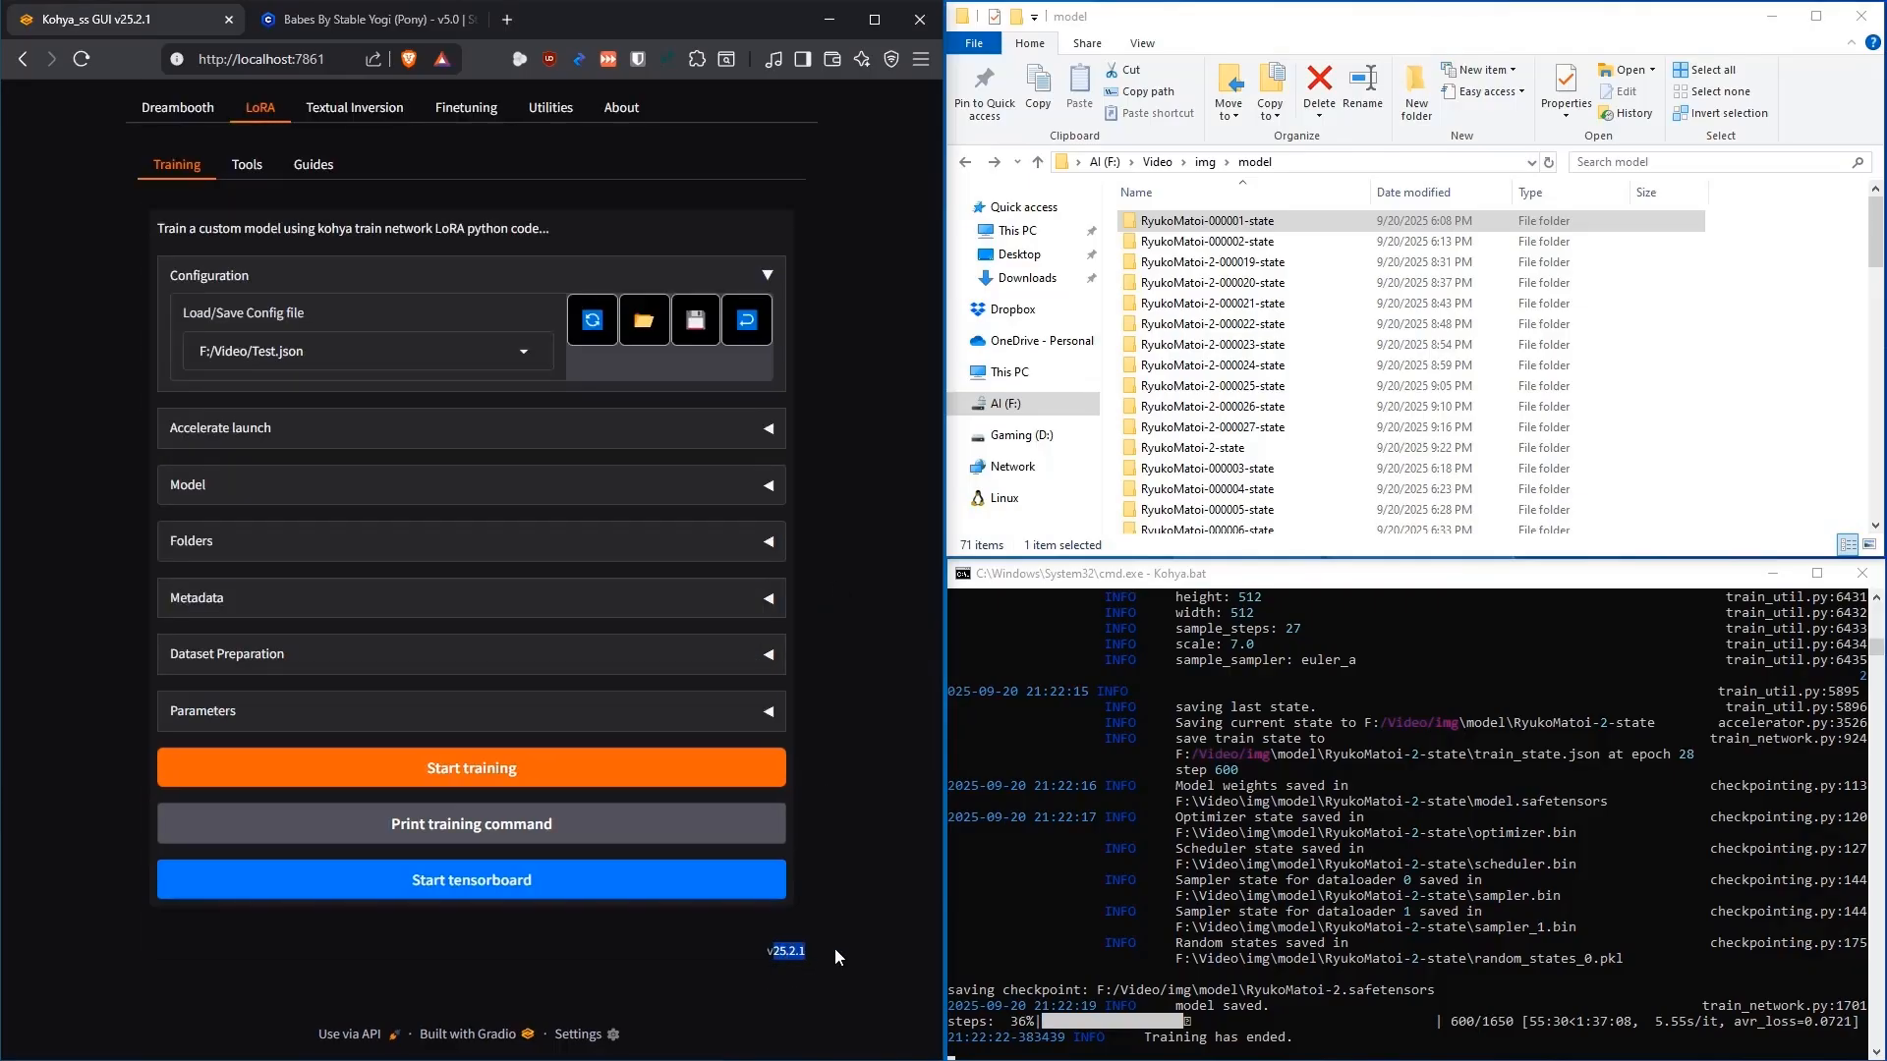